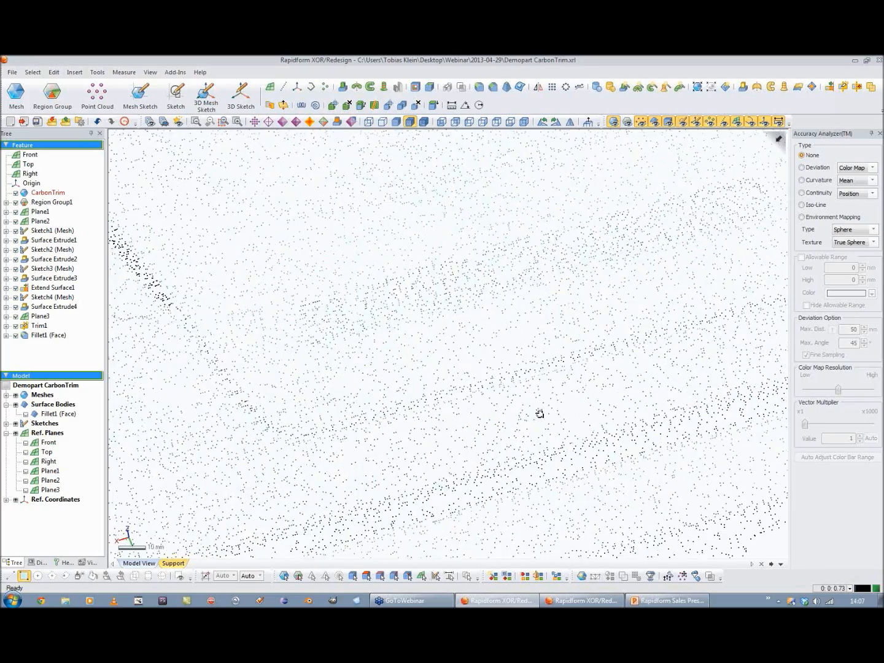
# Step: Examine the scanned CarbonTrim mesh from several sides, including the SUPERCHARGED lettering, panel gaps and side flange
pyautogui.moveTo(540, 413)
pyautogui.mouseDown(button='right')
pyautogui.moveTo(633, 328)
pyautogui.moveTo(499, 408)
pyautogui.moveTo(489, 387)
pyautogui.mouseUp(button='right')
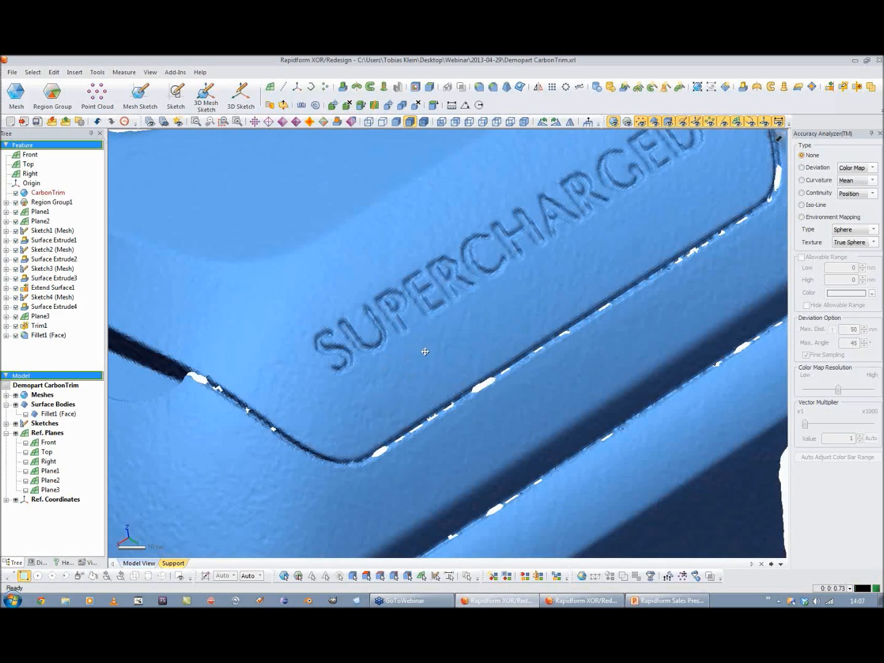
pyautogui.keyDown('ctrl'); pyautogui.moveTo(424, 351); pyautogui.dragTo(544, 320, button='right'); pyautogui.keyUp('ctrl')
pyautogui.scroll(-4, 544, 319)
pyautogui.moveTo(342, 353)
pyautogui.mouseDown(button='right')
pyautogui.moveTo(539, 335)
pyautogui.moveTo(424, 316)
pyautogui.mouseUp(button='right')
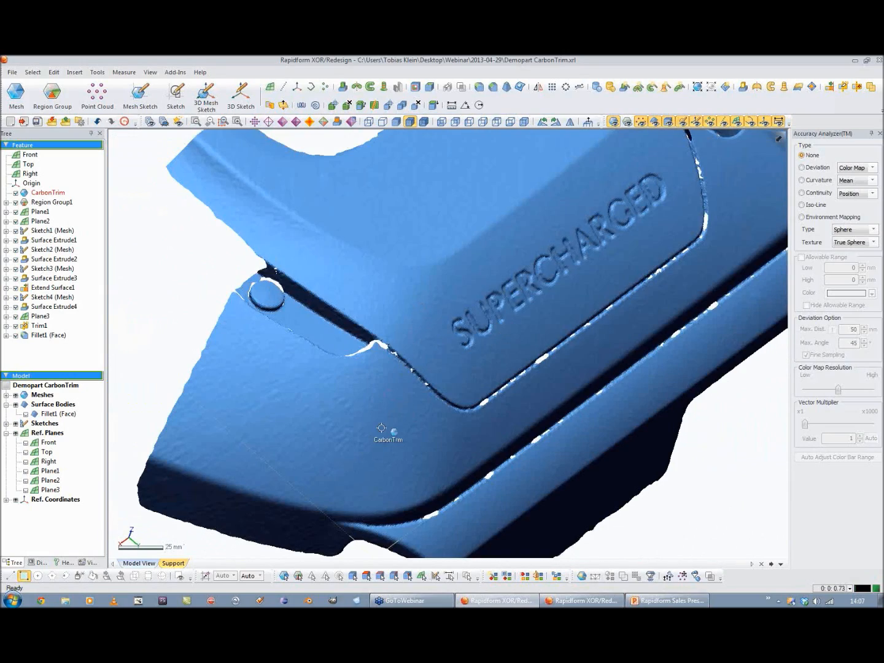
pyautogui.moveTo(511, 364)
pyautogui.mouseDown(button='right')
pyautogui.moveTo(503, 373)
pyautogui.moveTo(585, 390)
pyautogui.moveTo(513, 444)
pyautogui.moveTo(451, 382)
pyautogui.moveTo(515, 378)
pyautogui.moveTo(529, 389)
pyautogui.moveTo(445, 372)
pyautogui.moveTo(393, 377)
pyautogui.mouseUp(button='right')
pyautogui.scroll(-4, 584, 389)
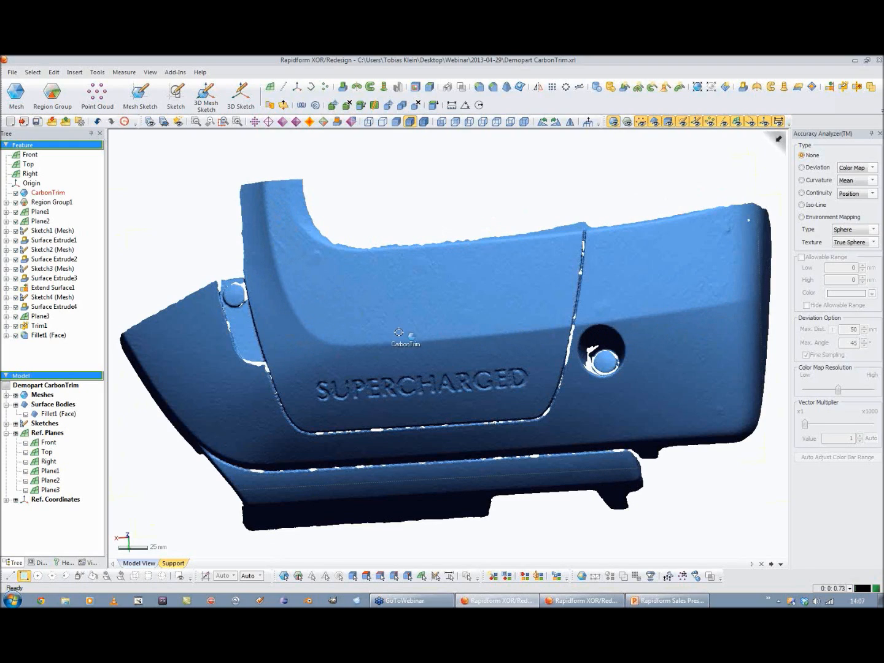
pyautogui.moveTo(458, 373); pyautogui.dragTo(483, 289, button='right')
pyautogui.moveTo(386, 426); pyautogui.dragTo(469, 406, button='right')
pyautogui.moveTo(560, 411); pyautogui.dragTo(544, 407, button='right')
pyautogui.moveTo(507, 347); pyautogui.dragTo(509, 371, button='right')
pyautogui.moveTo(512, 424); pyautogui.dragTo(563, 320, button='right')
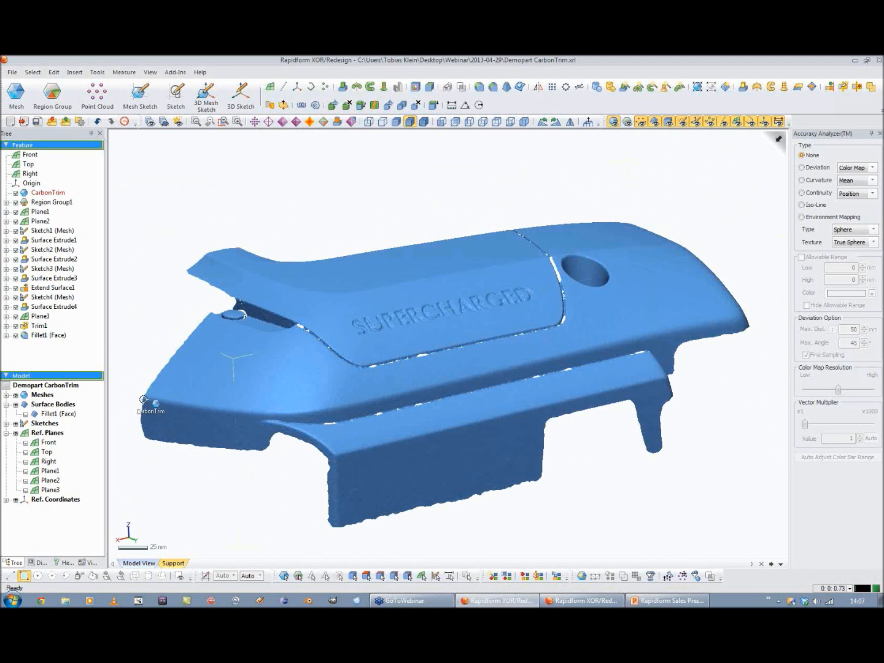
pyautogui.moveTo(635, 338); pyautogui.dragTo(640, 338, button='right')
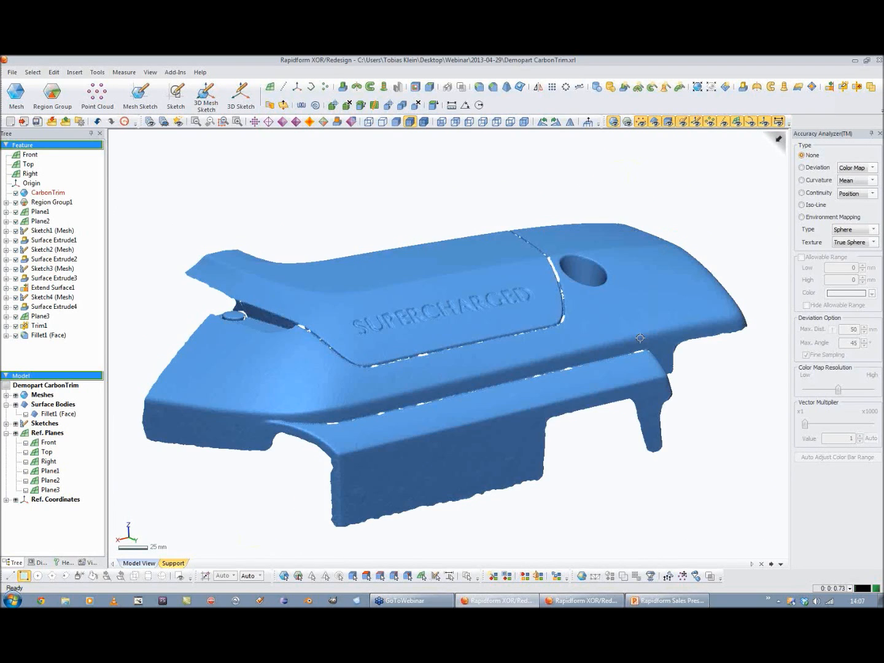
pyautogui.moveTo(733, 311); pyautogui.dragTo(474, 366, button='right')
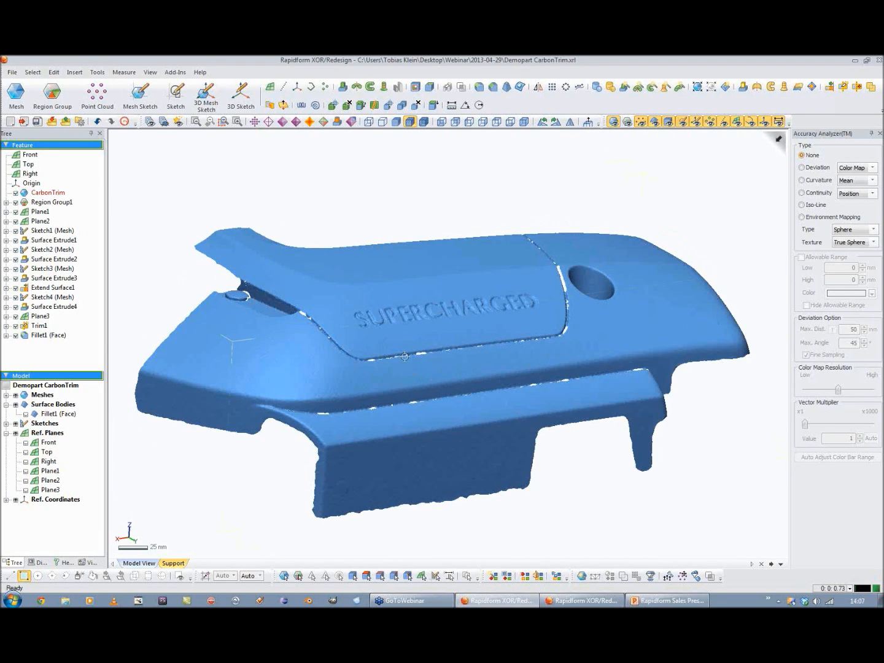
pyautogui.moveTo(395, 282); pyautogui.dragTo(433, 286, button='right')
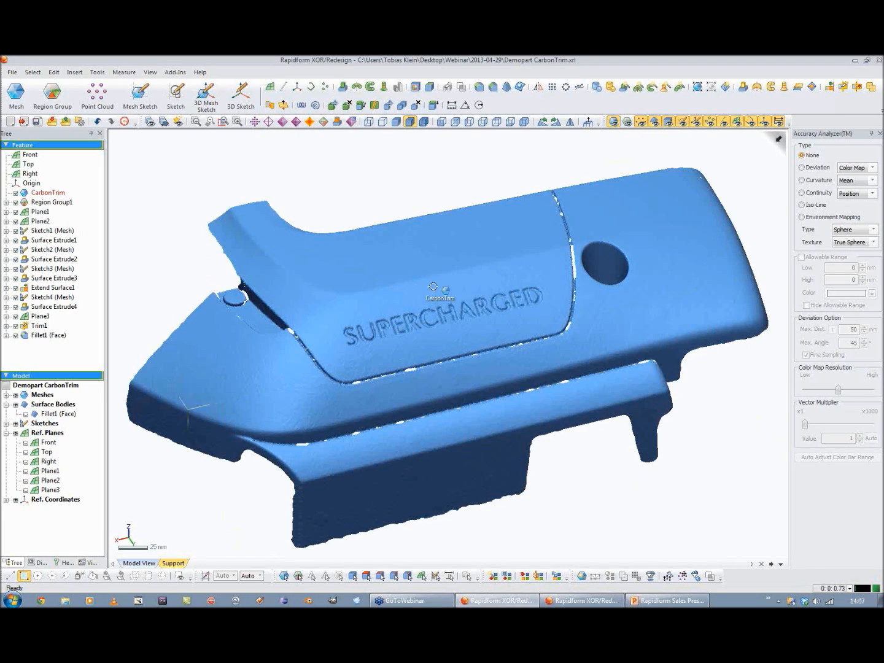
pyautogui.moveTo(467, 433); pyautogui.dragTo(313, 387, button='right')
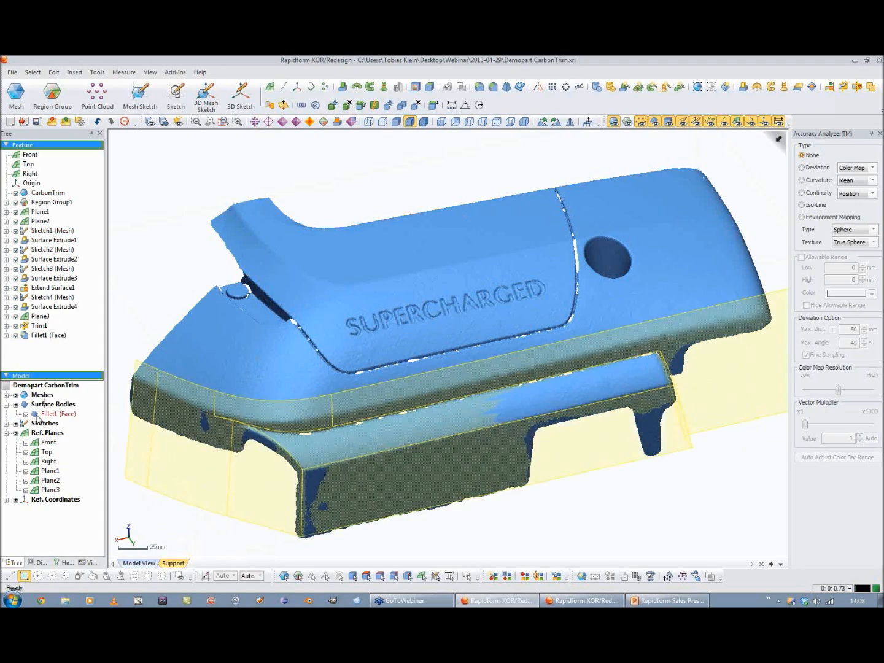
# Step: Show the Fillet1 surface body together with the scan mesh
pyautogui.click(24, 415)
pyautogui.moveTo(505, 419); pyautogui.dragTo(453, 399, button='right')
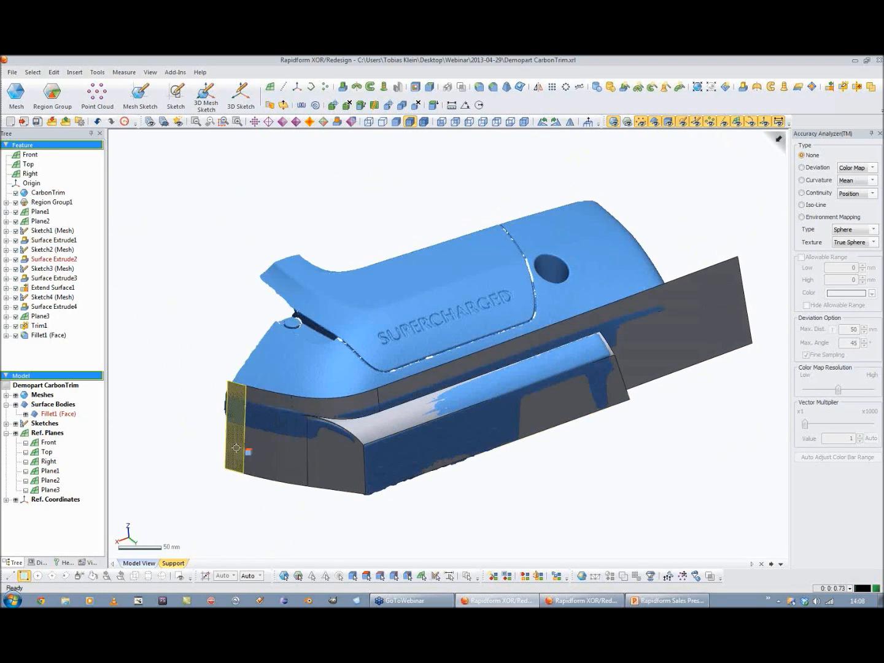
pyautogui.moveTo(236, 401); pyautogui.dragTo(306, 460, button='right')
# Step: Review the extrusion lengths and draft settings of Surface Extrude2, leaving its definition as it is
pyautogui.click(68, 260)
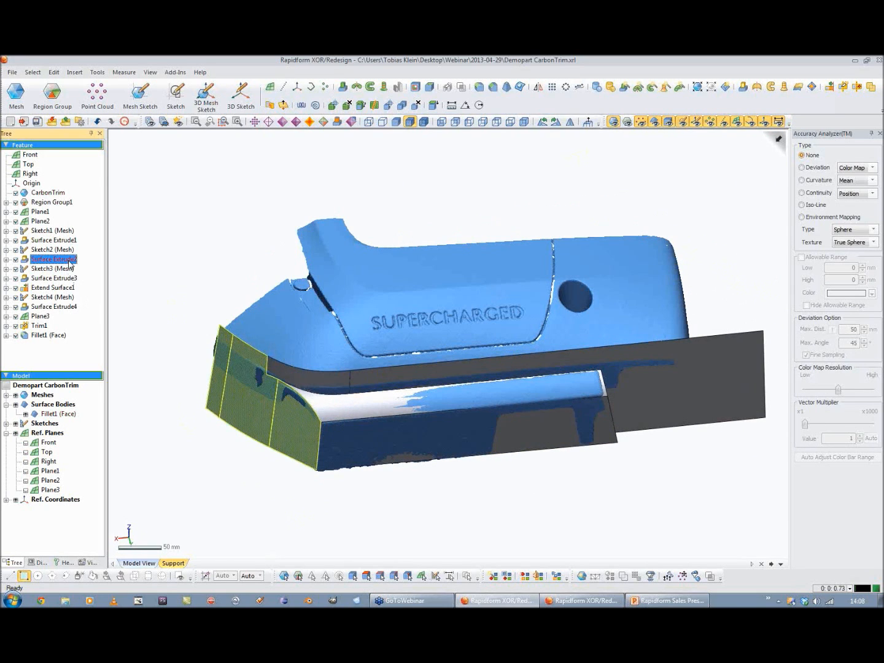
pyautogui.doubleClick(70, 261)
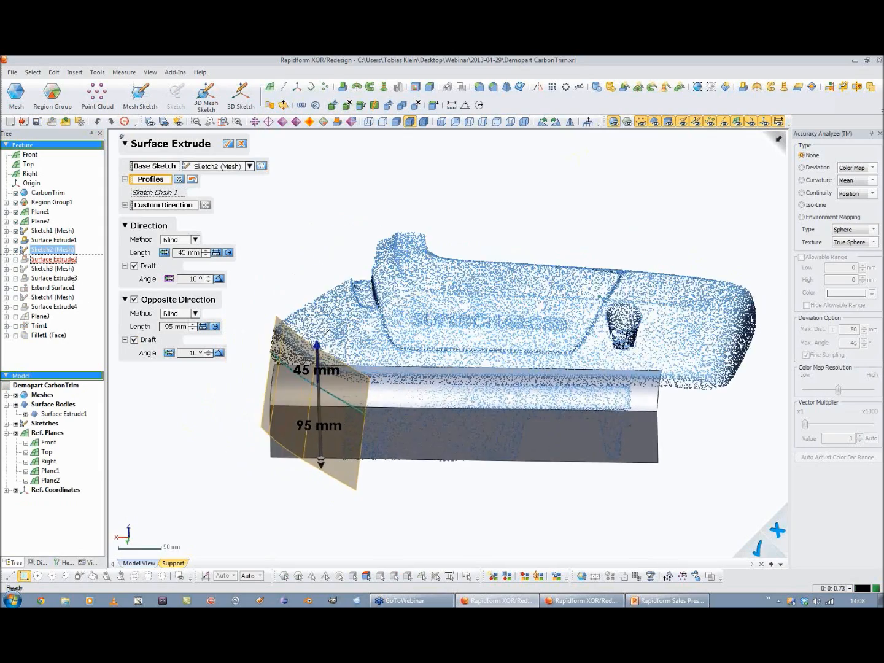
pyautogui.moveTo(458, 389); pyautogui.dragTo(357, 342, button='right')
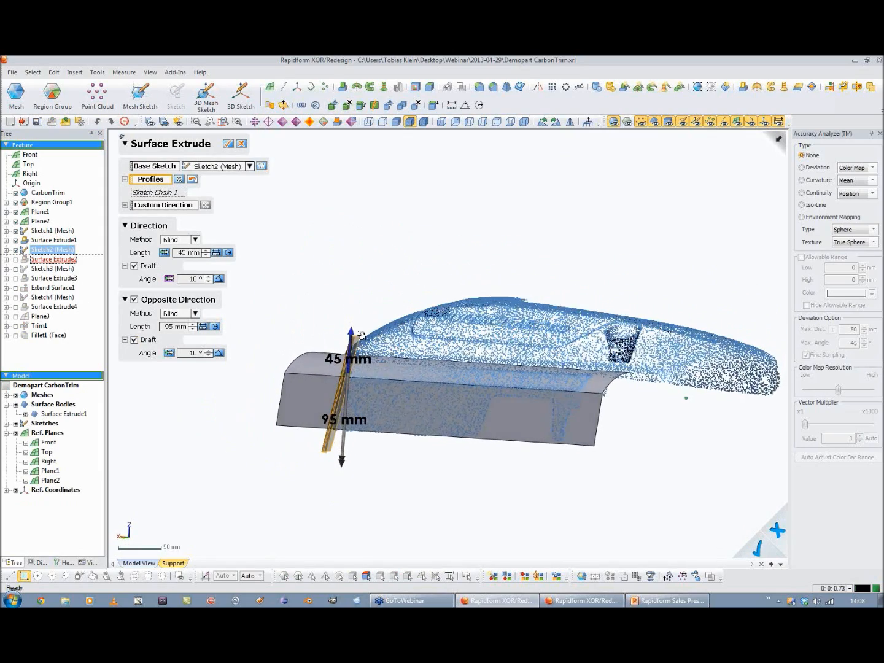
pyautogui.click(229, 146)
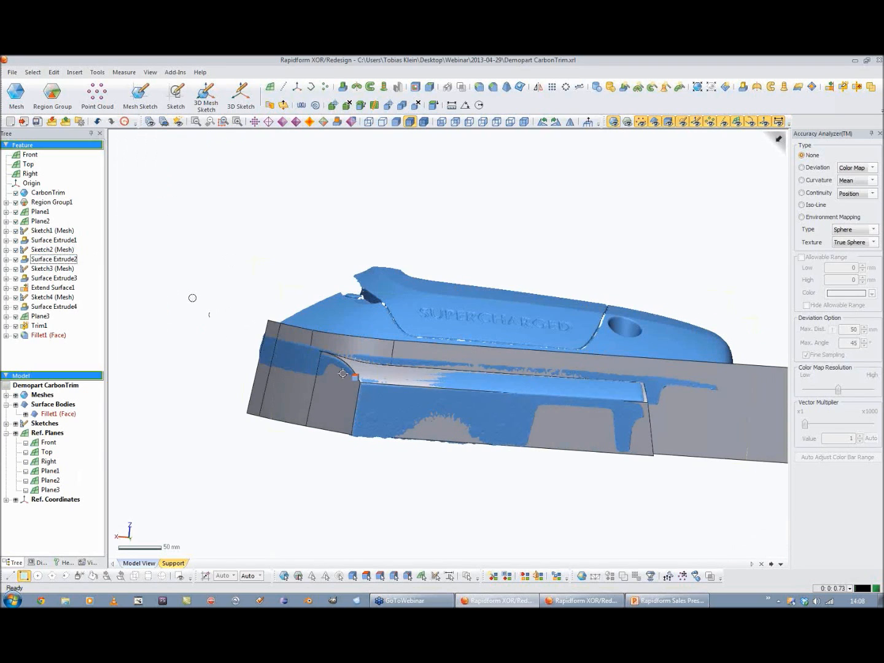
# Step: Pick the long side face and review the definition of Surface Extrude3, including its two lengths and drafts
pyautogui.click(441, 361)
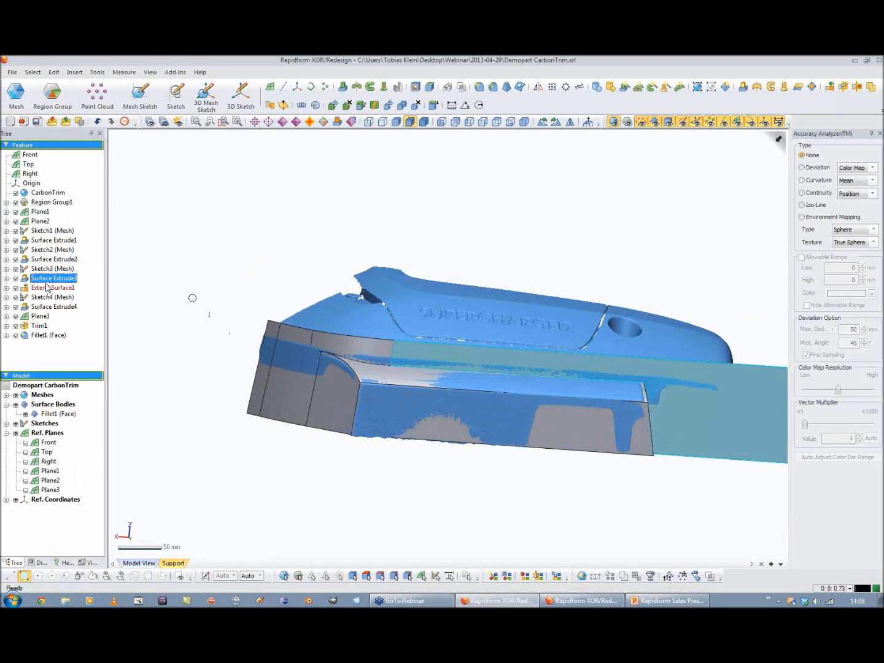
pyautogui.doubleClick(51, 279)
pyautogui.moveTo(167, 379)
pyautogui.mouseDown(button='right')
pyautogui.moveTo(568, 385)
pyautogui.moveTo(335, 405)
pyautogui.moveTo(450, 359)
pyautogui.moveTo(310, 190)
pyautogui.mouseUp(button='right')
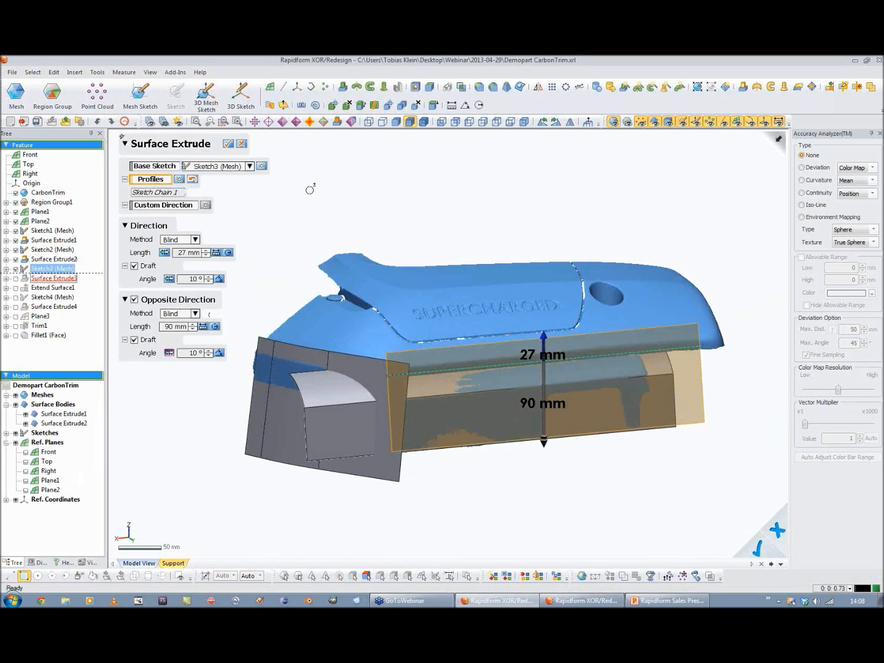
pyautogui.click(229, 144)
# Step: Review the definition of Surface Extrude1 and its extrusion in both directions from Sketch1 (Mesh)
pyautogui.doubleClick(54, 241)
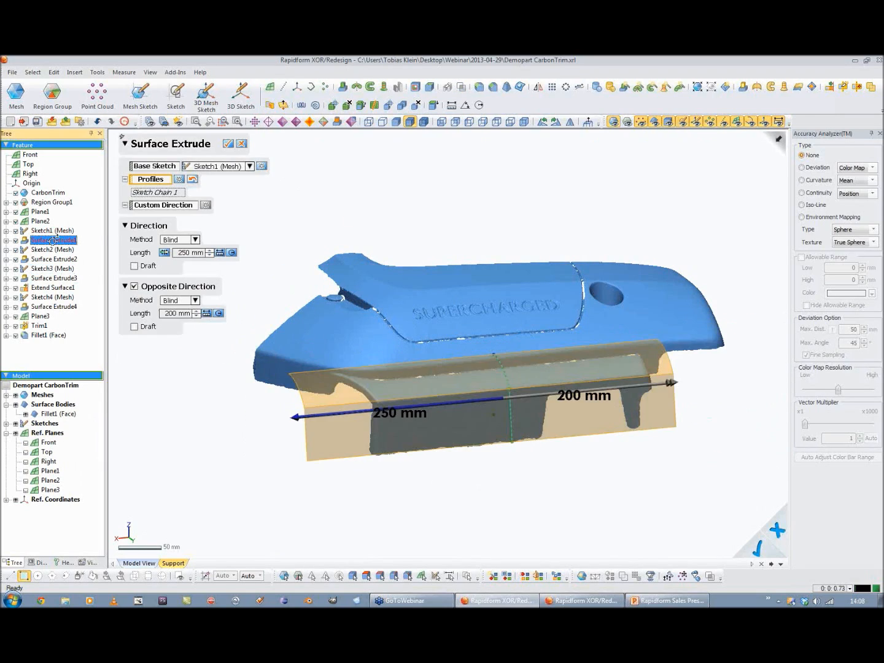
pyautogui.moveTo(249, 348)
pyautogui.mouseDown(button='right')
pyautogui.moveTo(589, 247)
pyautogui.moveTo(614, 325)
pyautogui.moveTo(695, 313)
pyautogui.moveTo(496, 354)
pyautogui.mouseUp(button='right')
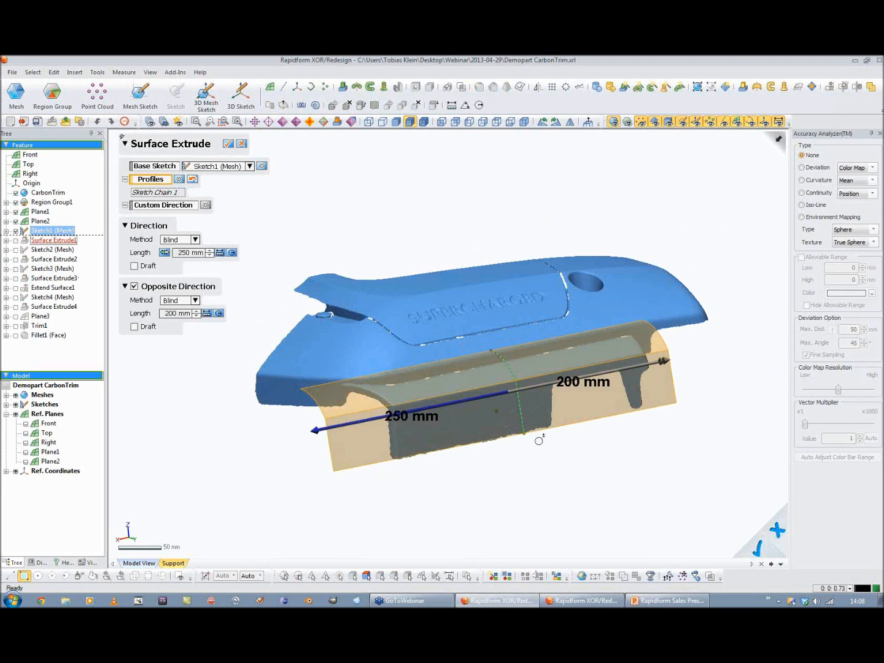
pyautogui.click(226, 145)
# Step: Review the mesh sketch setup of Sketch1 (Mesh), checking its base plane and section polyline through the scan
pyautogui.rightClick(53, 232)
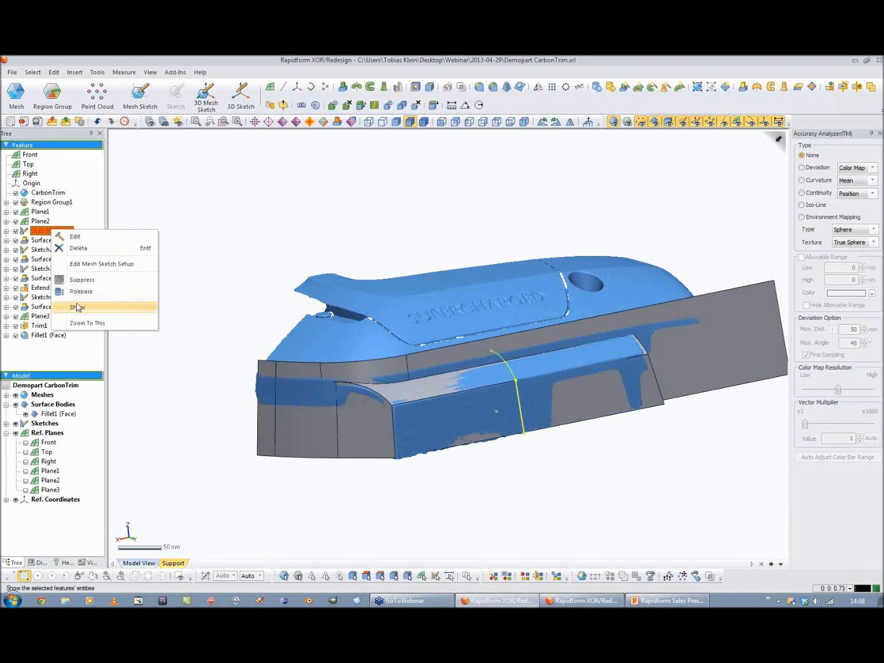
pyautogui.click(85, 263)
pyautogui.moveTo(439, 380); pyautogui.dragTo(489, 326, button='right')
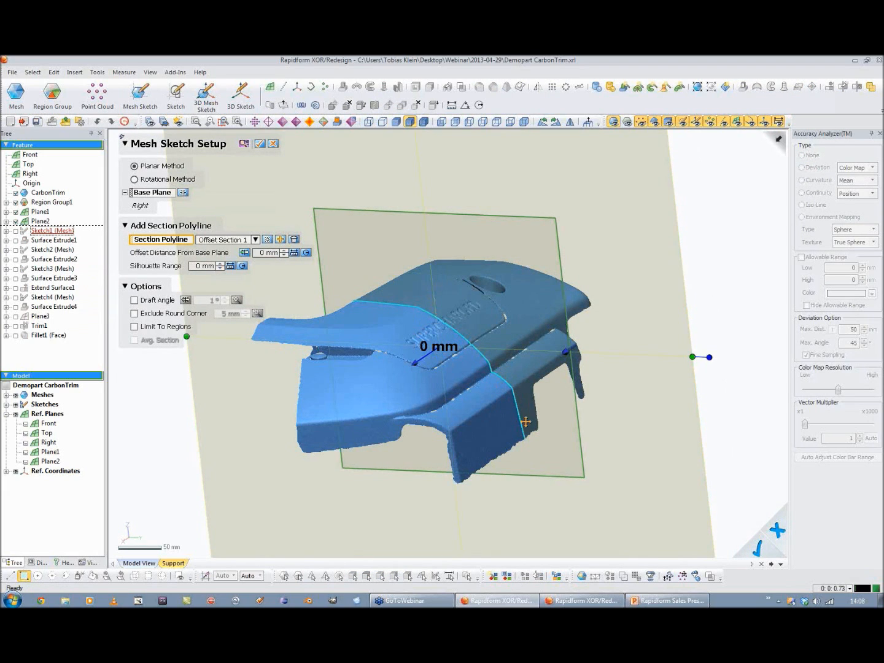
pyautogui.click(263, 145)
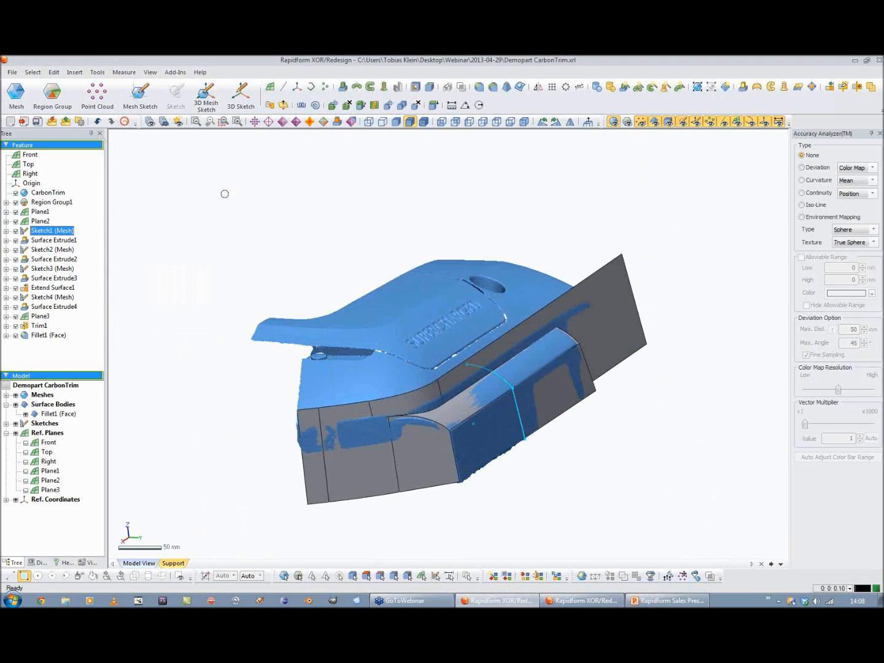
# Step: Open Sketch1 (Mesh) for editing and show its curves' deviation from the section, with the vector multiplier reduced to 58.6
pyautogui.click(54, 231)
pyautogui.doubleClick(53, 231)
pyautogui.moveTo(364, 295)
pyautogui.mouseDown(button='right')
pyautogui.moveTo(282, 270)
pyautogui.moveTo(442, 272)
pyautogui.moveTo(260, 257)
pyautogui.moveTo(368, 319)
pyautogui.moveTo(456, 284)
pyautogui.moveTo(440, 345)
pyautogui.moveTo(420, 344)
pyautogui.mouseUp(button='right')
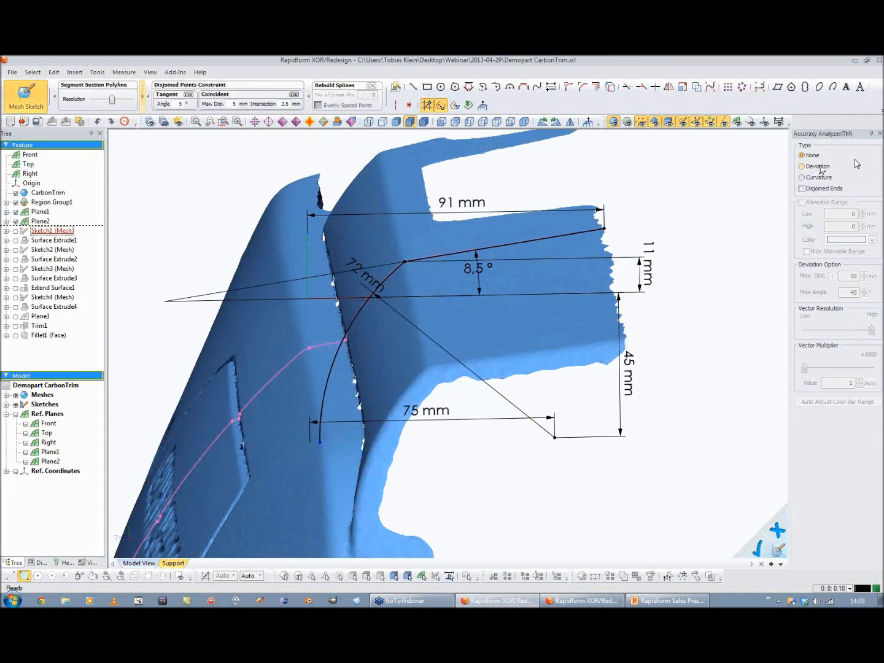
pyautogui.click(821, 166)
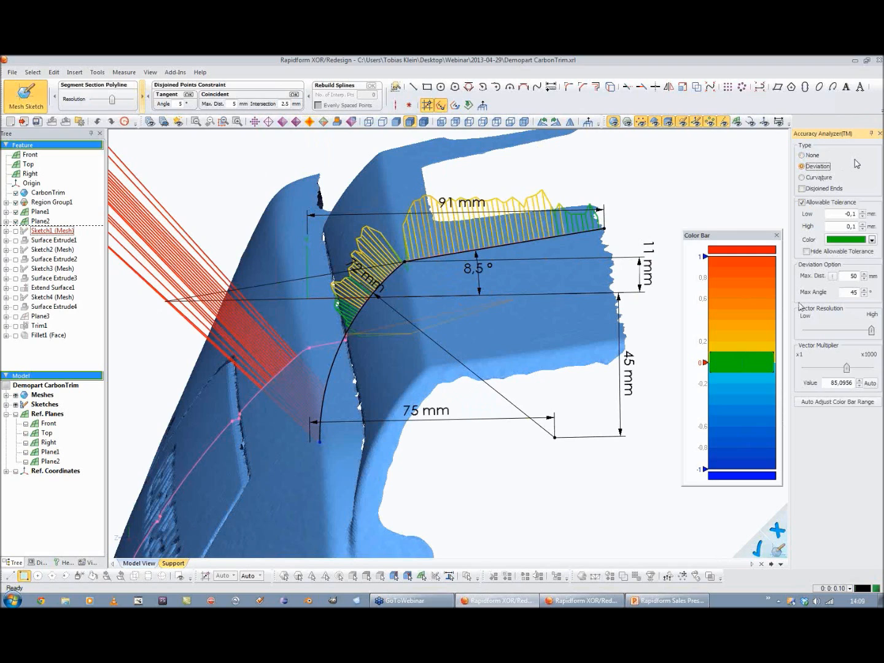
pyautogui.moveTo(848, 372); pyautogui.dragTo(839, 371)
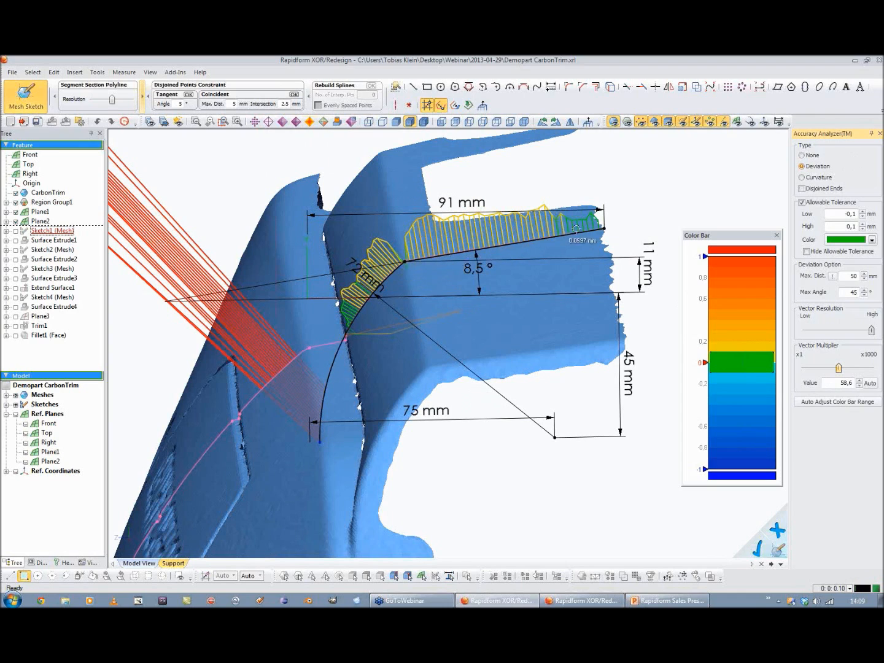
# Step: Reposition the 8.5° angle and 72 mm radius dimension labels in the sketch and finish editing Sketch1 (Mesh)
pyautogui.moveTo(478, 268); pyautogui.dragTo(469, 269)
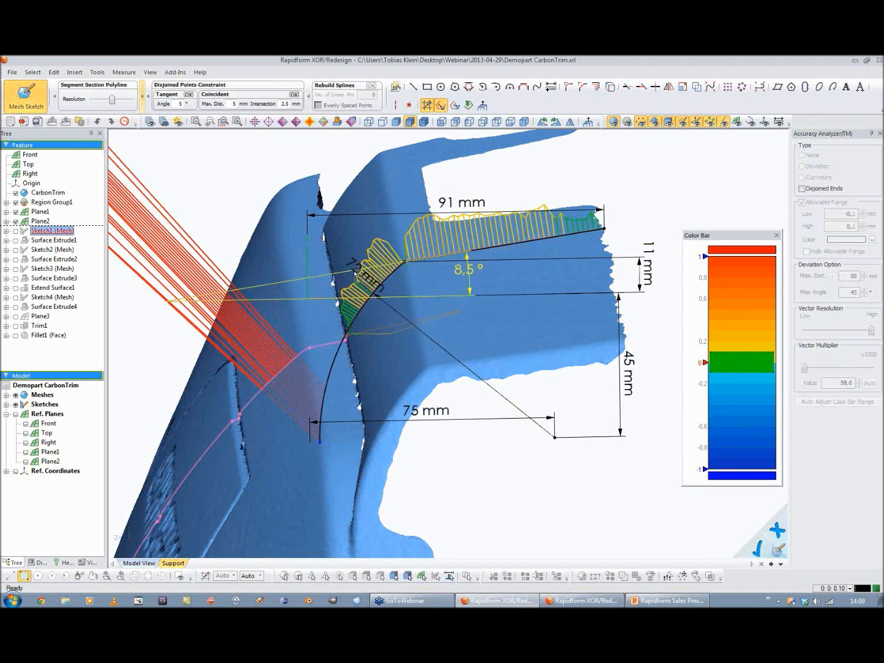
pyautogui.moveTo(351, 259); pyautogui.dragTo(346, 245)
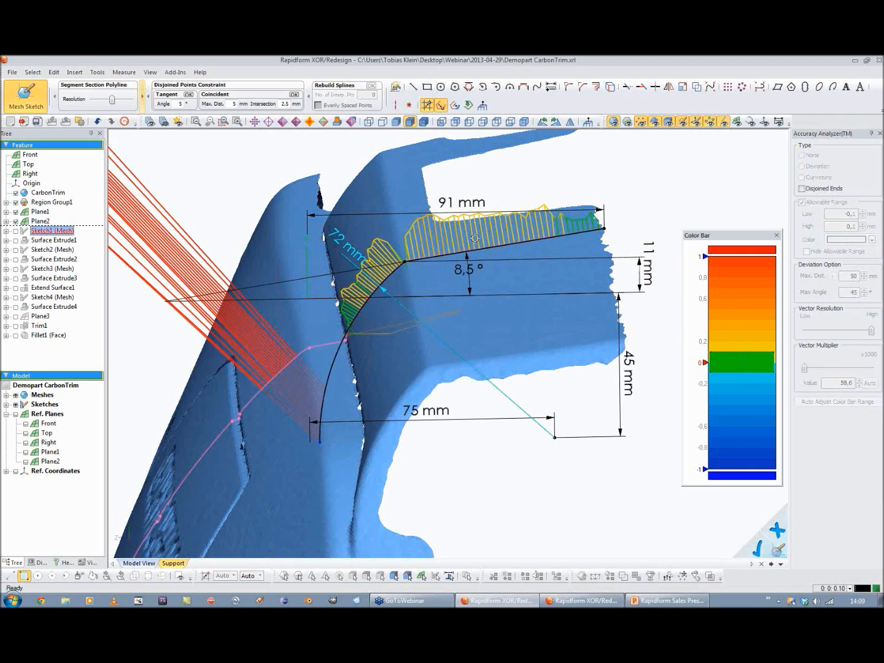
pyautogui.click(520, 291)
pyautogui.moveTo(481, 330); pyautogui.dragTo(515, 289, button='right')
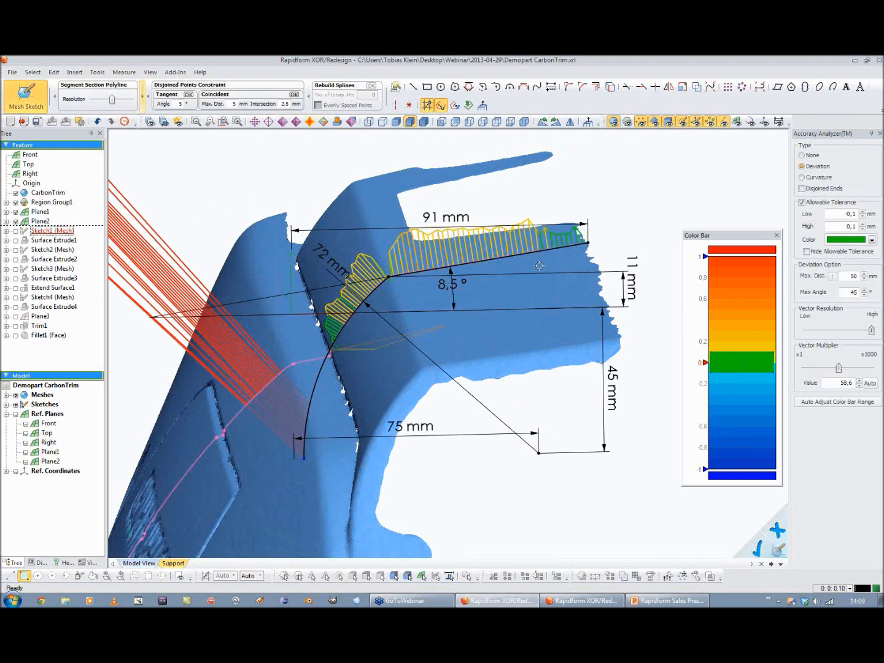
pyautogui.click(465, 289)
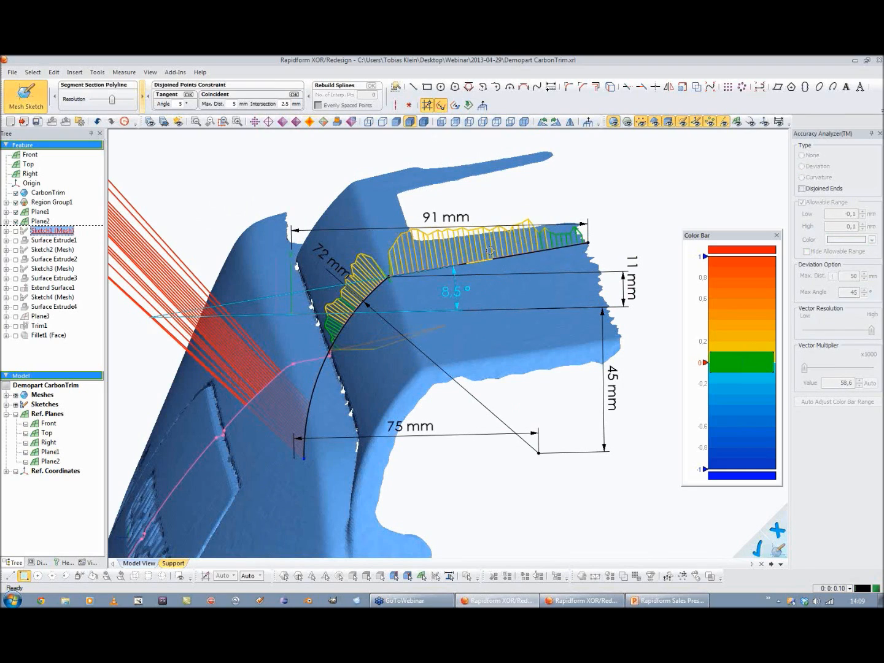
pyautogui.click(490, 251)
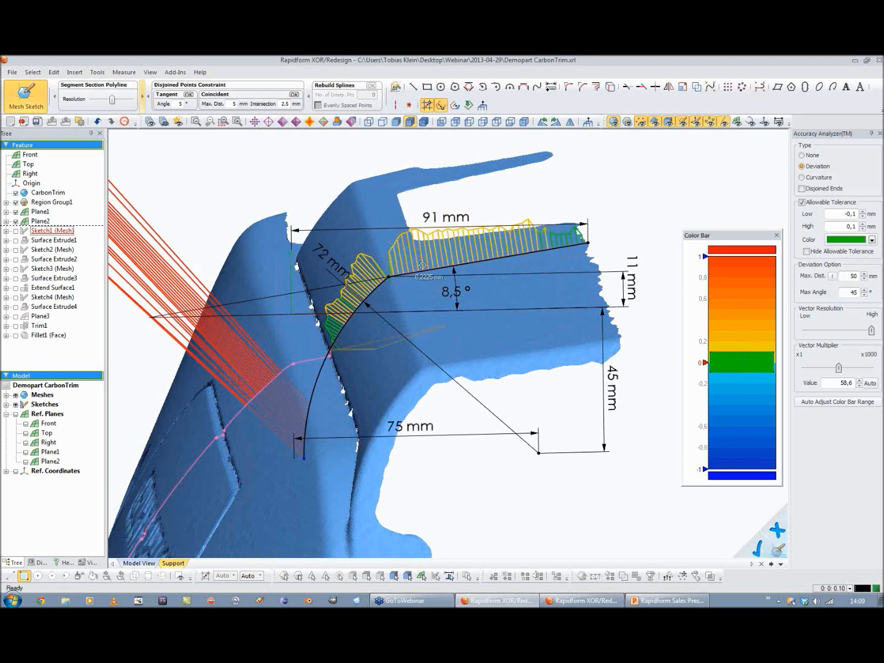
pyautogui.moveTo(489, 352); pyautogui.dragTo(566, 433, button='right')
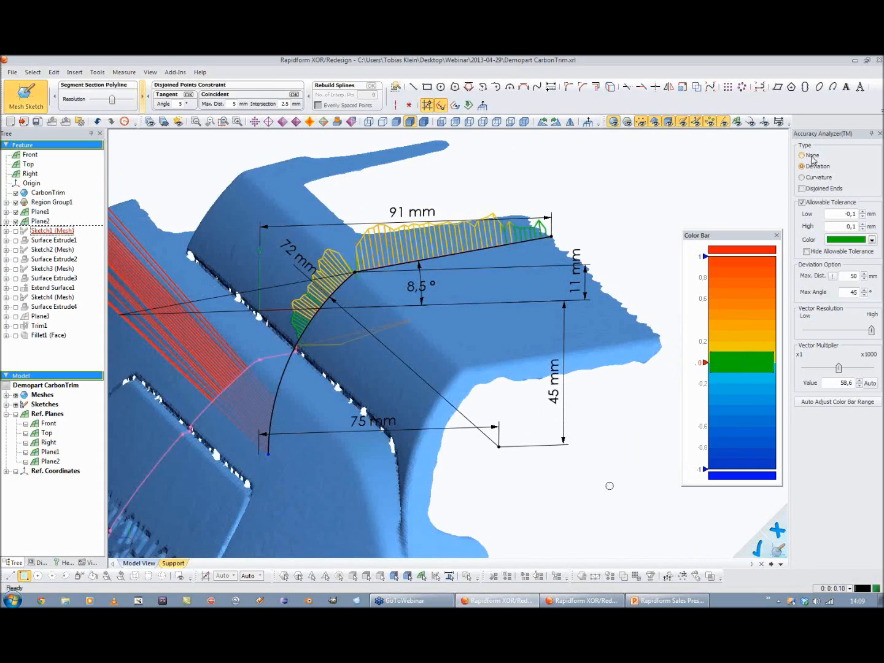
pyautogui.click(754, 549)
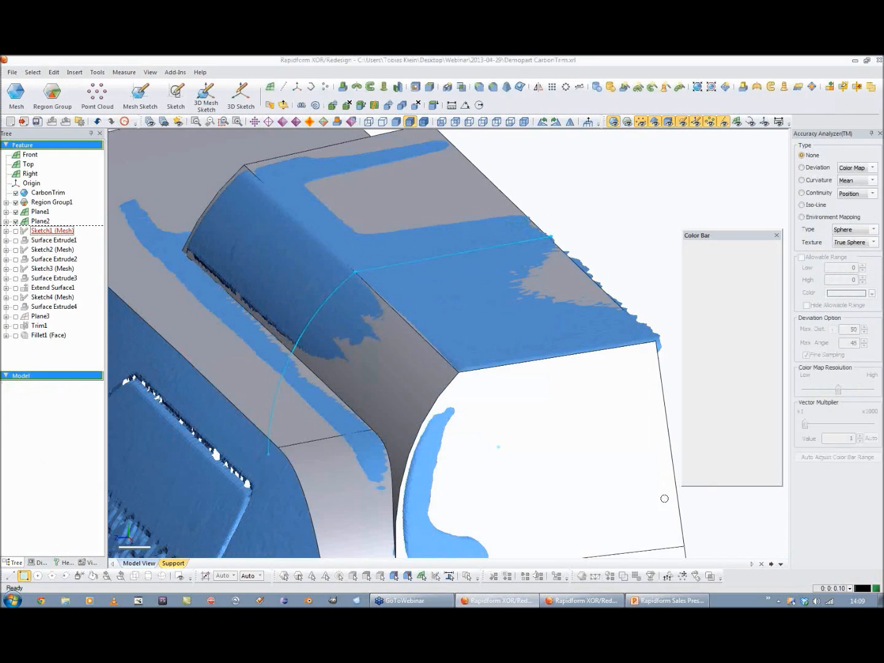
# Step: Clear the Sketch1 (Mesh) selection and display the deviation colour map on the surface body
pyautogui.scroll(5, 652, 267)
pyautogui.moveTo(549, 321); pyautogui.dragTo(666, 267, button='right')
pyautogui.scroll(-3, 470, 329)
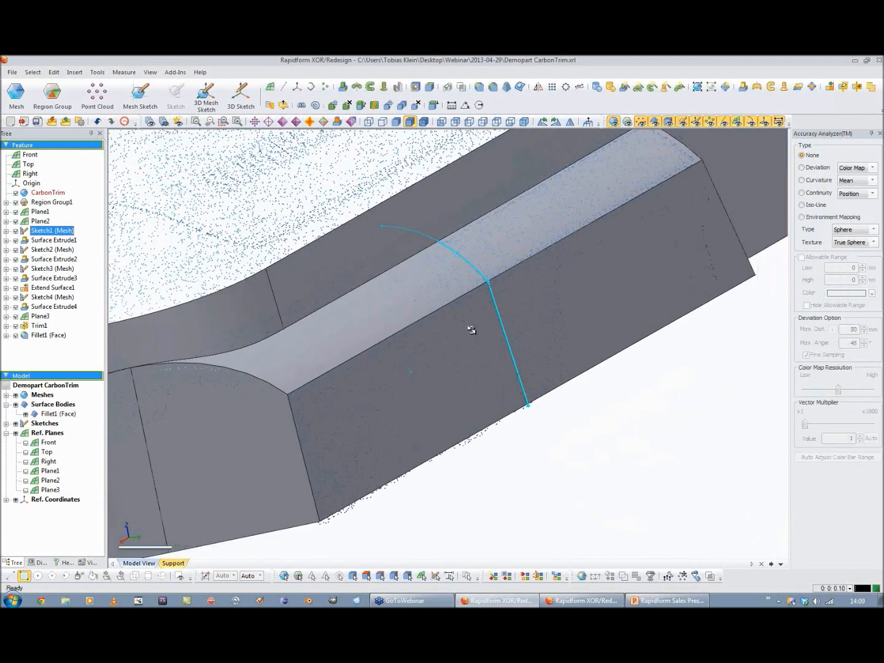
pyautogui.moveTo(470, 329); pyautogui.dragTo(598, 302, button='right')
pyautogui.click(732, 216)
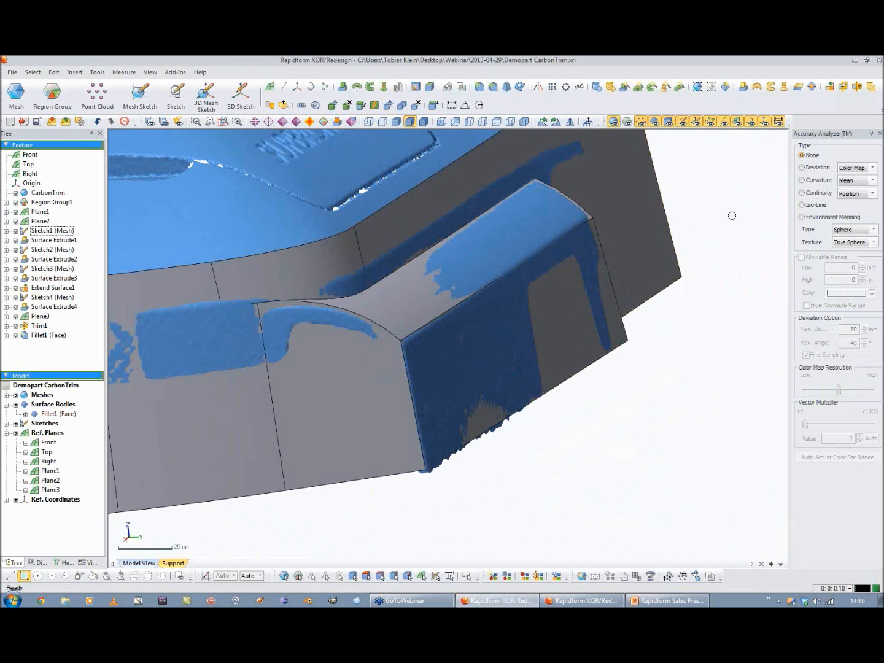
pyautogui.click(802, 168)
pyautogui.moveTo(504, 331); pyautogui.dragTo(596, 356, button='right')
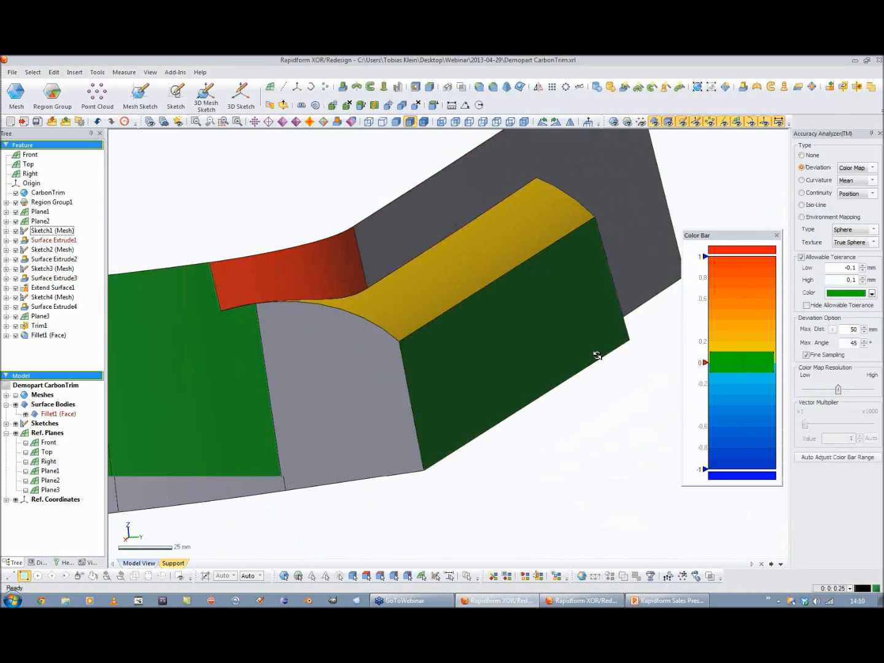
pyautogui.scroll(3, 546, 386)
pyautogui.scroll(-3, 547, 385)
# Step: Set the deviation map's allowable tolerance to a low of -0.5 mm and a high of 0.5 mm
pyautogui.doubleClick(855, 269)
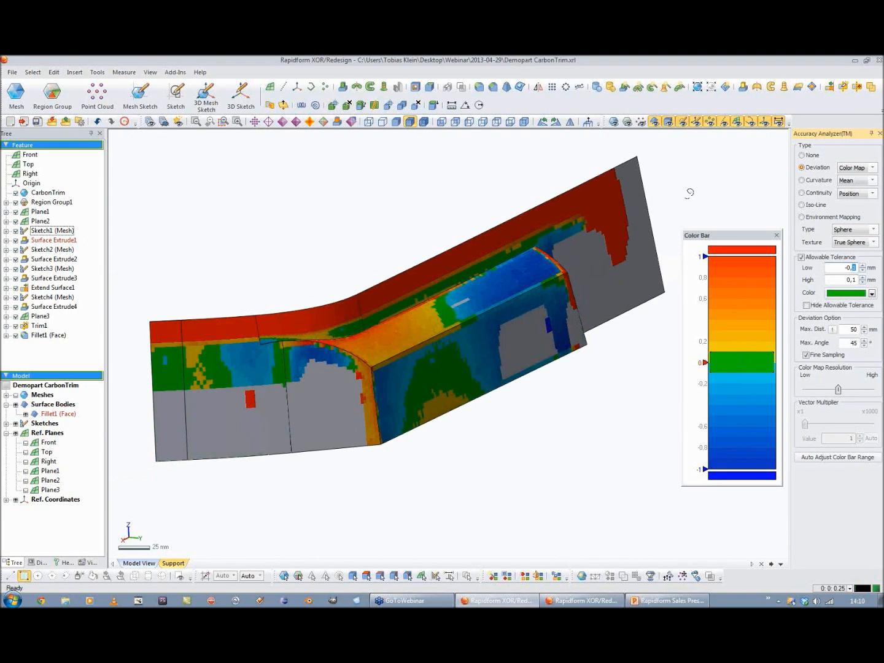
pyautogui.write('5')
pyautogui.press('Return')
pyautogui.doubleClick(854, 280)
pyautogui.press('Return')
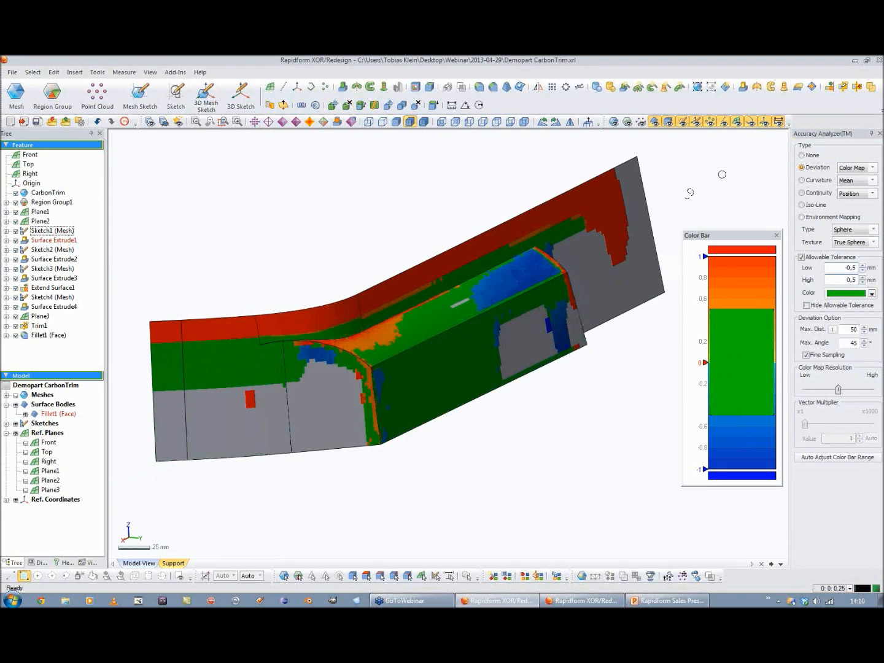
# Step: Inspect the deviation on the trimmed side faces, then turn off the deviation map and show the CarbonTrim mesh with the surface body
pyautogui.moveTo(648, 334); pyautogui.dragTo(589, 368, button='right')
pyautogui.moveTo(642, 334); pyautogui.dragTo(395, 346, button='right')
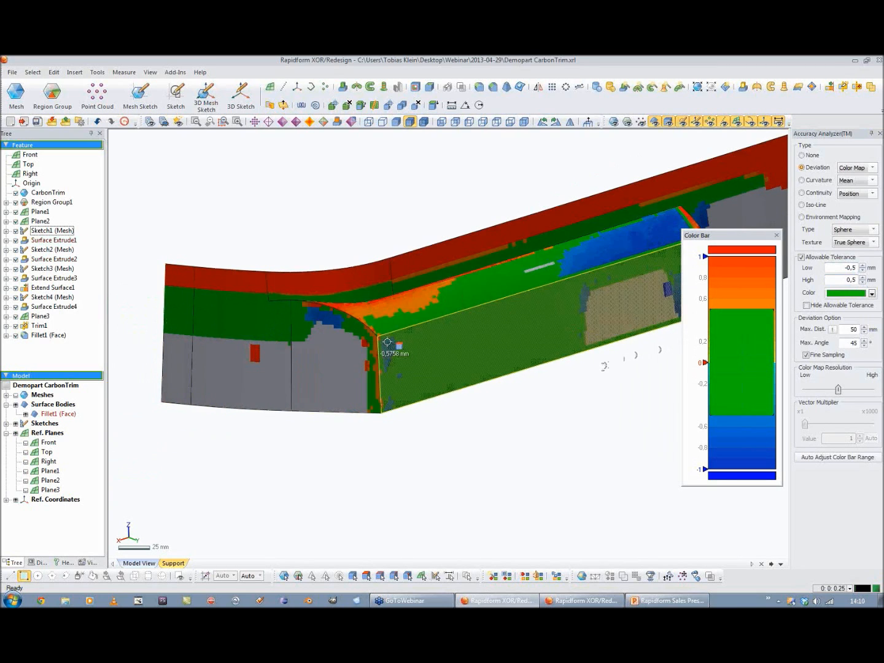
pyautogui.moveTo(474, 351); pyautogui.dragTo(348, 317, button='right')
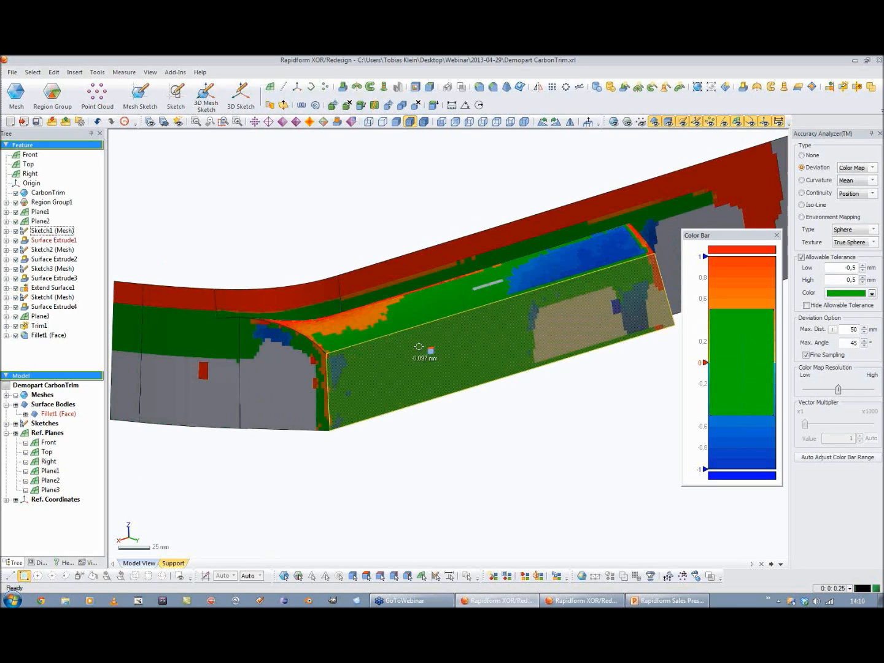
pyautogui.moveTo(654, 311); pyautogui.dragTo(596, 287, button='right')
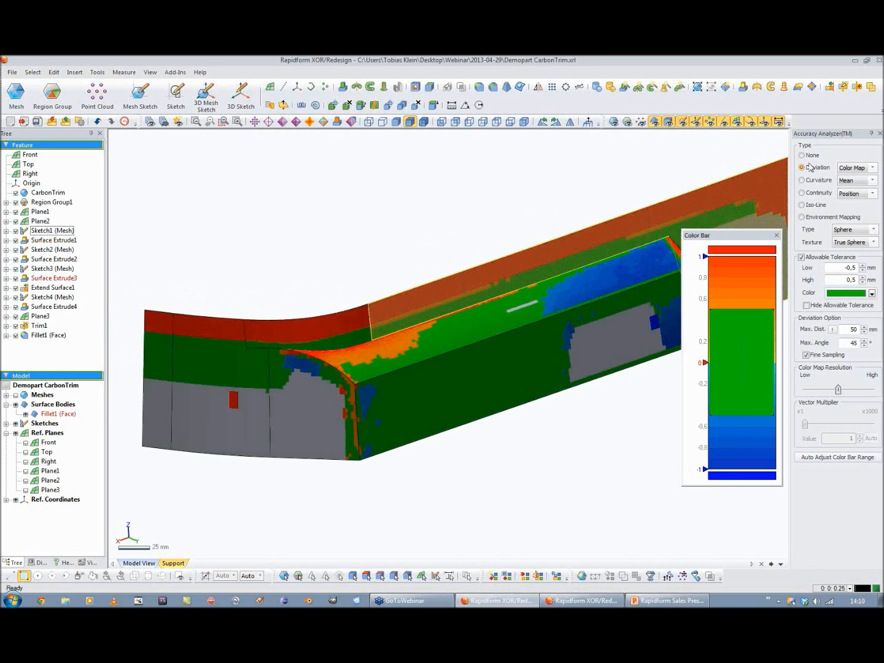
pyautogui.click(811, 156)
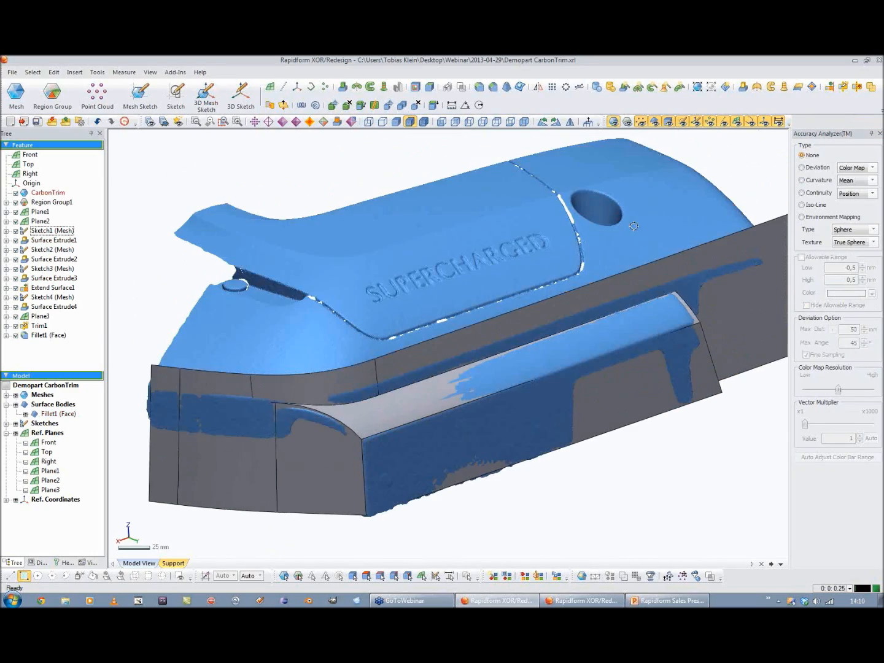
# Step: Make the surface body transparent so the scan mesh can be compared with it
pyautogui.moveTo(638, 226); pyautogui.dragTo(633, 270, button='right')
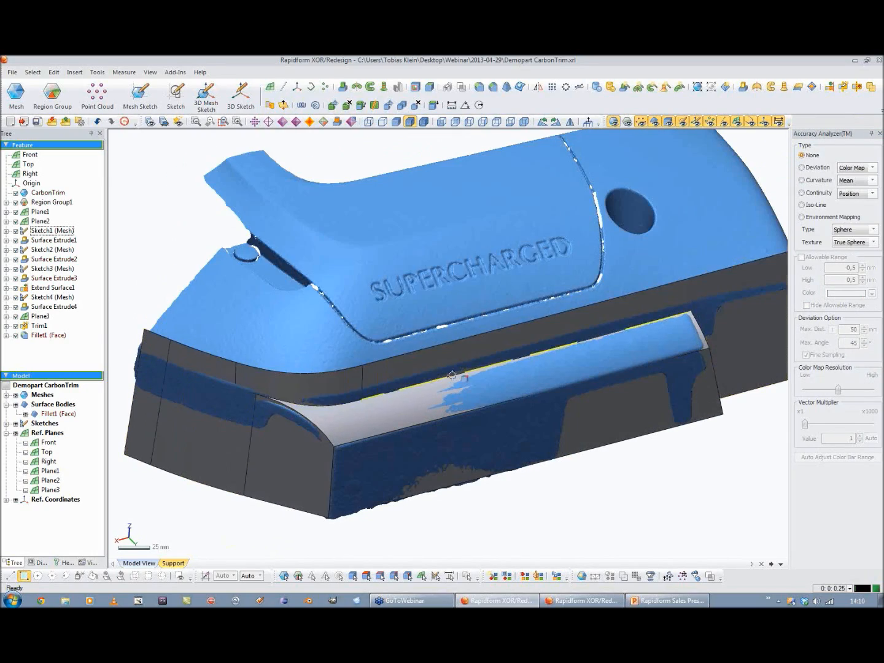
pyautogui.moveTo(555, 336); pyautogui.dragTo(576, 237, button='right')
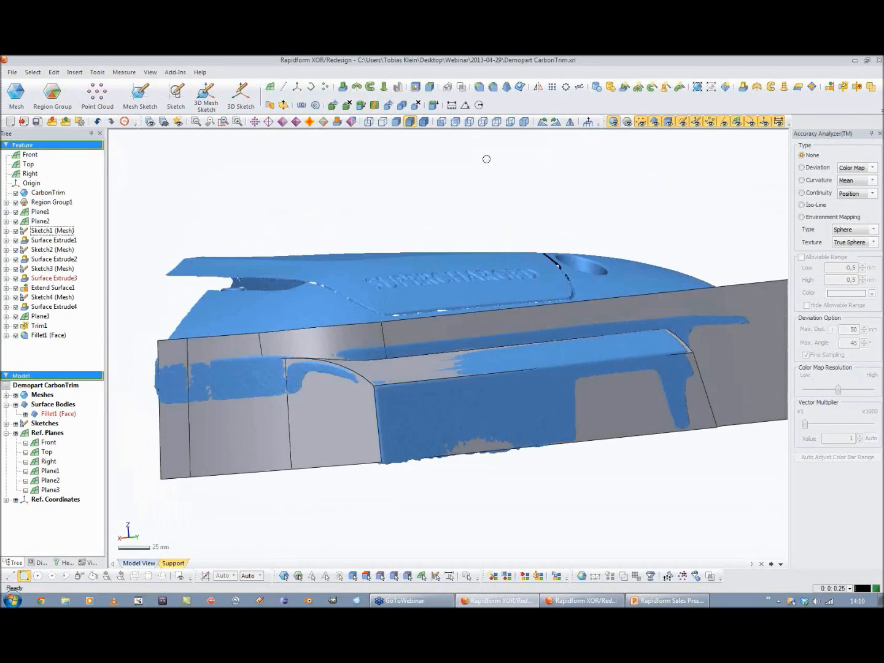
pyautogui.click(424, 122)
# Step: Examine how the transparent surfaces follow the mesh's side walls, and the soft crease above the SUPERCHARGED lettering
pyautogui.moveTo(492, 412); pyautogui.dragTo(443, 369, button='right')
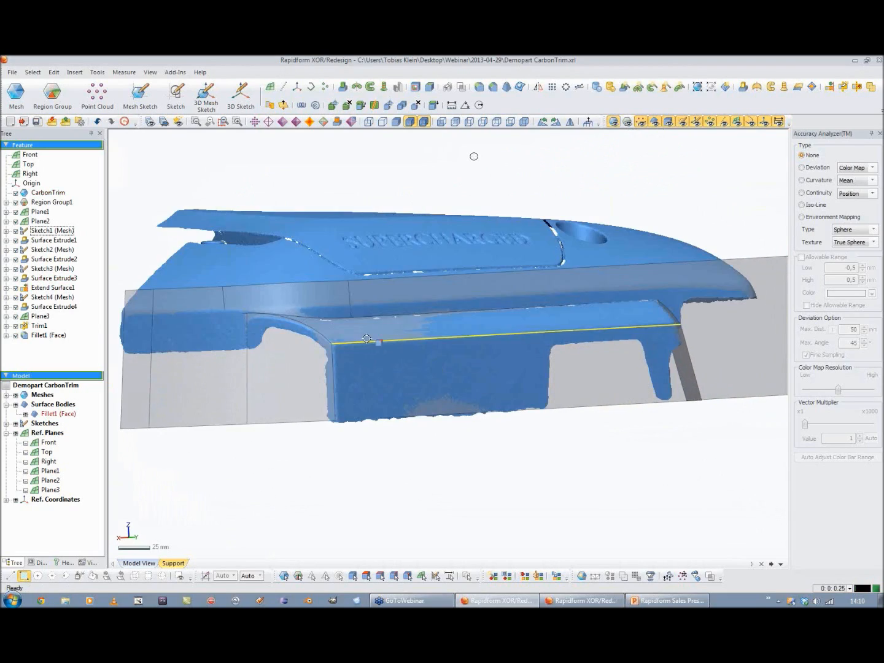
pyautogui.scroll(2, 363, 342)
pyautogui.keyDown('ctrl'); pyautogui.moveTo(357, 343); pyautogui.dragTo(555, 337, button='right'); pyautogui.keyUp('ctrl')
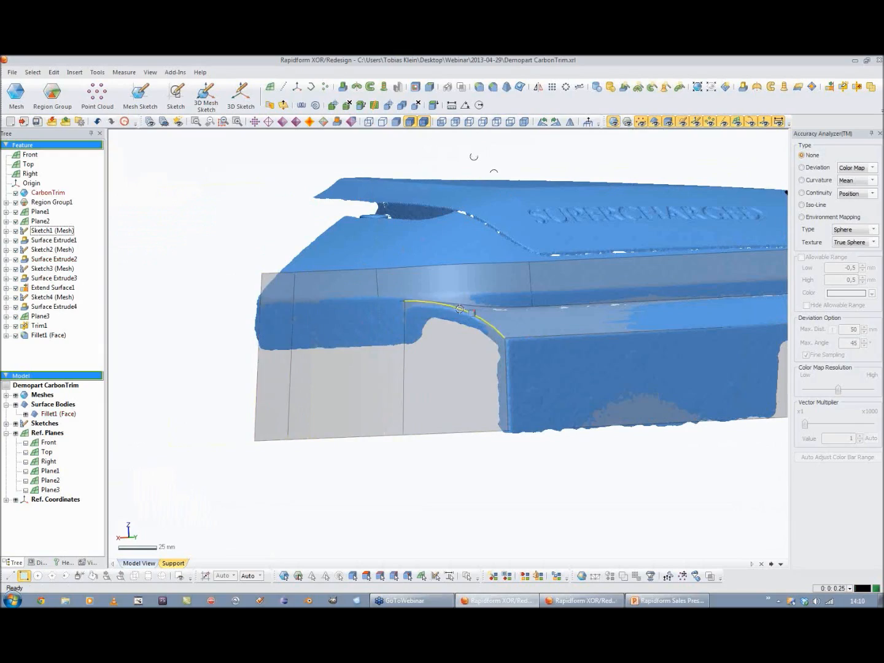
pyautogui.moveTo(484, 294); pyautogui.dragTo(439, 343, button='right')
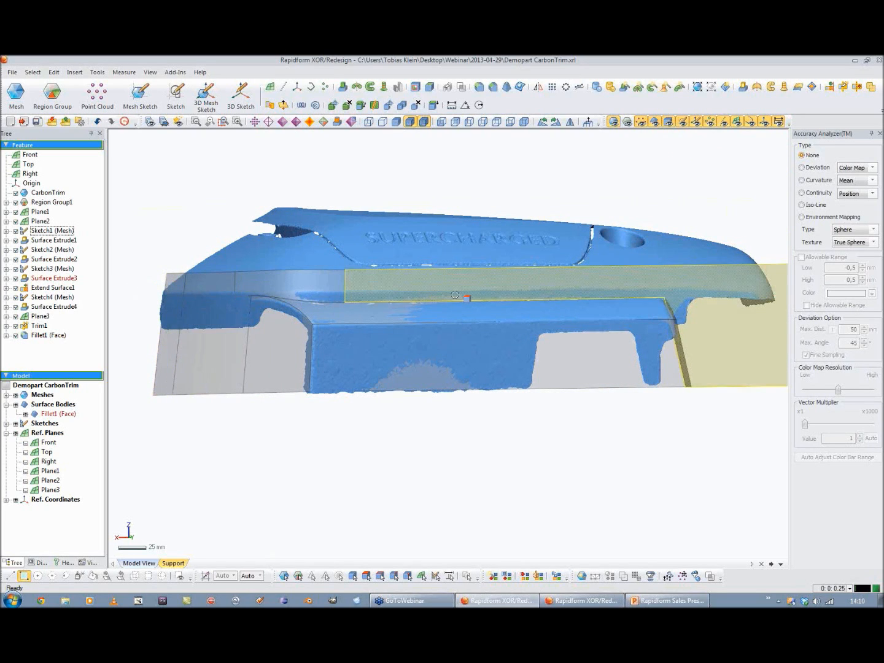
pyautogui.keyDown('ctrl'); pyautogui.moveTo(539, 335); pyautogui.dragTo(494, 335, button='right'); pyautogui.keyUp('ctrl')
pyautogui.moveTo(390, 321); pyautogui.dragTo(361, 321, button='right')
pyautogui.moveTo(507, 341)
pyautogui.mouseDown(button='right')
pyautogui.moveTo(477, 392)
pyautogui.moveTo(462, 381)
pyautogui.mouseUp(button='right')
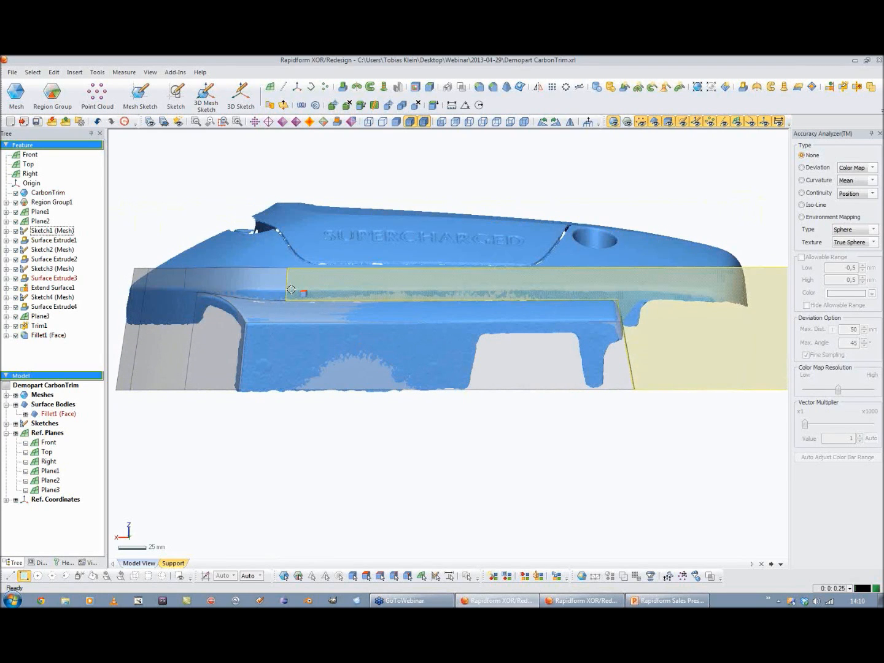
pyautogui.moveTo(290, 311)
pyautogui.mouseDown(button='right')
pyautogui.moveTo(335, 343)
pyautogui.moveTo(403, 350)
pyautogui.moveTo(310, 387)
pyautogui.mouseUp(button='right')
pyautogui.moveTo(345, 244); pyautogui.dragTo(420, 229, button='right')
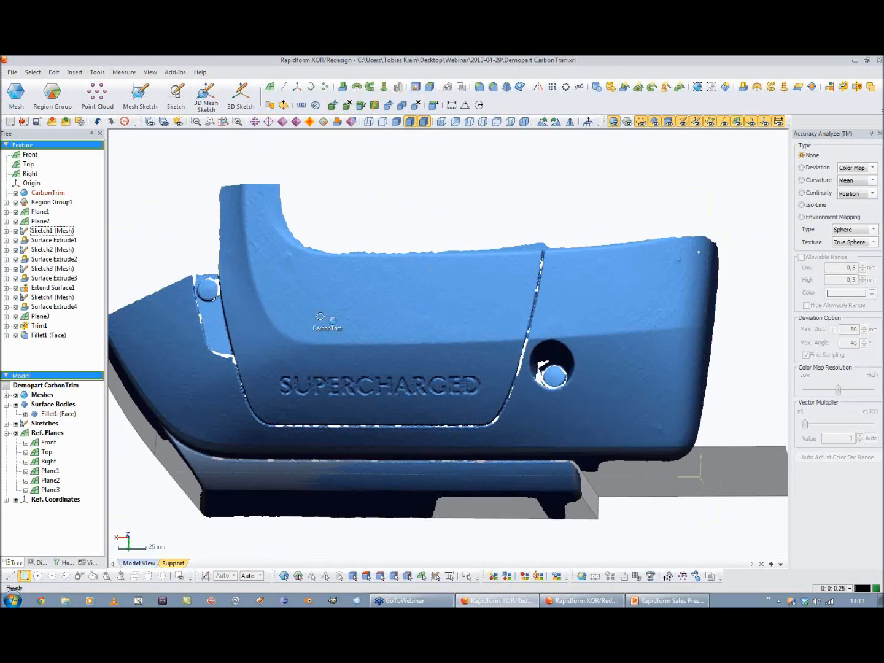
pyautogui.moveTo(296, 348); pyautogui.dragTo(347, 350, button='right')
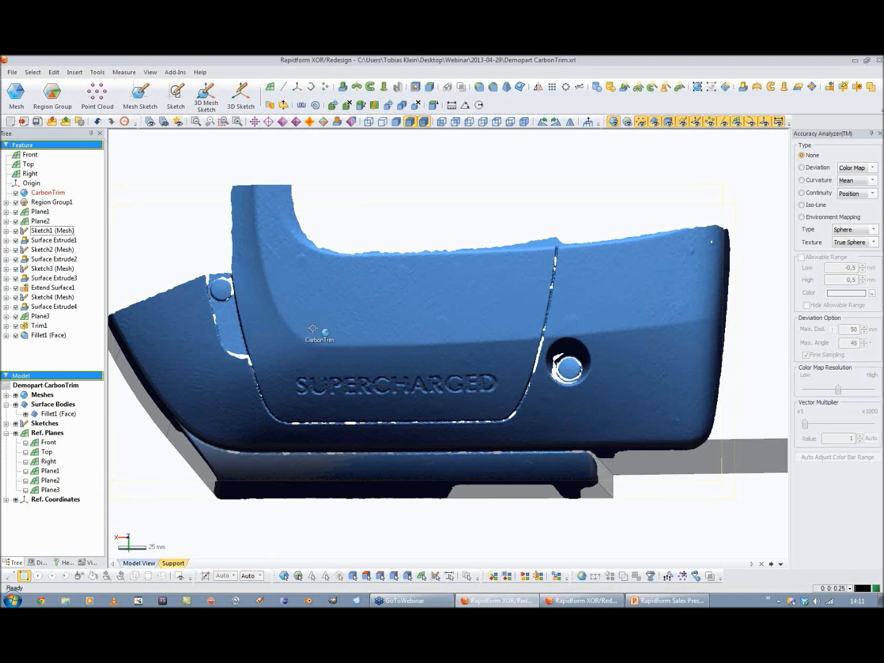
# Step: Show the Front plane and create an offset copy of it above the CarbonTrim mesh
pyautogui.moveTo(449, 334); pyautogui.dragTo(401, 243, button='right')
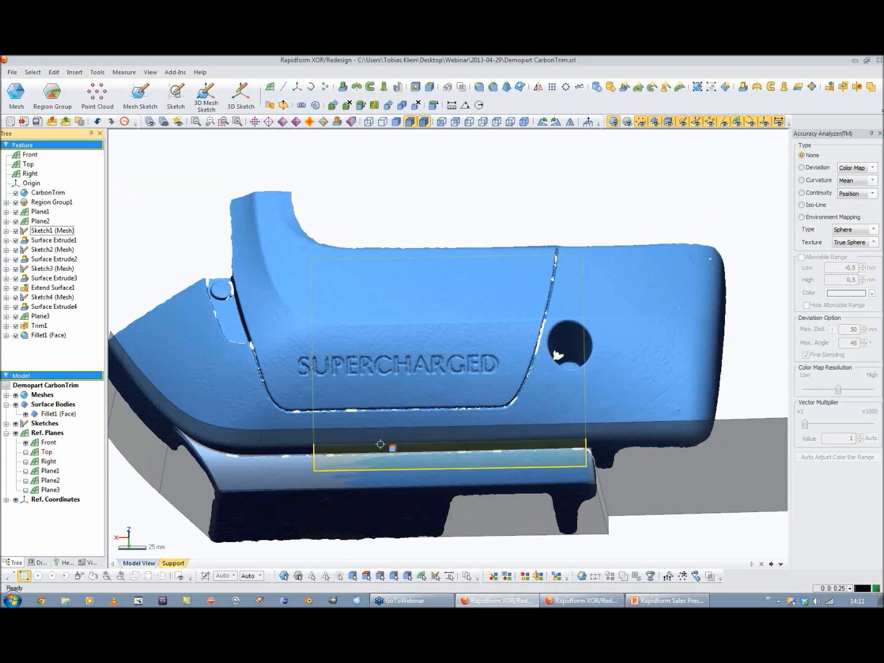
pyautogui.moveTo(443, 494)
pyautogui.mouseDown(button='right')
pyautogui.moveTo(428, 433)
pyautogui.moveTo(446, 398)
pyautogui.moveTo(525, 394)
pyautogui.mouseUp(button='right')
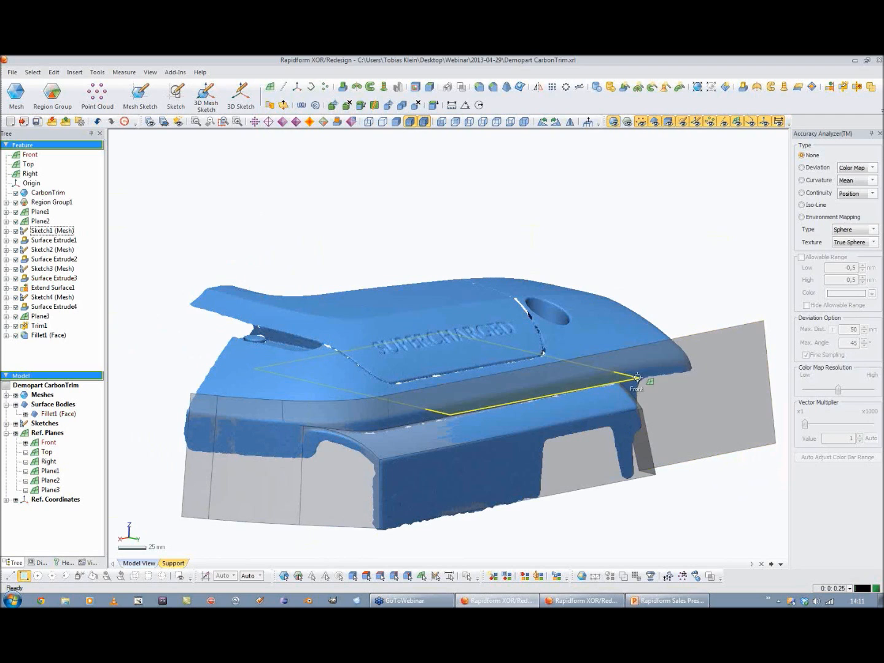
pyautogui.moveTo(640, 380); pyautogui.dragTo(636, 273)
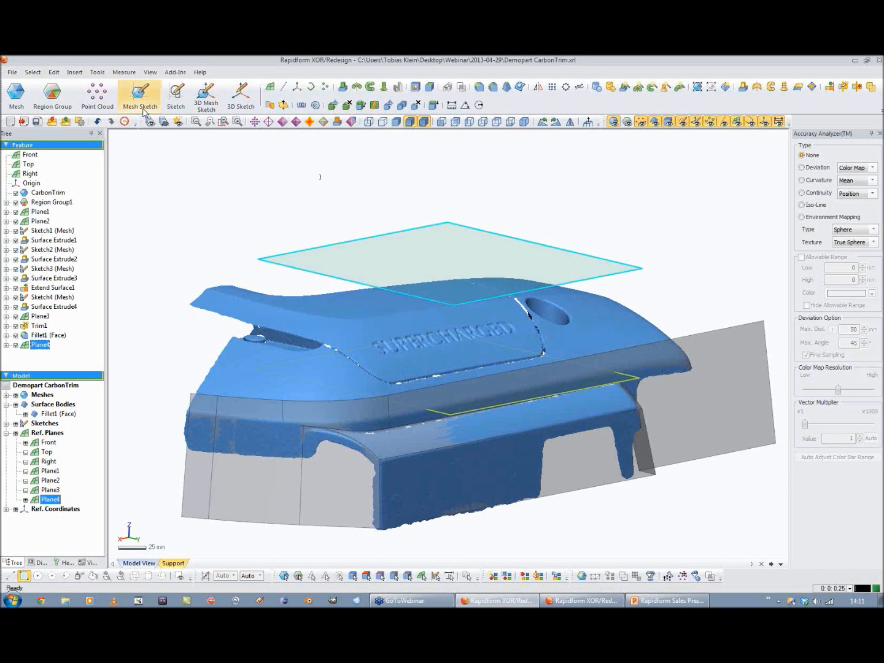
# Step: Start a sketch on the new offset plane, with the SUPERCHARGED lettering upright and the mesh fully in view
pyautogui.click(174, 97)
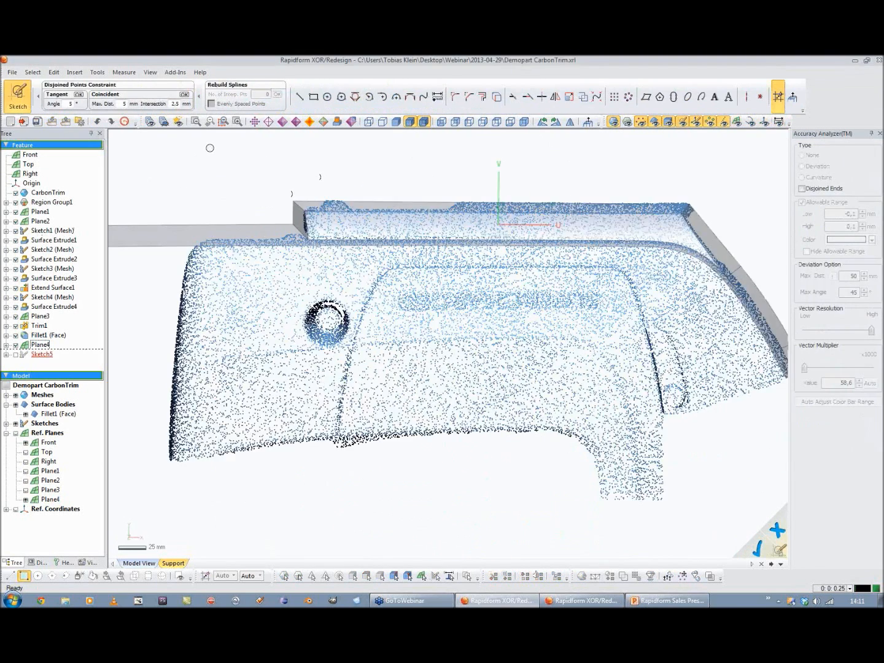
pyautogui.click(540, 121)
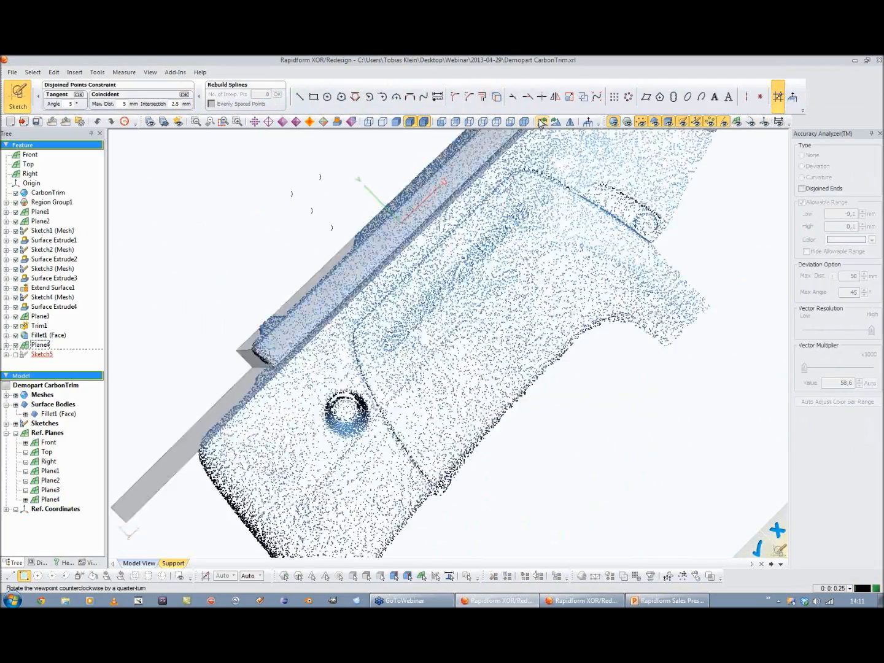
pyautogui.click(541, 121)
pyautogui.keyDown('ctrl'); pyautogui.moveTo(411, 201); pyautogui.dragTo(439, 205, button='right'); pyautogui.keyUp('ctrl')
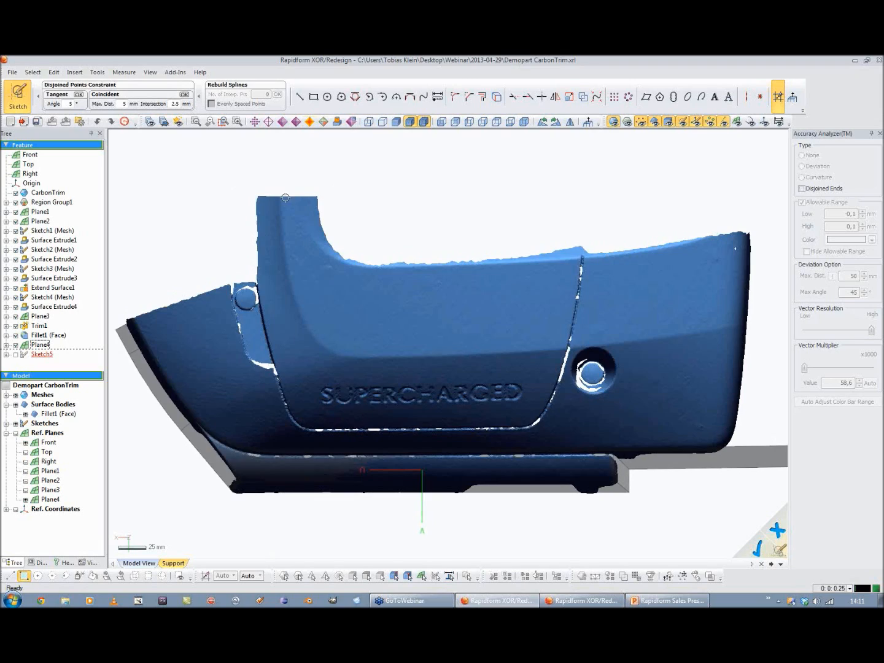
# Step: Draw a three-point arc of about 266 mm radius along the crease on the mesh's upright arm, and shorten its lower end slightly
pyautogui.click(395, 97)
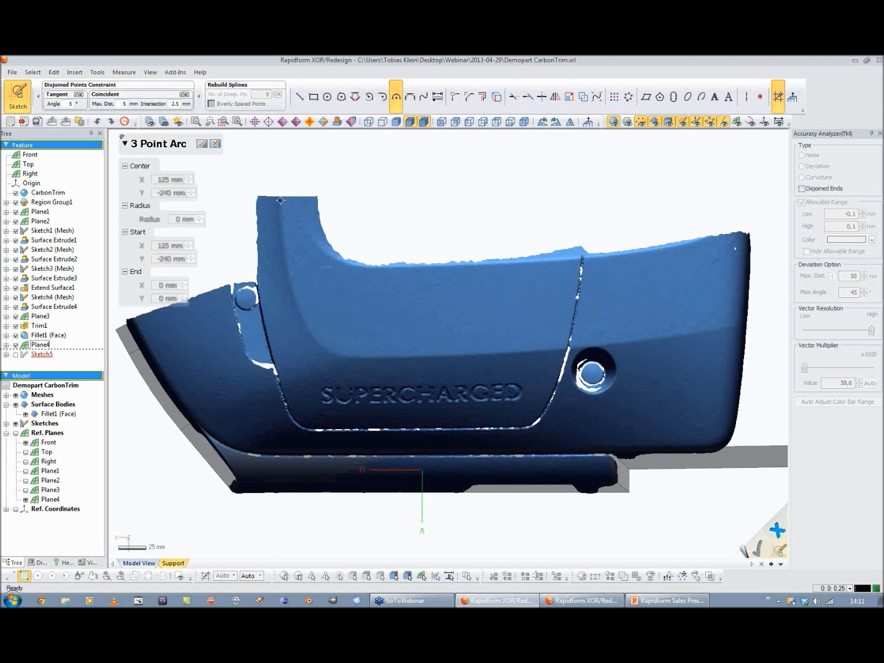
pyautogui.click(280, 198)
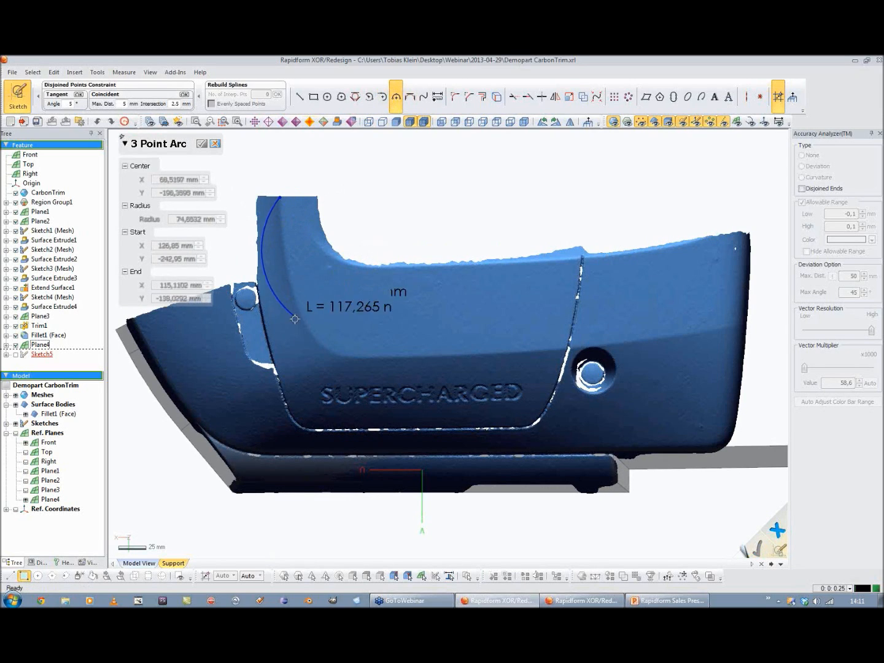
pyautogui.click(310, 335)
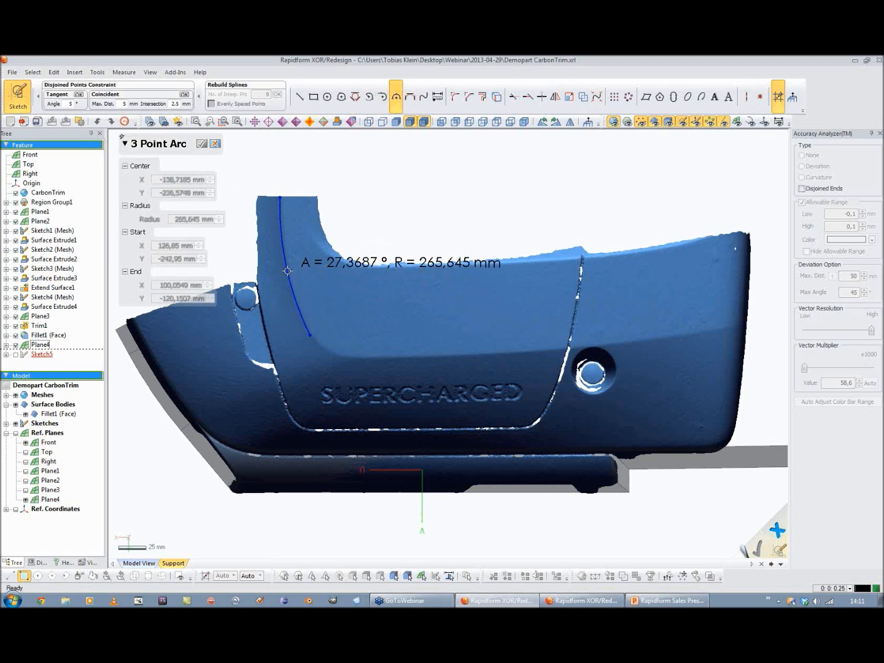
pyautogui.click(287, 270)
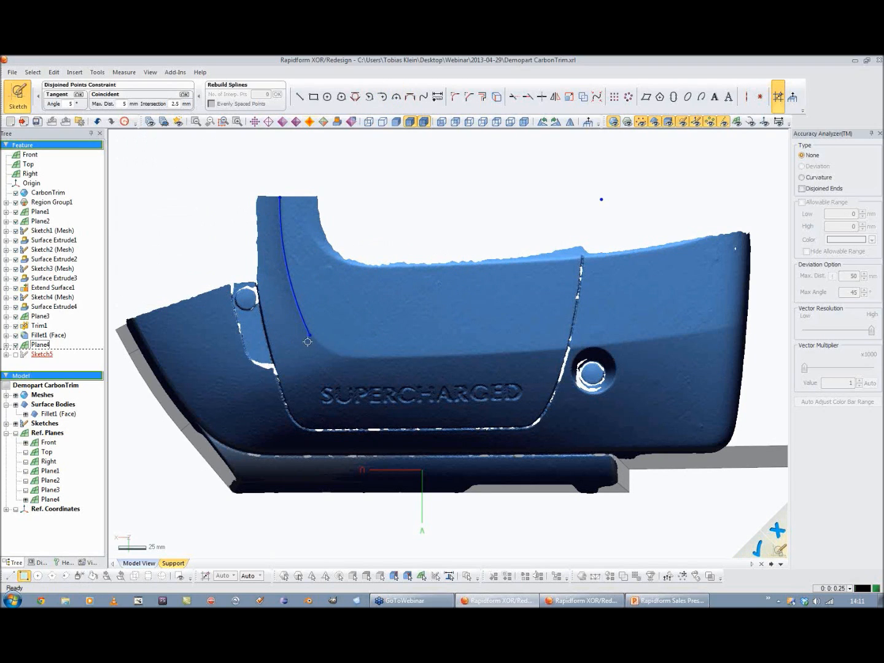
pyautogui.moveTo(308, 334); pyautogui.dragTo(307, 330)
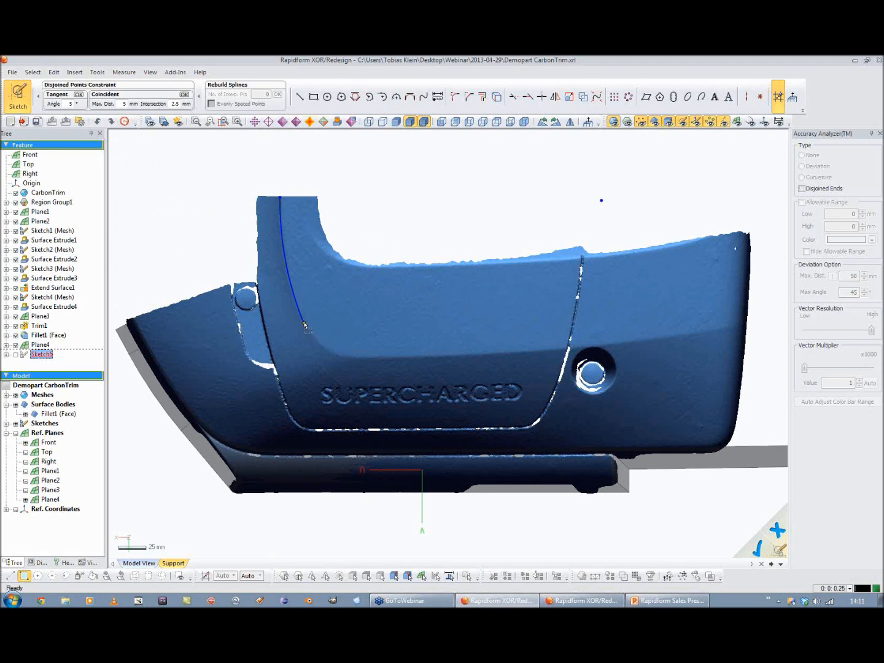
pyautogui.click(289, 268)
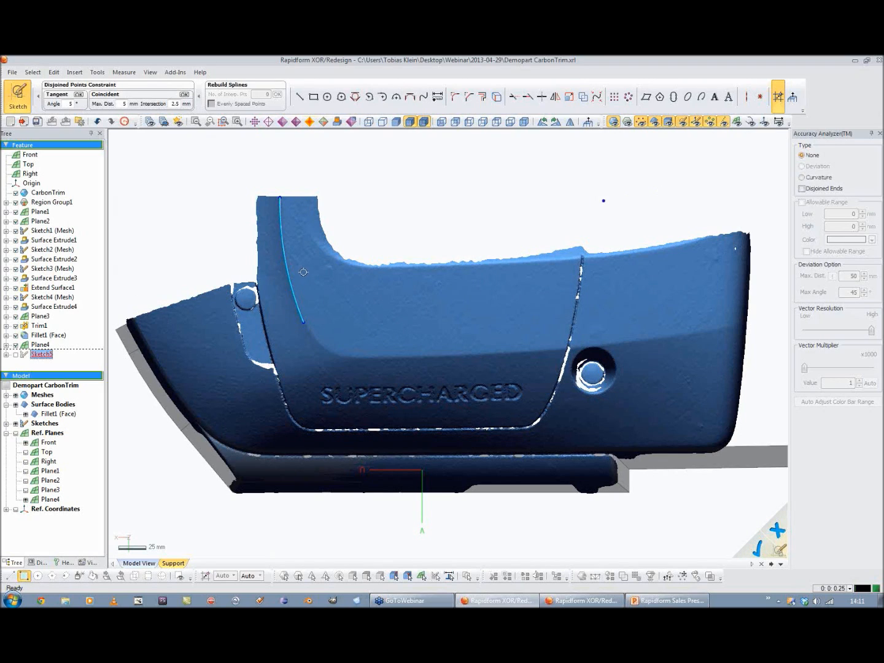
# Step: Draw a second three-point arc of about 1915 mm radius along the long crease above the lettering, towards the mesh's far edge
pyautogui.click(396, 97)
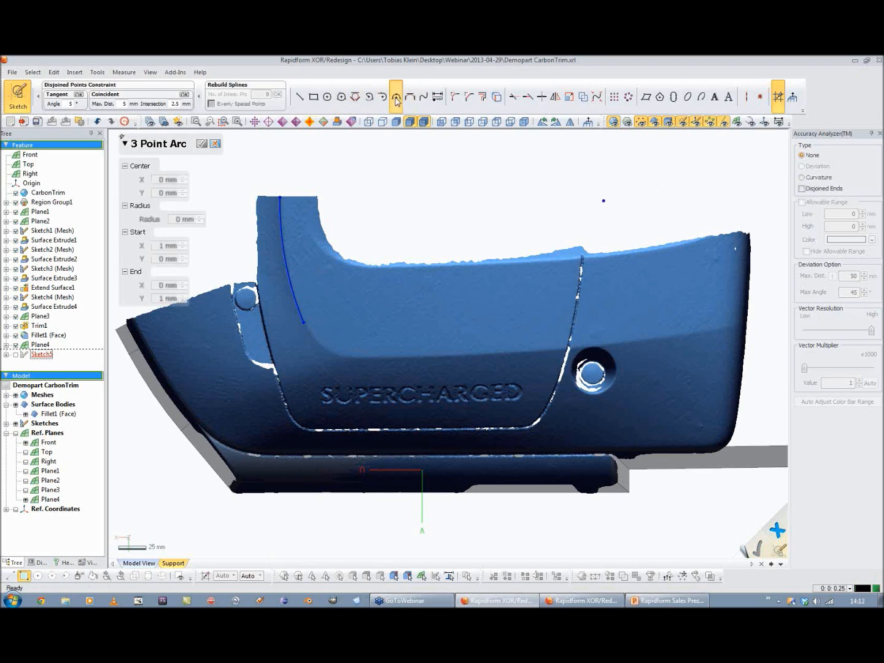
pyautogui.click(358, 357)
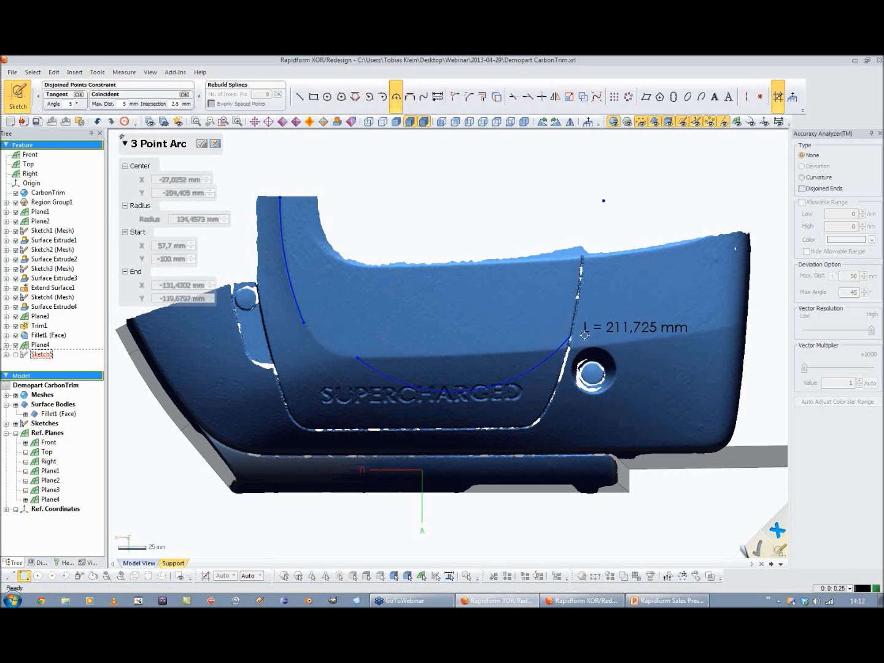
pyautogui.click(723, 330)
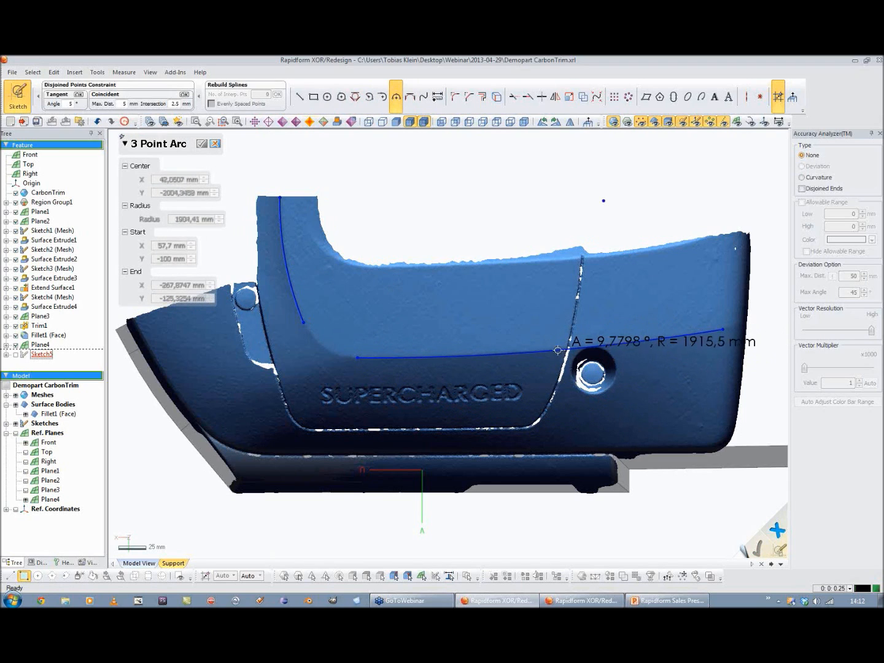
pyautogui.click(571, 346)
# Step: Join the two crease arcs with a fillet at their corner, without specifying a radius value
pyautogui.click(455, 96)
pyautogui.click(296, 313)
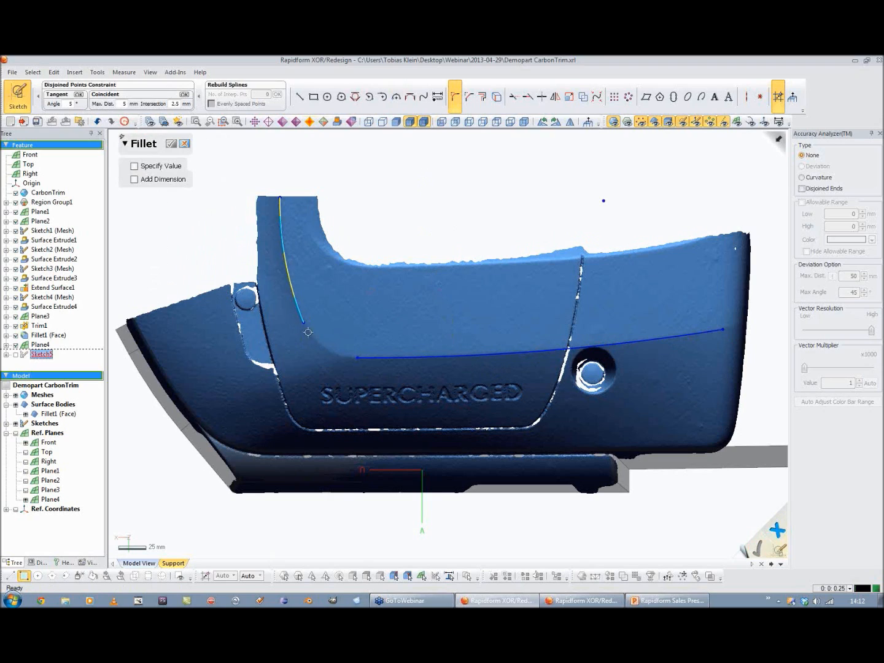
pyautogui.click(364, 361)
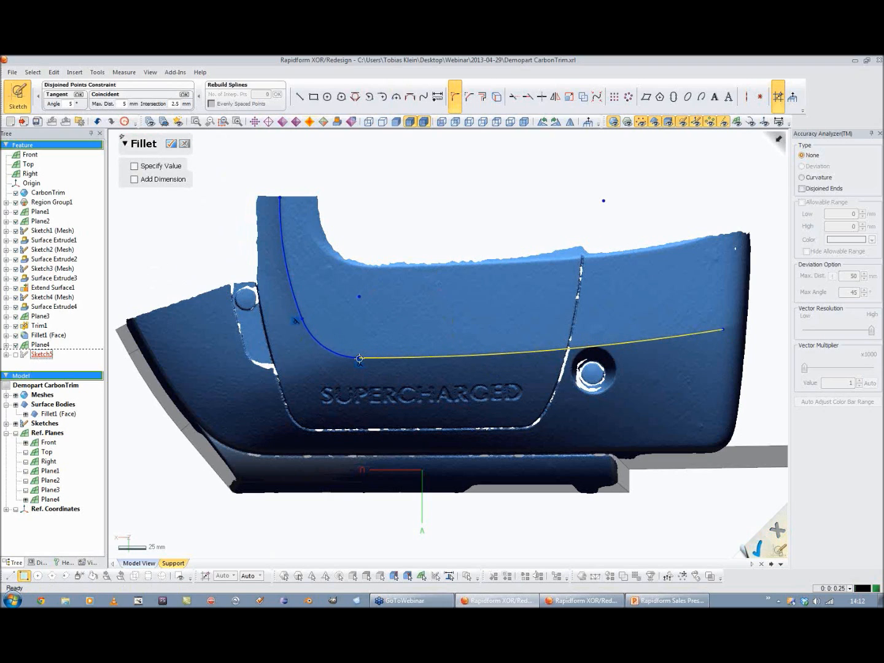
pyautogui.press('Escape')
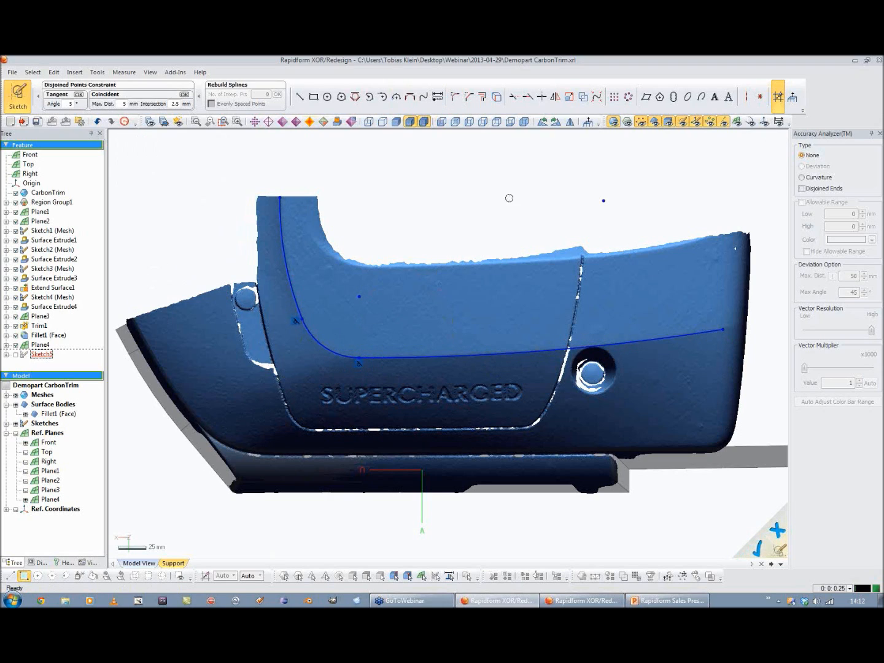
# Step: Extend the outer ends of both crease arcs beyond the mesh edges with Resize
pyautogui.click(612, 122)
pyautogui.click(611, 122)
pyautogui.click(569, 96)
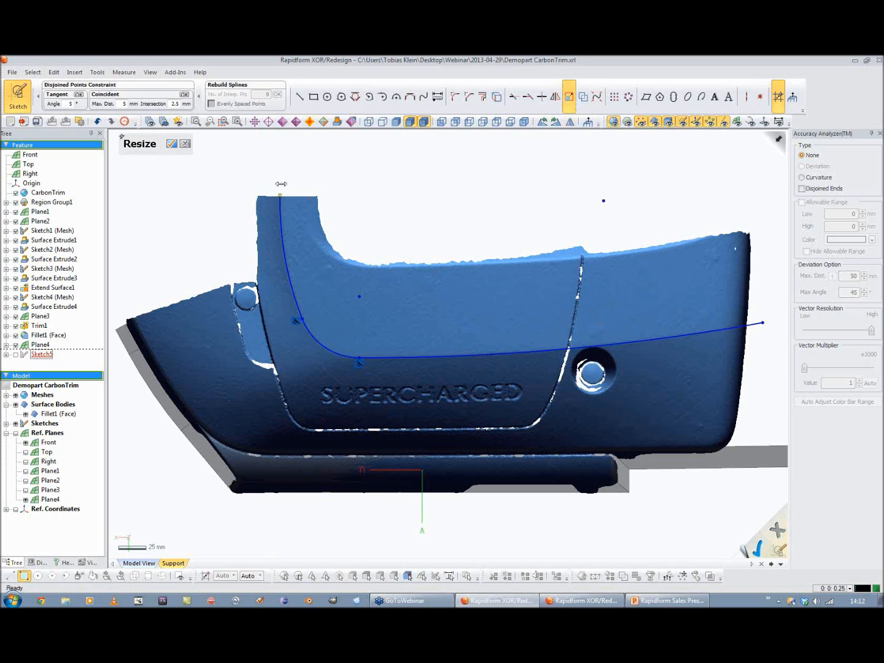
pyautogui.click(171, 146)
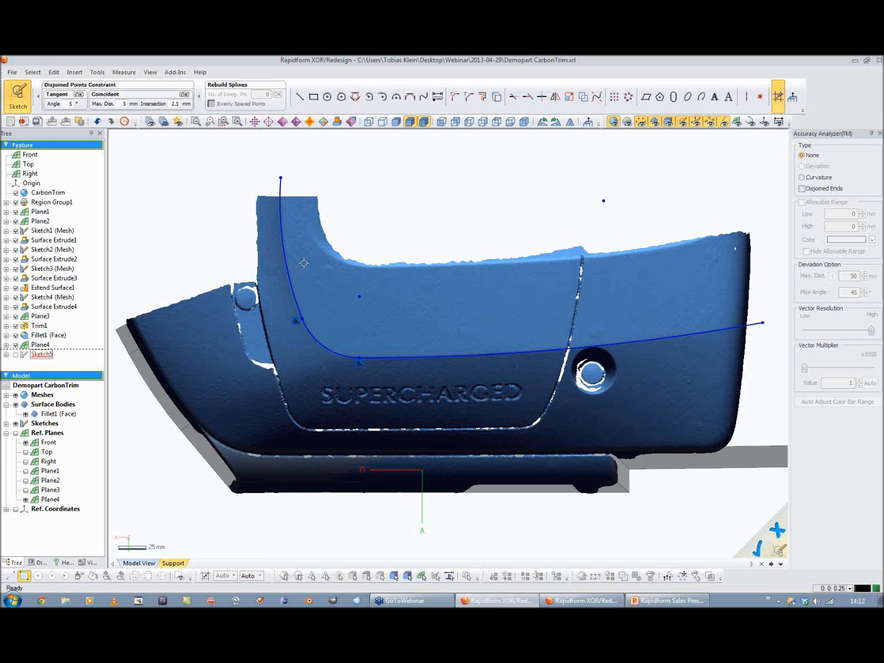
# Step: Select the two arcs and their connecting fillet and convert them to construction geometry
pyautogui.moveTo(384, 302); pyautogui.dragTo(294, 369)
pyautogui.rightClick(380, 193)
pyautogui.click(424, 209)
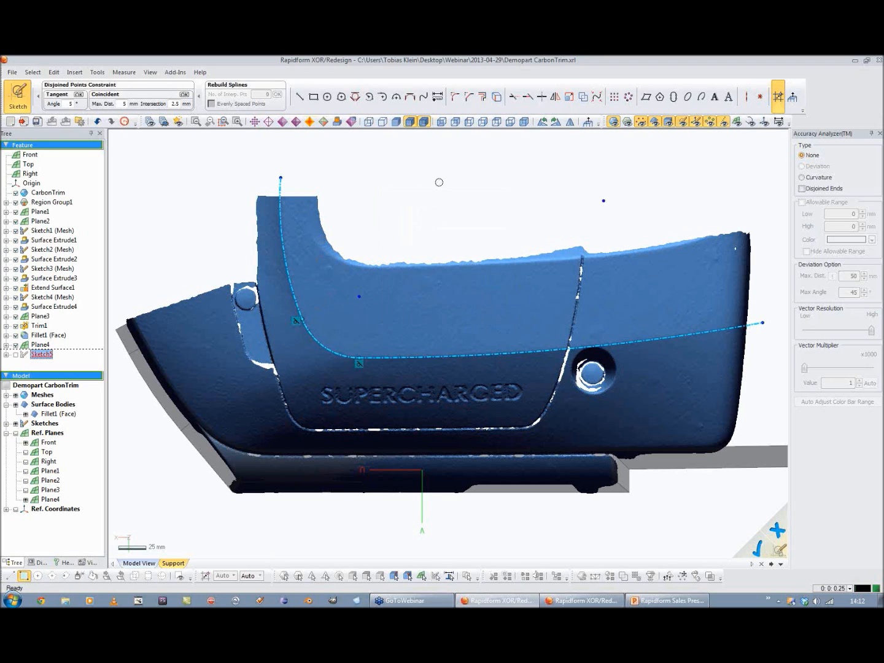
# Step: Offset the crease profile 5 mm in both directions without capping the ends, and finish the sketch
pyautogui.click(482, 97)
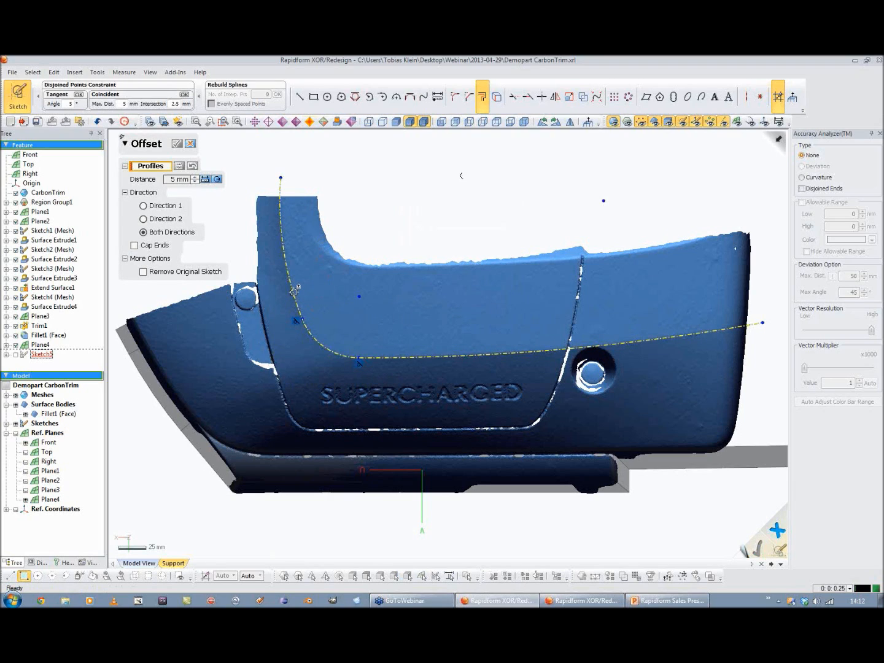
pyautogui.click(296, 288)
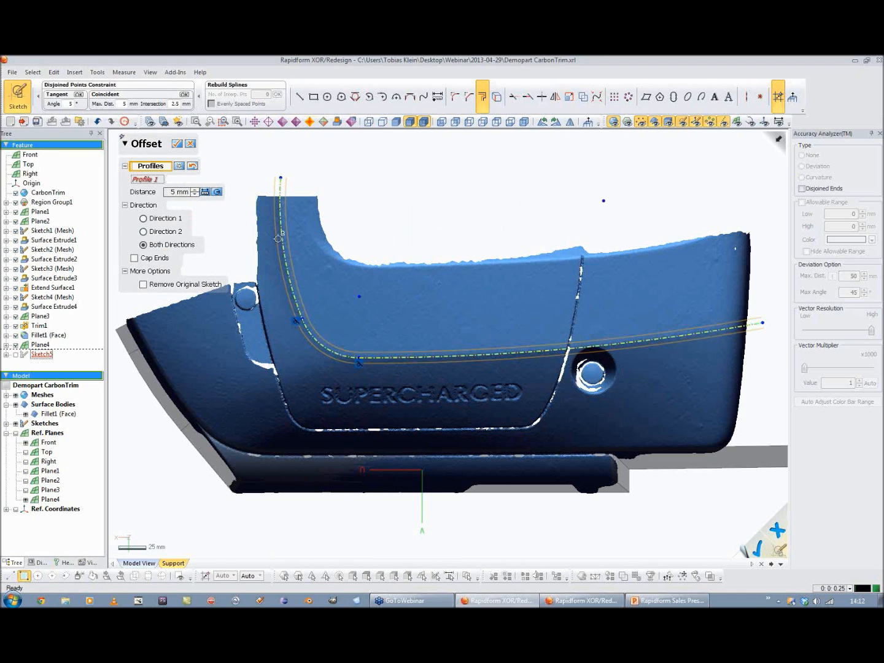
pyautogui.click(186, 143)
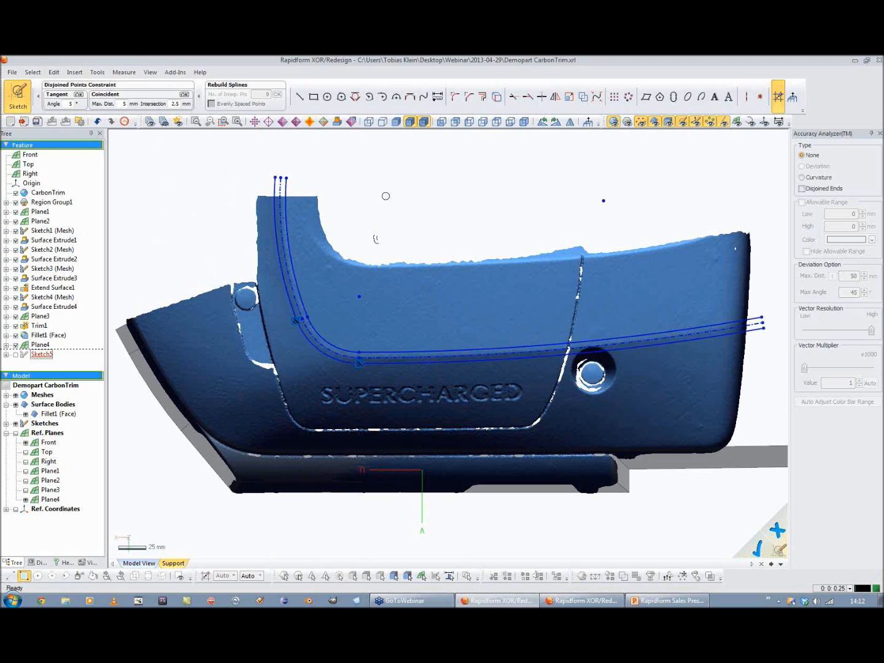
pyautogui.click(753, 551)
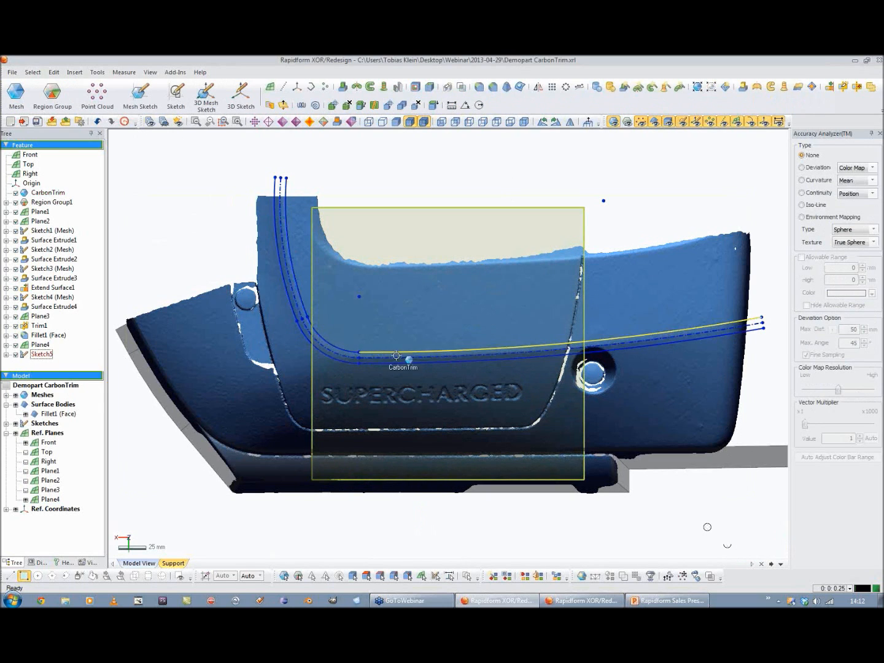
# Step: Create a reference plane parallel to the Front plane, offset slightly below it
pyautogui.moveTo(429, 442)
pyautogui.mouseDown(button='right')
pyautogui.moveTo(448, 448)
pyautogui.moveTo(532, 395)
pyautogui.moveTo(521, 368)
pyautogui.mouseUp(button='right')
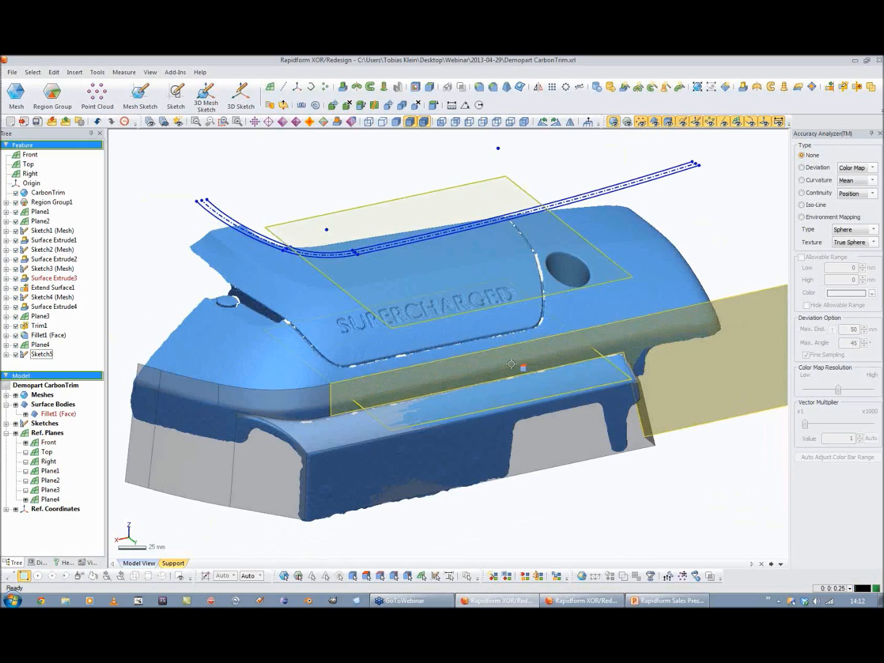
pyautogui.moveTo(517, 368); pyautogui.dragTo(189, 388, button='right')
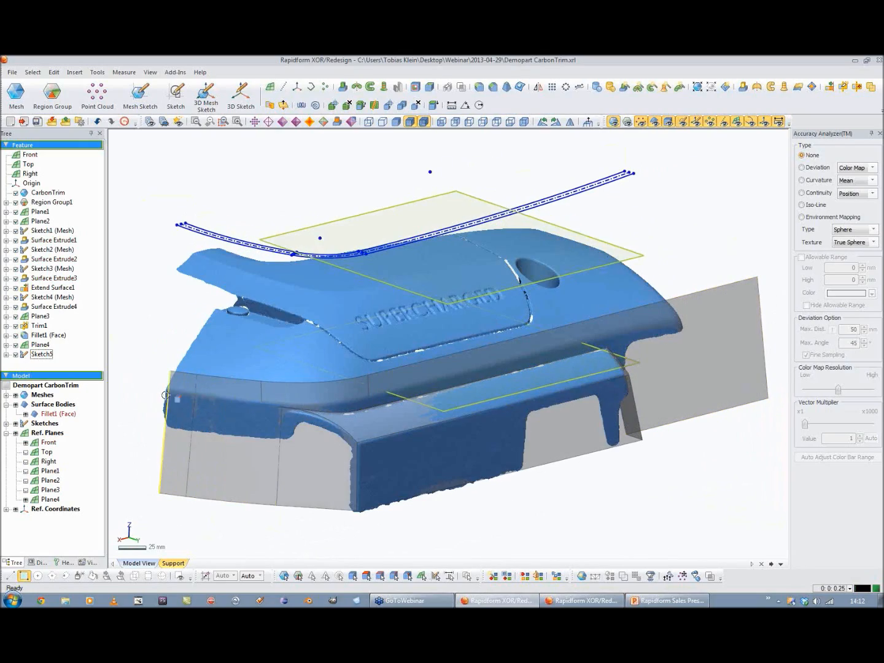
pyautogui.moveTo(540, 368)
pyautogui.mouseDown(button='right')
pyautogui.moveTo(436, 351)
pyautogui.moveTo(494, 318)
pyautogui.moveTo(487, 333)
pyautogui.mouseUp(button='right')
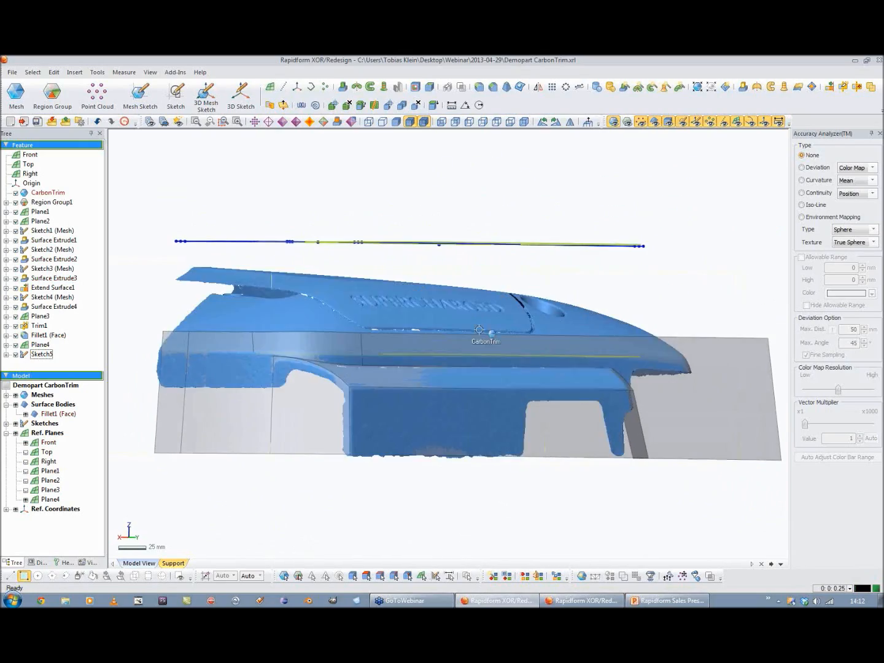
pyautogui.click(434, 355)
pyautogui.scroll(5, 439, 355)
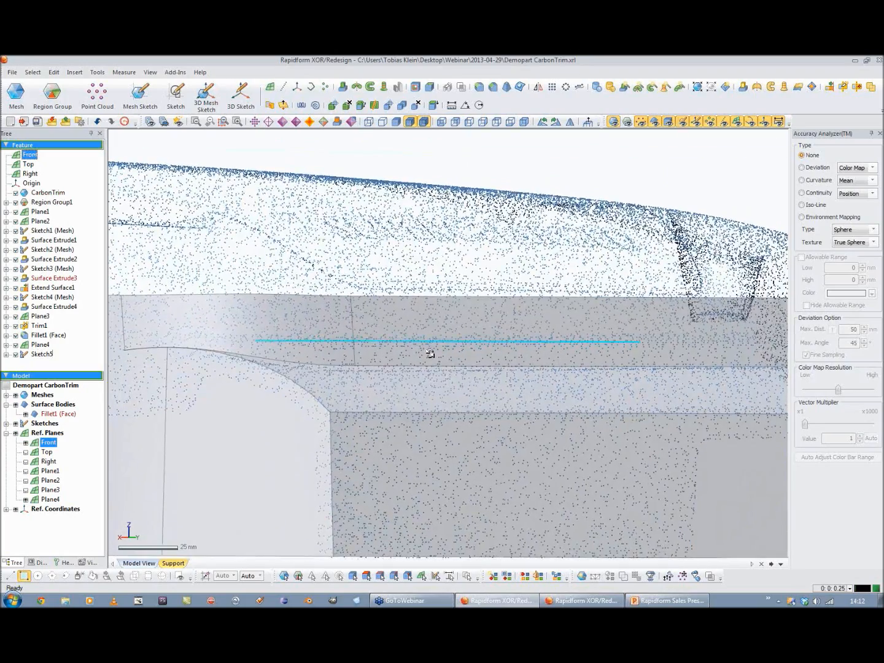
pyautogui.scroll(-3, 427, 355)
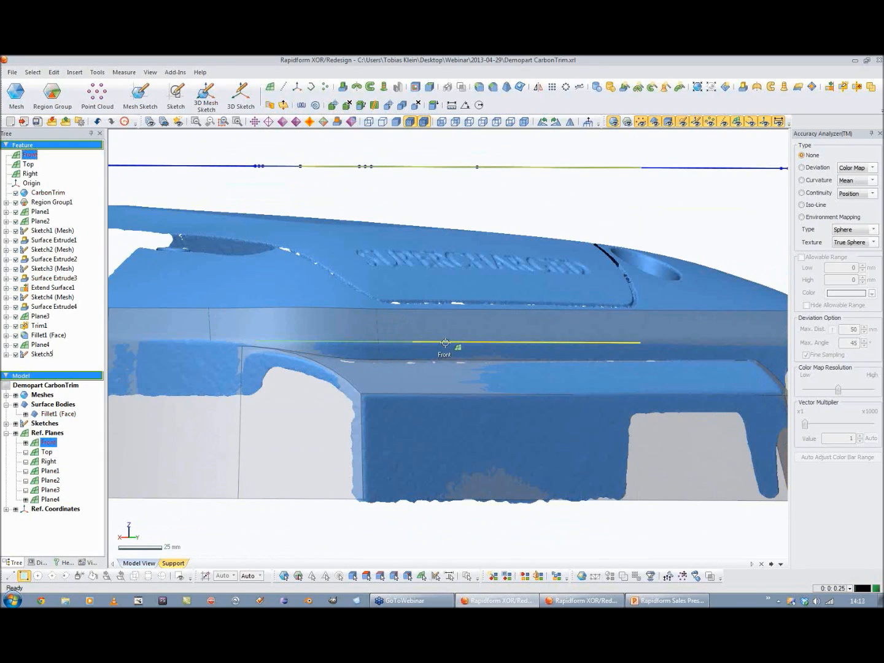
pyautogui.moveTo(449, 342); pyautogui.dragTo(451, 348)
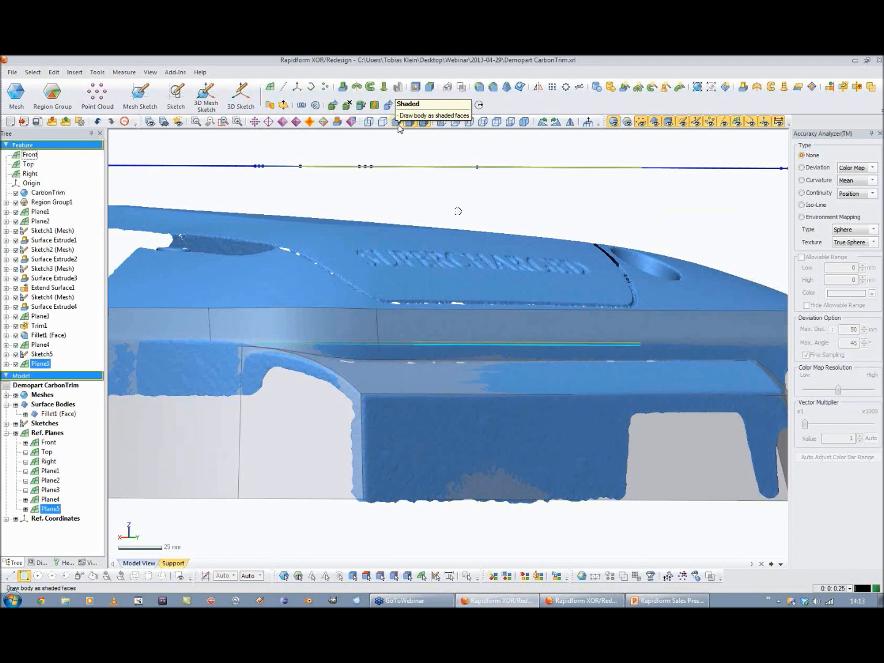
pyautogui.click(842, 88)
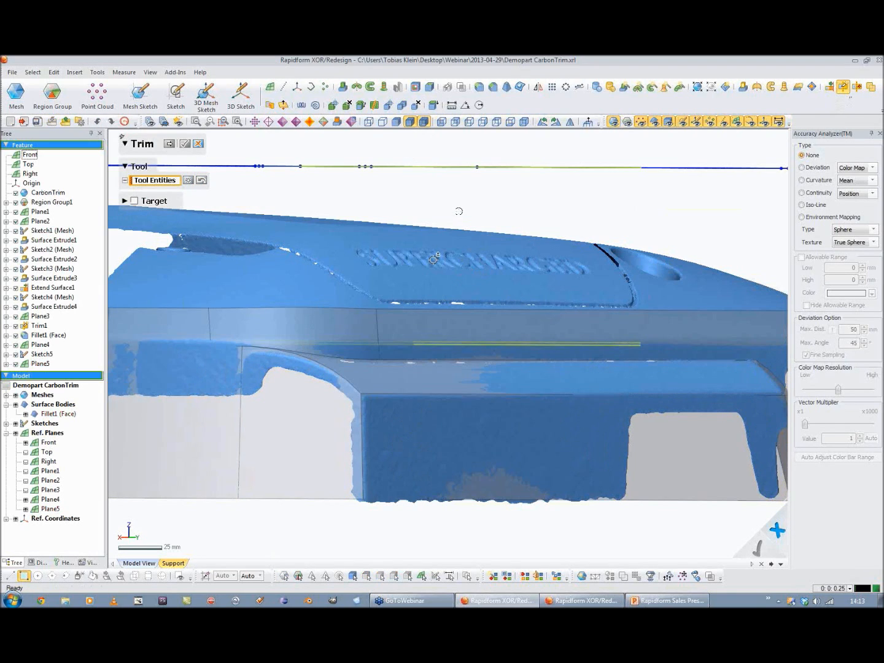
pyautogui.click(200, 145)
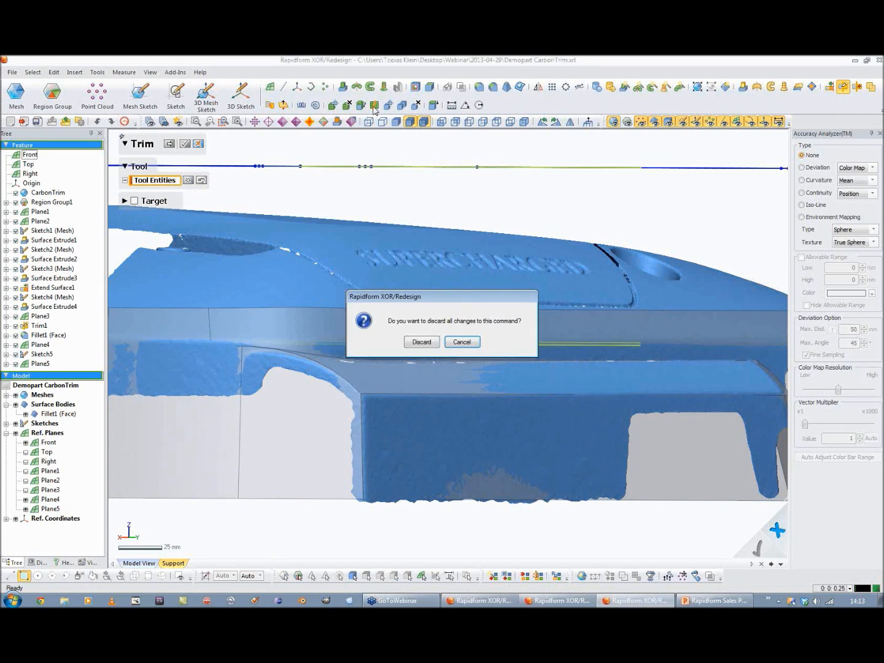
pyautogui.click(422, 342)
# Step: Split three adjacent side wall faces, including the curved transition, using Split Face by intersection with the new offset plane
pyautogui.click(374, 105)
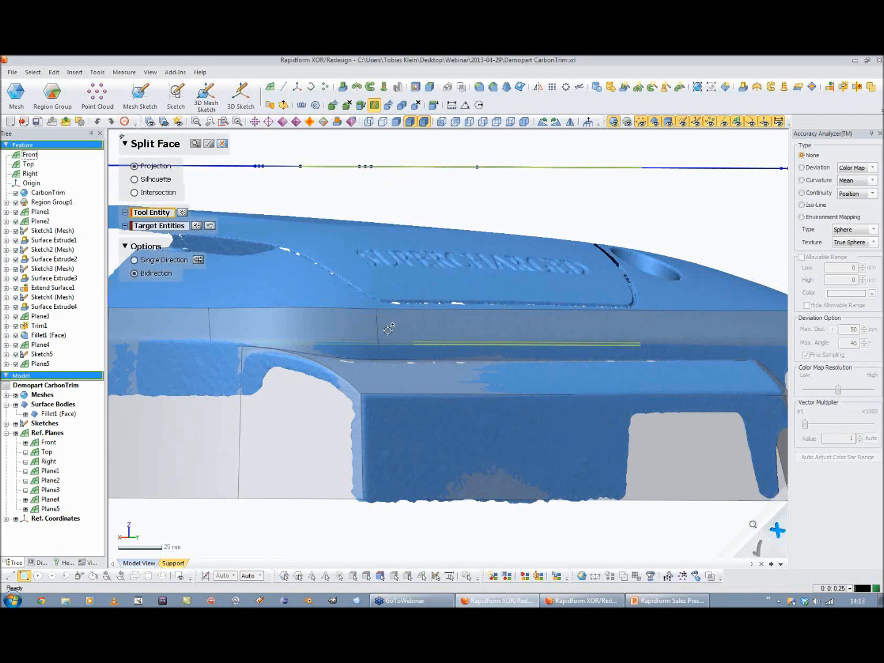
pyautogui.click(145, 191)
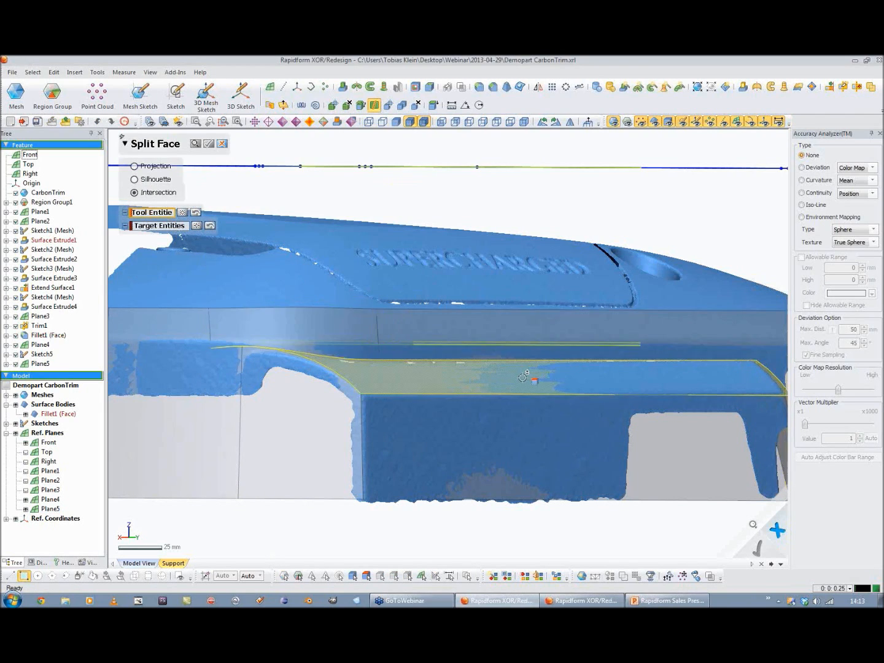
pyautogui.click(533, 345)
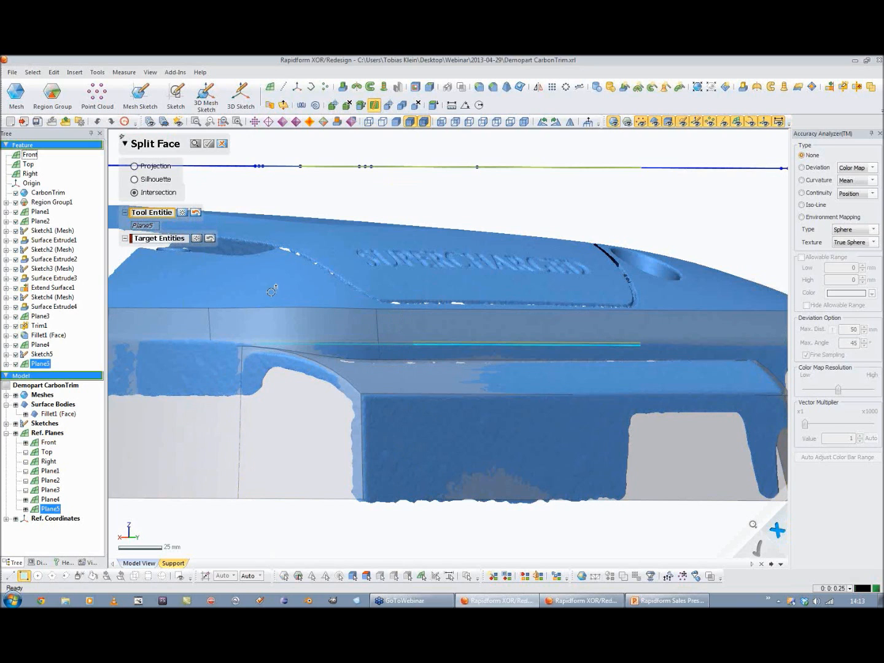
pyautogui.click(150, 240)
pyautogui.click(187, 320)
pyautogui.click(257, 322)
pyautogui.click(393, 326)
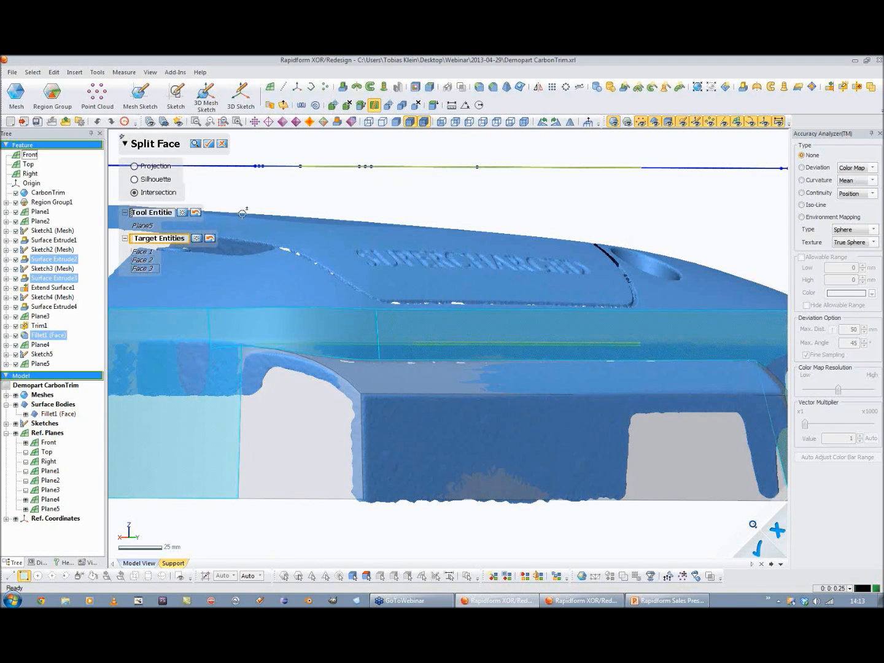
pyautogui.click(209, 144)
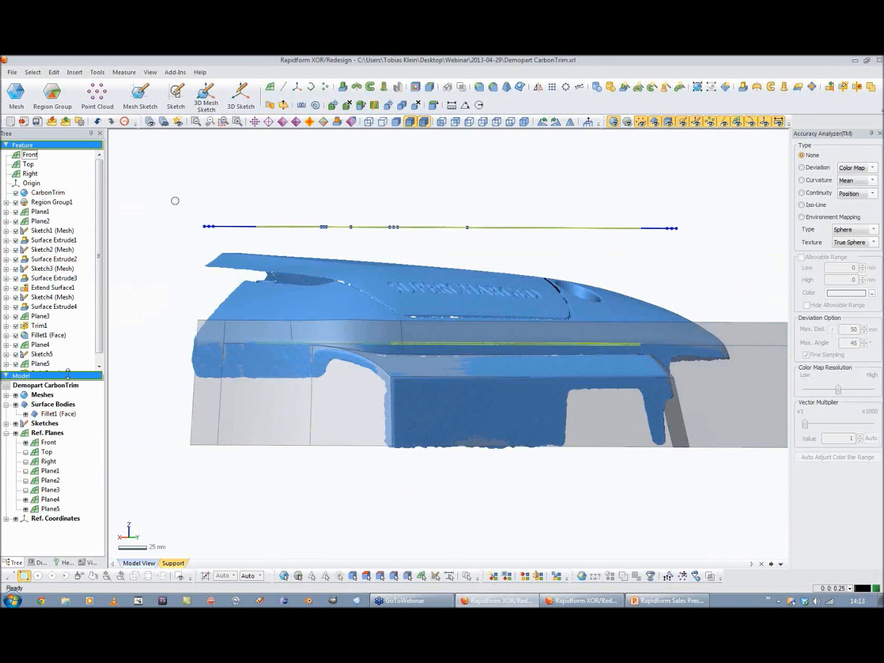
# Step: Edit the face split and add the narrow outer end wall face to its target entities
pyautogui.click(102, 354)
pyautogui.doubleClick(54, 364)
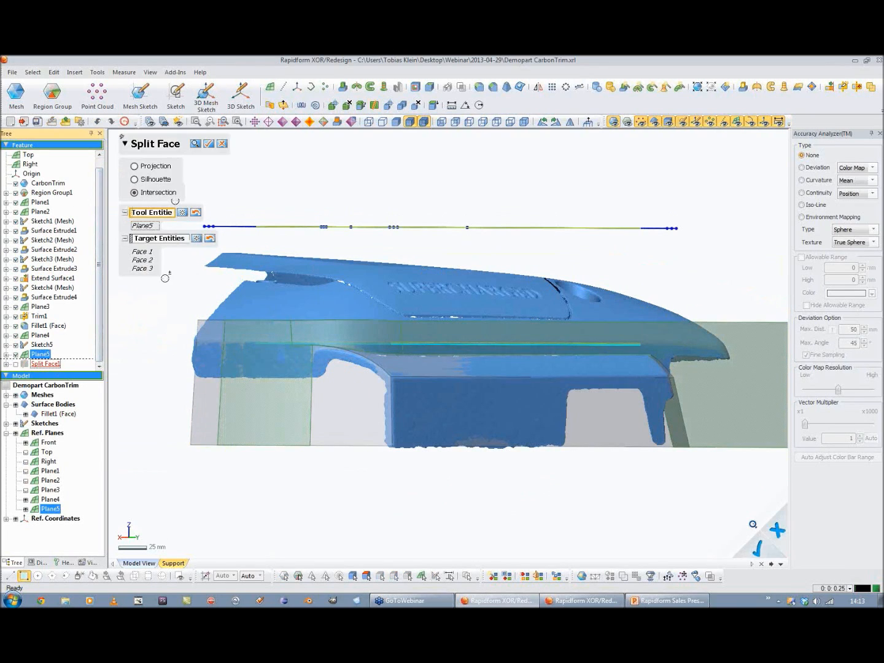
pyautogui.click(151, 239)
pyautogui.click(203, 334)
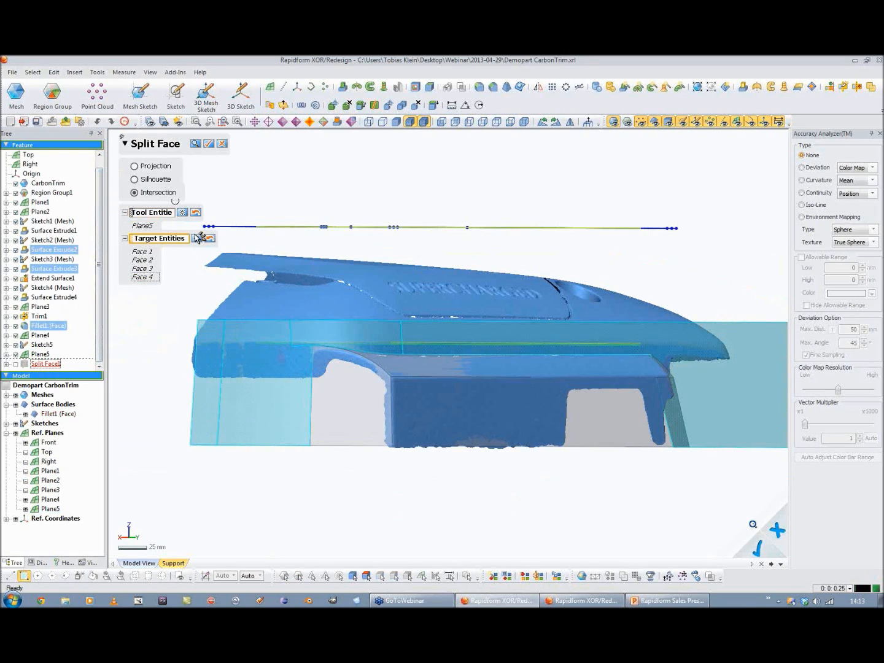
pyautogui.click(208, 144)
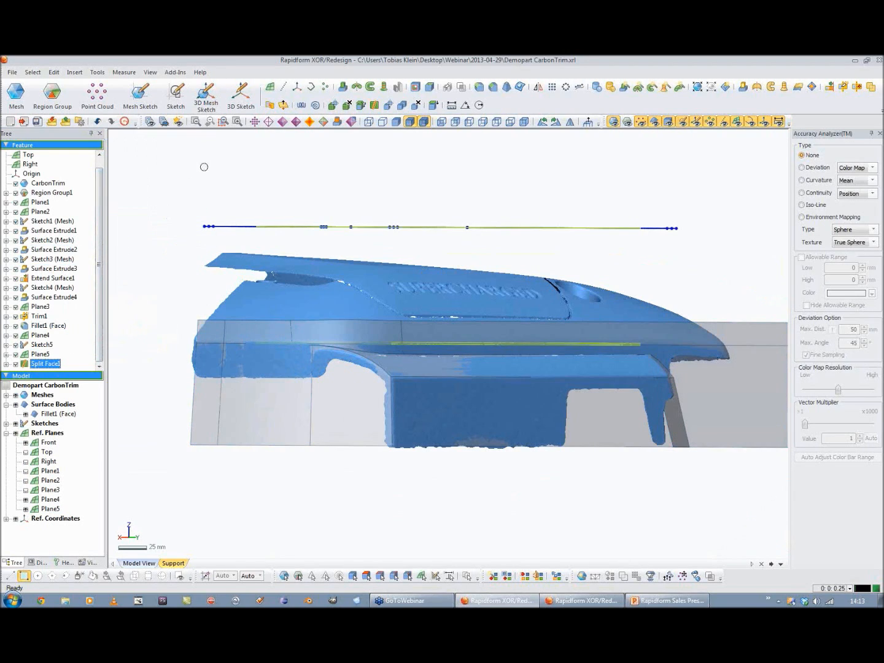
# Step: Hide the mesh to inspect the split line around the surface body, and show the mesh again
pyautogui.click(613, 121)
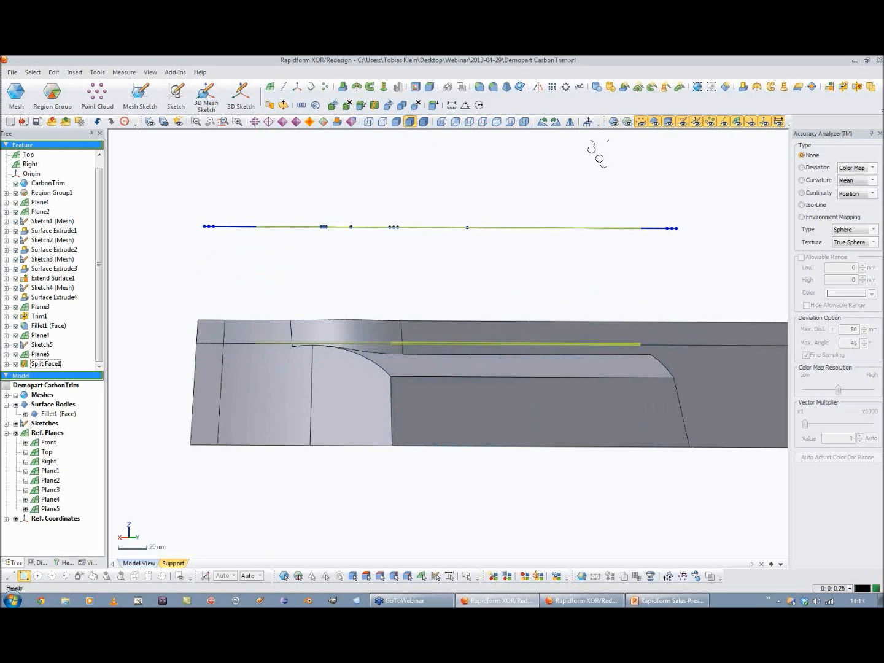
pyautogui.click(737, 122)
pyautogui.moveTo(580, 360); pyautogui.dragTo(509, 357, button='middle')
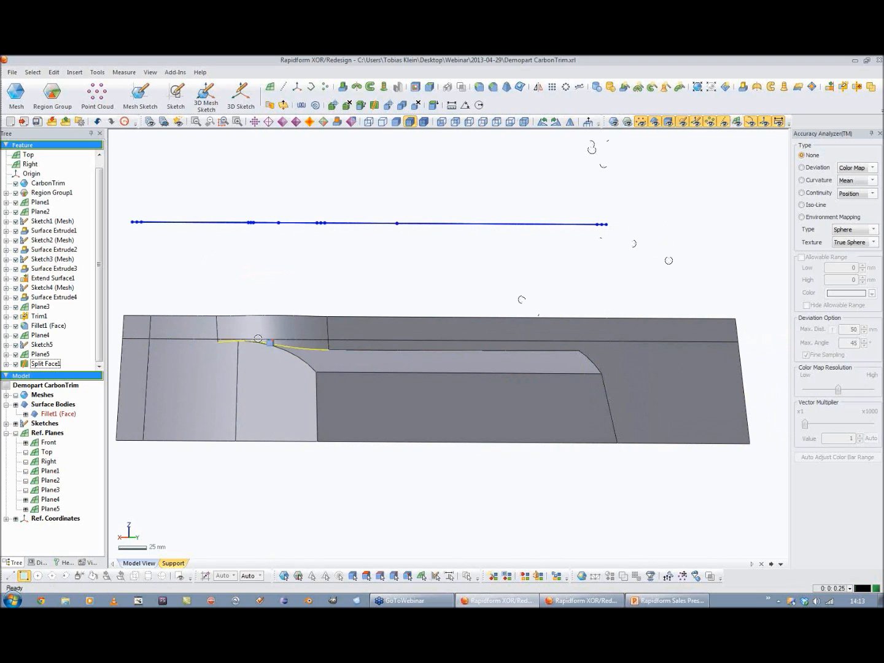
pyautogui.moveTo(613, 348); pyautogui.dragTo(411, 277, button='right')
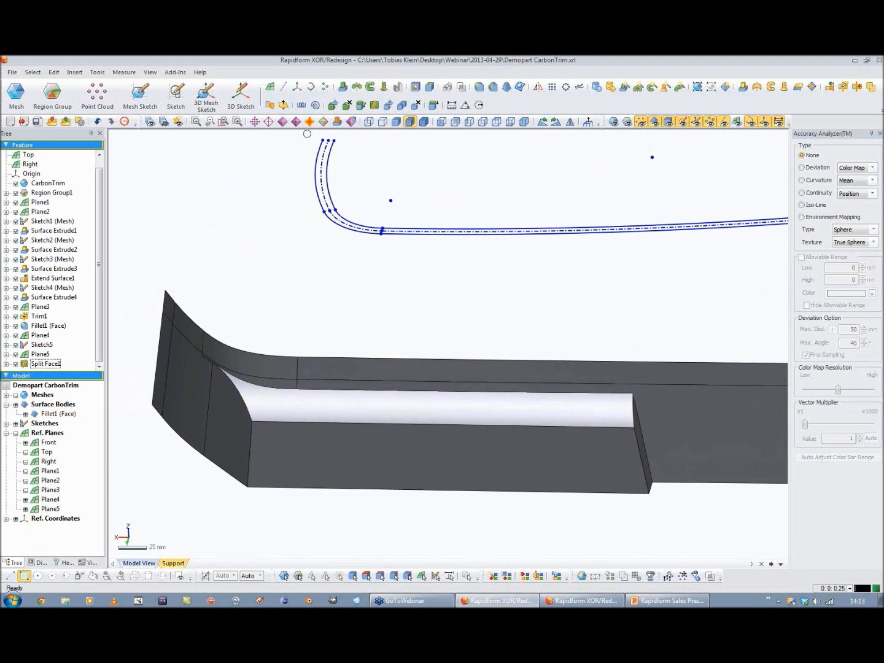
pyautogui.click(613, 122)
pyautogui.moveTo(423, 273)
pyautogui.mouseDown(button='right')
pyautogui.moveTo(426, 207)
pyautogui.moveTo(434, 223)
pyautogui.mouseUp(button='right')
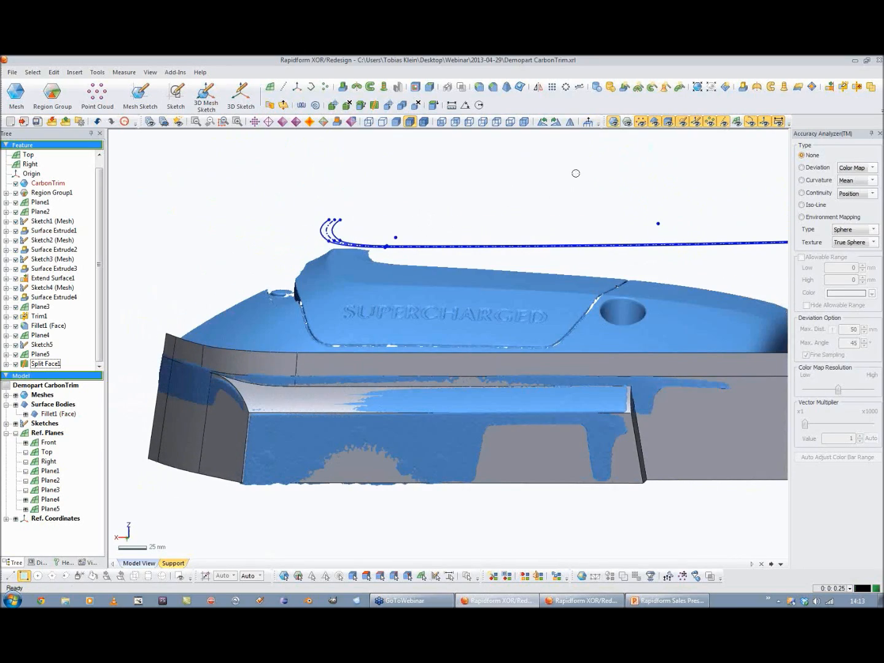
# Step: Show the mesh regions, open the region group for editing and examine the upper surface regions
pyautogui.click(625, 123)
pyautogui.moveTo(356, 359); pyautogui.dragTo(482, 369, button='right')
pyautogui.click(42, 193)
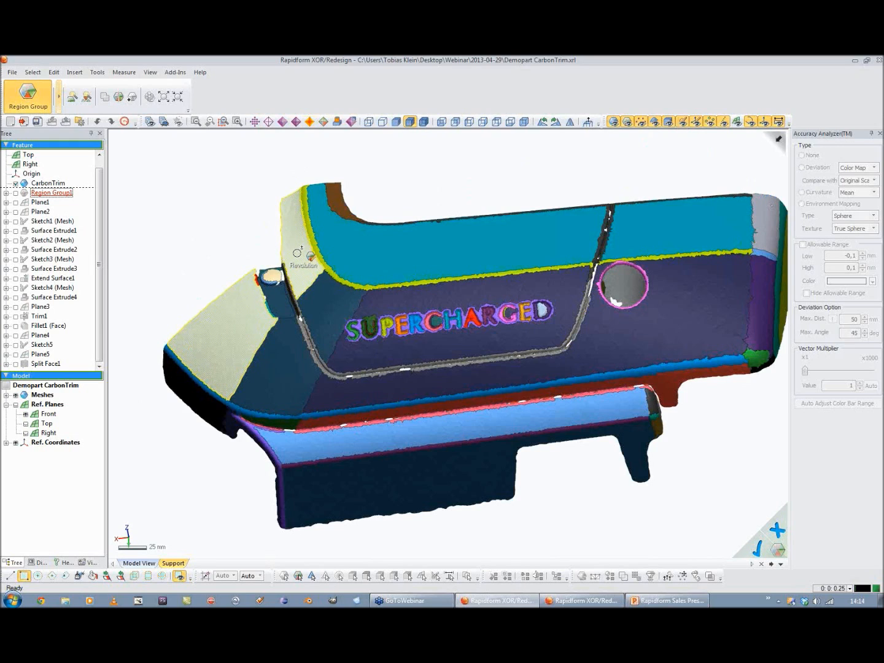
pyautogui.click(330, 298)
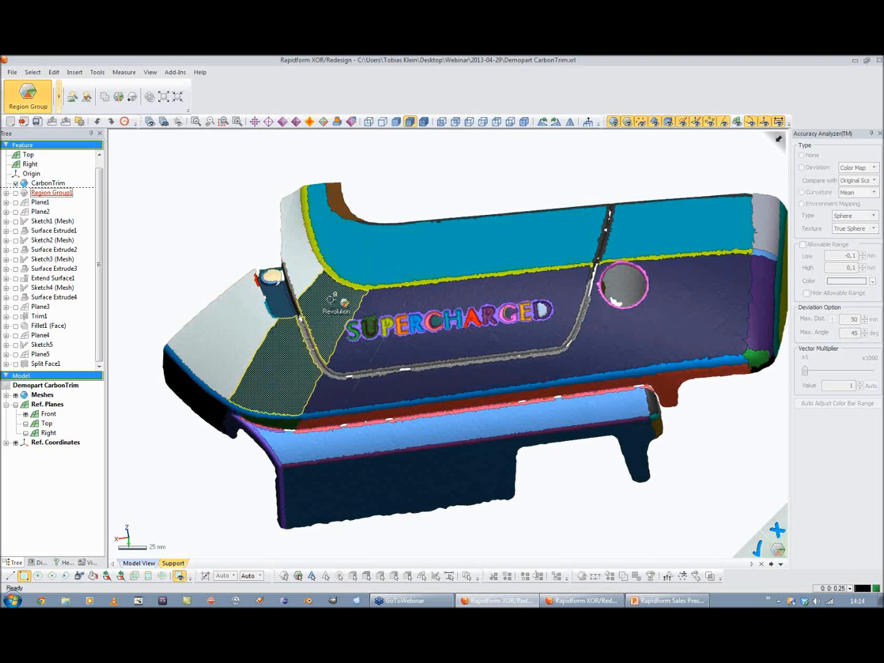
pyautogui.click(422, 263)
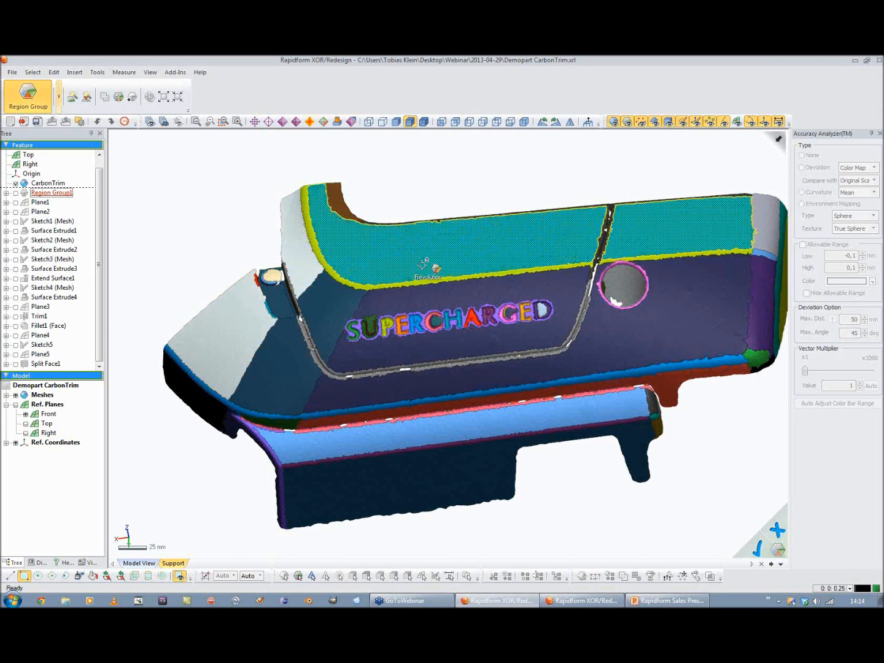
pyautogui.click(770, 228)
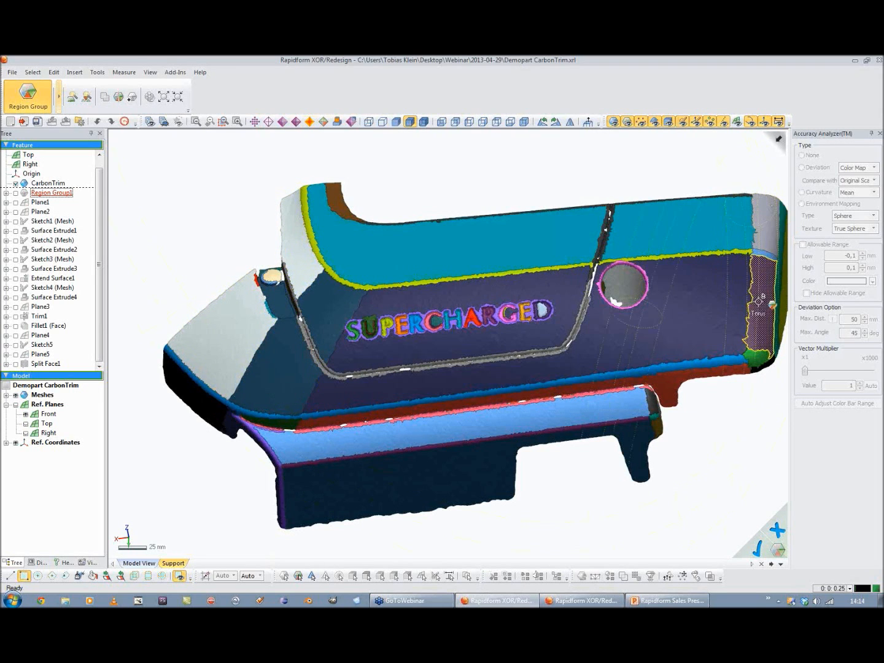
pyautogui.click(582, 420)
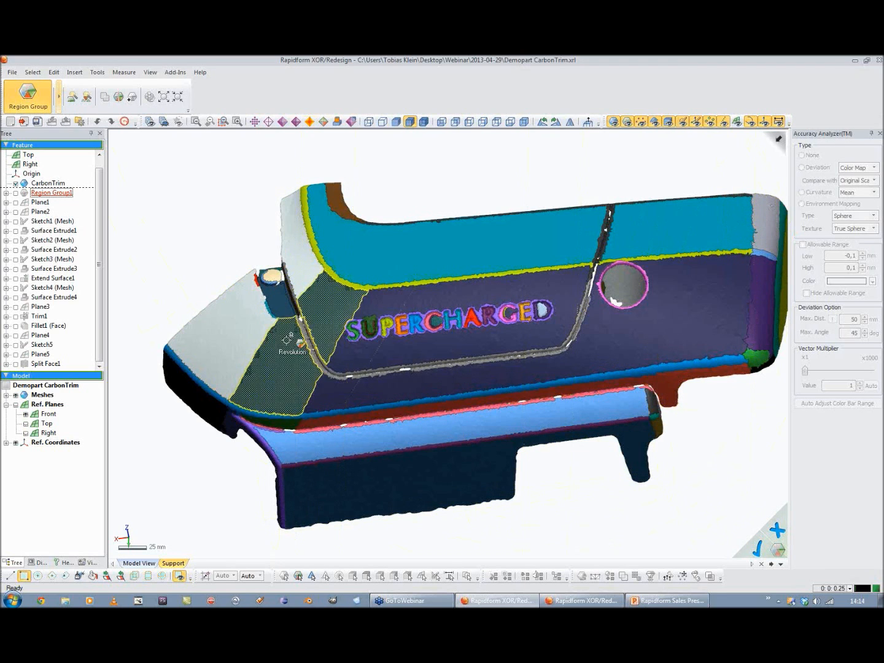
# Step: Color the mesh regions by geometry type, examine the classification from several angles, and close the region group editing
pyautogui.click(341, 121)
pyautogui.moveTo(512, 392); pyautogui.dragTo(471, 356, button='right')
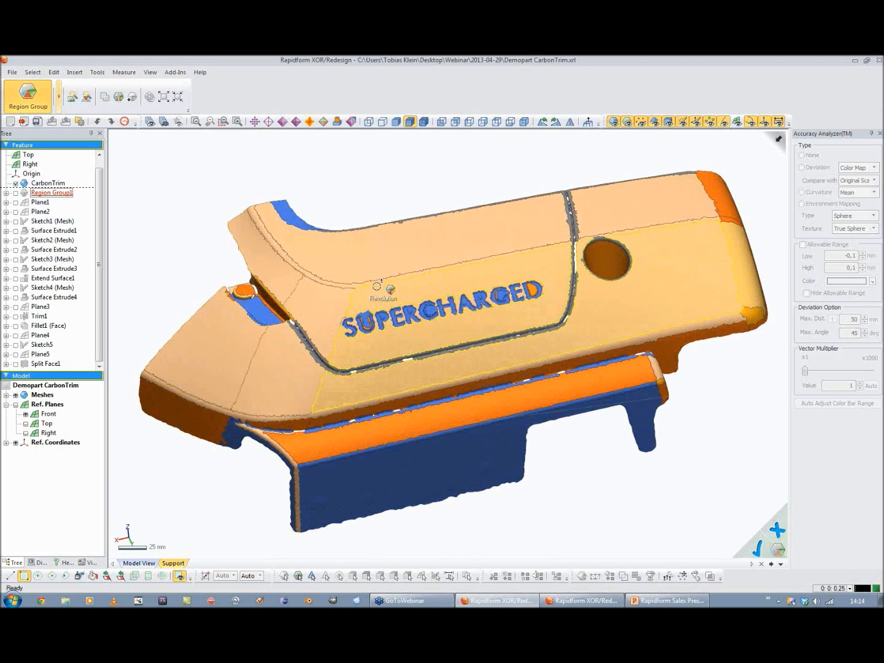
pyautogui.moveTo(413, 246); pyautogui.dragTo(430, 269, button='right')
pyautogui.moveTo(523, 360); pyautogui.dragTo(454, 406, button='right')
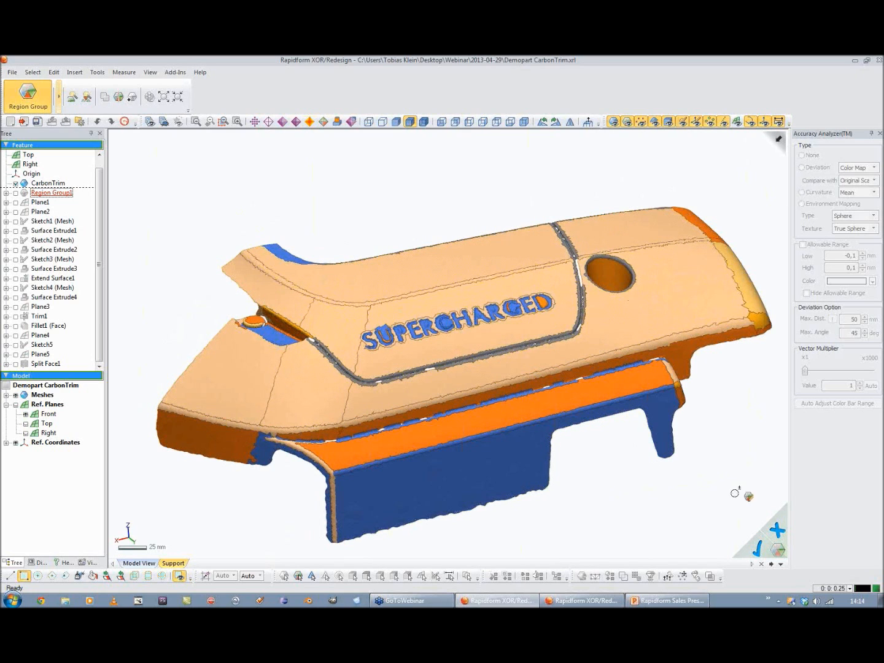
pyautogui.click(755, 552)
# Step: Start a Mesh Fit on the long upper region above the SUPERCHARGED lettering, and hide the Fillet1 surface body and Sketch5
pyautogui.moveTo(535, 359); pyautogui.dragTo(511, 393, button='right')
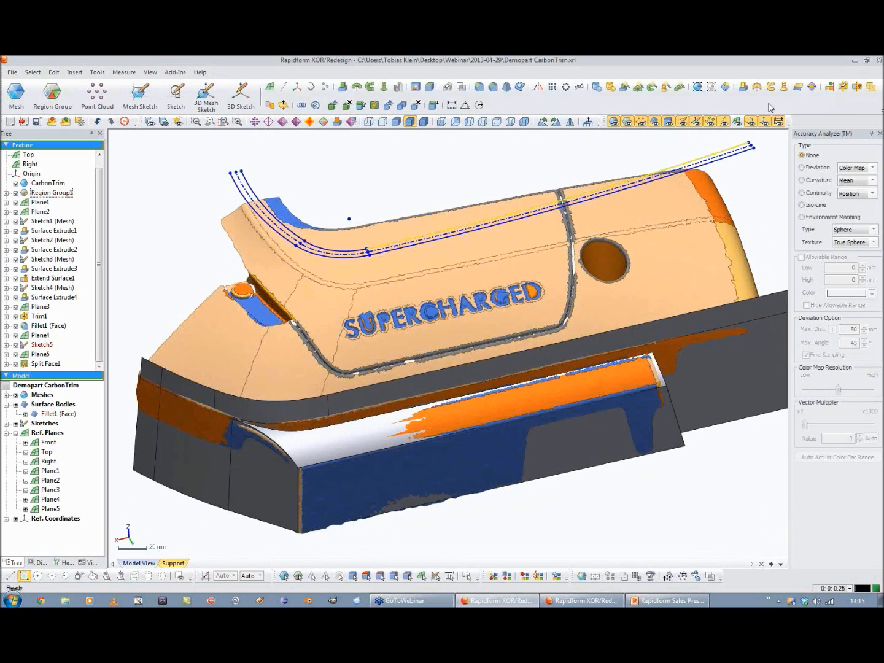
pyautogui.click(697, 88)
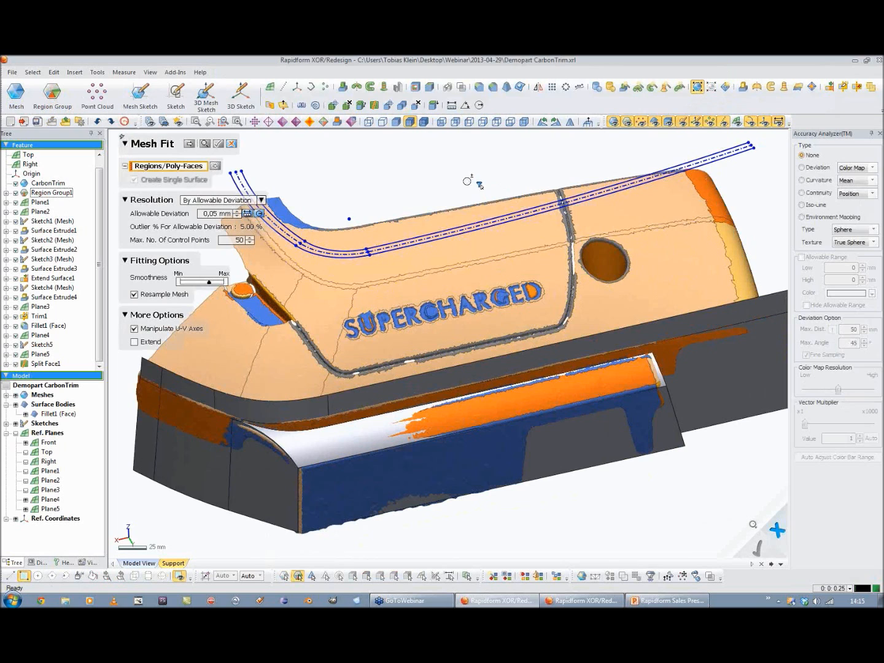
pyautogui.moveTo(464, 177); pyautogui.dragTo(350, 228, button='right')
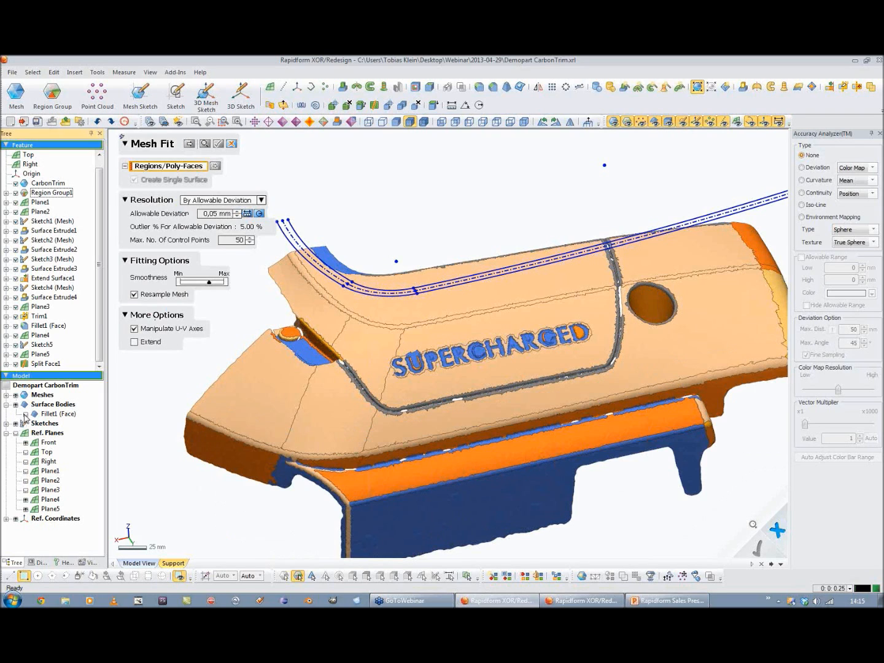
pyautogui.moveTo(264, 394); pyautogui.dragTo(259, 424, button='right')
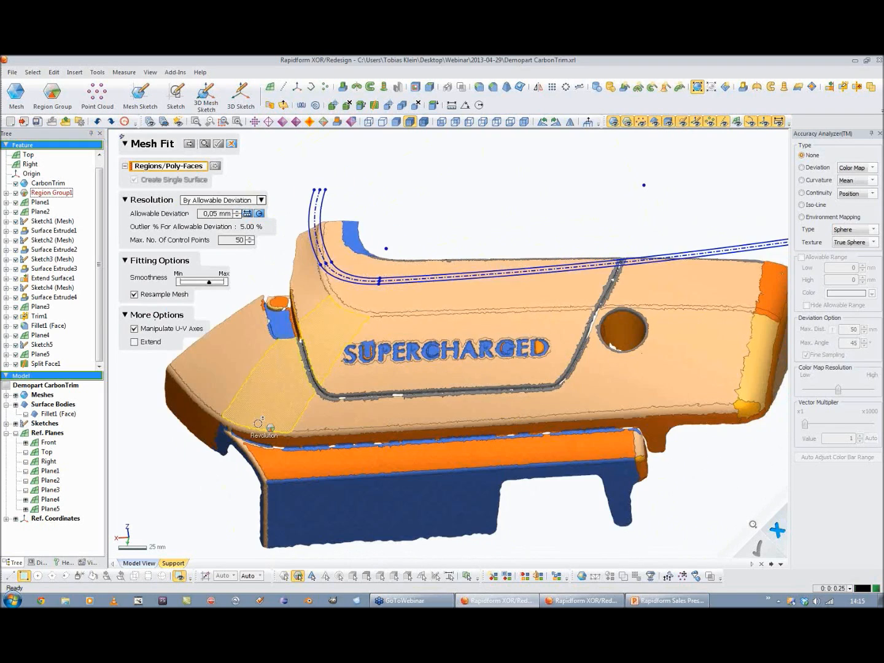
pyautogui.click(6, 424)
pyautogui.click(25, 471)
pyautogui.moveTo(350, 365)
pyautogui.mouseDown(button='right')
pyautogui.moveTo(636, 345)
pyautogui.moveTo(654, 413)
pyautogui.moveTo(495, 306)
pyautogui.moveTo(533, 380)
pyautogui.moveTo(523, 361)
pyautogui.mouseUp(button='right')
pyautogui.click(458, 289)
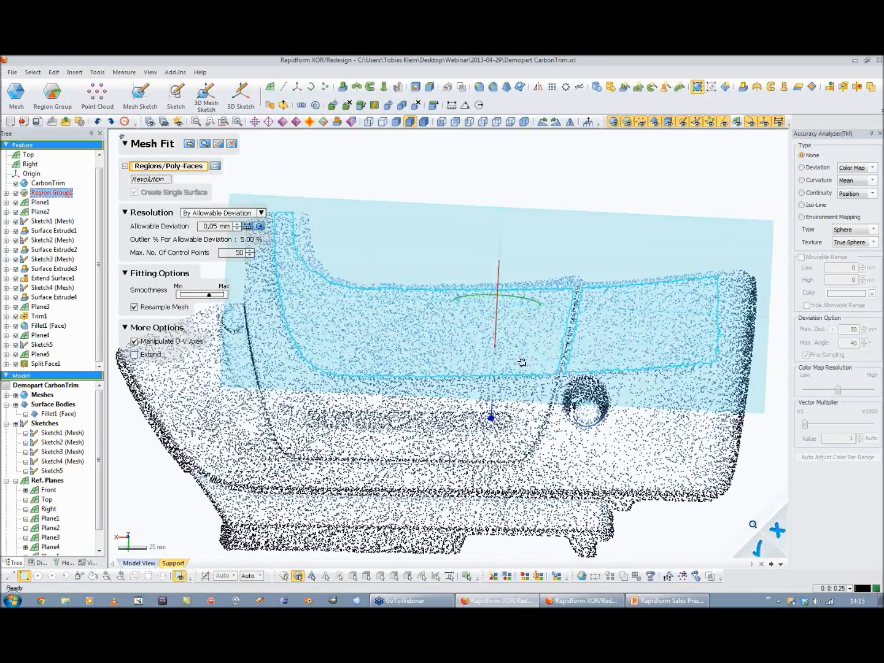
# Step: Turn the fit's U-V axes in a plan view so the axis handle points away from the lettering, with the plane aligned lengthwise along the region
pyautogui.click(457, 127)
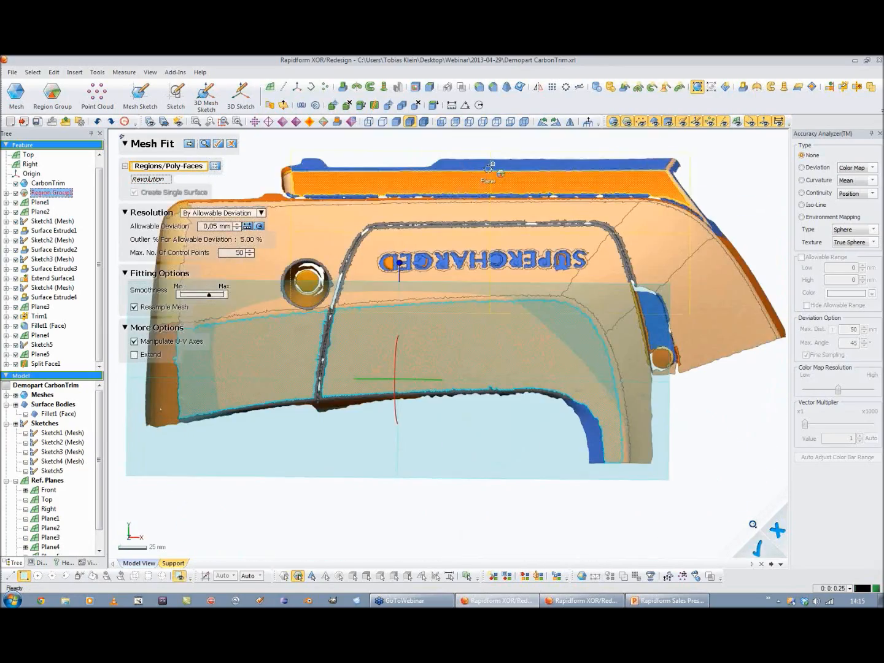
pyautogui.click(554, 122)
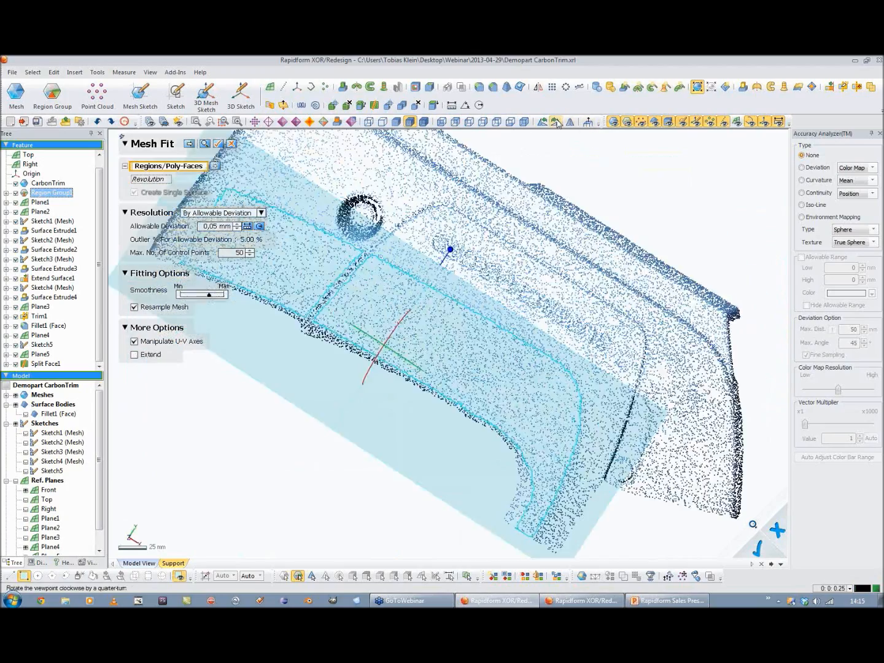
pyautogui.click(555, 122)
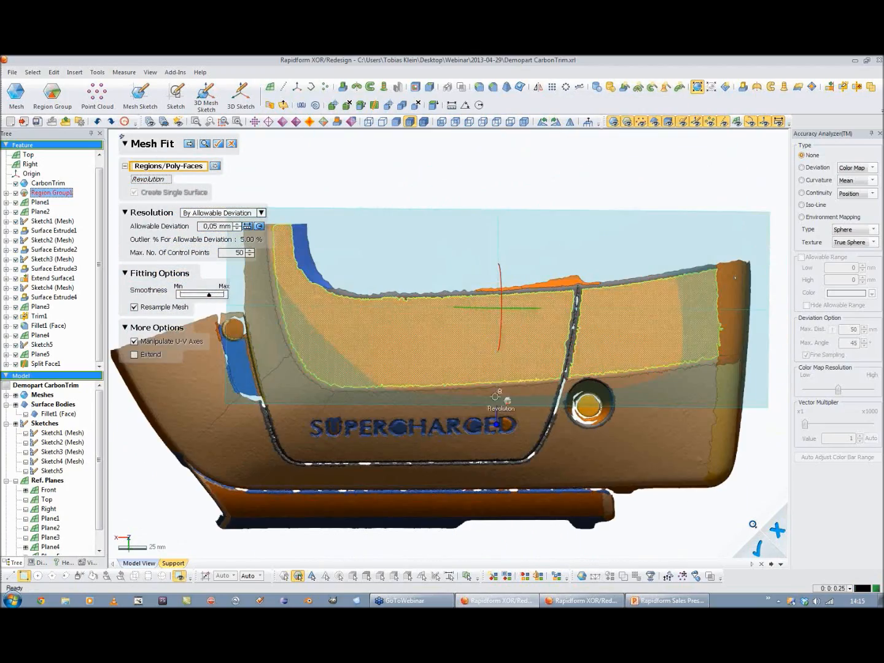
pyautogui.moveTo(496, 423); pyautogui.dragTo(498, 224)
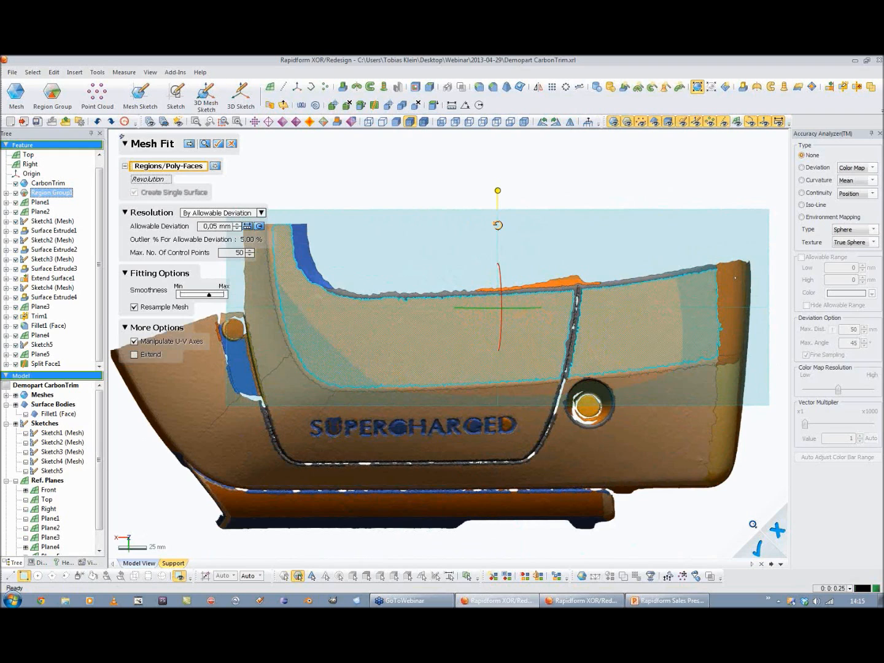
pyautogui.moveTo(498, 224); pyautogui.dragTo(498, 224)
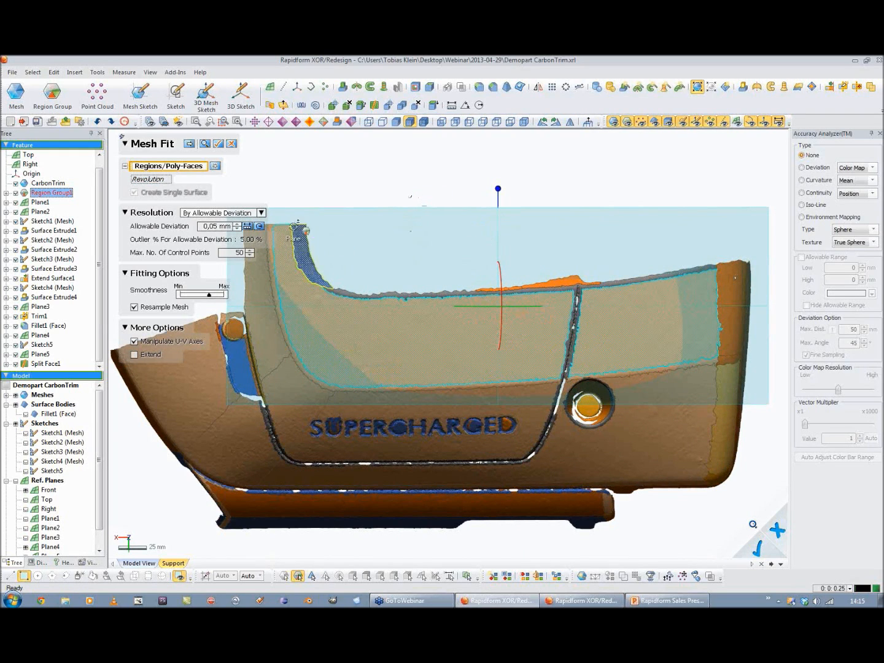
pyautogui.click(468, 334)
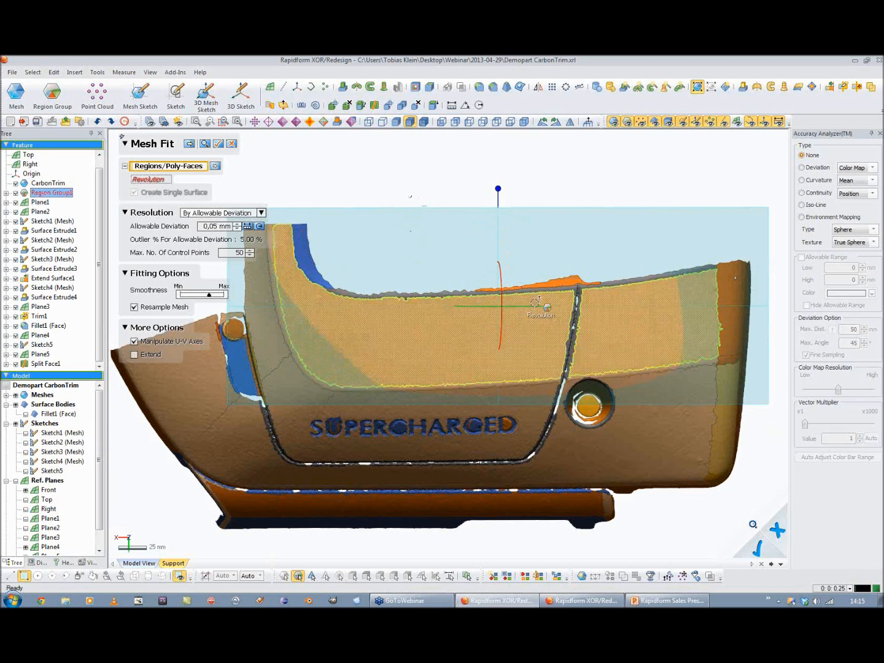
# Step: Keep the resolution controlled by allowable deviation and set the allowable deviation to 0.1 mm
pyautogui.click(224, 213)
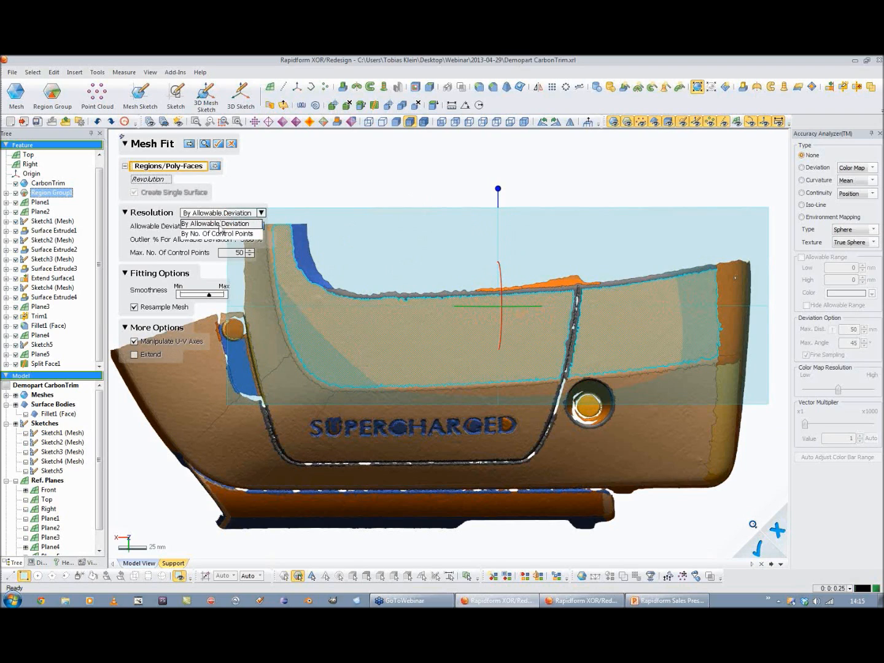
pyautogui.click(218, 224)
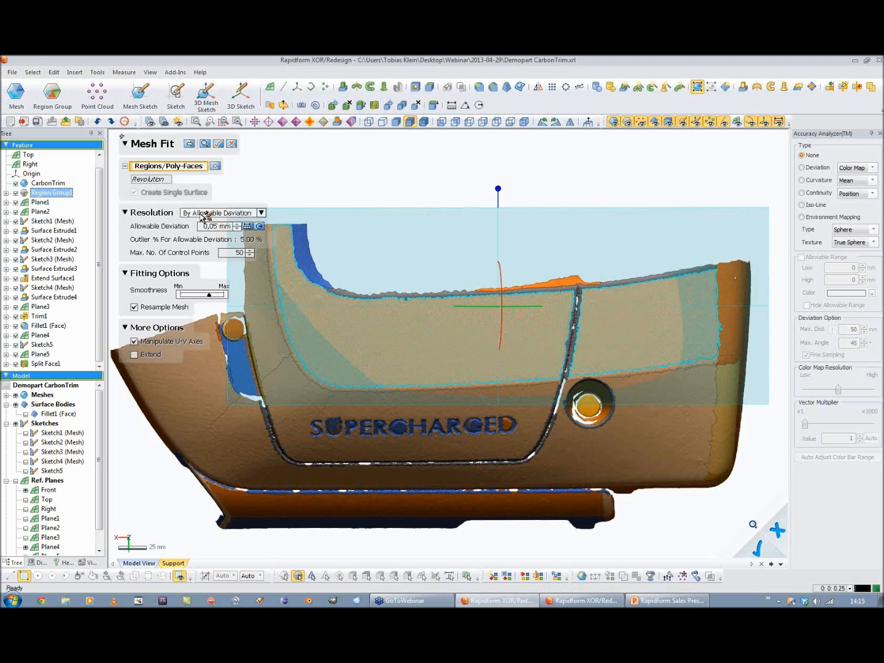
pyautogui.click(210, 228)
pyautogui.write('1')
pyautogui.press('Return')
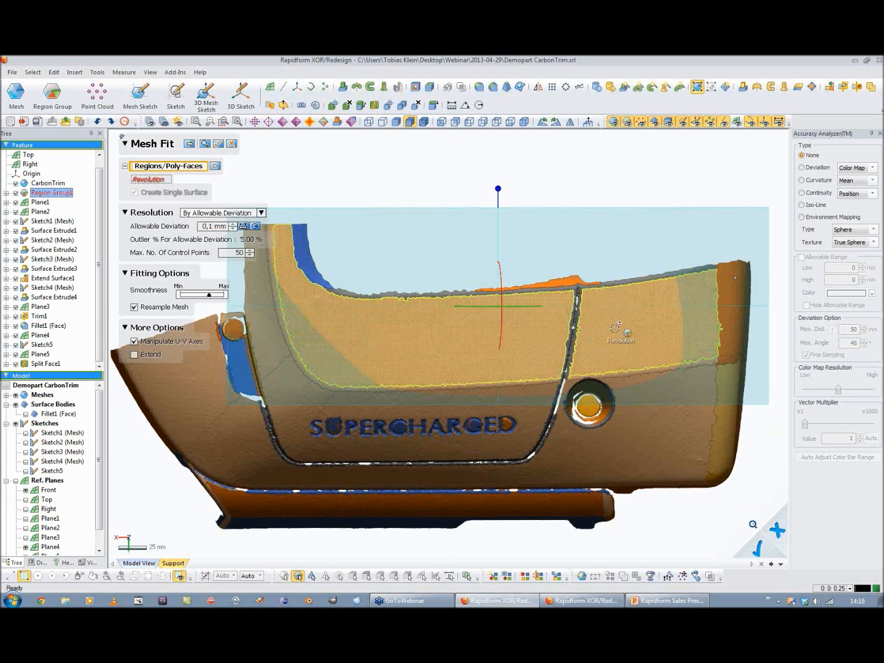
# Step: Switch the resolution to By No. Of Control Points, set 10 U and 10 V control points, and preview the surface
pyautogui.click(213, 213)
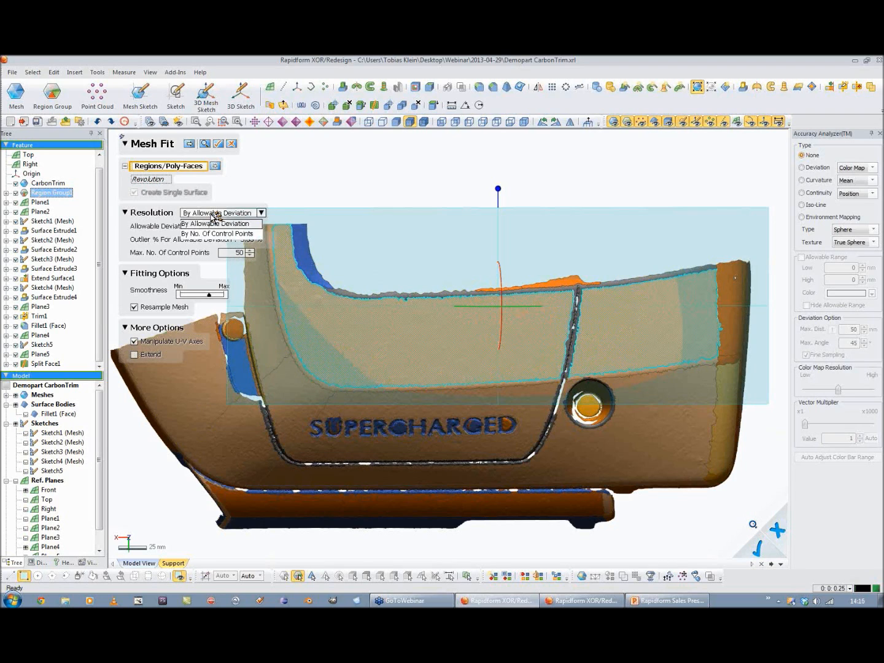
pyautogui.click(216, 234)
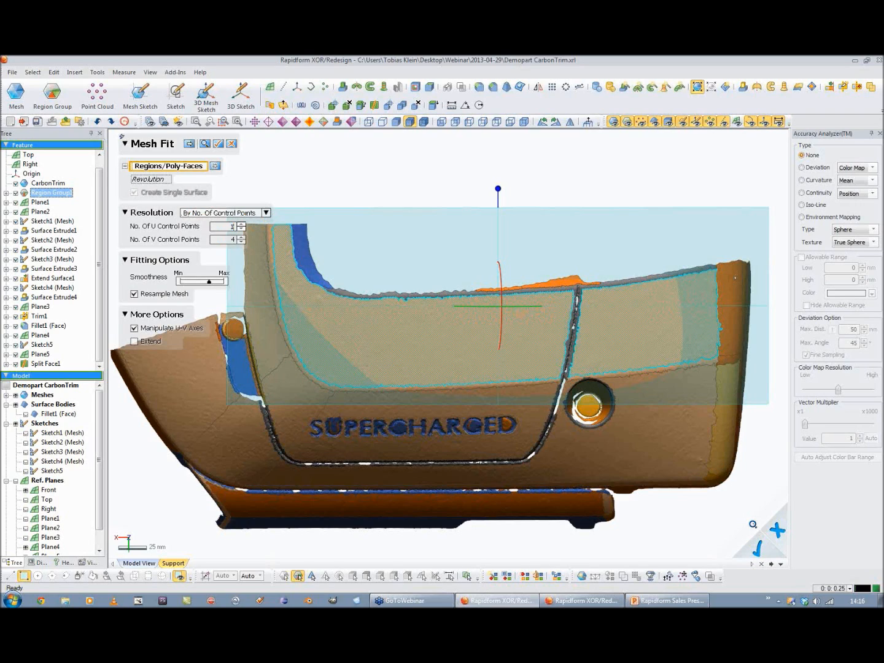
pyautogui.write('0')
pyautogui.click(205, 144)
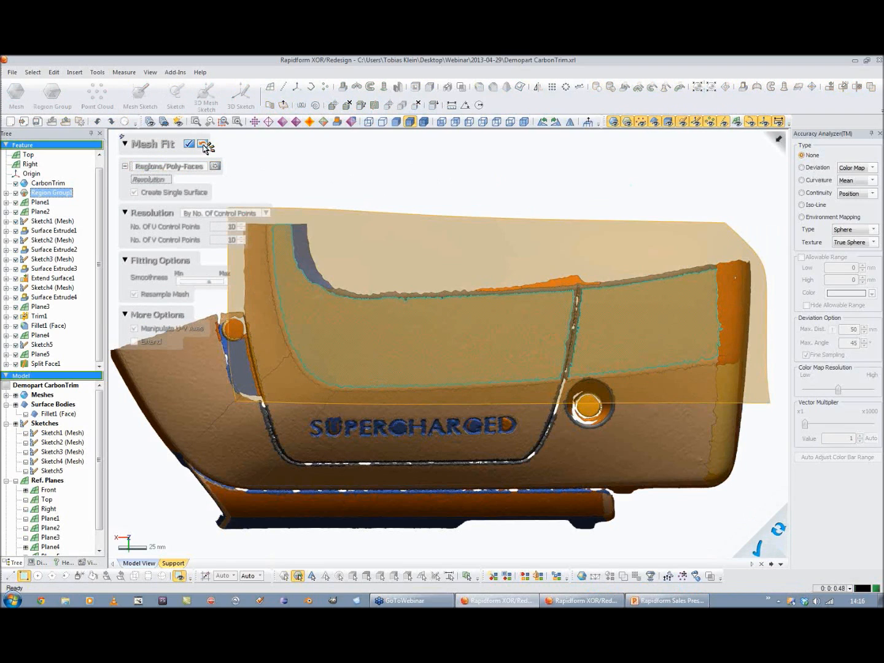
# Step: Show the fitted surface's deviation as a color map and dock the color bar in a compact size with the Accuracy Analyzer
pyautogui.click(819, 169)
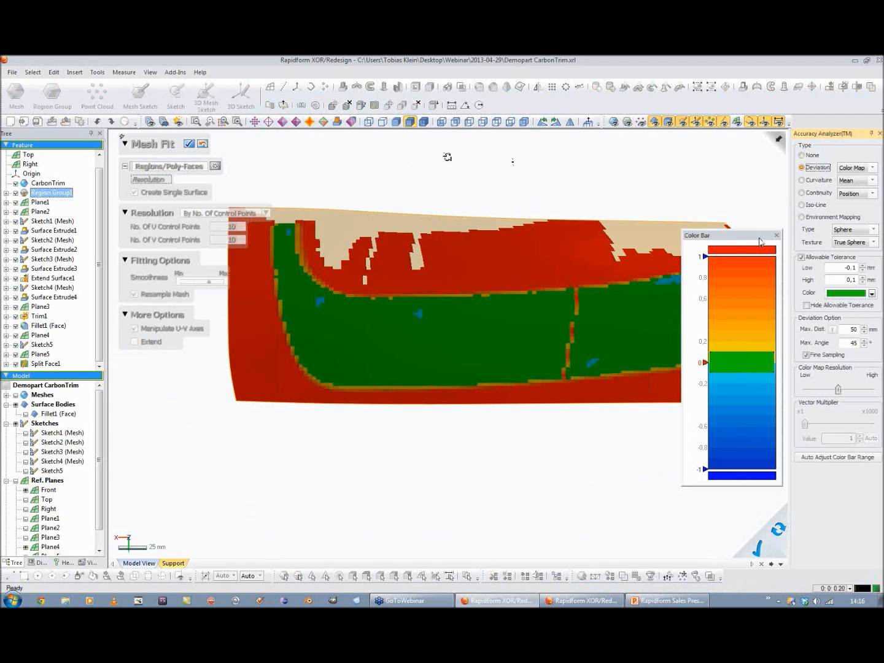
pyautogui.moveTo(761, 240); pyautogui.dragTo(844, 552)
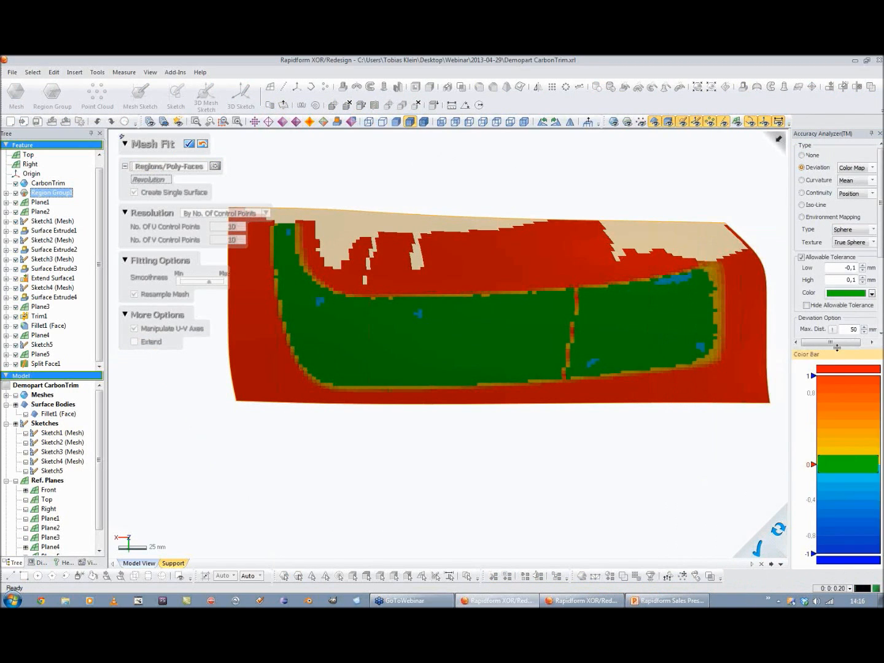
pyautogui.moveTo(837, 347); pyautogui.dragTo(838, 479)
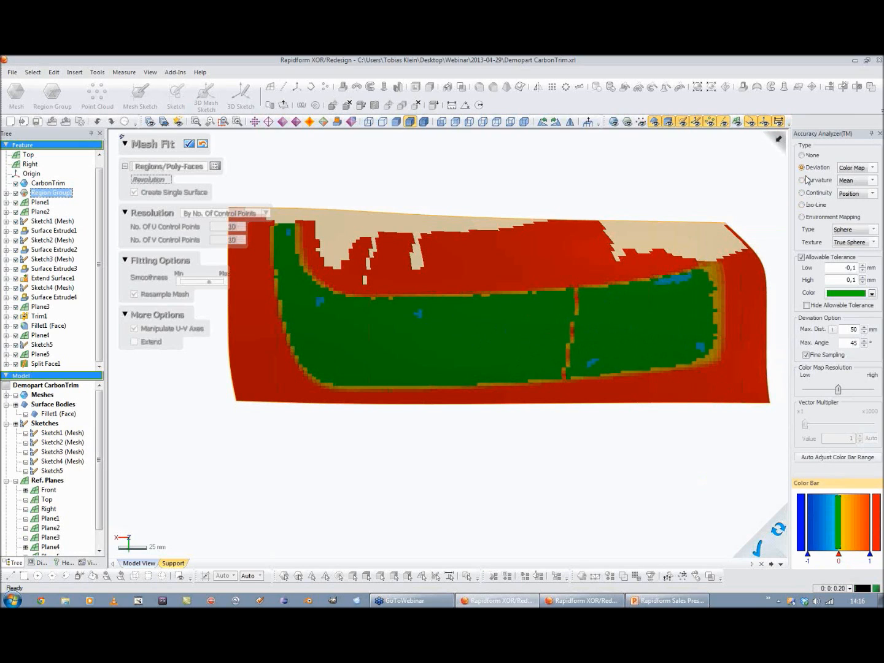
# Step: Examine the previewed surface with iso-lines and environment mapping from several angles, and return to the fit settings
pyautogui.click(801, 205)
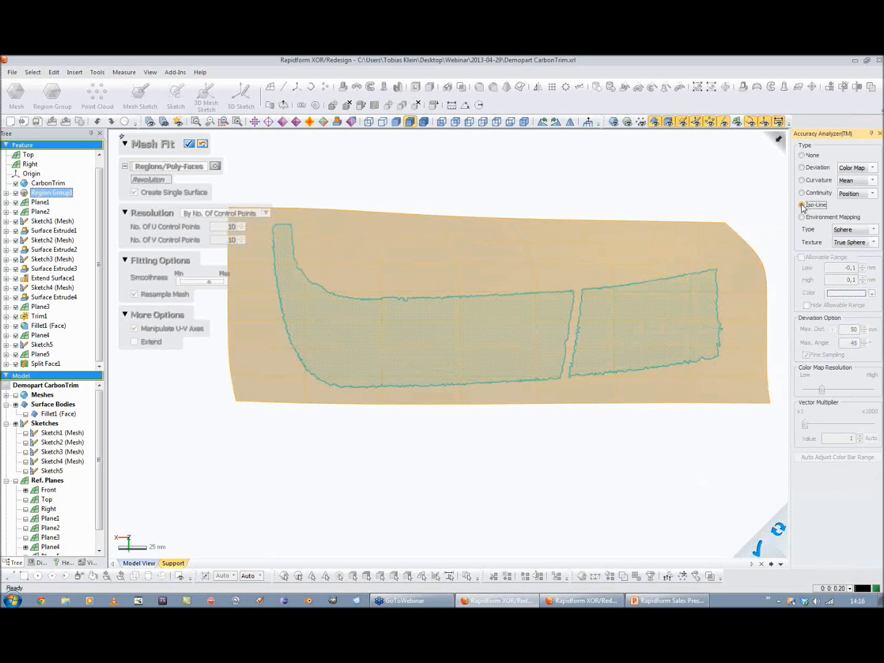
pyautogui.moveTo(534, 279); pyautogui.dragTo(699, 252, button='right')
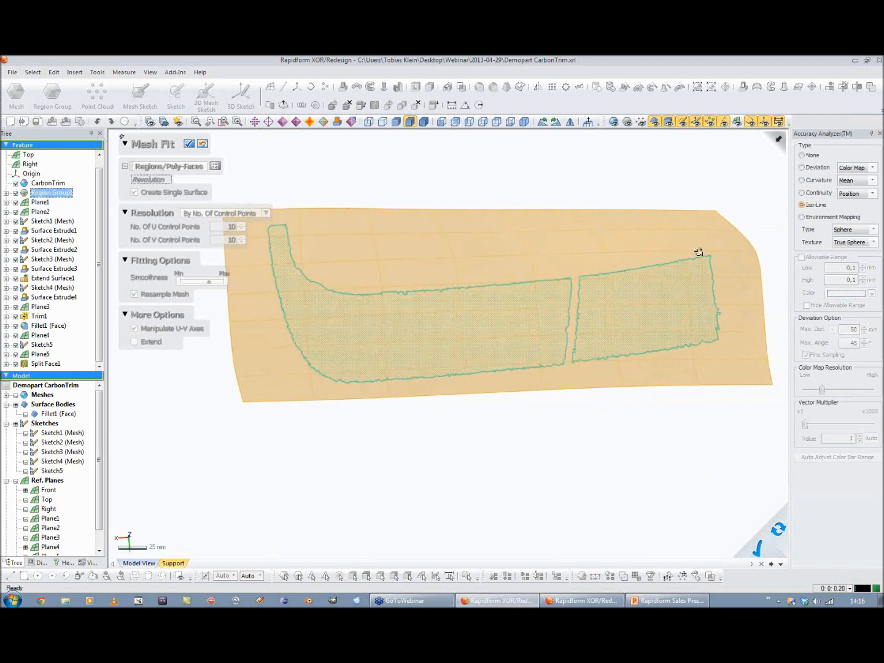
pyautogui.click(801, 218)
pyautogui.moveTo(576, 284); pyautogui.dragTo(755, 212, button='right')
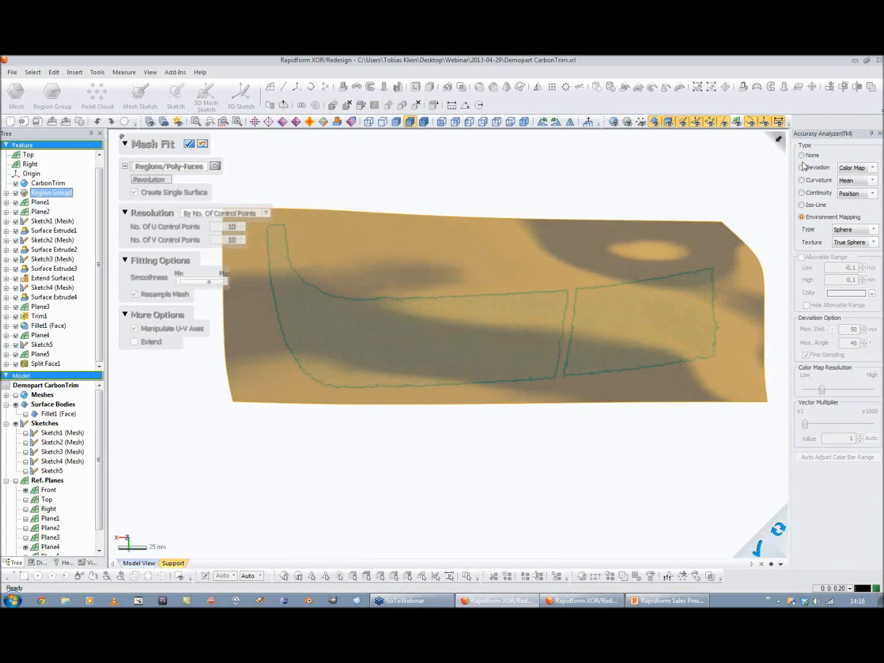
pyautogui.moveTo(550, 334); pyautogui.dragTo(559, 301, button='right')
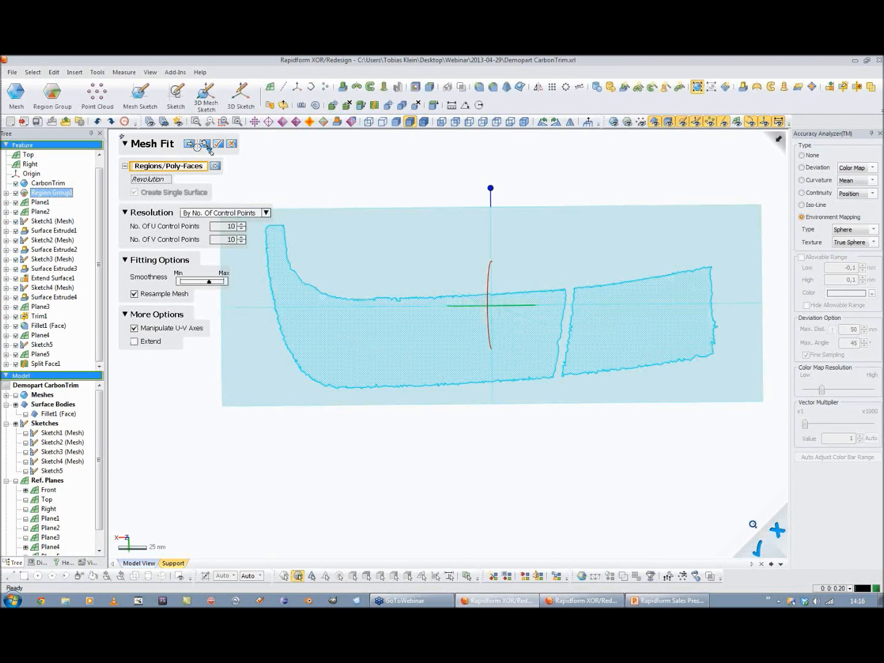
# Step: Set both the U and V control point counts to 5 and preview the fitted surface
pyautogui.doubleClick(234, 228)
pyautogui.doubleClick(231, 241)
pyautogui.write('5')
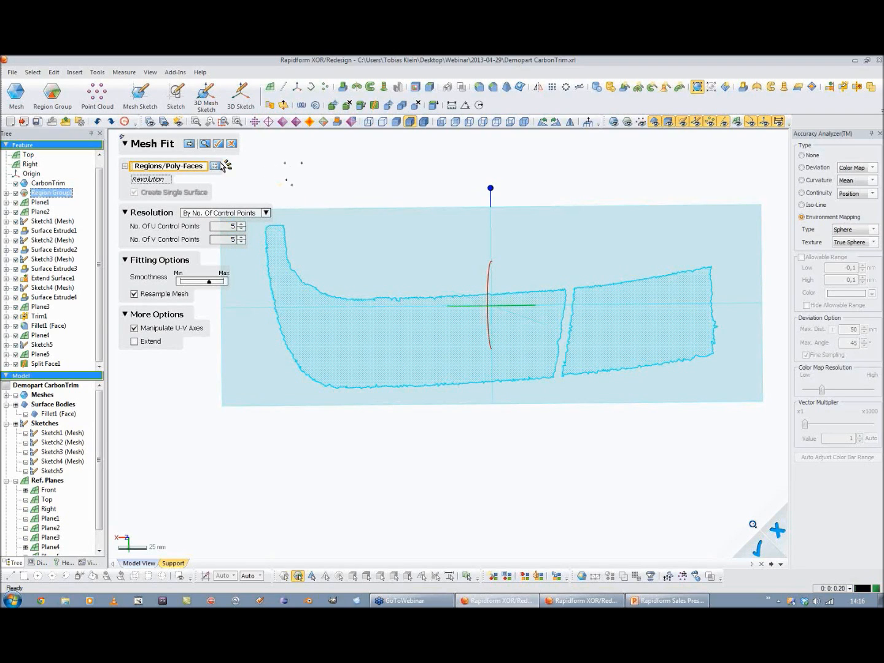
pyautogui.click(204, 144)
# Step: Check the refitted surface with environment mapping, iso-lines and the deviation color map, and accept the mesh fit
pyautogui.moveTo(447, 280)
pyautogui.mouseDown(button='right')
pyautogui.moveTo(527, 295)
pyautogui.moveTo(592, 274)
pyautogui.moveTo(557, 253)
pyautogui.moveTo(546, 274)
pyautogui.moveTo(568, 343)
pyautogui.moveTo(601, 301)
pyautogui.moveTo(527, 386)
pyautogui.moveTo(610, 292)
pyautogui.moveTo(588, 306)
pyautogui.mouseUp(button='right')
pyautogui.click(802, 204)
pyautogui.click(802, 167)
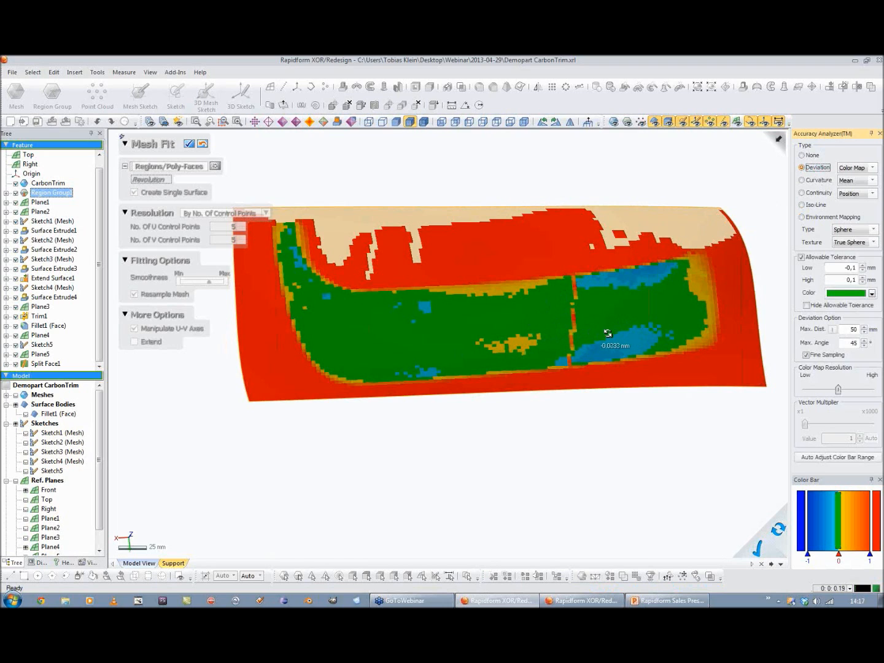
pyautogui.moveTo(627, 336); pyautogui.dragTo(439, 327, button='right')
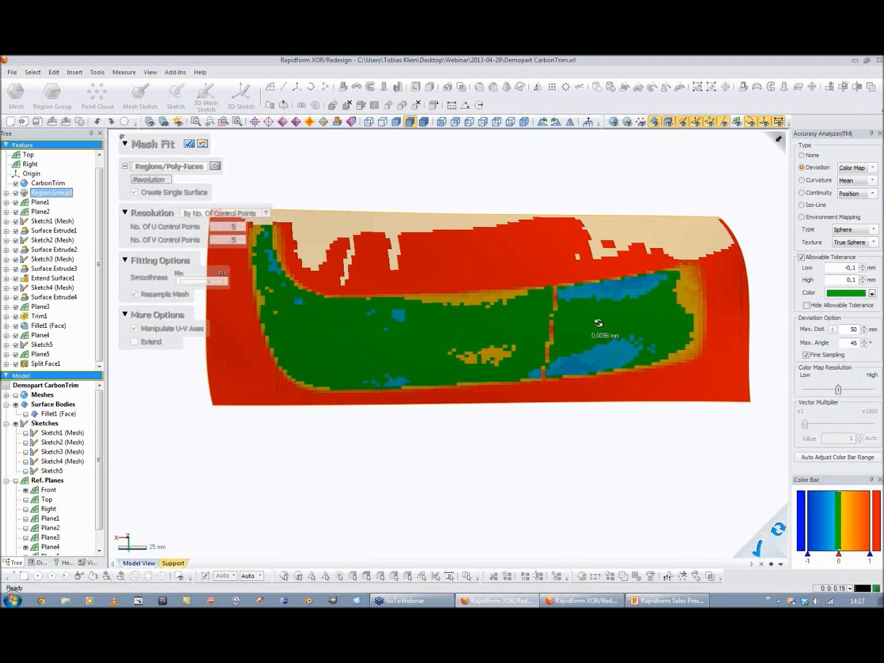
pyautogui.moveTo(435, 289); pyautogui.dragTo(391, 263, button='right')
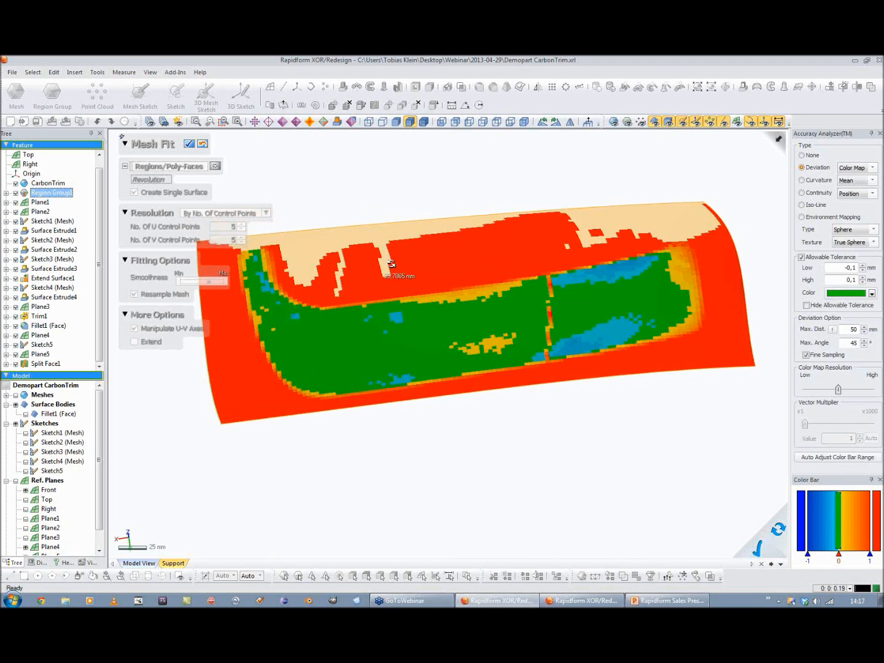
pyautogui.click(191, 144)
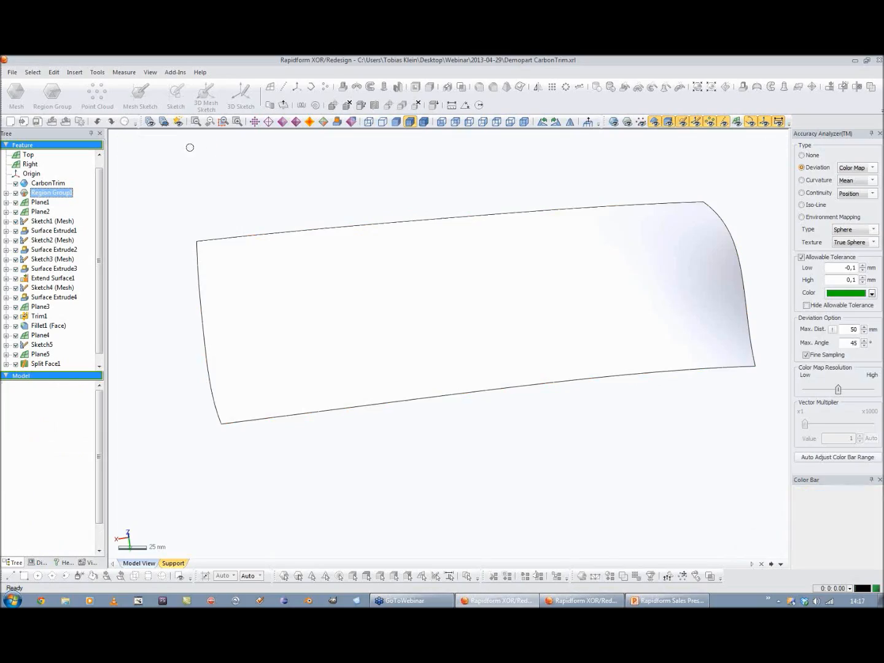
# Step: Hide the first fitted surface and preview a Mesh Fit of the side region around the SUPERCHARGED lettering with 5 U and 5 V control points
pyautogui.moveTo(439, 372); pyautogui.dragTo(412, 258, button='right')
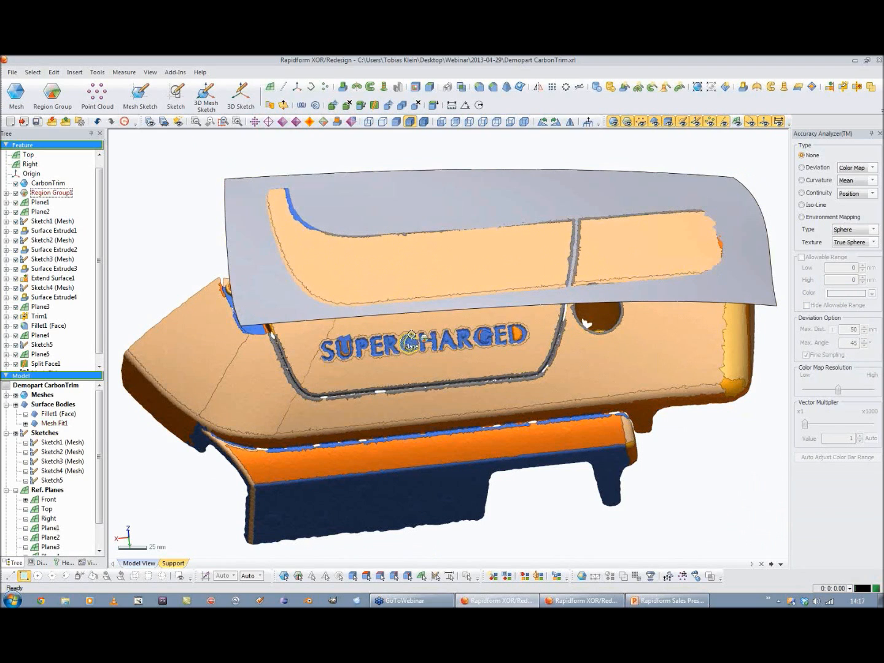
pyautogui.click(421, 318)
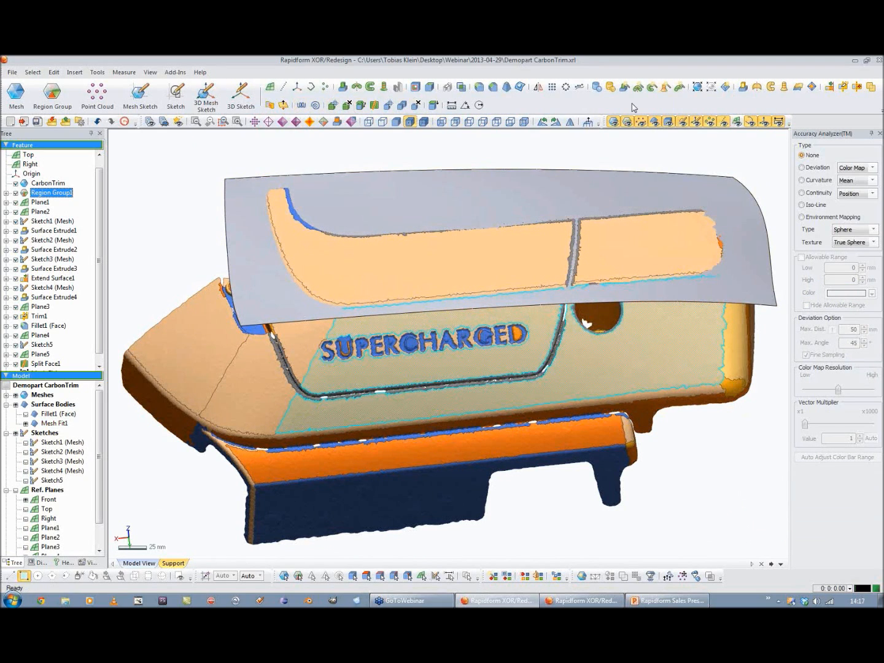
pyautogui.click(697, 86)
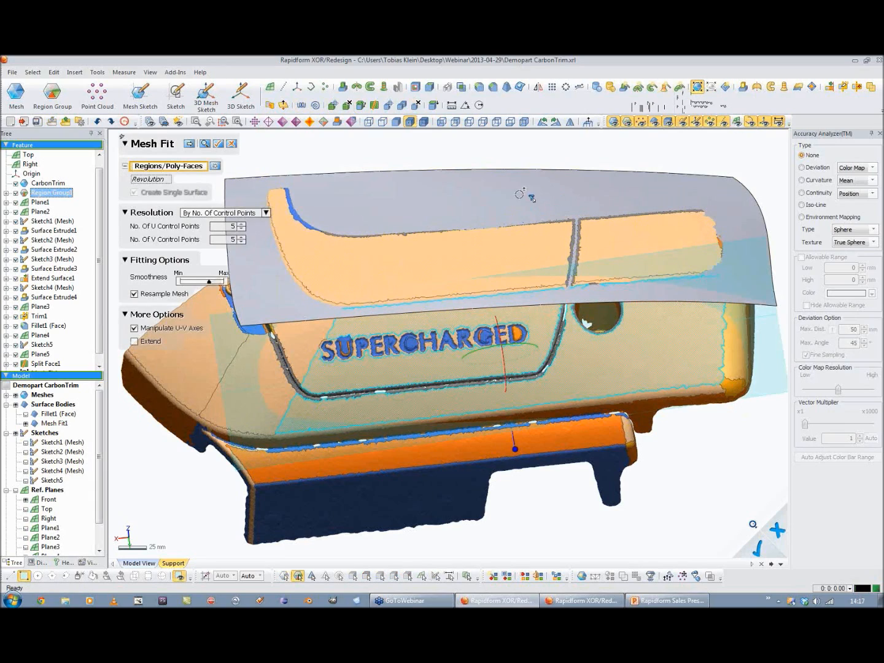
pyautogui.click(25, 424)
pyautogui.moveTo(424, 358)
pyautogui.mouseDown(button='right')
pyautogui.moveTo(409, 280)
pyautogui.moveTo(458, 364)
pyautogui.moveTo(511, 340)
pyautogui.moveTo(475, 392)
pyautogui.mouseUp(button='right')
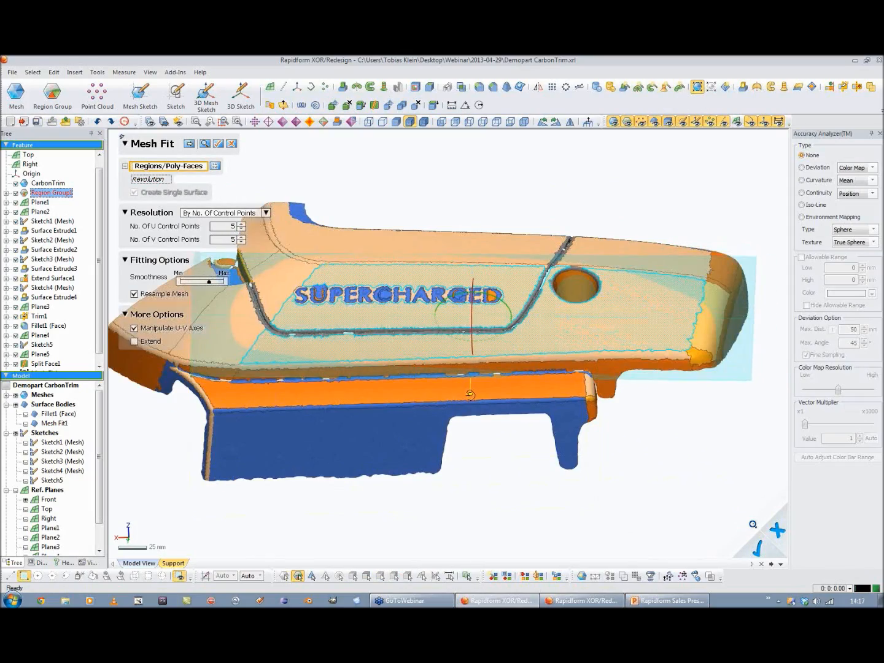
pyautogui.moveTo(471, 395); pyautogui.dragTo(474, 427, button='right')
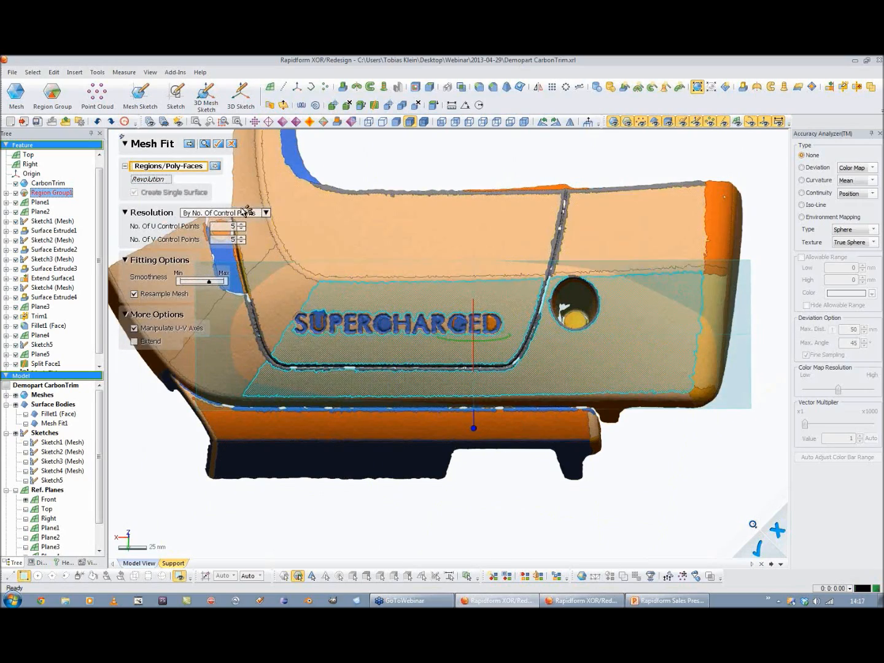
pyautogui.click(205, 146)
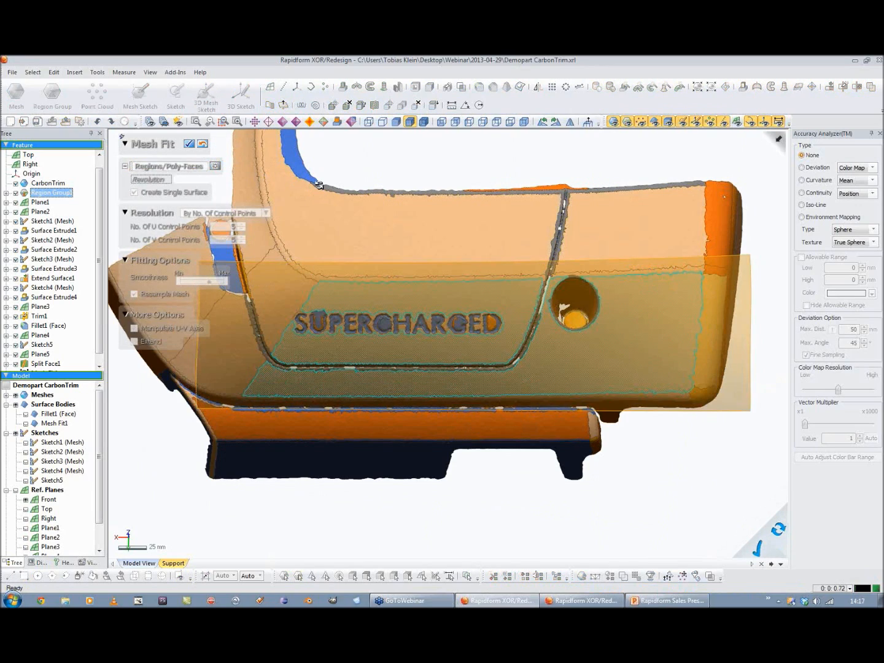
# Step: Check the previewed side surface with iso-lines, the deviation color map and environment mapping, and accept the mesh fit
pyautogui.moveTo(374, 307)
pyautogui.mouseDown(button='right')
pyautogui.moveTo(413, 289)
pyautogui.moveTo(426, 245)
pyautogui.mouseUp(button='right')
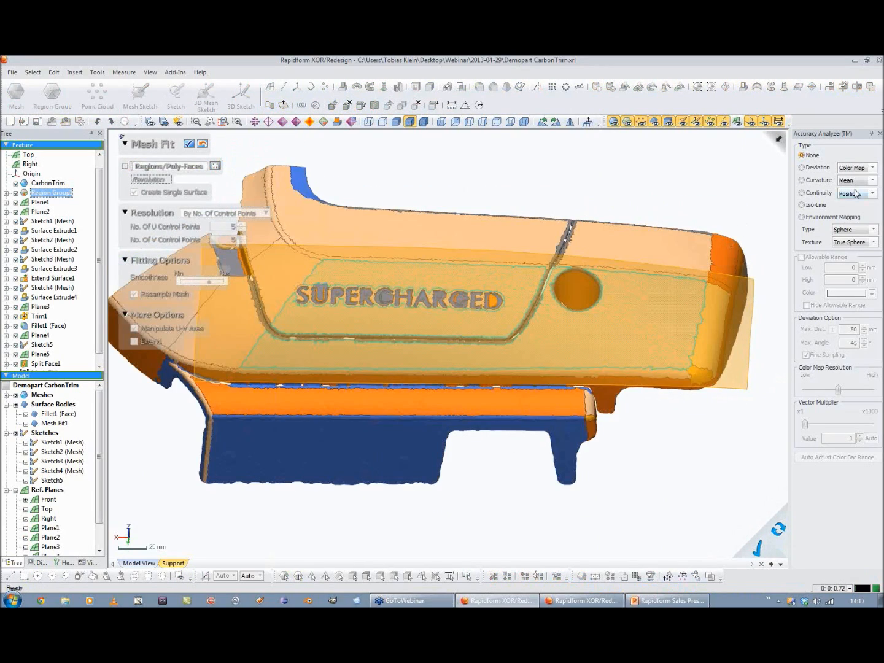
pyautogui.click(818, 207)
pyautogui.moveTo(564, 237); pyautogui.dragTo(599, 252, button='right')
pyautogui.click(815, 168)
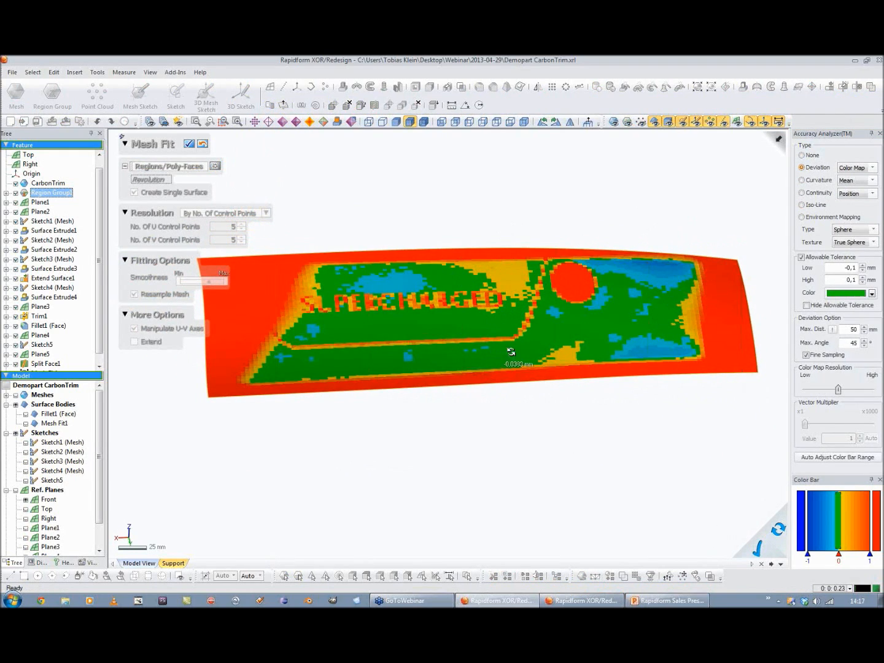
pyautogui.click(802, 218)
pyautogui.moveTo(600, 248); pyautogui.dragTo(479, 306, button='right')
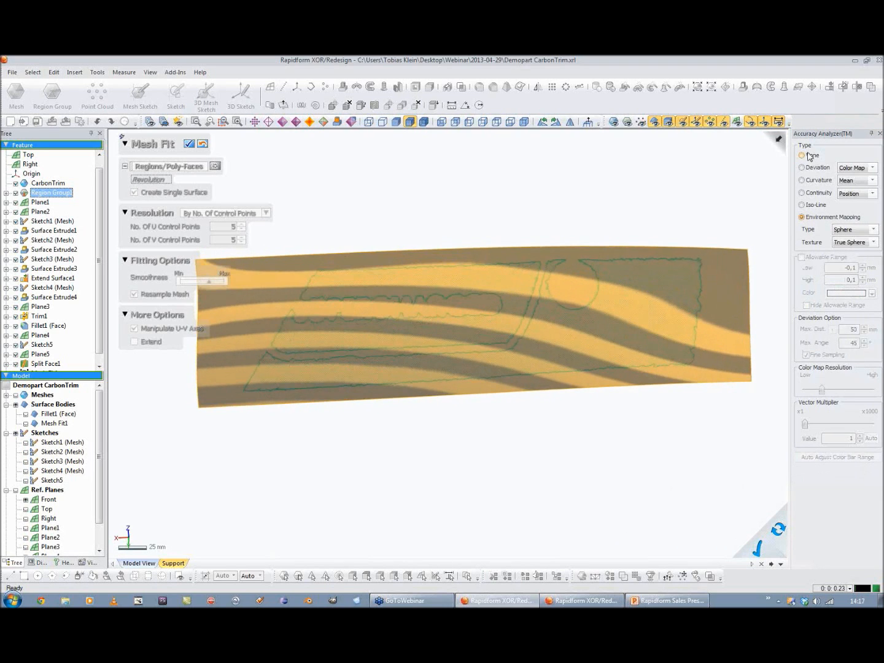
pyautogui.click(807, 156)
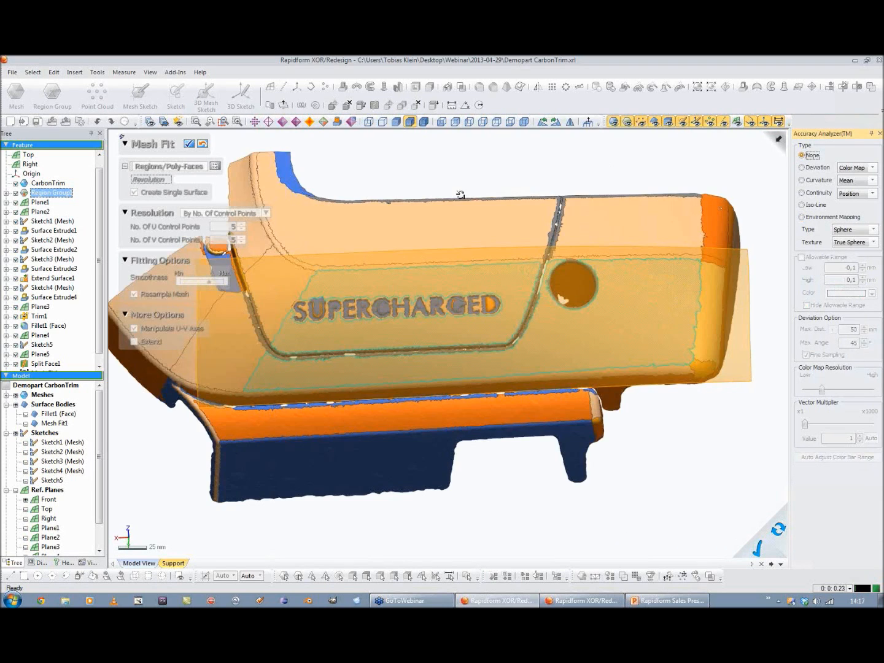
pyautogui.click(192, 146)
# Step: Start a Mesh Fit on the region at the narrow front end of the trim and hide the second fitted surface
pyautogui.moveTo(430, 343); pyautogui.dragTo(383, 229, button='right')
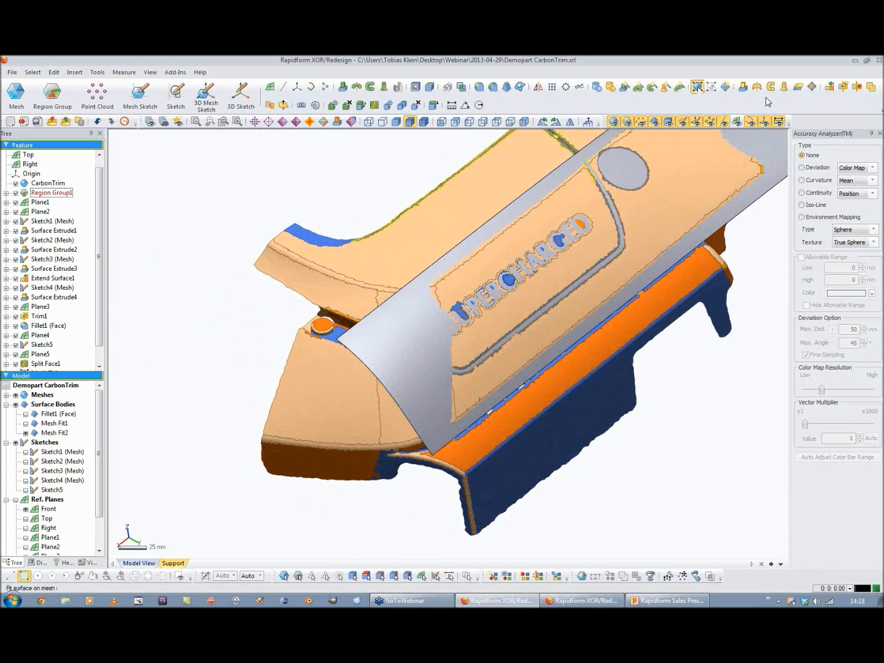
pyautogui.click(698, 87)
pyautogui.click(335, 368)
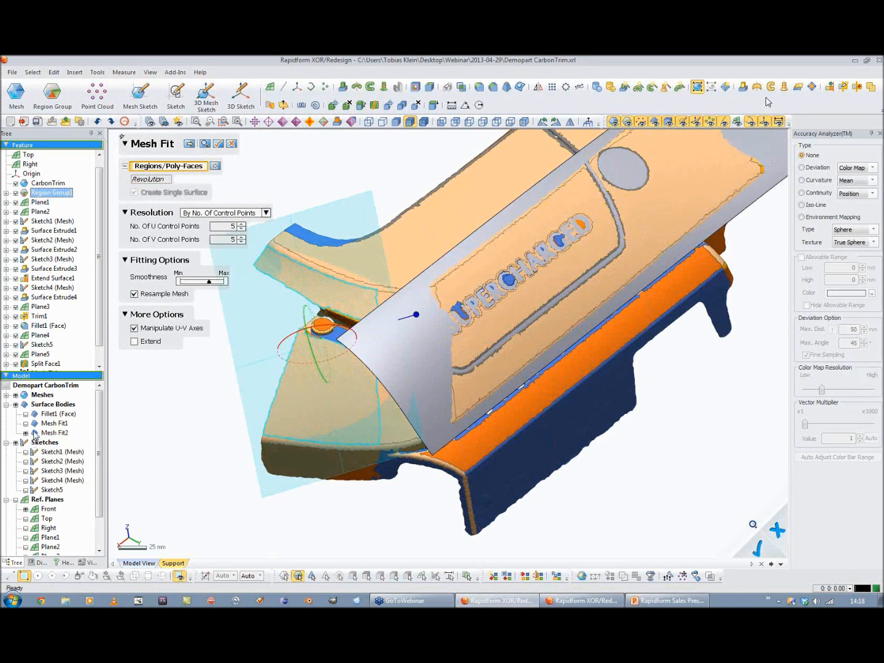
pyautogui.click(25, 434)
pyautogui.moveTo(328, 415); pyautogui.dragTo(406, 376, button='right')
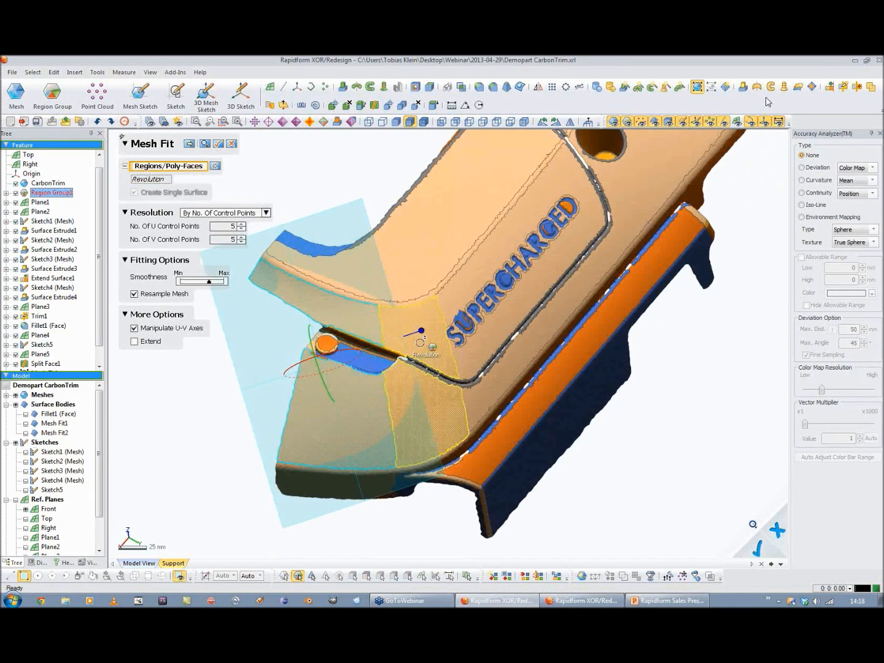
# Step: Rotate the fit's U-V axes to align with the front-end region and preview the surface with 5 U and 5 V control points
pyautogui.moveTo(422, 330); pyautogui.dragTo(426, 349)
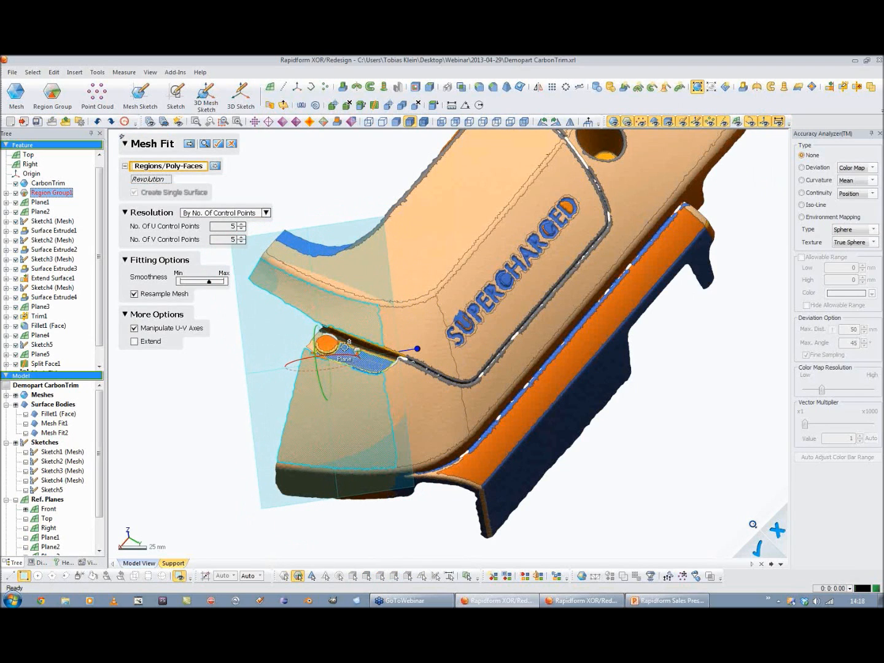
pyautogui.moveTo(418, 348); pyautogui.dragTo(450, 434)
pyautogui.moveTo(312, 391); pyautogui.dragTo(424, 282, button='right')
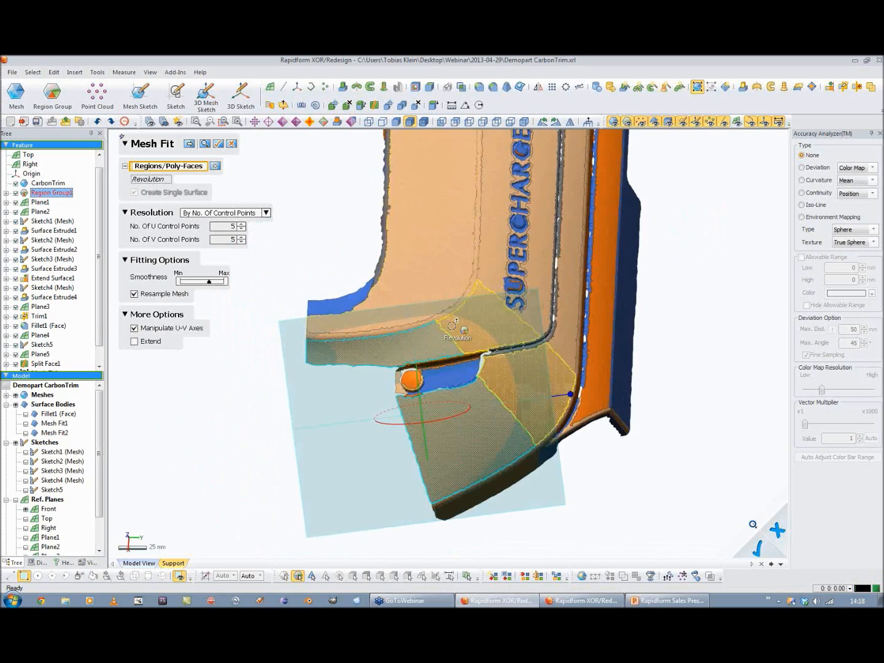
pyautogui.moveTo(574, 396); pyautogui.dragTo(576, 417)
pyautogui.moveTo(458, 402); pyautogui.dragTo(428, 395, button='right')
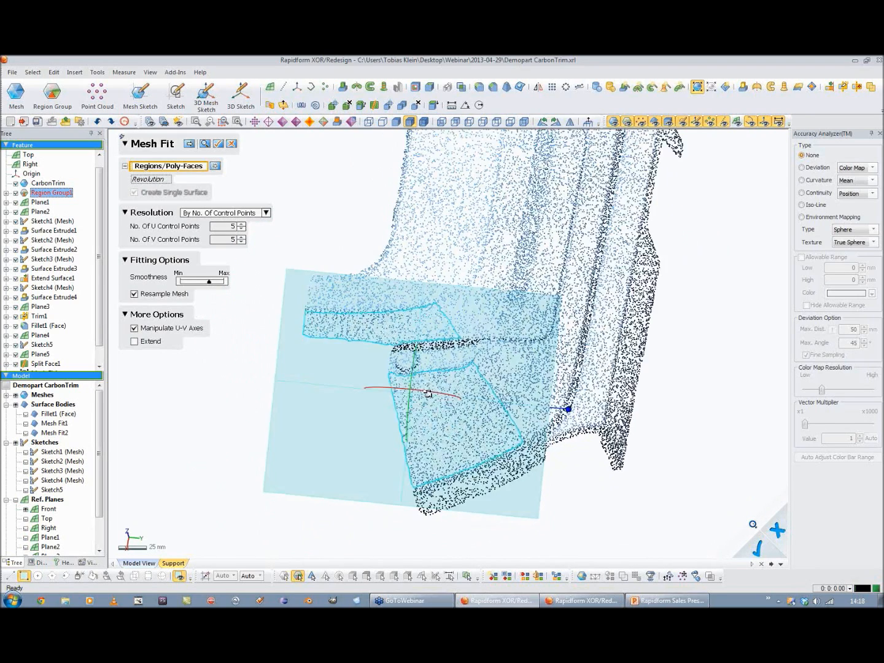
pyautogui.click(204, 145)
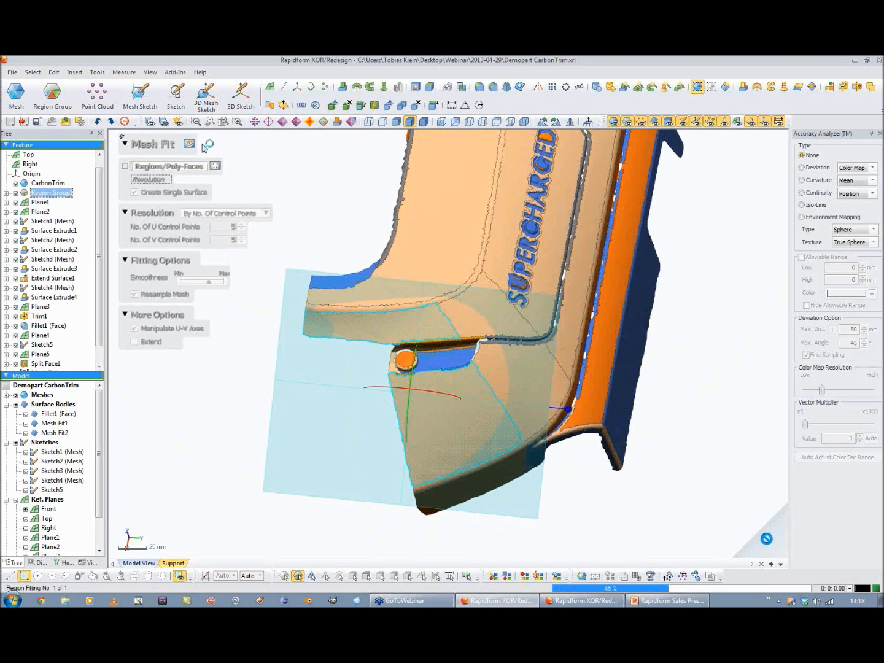
# Step: Examine the previewed front-end surface with the deviation color map, iso-lines and environment mapping
pyautogui.moveTo(348, 390); pyautogui.dragTo(321, 369, button='right')
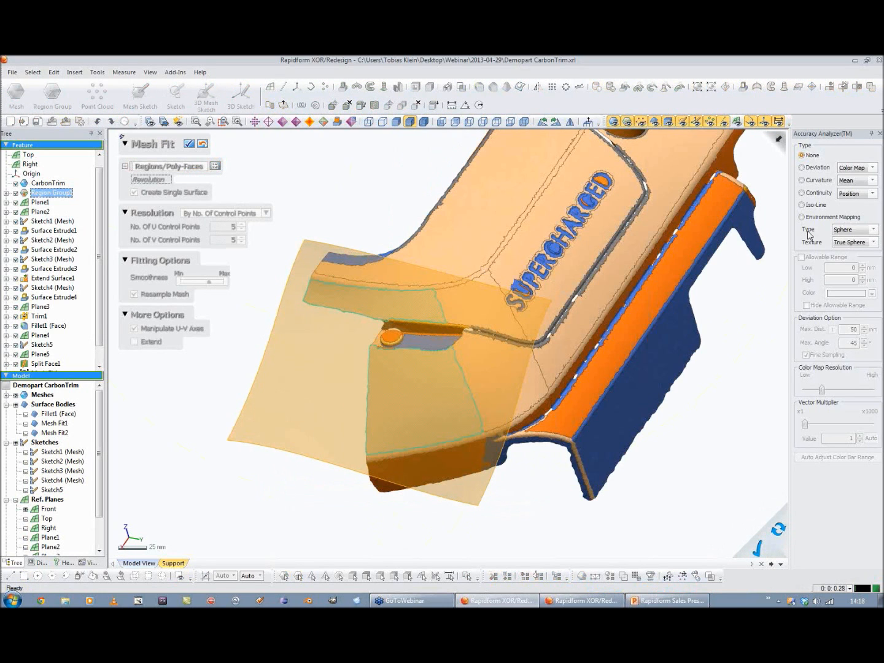
pyautogui.click(821, 169)
pyautogui.moveTo(565, 278); pyautogui.dragTo(520, 318, button='right')
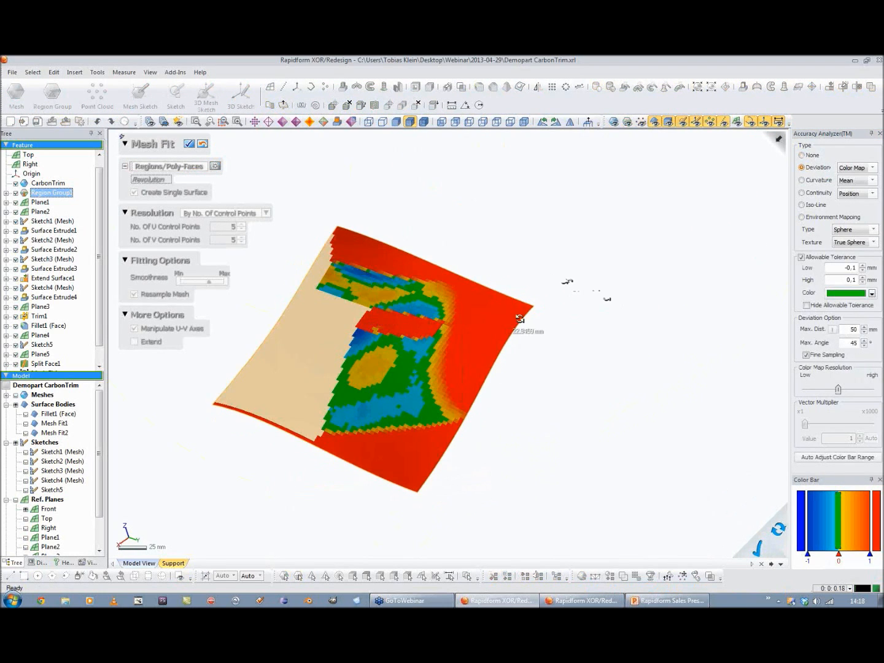
pyautogui.click(803, 205)
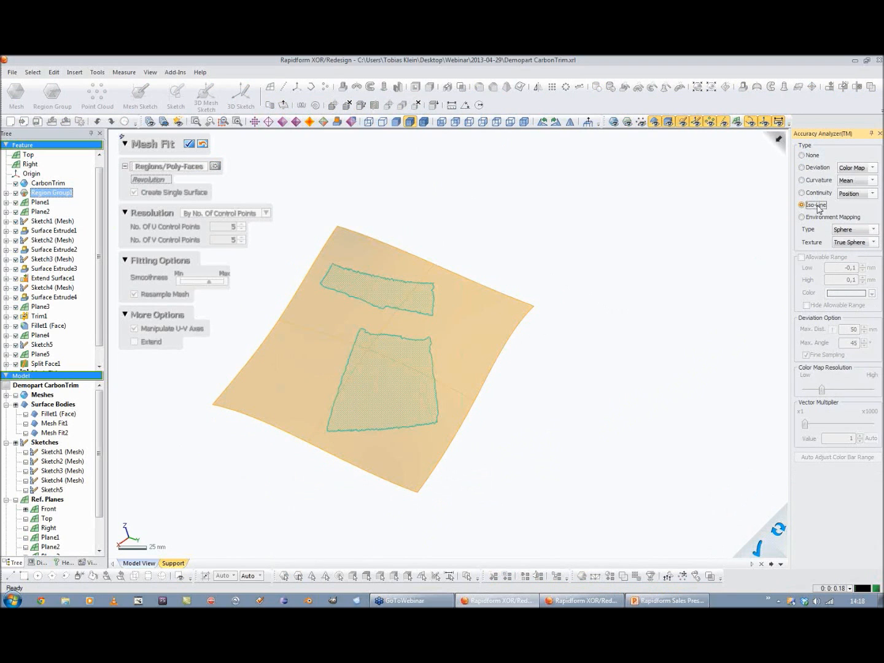
pyautogui.click(812, 218)
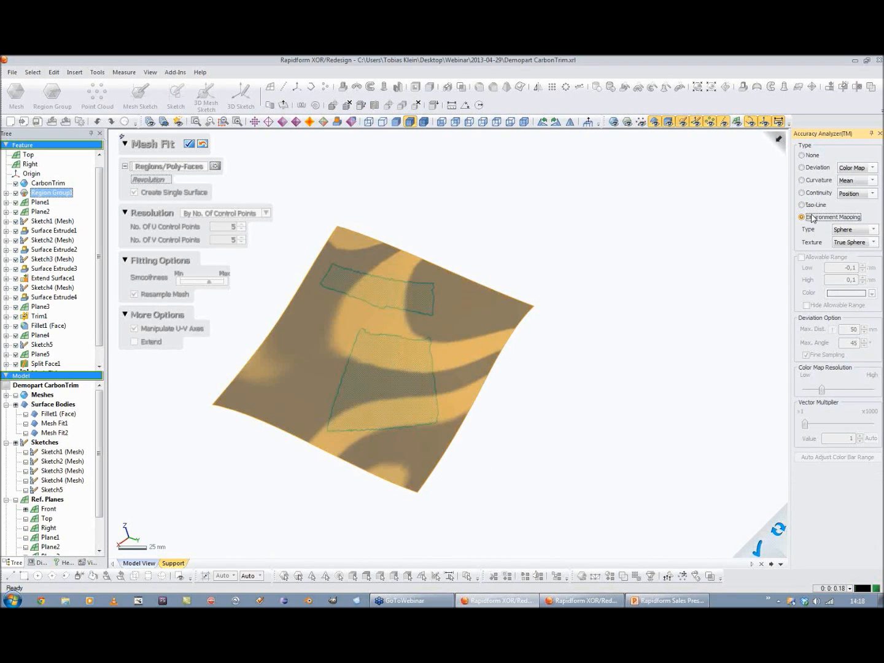
pyautogui.click(813, 169)
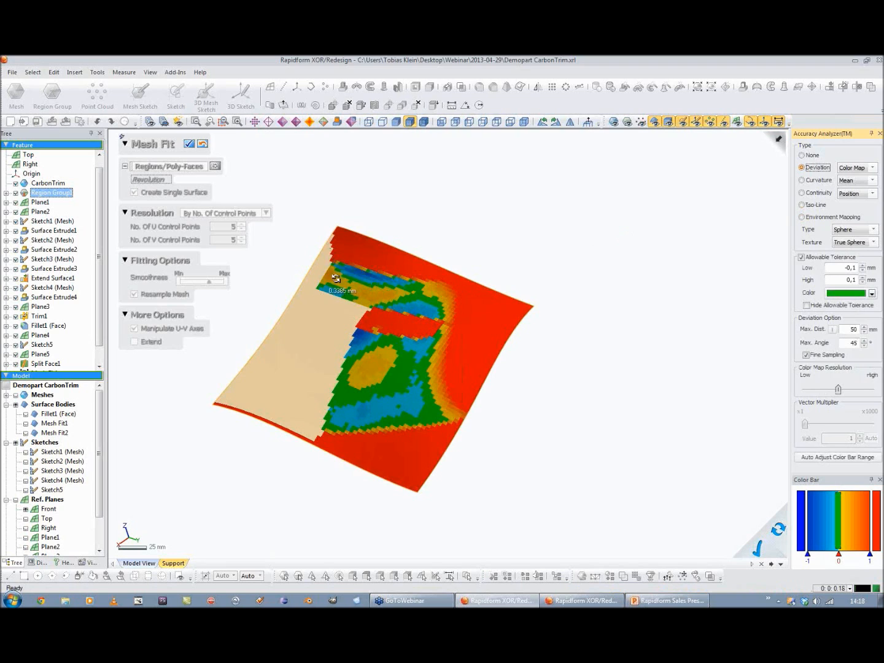
# Step: Refit the front-end surface with 7 U and 7 V control points and accept it after checking the deviation color map
pyautogui.moveTo(439, 335)
pyautogui.mouseDown(button='right')
pyautogui.moveTo(394, 199)
pyautogui.moveTo(329, 288)
pyautogui.moveTo(351, 310)
pyautogui.moveTo(432, 323)
pyautogui.mouseUp(button='right')
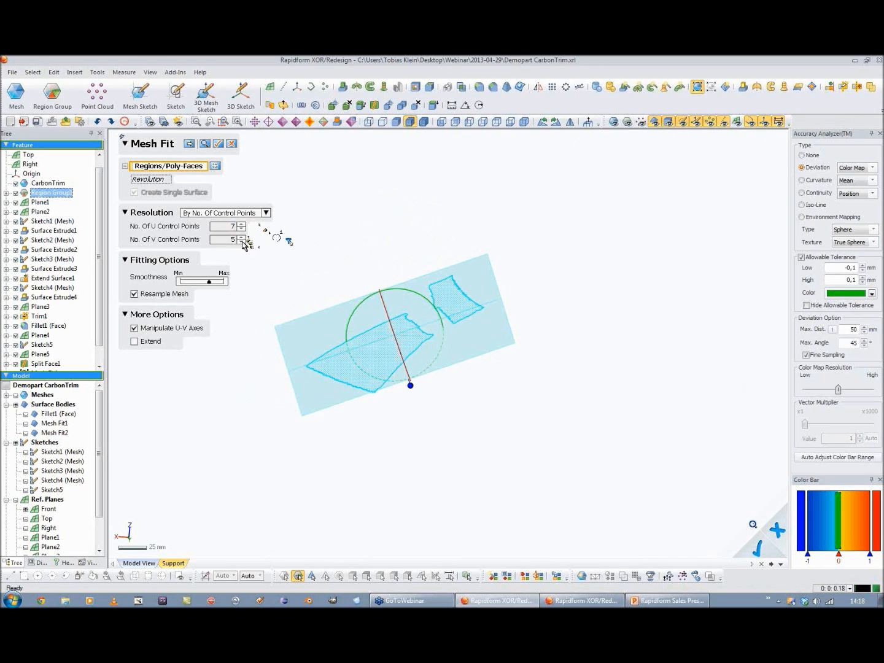
pyautogui.click(204, 143)
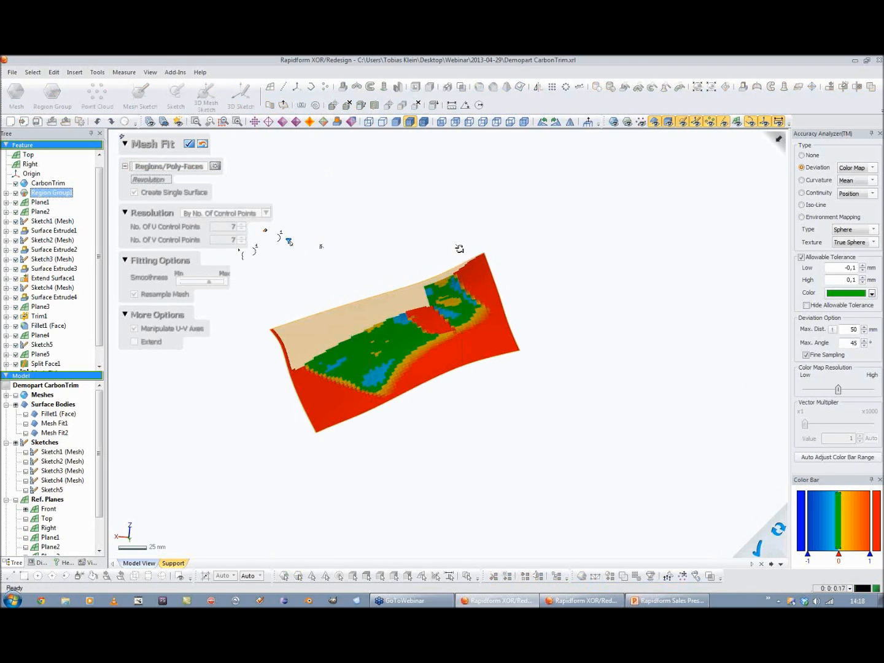
pyautogui.moveTo(340, 377); pyautogui.dragTo(388, 252, button='right')
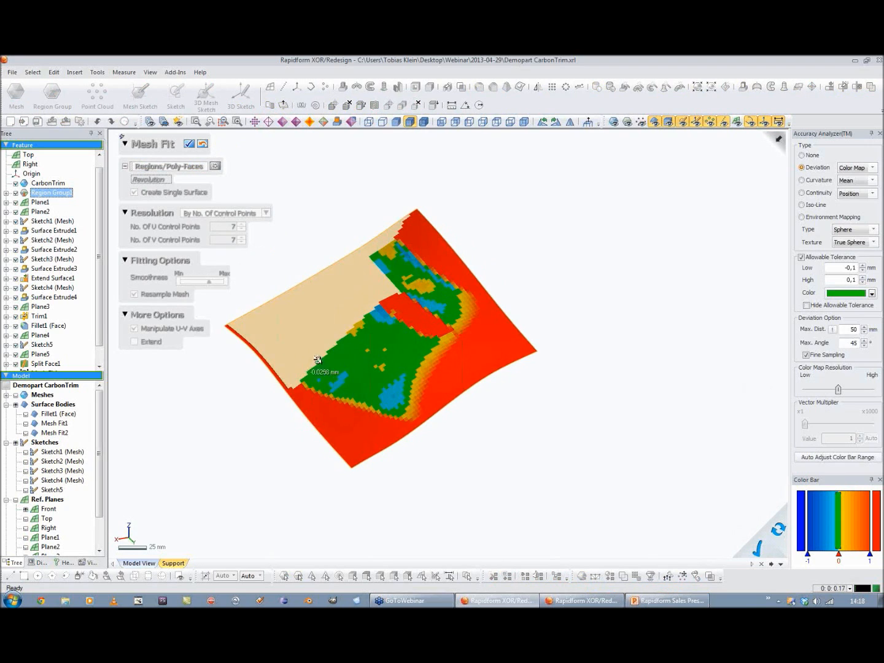
pyautogui.moveTo(317, 360); pyautogui.dragTo(465, 406, button='right')
pyautogui.moveTo(425, 349); pyautogui.dragTo(491, 270, button='right')
pyautogui.click(189, 145)
# Step: Show the Mesh Fit1, Mesh Fit2 and Fillet1 (Face) surface bodies together with the new front-end surface
pyautogui.moveTo(334, 143); pyautogui.dragTo(356, 319, button='right')
pyautogui.scroll(-2, 368, 332)
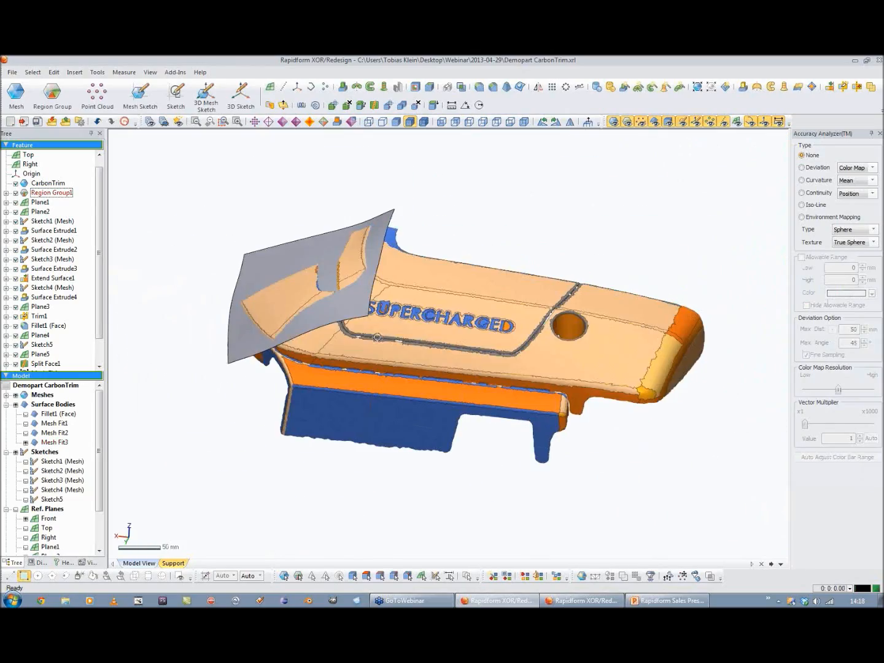
pyautogui.click(26, 423)
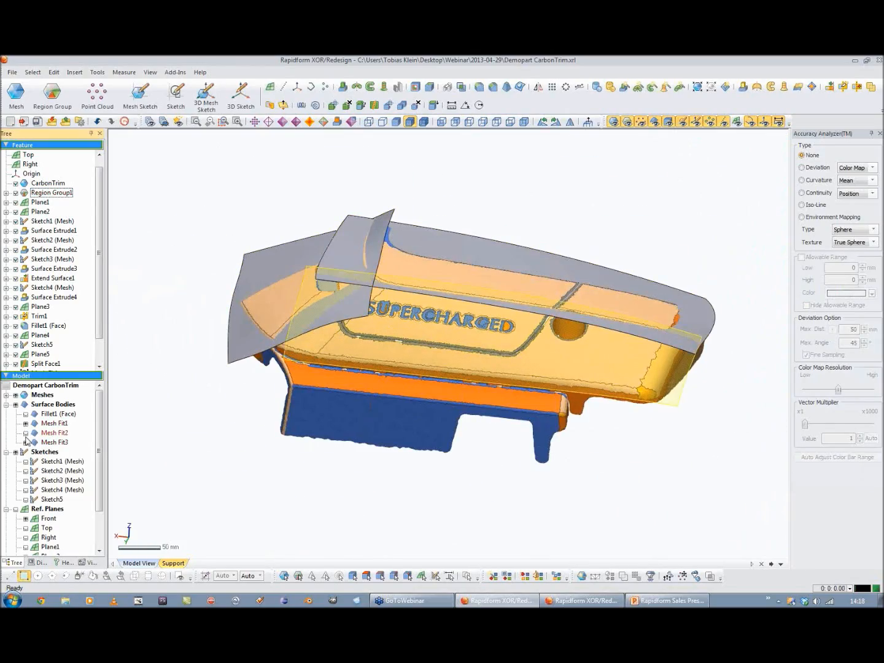
pyautogui.click(25, 434)
pyautogui.moveTo(370, 406)
pyautogui.mouseDown(button='right')
pyautogui.moveTo(402, 423)
pyautogui.moveTo(541, 358)
pyautogui.moveTo(540, 375)
pyautogui.mouseUp(button='right')
pyautogui.click(26, 442)
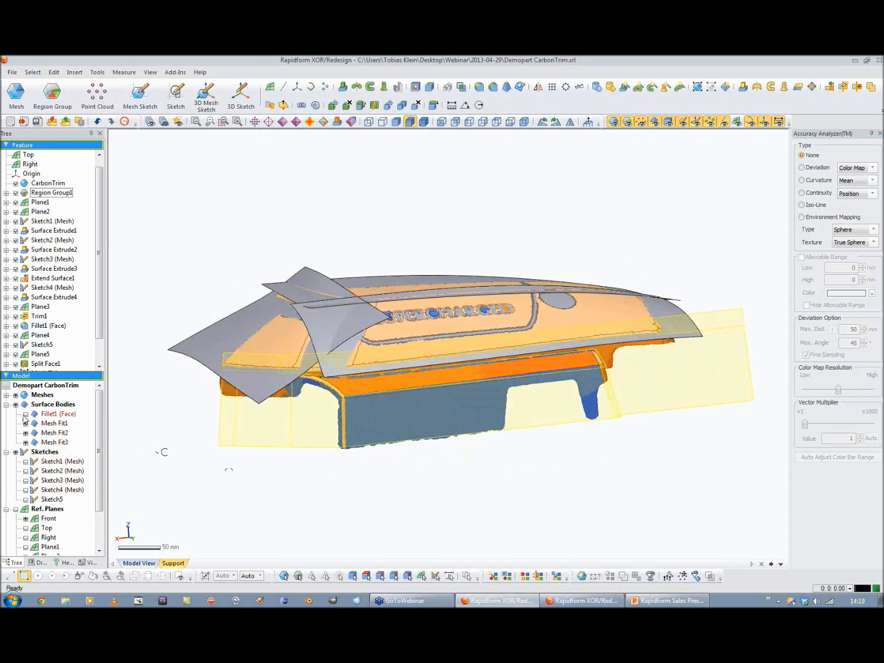
pyautogui.moveTo(279, 501)
pyautogui.mouseDown(button='right')
pyautogui.moveTo(434, 472)
pyautogui.moveTo(423, 479)
pyautogui.mouseUp(button='right')
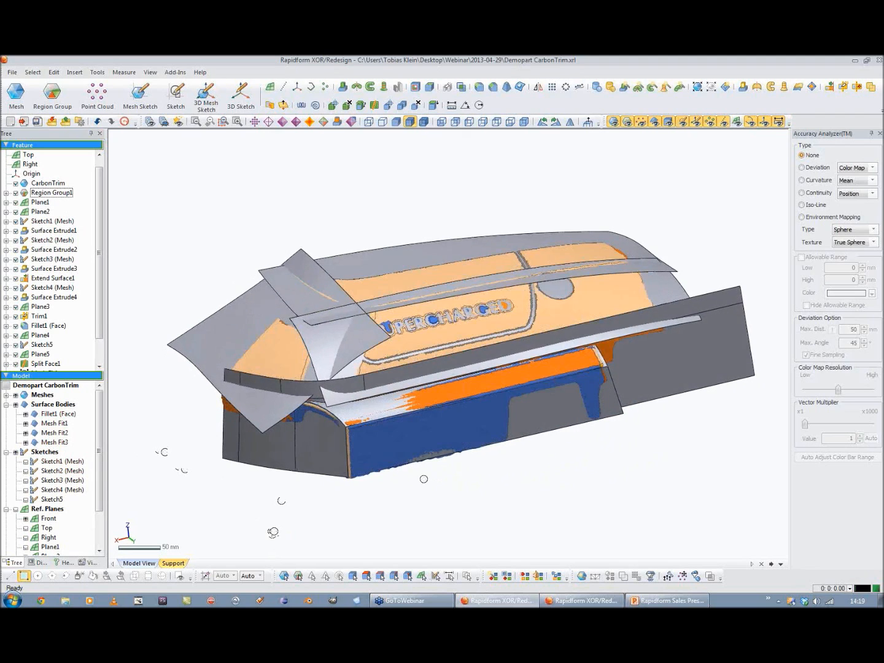
# Step: Examine from several angles how the fitted surfaces meet the split strip along the upper side walls of Fillet1 (Face)
pyautogui.moveTo(321, 526)
pyautogui.mouseDown(button='right')
pyautogui.moveTo(390, 442)
pyautogui.moveTo(387, 424)
pyautogui.moveTo(469, 404)
pyautogui.moveTo(434, 488)
pyautogui.mouseUp(button='right')
pyautogui.moveTo(423, 412); pyautogui.dragTo(405, 362, button='right')
pyautogui.scroll(6, 407, 363)
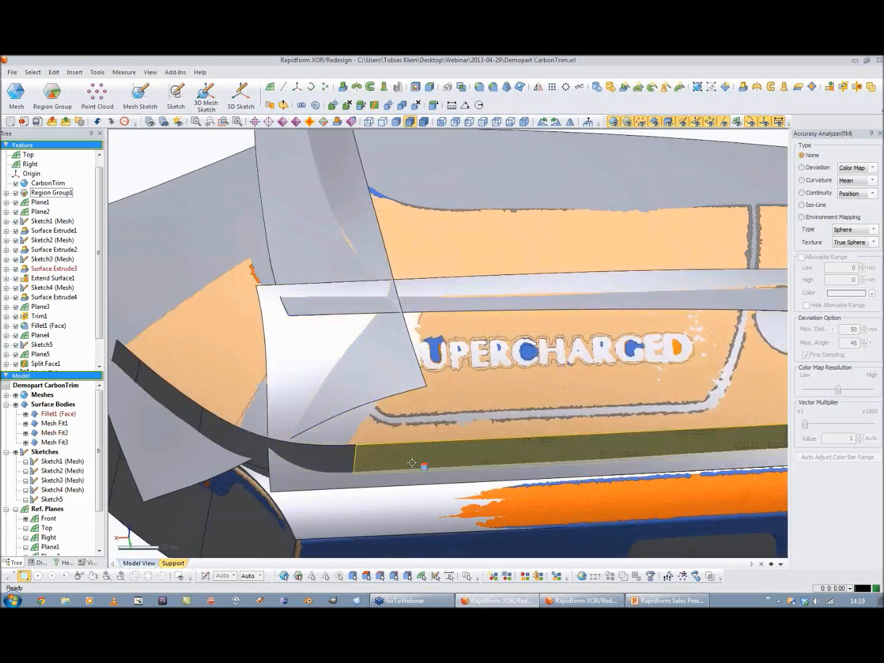
pyautogui.scroll(-5, 411, 462)
pyautogui.moveTo(393, 394); pyautogui.dragTo(351, 351, button='right')
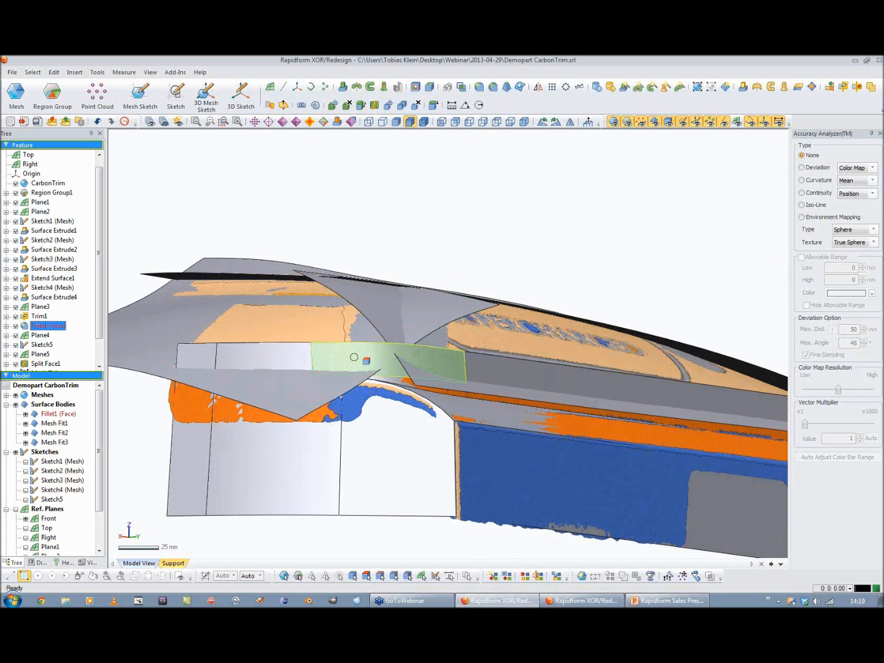
pyautogui.moveTo(343, 359); pyautogui.dragTo(400, 383, button='right')
pyautogui.moveTo(299, 336)
pyautogui.mouseDown(button='right')
pyautogui.moveTo(421, 404)
pyautogui.moveTo(421, 384)
pyautogui.moveTo(365, 372)
pyautogui.moveTo(355, 320)
pyautogui.moveTo(388, 414)
pyautogui.moveTo(470, 442)
pyautogui.moveTo(463, 393)
pyautogui.mouseUp(button='right')
pyautogui.click(448, 361)
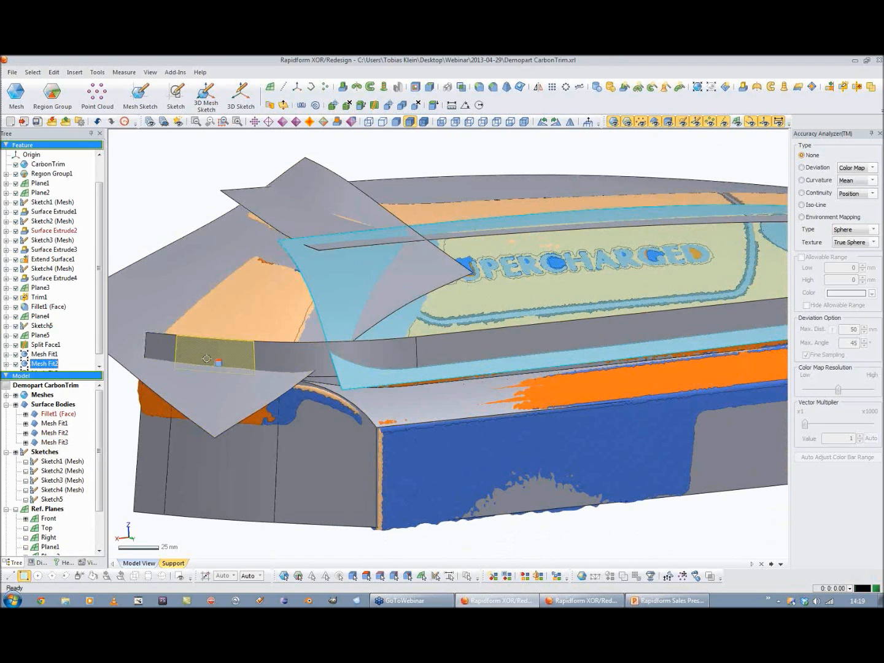
pyautogui.moveTo(465, 359); pyautogui.dragTo(436, 371, button='right')
pyautogui.scroll(-3, 451, 362)
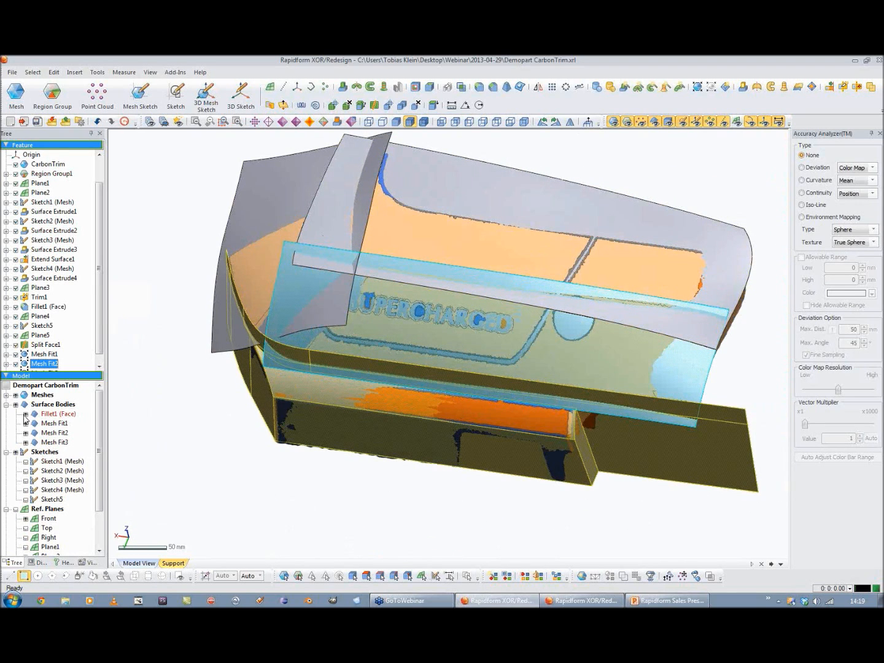
pyautogui.click(49, 414)
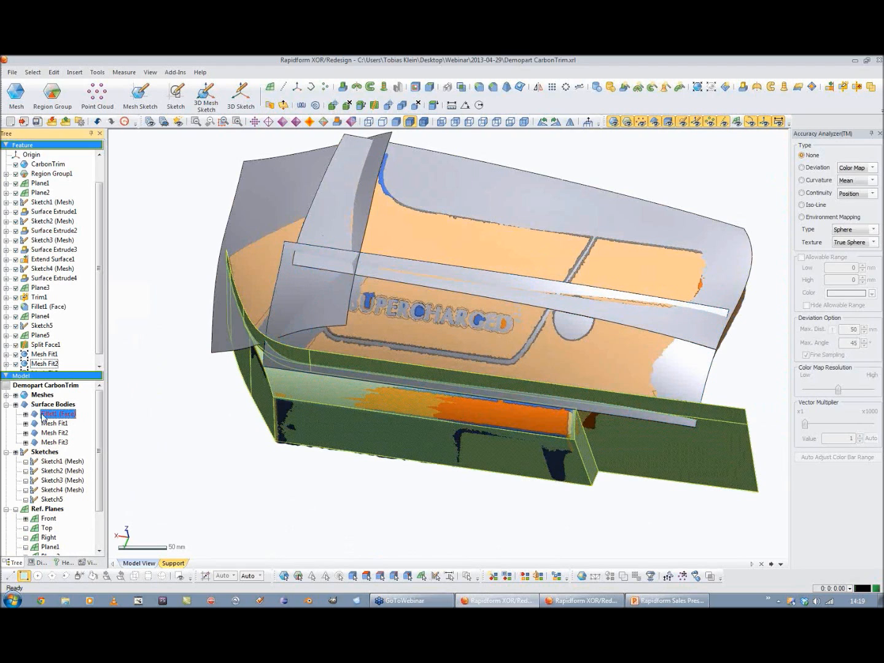
pyautogui.click(152, 428)
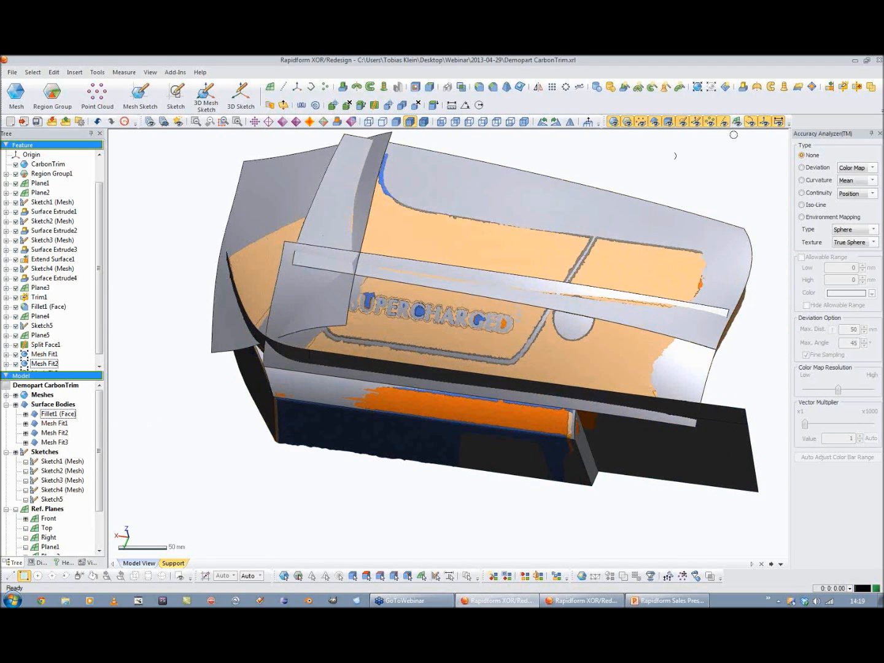
# Step: Start a Surface Offset of two split strip faces at the front end of the side wall with a distance of 4 mm
pyautogui.click(798, 90)
pyautogui.moveTo(553, 393); pyautogui.dragTo(787, 240, button='right')
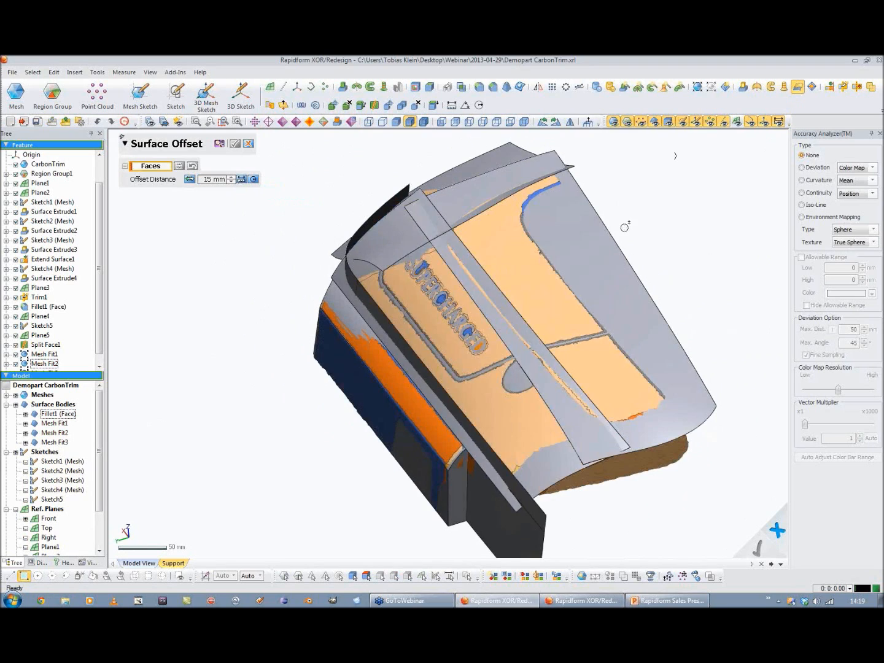
pyautogui.click(392, 203)
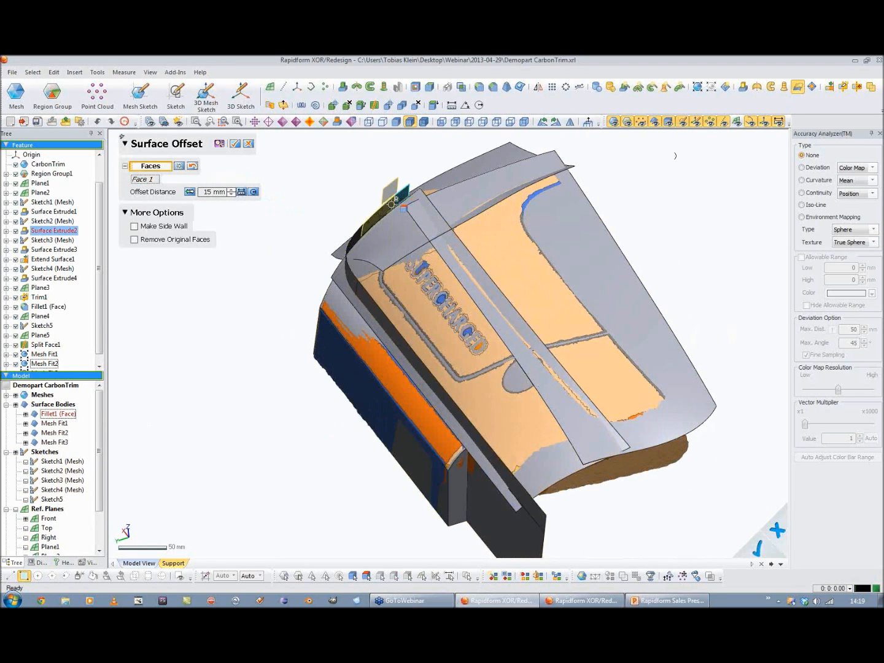
pyautogui.click(390, 206)
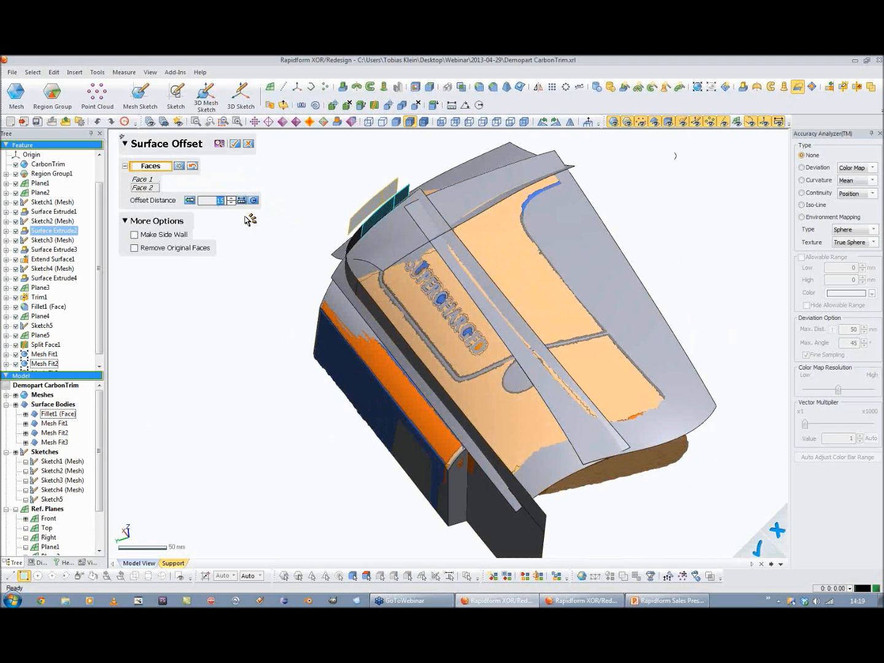
pyautogui.write('4')
pyautogui.press('Return')
# Step: Add the corner and long side strip faces, flip the offset inward, set its distance to 5 mm and accept it
pyautogui.moveTo(403, 391); pyautogui.dragTo(277, 229, button='right')
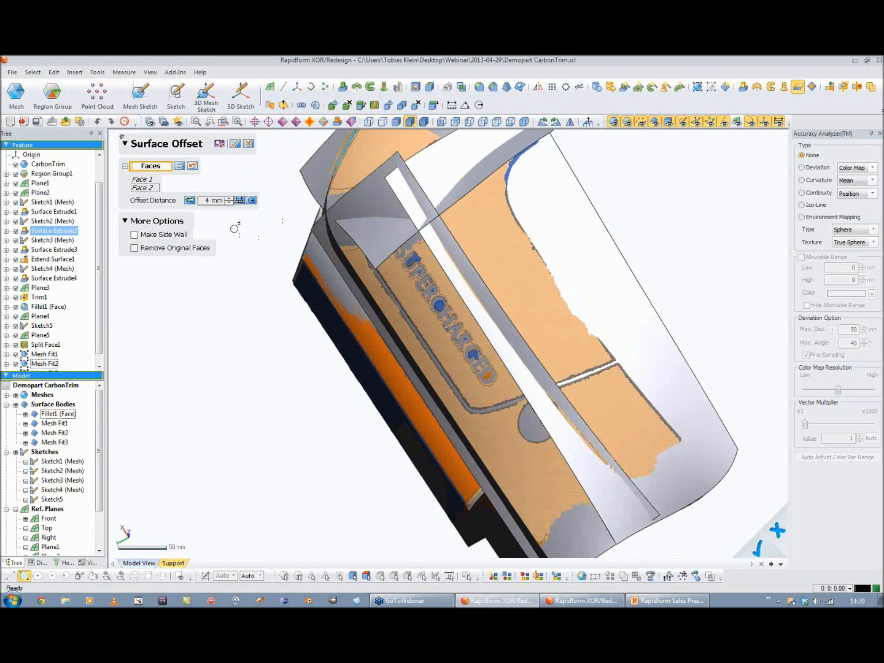
pyautogui.moveTo(369, 423); pyautogui.dragTo(476, 295, button='right')
pyautogui.click(461, 310)
pyautogui.click(442, 300)
pyautogui.moveTo(347, 357)
pyautogui.mouseDown(button='right')
pyautogui.moveTo(335, 363)
pyautogui.moveTo(381, 361)
pyautogui.moveTo(430, 277)
pyautogui.moveTo(286, 330)
pyautogui.moveTo(616, 384)
pyautogui.moveTo(580, 302)
pyautogui.moveTo(563, 331)
pyautogui.moveTo(432, 345)
pyautogui.moveTo(438, 337)
pyautogui.mouseUp(button='right')
pyautogui.scroll(-3, 563, 332)
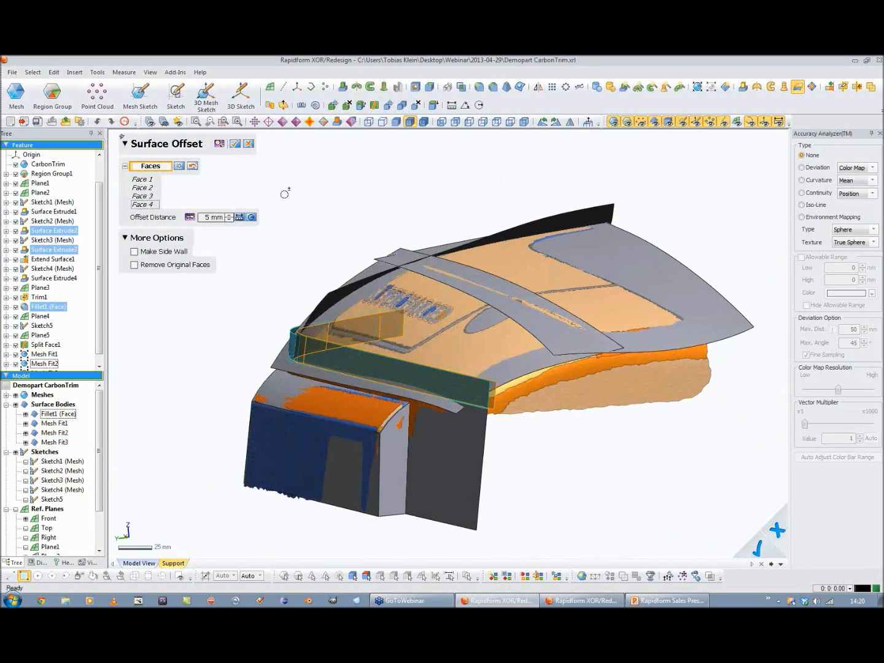
pyautogui.click(237, 145)
# Step: Hide the Fillet1 (Face) surface body and inspect the offset strip against the fitted surfaces
pyautogui.click(25, 414)
pyautogui.moveTo(156, 354)
pyautogui.mouseDown(button='right')
pyautogui.moveTo(416, 410)
pyautogui.moveTo(278, 353)
pyautogui.moveTo(175, 367)
pyautogui.moveTo(309, 396)
pyautogui.moveTo(519, 412)
pyautogui.moveTo(315, 415)
pyautogui.moveTo(508, 367)
pyautogui.moveTo(453, 320)
pyautogui.moveTo(458, 328)
pyautogui.moveTo(423, 260)
pyautogui.moveTo(399, 261)
pyautogui.moveTo(477, 368)
pyautogui.mouseUp(button='right')
pyautogui.scroll(-3, 399, 260)
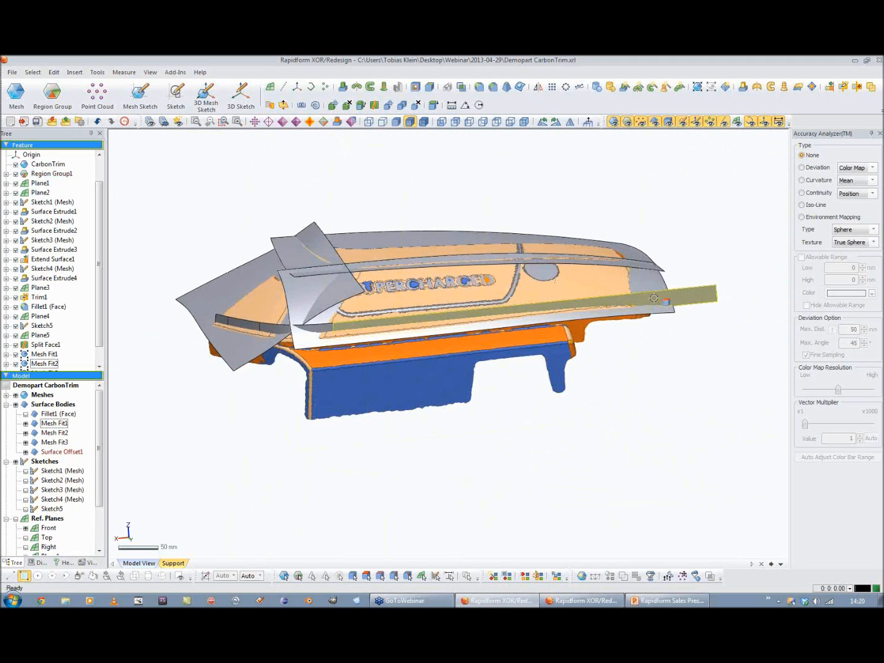
# Step: Split the front fitted surface at its intersection with the offset strip Surface Offset1
pyautogui.click(373, 108)
pyautogui.click(159, 192)
pyautogui.moveTo(324, 367); pyautogui.dragTo(362, 383, button='right')
pyautogui.moveTo(470, 329); pyautogui.dragTo(476, 374, button='right')
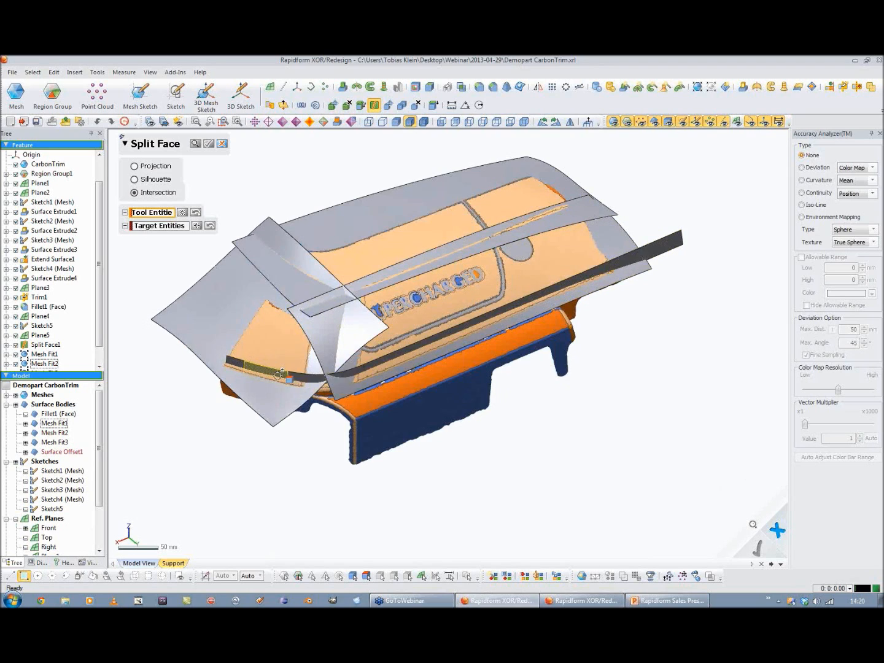
pyautogui.click(273, 365)
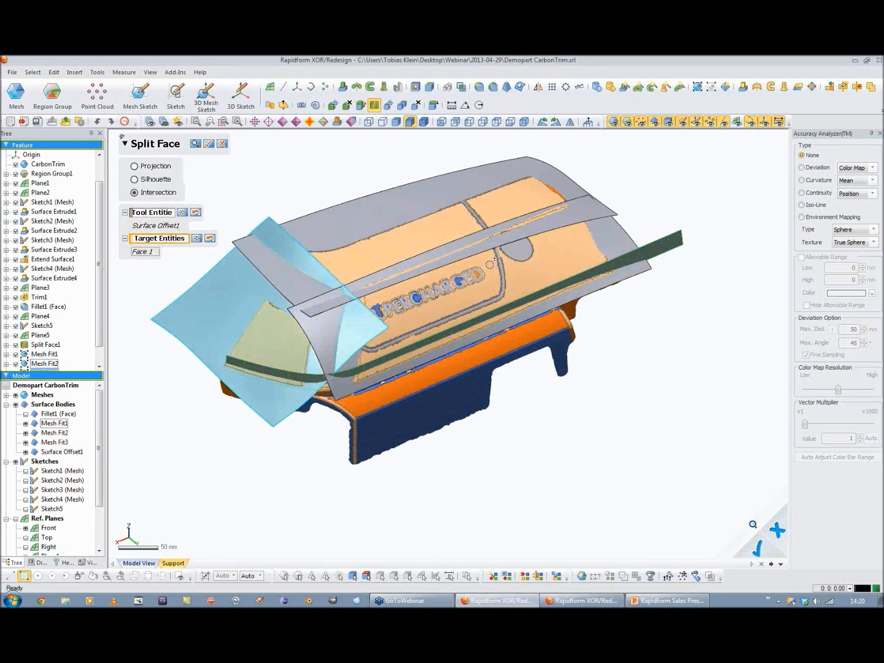
pyautogui.click(210, 143)
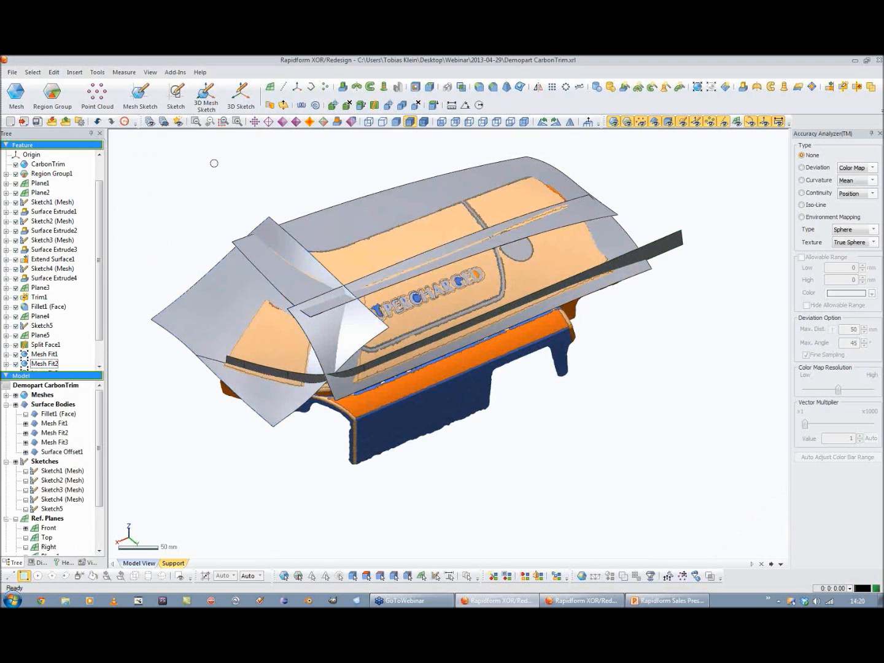
# Step: Split the long side surface Mesh Fit2 at its intersection with Surface Offset1
pyautogui.hotkey('ctrl', 'space')
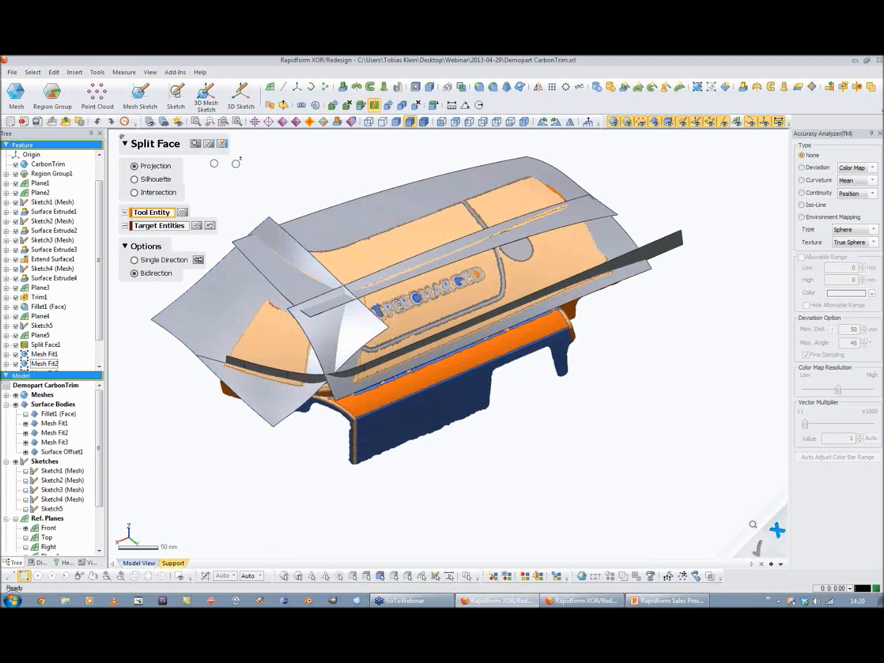
pyautogui.click(135, 191)
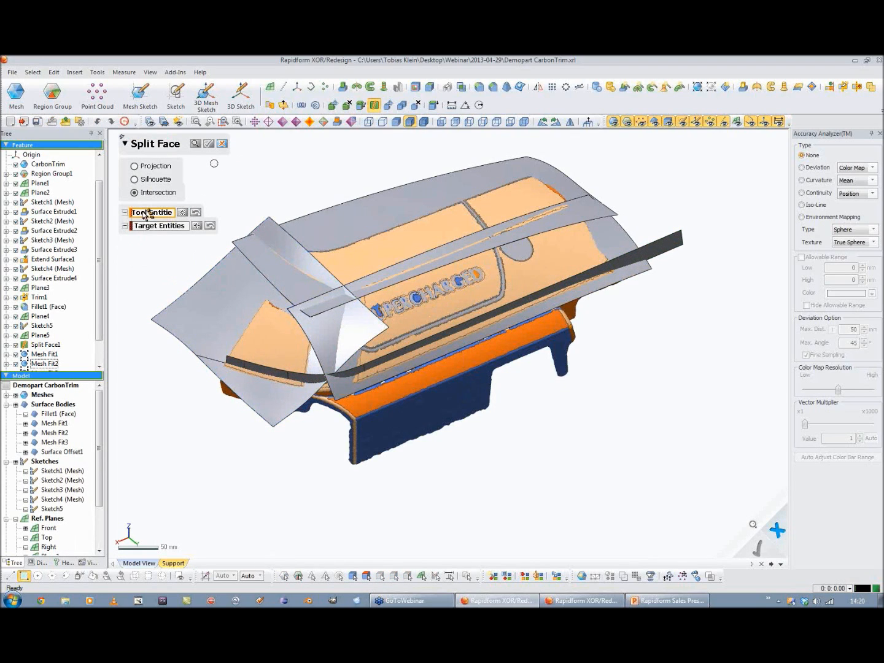
pyautogui.click(421, 338)
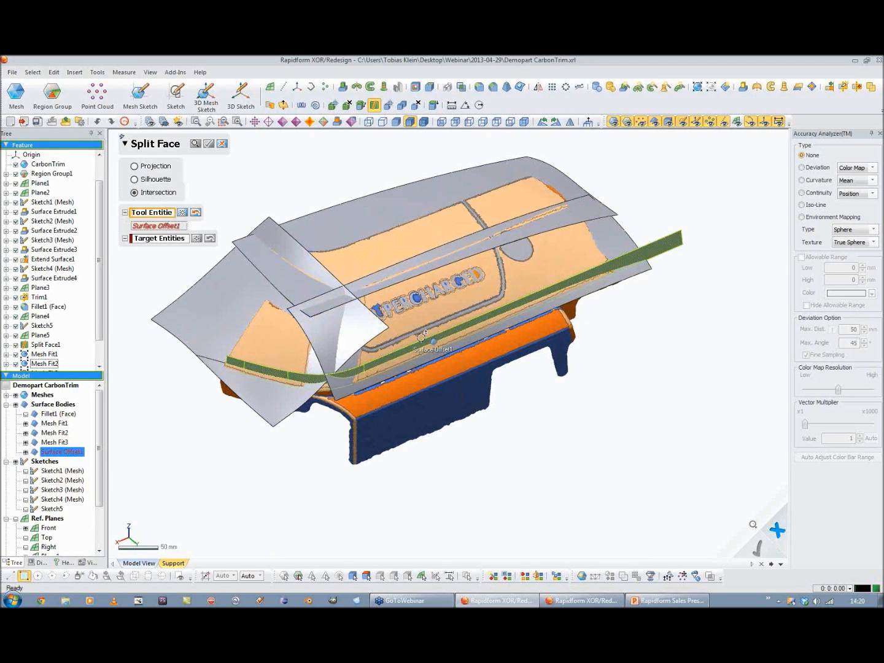
pyautogui.click(161, 240)
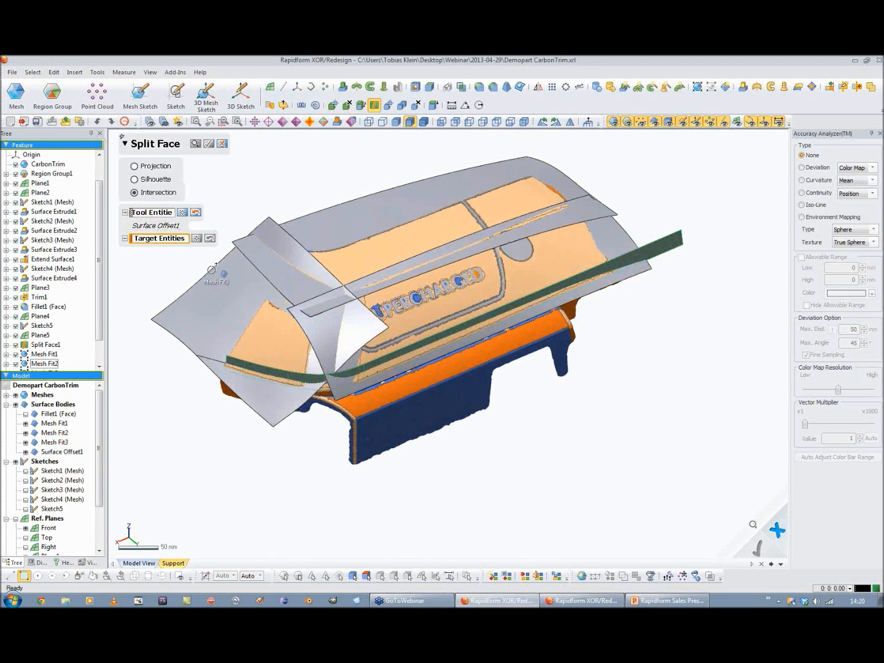
pyautogui.click(606, 240)
pyautogui.click(209, 144)
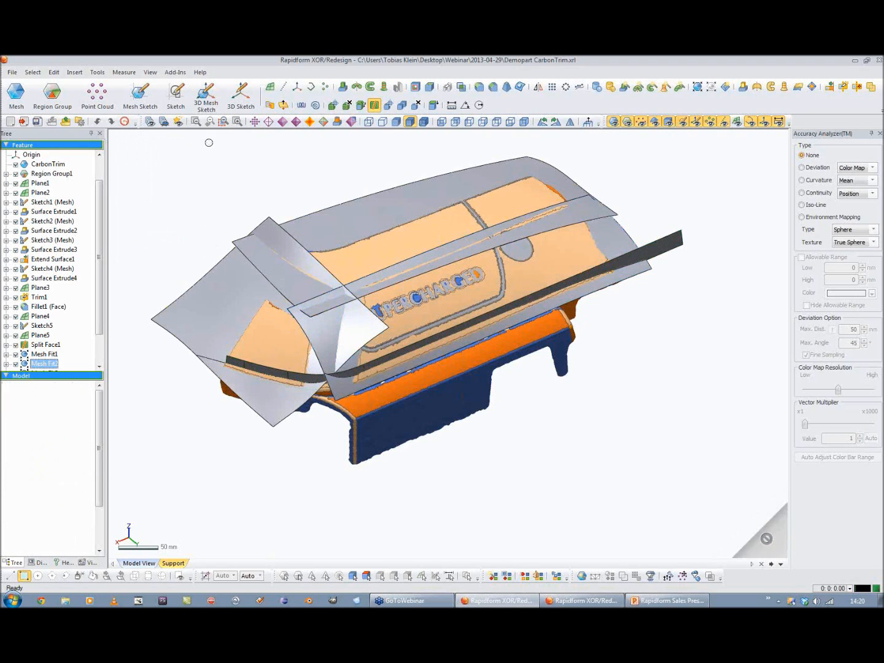
# Step: Hide the Surface Offset1 body and the mesh so only the fitted surfaces are shown
pyautogui.moveTo(208, 163); pyautogui.dragTo(361, 381, button='right')
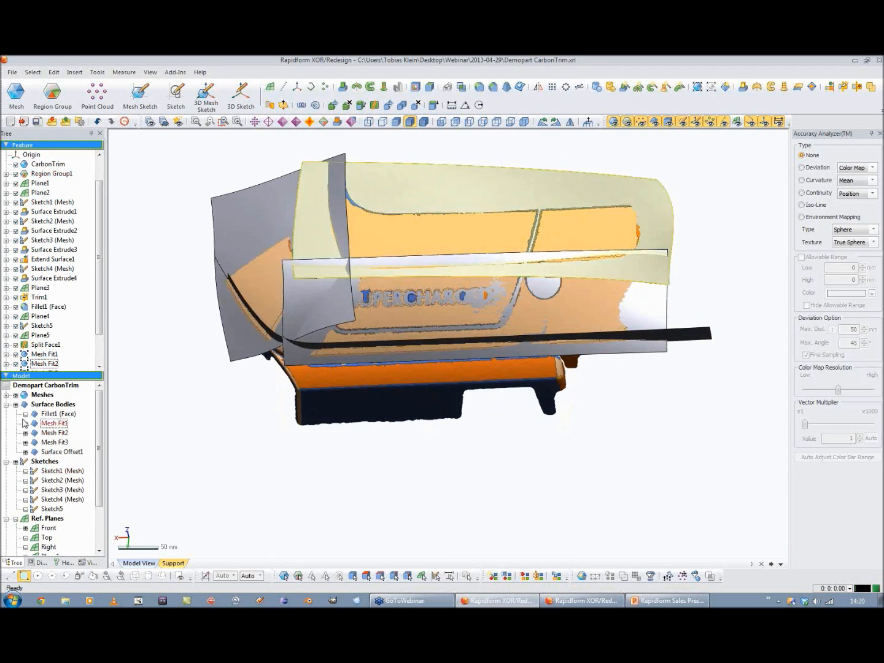
pyautogui.click(26, 452)
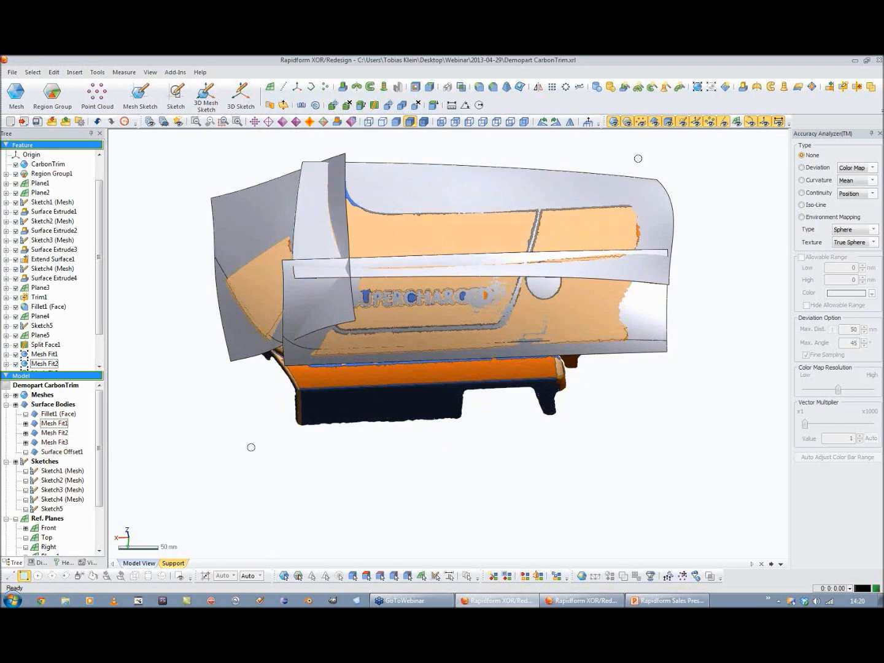
pyautogui.click(613, 122)
pyautogui.moveTo(534, 288); pyautogui.dragTo(406, 381, button='right')
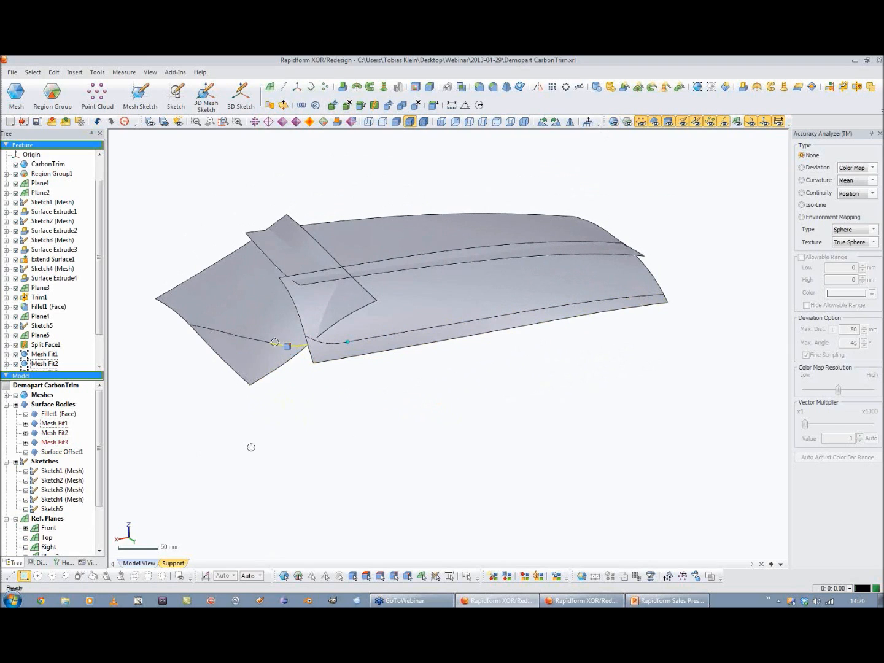
# Step: Examine the split lines at the front corner against the temporarily shown Fillet1 (Face) body and hide that body again
pyautogui.moveTo(347, 396); pyautogui.dragTo(511, 384, button='right')
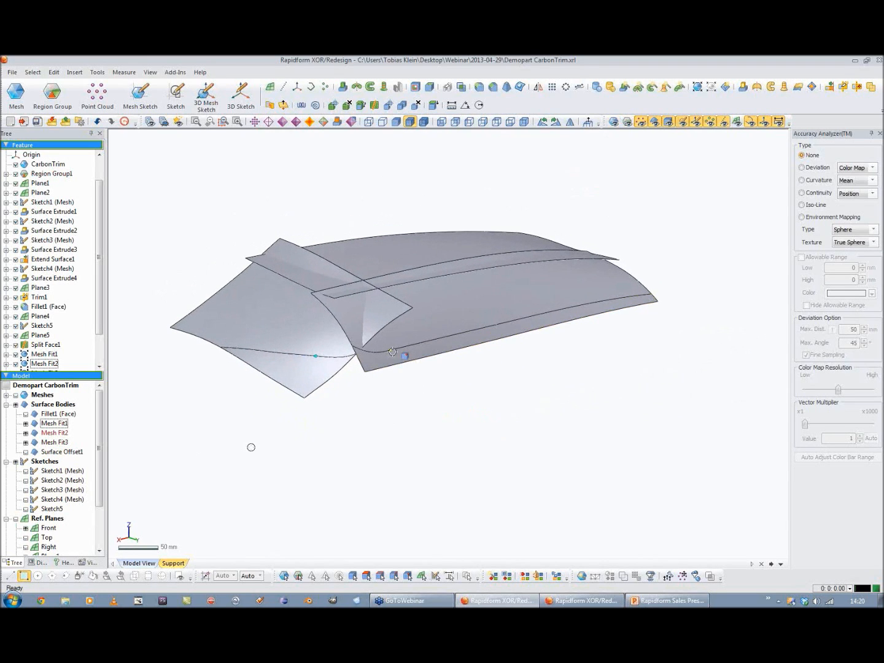
pyautogui.scroll(5, 394, 389)
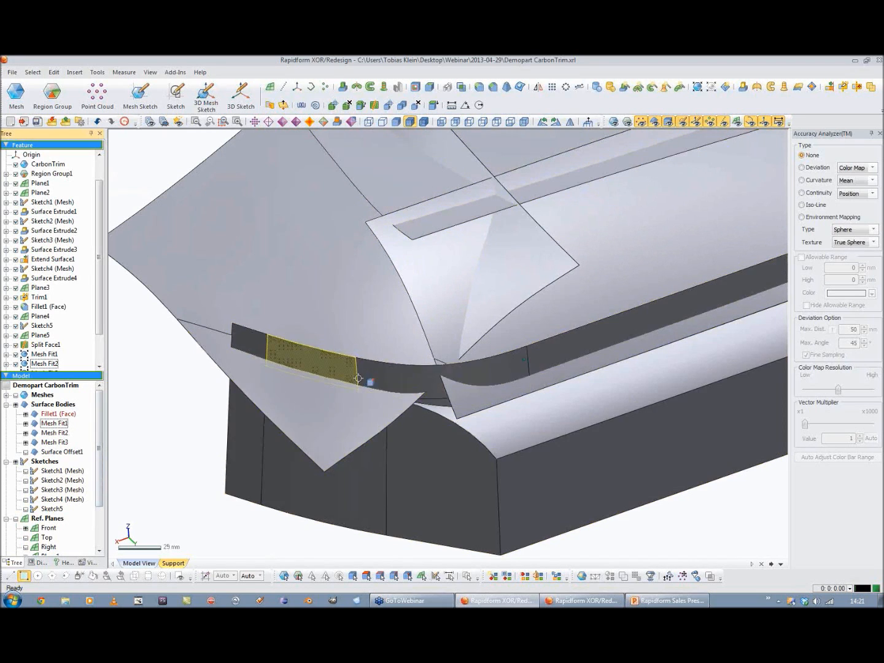
pyautogui.moveTo(437, 377)
pyautogui.mouseDown(button='right')
pyautogui.moveTo(466, 288)
pyautogui.moveTo(452, 375)
pyautogui.mouseUp(button='right')
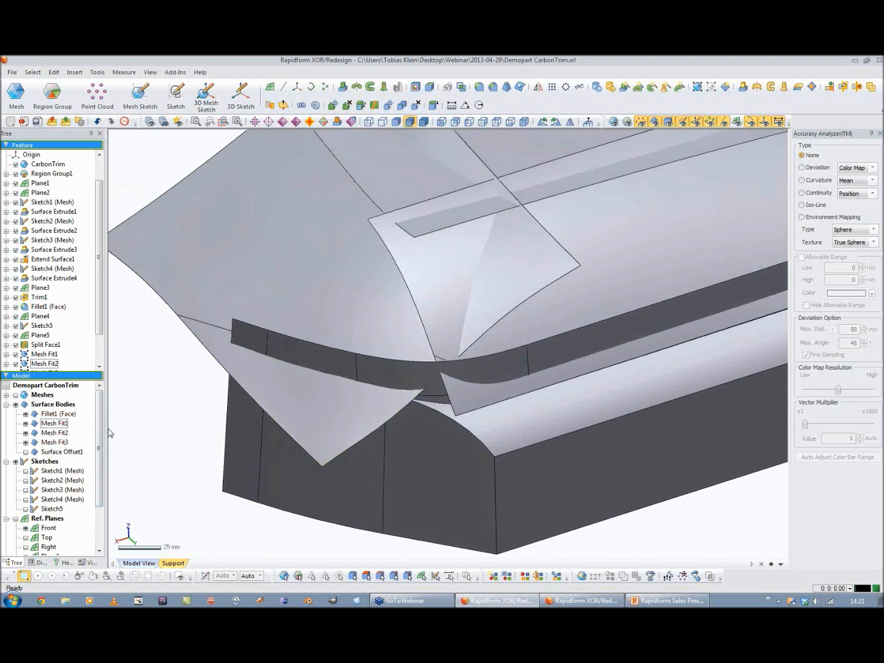
pyautogui.click(25, 415)
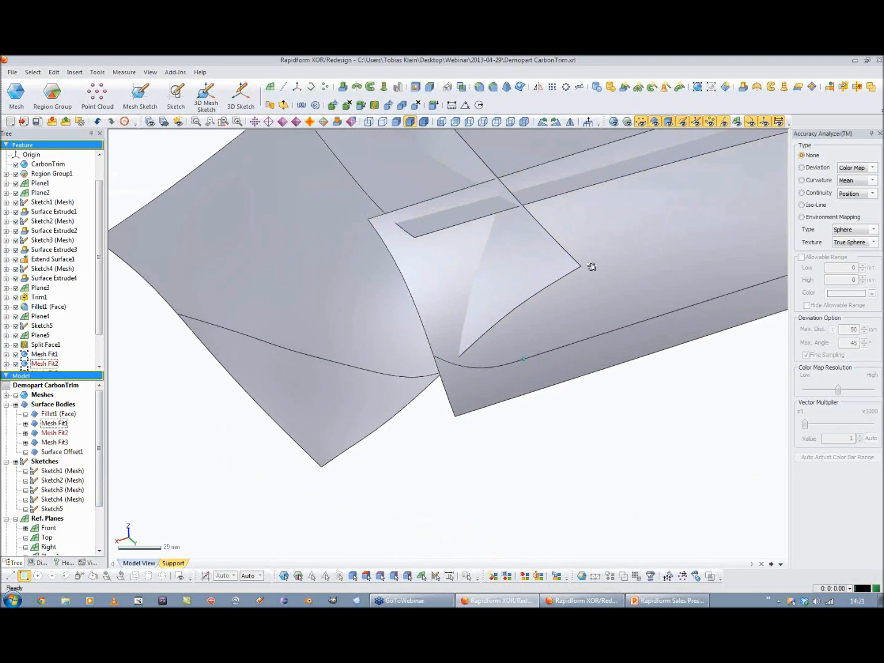
pyautogui.moveTo(591, 267)
pyautogui.mouseDown(button='right')
pyautogui.moveTo(601, 342)
pyautogui.moveTo(528, 304)
pyautogui.moveTo(398, 336)
pyautogui.moveTo(331, 301)
pyautogui.moveTo(389, 341)
pyautogui.moveTo(355, 344)
pyautogui.mouseUp(button='right')
pyautogui.scroll(-3, 331, 301)
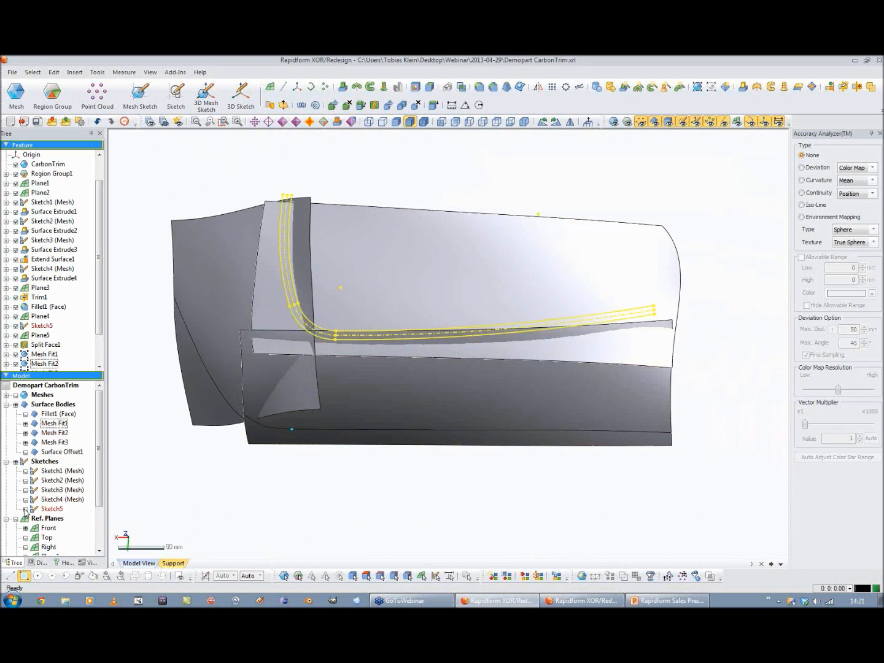
# Step: Show Sketch5 and try to split the upper surface Mesh Fit1 by projecting the sketch's inner curve chain onto it
pyautogui.moveTo(358, 408)
pyautogui.mouseDown(button='right')
pyautogui.moveTo(422, 369)
pyautogui.moveTo(452, 380)
pyautogui.moveTo(451, 422)
pyautogui.moveTo(435, 415)
pyautogui.moveTo(449, 411)
pyautogui.mouseUp(button='right')
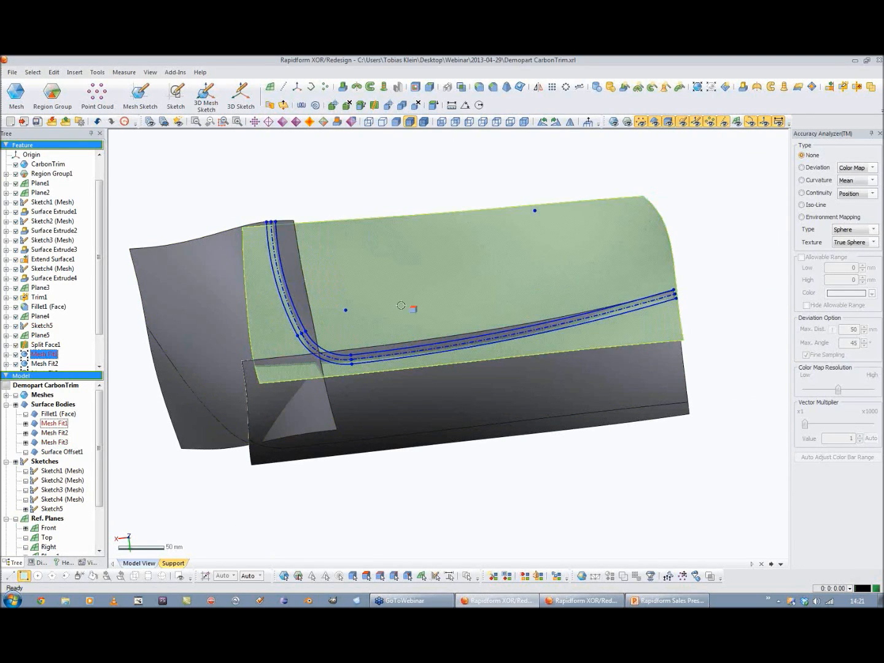
pyautogui.click(416, 251)
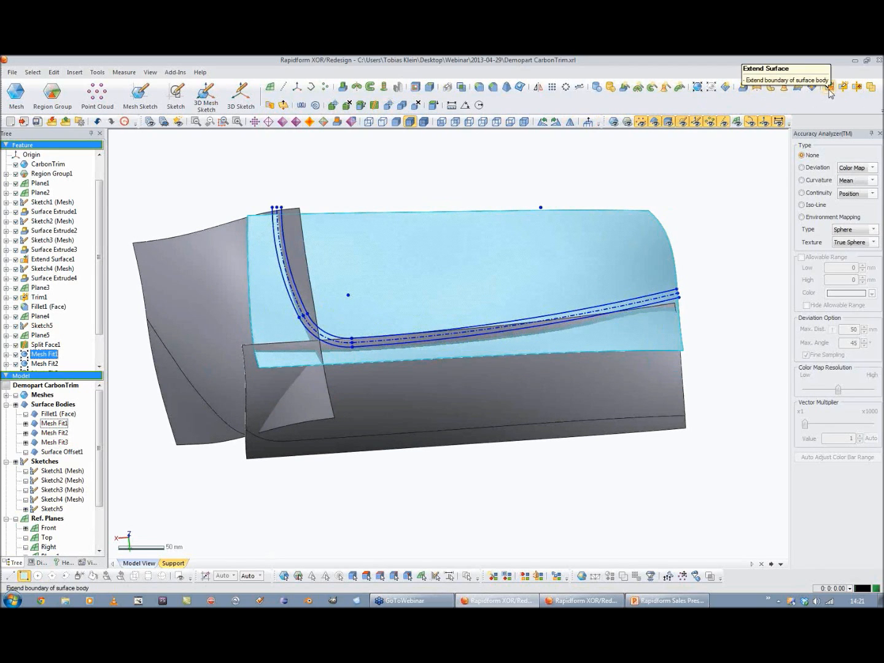
pyautogui.click(374, 105)
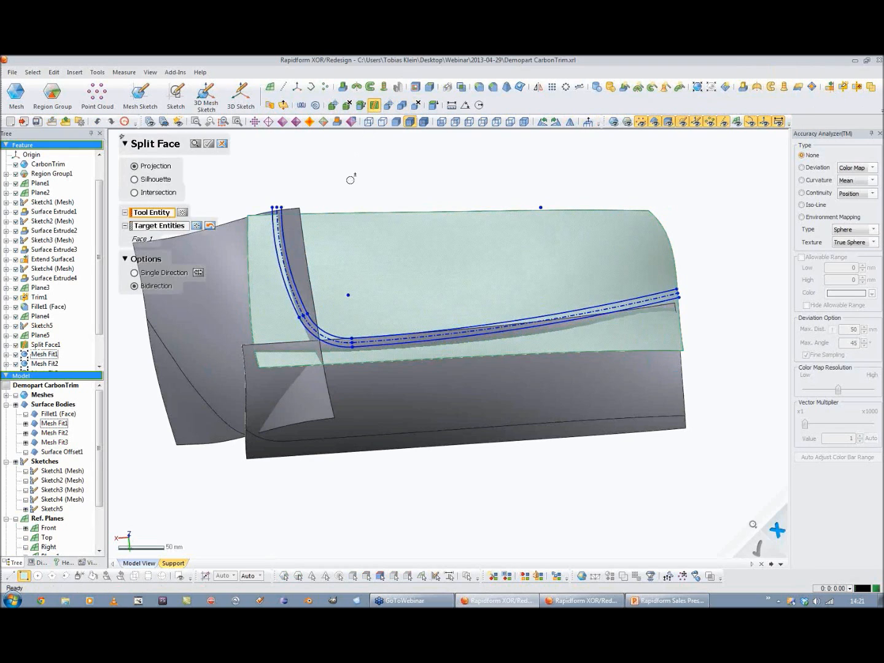
pyautogui.click(280, 233)
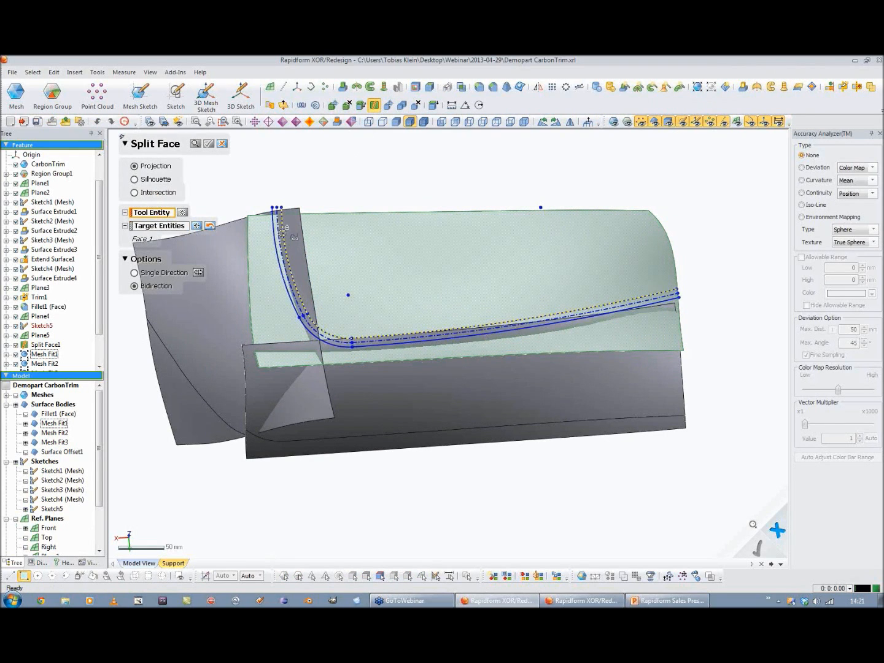
pyautogui.click(167, 238)
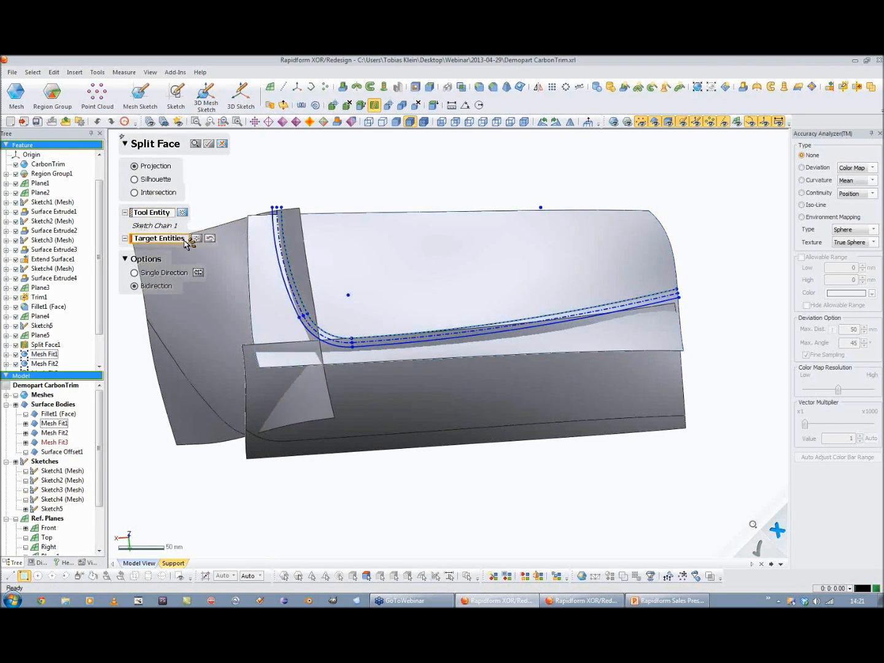
pyautogui.click(197, 145)
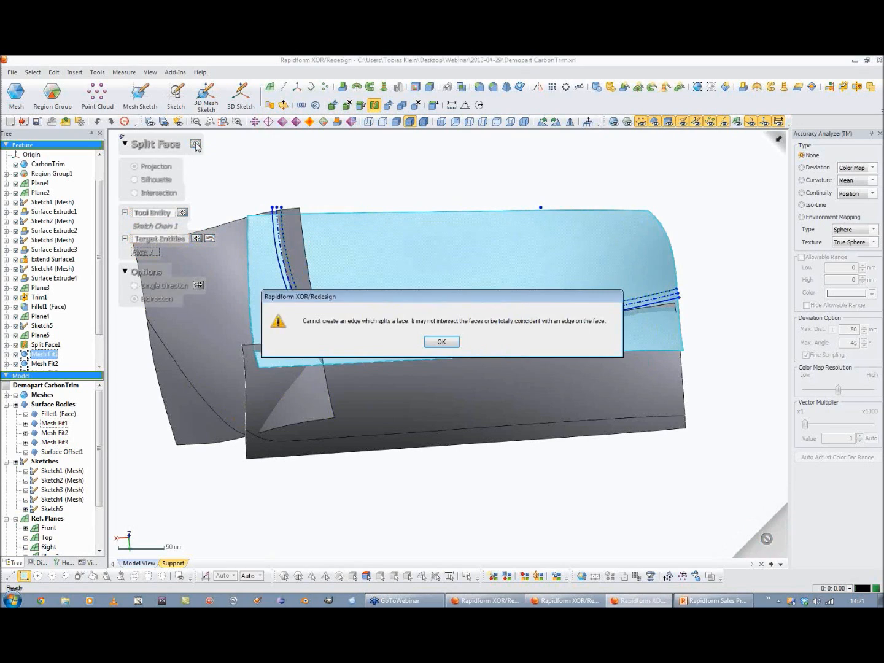
pyautogui.click(442, 342)
pyautogui.click(222, 144)
pyautogui.click(462, 342)
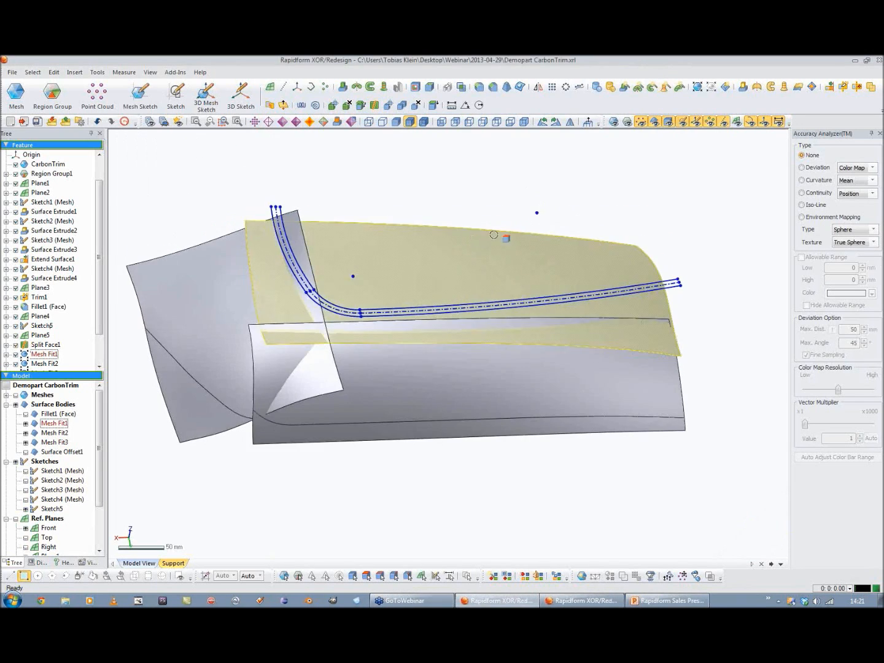
# Step: Surface-extrude the inner curve chain of Sketch5 downward through the upper fitted surface by 61.6171 mm
pyautogui.click(744, 86)
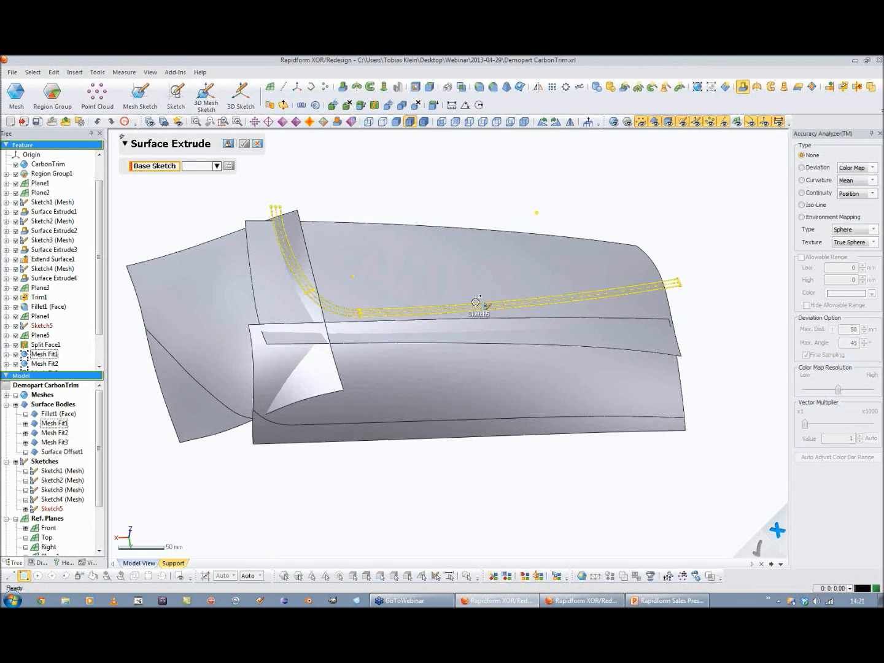
pyautogui.click(479, 305)
pyautogui.click(176, 180)
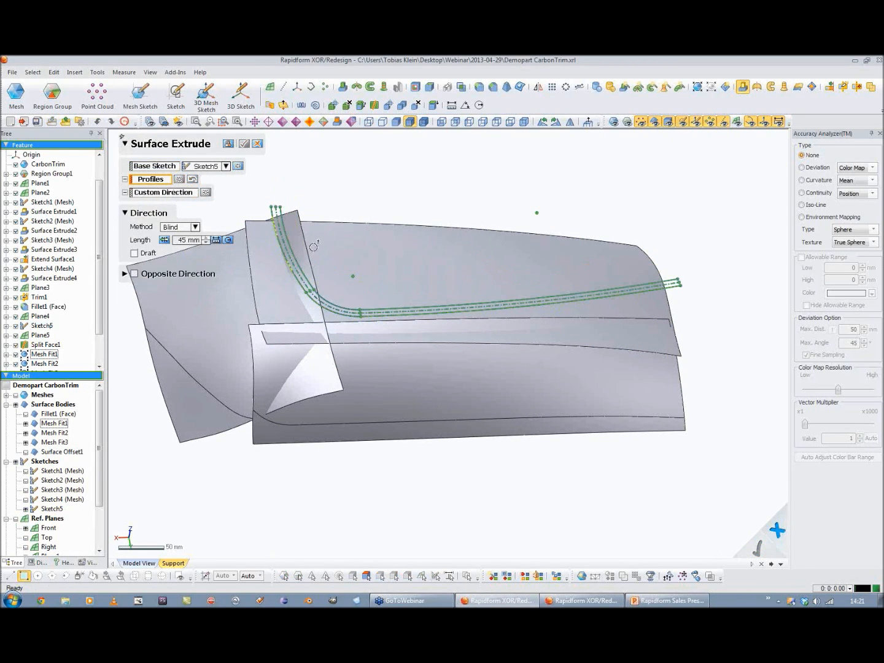
pyautogui.click(290, 242)
pyautogui.moveTo(369, 218); pyautogui.dragTo(326, 132, button='right')
pyautogui.moveTo(489, 234); pyautogui.dragTo(472, 339)
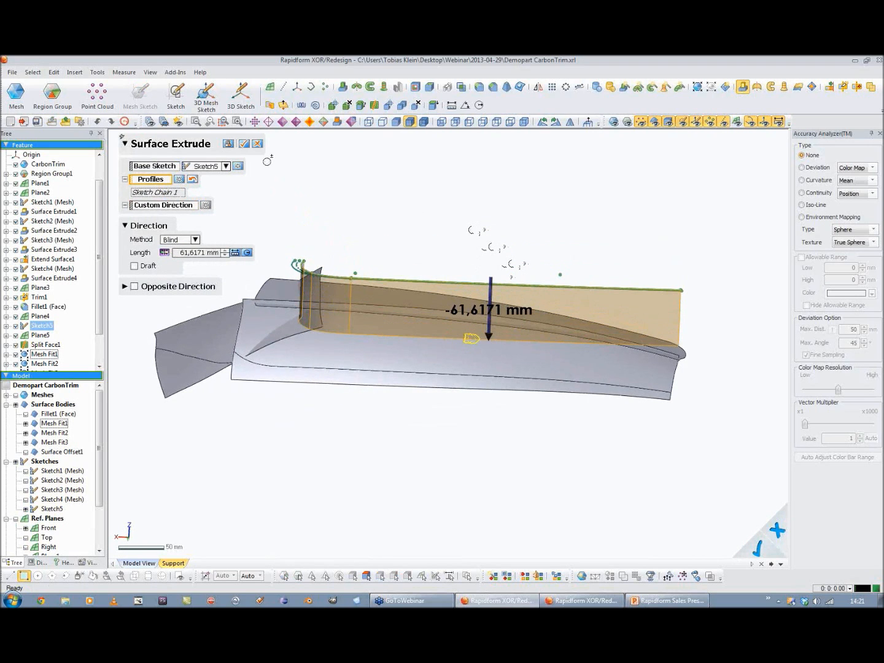
pyautogui.click(245, 144)
# Step: Trim Mesh Fit1 with the extruded surface Surface Extrude5, keeping the large region inside the curve
pyautogui.moveTo(460, 270); pyautogui.dragTo(434, 302, button='right')
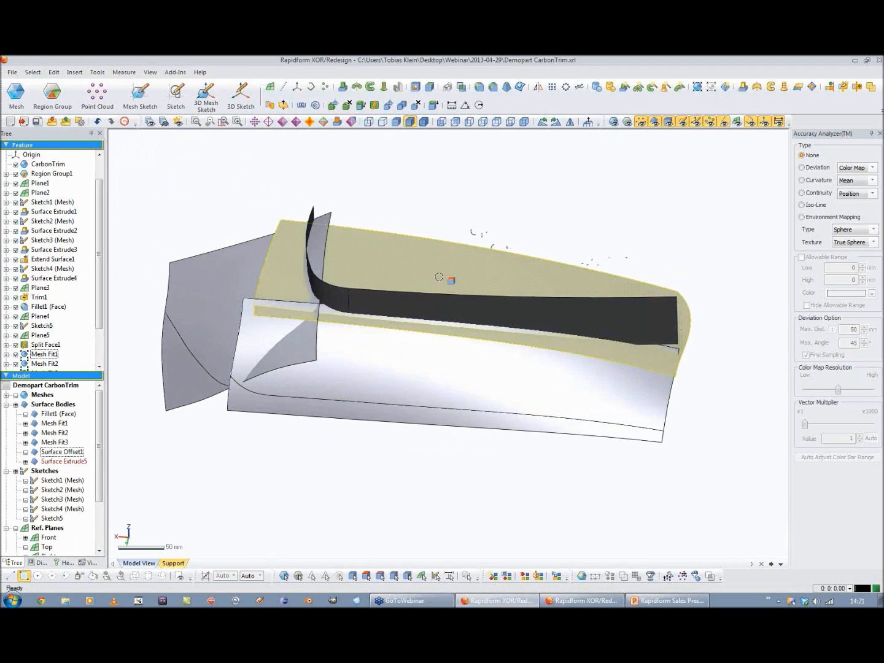
pyautogui.click(843, 87)
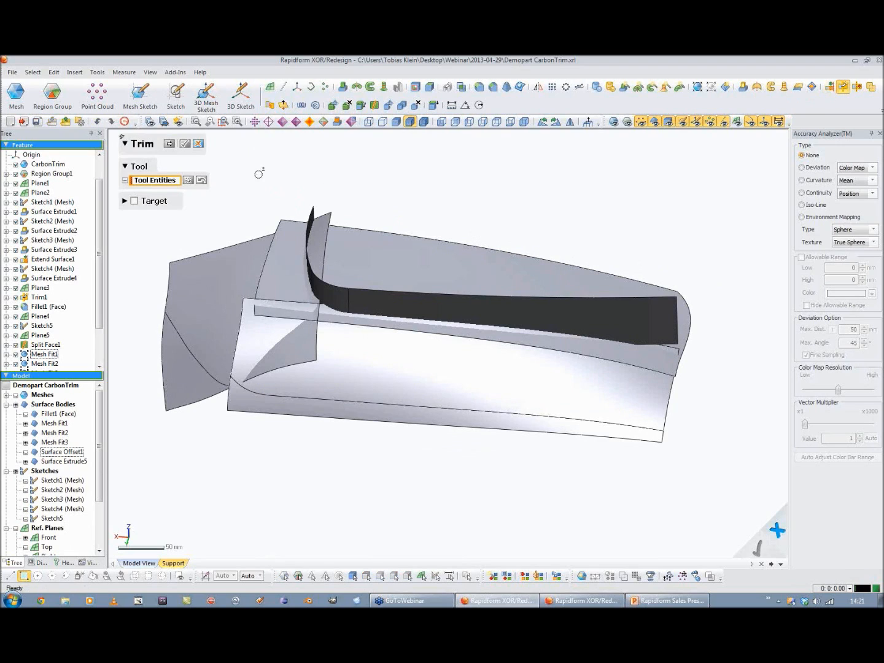
pyautogui.click(311, 214)
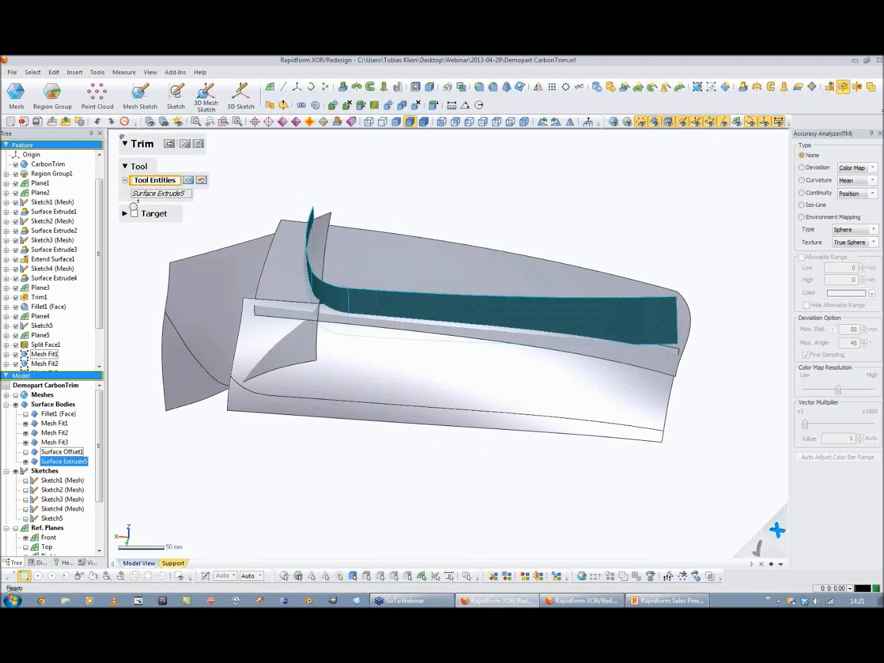
pyautogui.click(135, 213)
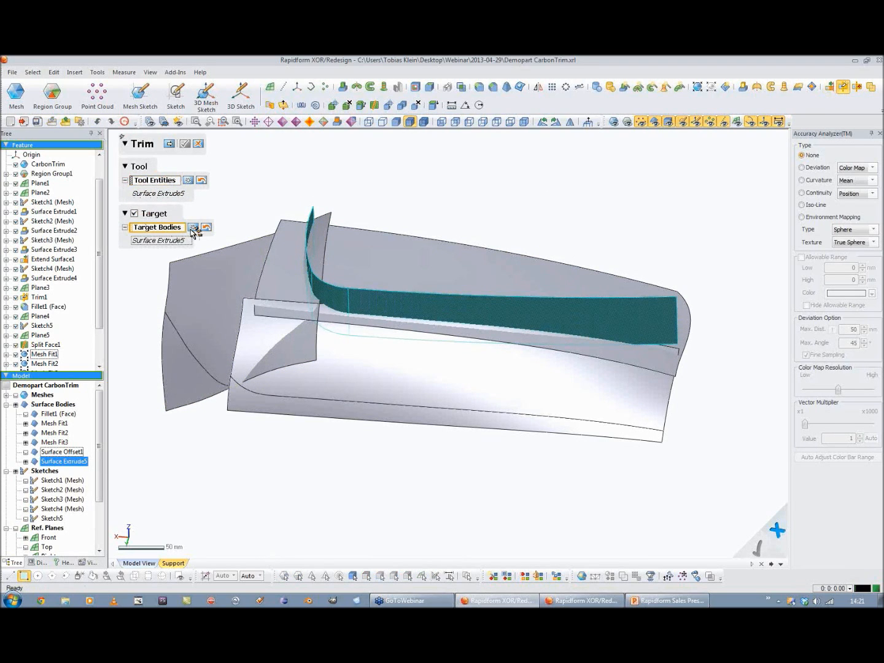
pyautogui.click(362, 237)
pyautogui.click(170, 145)
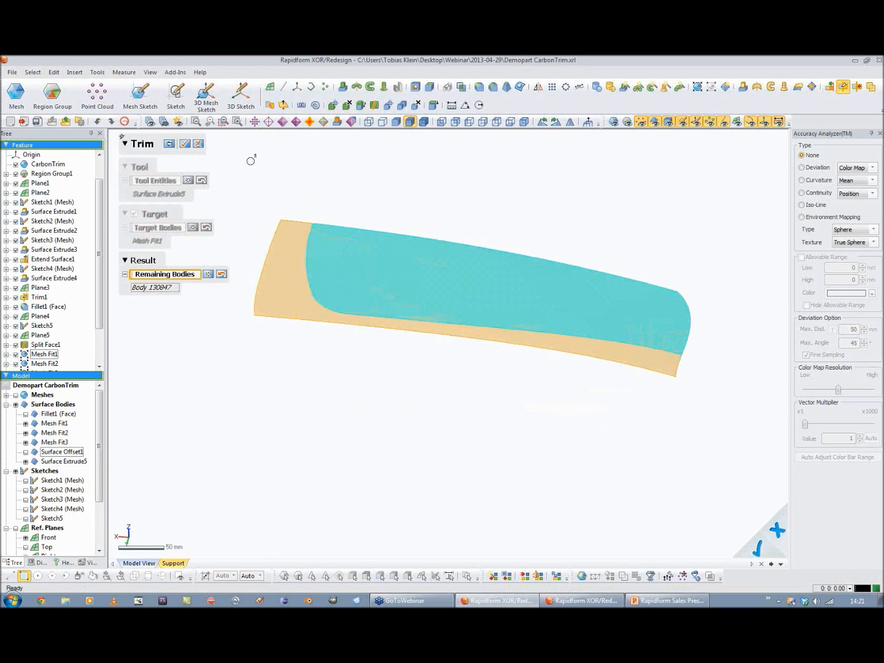
pyautogui.click(185, 145)
# Step: Hide the Surface Extrude5 body and surface-extrude only the outer curve chain of Sketch5 by 95 mm downward through the fitted surfaces
pyautogui.moveTo(383, 174); pyautogui.dragTo(413, 231, button='right')
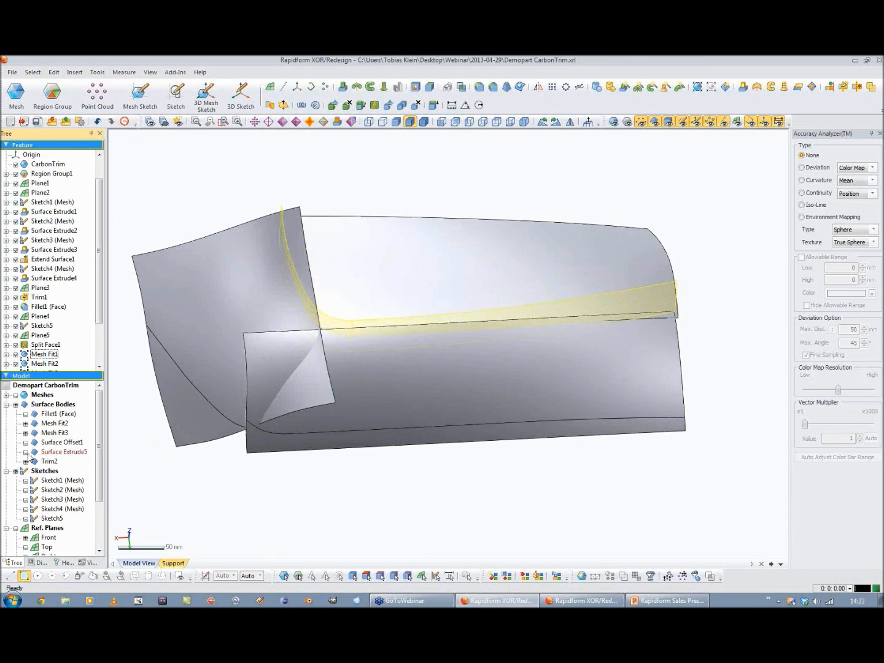
pyautogui.moveTo(334, 444); pyautogui.dragTo(472, 374, button='right')
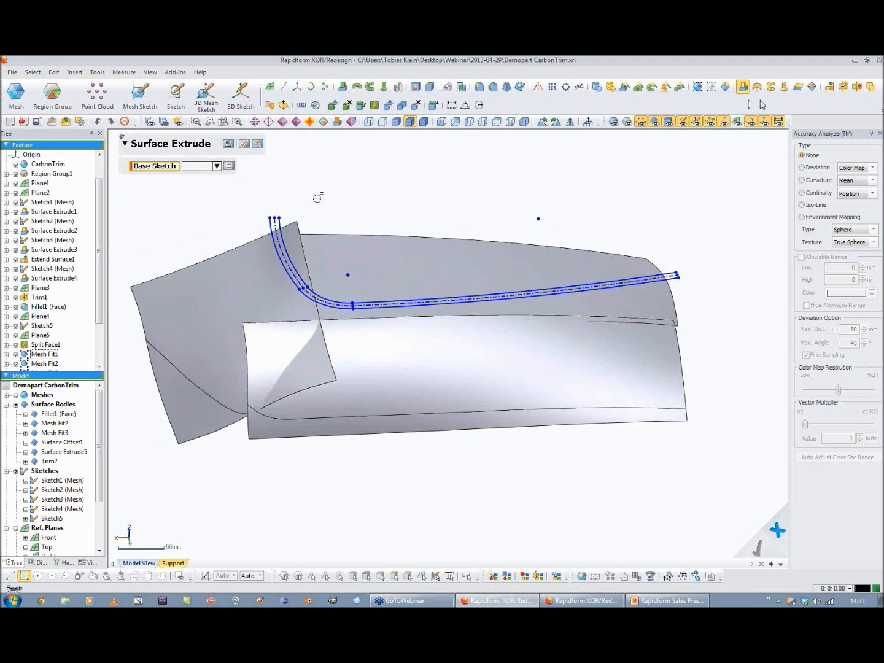
pyautogui.click(273, 229)
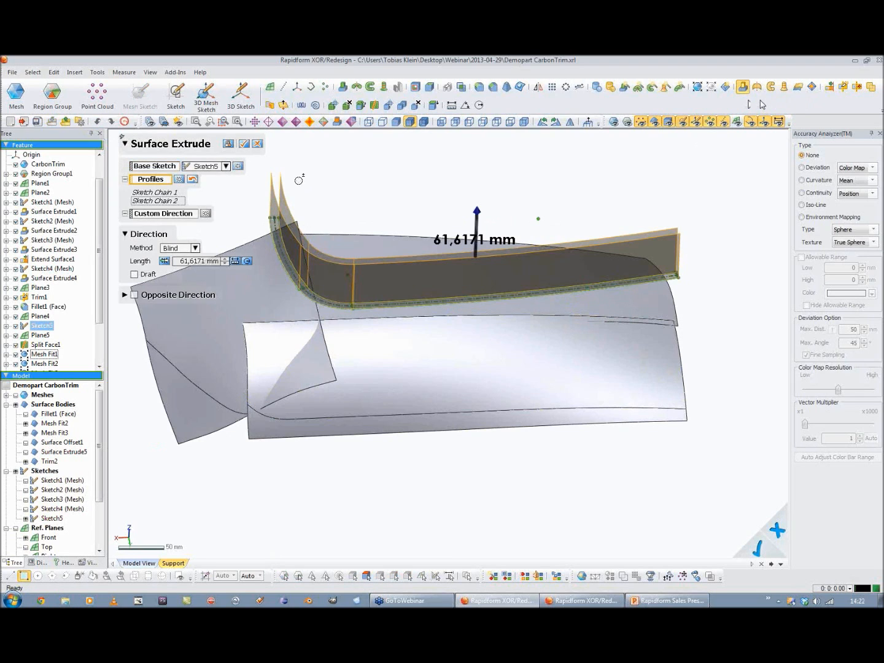
pyautogui.click(180, 179)
pyautogui.click(277, 221)
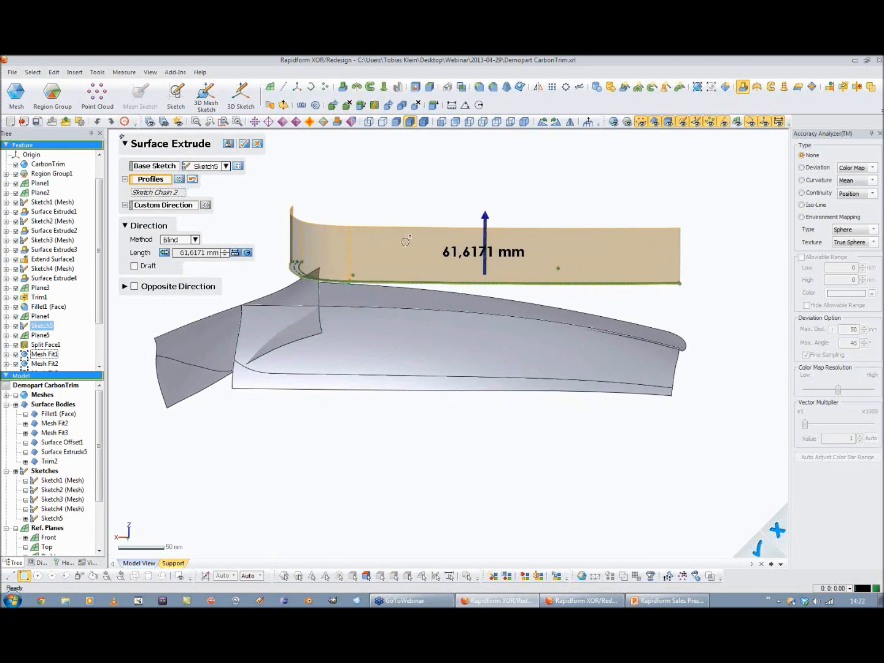
pyautogui.moveTo(485, 216); pyautogui.dragTo(455, 340)
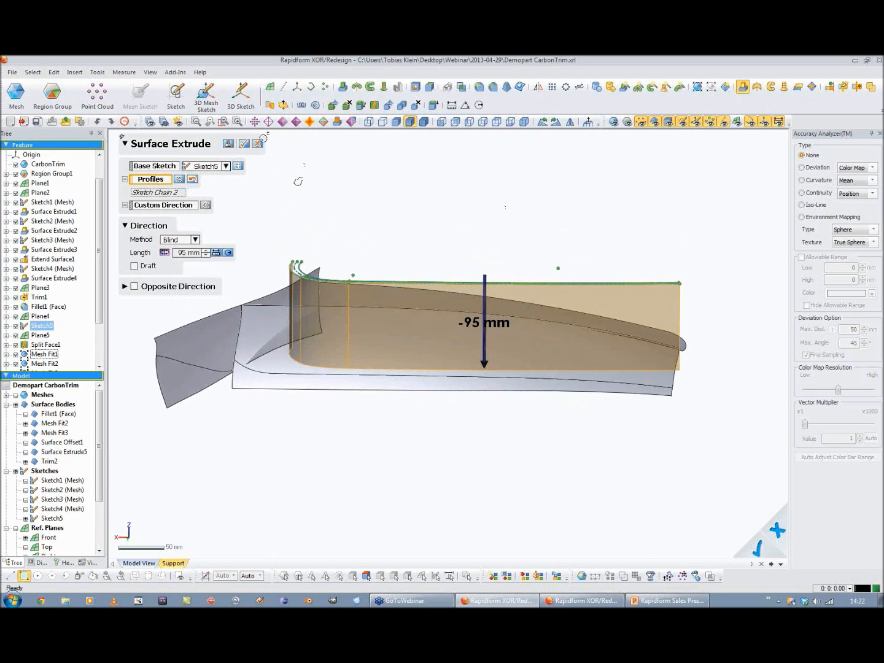
pyautogui.click(245, 144)
# Step: Trim Mesh Fit2 and Mesh Fit3 with Surface Extrude6, keeping their large outer regions, and hide the extruded tool surface
pyautogui.moveTo(429, 182); pyautogui.dragTo(473, 372, button='right')
pyautogui.click(843, 88)
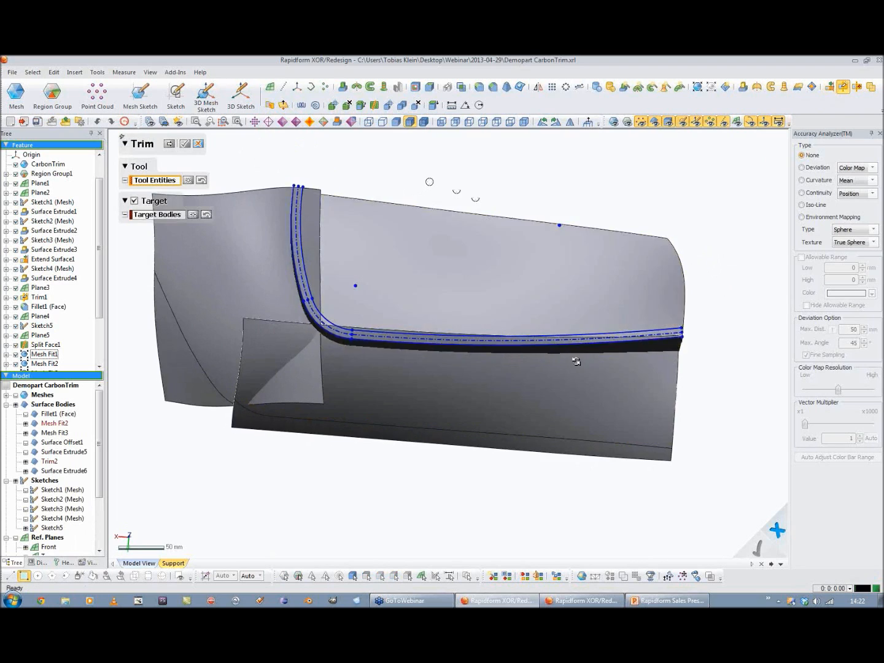
pyautogui.moveTo(467, 289); pyautogui.dragTo(452, 326, button='right')
pyautogui.click(270, 298)
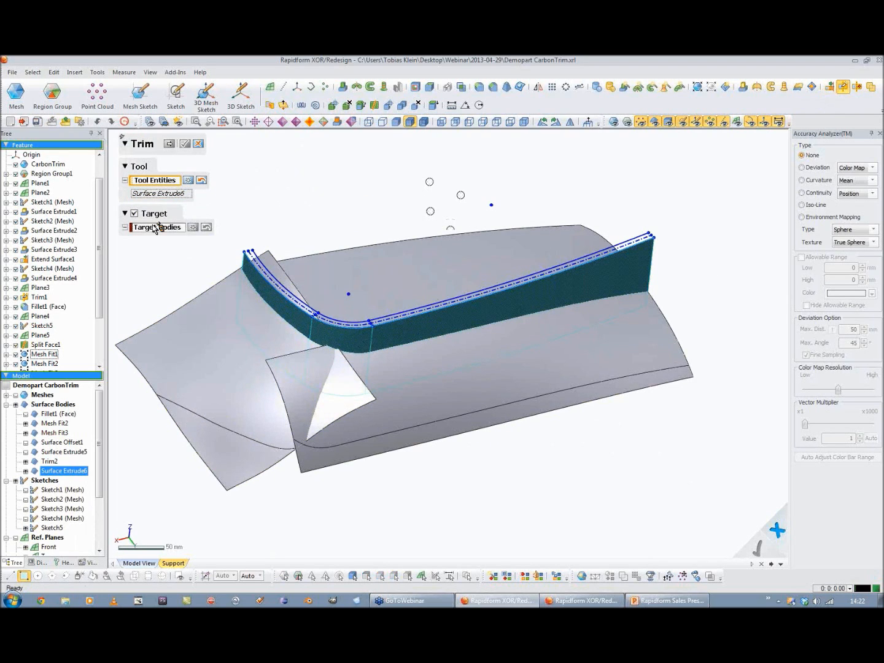
pyautogui.click(154, 224)
pyautogui.click(234, 312)
pyautogui.click(421, 421)
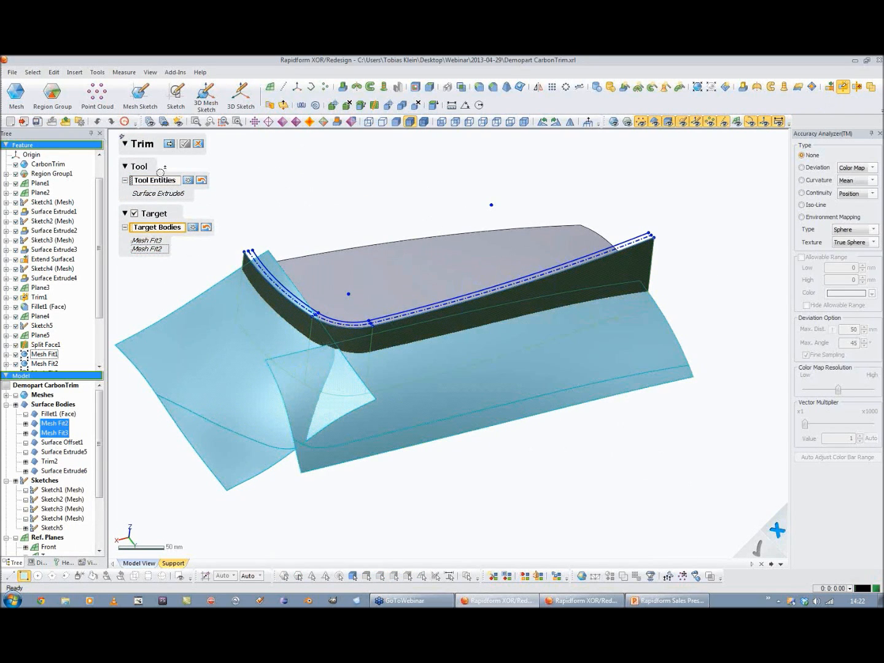
pyautogui.click(172, 145)
pyautogui.click(245, 310)
pyautogui.click(391, 355)
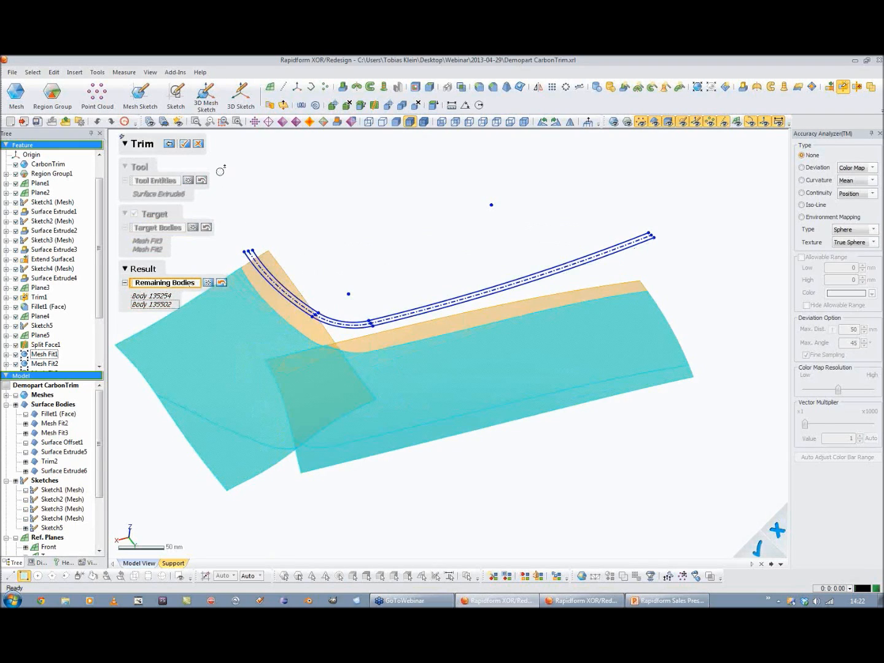
pyautogui.click(183, 144)
pyautogui.click(25, 452)
# Step: Examine the three trimmed surfaces and the edges along the gap between them from several angles
pyautogui.moveTo(358, 263)
pyautogui.mouseDown(button='right')
pyautogui.moveTo(380, 457)
pyautogui.moveTo(406, 383)
pyautogui.moveTo(393, 331)
pyautogui.moveTo(280, 356)
pyautogui.moveTo(514, 334)
pyautogui.moveTo(348, 298)
pyautogui.mouseUp(button='right')
pyautogui.click(240, 302)
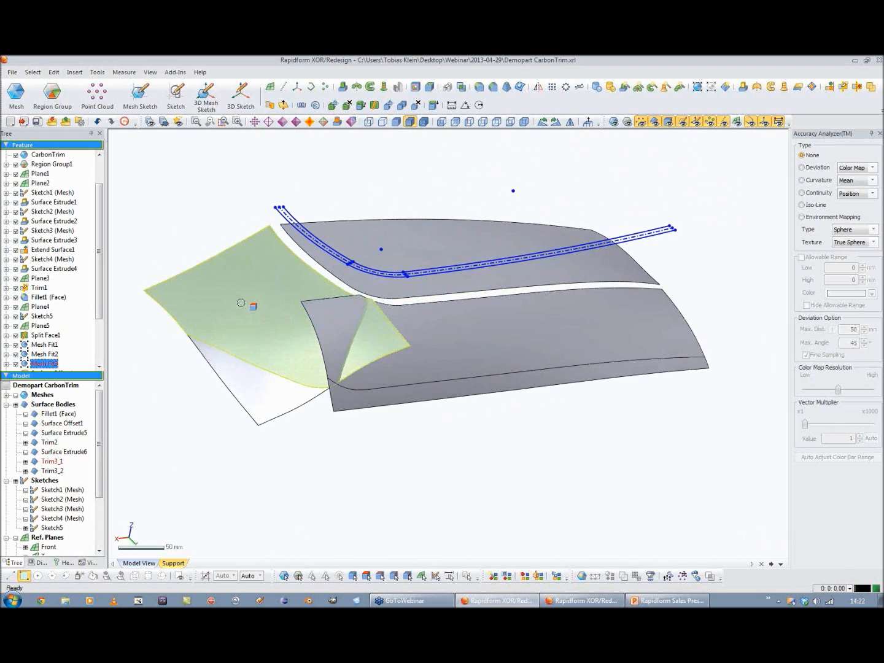
pyautogui.click(472, 325)
pyautogui.moveTo(472, 326); pyautogui.dragTo(298, 241, button='right')
pyautogui.click(404, 261)
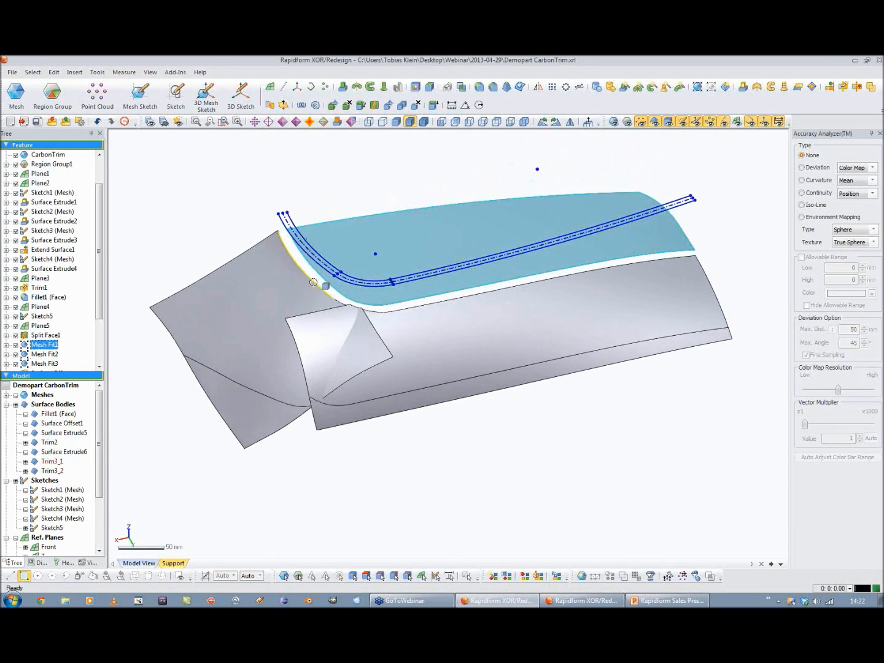
pyautogui.moveTo(702, 268); pyautogui.dragTo(342, 299, button='right')
pyautogui.click(341, 295)
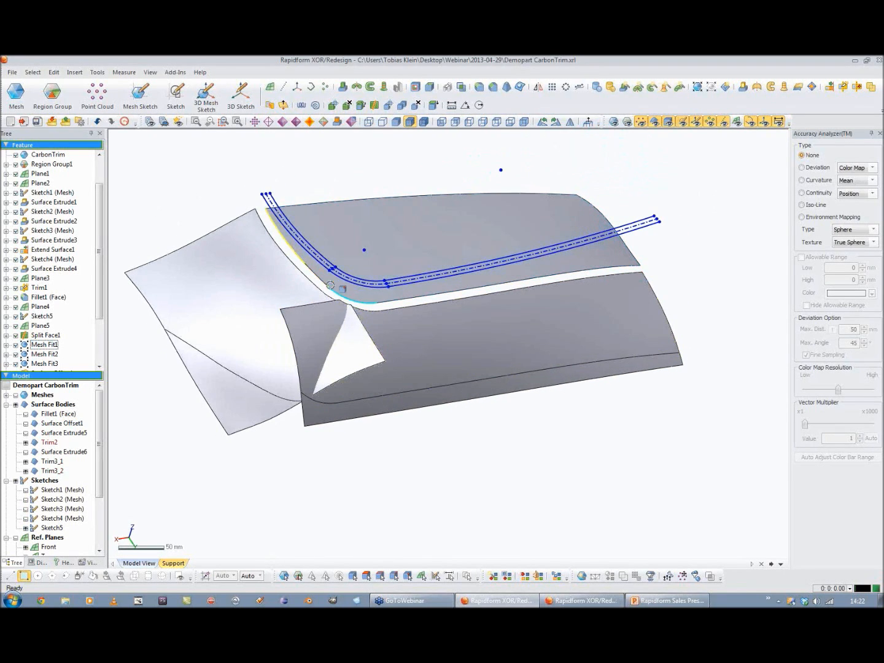
pyautogui.moveTo(303, 406)
pyautogui.mouseDown(button='right')
pyautogui.moveTo(298, 417)
pyautogui.moveTo(317, 386)
pyautogui.mouseUp(button='right')
# Step: Open Sketch5 and show the Fillet1 (Face) body to compare the sketched corner with the surfaces below, leaving the sketch unchanged
pyautogui.doubleClick(372, 274)
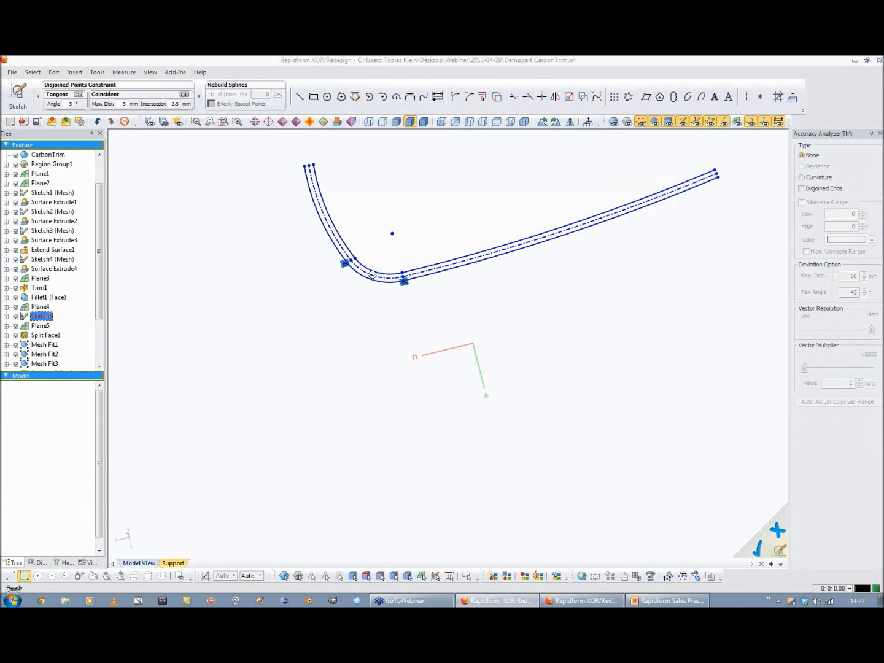
pyautogui.click(26, 434)
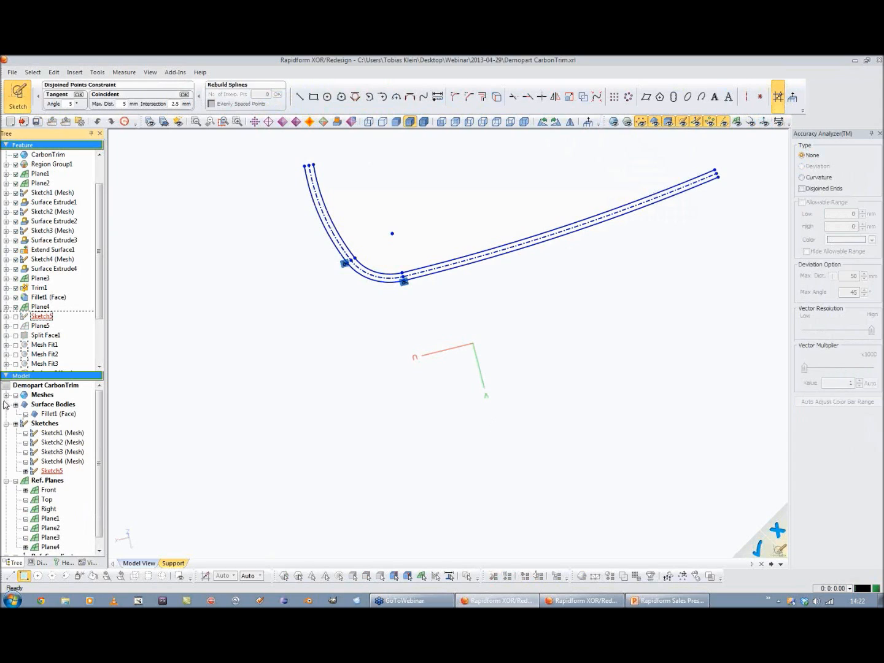
pyautogui.click(25, 416)
pyautogui.moveTo(334, 466); pyautogui.dragTo(395, 368, button='right')
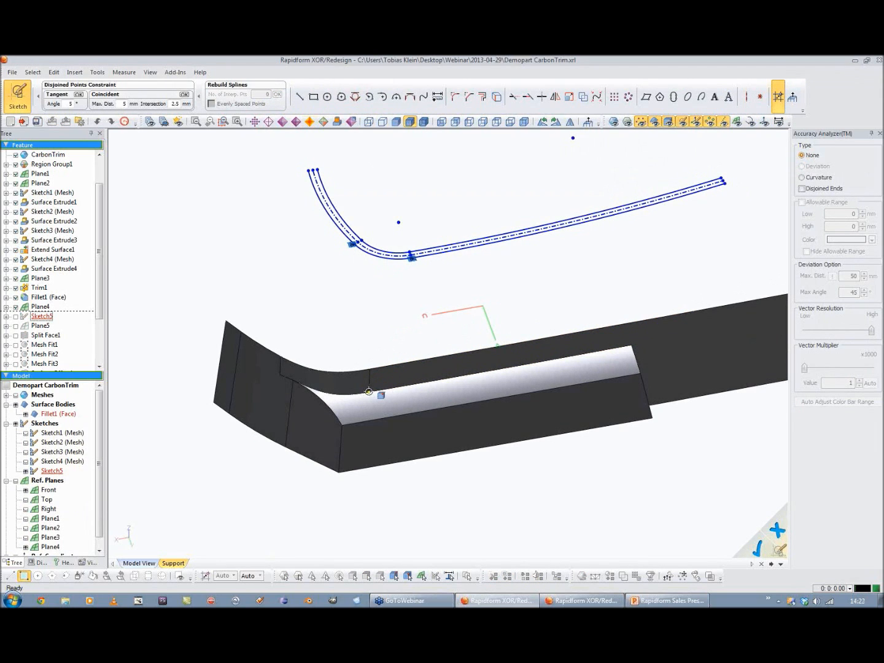
pyautogui.click(18, 96)
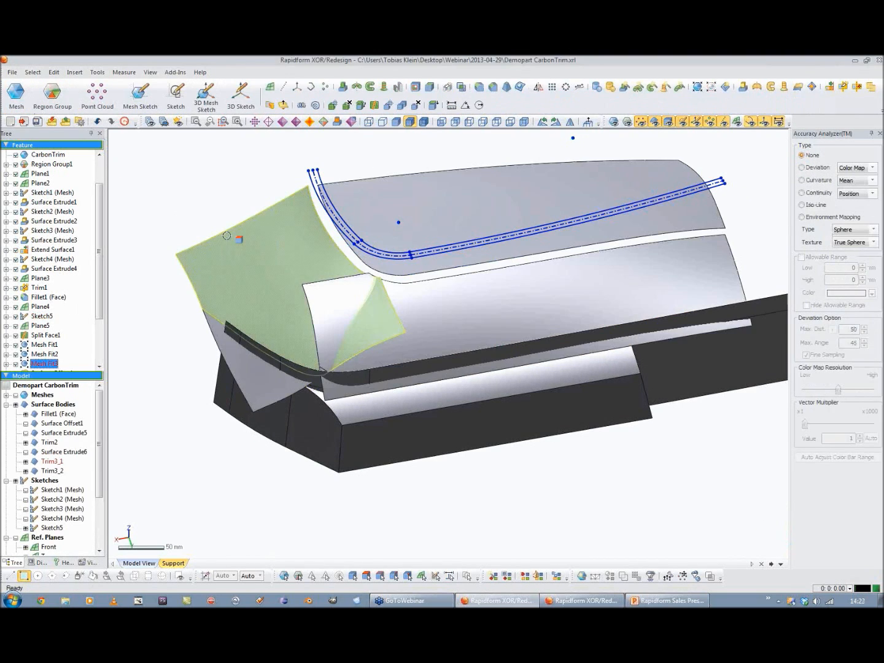
pyautogui.moveTo(98, 316); pyautogui.dragTo(105, 364)
pyautogui.click(172, 400)
pyautogui.moveTo(432, 412); pyautogui.dragTo(474, 360, button='right')
# Step: Hide Sketch5 and the Fillet1 (Face) body so only the trimmed surfaces are displayed
pyautogui.click(26, 528)
pyautogui.moveTo(414, 264); pyautogui.dragTo(416, 320, button='right')
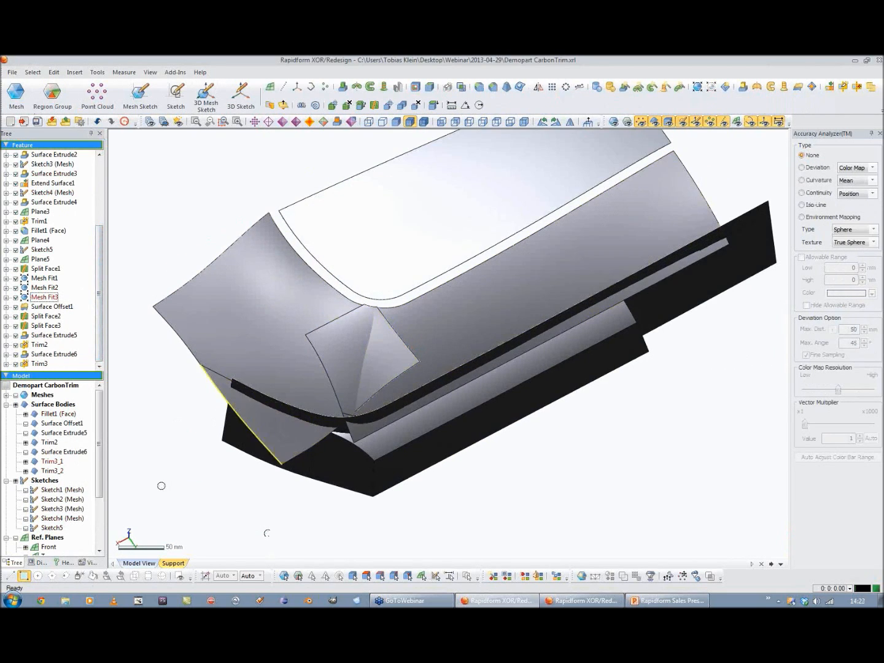
pyautogui.click(25, 414)
pyautogui.moveTo(438, 486)
pyautogui.mouseDown(button='right')
pyautogui.moveTo(404, 337)
pyautogui.moveTo(308, 168)
pyautogui.mouseUp(button='right')
# Step: Start a 3D sketch and draw a two-point spline across Trim3_2 from its upper trimmed edge to the lower split line near the corner
pyautogui.click(241, 93)
pyautogui.click(316, 98)
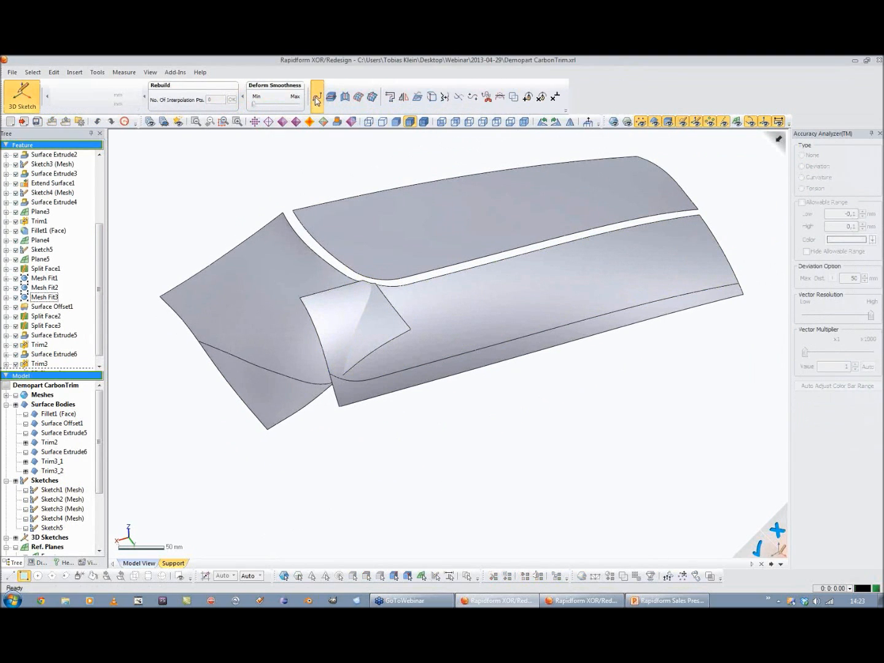
pyautogui.moveTo(415, 326); pyautogui.dragTo(405, 300, button='right')
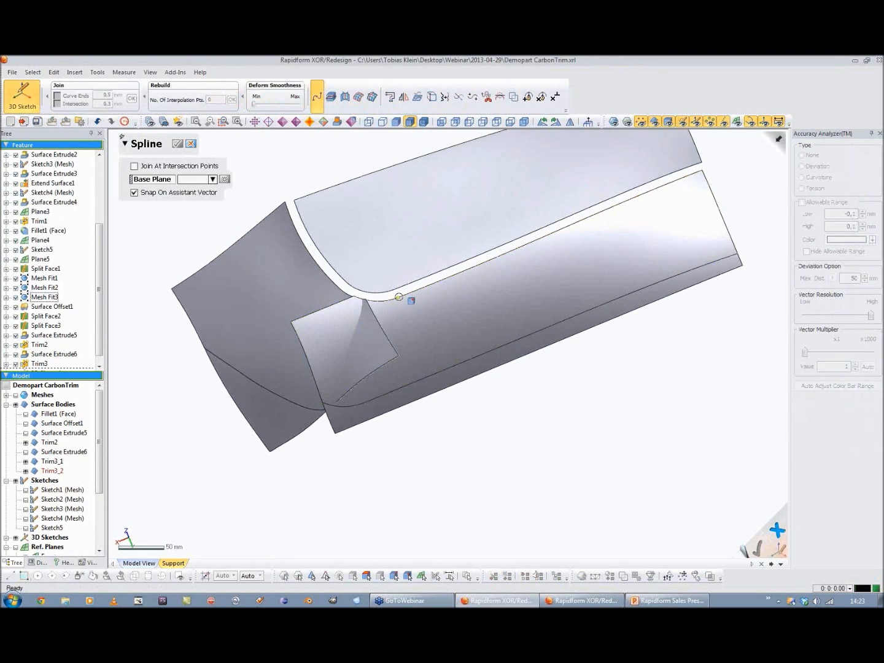
pyautogui.click(398, 297)
pyautogui.moveTo(396, 300); pyautogui.dragTo(421, 287, button='right')
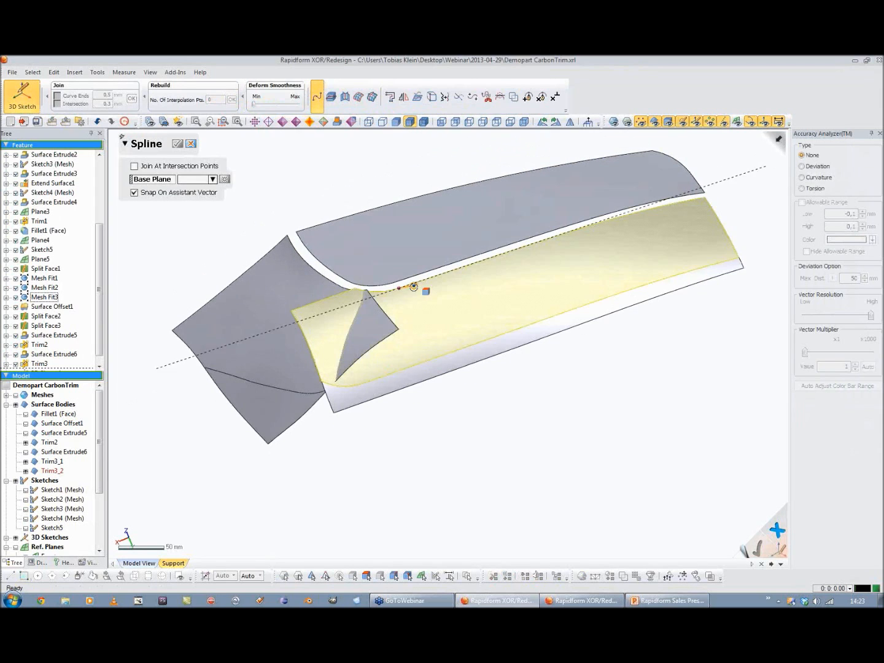
pyautogui.click(372, 381)
# Step: Make the bodies see-through and draw a second two-point spline across Trim3_1 from its trimmed edge to its split line
pyautogui.click(418, 122)
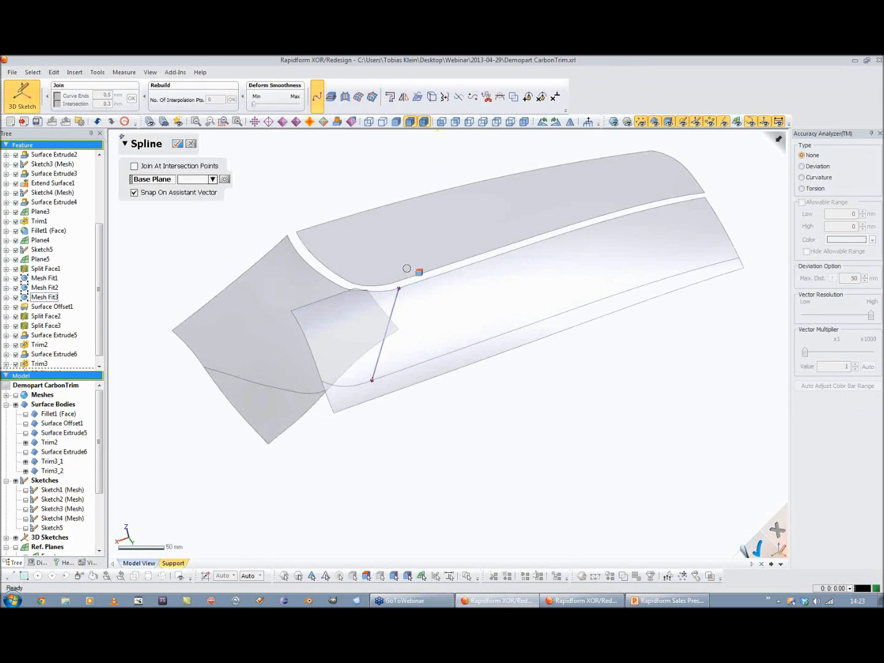
pyautogui.moveTo(263, 369); pyautogui.dragTo(361, 322, button='right')
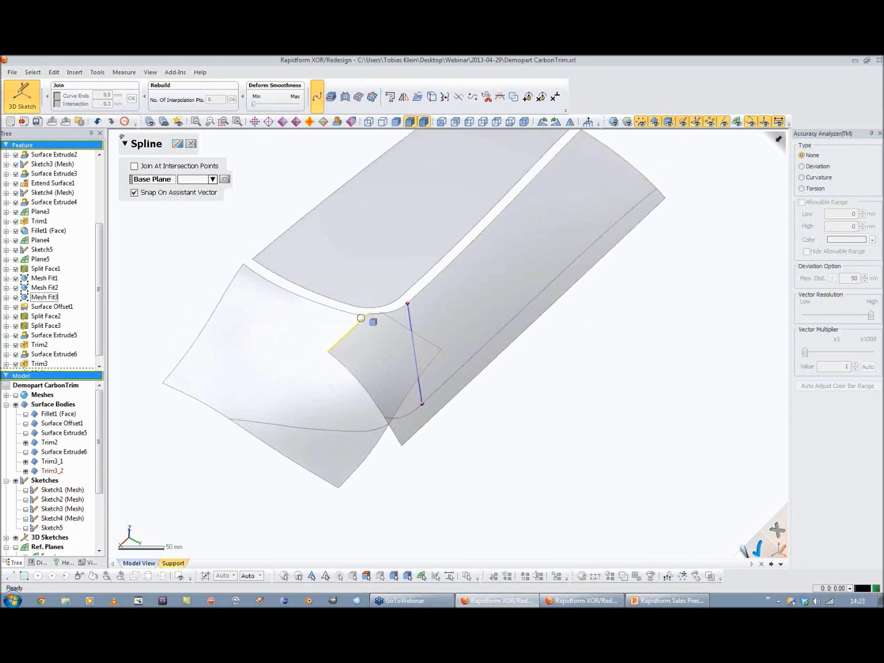
pyautogui.click(349, 313)
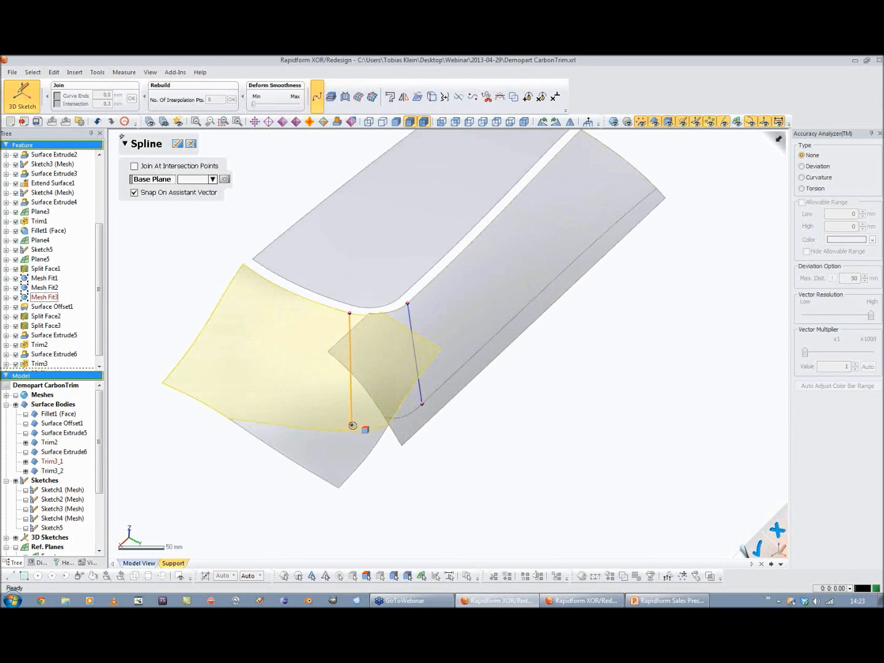
pyautogui.click(344, 431)
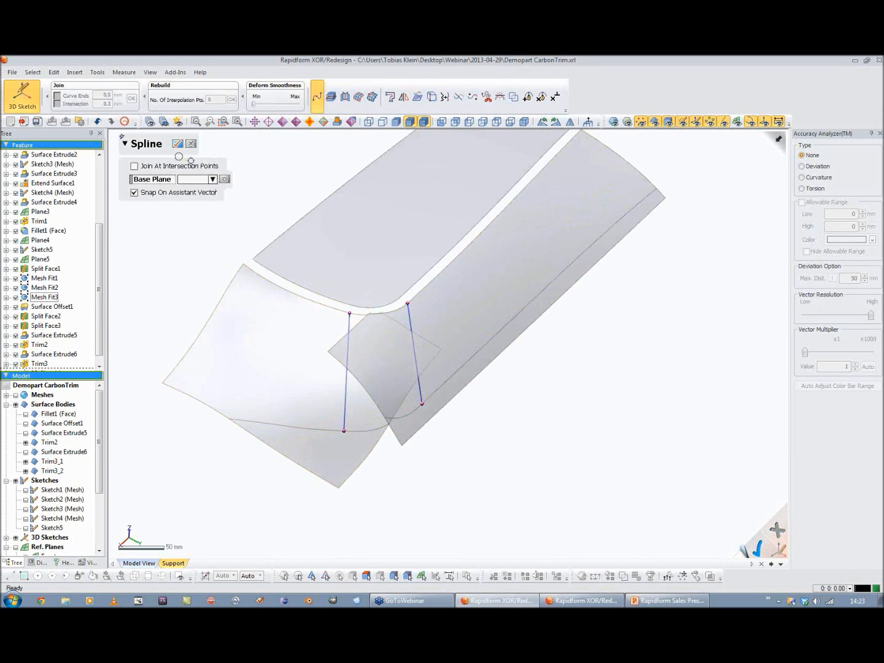
pyautogui.click(177, 144)
# Step: Examine the endpoints of both splines against the temporarily shown CarbonTrim mesh around the corner, and hide the mesh again
pyautogui.moveTo(162, 144); pyautogui.dragTo(434, 315, button='right')
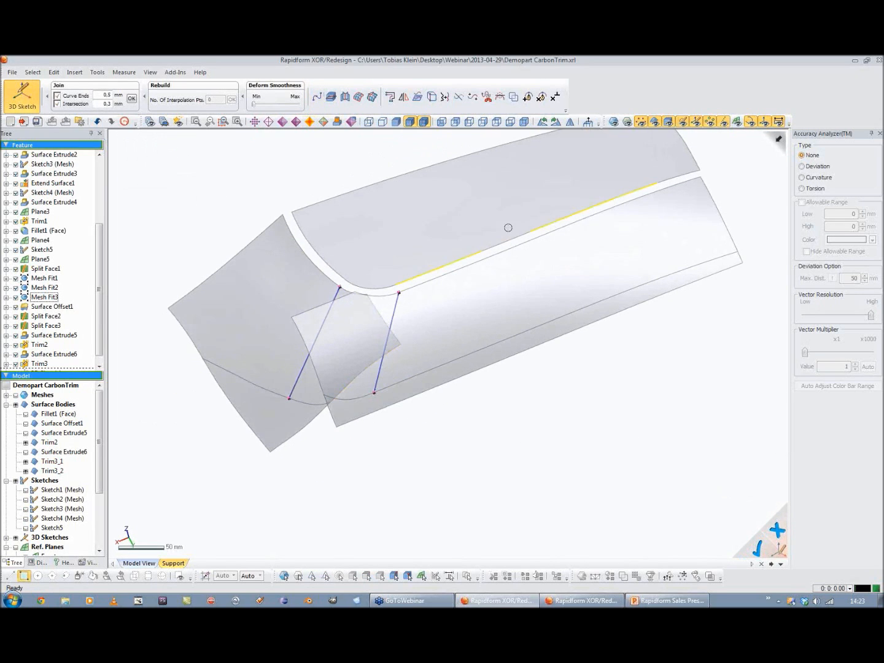
pyautogui.click(617, 125)
pyautogui.scroll(5, 545, 276)
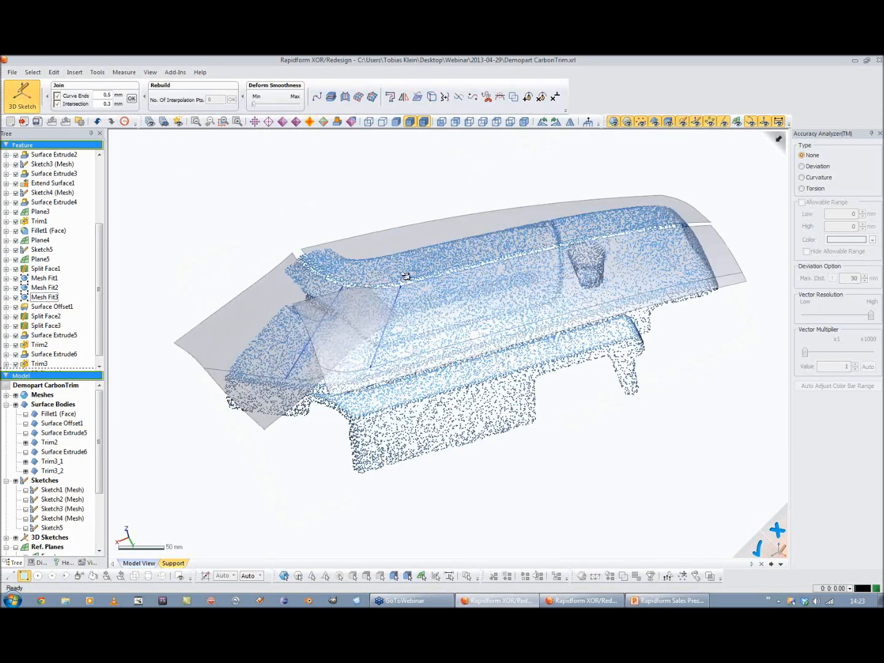
pyautogui.moveTo(545, 276); pyautogui.dragTo(523, 365, button='right')
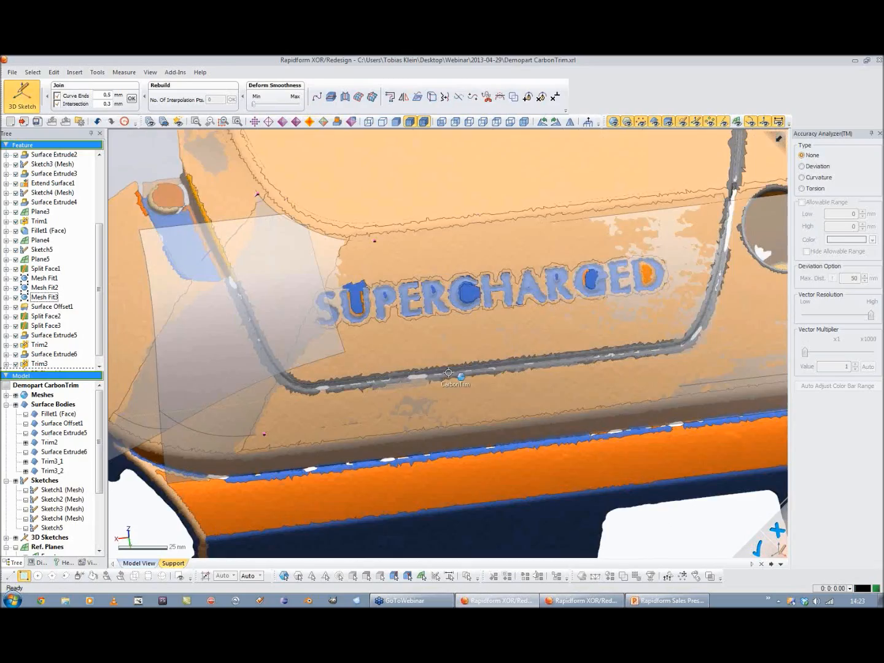
pyautogui.moveTo(340, 339)
pyautogui.mouseDown(button='right')
pyautogui.moveTo(330, 371)
pyautogui.moveTo(345, 262)
pyautogui.mouseUp(button='right')
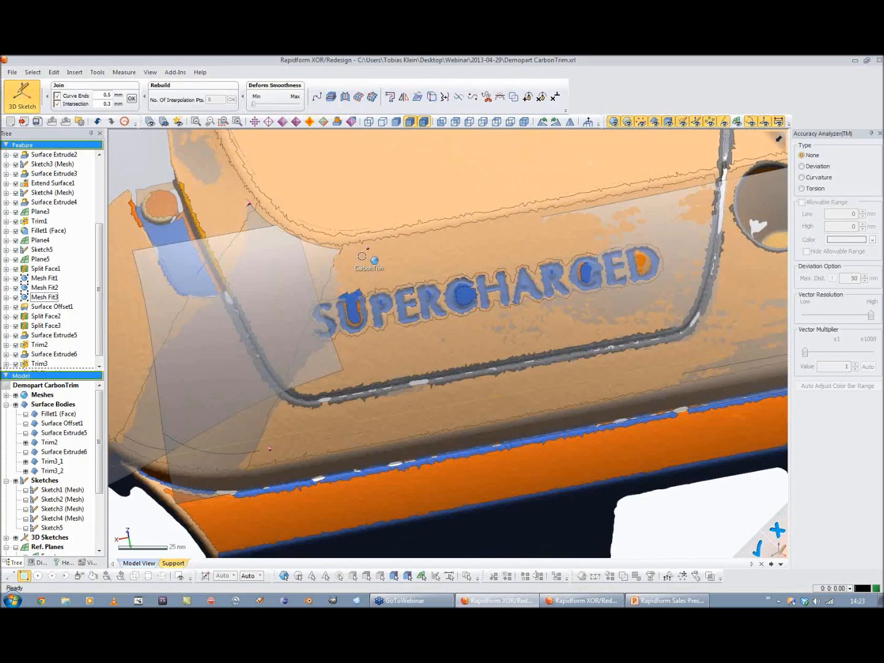
pyautogui.moveTo(469, 351); pyautogui.dragTo(523, 339, button='right')
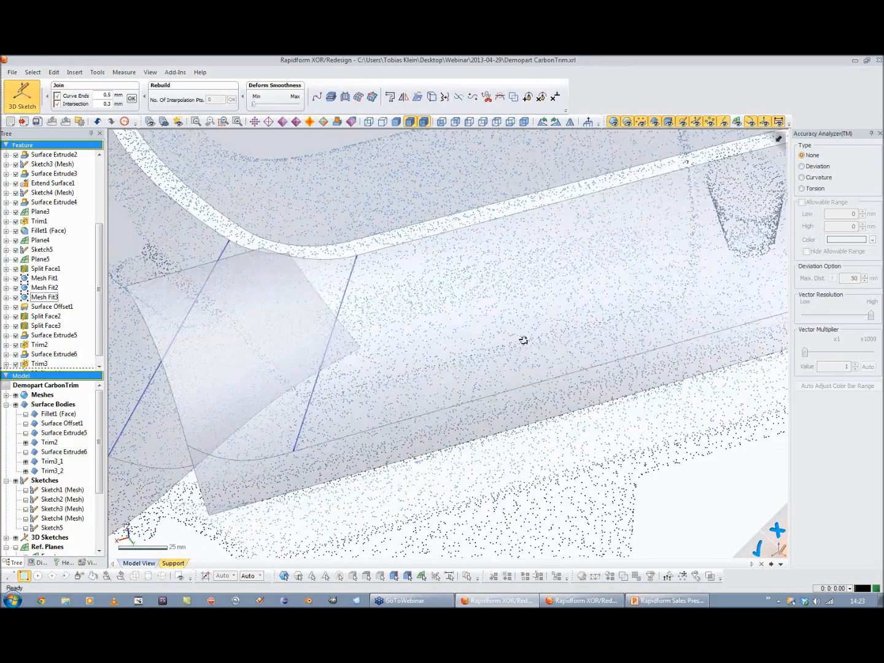
pyautogui.moveTo(291, 439)
pyautogui.mouseDown(button='right')
pyautogui.moveTo(367, 373)
pyautogui.moveTo(399, 433)
pyautogui.moveTo(395, 467)
pyautogui.moveTo(411, 458)
pyautogui.moveTo(340, 331)
pyautogui.moveTo(421, 385)
pyautogui.mouseUp(button='right')
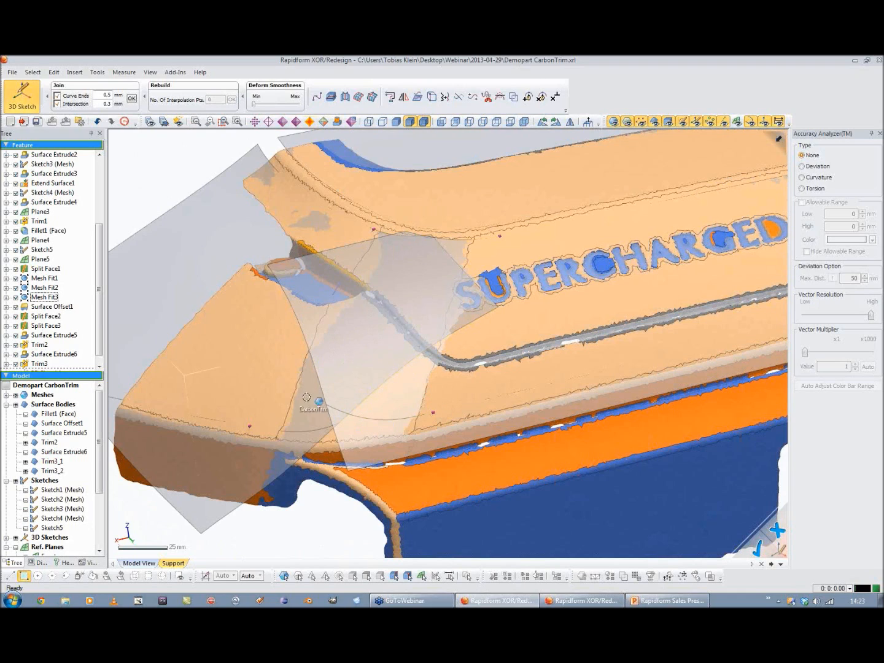
pyautogui.moveTo(405, 310); pyautogui.dragTo(464, 351, button='right')
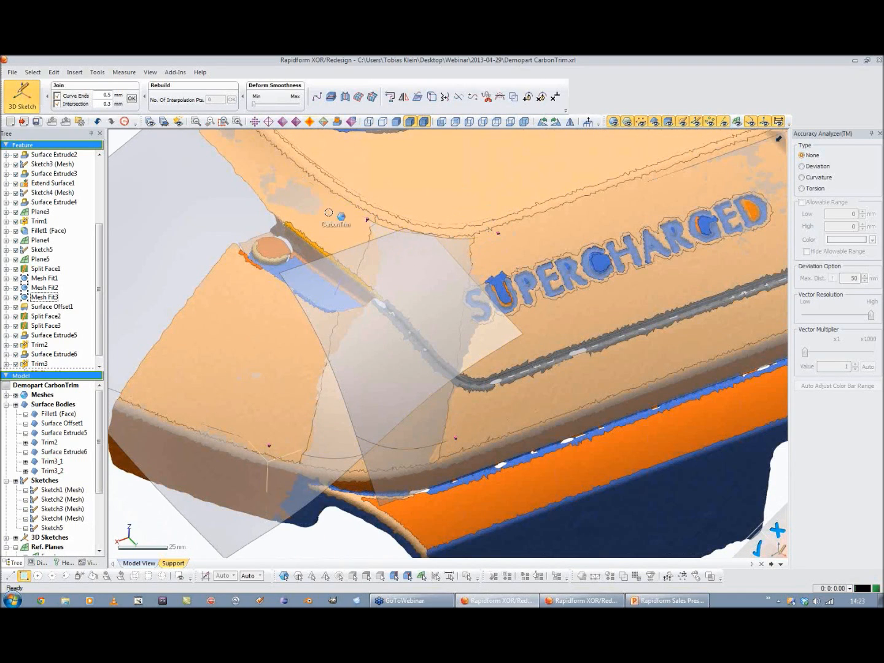
pyautogui.moveTo(366, 358)
pyautogui.mouseDown(button='right')
pyautogui.moveTo(326, 385)
pyautogui.moveTo(575, 348)
pyautogui.mouseUp(button='right')
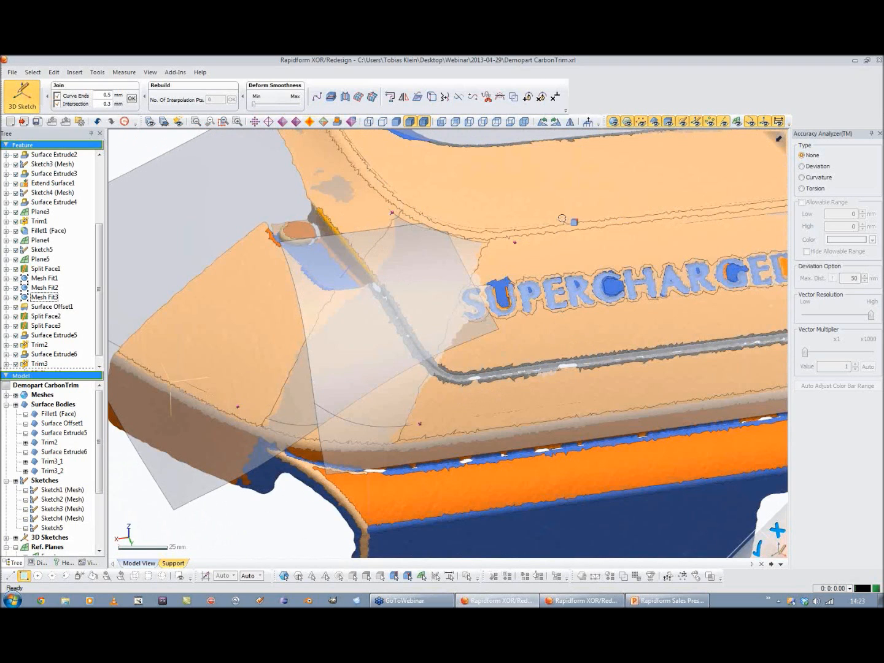
pyautogui.click(618, 123)
# Step: Rebuild both corner splines of the 3D sketch with 5 interpolation points each
pyautogui.click(505, 265)
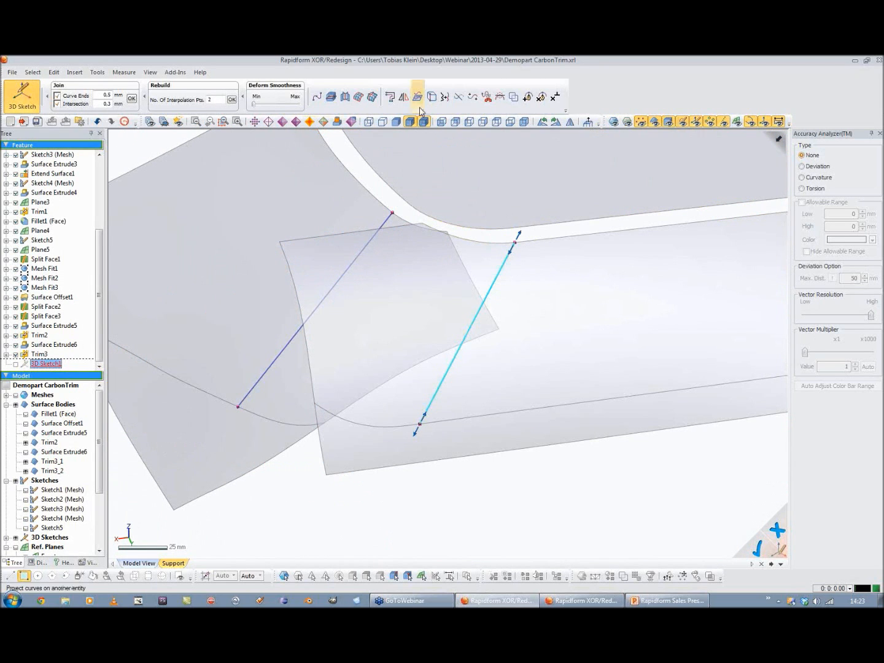
pyautogui.click(218, 101)
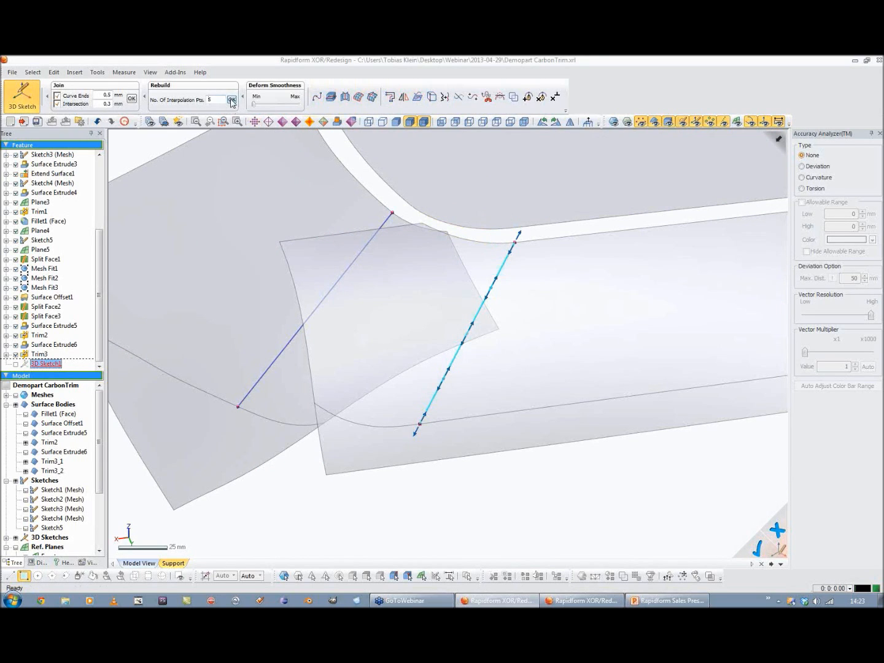
pyautogui.click(319, 302)
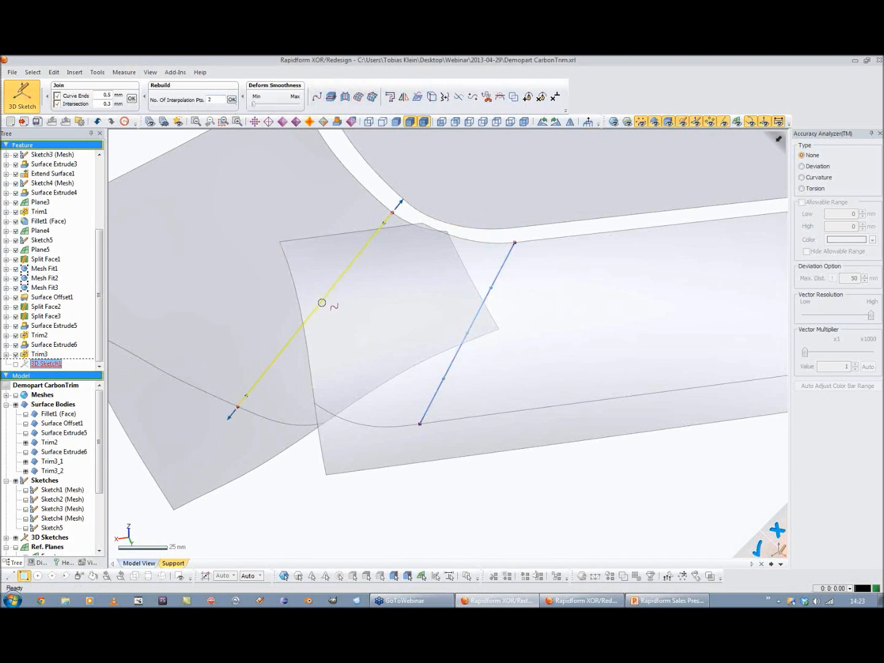
pyautogui.click(217, 100)
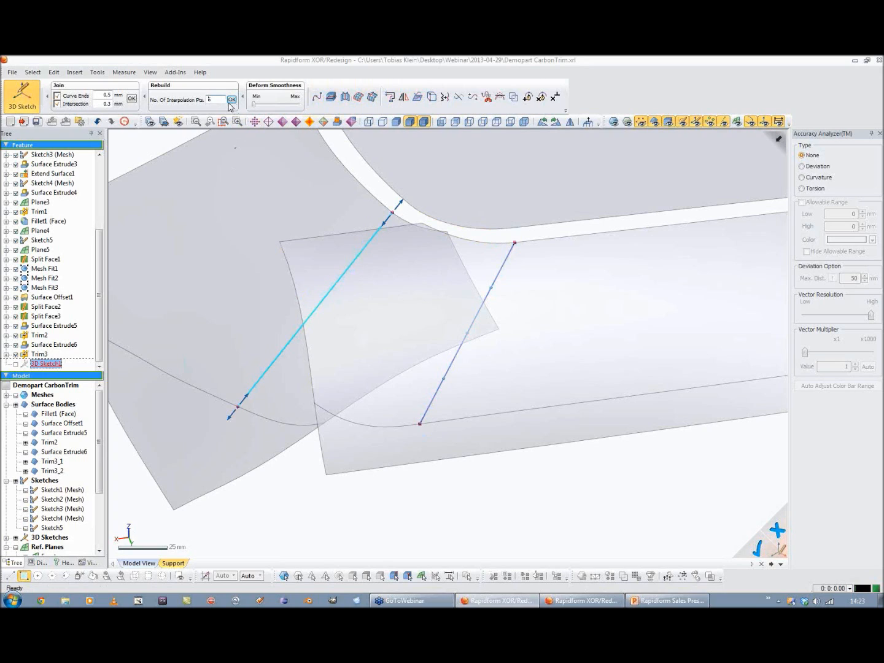
pyautogui.press('Return')
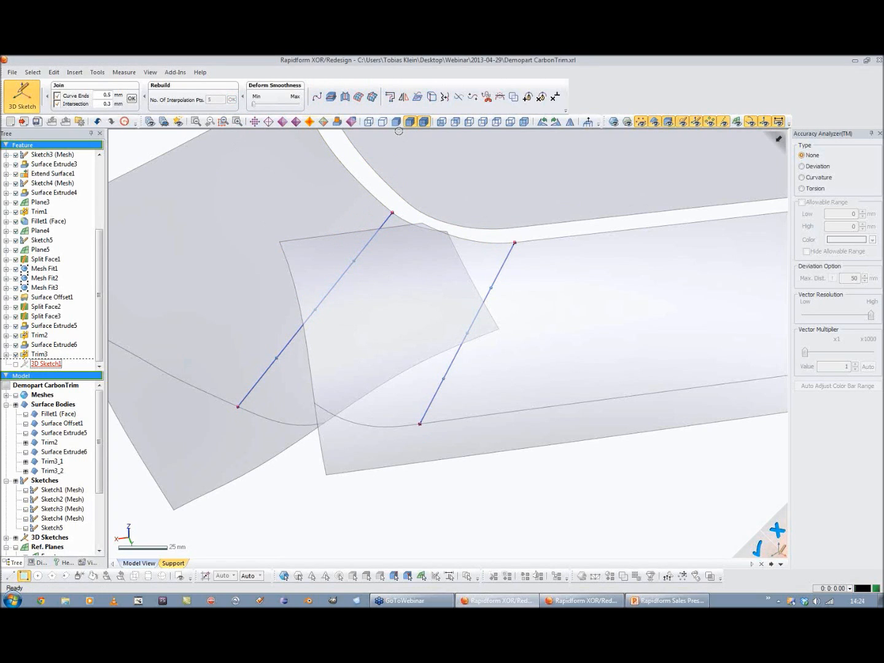
# Step: Project the spline lying across Trim3_1 onto the Trim3_1 surface using the minimum distance method
pyautogui.click(417, 97)
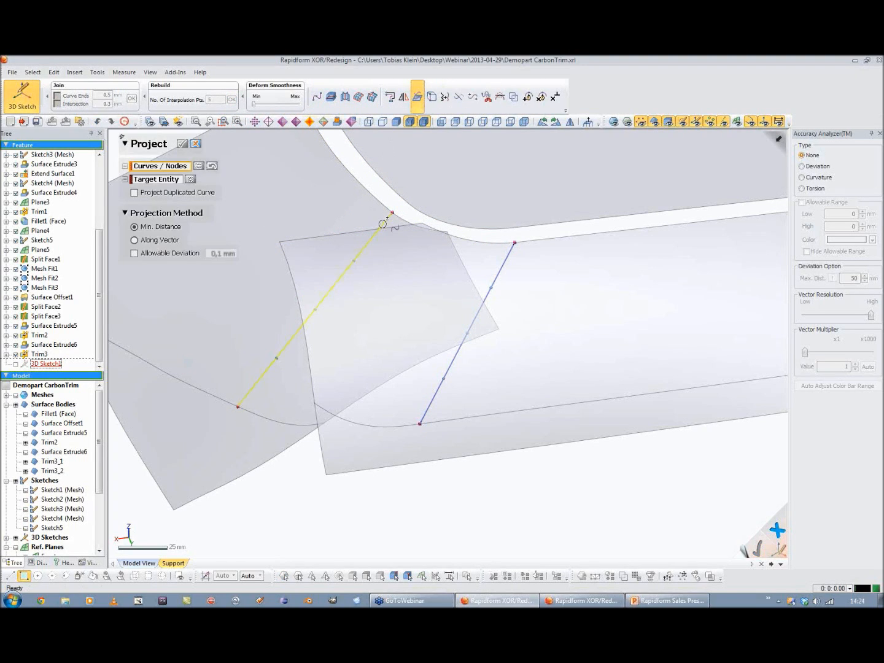
pyautogui.click(385, 222)
pyautogui.click(306, 192)
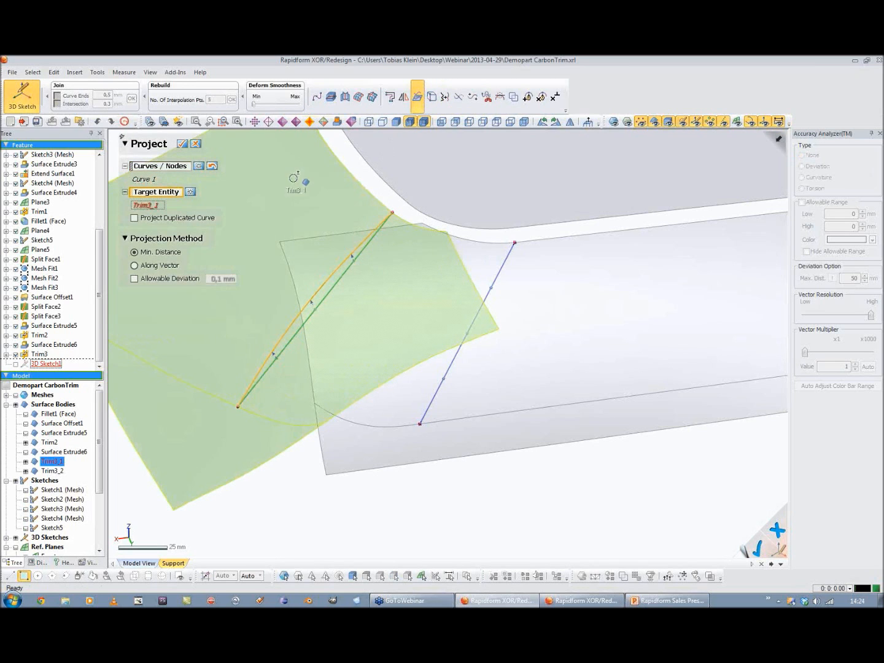
pyautogui.click(182, 147)
# Step: Project the other spline onto Trim3_2 using the minimum distance method and finish the 3D sketch
pyautogui.moveTo(361, 174); pyautogui.dragTo(420, 244, button='right')
pyautogui.click(417, 108)
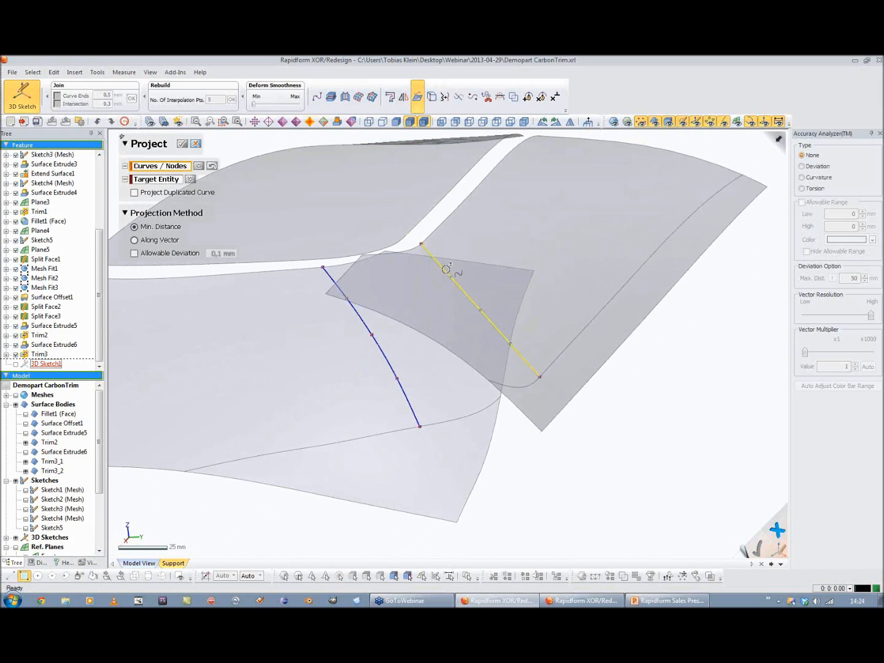
pyautogui.click(447, 270)
pyautogui.click(147, 192)
pyautogui.click(482, 257)
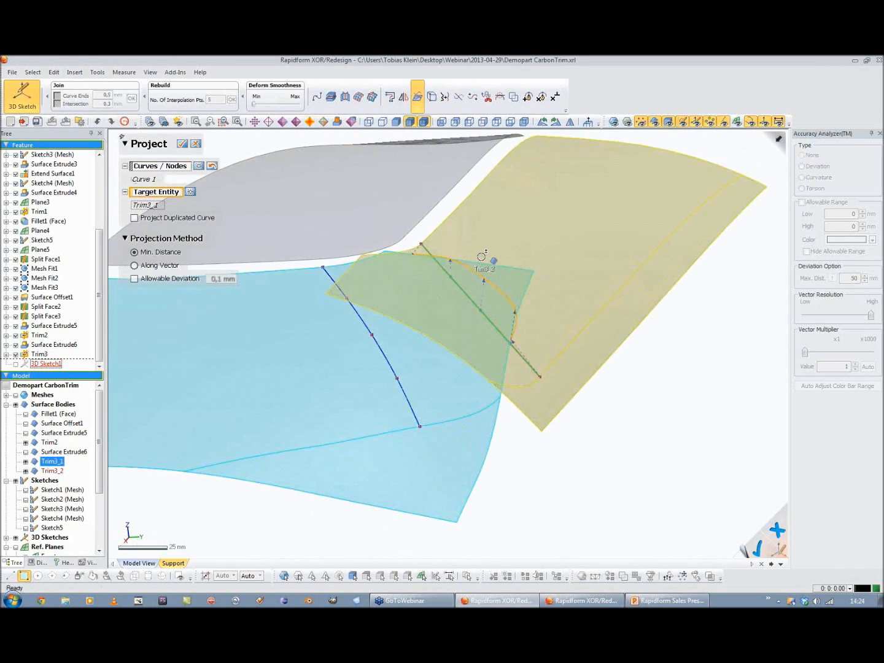
pyautogui.click(180, 192)
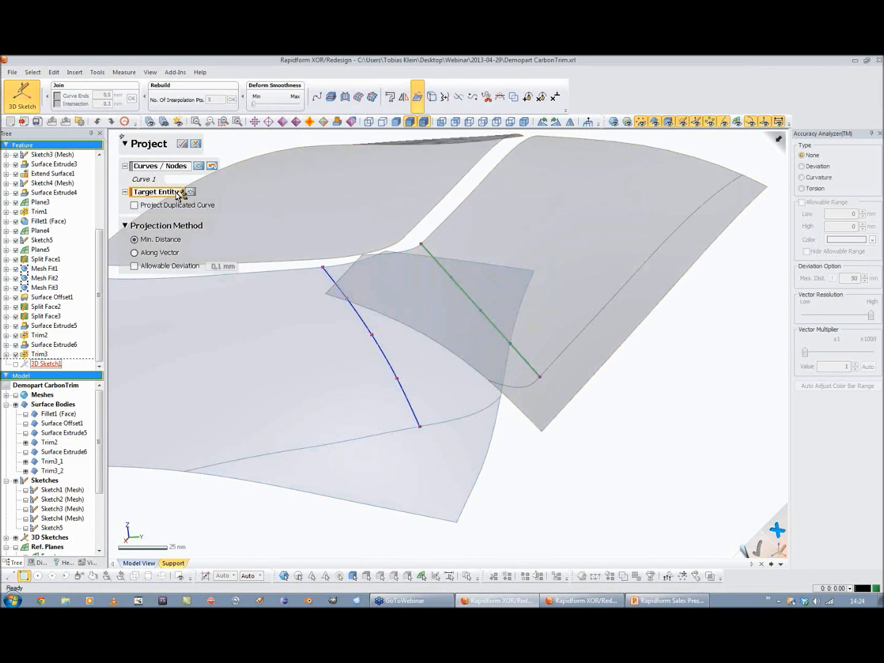
pyautogui.click(450, 228)
pyautogui.click(182, 144)
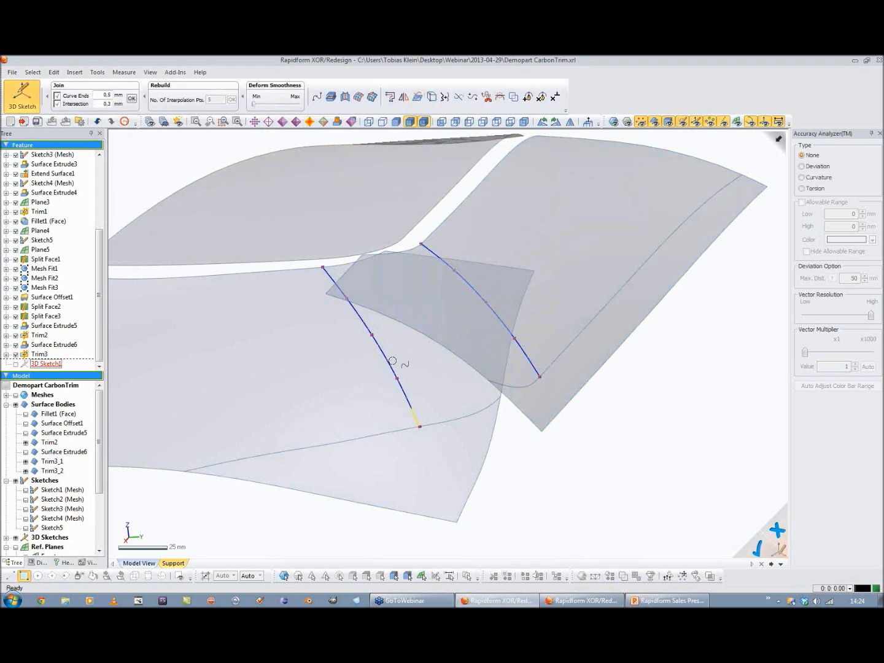
pyautogui.moveTo(620, 458)
pyautogui.mouseDown(button='right')
pyautogui.moveTo(405, 395)
pyautogui.moveTo(578, 301)
pyautogui.moveTo(511, 366)
pyautogui.moveTo(492, 418)
pyautogui.moveTo(491, 401)
pyautogui.mouseUp(button='right')
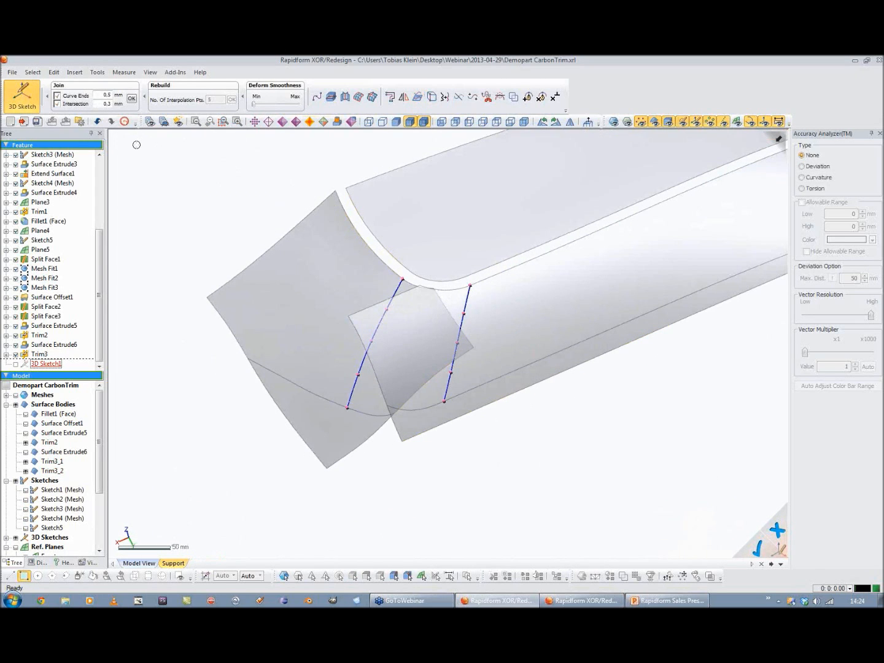
pyautogui.click(22, 96)
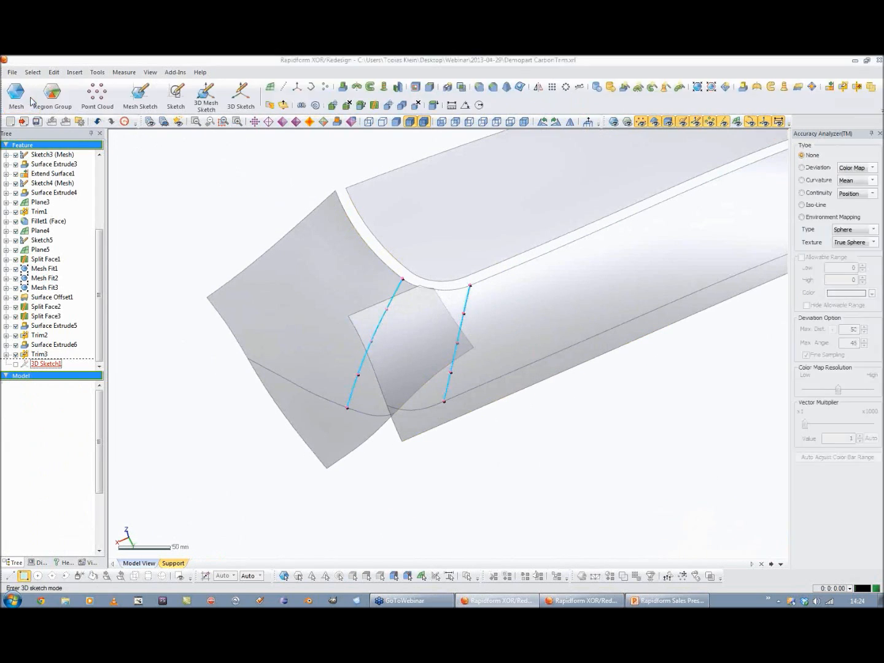
# Step: Delete the lower faces of Trim3_1 and Trim3_2 beneath their split lines
pyautogui.click(344, 106)
pyautogui.click(341, 439)
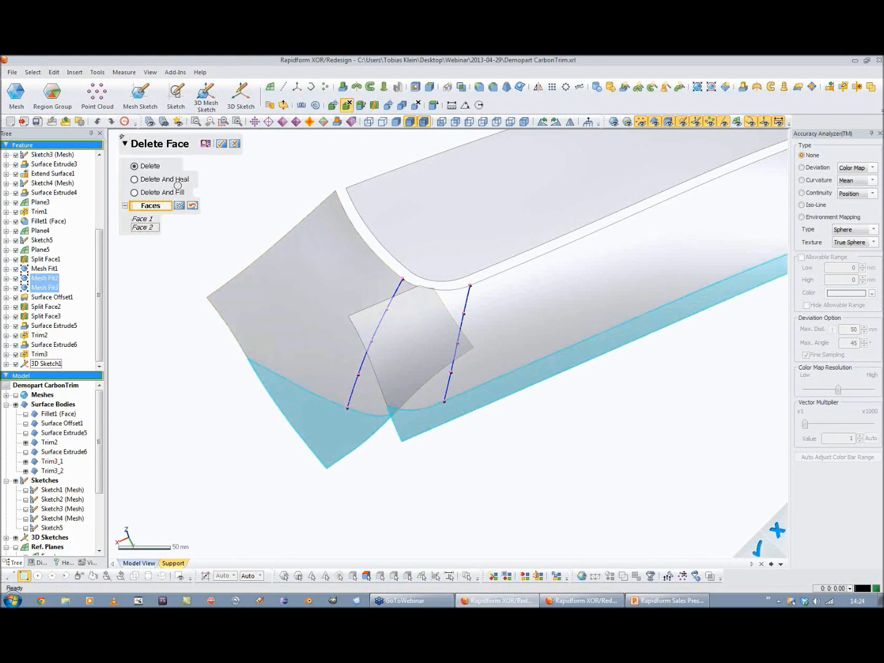
pyautogui.click(221, 143)
# Step: Split the remaining Trim3_1 face by projecting its corner spline in a single direction
pyautogui.click(374, 105)
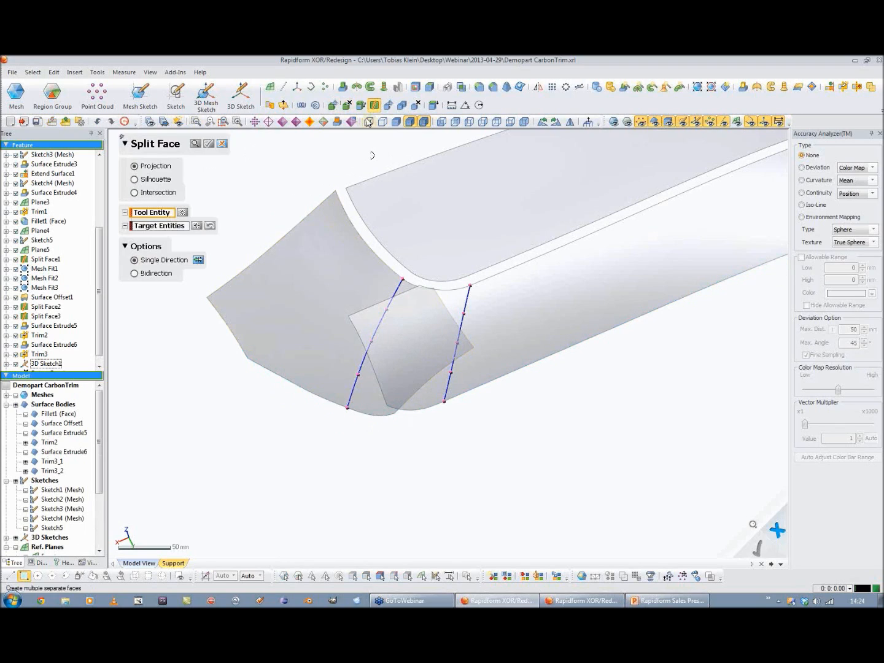
pyautogui.click(397, 286)
pyautogui.click(319, 265)
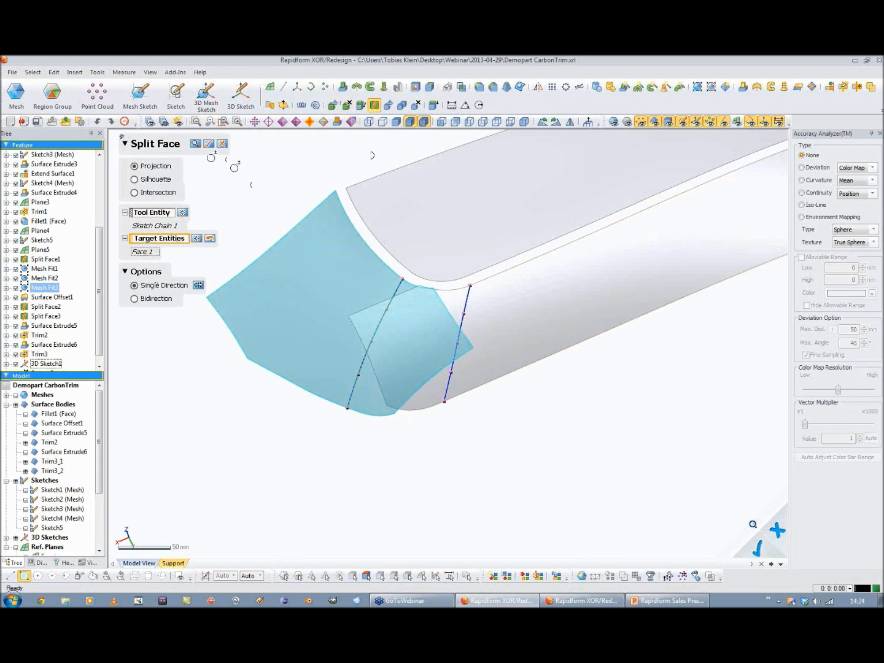
pyautogui.click(210, 145)
# Step: Split the long Trim3_2 face along its own corner spline with a single-direction projection
pyautogui.keyDown('ctrl'); pyautogui.moveTo(373, 293); pyautogui.dragTo(260, 281, button='right'); pyautogui.keyUp('ctrl')
pyautogui.click(373, 106)
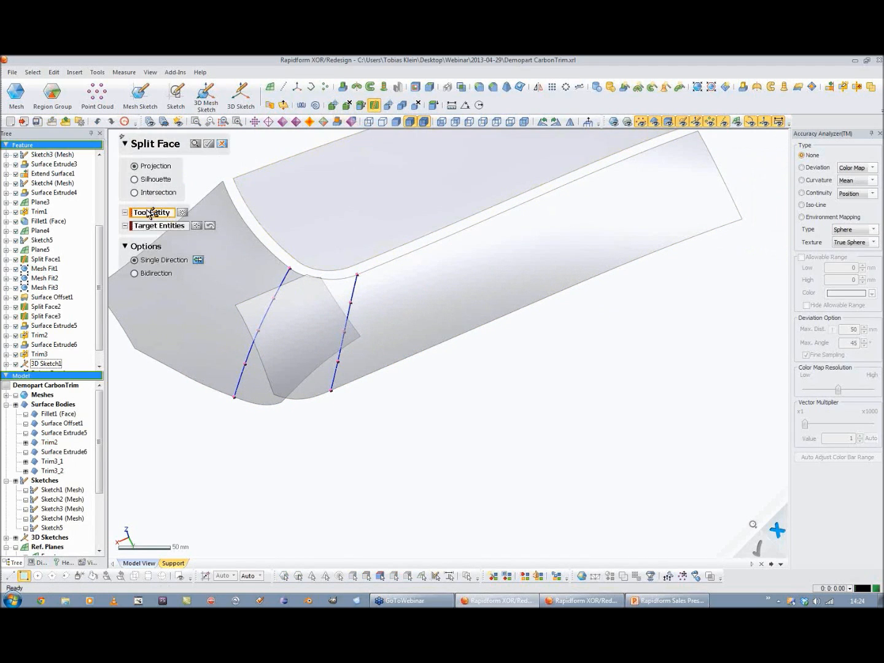
pyautogui.click(355, 289)
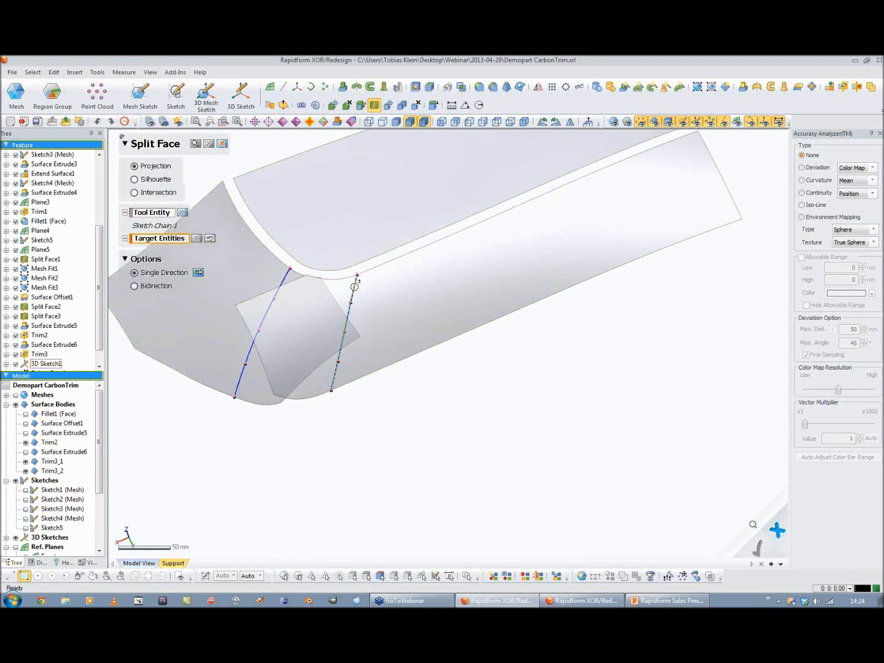
pyautogui.click(405, 279)
pyautogui.click(210, 144)
# Step: Delete the two overlapping corner faces between the splines to open a gap between Trim3_1 and Trim3_2
pyautogui.moveTo(195, 224); pyautogui.dragTo(392, 194, button='right')
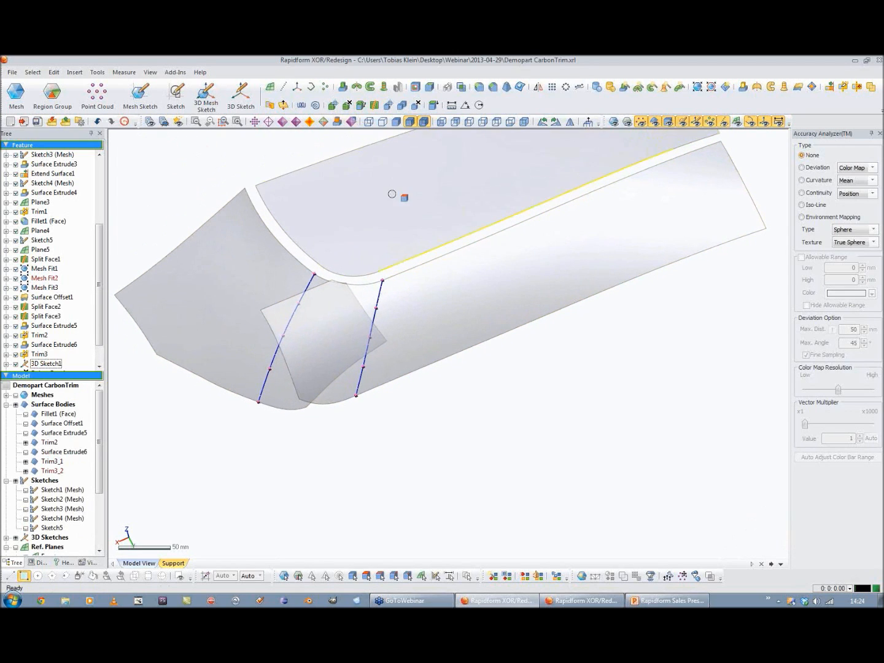
pyautogui.click(348, 105)
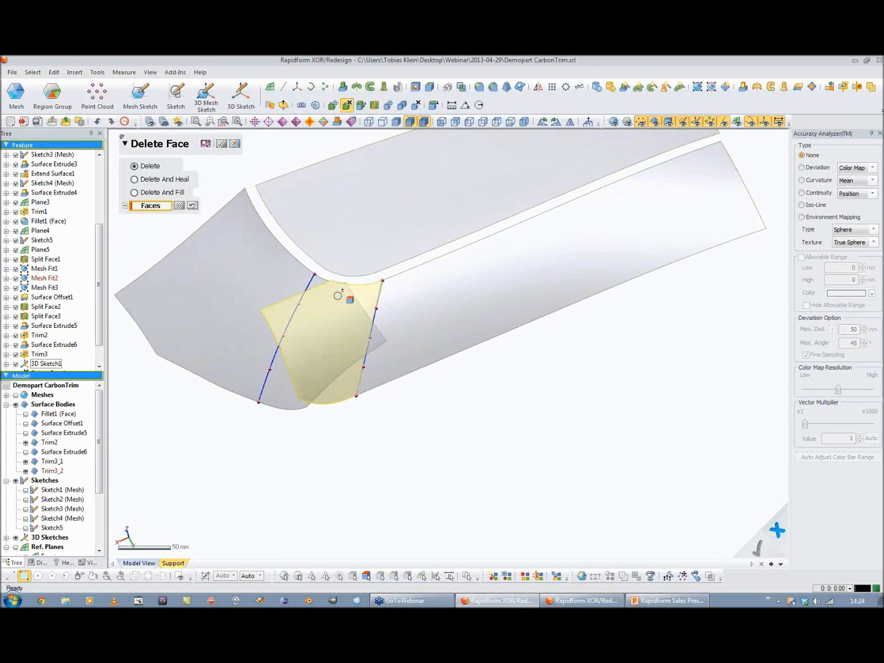
pyautogui.click(311, 394)
pyautogui.click(286, 397)
pyautogui.click(221, 143)
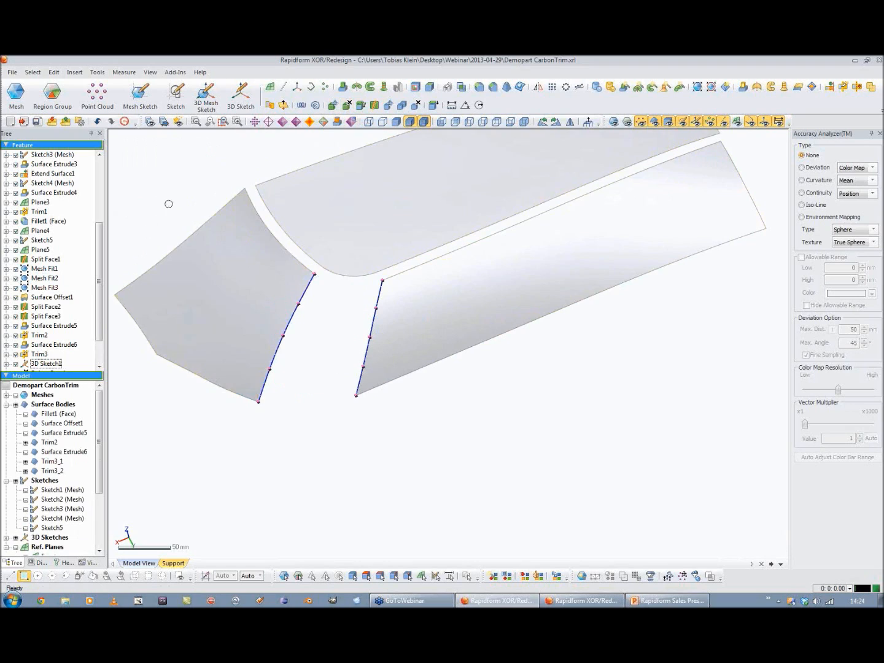
# Step: Hide 3D Sketch1 and show the Fillet1 (Face) body again
pyautogui.scroll(-3, 101, 534)
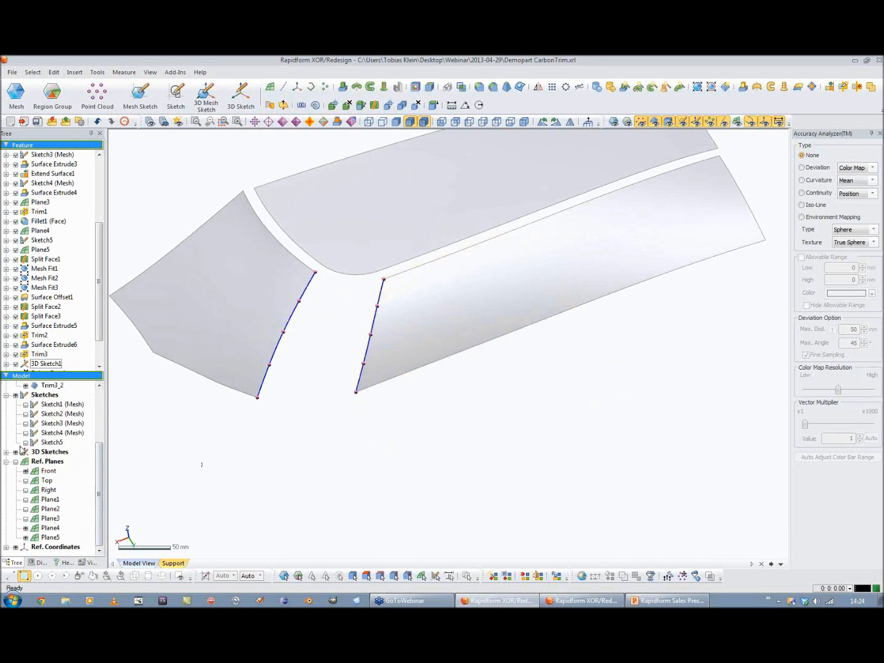
pyautogui.click(7, 452)
pyautogui.click(26, 461)
pyautogui.moveTo(380, 403)
pyautogui.mouseDown(button='right')
pyautogui.moveTo(357, 426)
pyautogui.moveTo(379, 441)
pyautogui.mouseUp(button='right')
pyautogui.scroll(3, 100, 445)
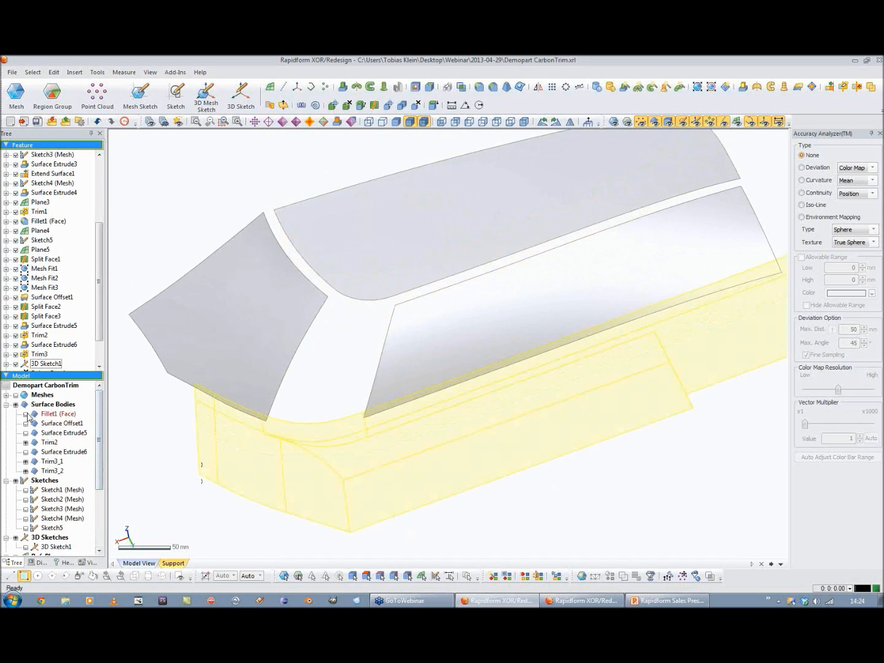
pyautogui.click(26, 417)
# Step: Delete the four narrow strip faces along the upper rim of the Fillet1 (Face) body
pyautogui.moveTo(368, 540); pyautogui.dragTo(389, 309, button='right')
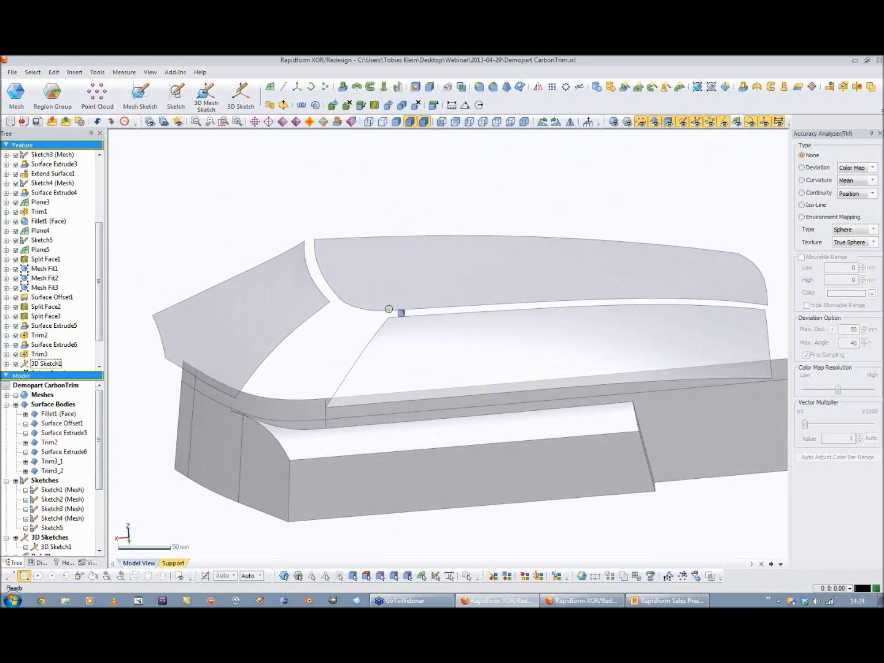
pyautogui.click(347, 105)
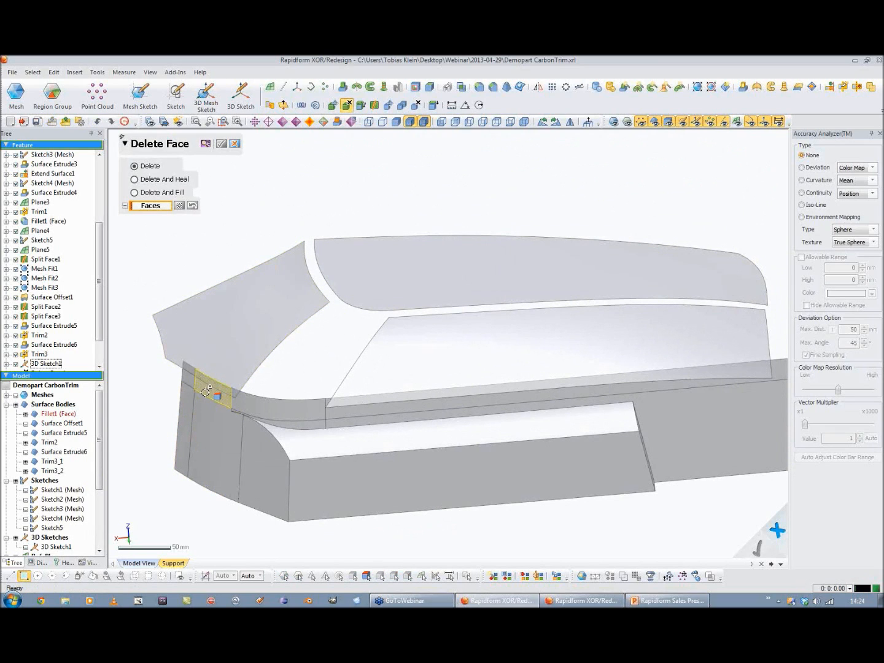
pyautogui.click(188, 378)
pyautogui.click(212, 389)
pyautogui.click(285, 411)
pyautogui.click(354, 412)
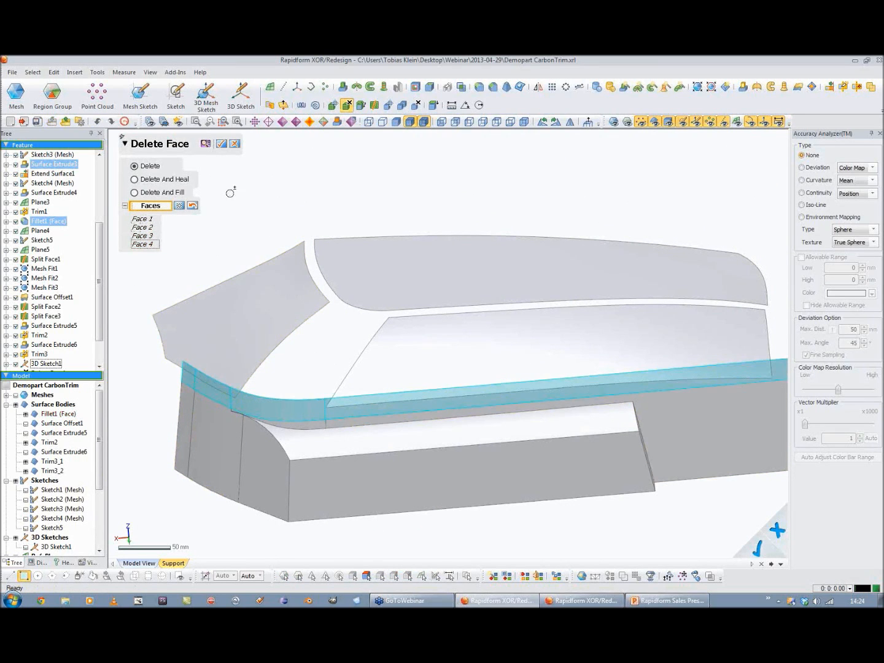
pyautogui.click(226, 144)
# Step: Start a Surface Loft using the facing corner edges of Trim3_2 and Trim3_1 as profiles
pyautogui.moveTo(371, 370); pyautogui.dragTo(352, 334, button='right')
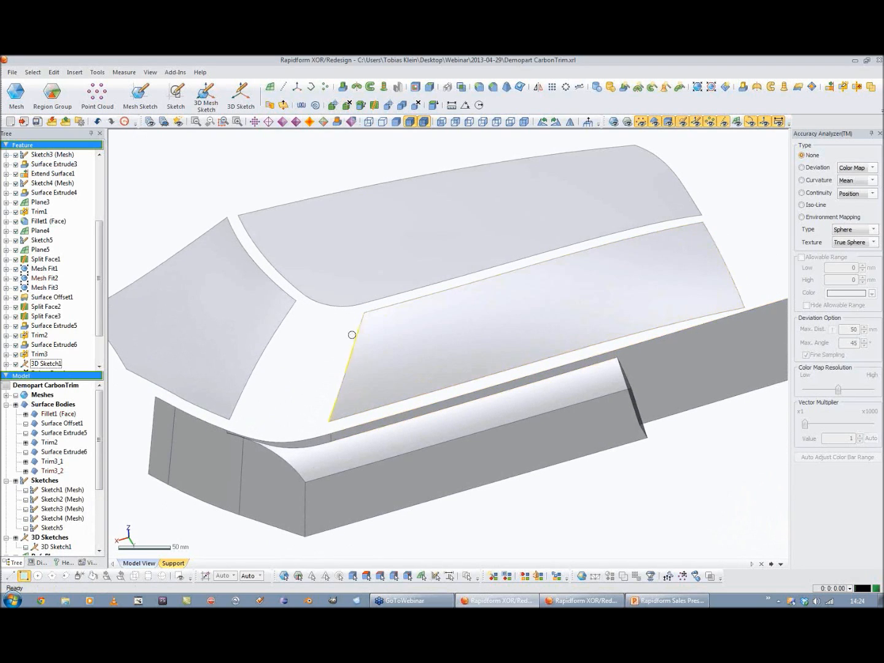
pyautogui.click(280, 326)
pyautogui.moveTo(305, 371); pyautogui.dragTo(351, 423, button='right')
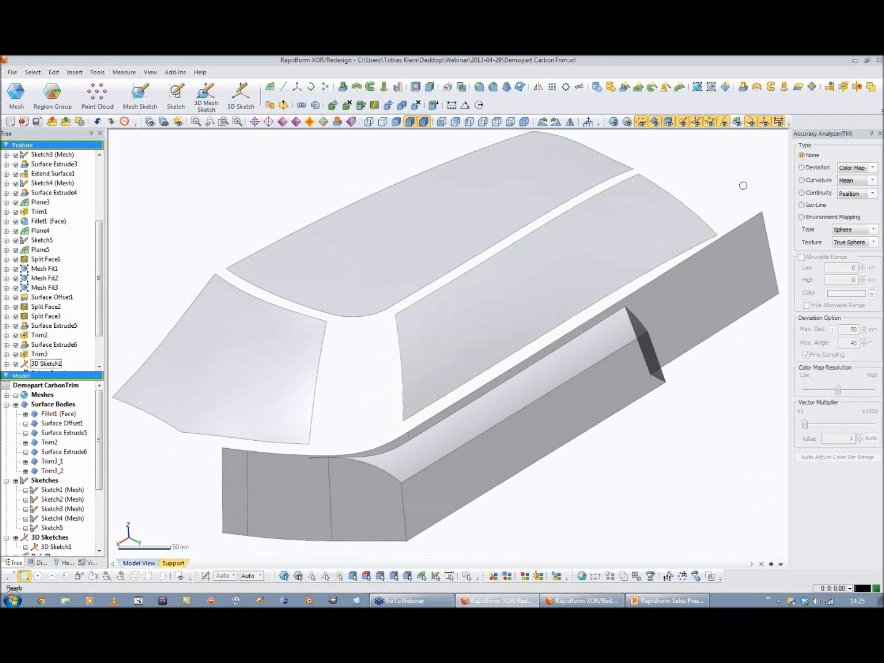
pyautogui.click(783, 88)
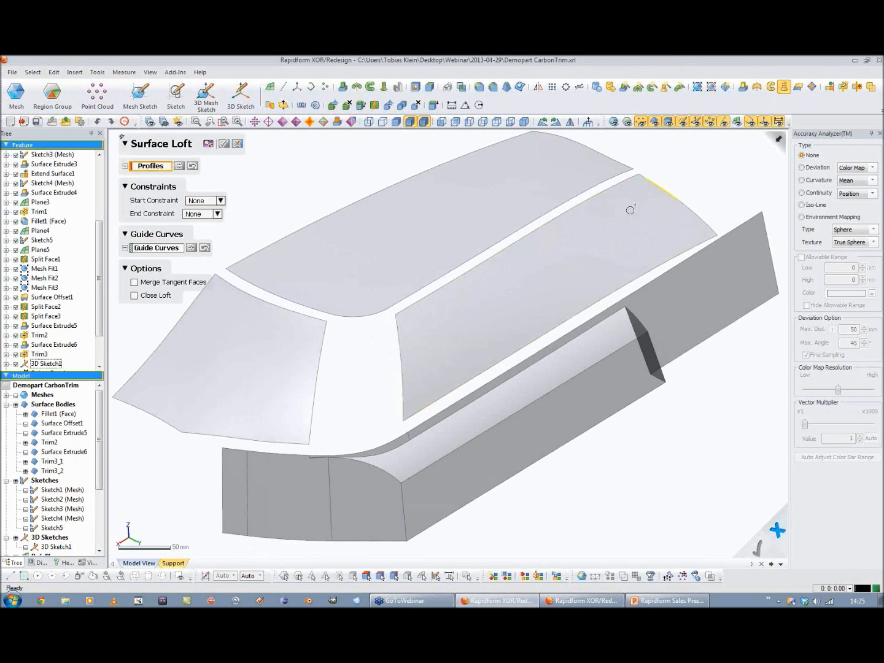
pyautogui.click(402, 395)
pyautogui.click(315, 432)
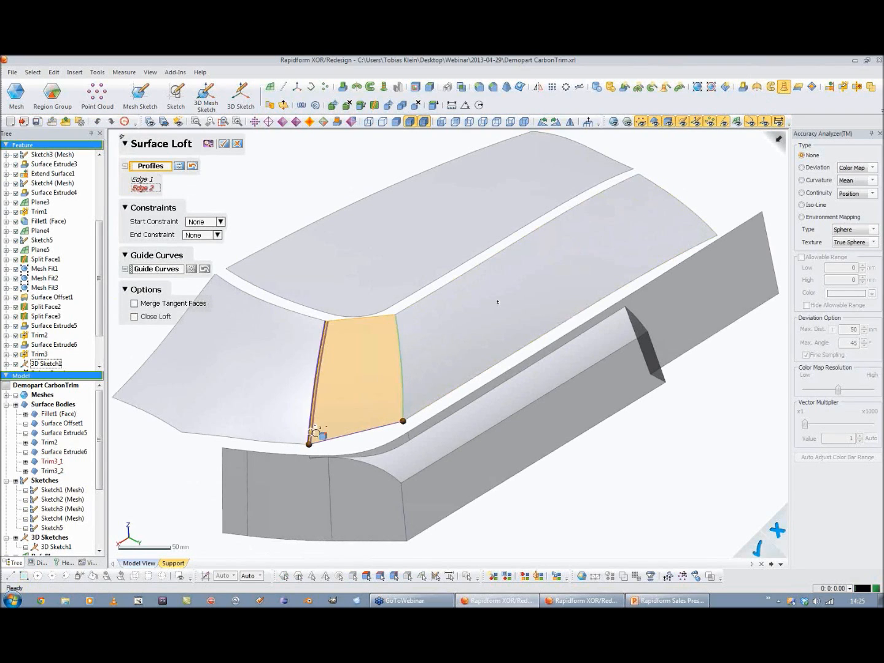
# Step: Set the loft's start and end constraints to Curvature To Face, enable Add Side Curve Influence and create the corner surface
pyautogui.click(219, 222)
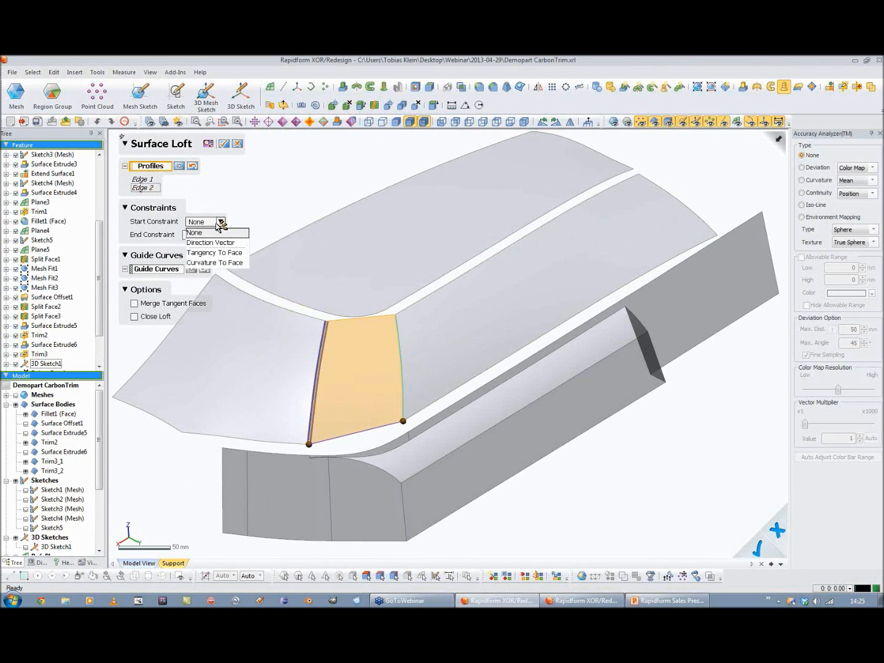
pyautogui.click(211, 260)
pyautogui.click(214, 275)
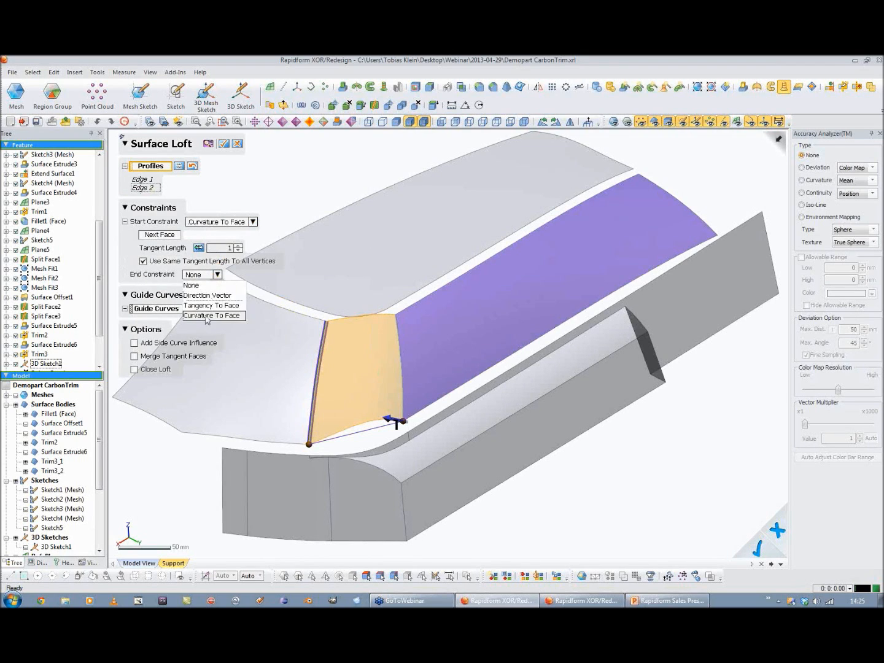
pyautogui.click(207, 317)
pyautogui.click(134, 384)
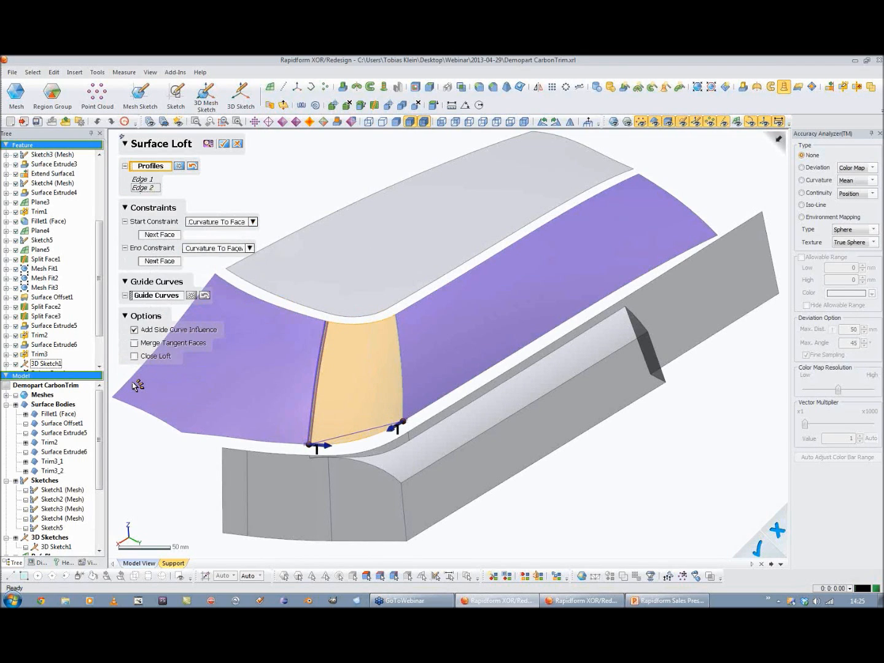
pyautogui.moveTo(474, 305); pyautogui.dragTo(444, 404, button='right')
pyautogui.scroll(5, 444, 405)
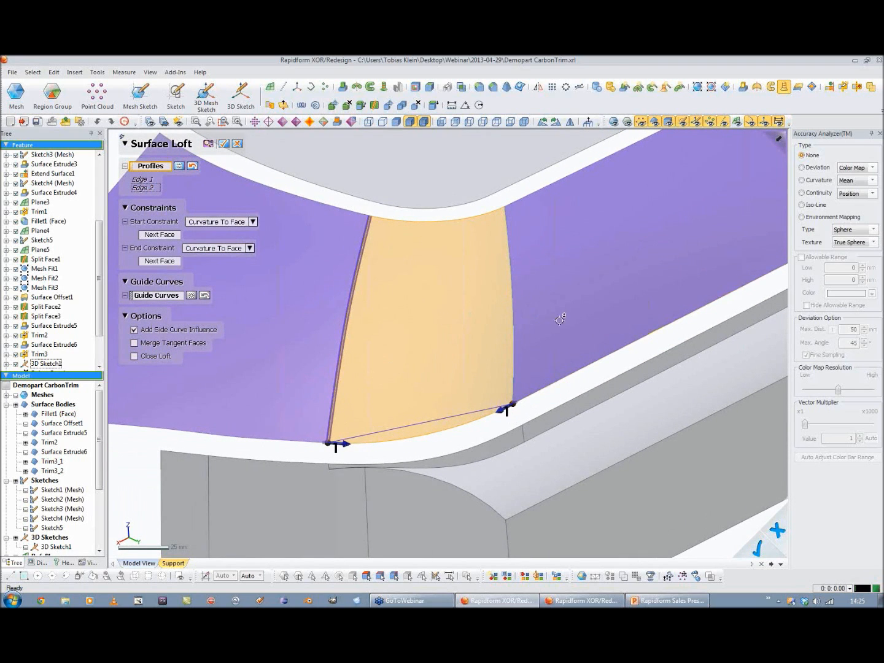
pyautogui.moveTo(561, 320); pyautogui.dragTo(410, 300, button='right')
pyautogui.click(227, 146)
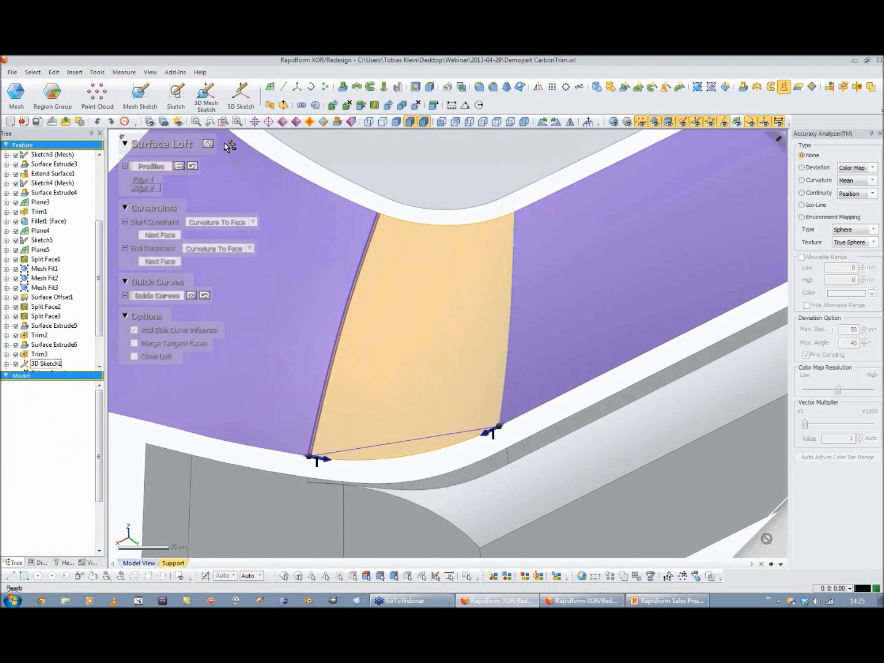
# Step: Display the deviation colour map on the surface bodies and bring the lofted corner surface into view
pyautogui.click(473, 410)
pyautogui.moveTo(473, 411); pyautogui.dragTo(438, 347, button='right')
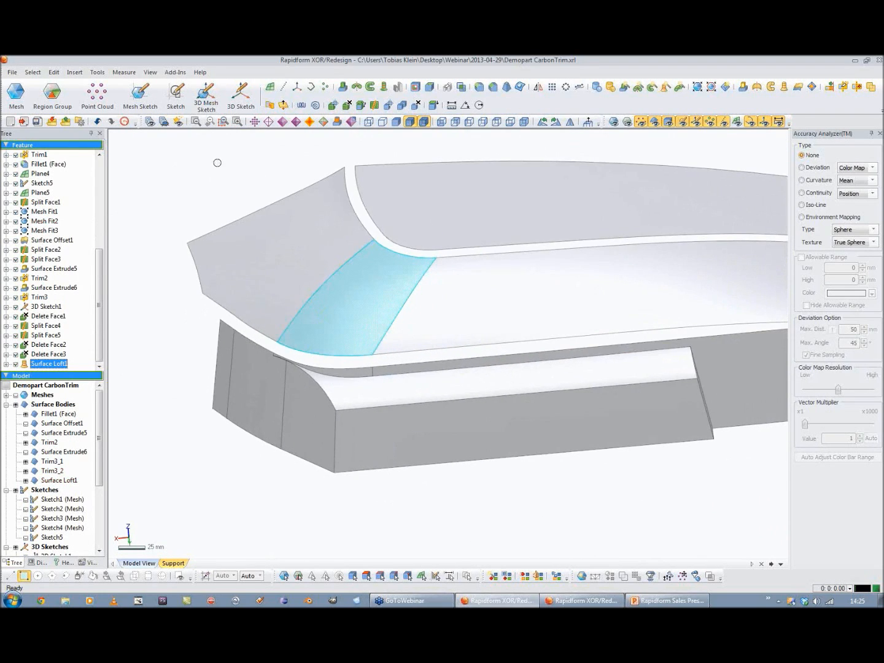
pyautogui.click(190, 184)
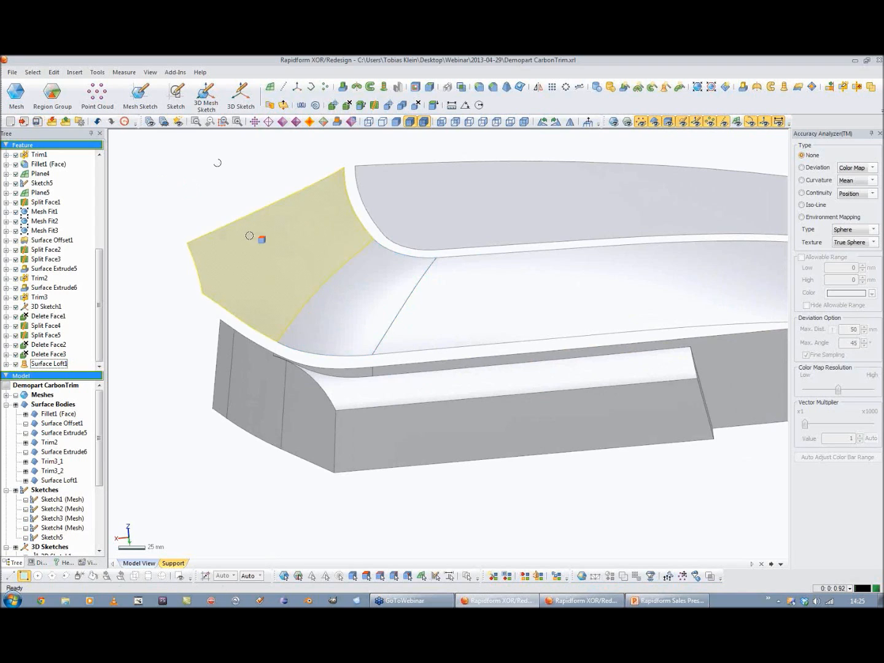
pyautogui.moveTo(522, 313); pyautogui.dragTo(502, 254, button='right')
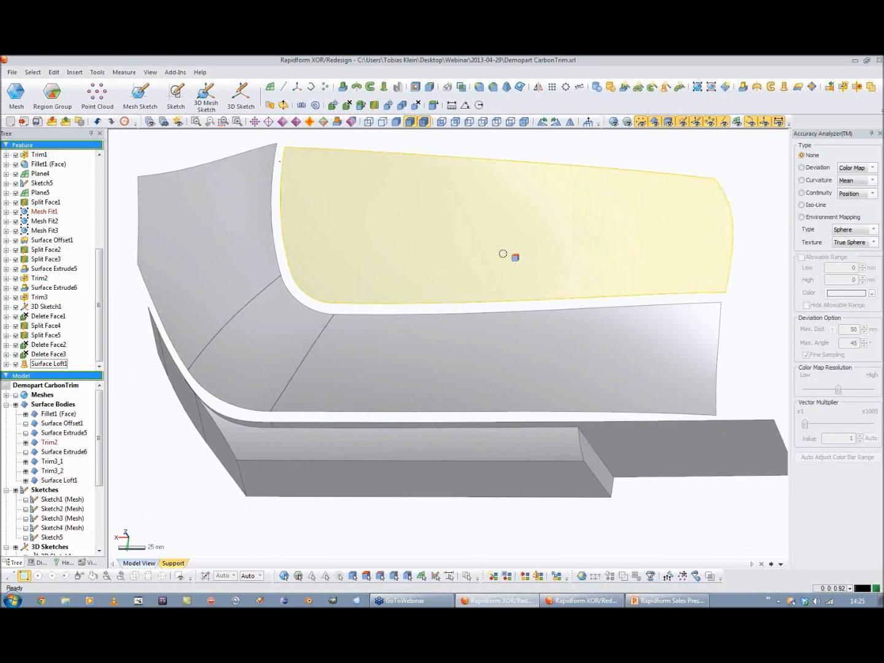
pyautogui.scroll(4, 369, 269)
pyautogui.scroll(-1, 365, 239)
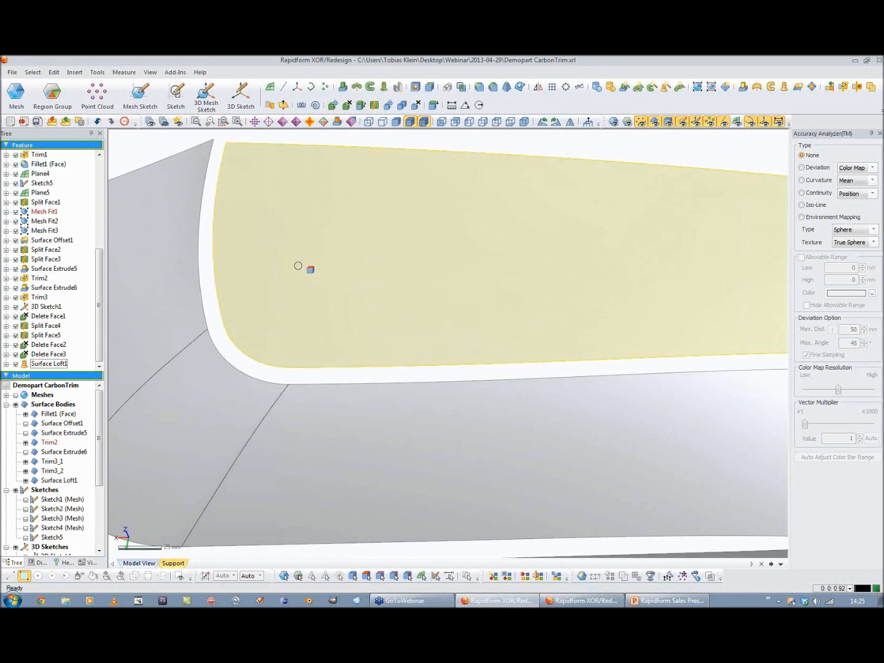
pyautogui.click(801, 167)
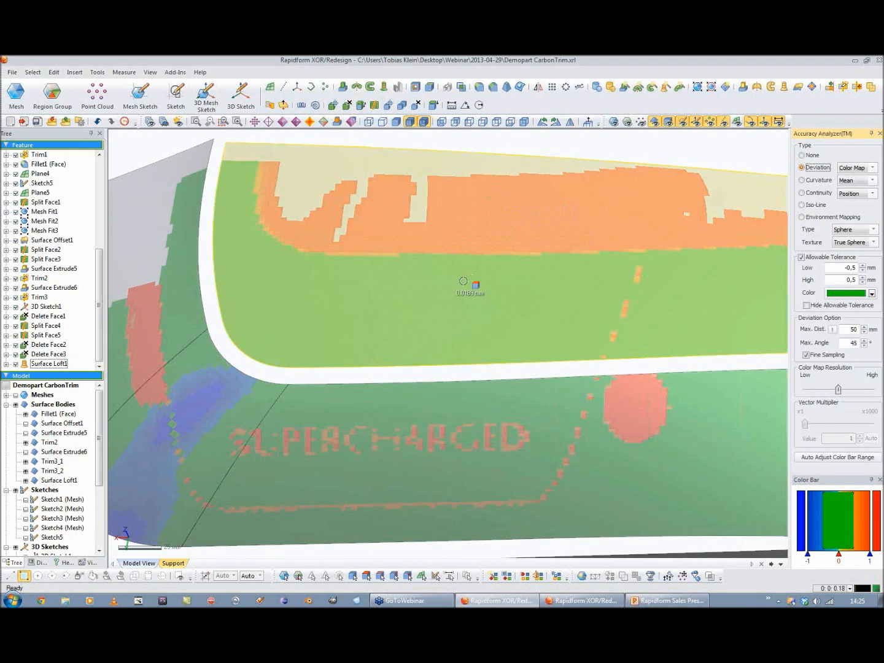
pyautogui.moveTo(467, 283); pyautogui.dragTo(356, 397, button='right')
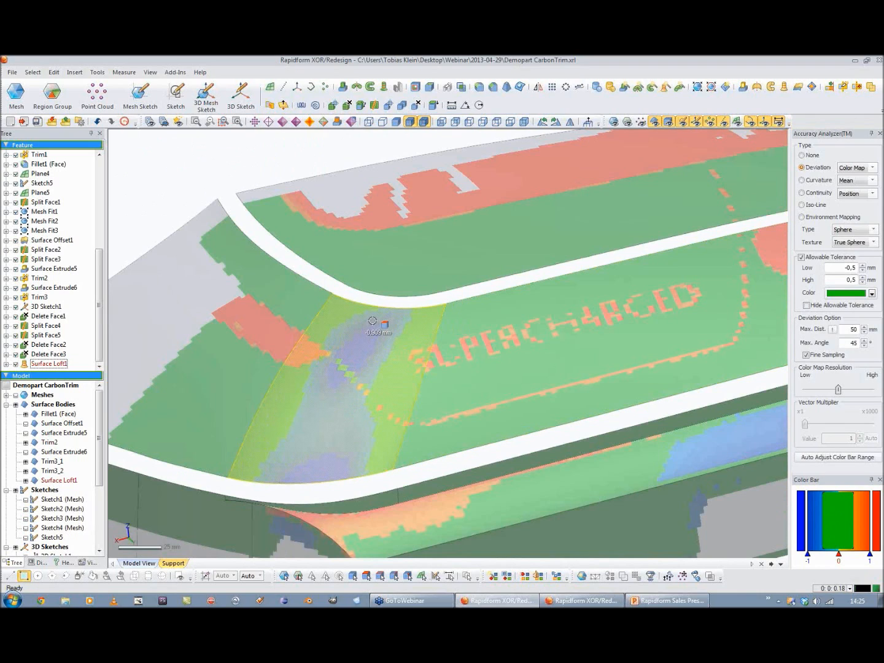
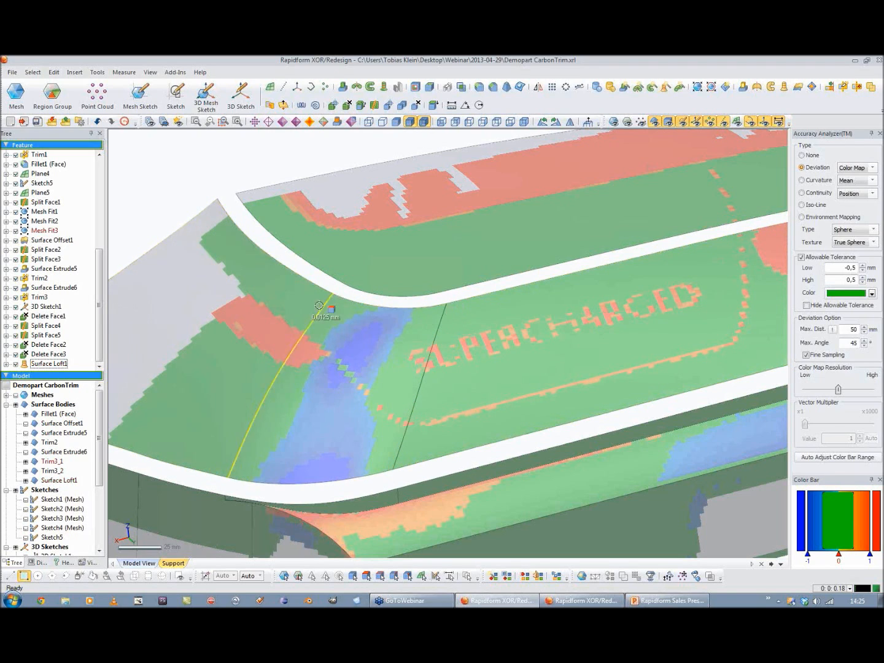
# Step: Examine the mesh deviation across the corner loft, the adjoining side surfaces and the upper trimmed surface
pyautogui.moveTo(270, 482); pyautogui.dragTo(299, 431, button='right')
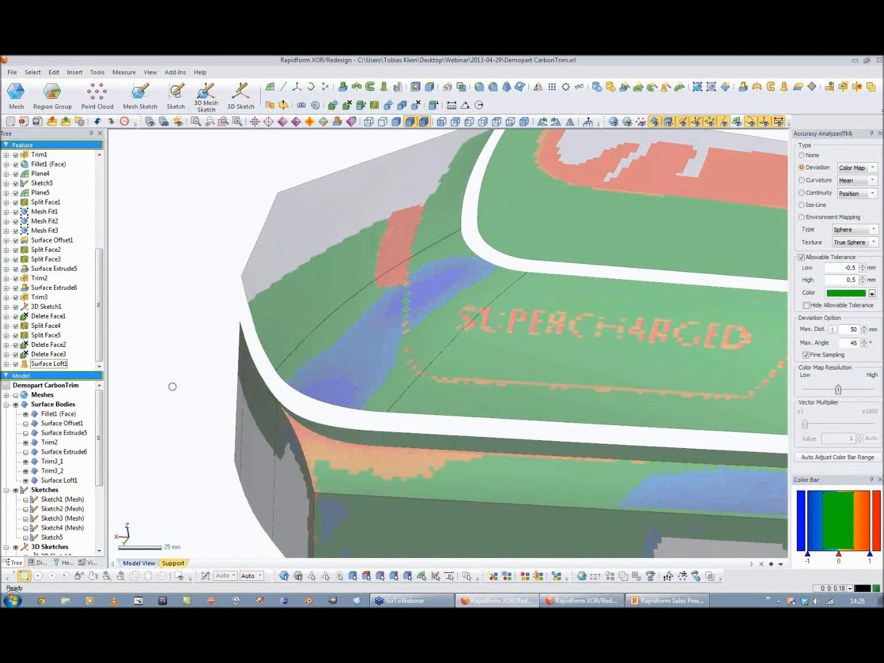
pyautogui.click(342, 368)
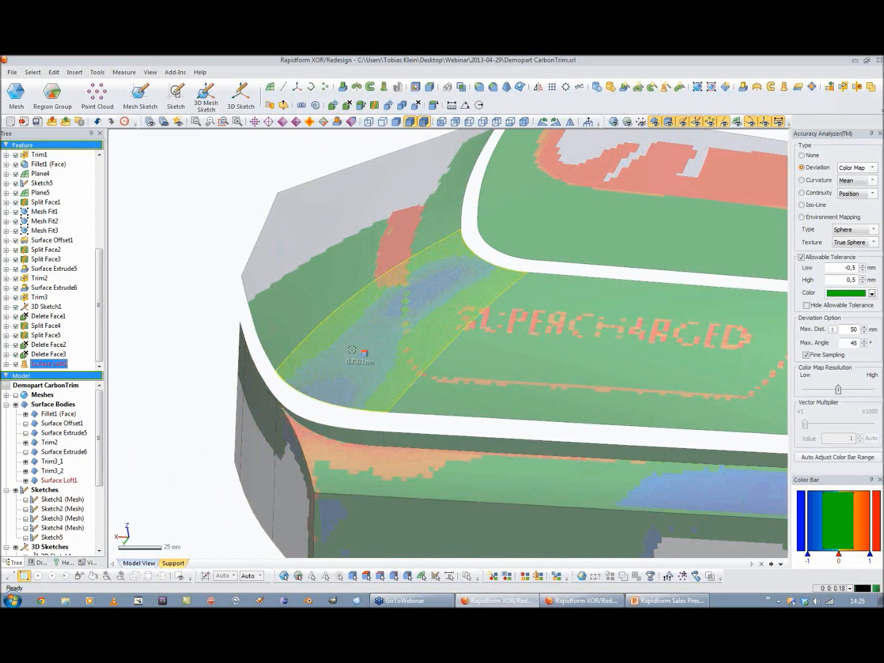
pyautogui.click(180, 323)
pyautogui.moveTo(300, 368); pyautogui.dragTo(502, 337, button='right')
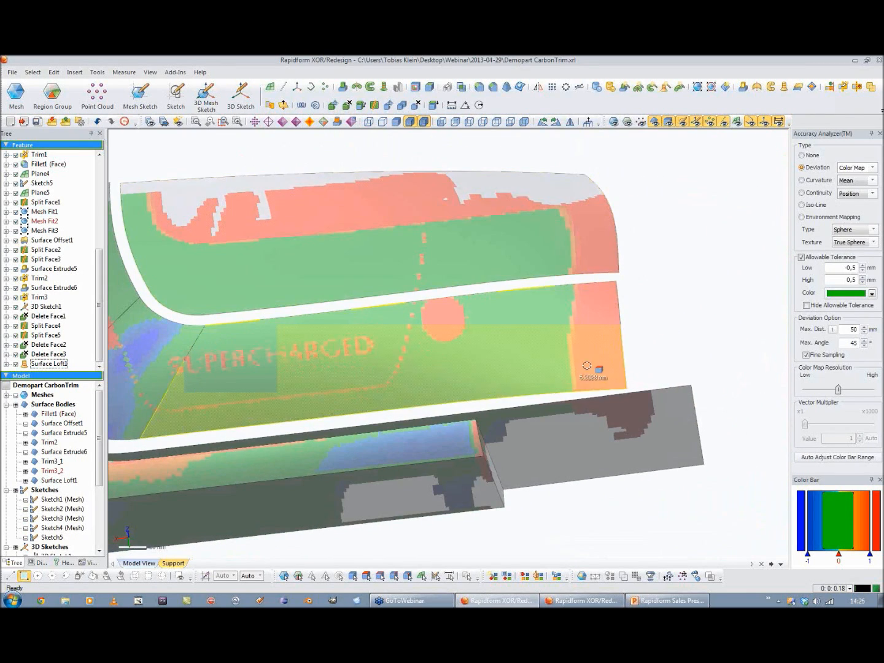
pyautogui.moveTo(473, 360)
pyautogui.mouseDown(button='right')
pyautogui.moveTo(361, 342)
pyautogui.moveTo(442, 415)
pyautogui.moveTo(346, 364)
pyautogui.mouseUp(button='right')
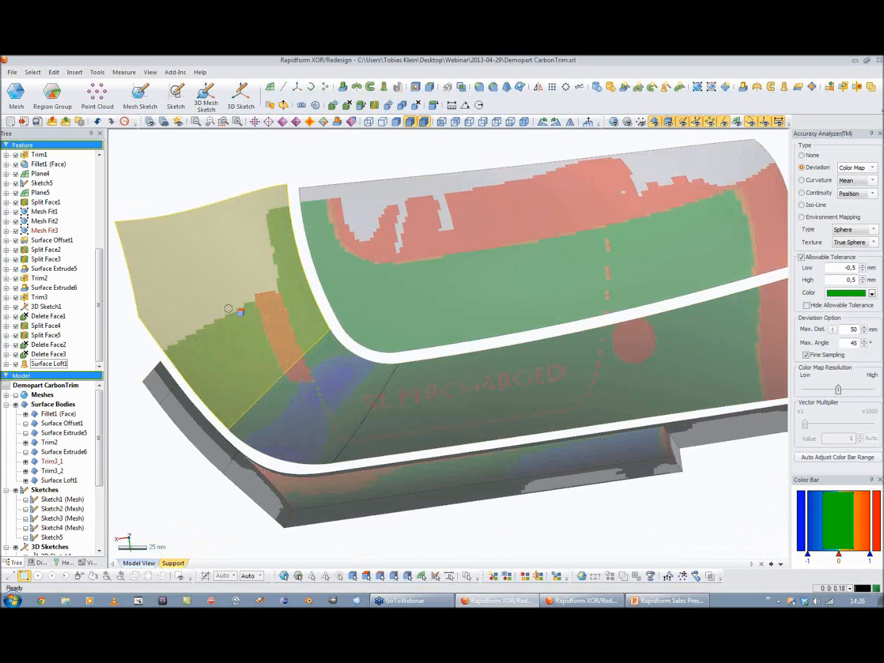
pyautogui.moveTo(415, 298); pyautogui.dragTo(587, 266, button='right')
pyautogui.scroll(-3, 468, 271)
pyautogui.moveTo(467, 270)
pyautogui.mouseDown(button='right')
pyautogui.moveTo(565, 296)
pyautogui.moveTo(529, 315)
pyautogui.mouseUp(button='right')
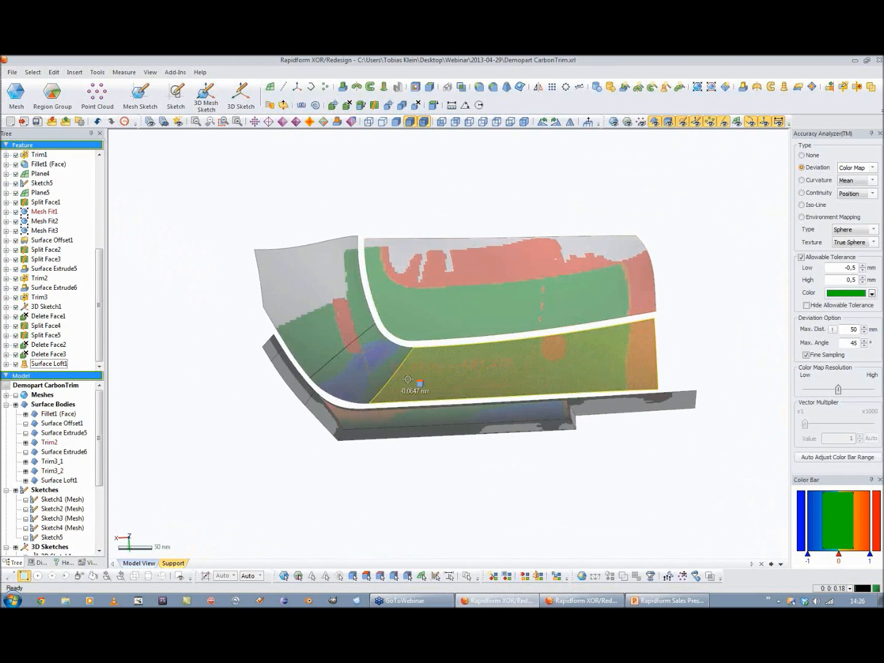
# Step: Start a new sketch on Plane4 and show the mesh behind it as a reference
pyautogui.scroll(-3, 98, 448)
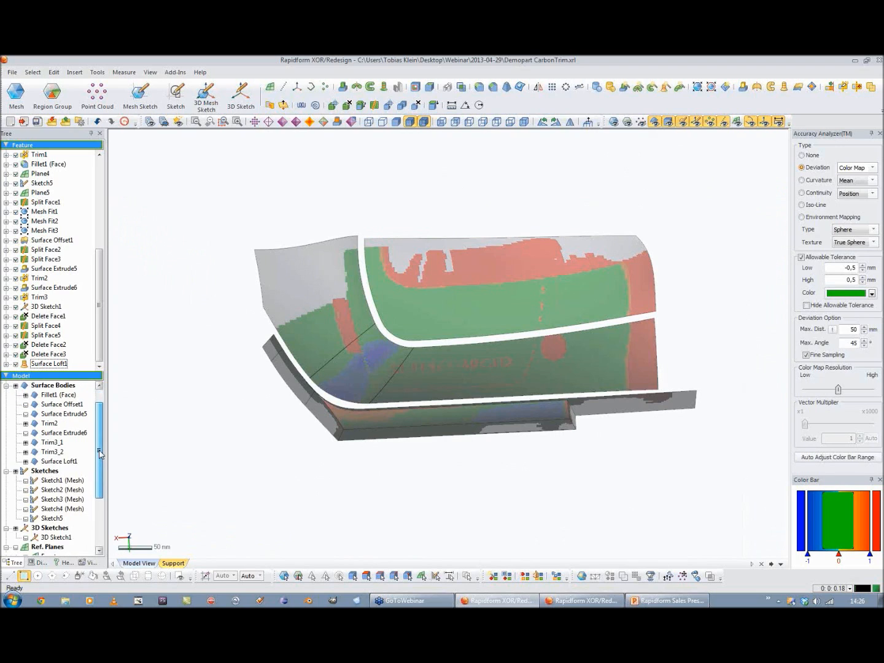
pyautogui.scroll(-3, 98, 487)
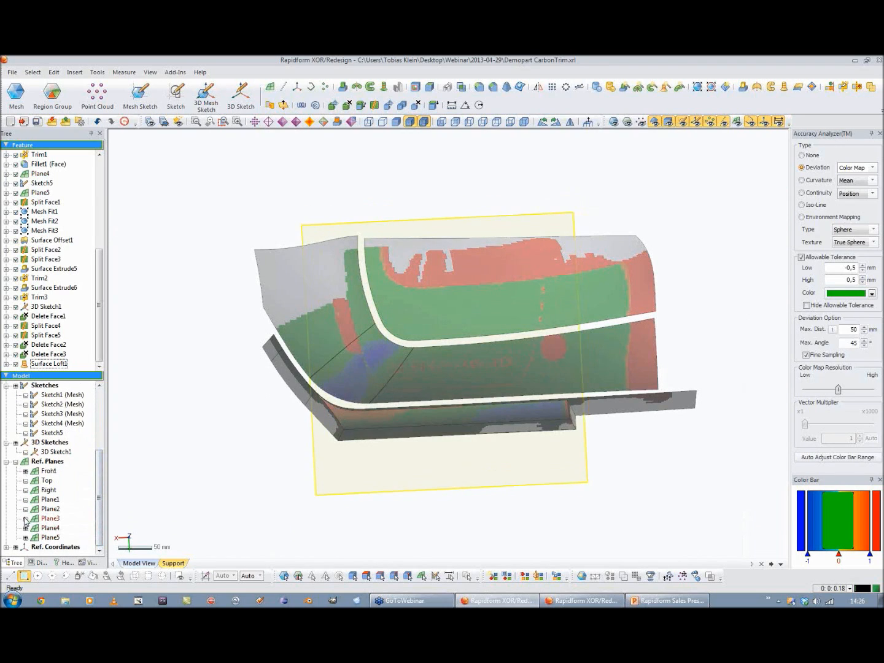
pyautogui.click(49, 538)
pyautogui.moveTo(366, 346); pyautogui.dragTo(298, 242, button='right')
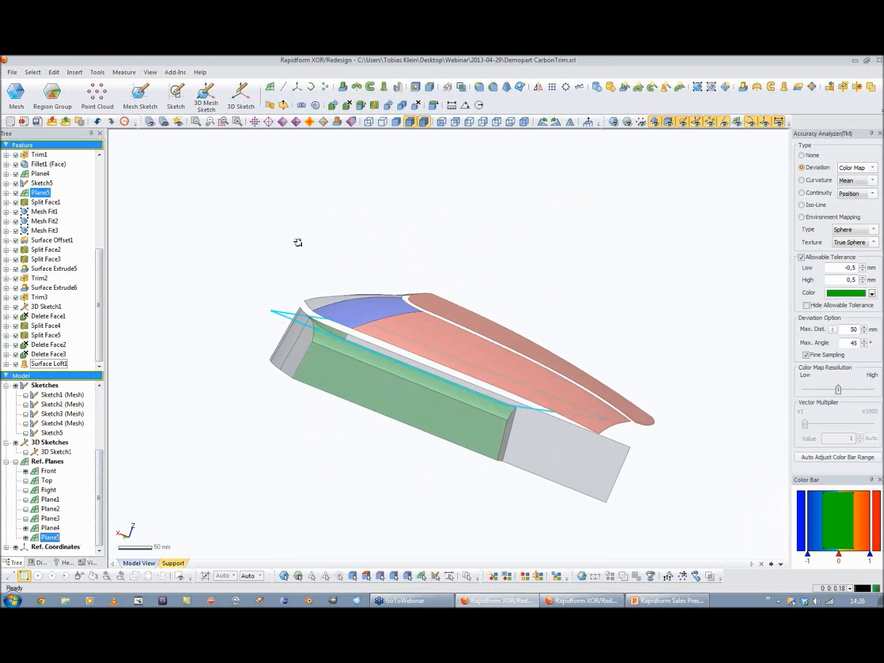
pyautogui.click(49, 527)
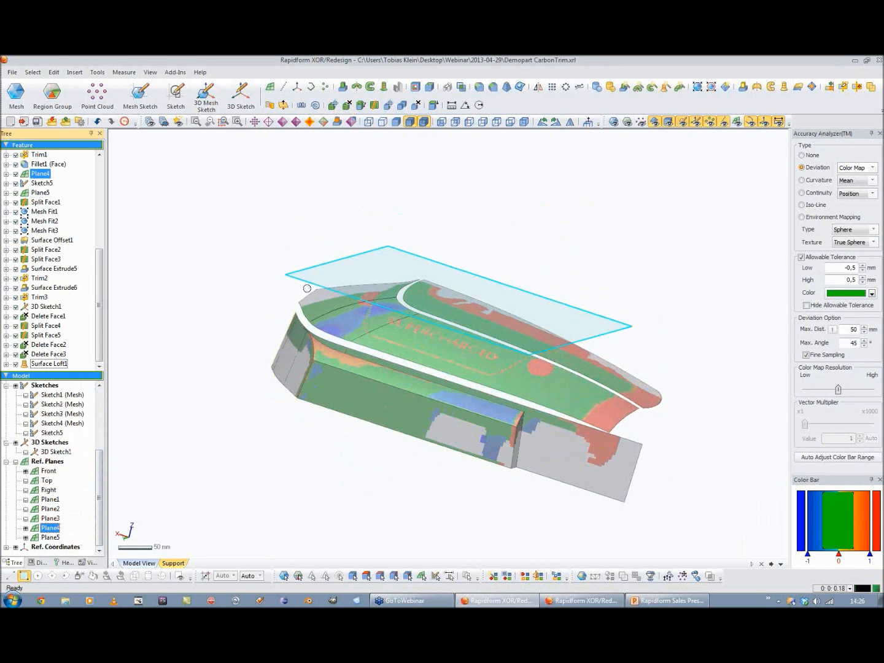
pyautogui.click(177, 95)
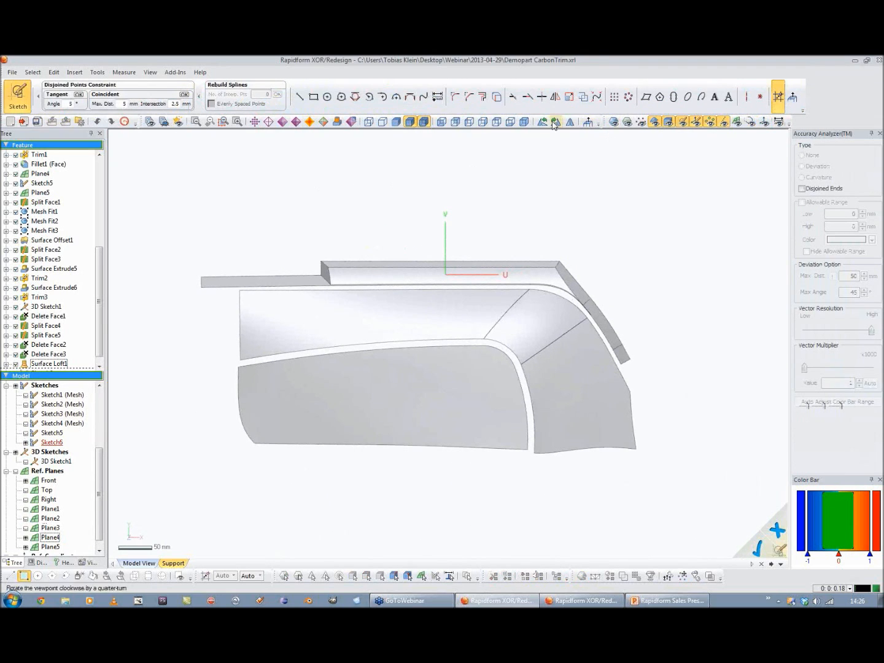
pyautogui.click(612, 122)
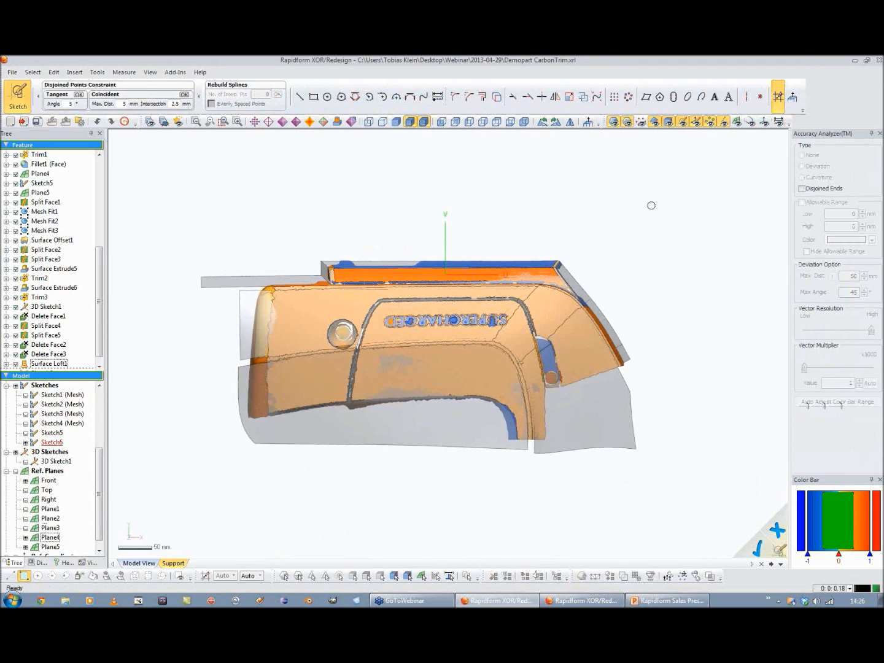
pyautogui.keyDown('ctrl'); pyautogui.moveTo(637, 232); pyautogui.dragTo(570, 194, button='right'); pyautogui.keyUp('ctrl')
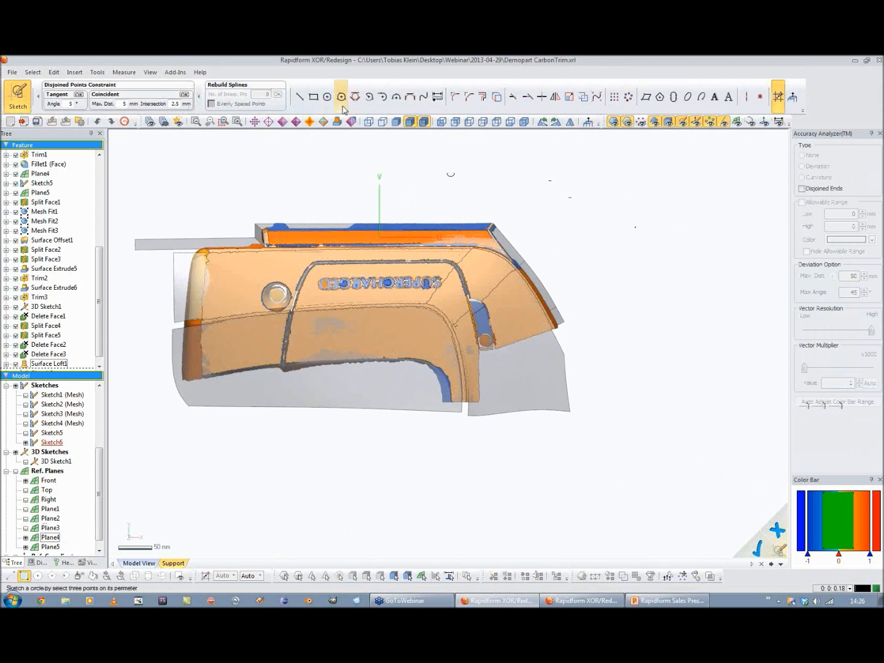
# Step: Draw a slanted line from the end corner of the outer wall, at about X 273.3, Y -125 mm, inward along the mesh's cut edge
pyautogui.click(300, 100)
pyautogui.scroll(5, 594, 369)
pyautogui.scroll(-3, 707, 402)
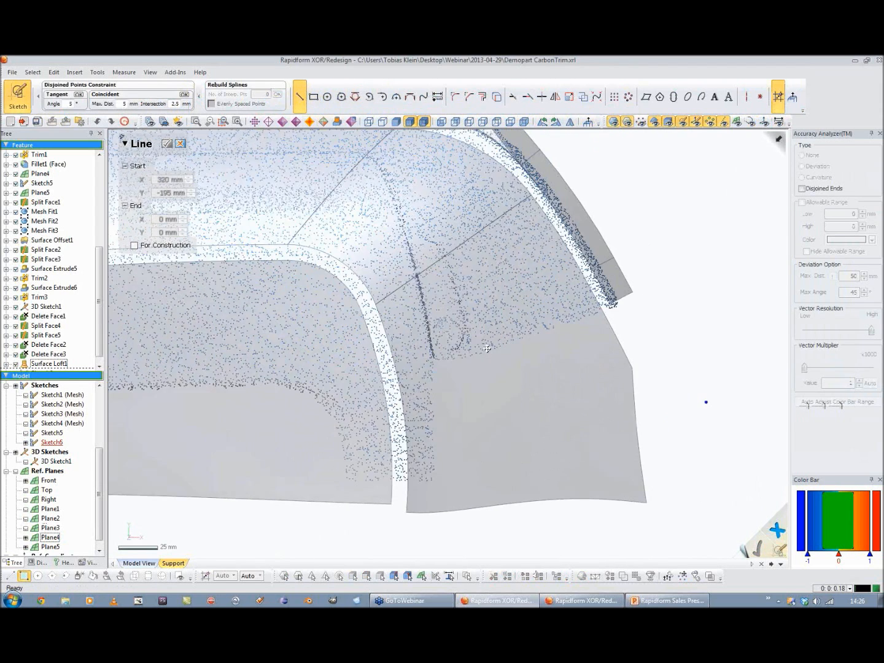
pyautogui.click(495, 294)
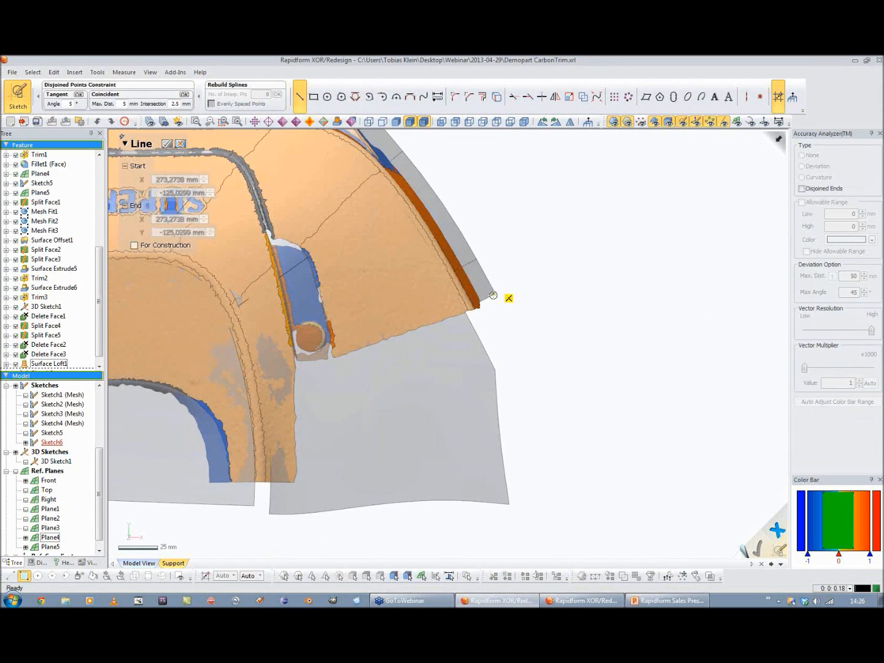
pyautogui.press('Escape')
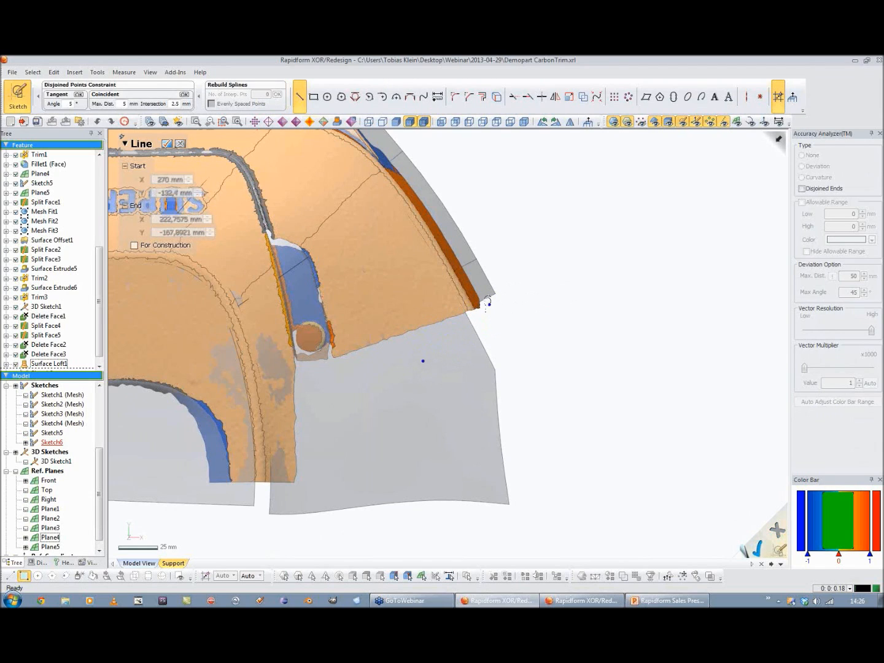
pyautogui.press('Escape')
pyautogui.rightClick(487, 301)
pyautogui.click(508, 309)
# Step: Adjust the slanted line along the wall's end edge so its free end lies at about X 157.7, Y -187.8 mm
pyautogui.moveTo(474, 305); pyautogui.dragTo(378, 341)
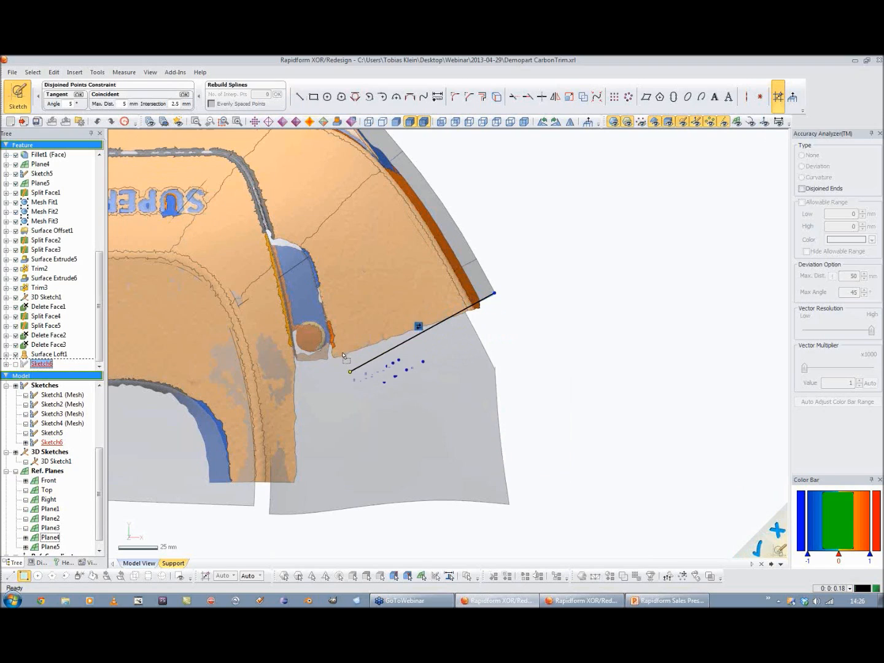
pyautogui.moveTo(331, 380)
pyautogui.mouseDown()
pyautogui.moveTo(365, 341)
pyautogui.moveTo(451, 316)
pyautogui.mouseUp()
pyautogui.click(501, 313)
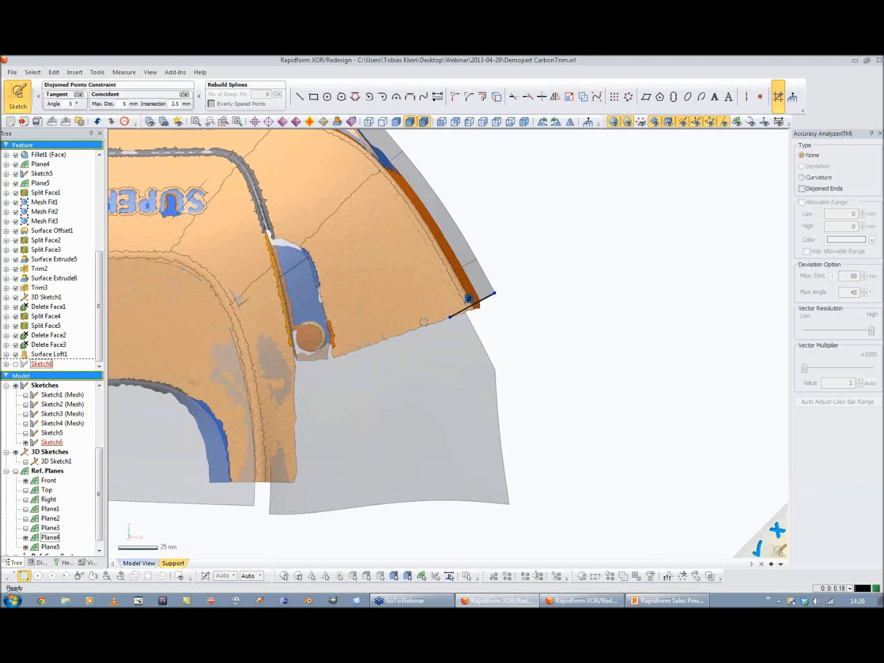
pyautogui.moveTo(449, 317); pyautogui.dragTo(463, 309)
pyautogui.keyDown('ctrl'); pyautogui.moveTo(362, 401); pyautogui.dragTo(477, 347, button='right'); pyautogui.keyUp('ctrl')
# Step: Draw a vertical line from the slanted line's free end down past the surface's lower edge
pyautogui.click(300, 98)
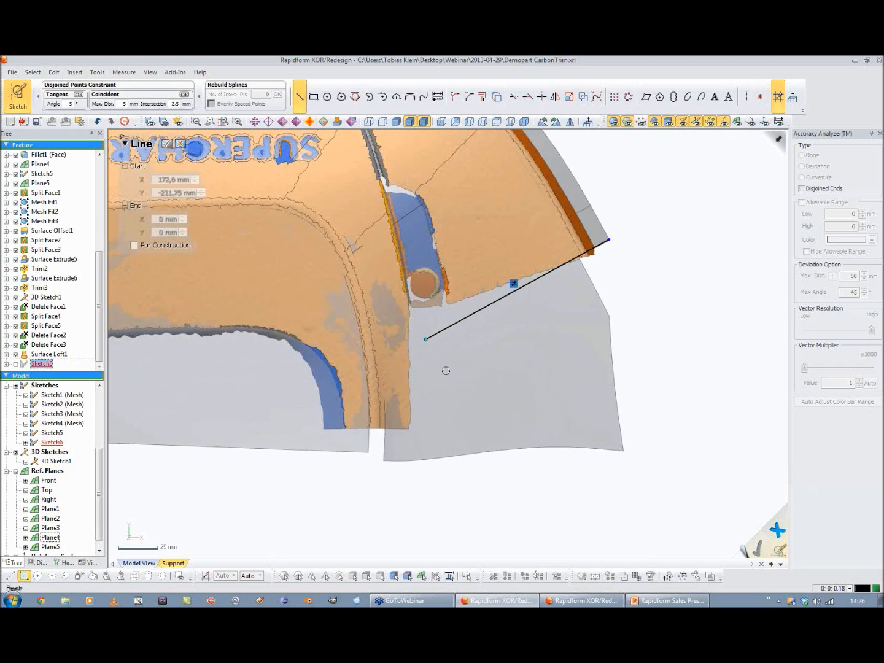
pyautogui.click(424, 339)
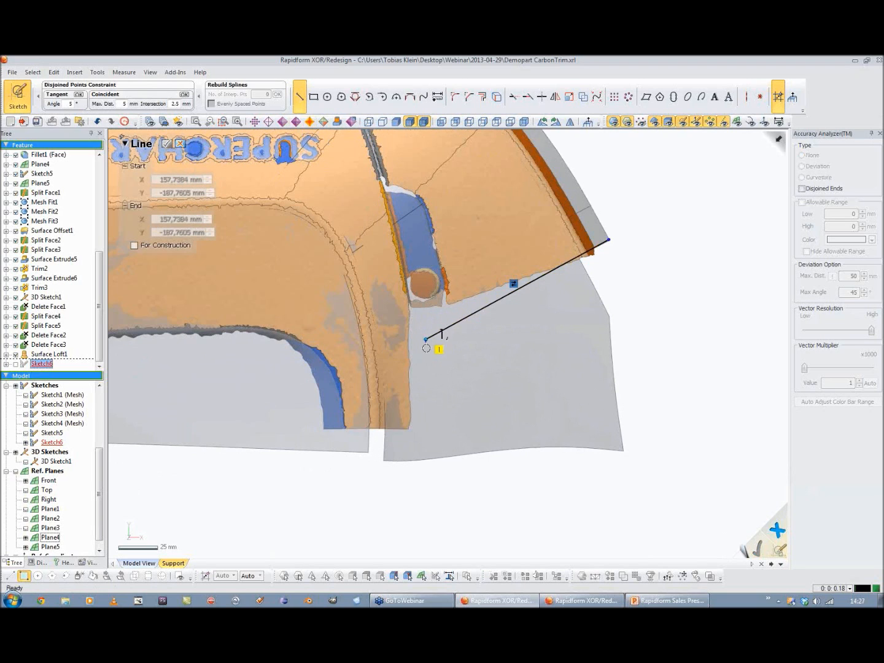
pyautogui.click(425, 472)
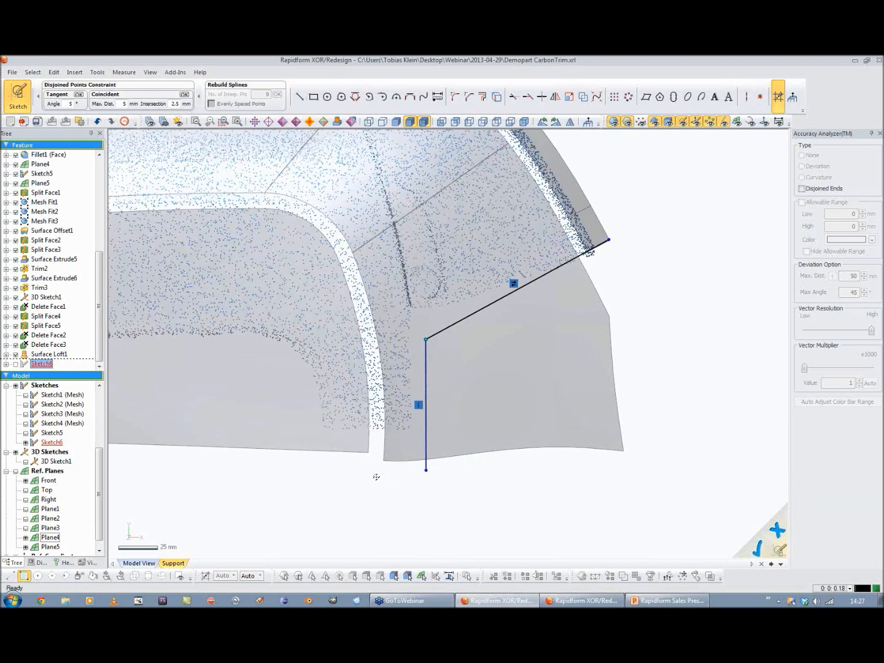
# Step: Draw a horizontal line along the mesh's lower end and trim it with the vertical line into a corner at the mesh's side edge
pyautogui.keyDown('ctrl'); pyautogui.moveTo(377, 476); pyautogui.dragTo(437, 451, button='right'); pyautogui.keyUp('ctrl')
pyautogui.click(368, 411)
pyautogui.click(517, 410)
pyautogui.press('Escape')
pyautogui.moveTo(468, 411); pyautogui.dragTo(465, 406)
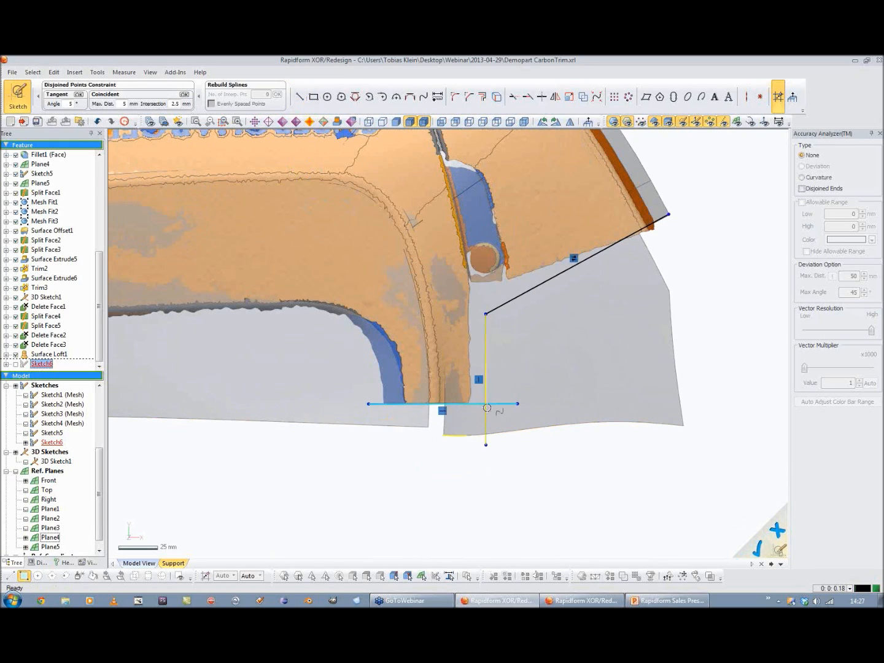
pyautogui.click(513, 96)
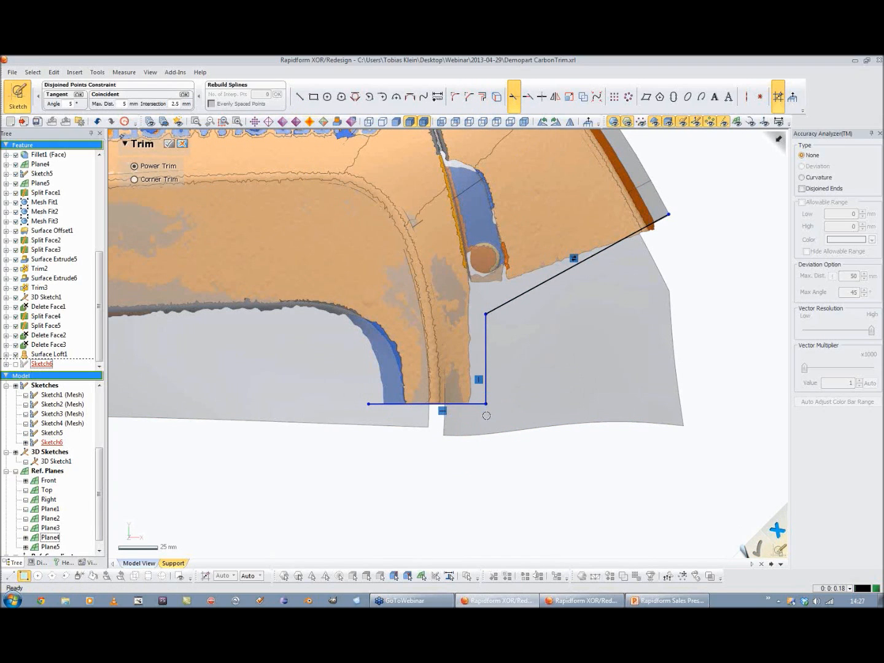
pyautogui.press('Escape')
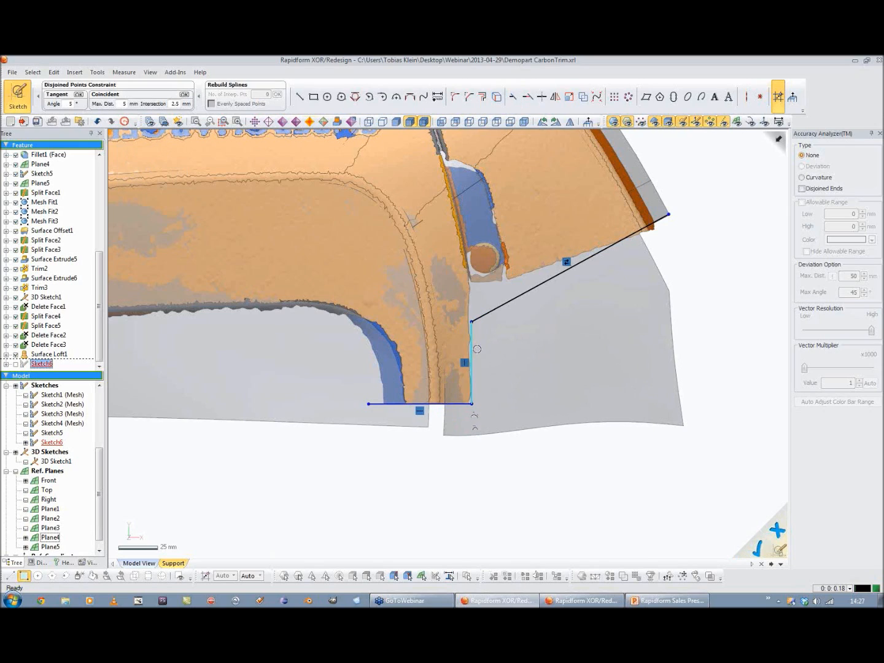
# Step: Draw a slightly slanted line about 208 mm long along the mesh's opposite end edge, past the surfaces' lower boundary, and finish the sketch
pyautogui.moveTo(274, 351); pyautogui.dragTo(505, 336, button='middle')
pyautogui.scroll(-4, 333, 345)
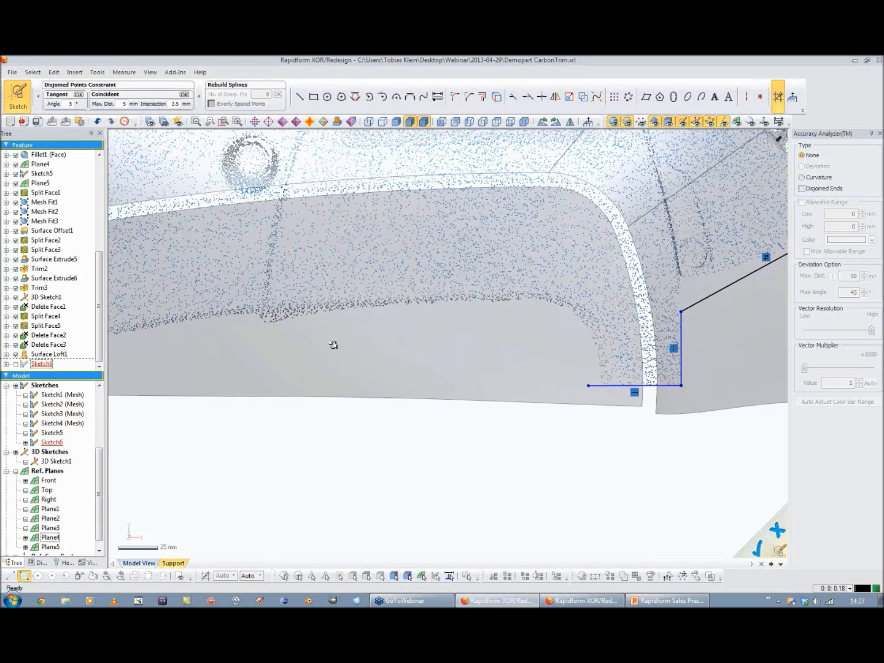
pyautogui.moveTo(268, 375); pyautogui.dragTo(436, 397, button='middle')
pyautogui.scroll(4, 316, 272)
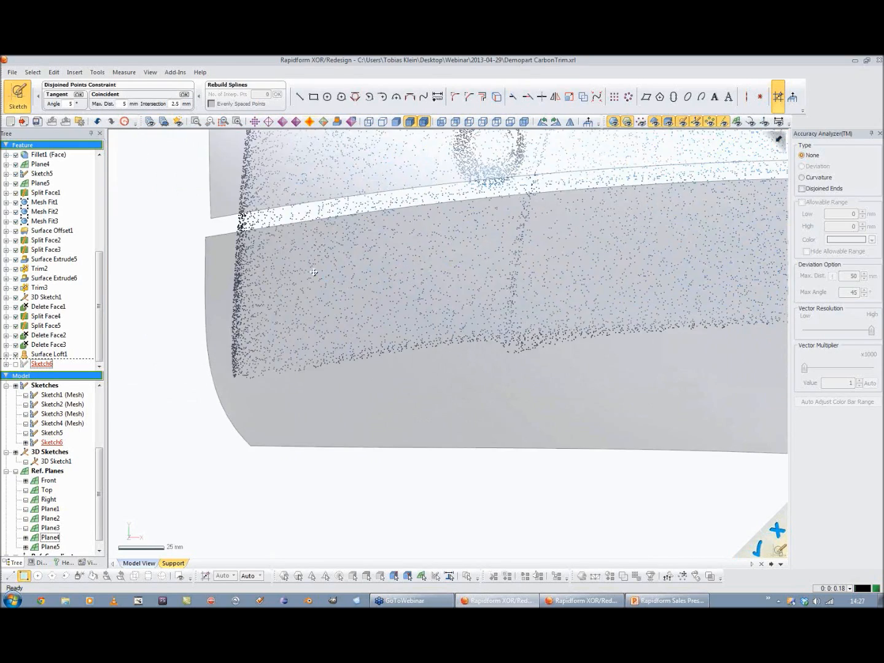
pyautogui.moveTo(315, 272); pyautogui.dragTo(417, 391, button='middle')
pyautogui.click(299, 96)
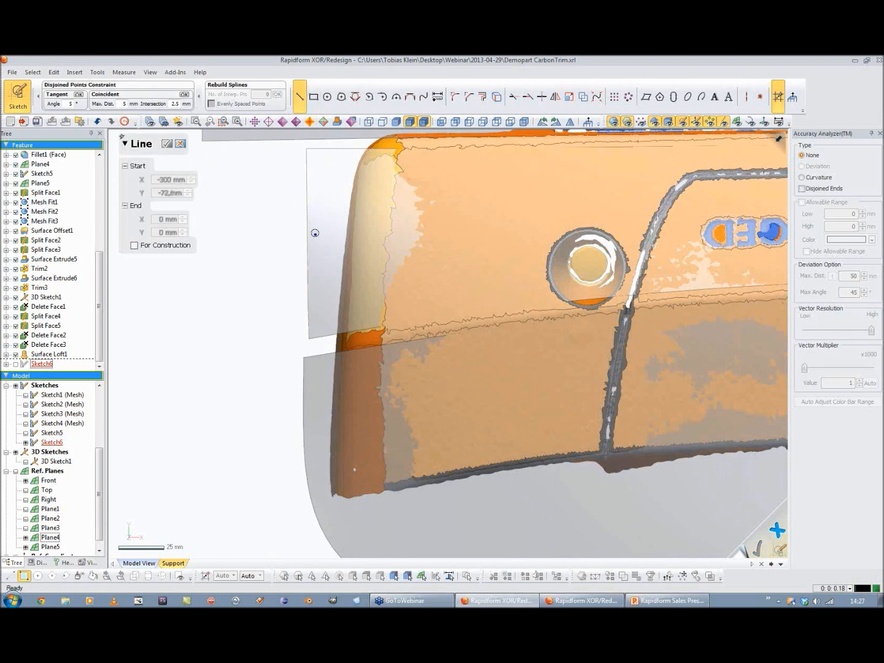
pyautogui.click(352, 143)
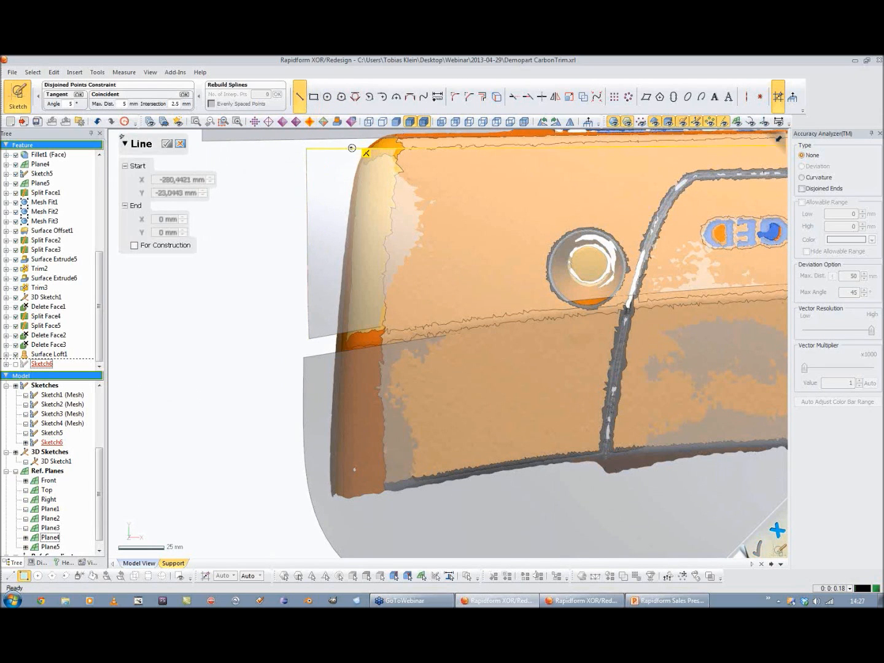
pyautogui.click(312, 405)
pyautogui.moveTo(312, 405); pyautogui.dragTo(324, 304, button='middle')
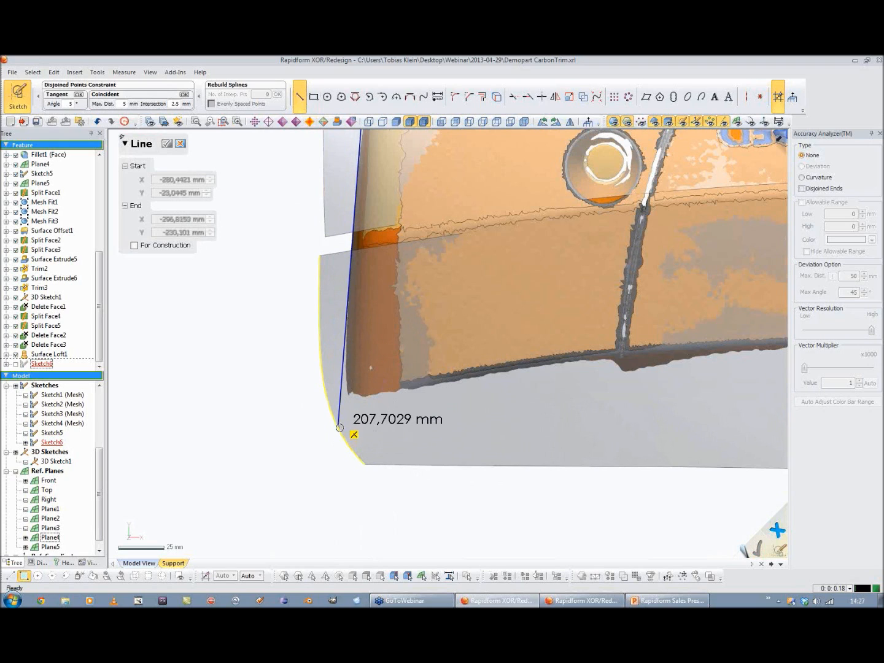
pyautogui.click(339, 427)
pyautogui.press('Escape')
pyautogui.moveTo(321, 436); pyautogui.dragTo(350, 344, button='right')
pyautogui.click(343, 327)
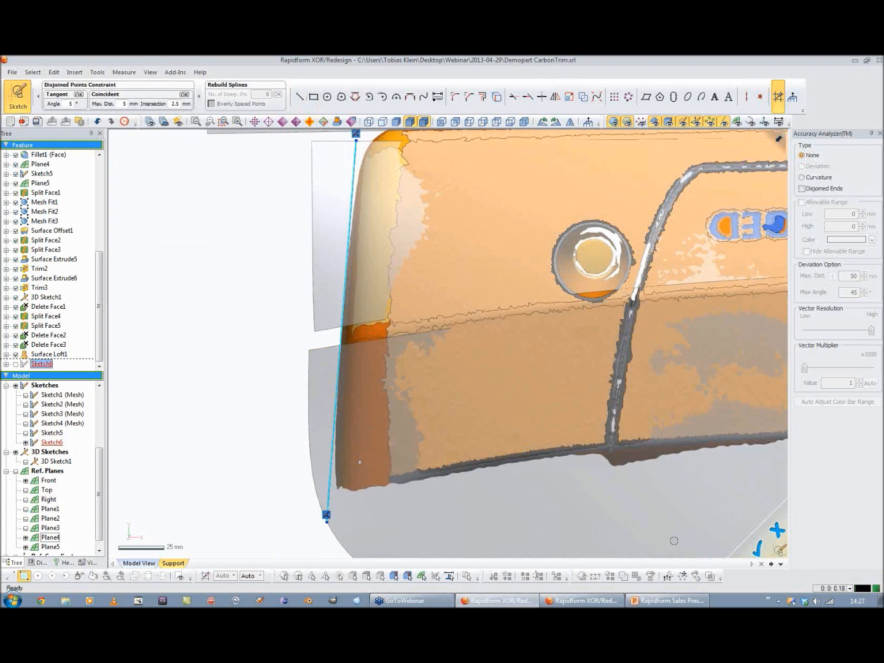
pyautogui.click(746, 553)
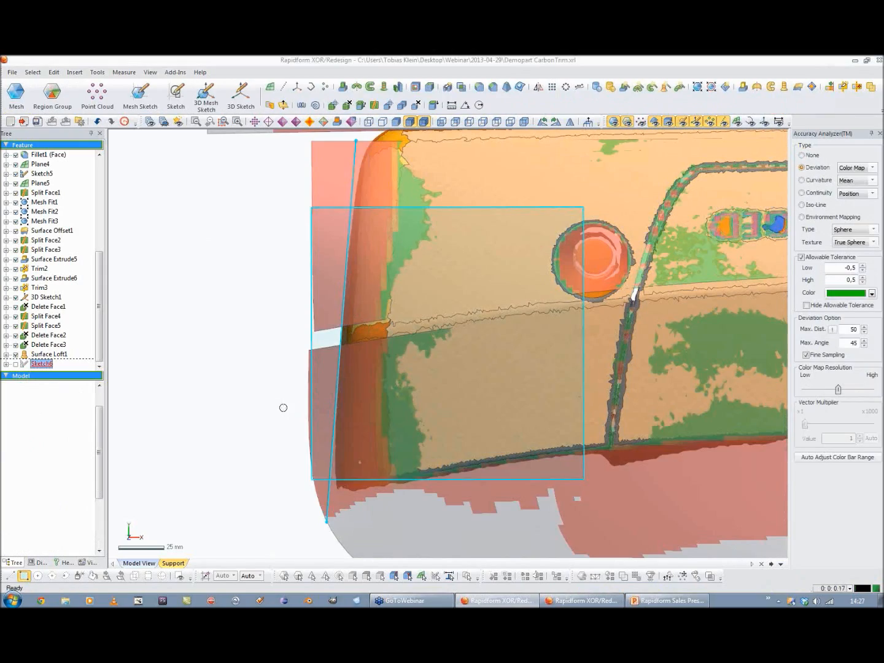
# Step: Extrude both line chains of Sketch6 as surfaces 200 mm downward through the part
pyautogui.moveTo(286, 450); pyautogui.dragTo(402, 329, button='right')
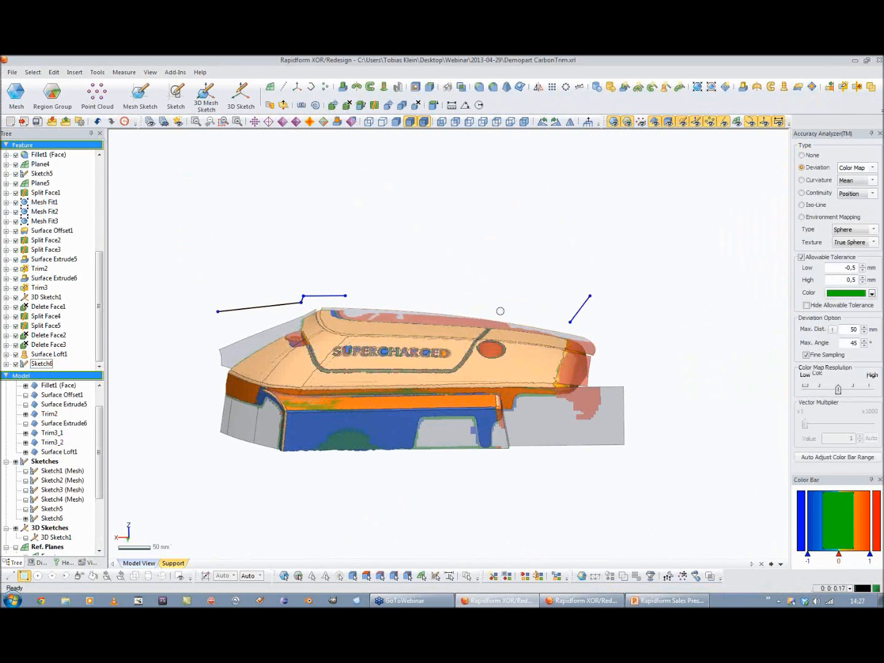
pyautogui.moveTo(523, 280); pyautogui.dragTo(421, 319, button='right')
pyautogui.moveTo(576, 277); pyautogui.dragTo(556, 219, button='right')
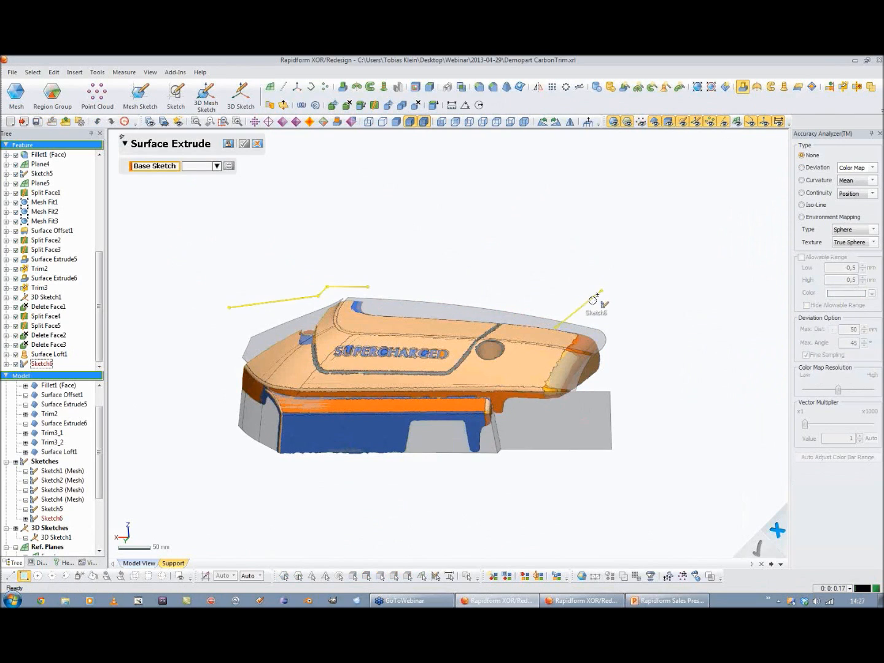
pyautogui.click(591, 300)
pyautogui.moveTo(388, 348); pyautogui.dragTo(420, 308, button='right')
pyautogui.moveTo(437, 244); pyautogui.dragTo(438, 430)
pyautogui.moveTo(437, 430); pyautogui.dragTo(258, 226, button='right')
pyautogui.click(245, 145)
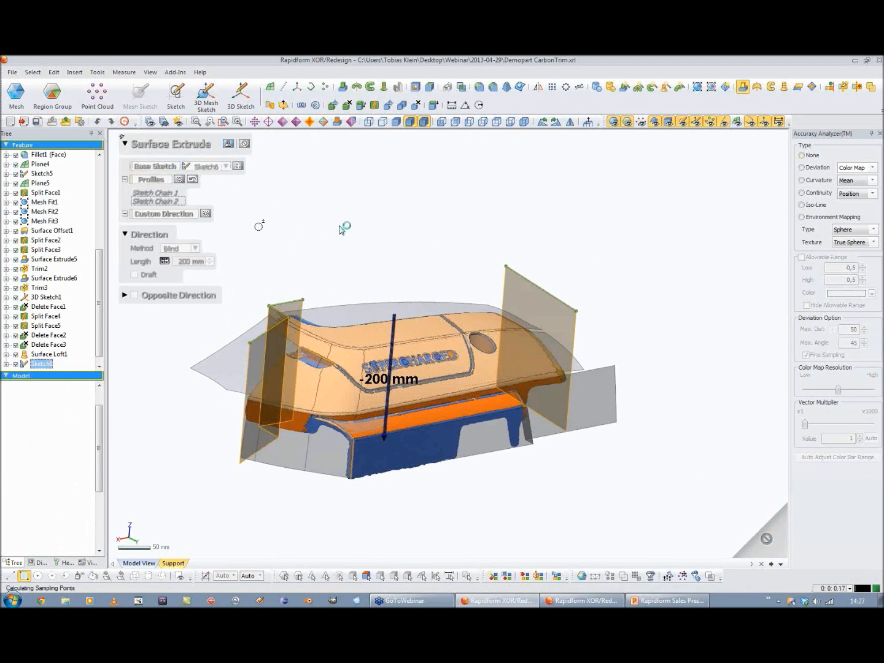
# Step: Set up a trim with both extruded surfaces as tools and Trim2, Trim3_1, Trim3_2 and Fillet1 (Face) as target bodies
pyautogui.moveTo(429, 213); pyautogui.dragTo(514, 130, button='right')
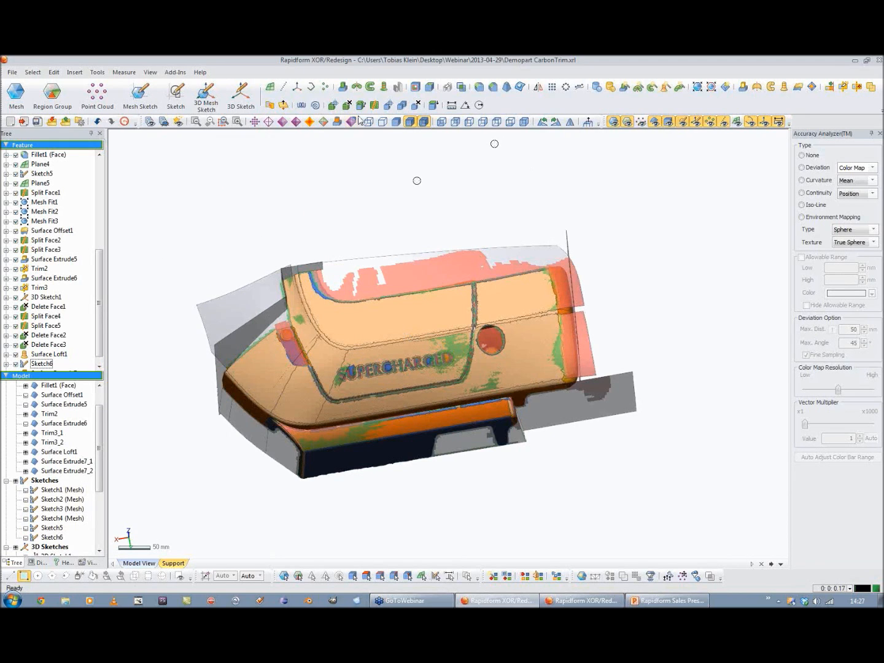
pyautogui.click(843, 87)
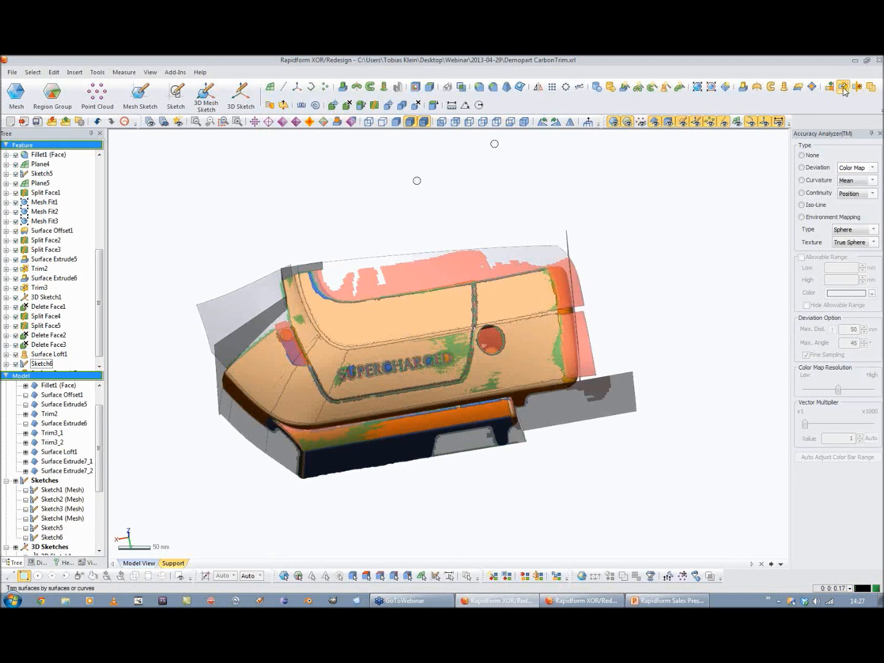
pyautogui.click(569, 236)
pyautogui.moveTo(548, 330); pyautogui.dragTo(580, 350, button='right')
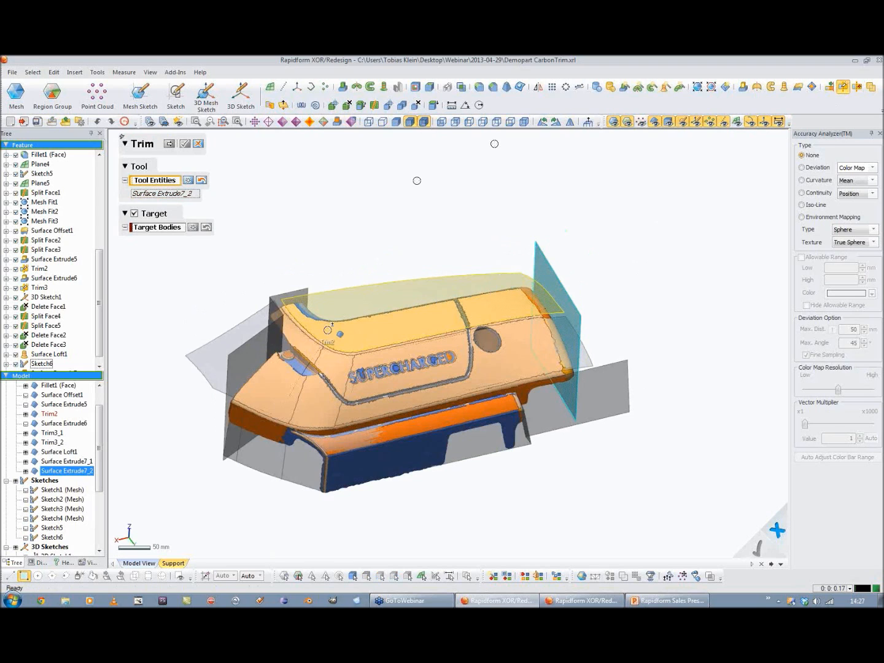
pyautogui.click(274, 342)
pyautogui.click(158, 237)
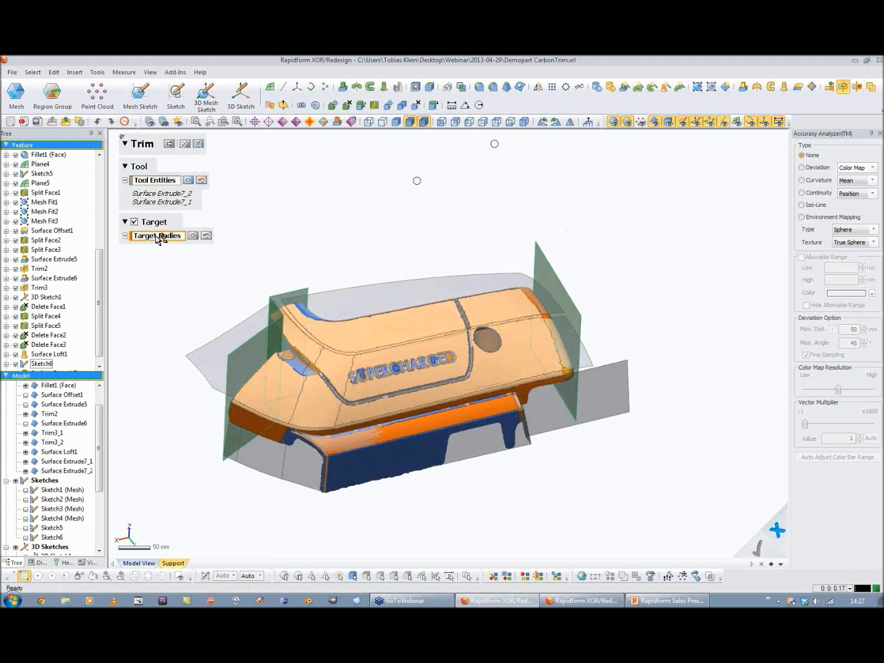
pyautogui.click(335, 307)
pyautogui.click(231, 332)
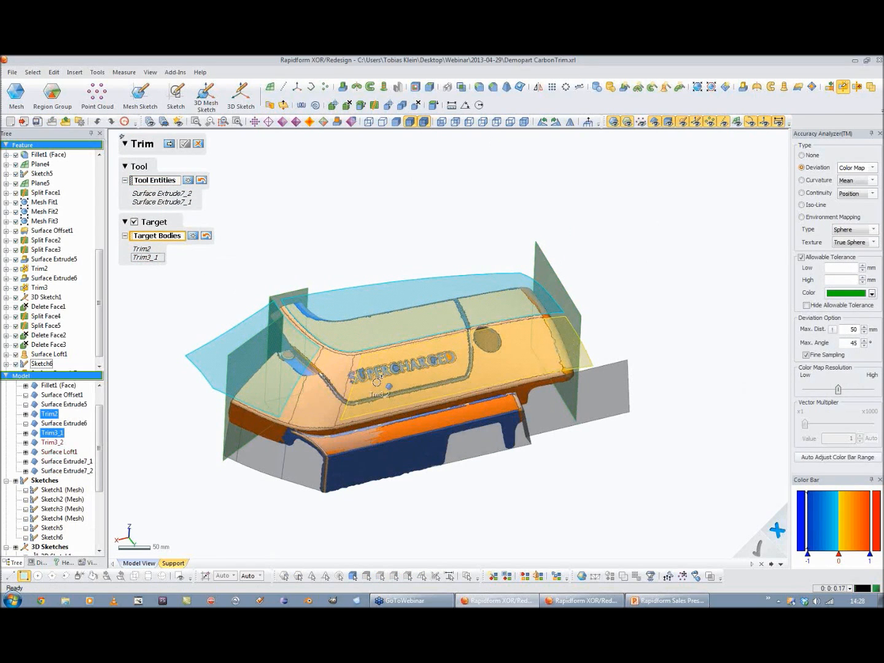
pyautogui.click(405, 373)
pyautogui.click(557, 399)
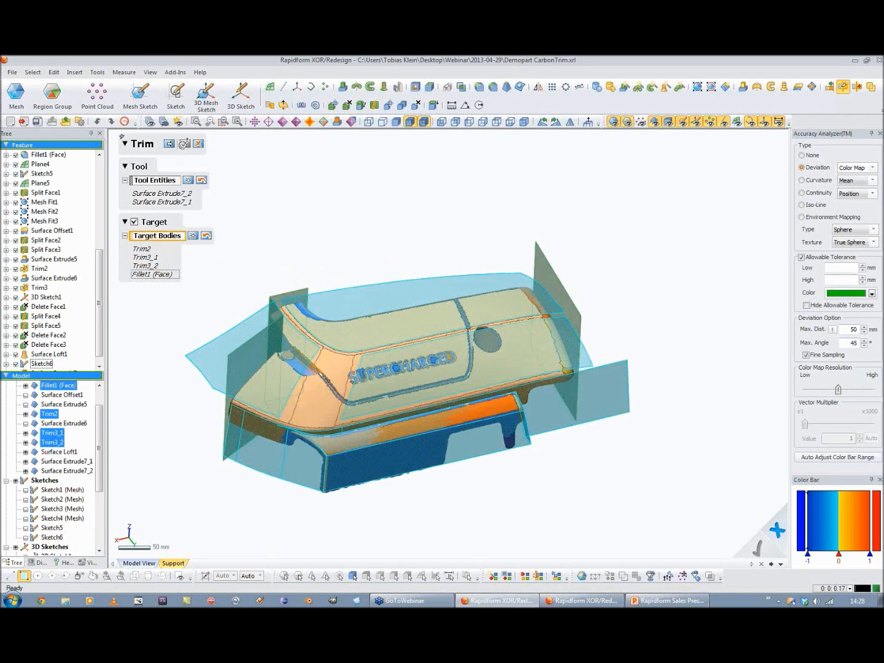
pyautogui.click(169, 144)
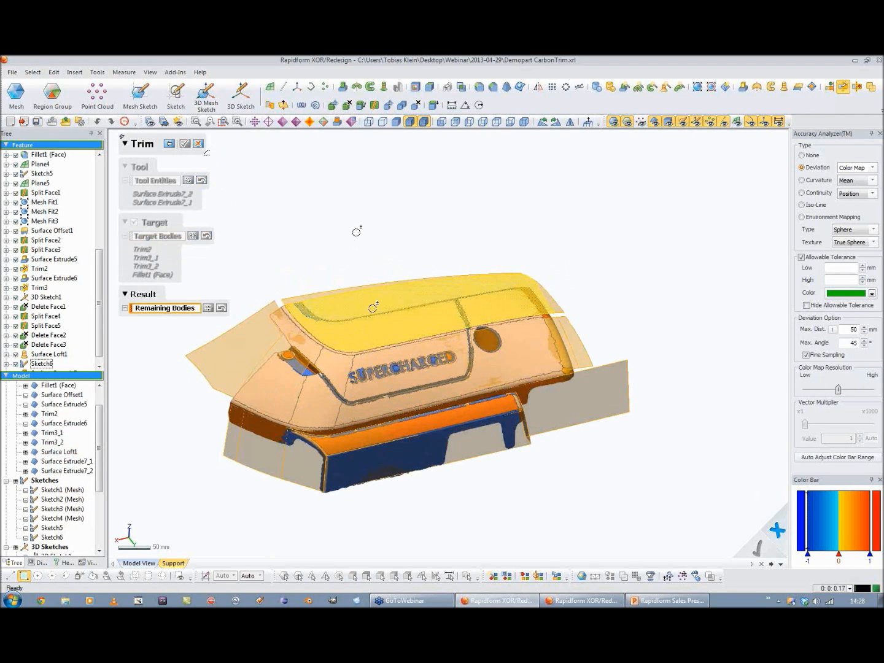
# Step: Keep the inner pieces of the top surface, the two side surfaces and the outer wall, and apply the trim
pyautogui.moveTo(424, 321); pyautogui.dragTo(381, 417, button='right')
pyautogui.click(372, 437)
pyautogui.rightClick(371, 438)
pyautogui.click(354, 201)
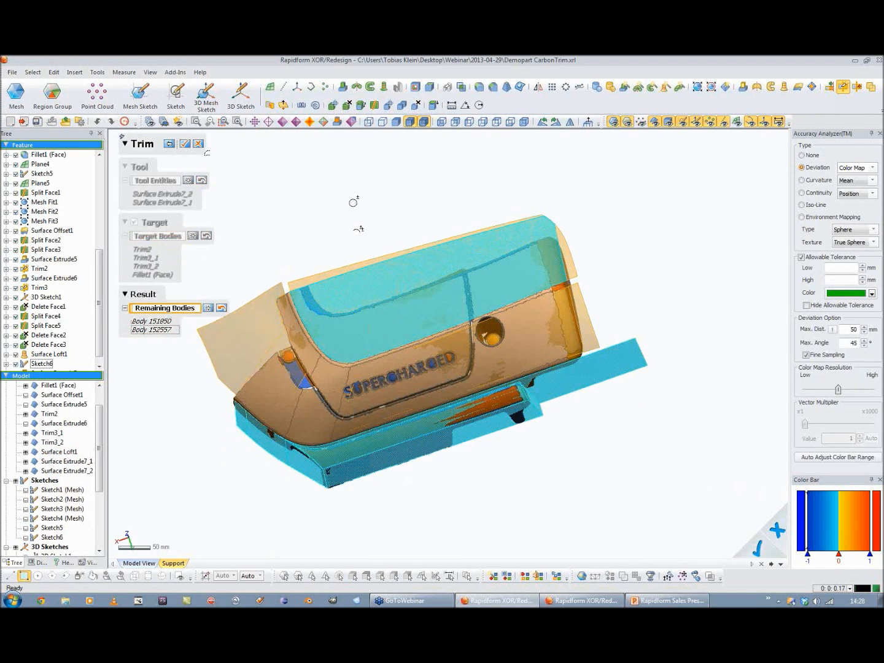
pyautogui.click(302, 339)
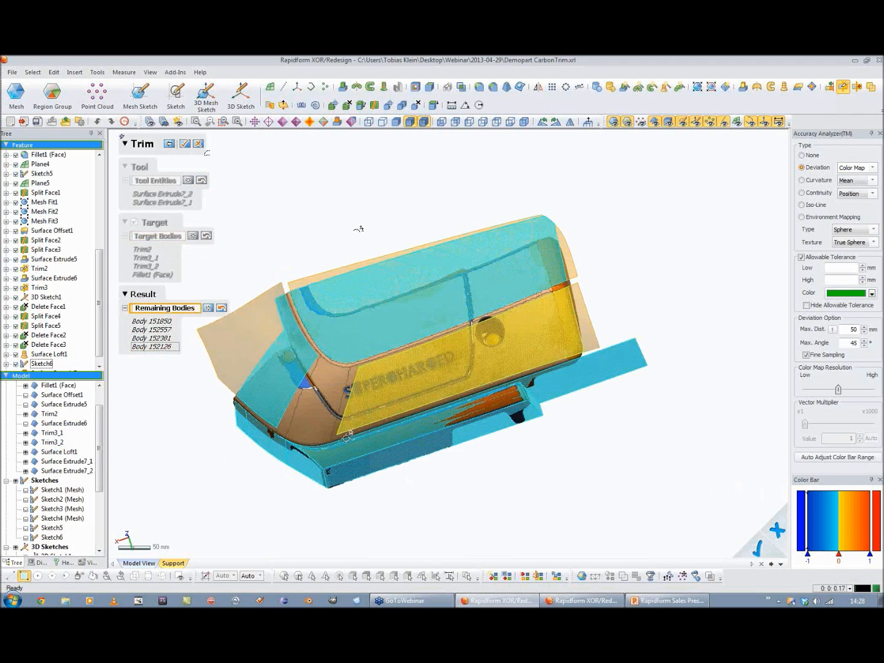
pyautogui.click(367, 449)
pyautogui.click(428, 448)
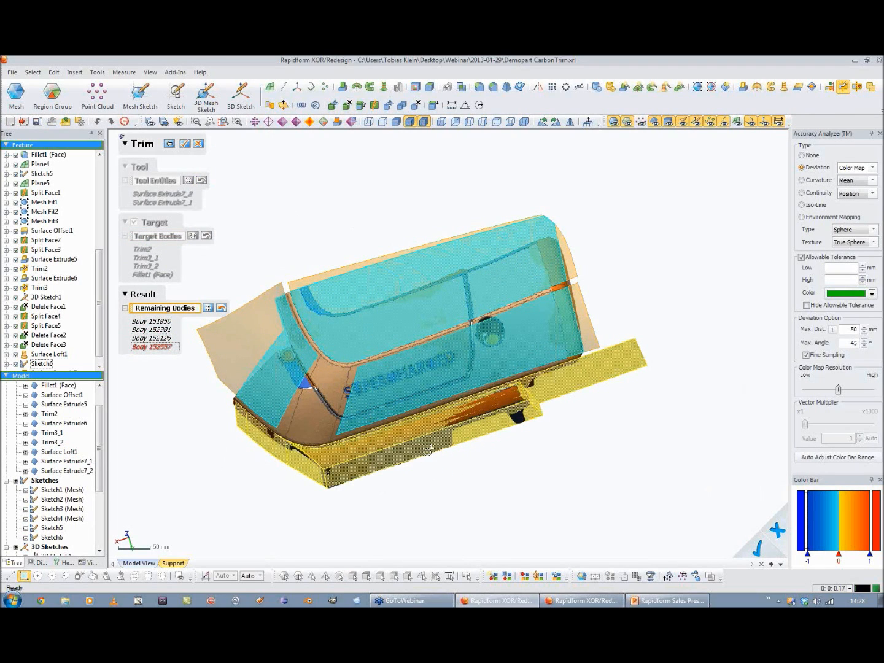
pyautogui.click(185, 144)
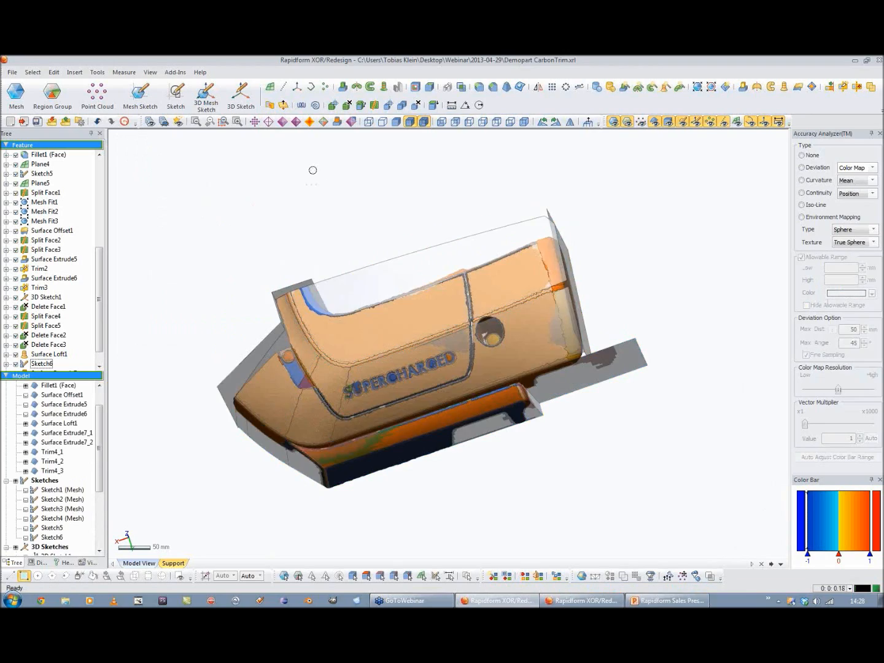
# Step: Reopen Sketch6 and lengthen the slanted end line beyond the outer wall so that its extrusion cuts the wall completely
pyautogui.moveTo(253, 295); pyautogui.dragTo(446, 352, button='right')
pyautogui.scroll(3, 365, 393)
pyautogui.click(464, 280)
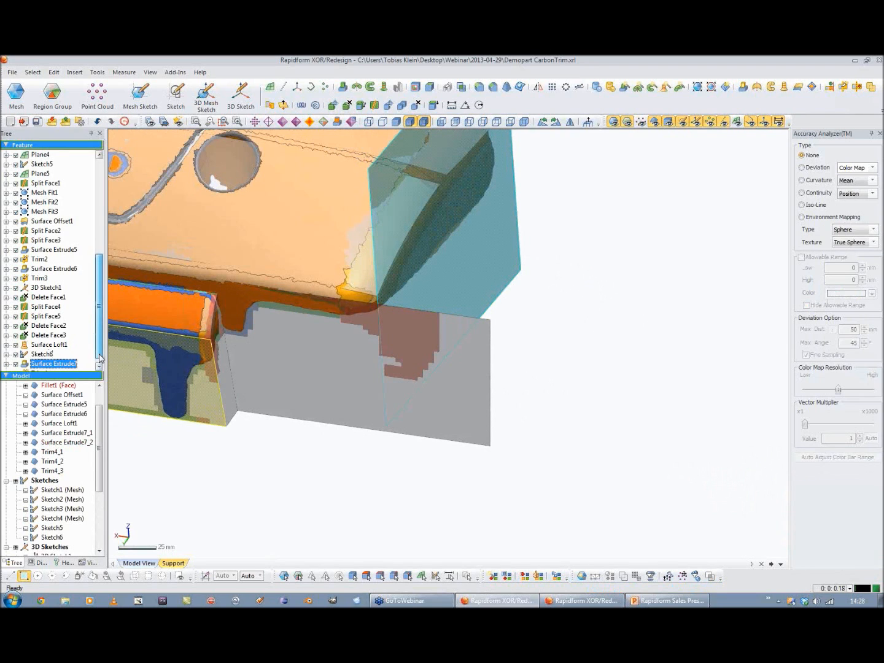
pyautogui.scroll(-1, 100, 358)
pyautogui.click(42, 345)
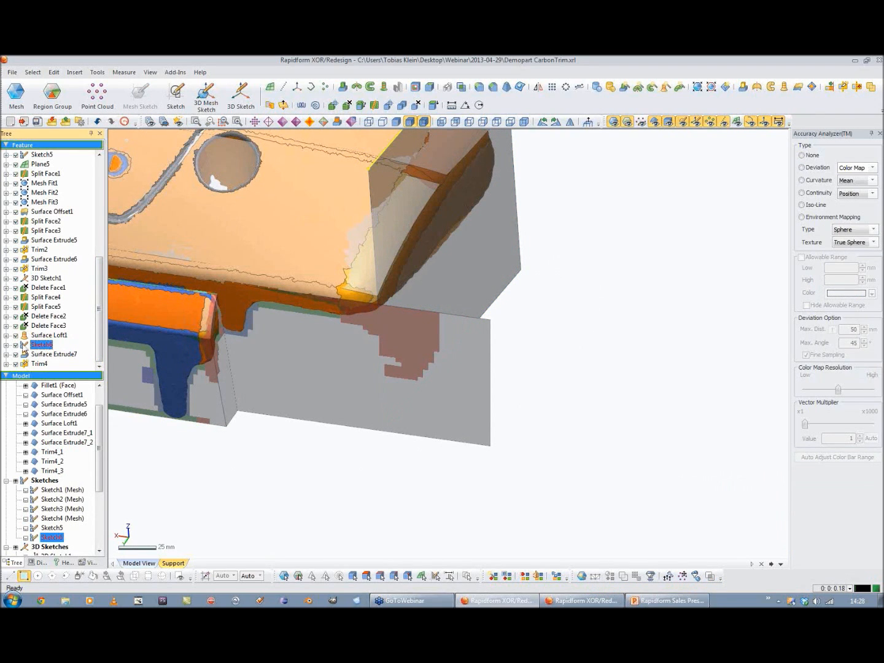
pyautogui.doubleClick(42, 345)
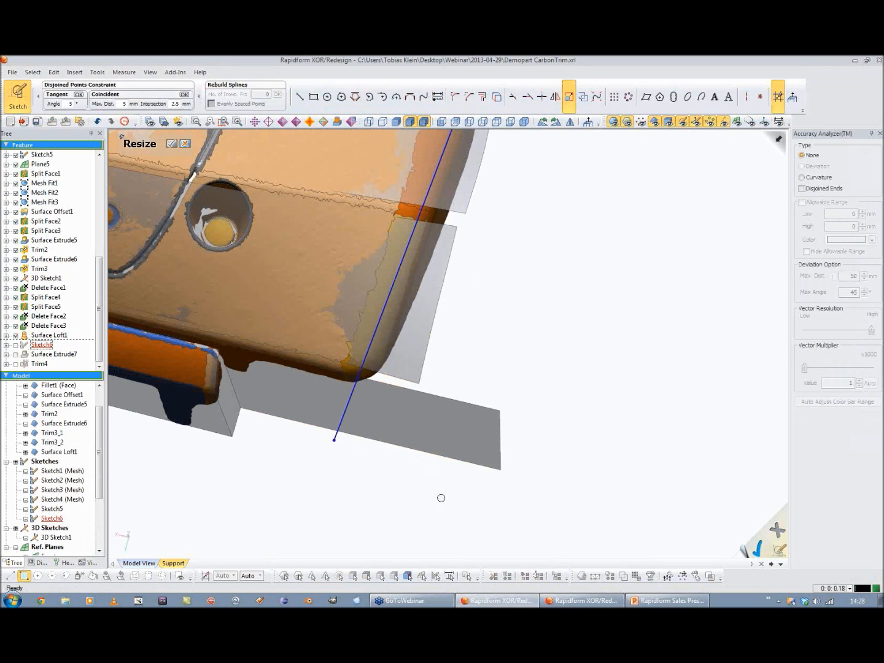
pyautogui.click(752, 551)
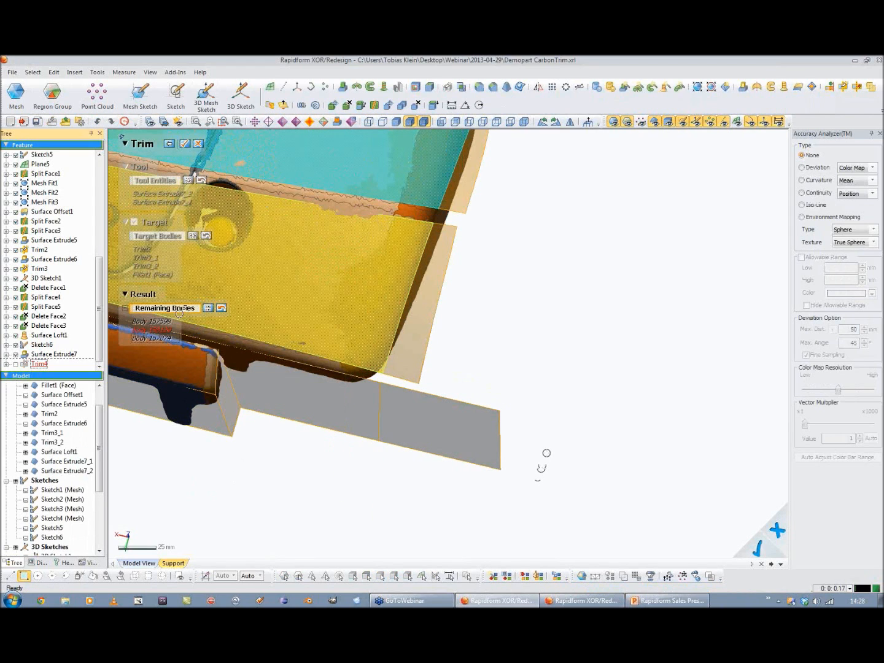
# Step: Edit Trim4 to also keep the outer wall's inner piece, and hide the two extruded cutting surfaces
pyautogui.click(250, 359)
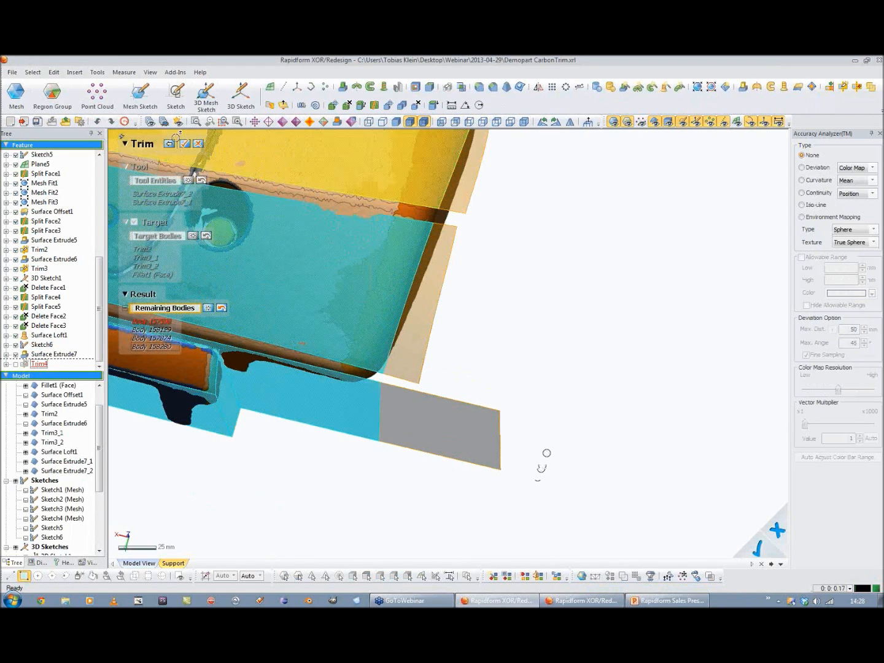
pyautogui.click(188, 144)
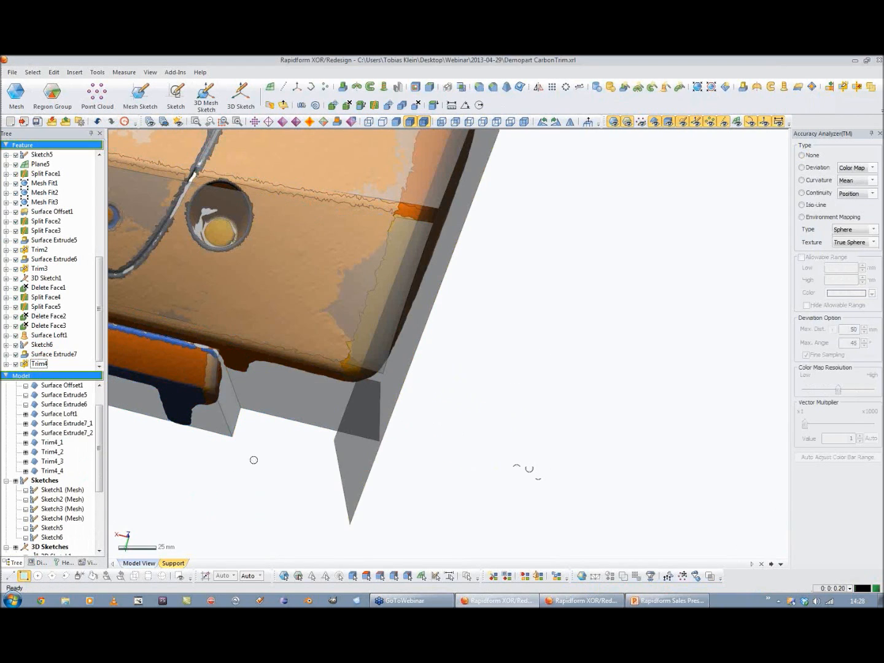
pyautogui.click(25, 424)
pyautogui.click(25, 433)
# Step: Hide the mesh and examine the lofted corner face's deviation and the gaps between the trimmed surfaces
pyautogui.moveTo(328, 470)
pyautogui.mouseDown(button='right')
pyautogui.moveTo(393, 477)
pyautogui.moveTo(558, 470)
pyautogui.moveTo(634, 445)
pyautogui.moveTo(331, 408)
pyautogui.moveTo(584, 430)
pyautogui.moveTo(384, 421)
pyautogui.moveTo(583, 467)
pyautogui.moveTo(549, 444)
pyautogui.moveTo(347, 403)
pyautogui.moveTo(403, 330)
pyautogui.moveTo(430, 344)
pyautogui.mouseUp(button='right')
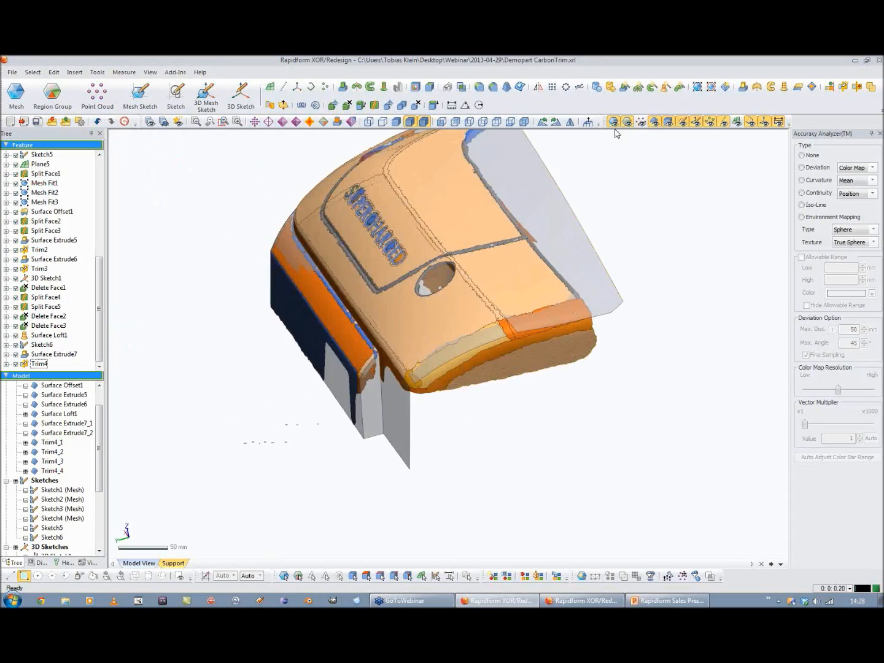
pyautogui.click(612, 123)
pyautogui.moveTo(413, 310); pyautogui.dragTo(522, 377, button='right')
pyautogui.moveTo(406, 392); pyautogui.dragTo(360, 365, button='right')
pyautogui.click(302, 352)
pyautogui.moveTo(448, 381); pyautogui.dragTo(307, 271, button='right')
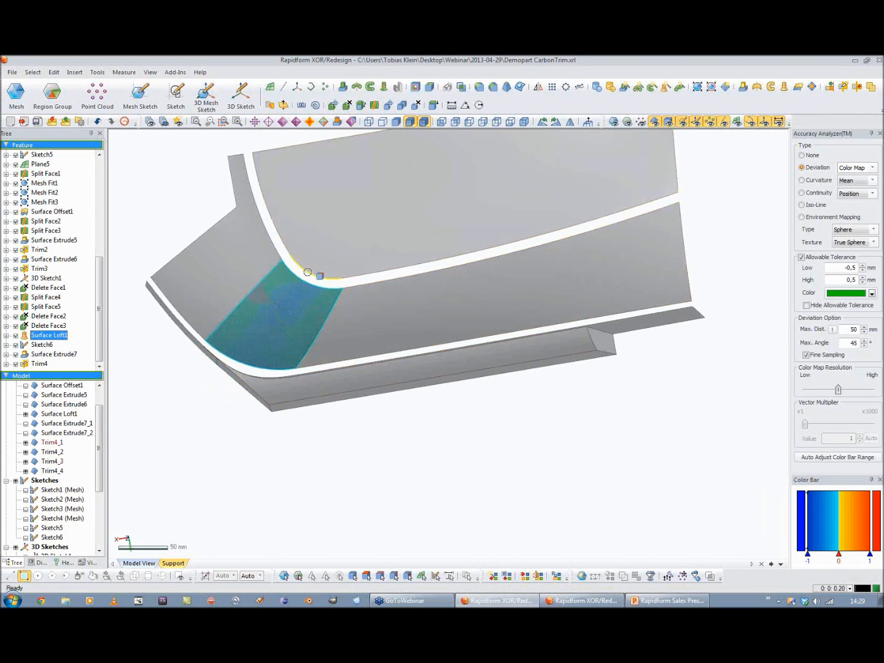
pyautogui.moveTo(411, 337); pyautogui.dragTo(451, 335, button='right')
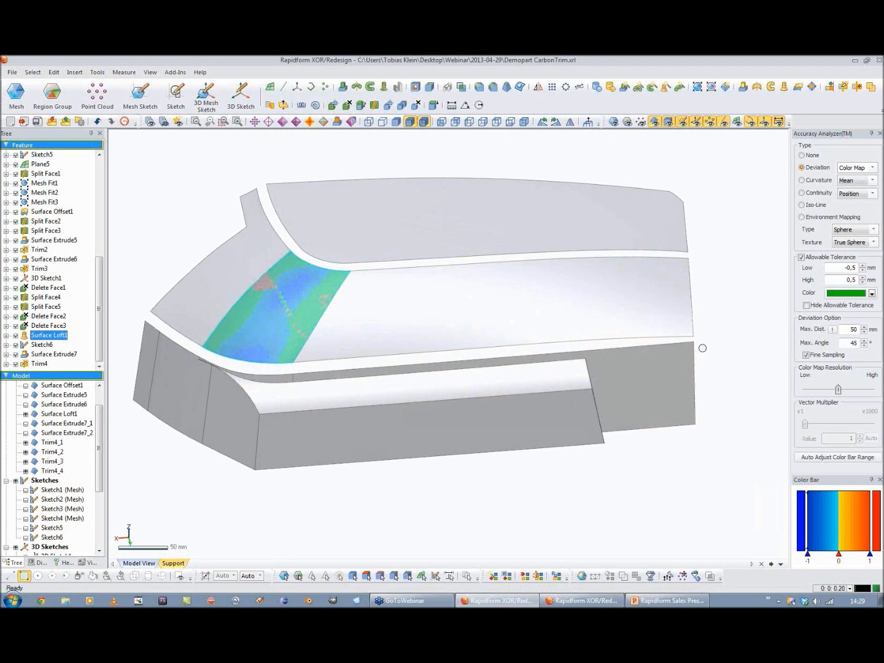
pyautogui.moveTo(485, 295); pyautogui.dragTo(436, 466, button='right')
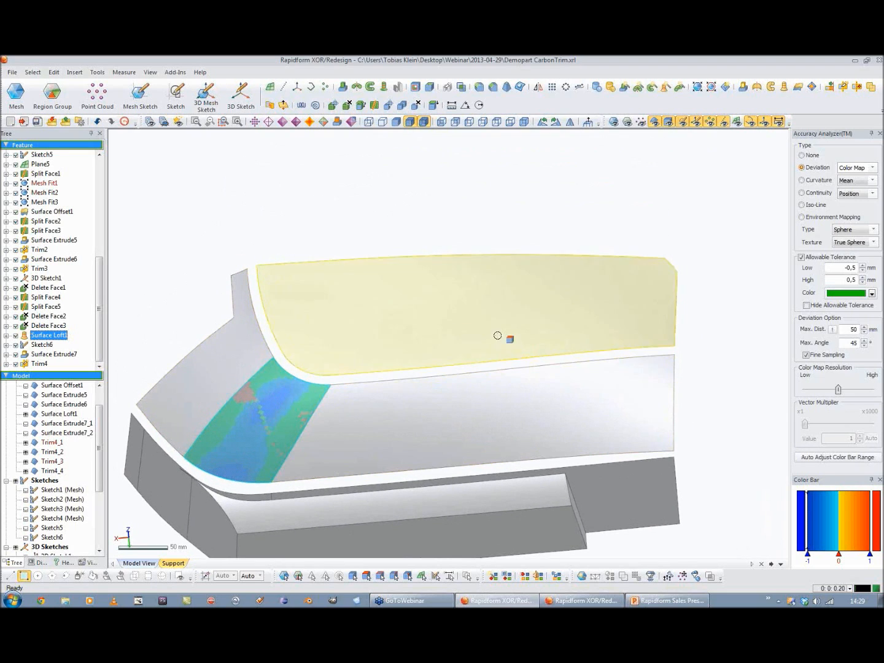
pyautogui.click(387, 211)
# Step: Start a surface loft between the top surface's short curved edge and the facing edge of the narrow side surface
pyautogui.click(783, 89)
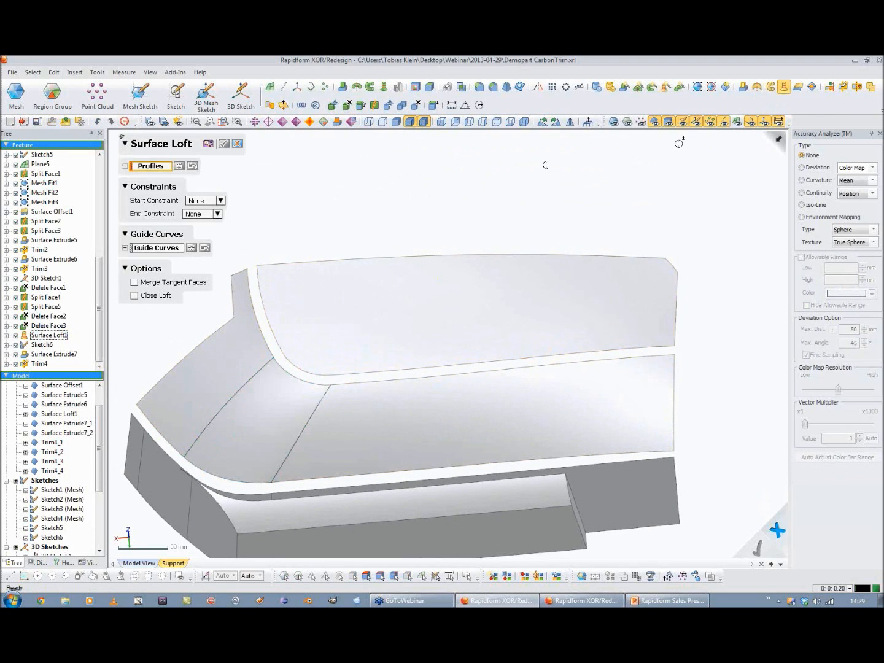
pyautogui.keyDown('ctrl'); pyautogui.moveTo(399, 315); pyautogui.dragTo(546, 312, button='right'); pyautogui.keyUp('ctrl')
pyautogui.click(416, 296)
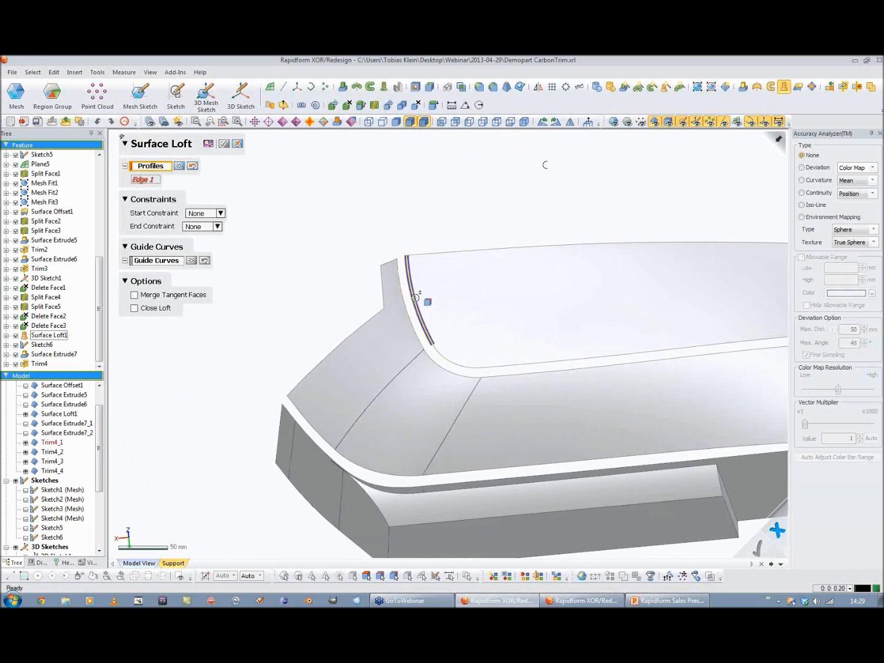
pyautogui.click(412, 322)
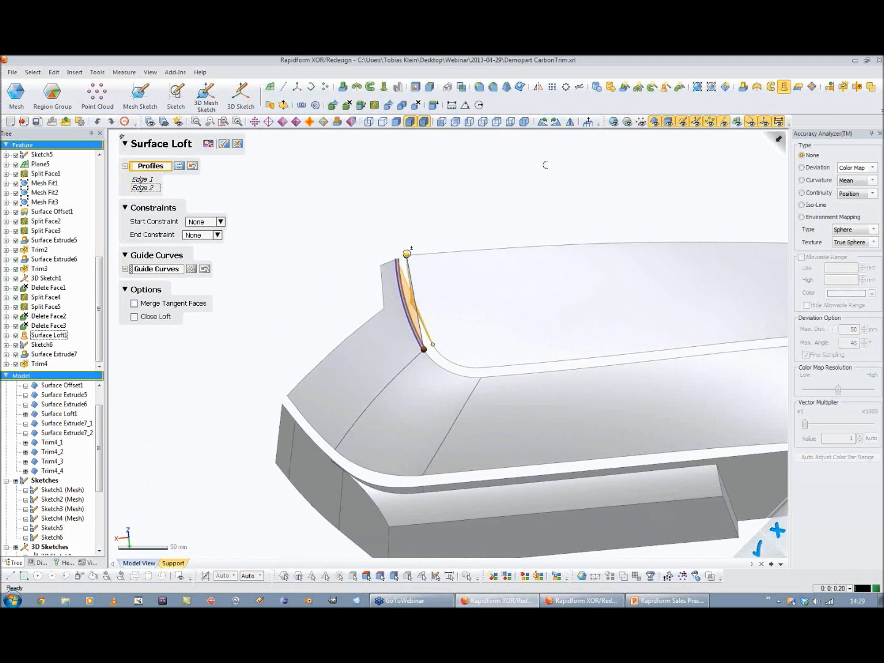
# Step: Try Curvature To Face as the loft's start and end constraints and compare the preview with the mesh
pyautogui.click(221, 221)
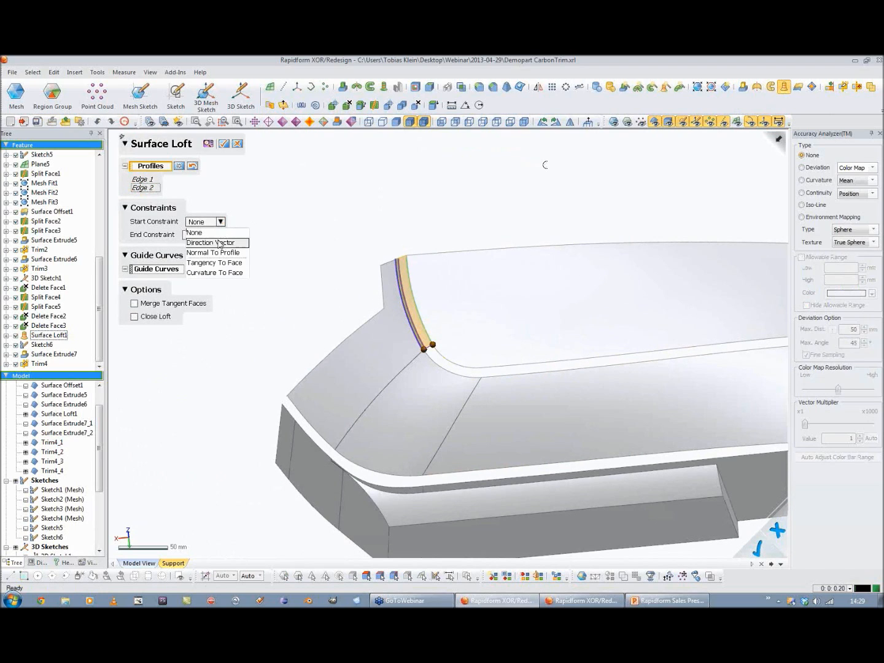
pyautogui.click(220, 273)
pyautogui.click(221, 274)
pyautogui.click(222, 326)
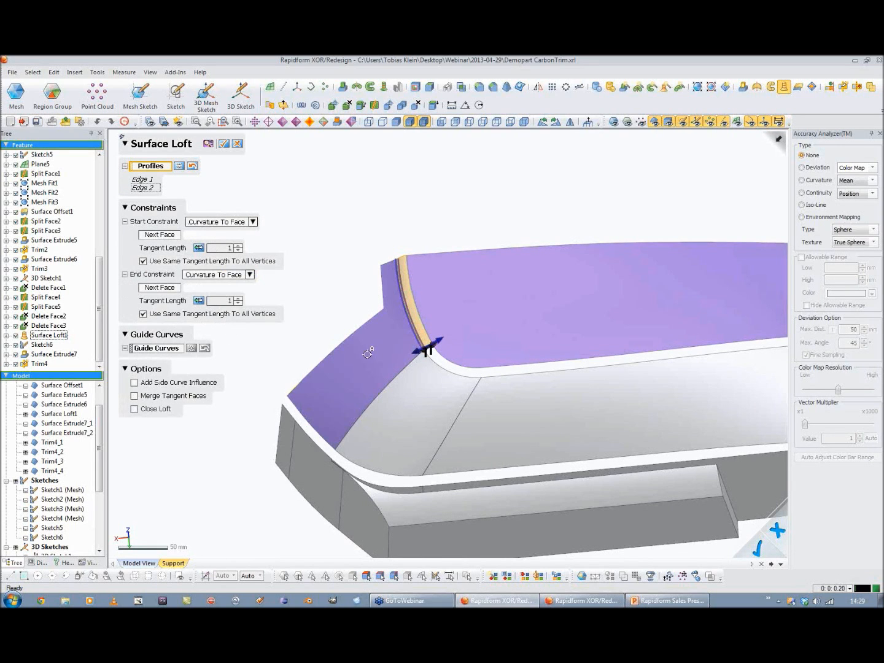
pyautogui.scroll(5, 367, 354)
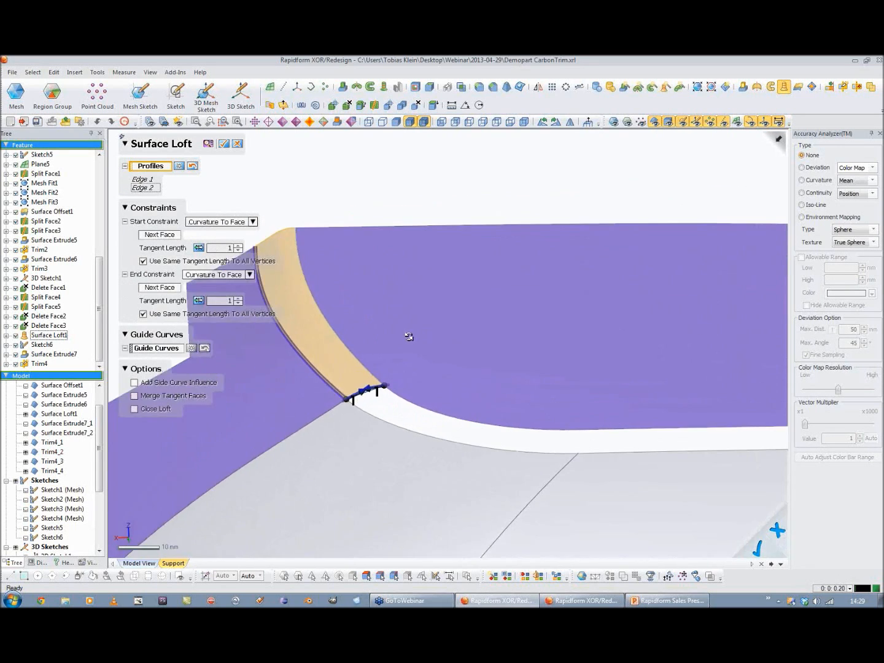
pyautogui.moveTo(409, 336); pyautogui.dragTo(495, 316, button='right')
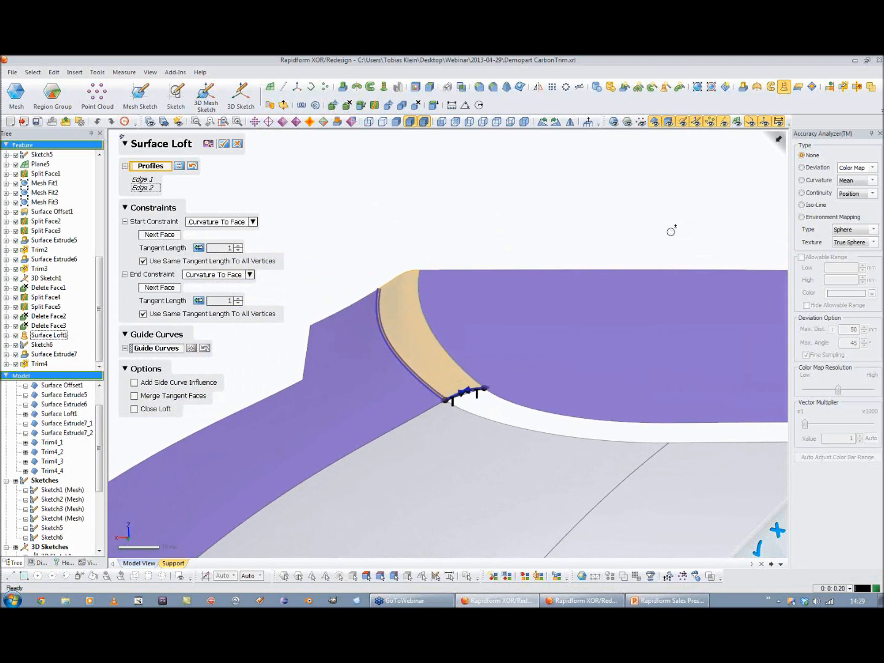
pyautogui.click(615, 123)
pyautogui.moveTo(426, 337)
pyautogui.mouseDown(button='right')
pyautogui.moveTo(430, 307)
pyautogui.moveTo(428, 315)
pyautogui.mouseUp(button='right')
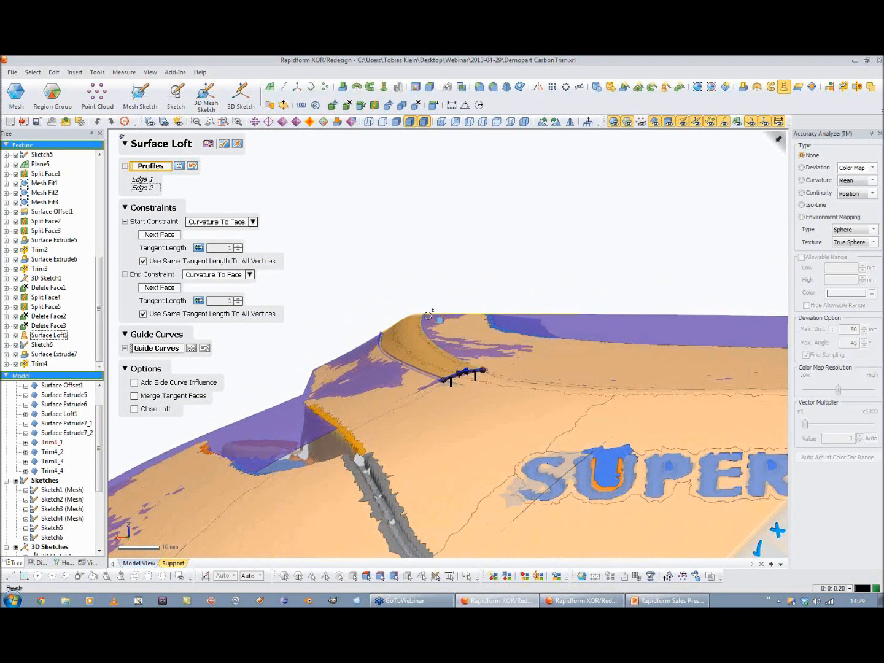
# Step: Set the loft's start and end constraints to Tangency To Face
pyautogui.click(212, 274)
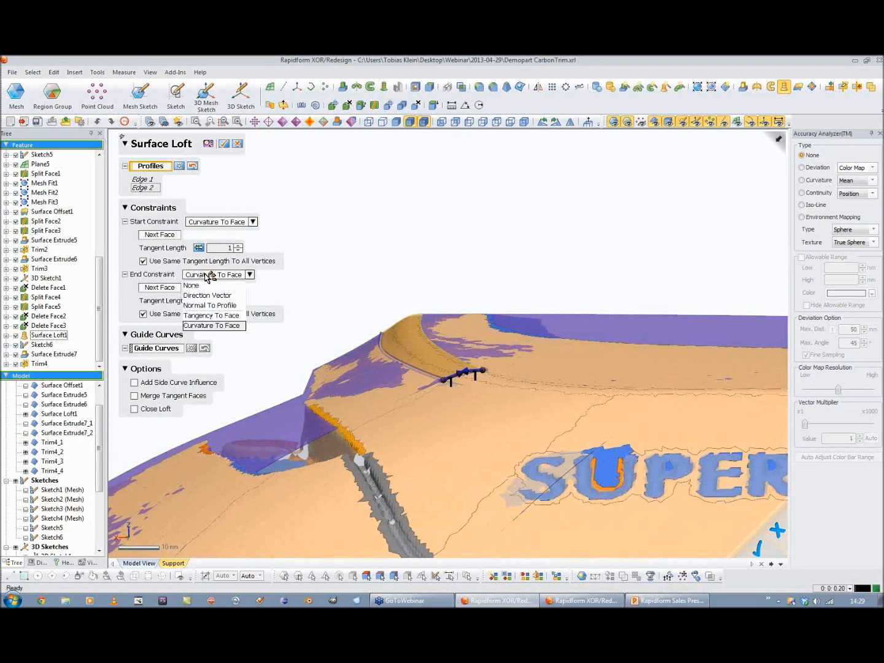
pyautogui.click(215, 314)
pyautogui.click(218, 222)
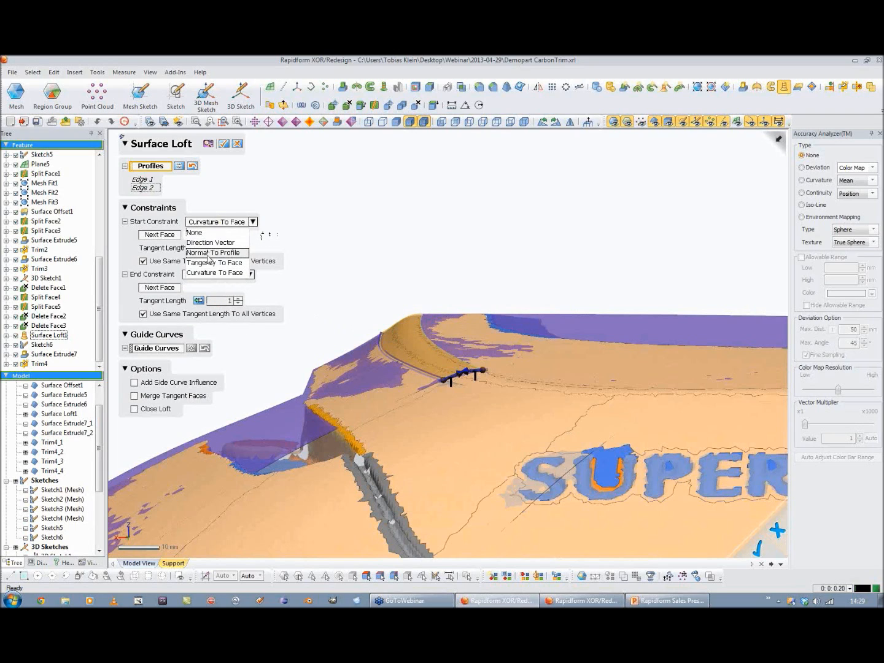
pyautogui.click(212, 252)
pyautogui.click(216, 223)
pyautogui.click(213, 263)
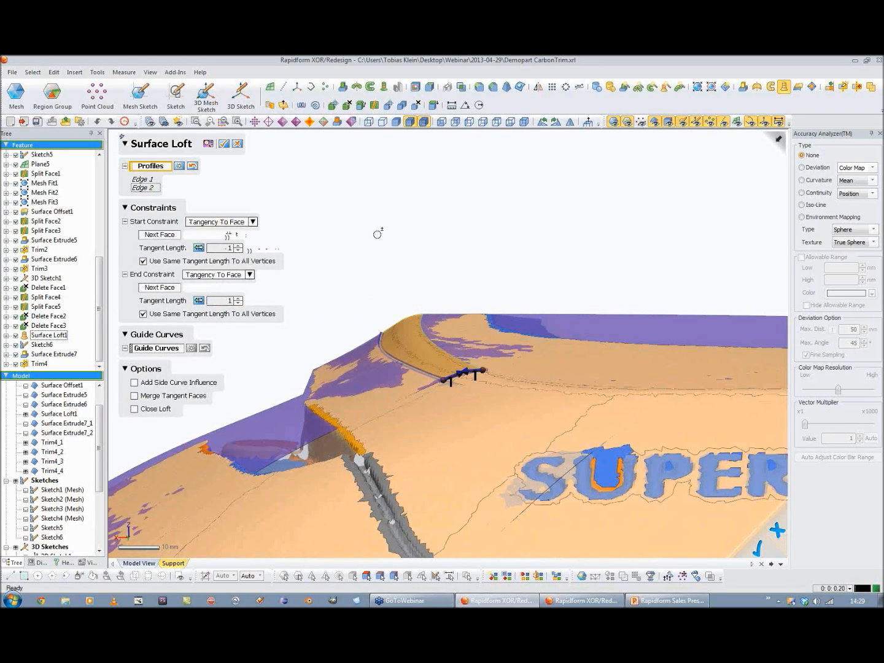
# Step: Try Add Side Curve Influence on the loft, turn it off again, and accept the loft
pyautogui.moveTo(514, 295); pyautogui.dragTo(364, 281, button='right')
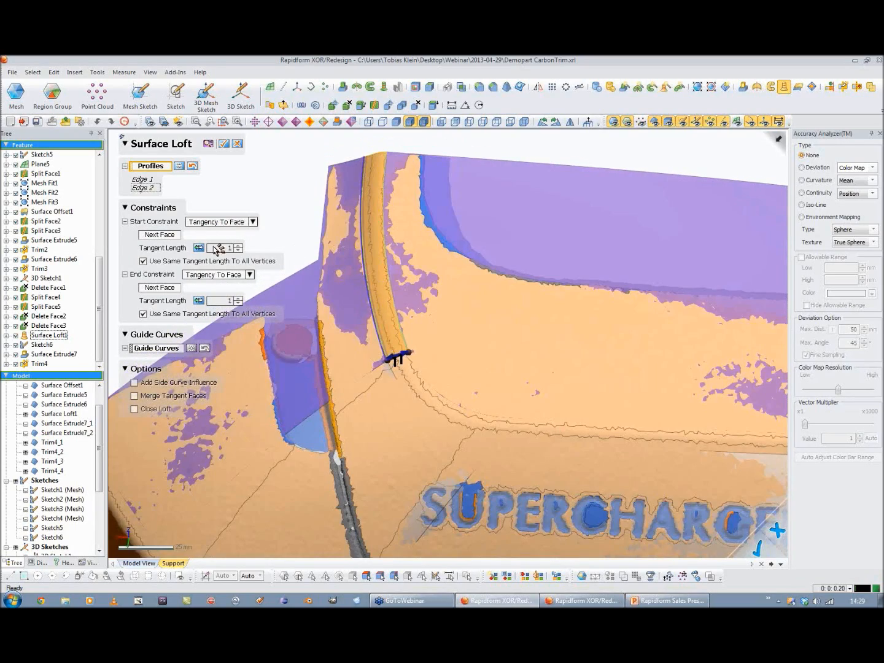
pyautogui.click(135, 382)
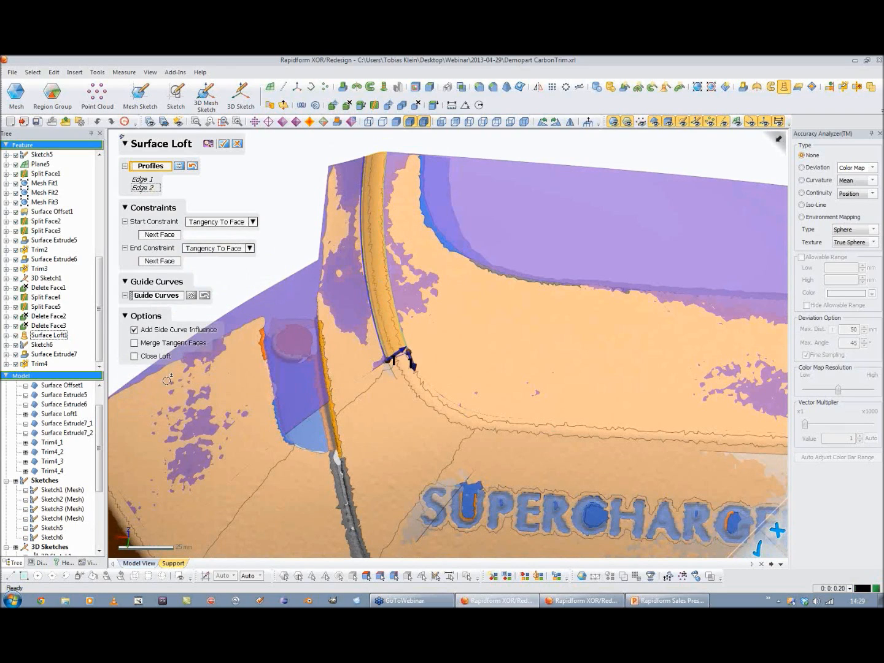
pyautogui.click(134, 330)
pyautogui.click(227, 146)
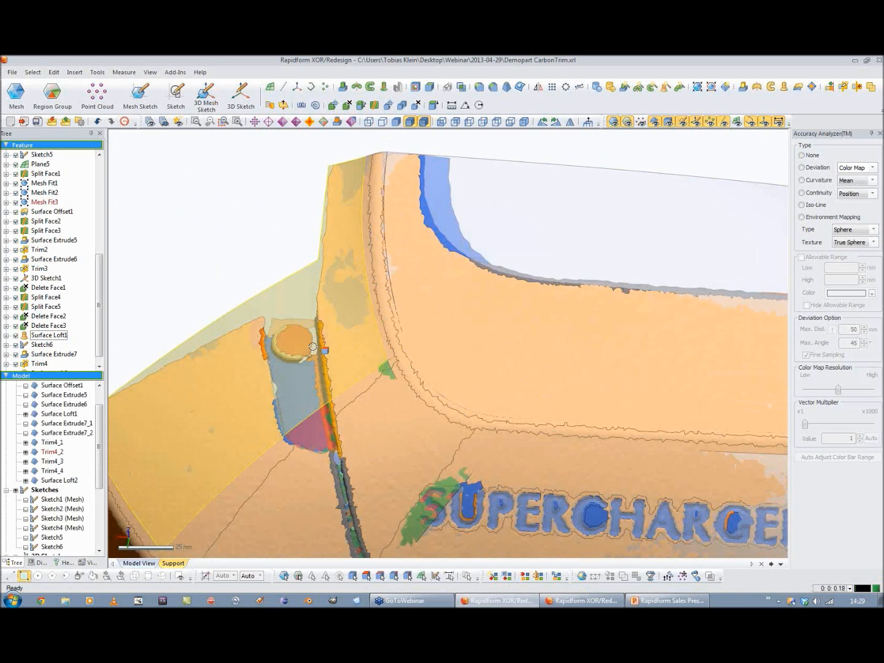
# Step: Hide the mesh and start a surface loft between the top surface's long lower edge and the long side surface's upper edge
pyautogui.scroll(3, 331, 367)
pyautogui.click(616, 124)
pyautogui.keyDown('ctrl'); pyautogui.moveTo(448, 375); pyautogui.dragTo(300, 322, button='right'); pyautogui.keyUp('ctrl')
pyautogui.scroll(-3, 468, 314)
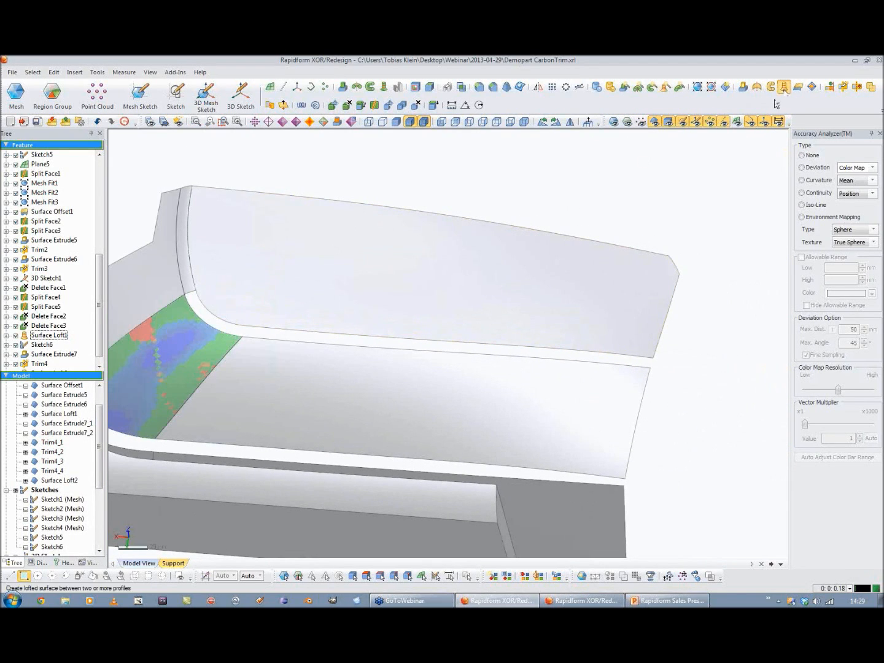
pyautogui.click(784, 86)
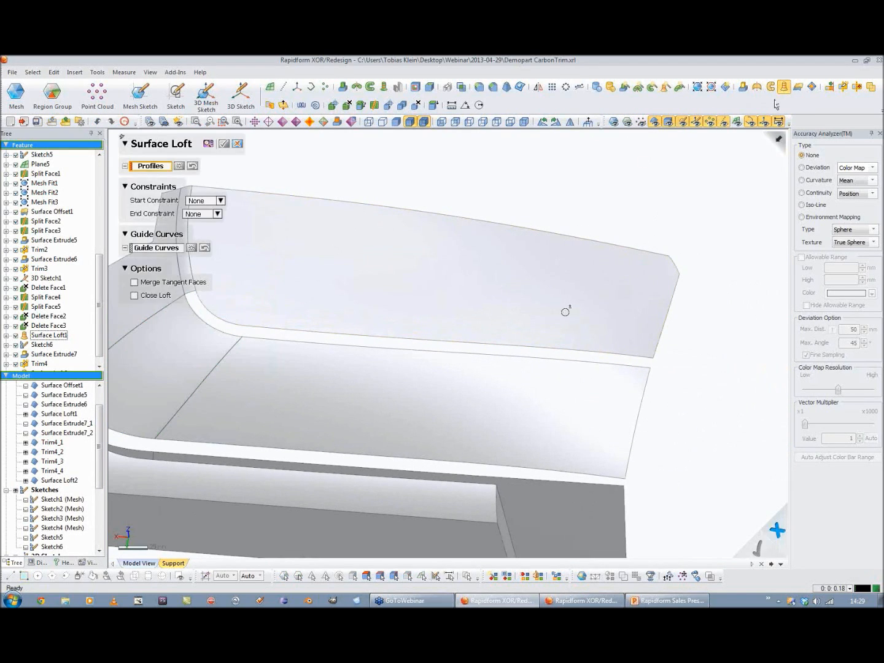
pyautogui.click(611, 352)
pyautogui.click(601, 362)
pyautogui.moveTo(584, 380); pyautogui.dragTo(476, 268, button='right')
# Step: Set the long loft's start and end constraints to Tangency To Face and accept it
pyautogui.click(208, 225)
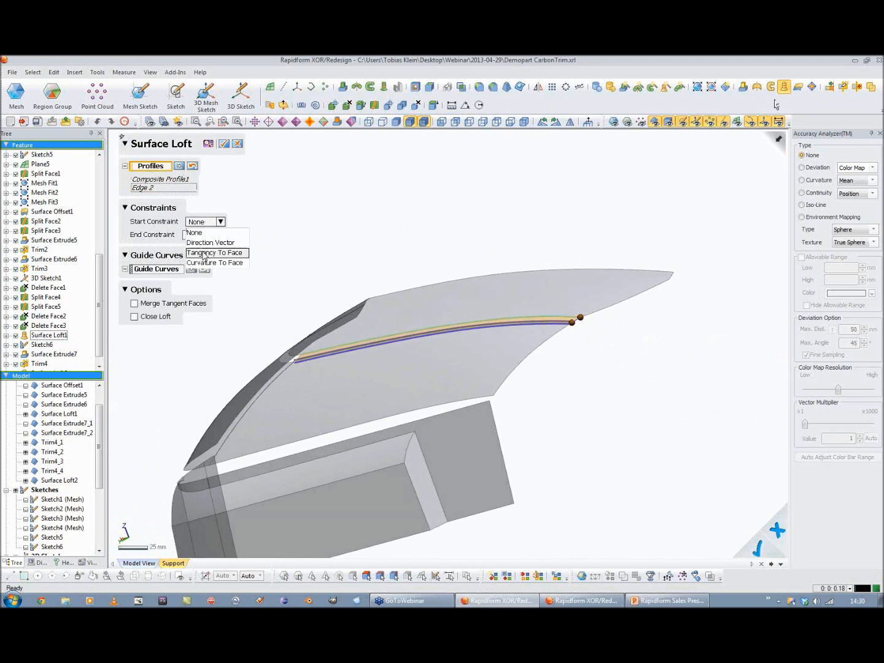
pyautogui.click(206, 262)
pyautogui.click(209, 274)
pyautogui.click(203, 316)
pyautogui.moveTo(332, 247); pyautogui.dragTo(379, 257, button='right')
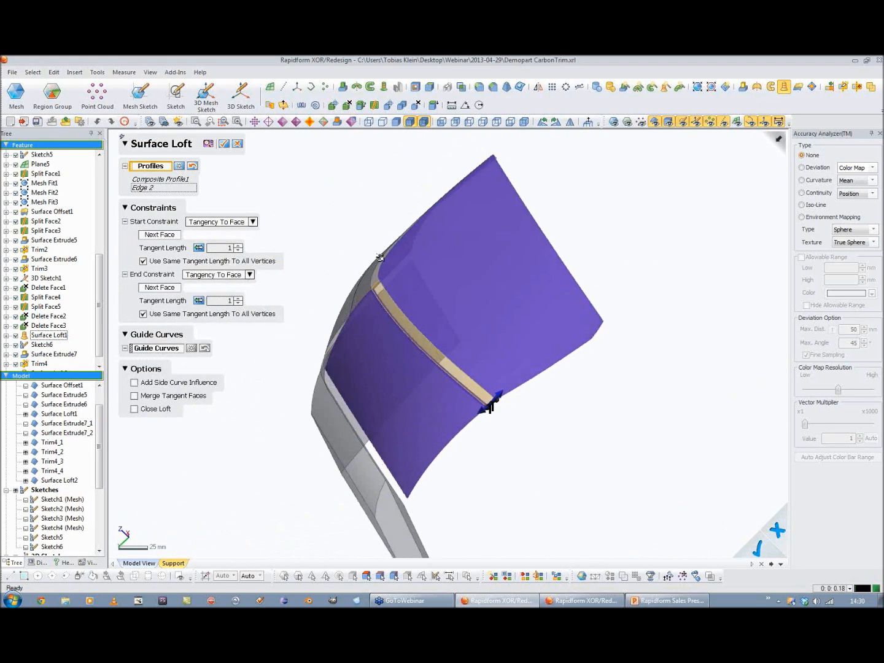
pyautogui.click(223, 143)
# Step: Start a surface loft across the remaining corner gap, from the top surface's rounded corner edge to the corner face's upper edge
pyautogui.moveTo(334, 279); pyautogui.dragTo(508, 322, button='right')
pyautogui.scroll(5, 388, 359)
pyautogui.moveTo(387, 359); pyautogui.dragTo(468, 334, button='right')
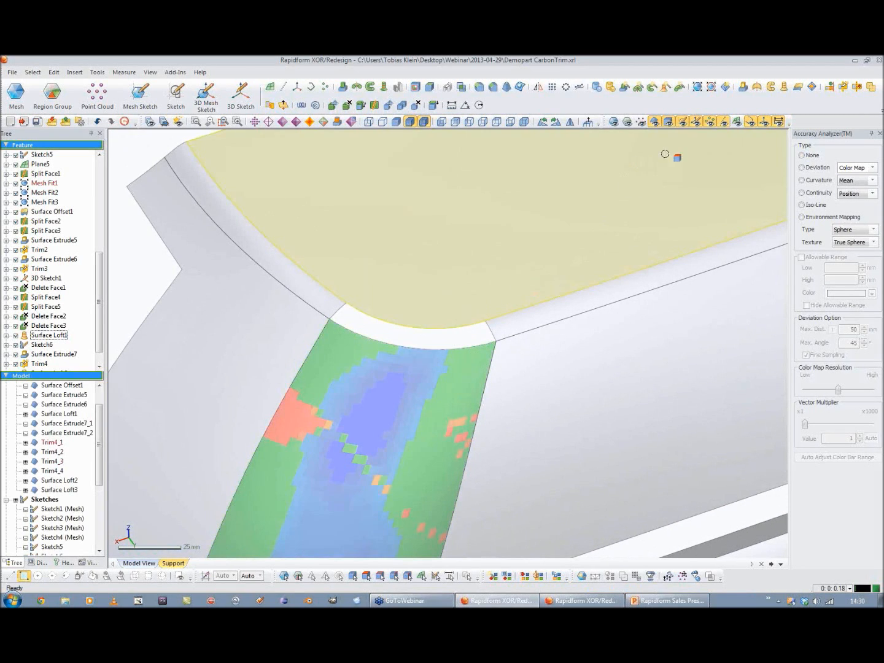
pyautogui.click(784, 86)
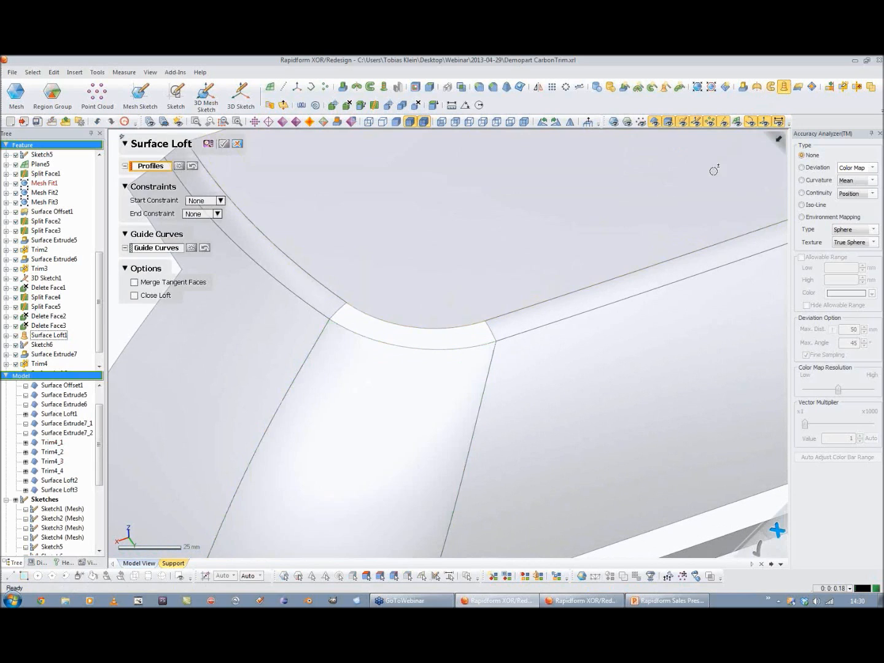
pyautogui.click(474, 322)
pyautogui.click(476, 345)
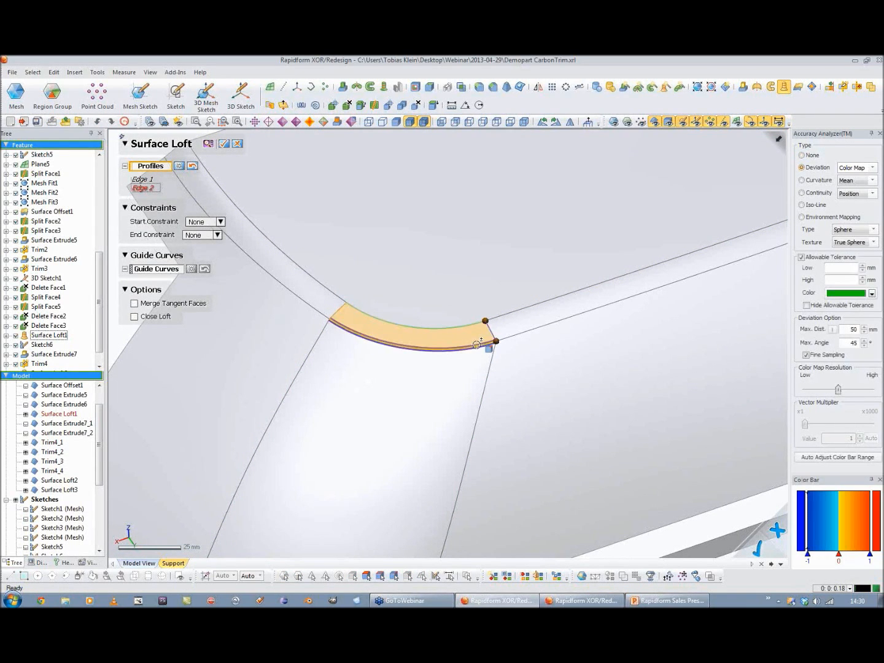
# Step: Set the corner loft's start and end constraints to Tangency To Face
pyautogui.click(208, 222)
pyautogui.click(205, 253)
pyautogui.click(201, 274)
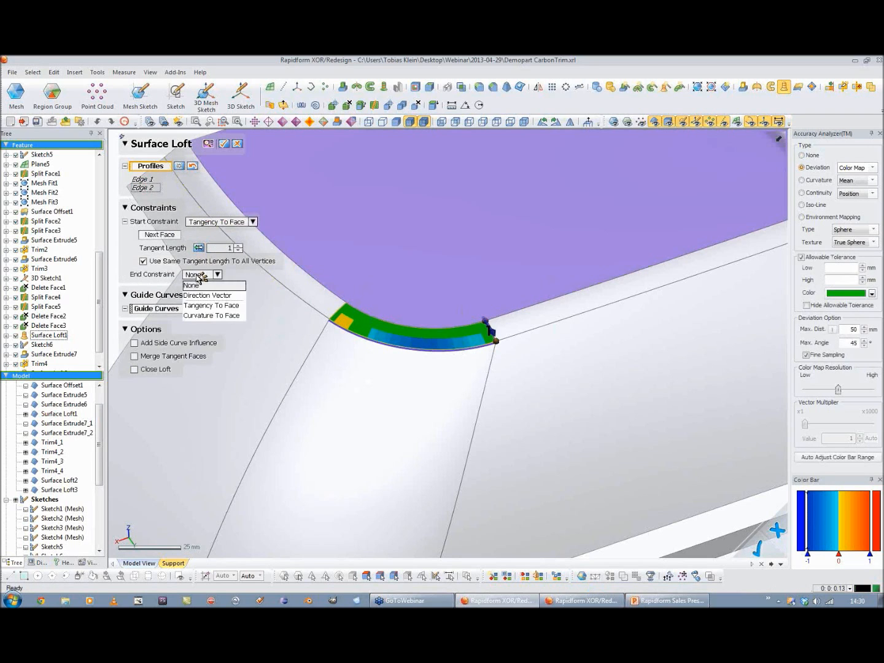
pyautogui.click(209, 305)
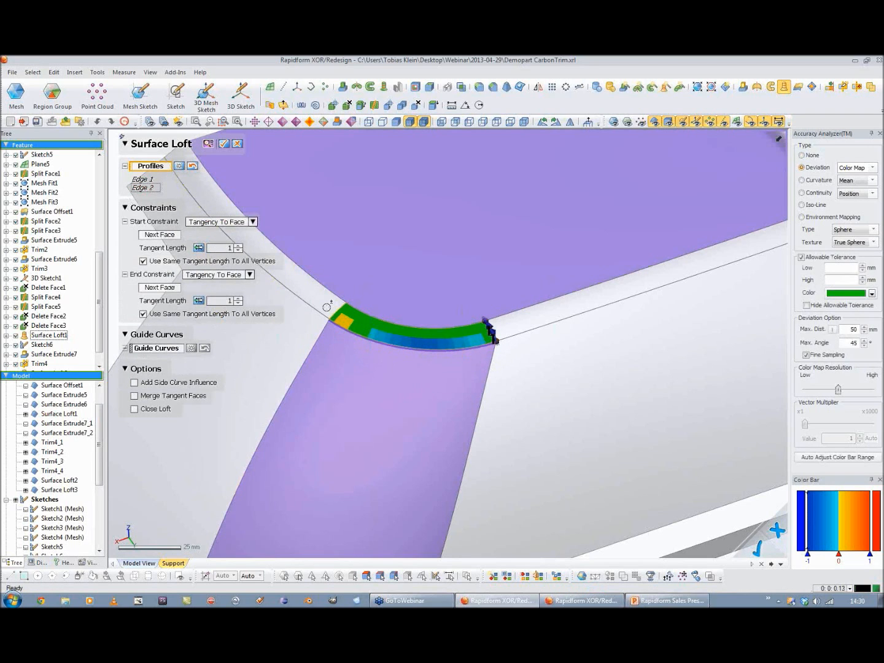
# Step: Add the short end edges of both neighbouring blend strips as guide curves for the corner surface loft and create it
pyautogui.scroll(5, 310, 315)
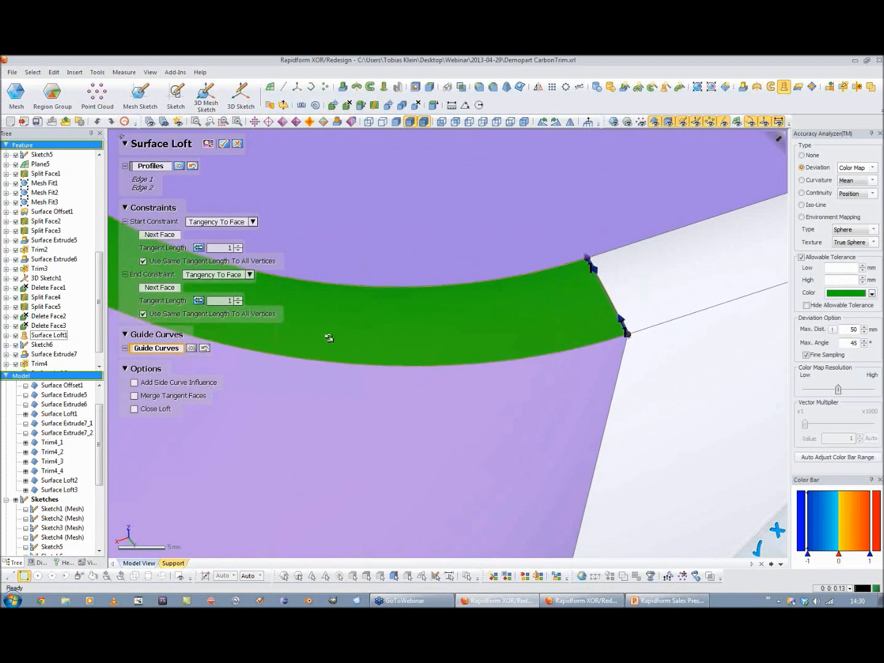
pyautogui.click(616, 291)
pyautogui.keyDown('ctrl'); pyautogui.moveTo(493, 318); pyautogui.dragTo(712, 355, button='right'); pyautogui.keyUp('ctrl')
pyautogui.moveTo(374, 316); pyautogui.dragTo(443, 302, button='right')
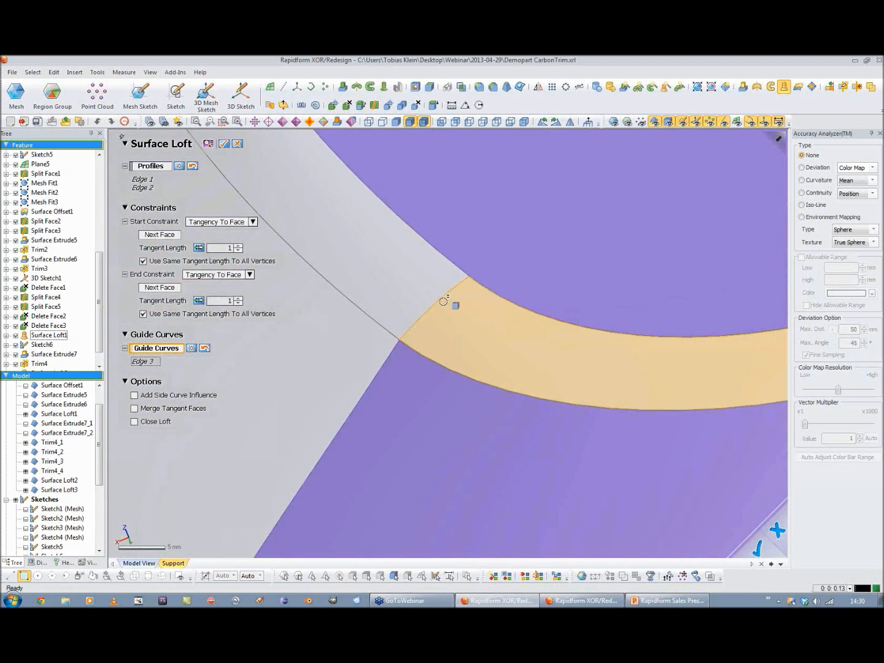
pyautogui.click(441, 298)
pyautogui.moveTo(504, 361); pyautogui.dragTo(439, 327, button='right')
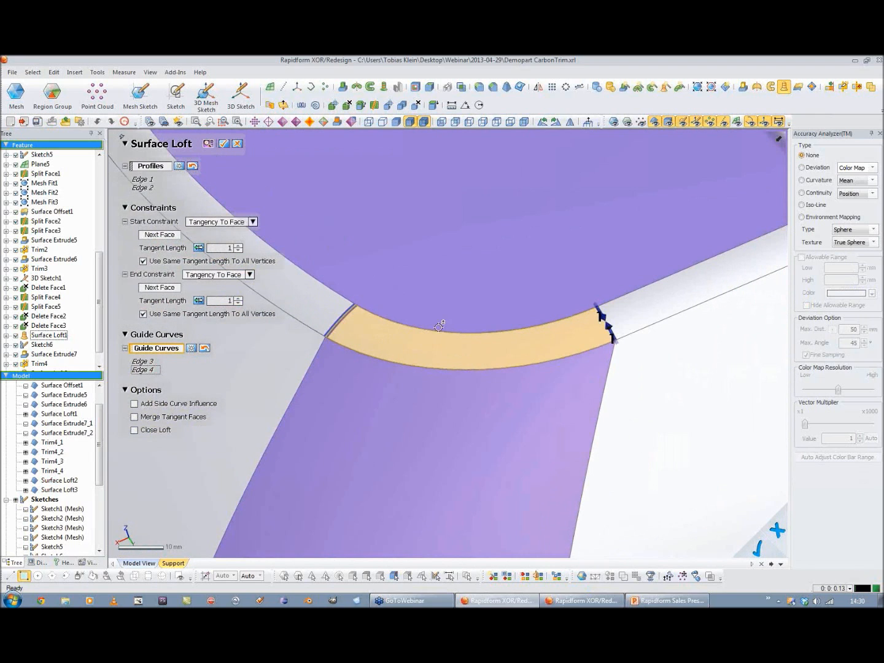
pyautogui.click(225, 143)
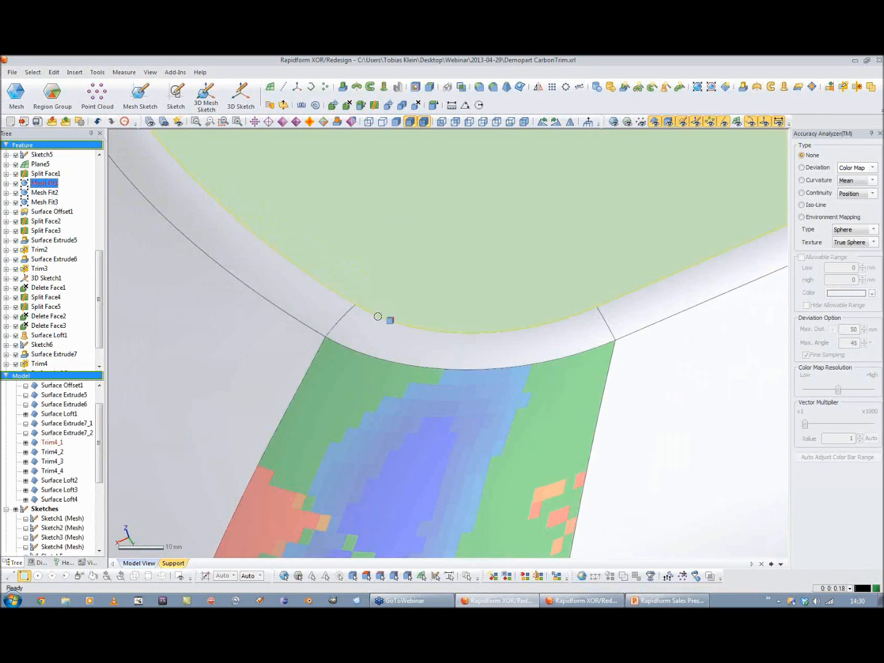
# Step: Examine the blend strip and its new corner loft on the whole part from several directions
pyautogui.scroll(-5, 377, 316)
pyautogui.moveTo(376, 335); pyautogui.dragTo(307, 310, button='right')
pyautogui.moveTo(546, 272); pyautogui.dragTo(373, 372, button='right')
pyautogui.click(232, 219)
pyautogui.moveTo(554, 387); pyautogui.dragTo(452, 361, button='right')
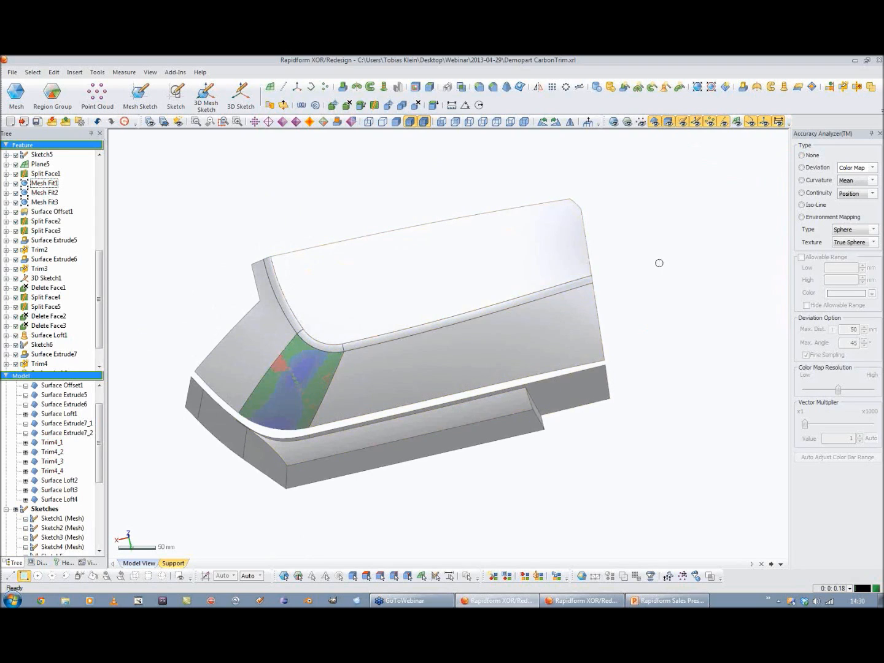
pyautogui.moveTo(458, 385); pyautogui.dragTo(352, 276, button='right')
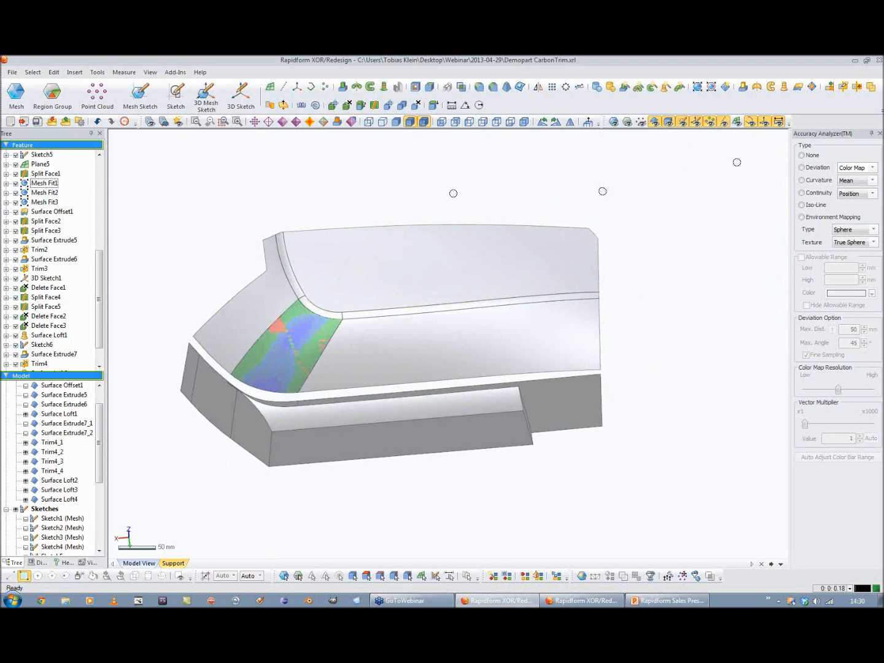
pyautogui.moveTo(599, 295); pyautogui.dragTo(242, 448, button='right')
# Step: Show Sketch5 above the part and open it for editing
pyautogui.moveTo(98, 459); pyautogui.dragTo(102, 503)
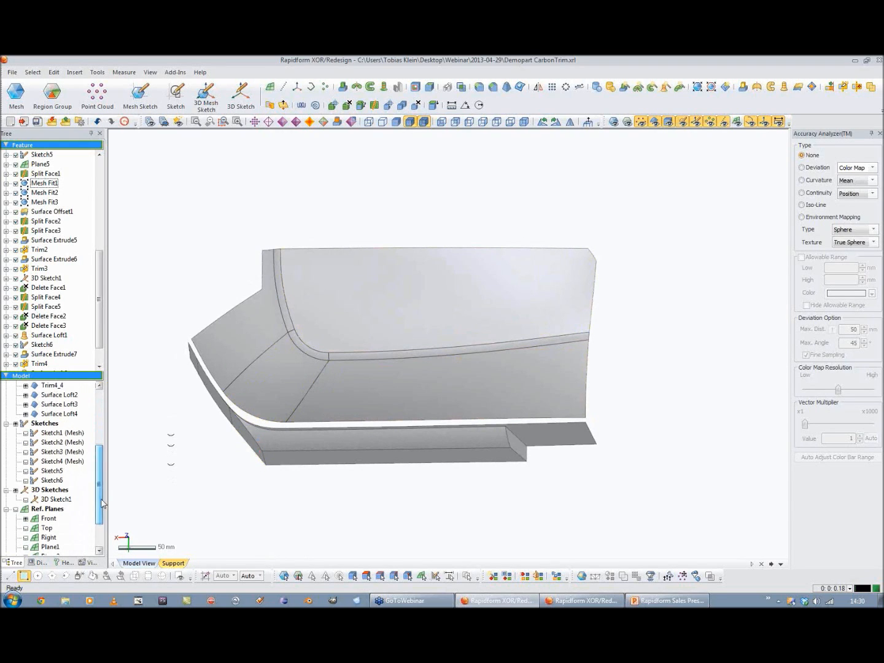
pyautogui.click(25, 471)
pyautogui.moveTo(437, 411)
pyautogui.mouseDown(button='right')
pyautogui.moveTo(481, 396)
pyautogui.moveTo(483, 418)
pyautogui.moveTo(407, 416)
pyautogui.moveTo(412, 403)
pyautogui.moveTo(398, 396)
pyautogui.moveTo(404, 290)
pyautogui.moveTo(393, 323)
pyautogui.mouseUp(button='right')
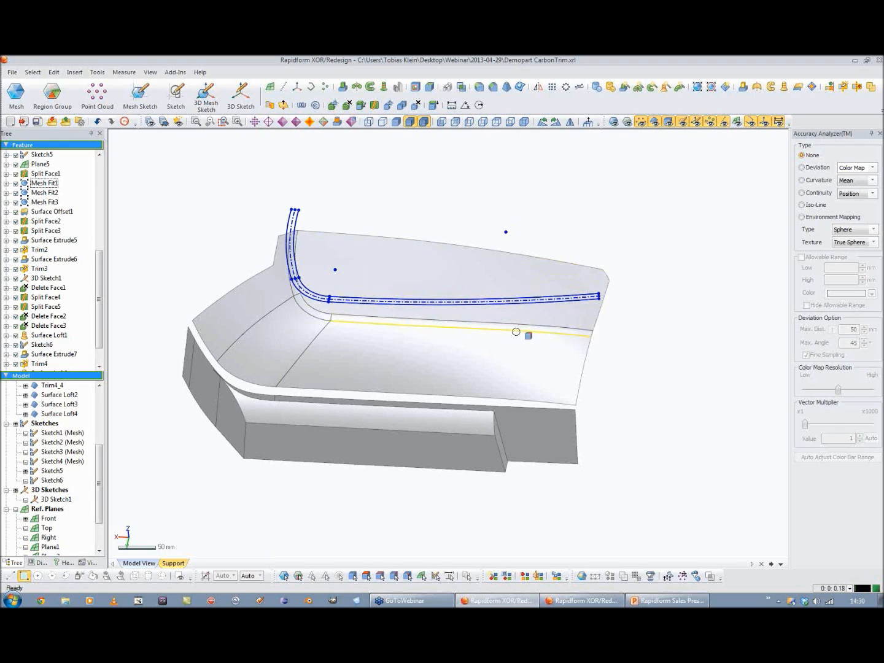
pyautogui.moveTo(350, 329); pyautogui.dragTo(459, 424, button='right')
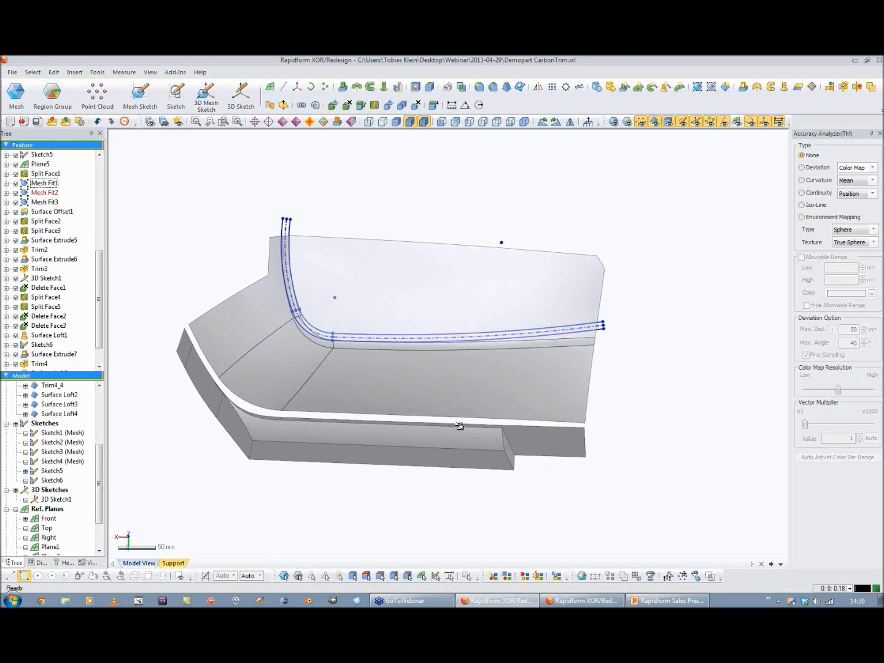
pyautogui.doubleClick(405, 337)
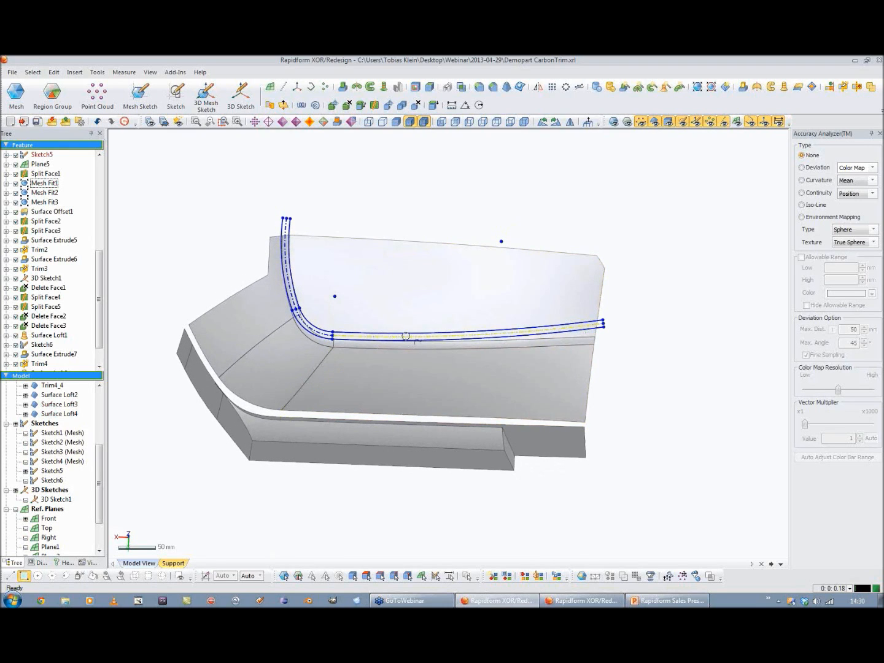
# Step: Dimension the radii of the short upright and long centreline arcs, and the long arc's corner endpoint distance to the vertical axis
pyautogui.click(437, 96)
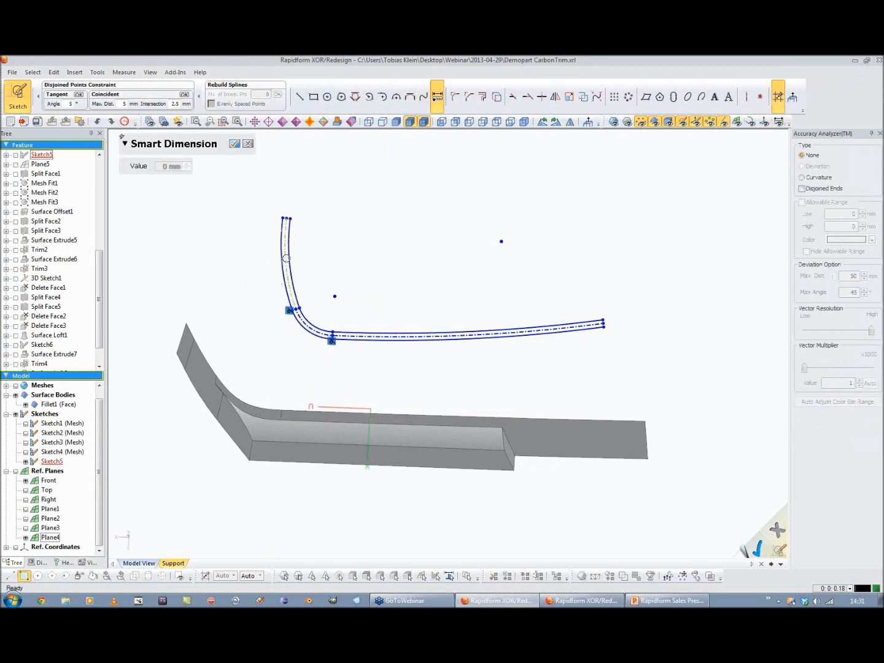
pyautogui.click(285, 253)
pyautogui.click(342, 262)
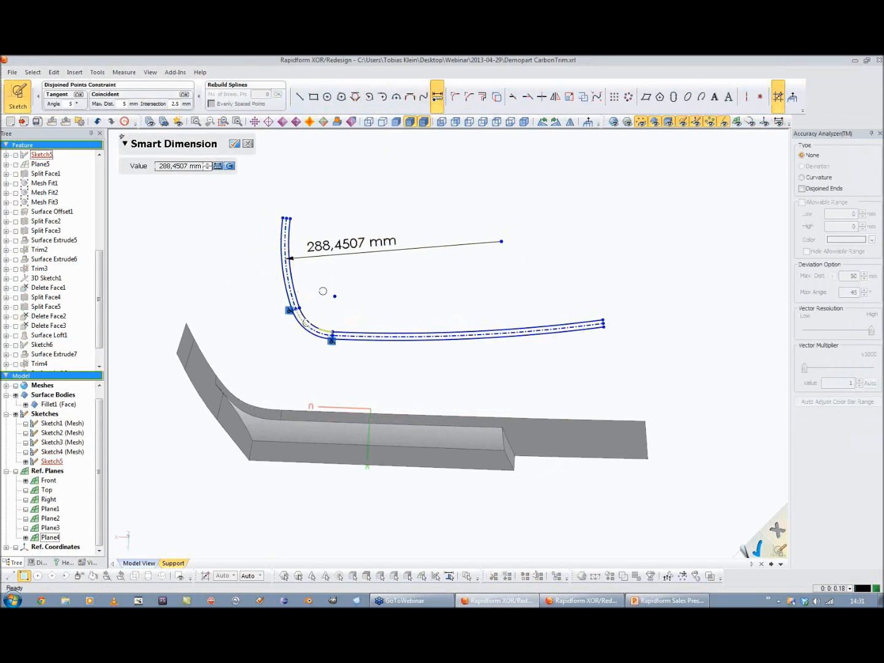
pyautogui.click(371, 336)
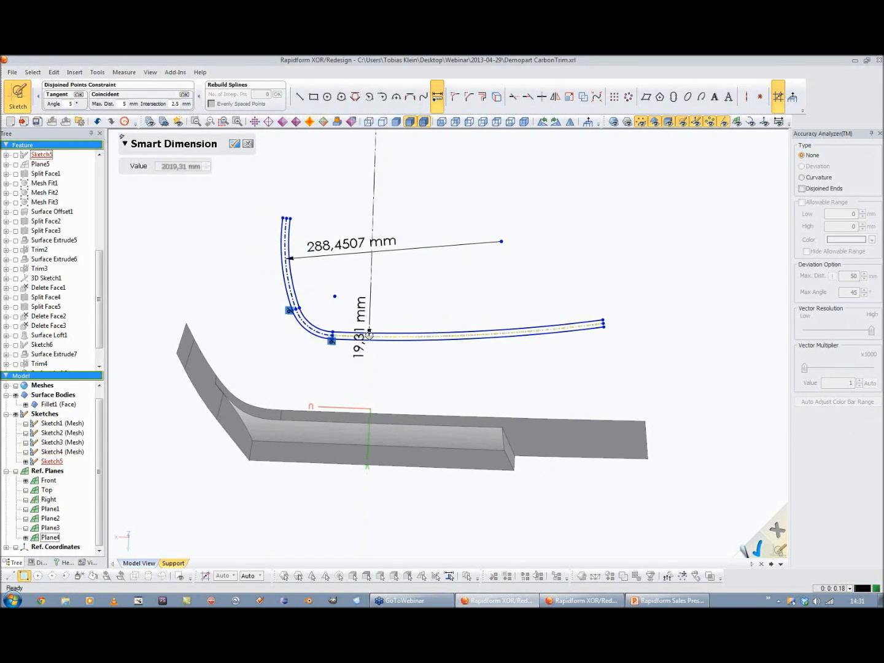
pyautogui.click(420, 296)
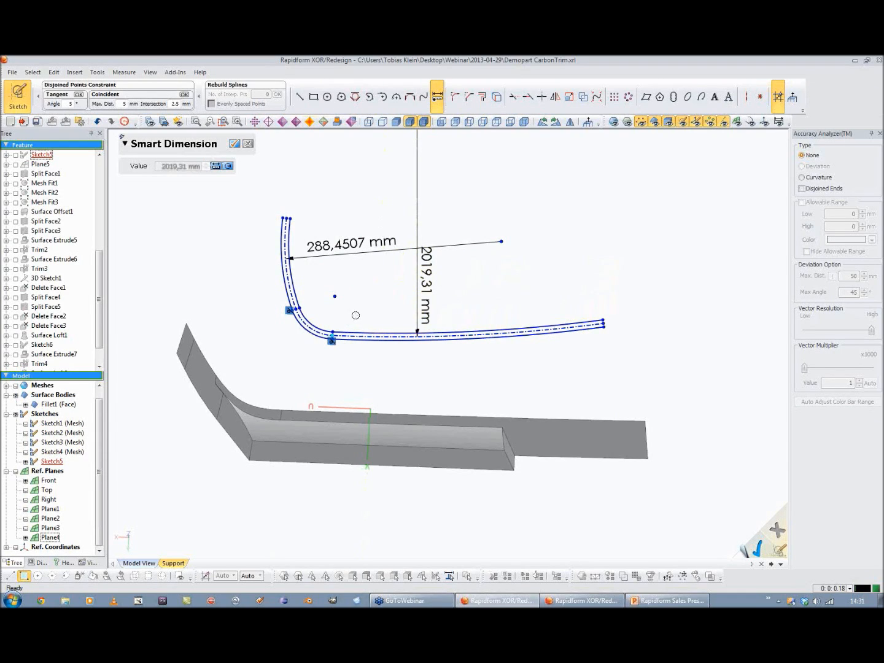
pyautogui.click(369, 394)
pyautogui.click(360, 387)
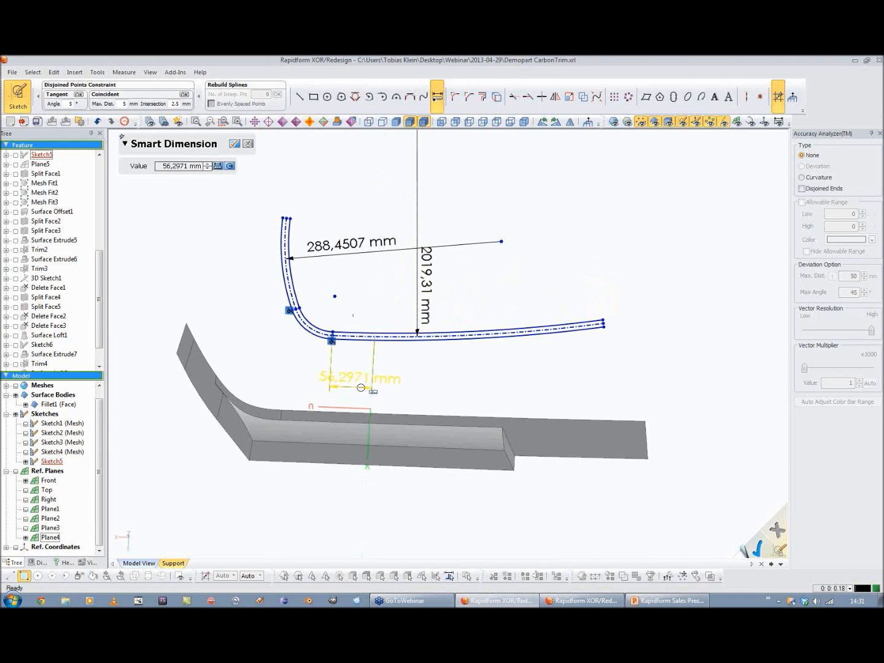
# Step: Dimension the upright arc's centre point from the vertical axis and from the horizontal axis
pyautogui.moveTo(269, 335); pyautogui.dragTo(323, 338, button='middle')
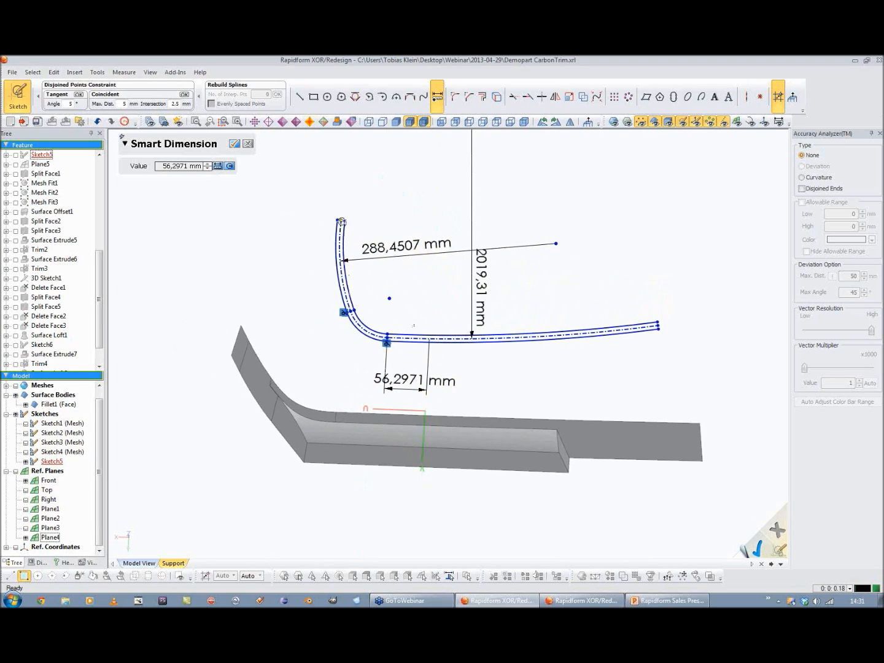
pyautogui.click(556, 243)
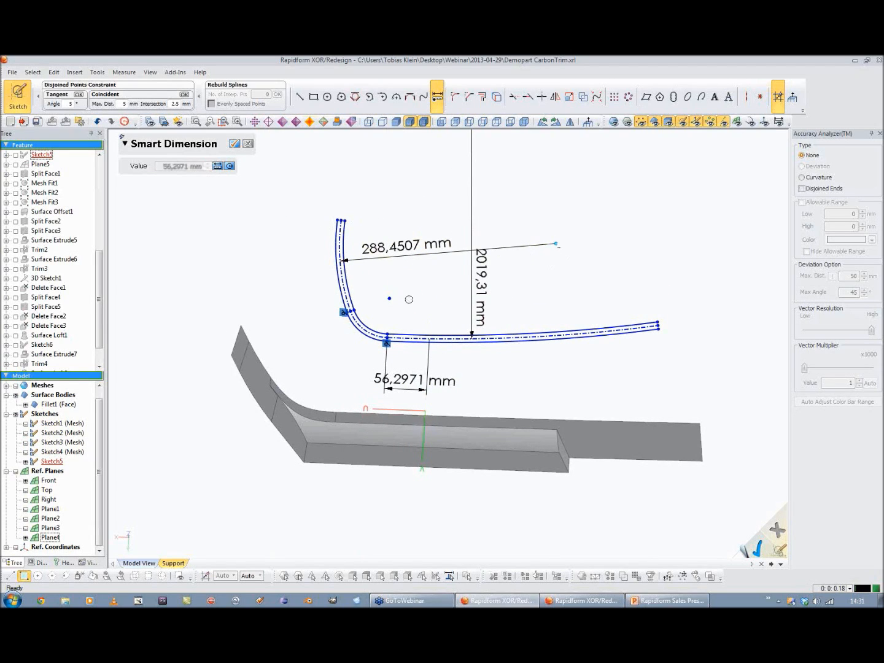
pyautogui.click(430, 306)
pyautogui.click(511, 174)
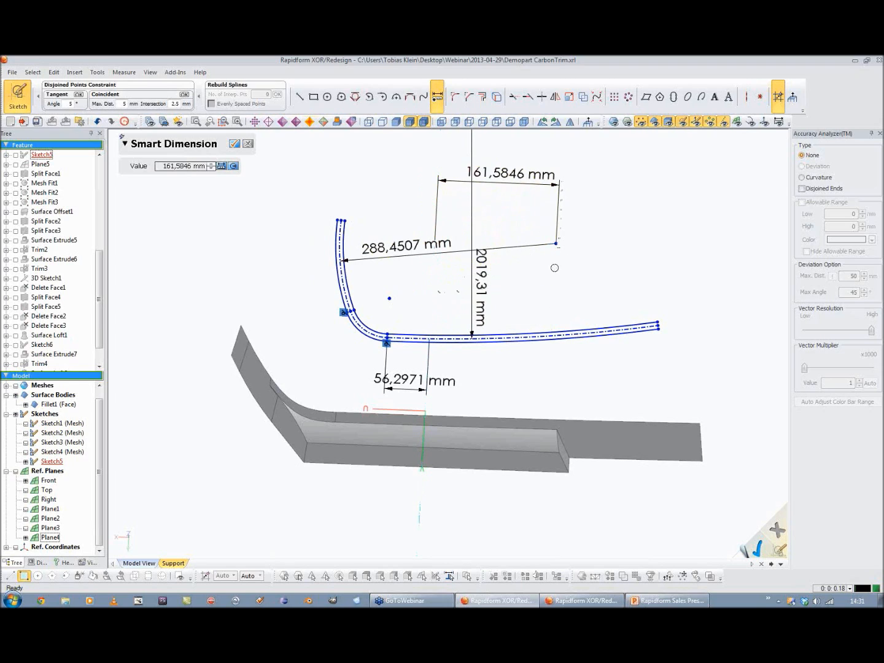
pyautogui.click(413, 407)
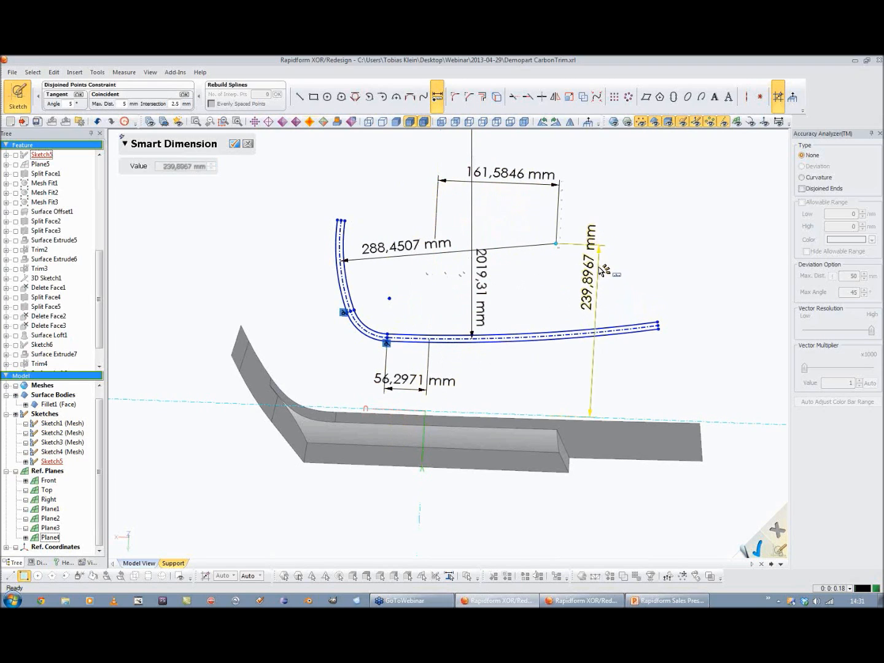
pyautogui.click(546, 325)
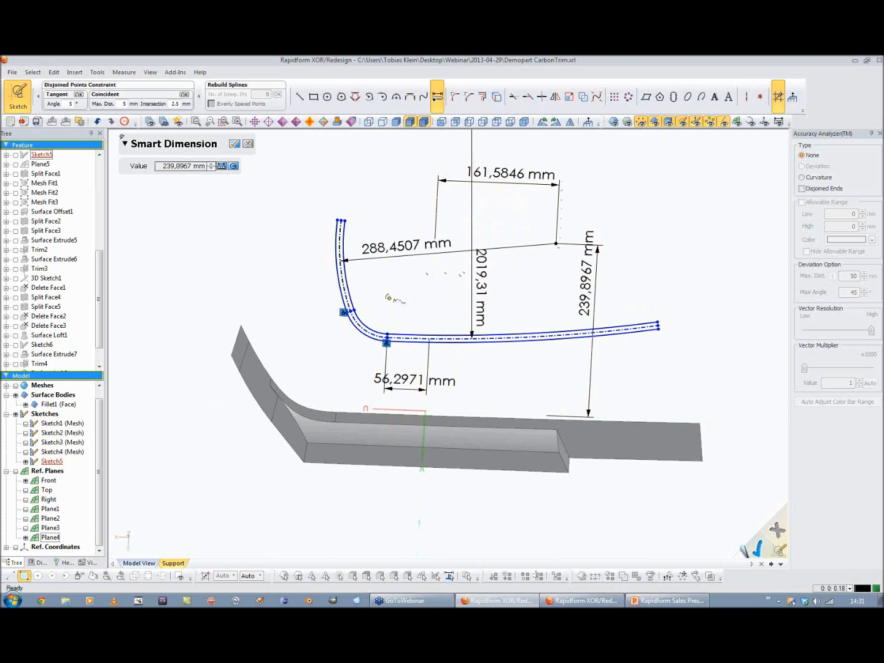
# Step: Dimension the corner arc's centre point from the vertical axis and from the horizontal axis
pyautogui.click(432, 275)
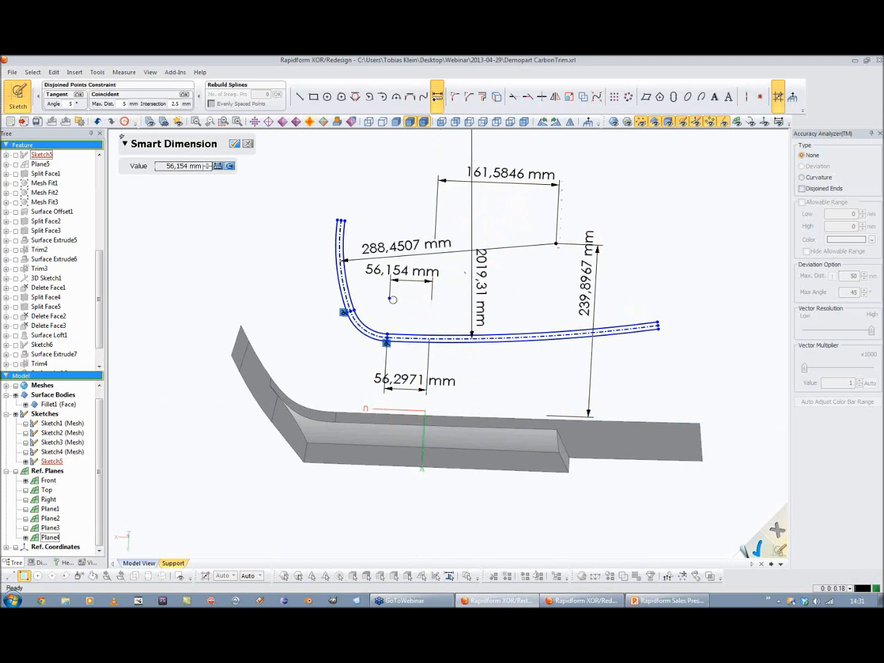
pyautogui.click(399, 412)
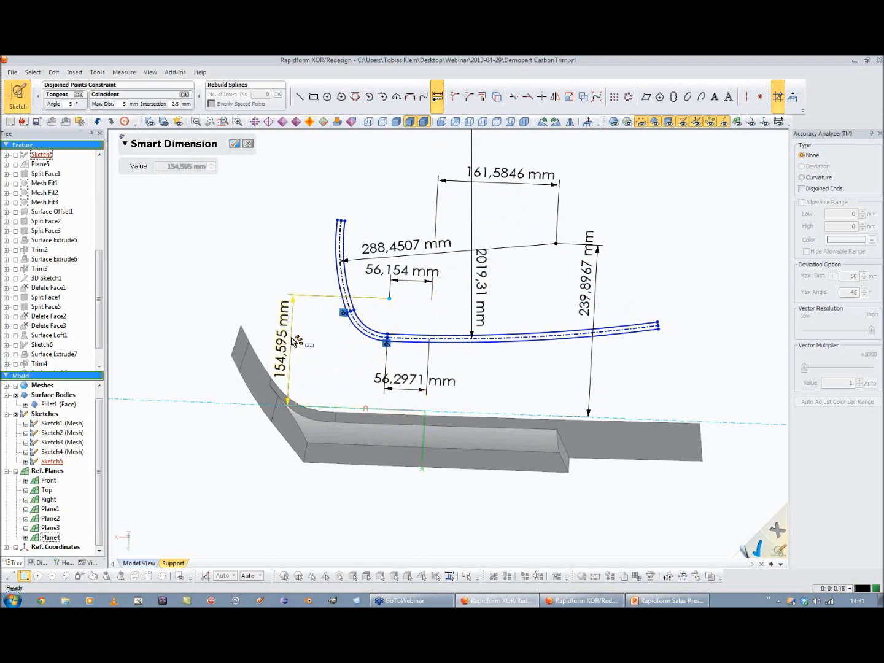
pyautogui.click(302, 357)
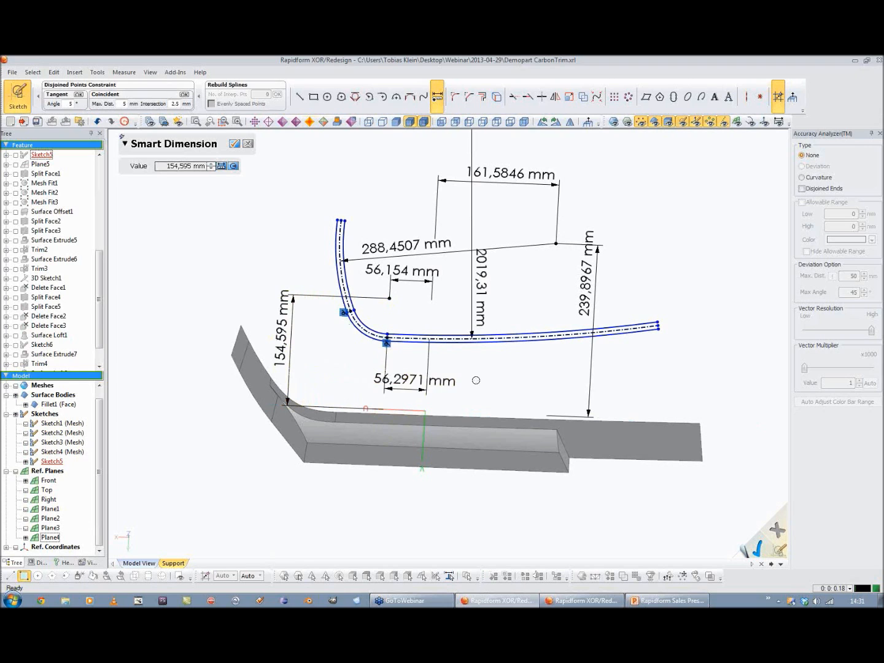
pyautogui.press('Escape')
# Step: Delete the dimension below the band between the corner arc's end and the vertical axis, and recreate it with its text outside
pyautogui.click(403, 385)
pyautogui.press('Delete')
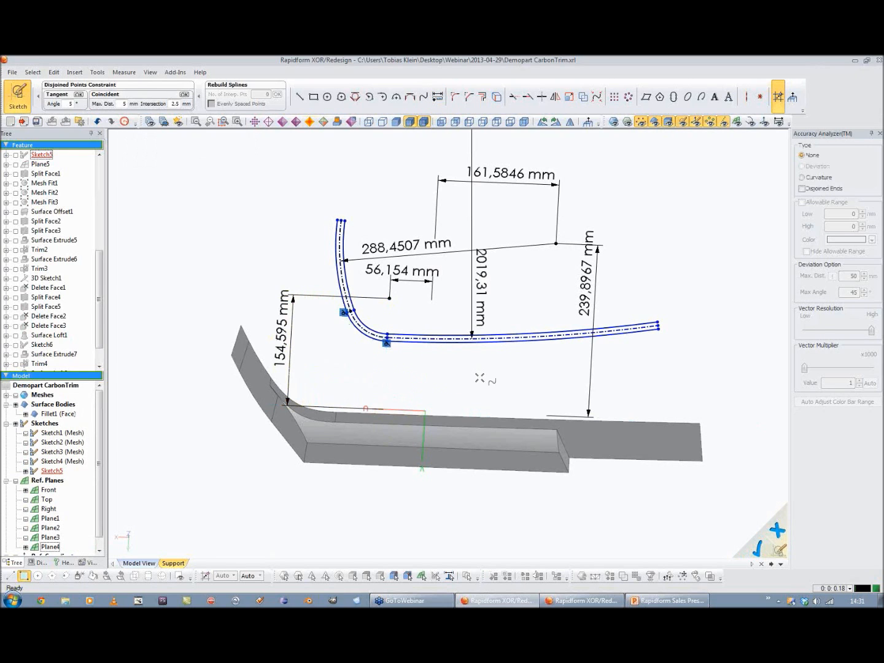
pyautogui.click(437, 97)
pyautogui.moveTo(507, 277)
pyautogui.mouseDown(button='right')
pyautogui.moveTo(497, 175)
pyautogui.moveTo(505, 224)
pyautogui.moveTo(481, 397)
pyautogui.mouseUp(button='right')
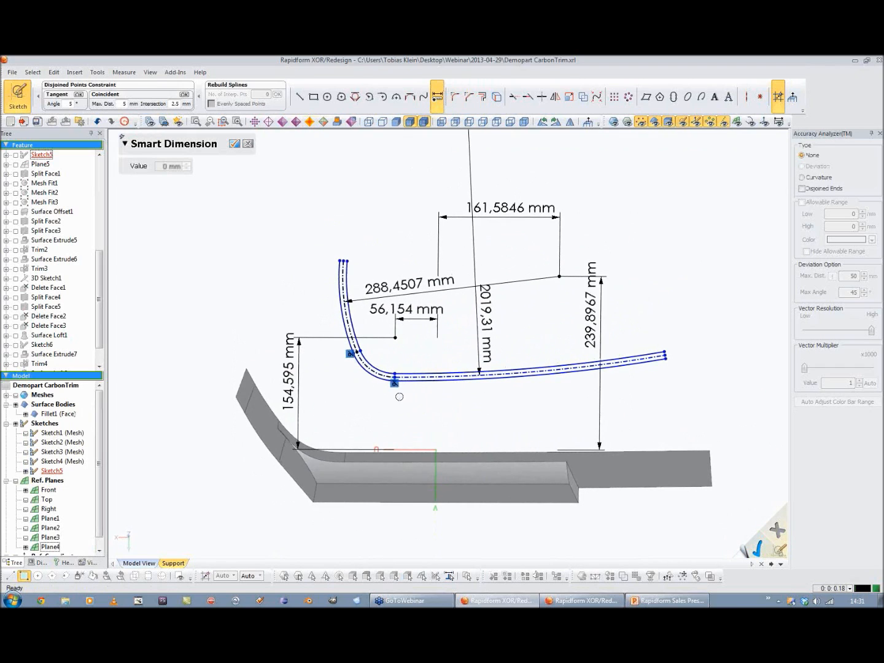
pyautogui.click(437, 429)
pyautogui.click(485, 416)
pyautogui.press('Escape')
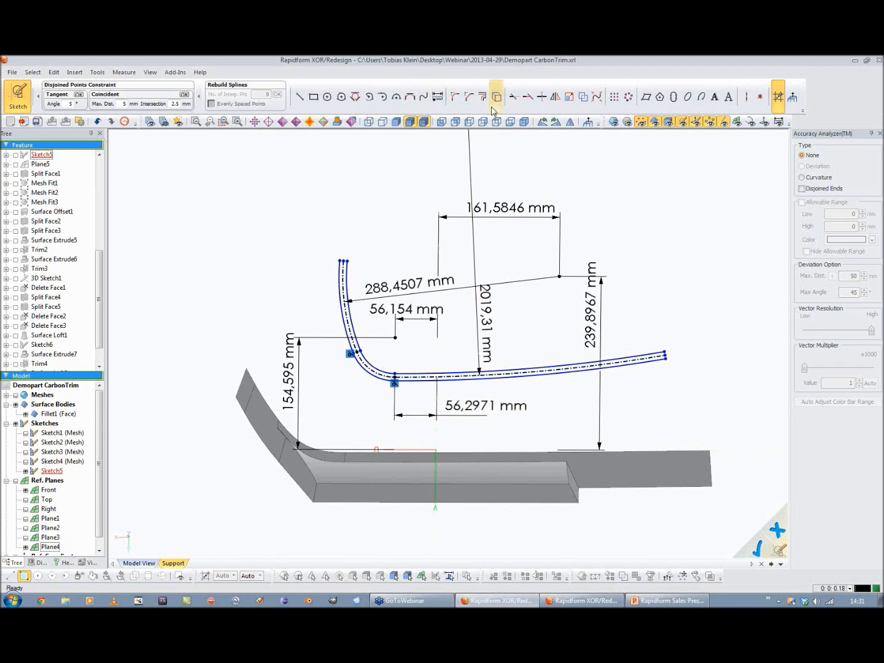
# Step: Draw a construction line about 10 mm long across the band where the upright arcs meet the corner arcs
pyautogui.click(299, 99)
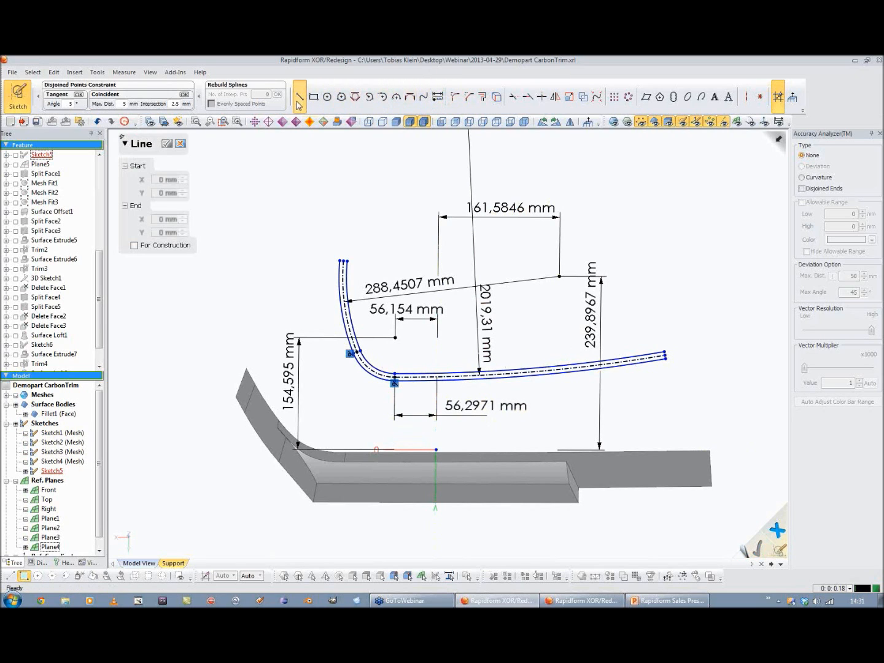
pyautogui.scroll(5, 316, 301)
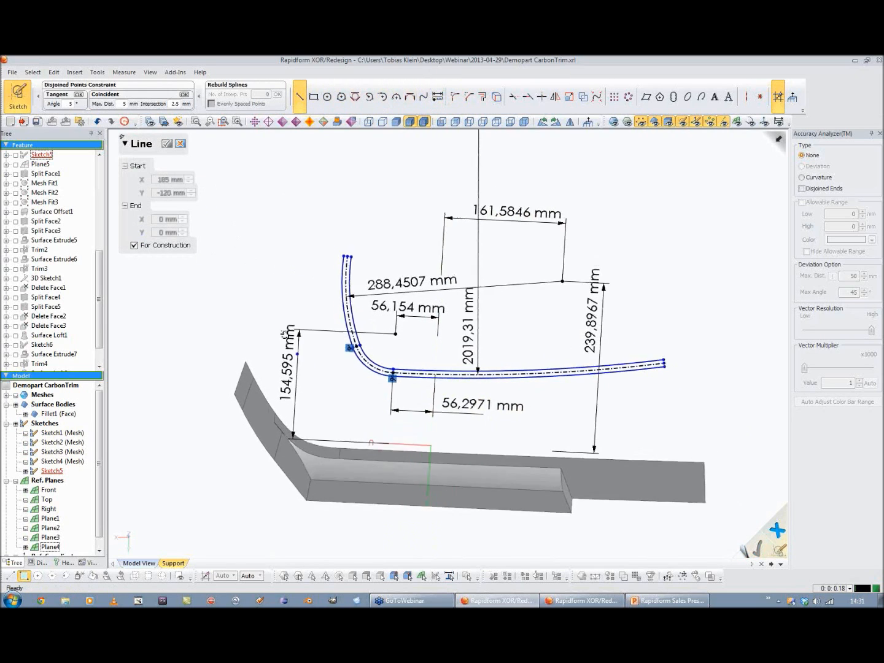
pyautogui.moveTo(448, 424)
pyautogui.mouseDown(button='right')
pyautogui.moveTo(312, 322)
pyautogui.moveTo(397, 303)
pyautogui.moveTo(438, 331)
pyautogui.moveTo(418, 455)
pyautogui.moveTo(323, 389)
pyautogui.mouseUp(button='right')
pyautogui.scroll(5, 376, 283)
pyautogui.click(324, 382)
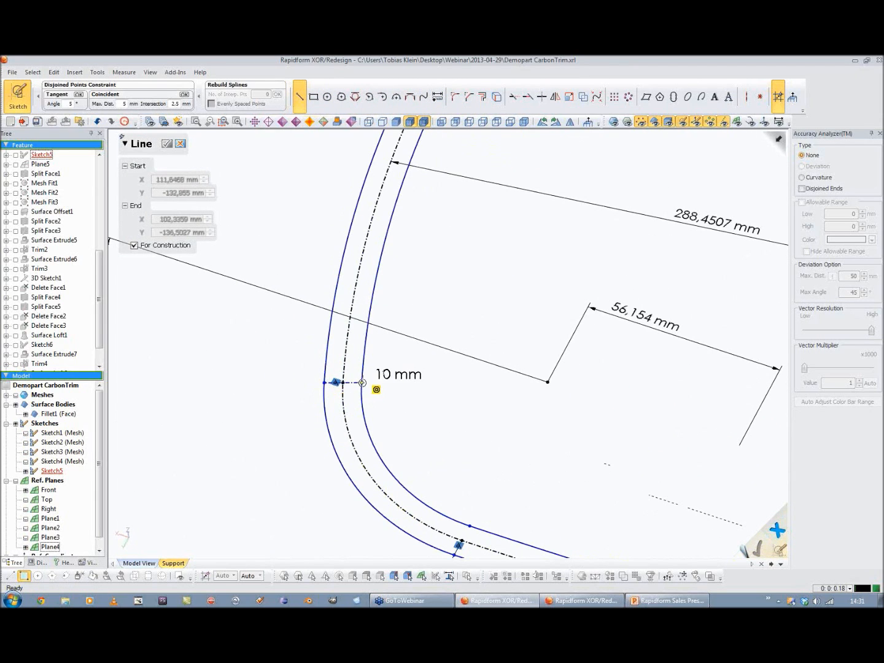
pyautogui.press('Escape')
# Step: Dimension the construction line across the band and set its length to 15 mm
pyautogui.click(438, 97)
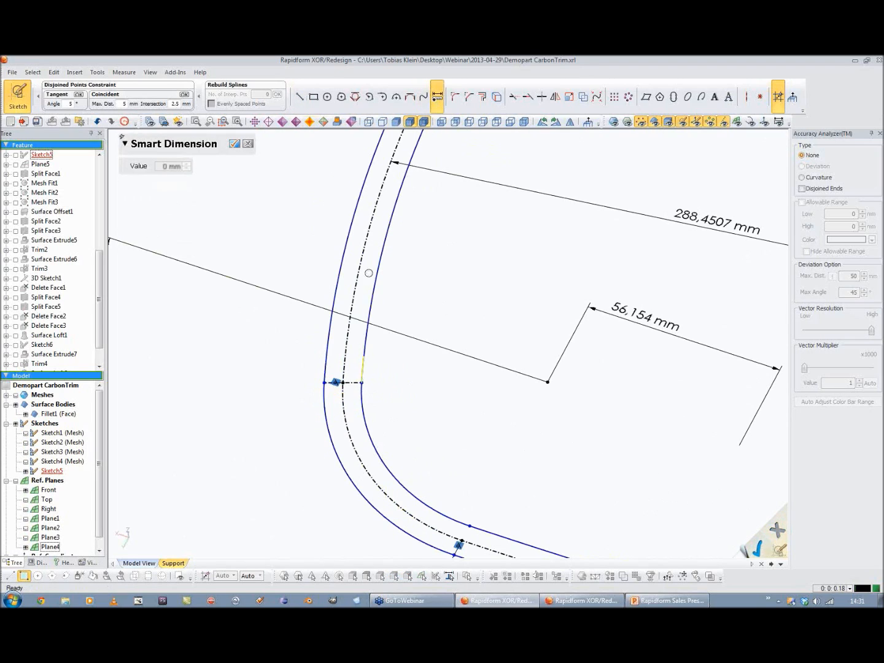
pyautogui.click(353, 382)
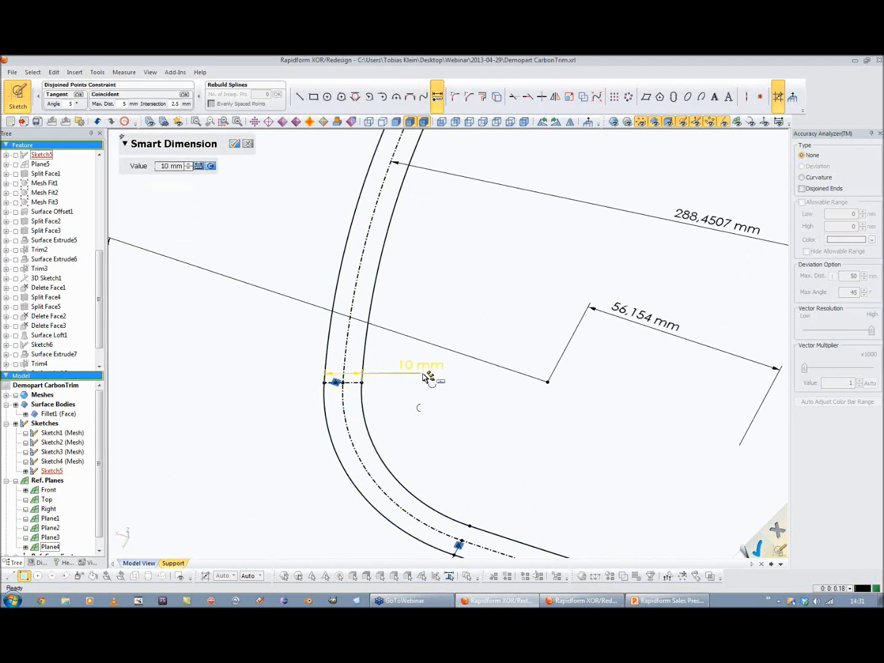
pyautogui.click(432, 384)
pyautogui.write('15')
pyautogui.press('Return')
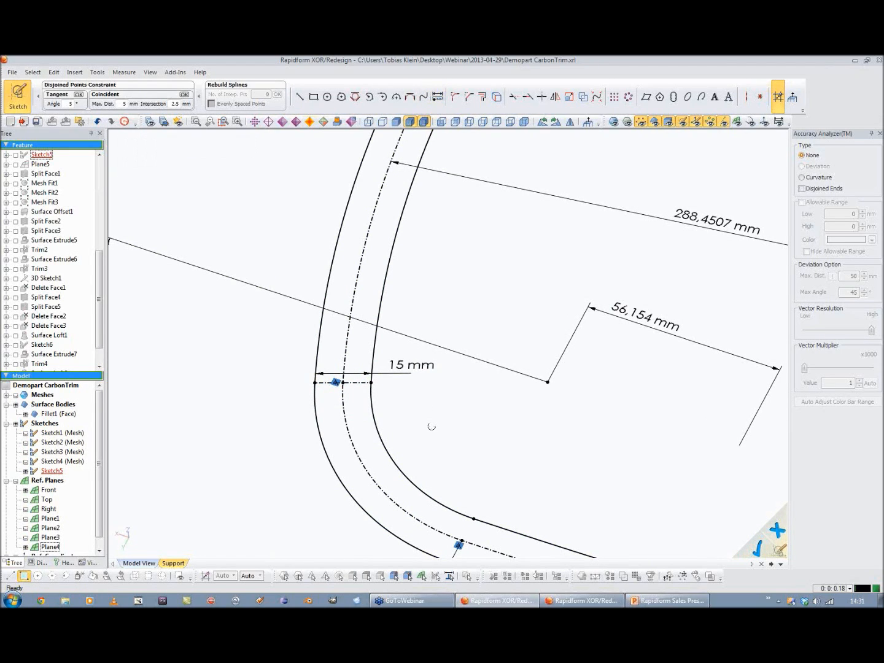
# Step: Finish editing Sketch5 and rebuild the model with the widened band
pyautogui.scroll(-5, 442, 410)
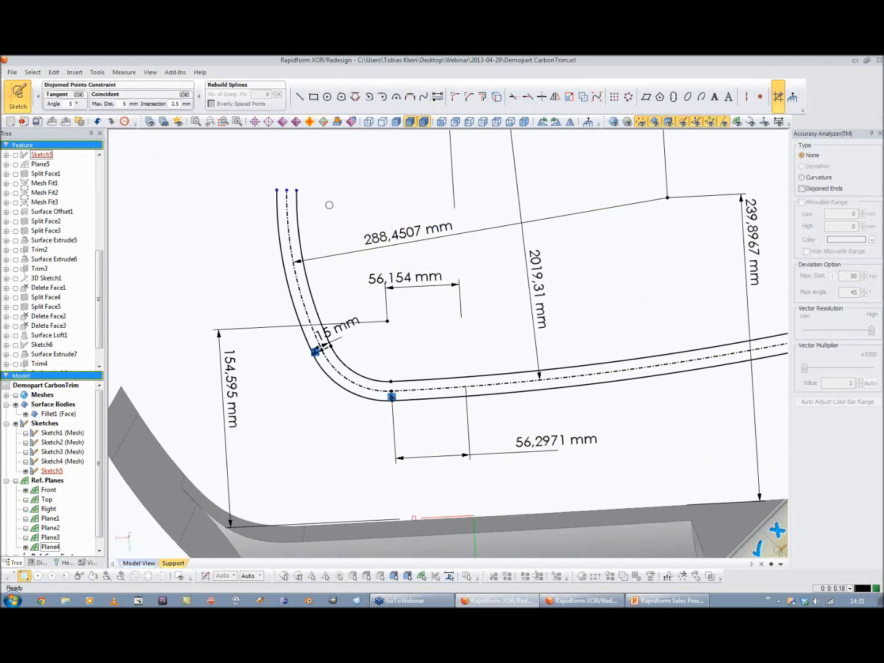
pyautogui.click(754, 548)
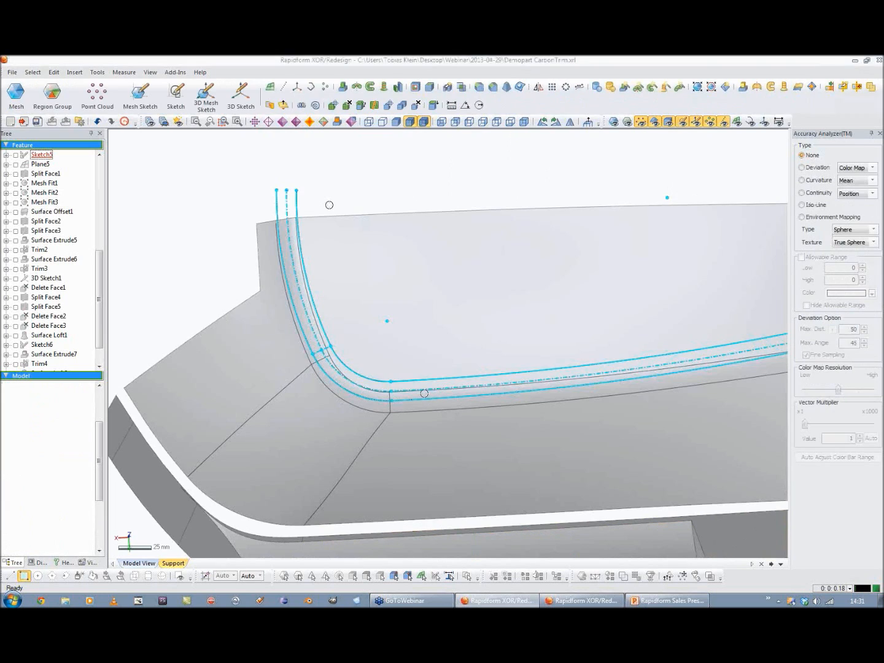
pyautogui.moveTo(451, 394); pyautogui.dragTo(408, 178, button='right')
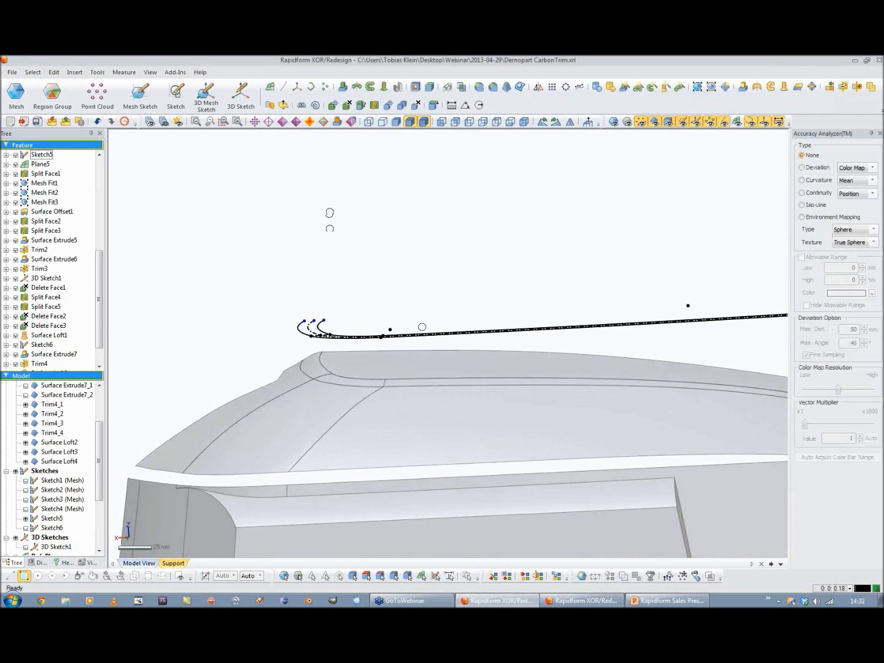
# Step: Set up a surface loft across the short-side gap, using the upper surface's edges and the lower wall's edges as two composite profiles
pyautogui.scroll(-3, 422, 334)
pyautogui.moveTo(419, 351)
pyautogui.mouseDown(button='right')
pyautogui.moveTo(535, 359)
pyautogui.moveTo(408, 252)
pyautogui.mouseUp(button='right')
pyautogui.moveTo(466, 403)
pyautogui.mouseDown(button='right')
pyautogui.moveTo(478, 403)
pyautogui.moveTo(498, 339)
pyautogui.moveTo(438, 406)
pyautogui.moveTo(529, 409)
pyautogui.moveTo(517, 439)
pyautogui.moveTo(449, 425)
pyautogui.mouseUp(button='right')
pyautogui.scroll(5, 455, 428)
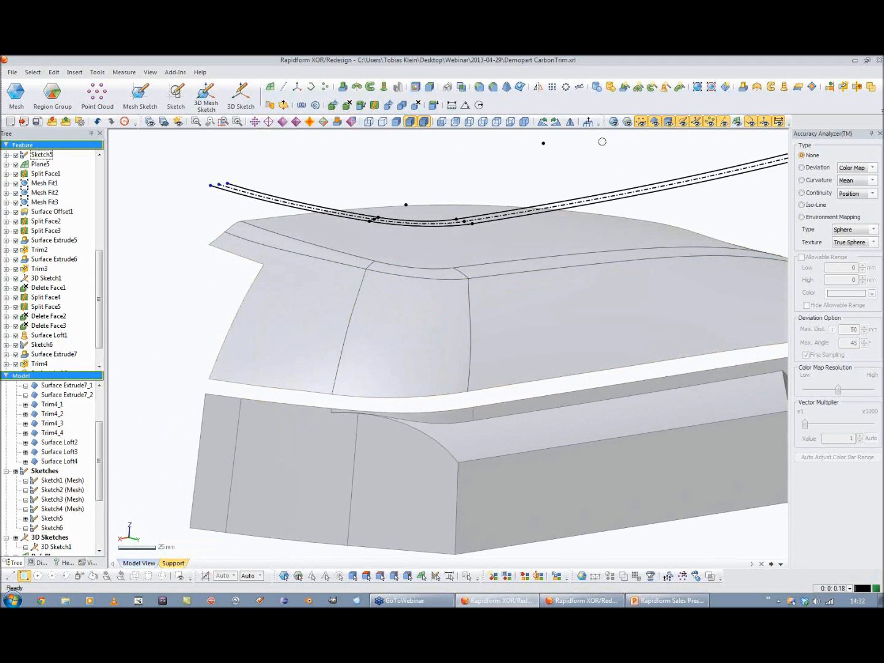
pyautogui.click(787, 87)
pyautogui.click(236, 385)
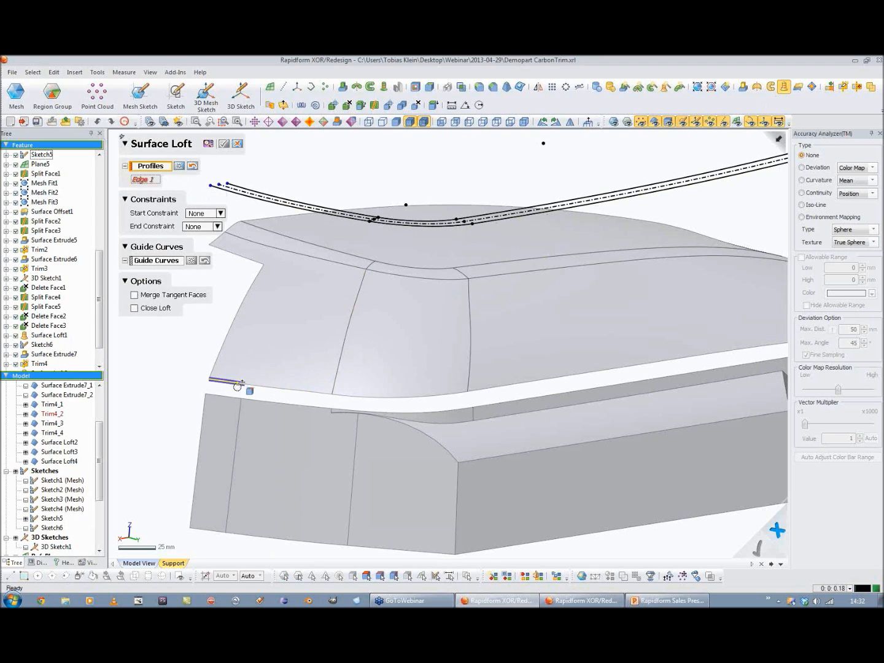
pyautogui.click(237, 396)
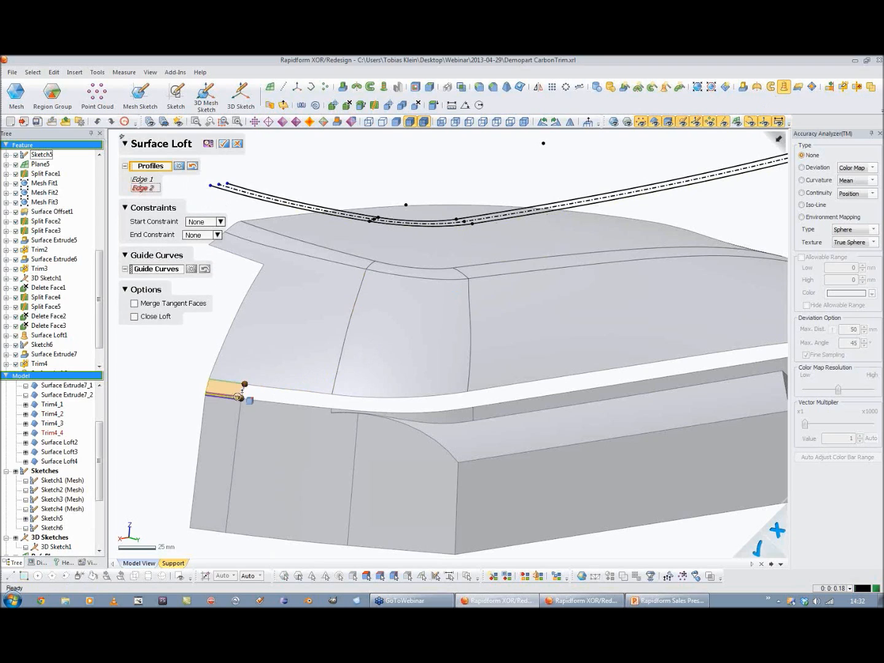
pyautogui.click(178, 166)
pyautogui.click(219, 380)
pyautogui.click(273, 388)
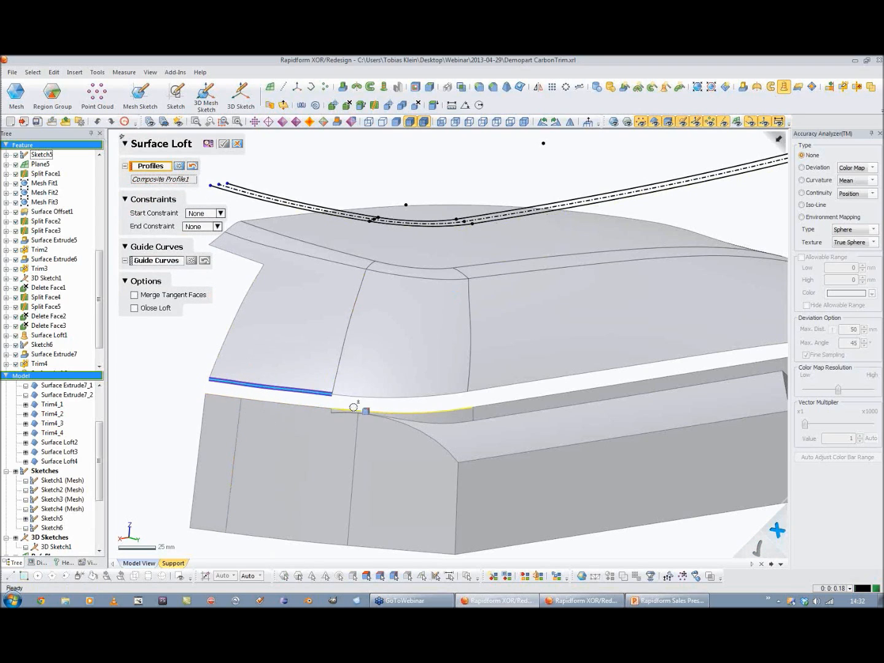
pyautogui.click(220, 396)
pyautogui.click(291, 403)
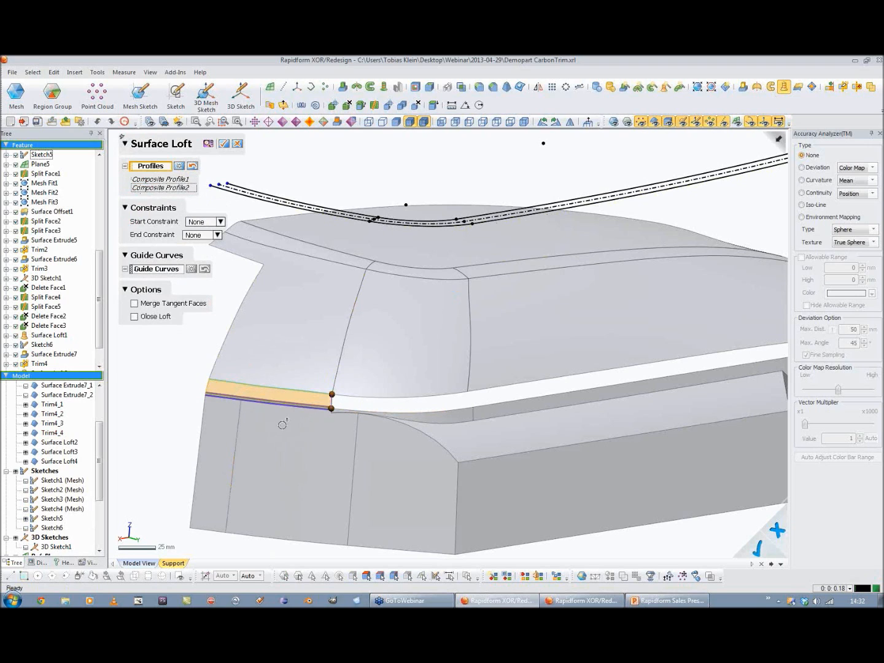
# Step: Constrain the short-side loft with Tangency To Face at its start and end, and create it
pyautogui.moveTo(233, 357); pyautogui.dragTo(341, 381, button='right')
pyautogui.click(220, 222)
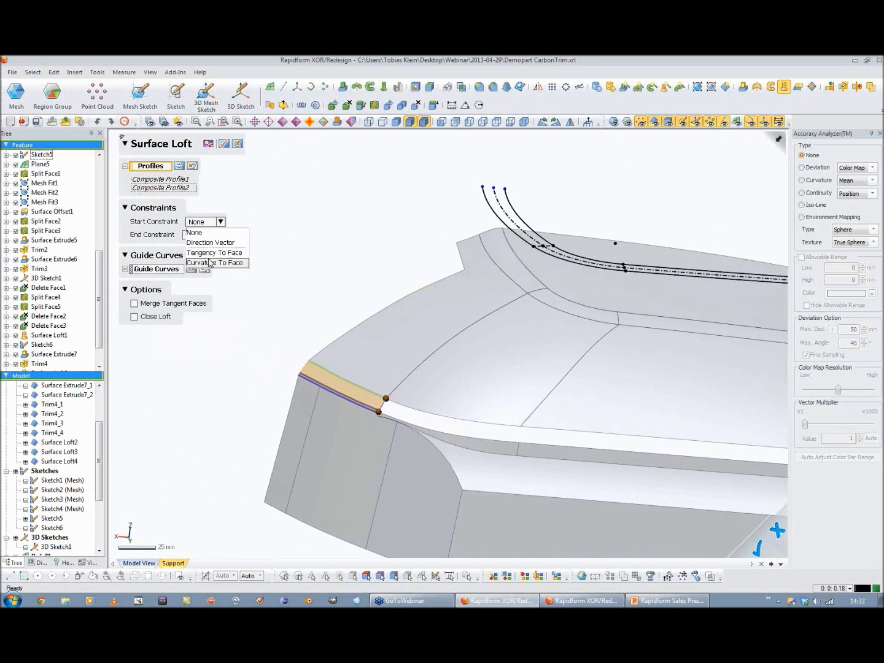
pyautogui.click(211, 263)
pyautogui.click(217, 274)
pyautogui.click(208, 314)
pyautogui.moveTo(417, 276); pyautogui.dragTo(302, 245, button='right')
pyautogui.click(220, 222)
pyautogui.click(213, 252)
pyautogui.click(214, 275)
pyautogui.click(209, 306)
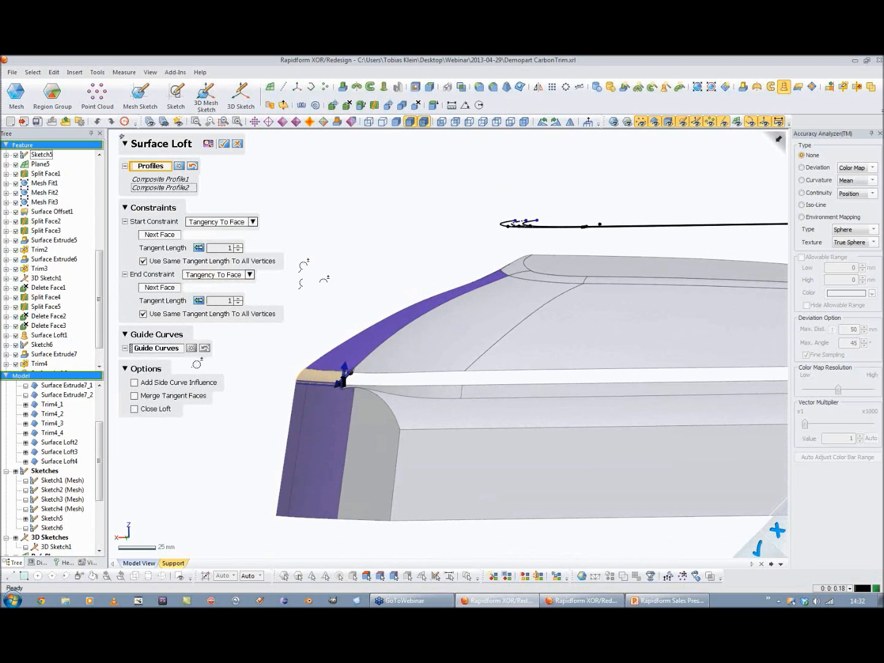
pyautogui.click(226, 145)
# Step: Loft a surface across the long-side gap between the facing upper and lower edges, with Tangency To Face at both ends
pyautogui.moveTo(404, 331); pyautogui.dragTo(349, 347, button='right')
pyautogui.hotkey('ctrl', 'space')
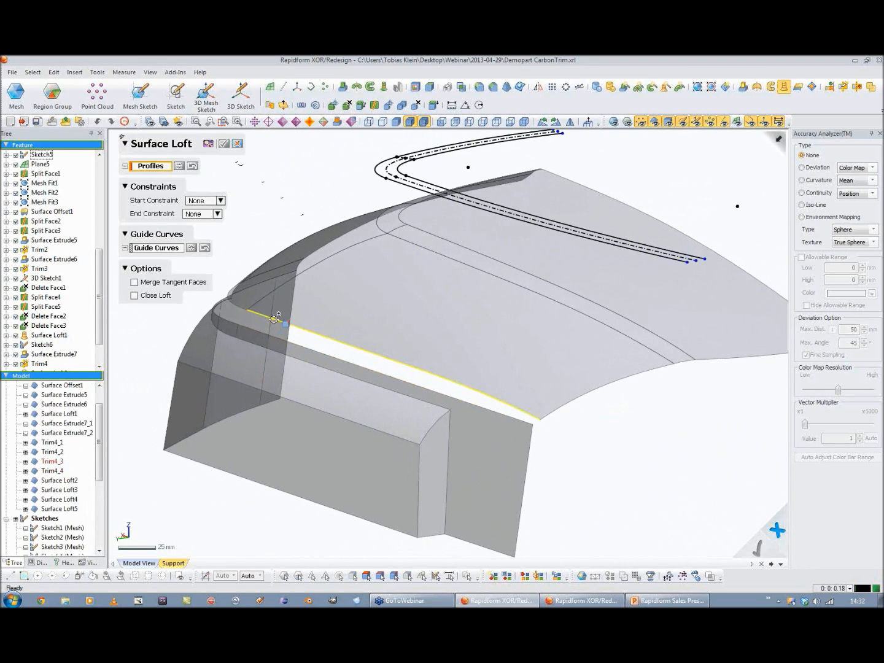
pyautogui.click(279, 320)
pyautogui.click(368, 369)
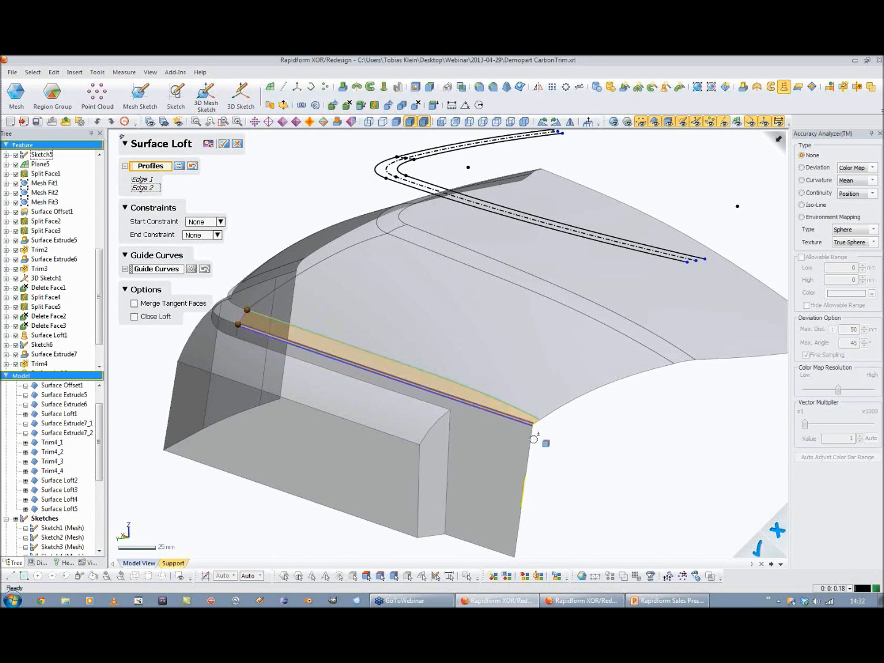
pyautogui.scroll(5, 446, 401)
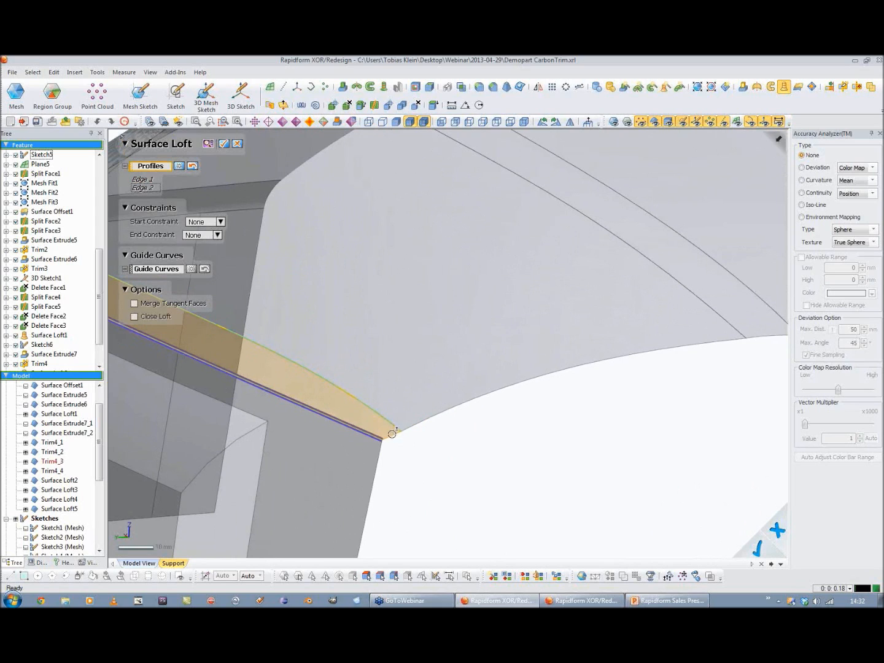
pyautogui.click(197, 223)
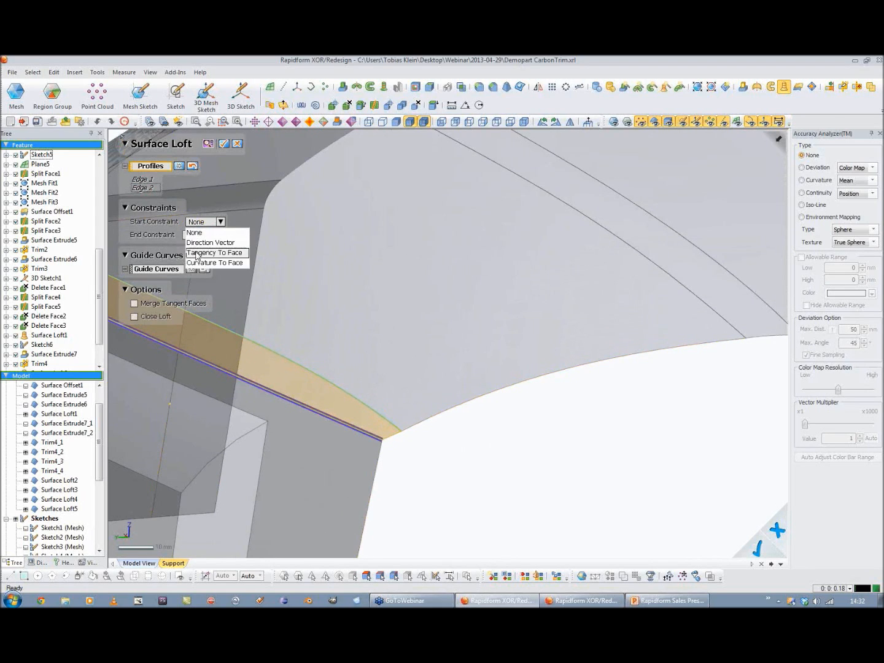
pyautogui.click(230, 252)
pyautogui.click(207, 278)
pyautogui.click(210, 316)
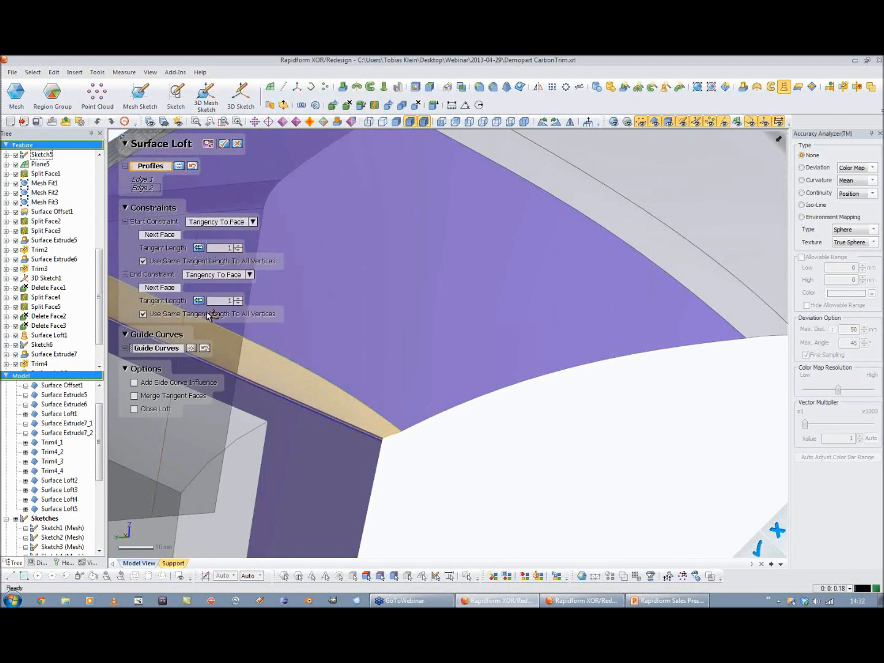
pyautogui.moveTo(257, 300); pyautogui.dragTo(404, 313, button='right')
pyautogui.click(226, 145)
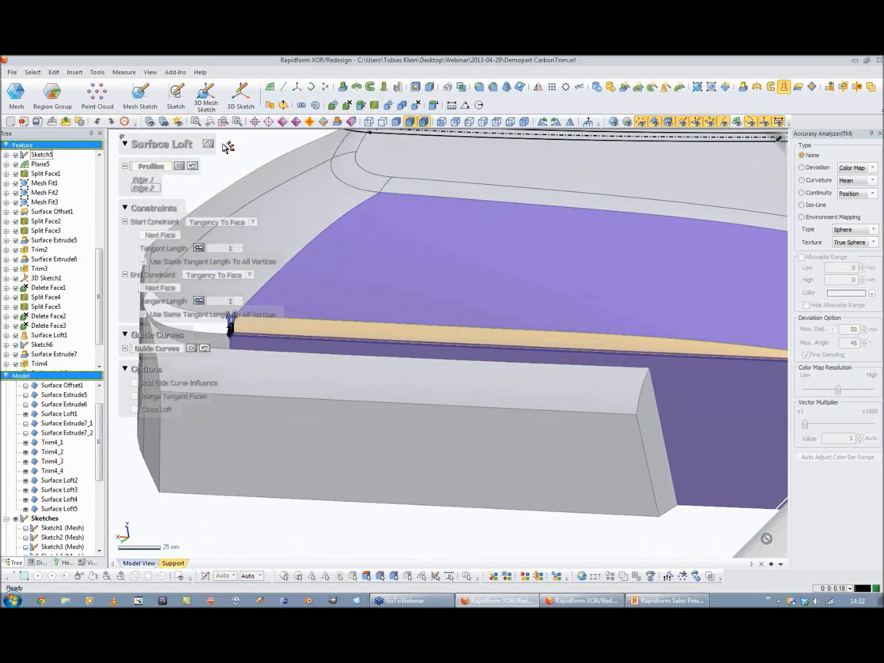
# Step: Delete the Surface Loft5 and Surface Loft6 features
pyautogui.scroll(5, 519, 400)
pyautogui.moveTo(519, 400); pyautogui.dragTo(441, 378, button='right')
pyautogui.scroll(-3, 418, 357)
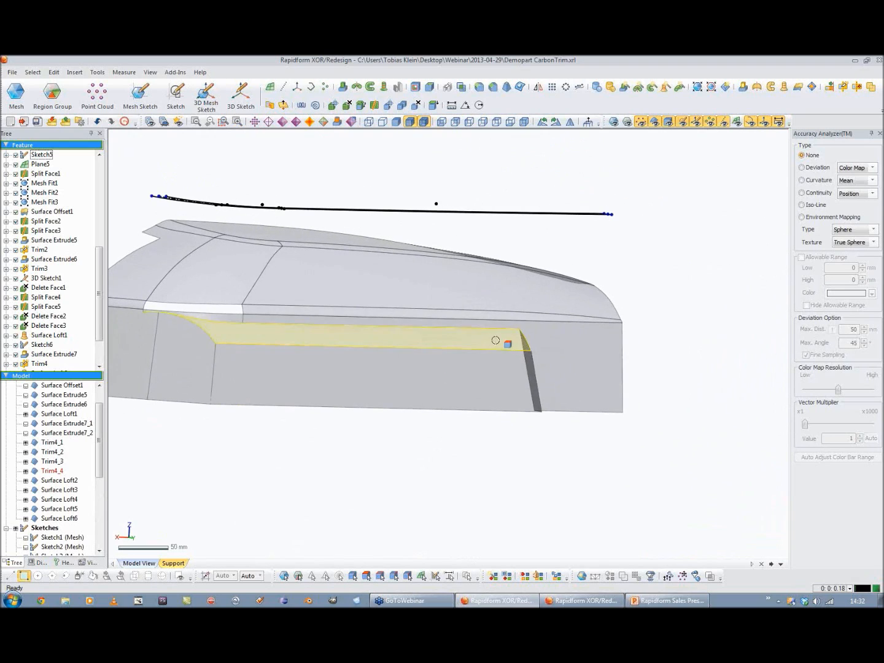
pyautogui.click(546, 321)
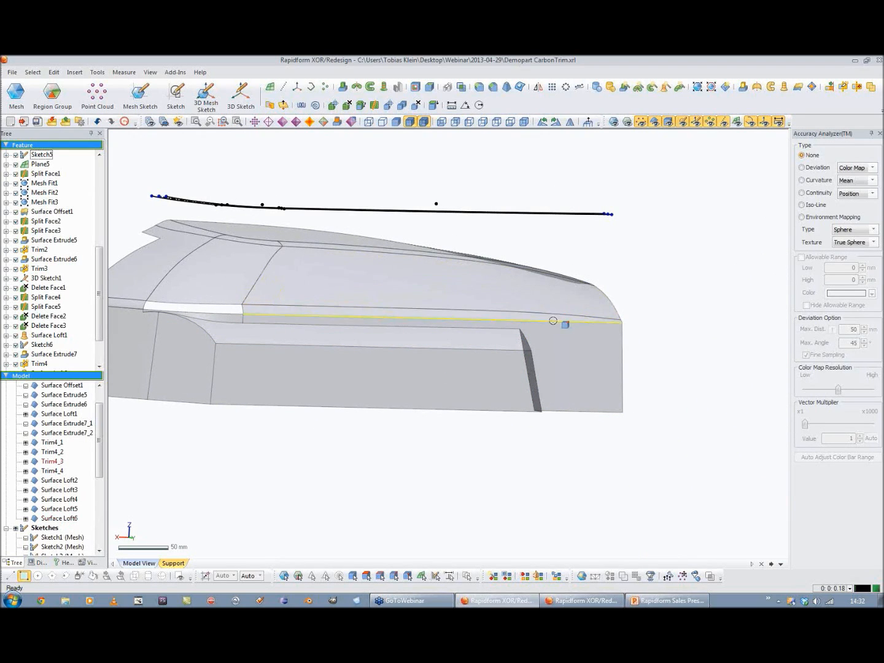
pyautogui.moveTo(643, 299); pyautogui.dragTo(369, 344, button='right')
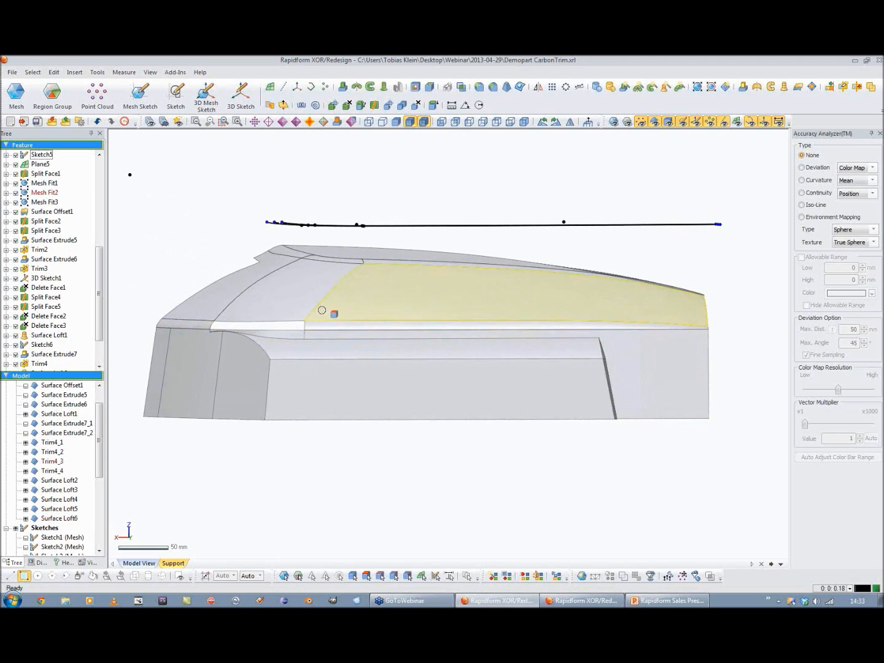
pyautogui.moveTo(100, 330); pyautogui.dragTo(100, 350)
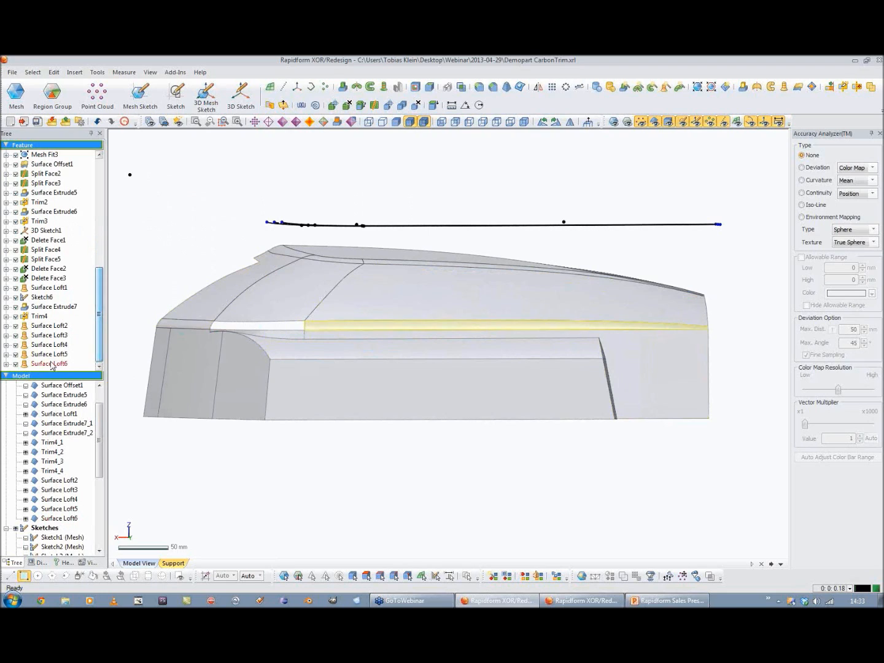
pyautogui.click(53, 363)
pyautogui.keyDown('ctrl'); pyautogui.click(51, 355); pyautogui.keyUp('ctrl')
pyautogui.rightClick(51, 354)
pyautogui.click(76, 362)
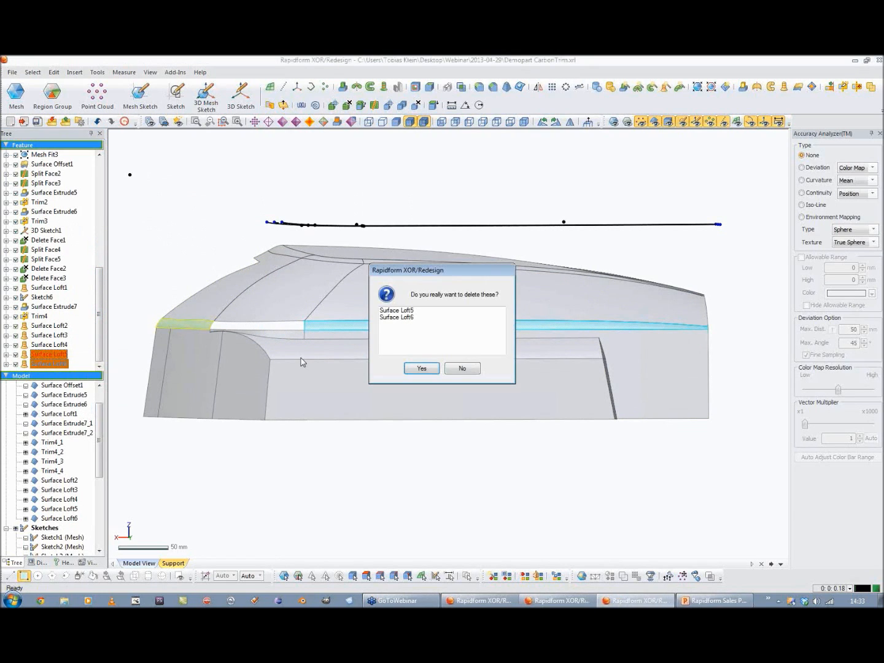
pyautogui.click(422, 369)
# Step: Create an offset copy of the reference plane at the gap, placed slightly above the upper surface's lower edge
pyautogui.moveTo(98, 443); pyautogui.dragTo(98, 504)
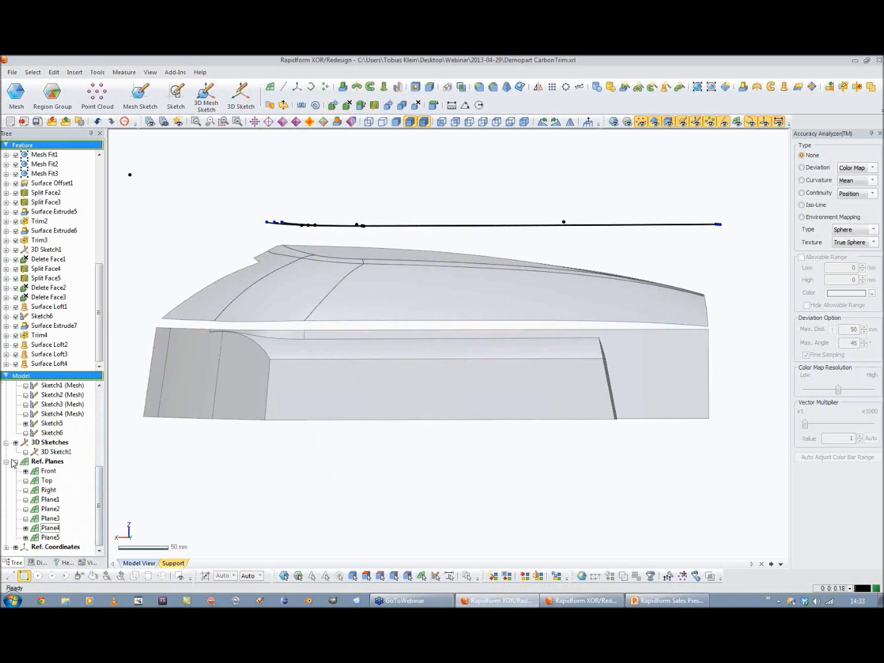
pyautogui.moveTo(450, 367); pyautogui.dragTo(432, 360, button='right')
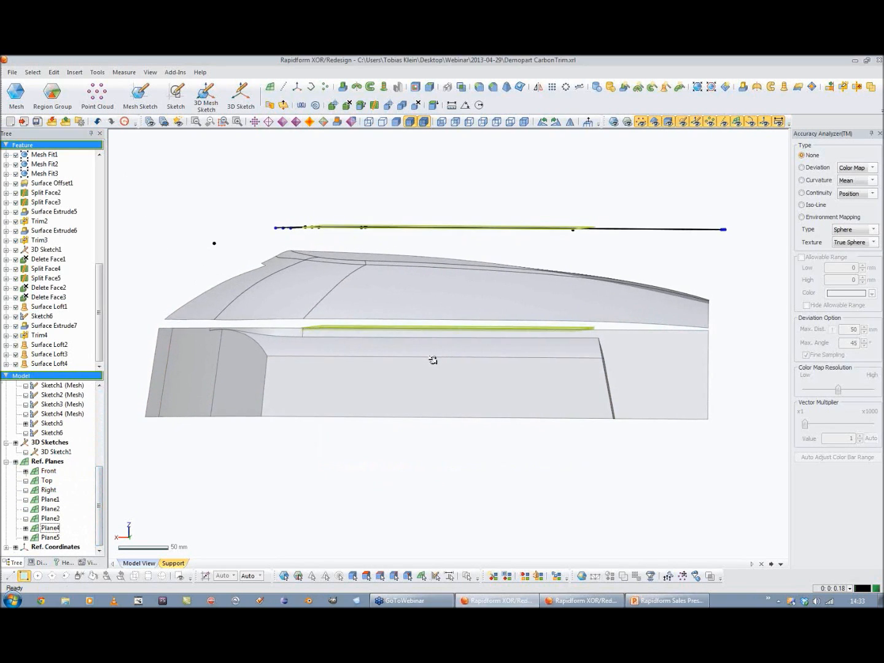
pyautogui.scroll(5, 324, 326)
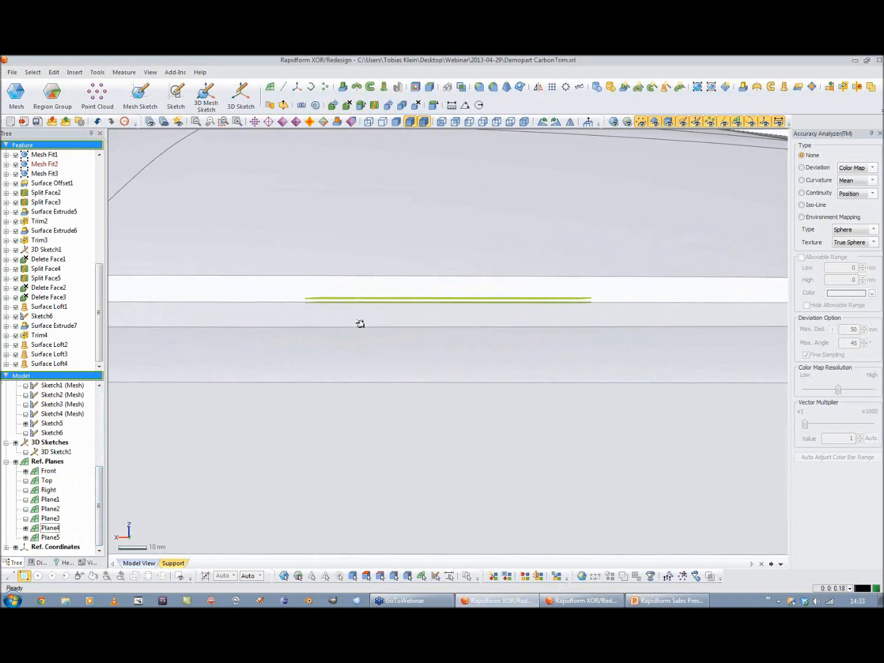
pyautogui.moveTo(354, 302); pyautogui.dragTo(616, 312, button='right')
pyautogui.moveTo(616, 312); pyautogui.dragTo(617, 283)
pyautogui.moveTo(537, 347)
pyautogui.mouseDown(button='right')
pyautogui.moveTo(535, 330)
pyautogui.moveTo(523, 336)
pyautogui.mouseUp(button='right')
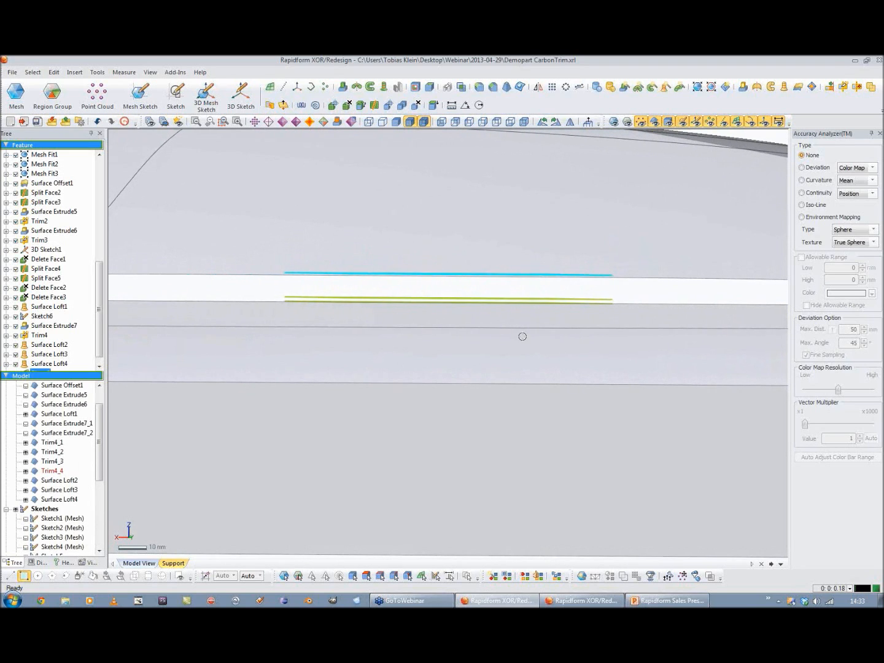
# Step: Trim Trim4_2, Surface Loft1 and Trim4_3 with the offset plane, keeping the three portions above it
pyautogui.scroll(-4, 453, 315)
pyautogui.scroll(-1, 450, 345)
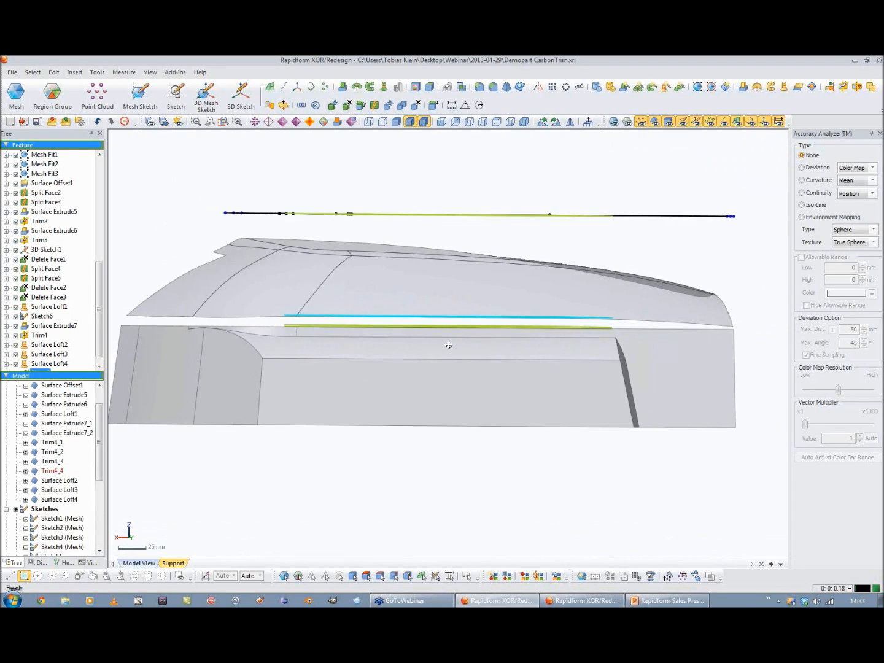
pyautogui.keyDown('ctrl'); pyautogui.moveTo(450, 347); pyautogui.dragTo(351, 339, button='right'); pyautogui.keyUp('ctrl')
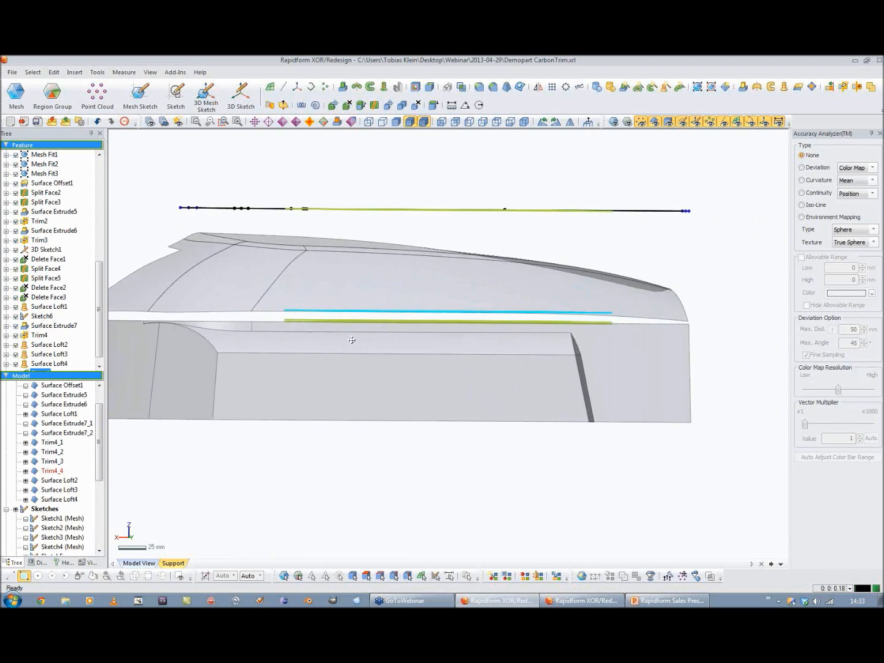
pyautogui.click(842, 88)
pyautogui.click(165, 230)
pyautogui.click(209, 277)
pyautogui.click(270, 276)
pyautogui.click(362, 274)
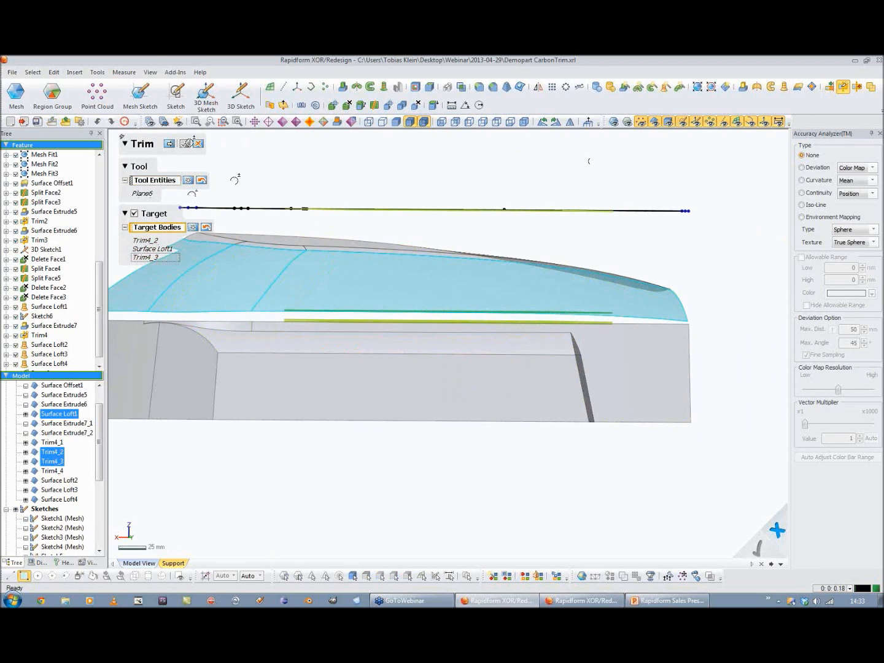
pyautogui.click(170, 144)
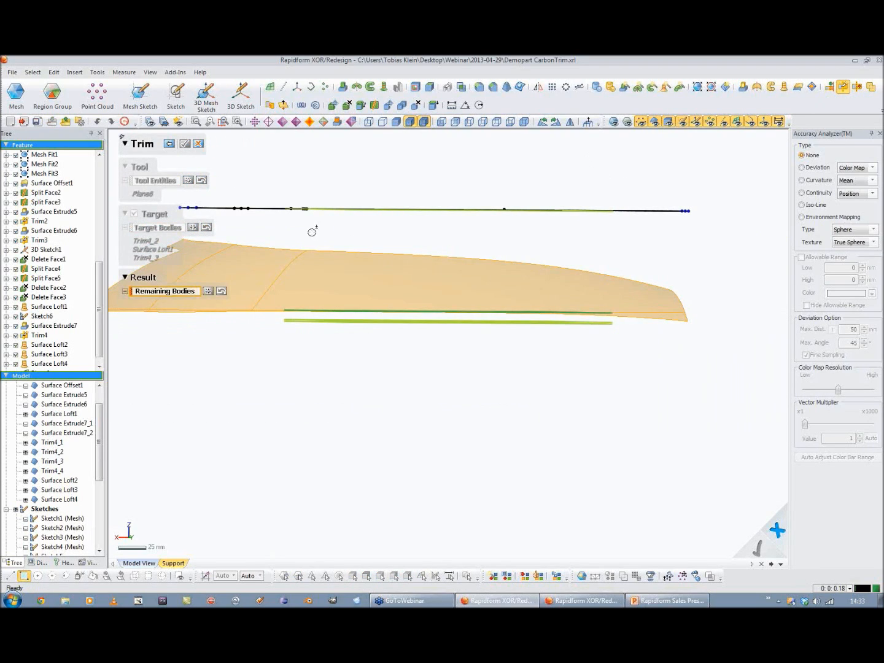
pyautogui.click(363, 280)
pyautogui.click(270, 276)
pyautogui.click(185, 279)
pyautogui.click(184, 144)
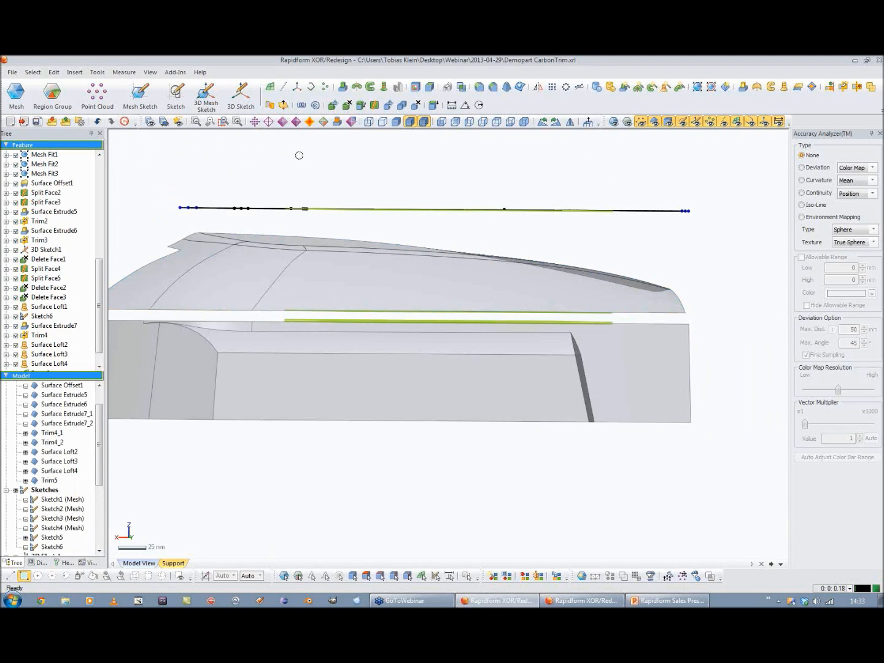
# Step: Hide all reference planes
pyautogui.moveTo(99, 435); pyautogui.dragTo(108, 498)
pyautogui.click(16, 452)
# Step: Undo the trim of the upper side surfaces
pyautogui.moveTo(359, 379); pyautogui.dragTo(412, 401, button='right')
pyautogui.moveTo(453, 376)
pyautogui.mouseDown(button='right')
pyautogui.moveTo(617, 375)
pyautogui.moveTo(482, 416)
pyautogui.moveTo(534, 367)
pyautogui.mouseUp(button='right')
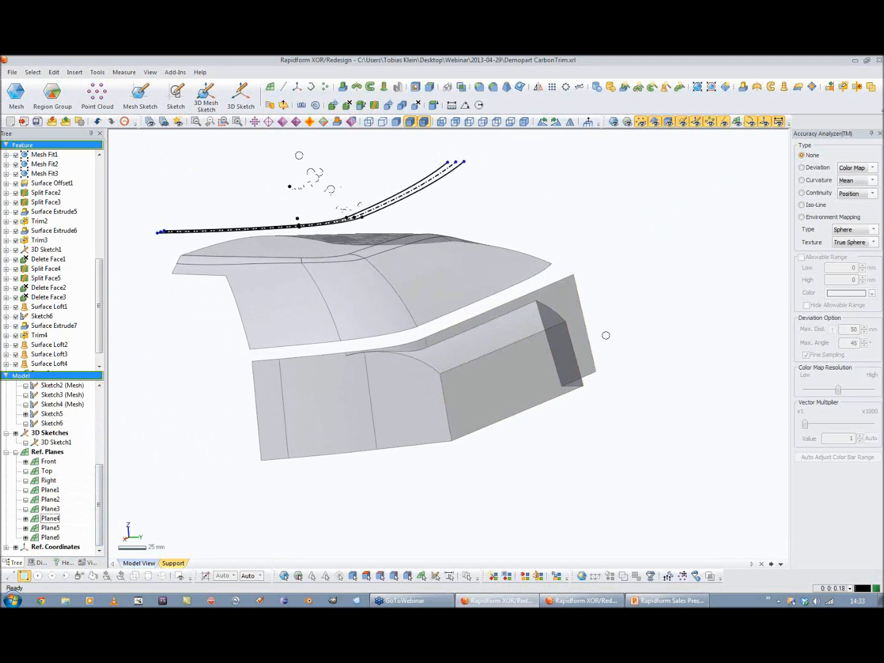
pyautogui.moveTo(587, 371)
pyautogui.mouseDown(button='right')
pyautogui.moveTo(363, 378)
pyautogui.moveTo(574, 383)
pyautogui.moveTo(722, 326)
pyautogui.moveTo(492, 325)
pyautogui.moveTo(597, 391)
pyautogui.mouseUp(button='right')
pyautogui.moveTo(318, 385); pyautogui.dragTo(454, 417, button='middle')
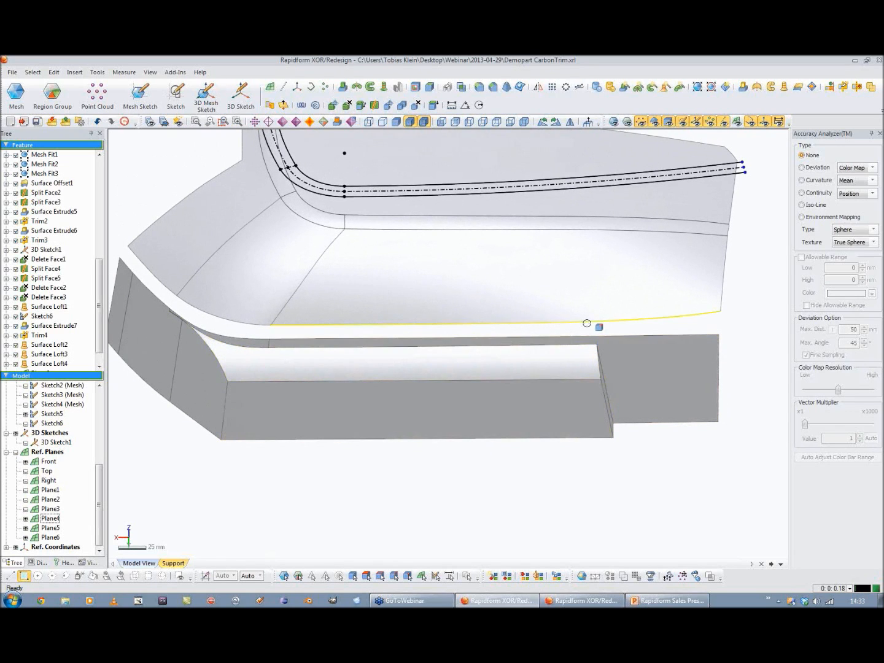
pyautogui.click(99, 125)
# Step: Add a reference plane with the View Direction method while looking at the long side of the part
pyautogui.moveTo(474, 333); pyautogui.dragTo(361, 320, button='middle')
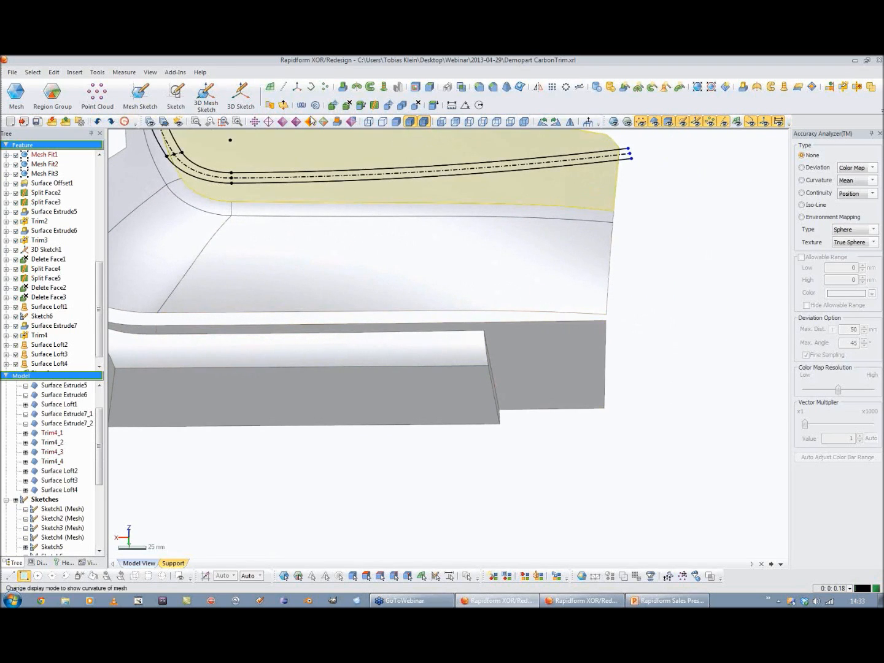
pyautogui.click(271, 87)
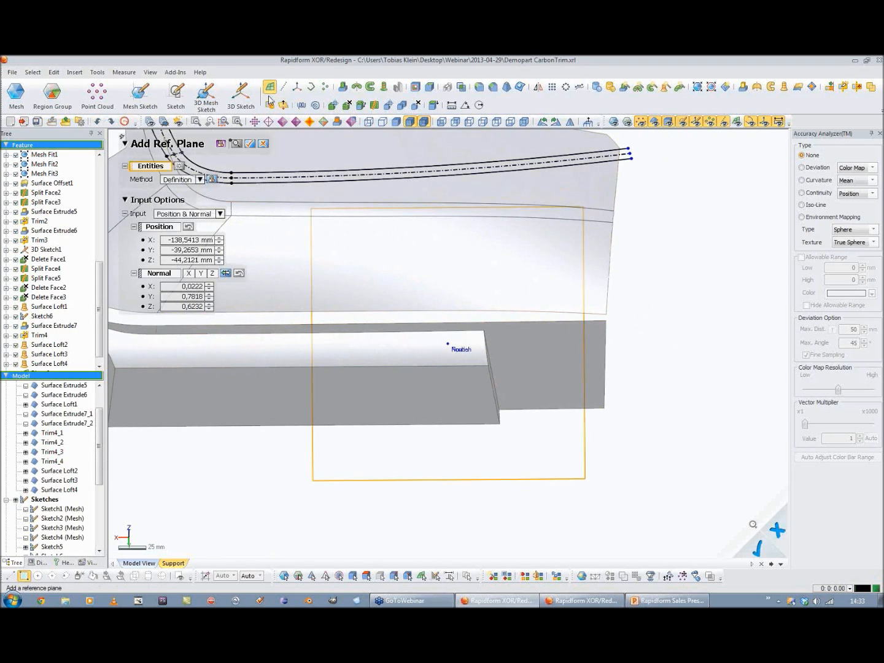
pyautogui.click(191, 179)
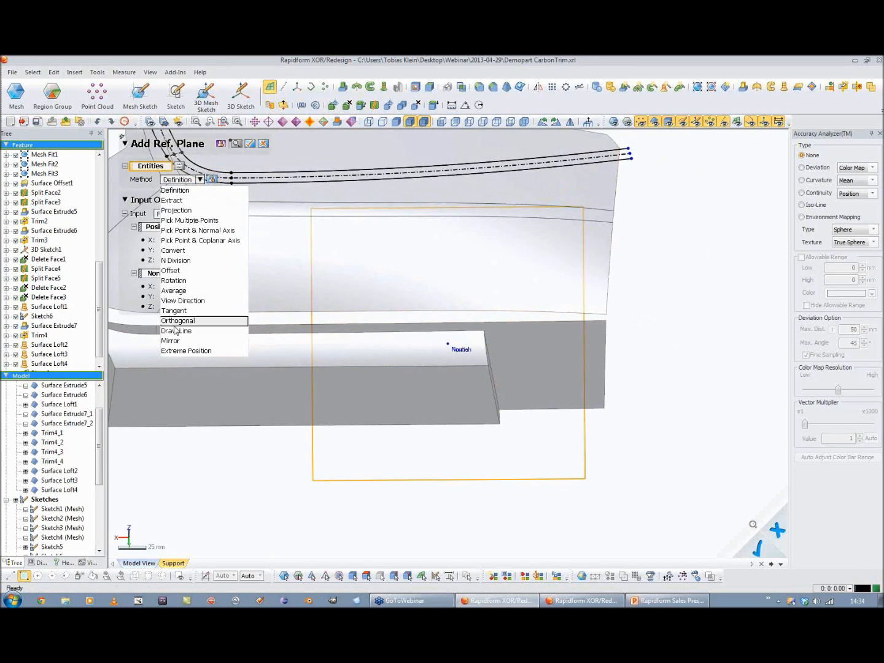
pyautogui.click(180, 301)
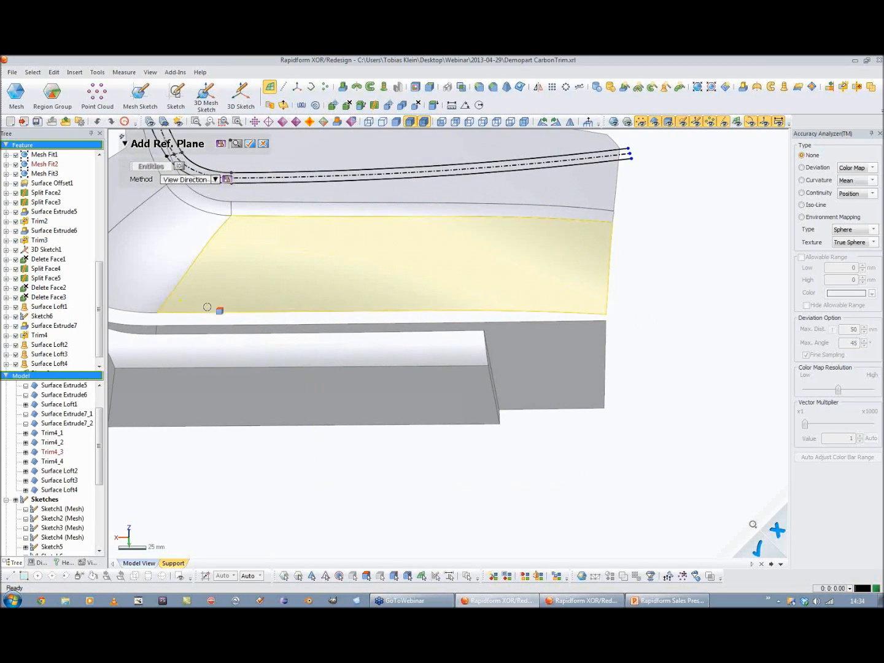
pyautogui.click(605, 320)
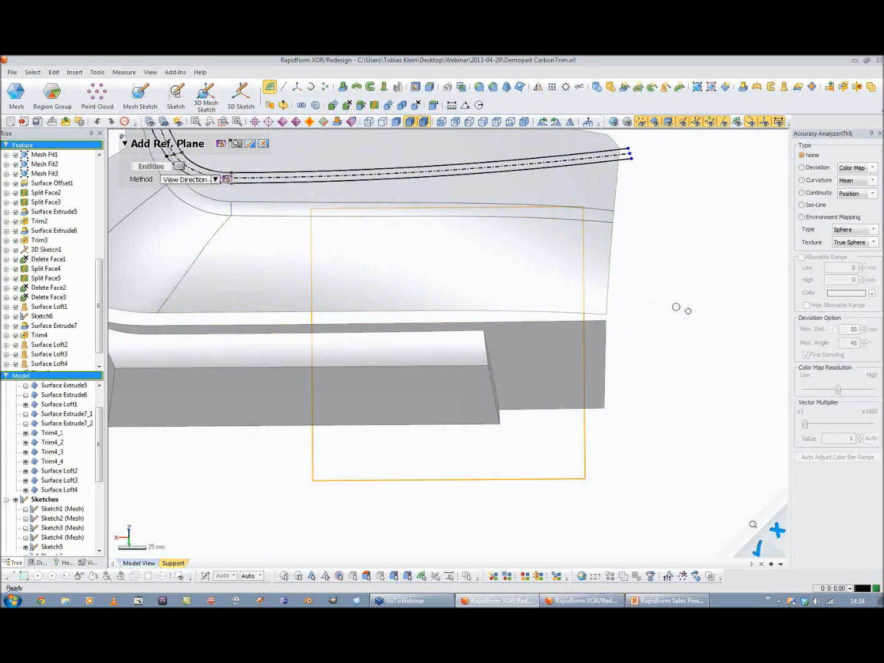
pyautogui.press('Return')
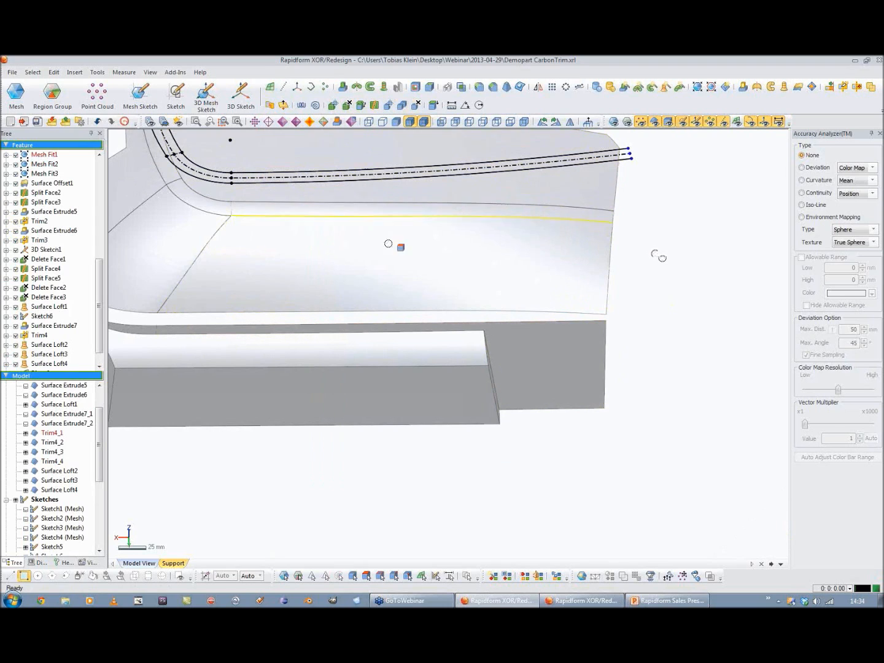
# Step: Start a sketch on the newly added Plane7 and flip the view to face the outside of the long wall
pyautogui.scroll(-1, 103, 364)
pyautogui.click(39, 364)
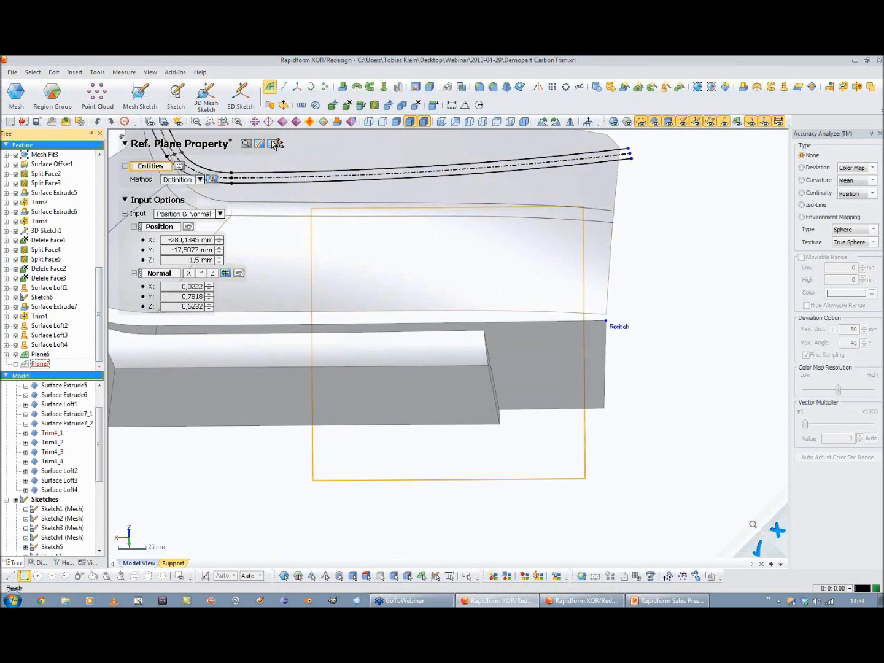
pyautogui.click(186, 108)
pyautogui.click(186, 109)
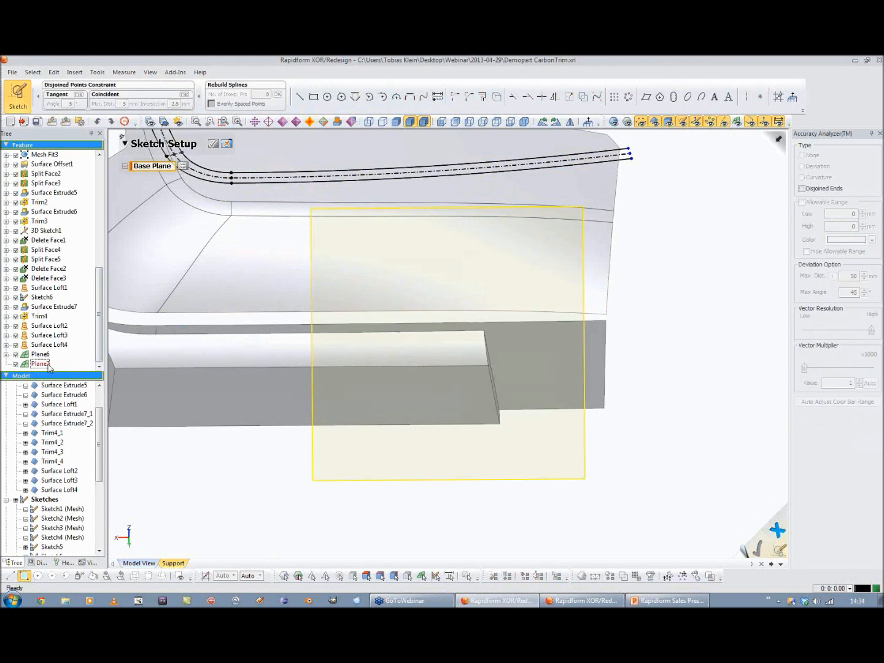
pyautogui.click(40, 364)
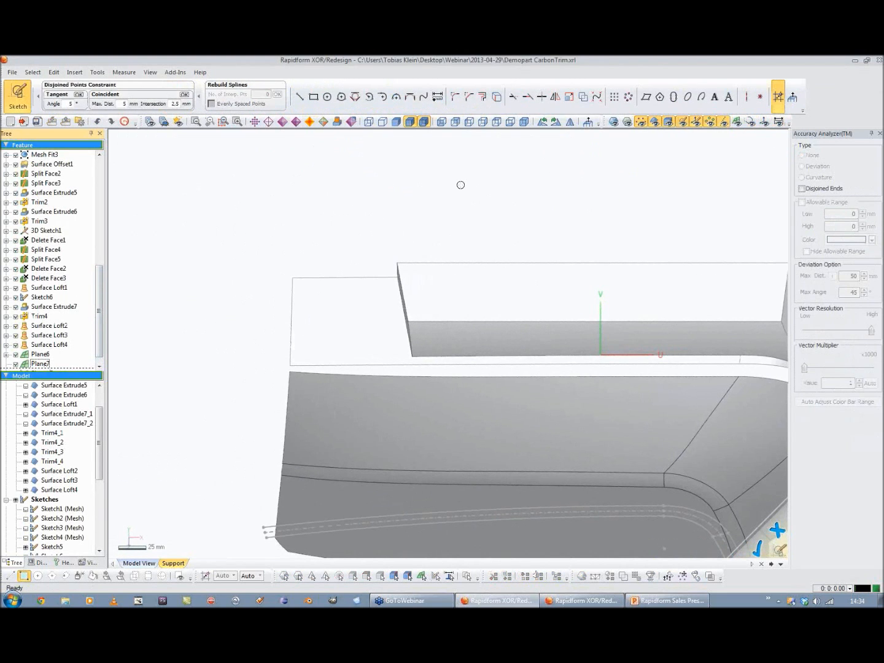
pyautogui.click(543, 121)
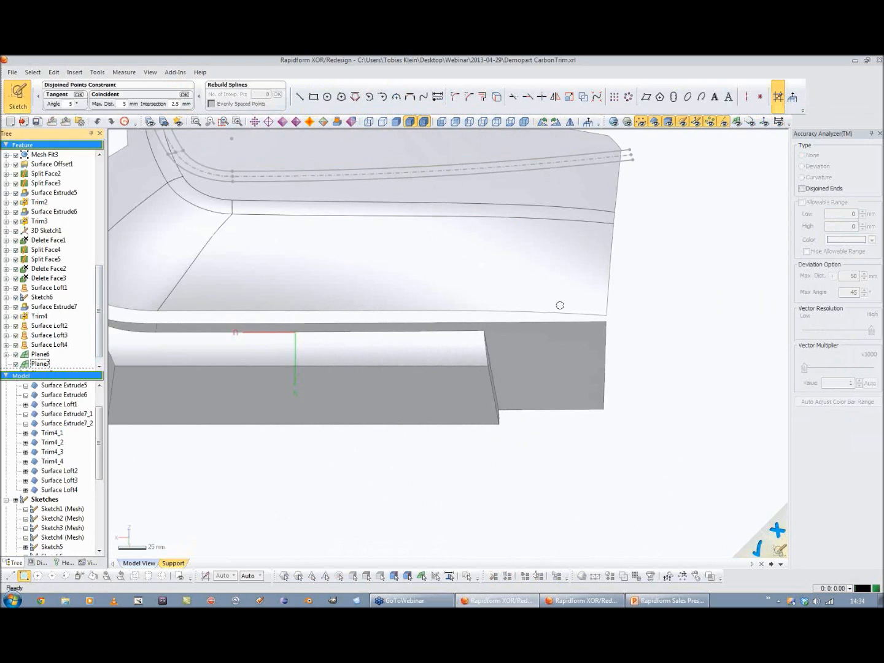
pyautogui.moveTo(627, 306); pyautogui.dragTo(496, 337, button='middle')
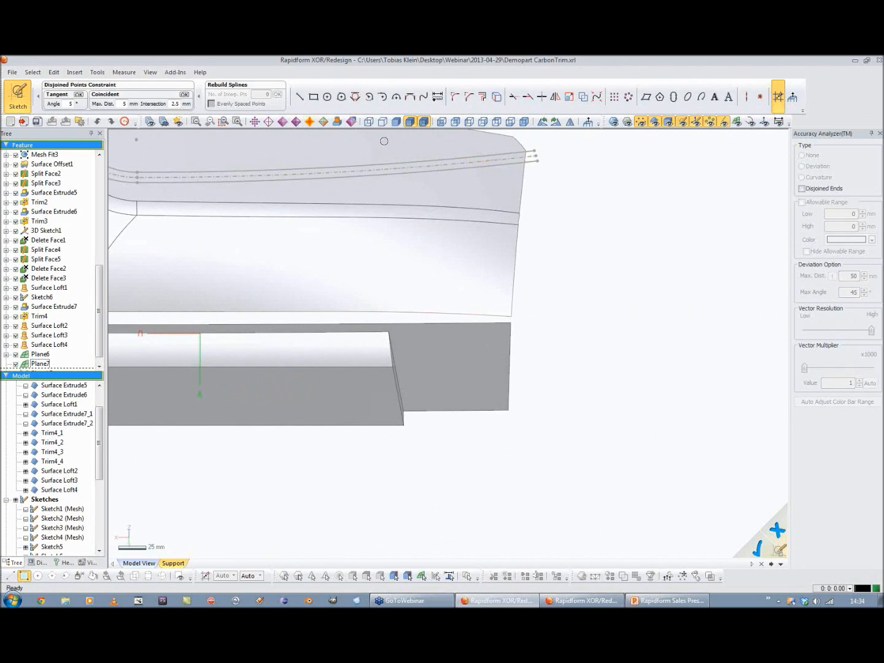
# Step: Convert the lower wall's top edge into a sketch line, shorten it, and make it construction geometry
pyautogui.click(385, 98)
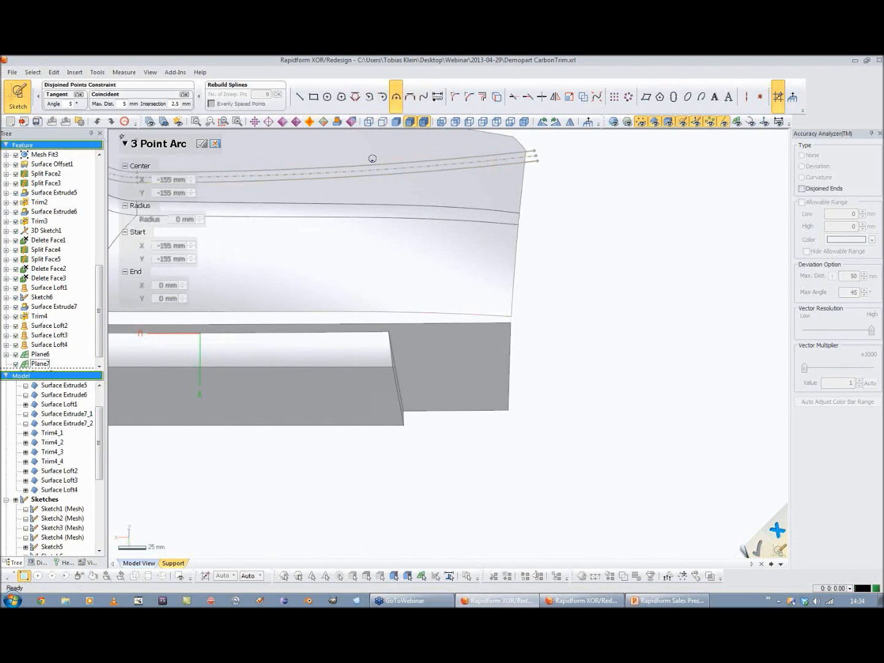
pyautogui.rightClick(307, 324)
pyautogui.click(340, 332)
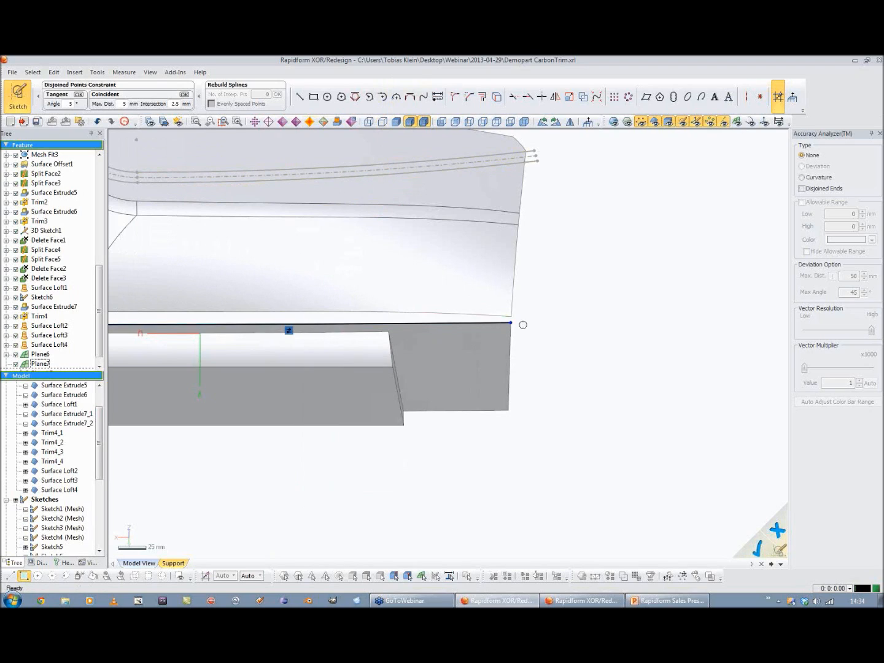
pyautogui.moveTo(510, 321); pyautogui.dragTo(305, 331)
pyautogui.click(281, 322)
pyautogui.rightClick(576, 311)
pyautogui.click(594, 335)
# Step: Draw a nearly straight tangent arc, radius about 40616 mm, from the construction line's end to the lower wall's outer corner
pyautogui.click(382, 97)
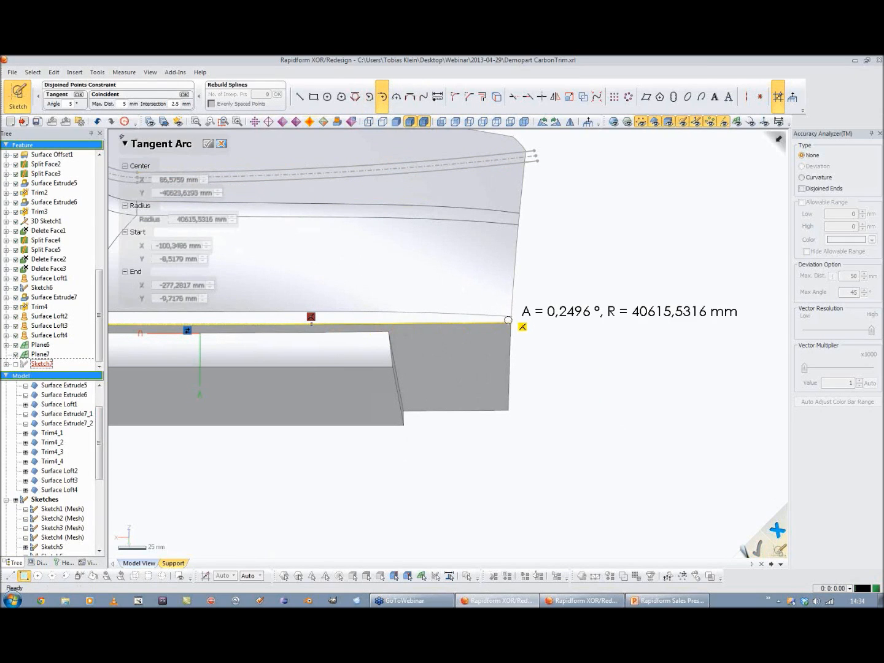
pyautogui.press('Escape')
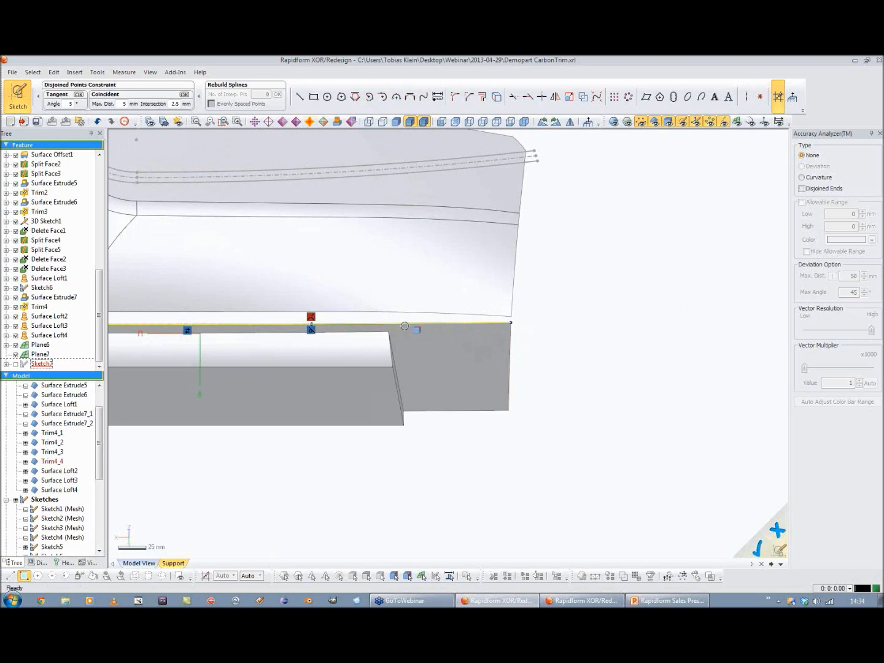
pyautogui.click(405, 325)
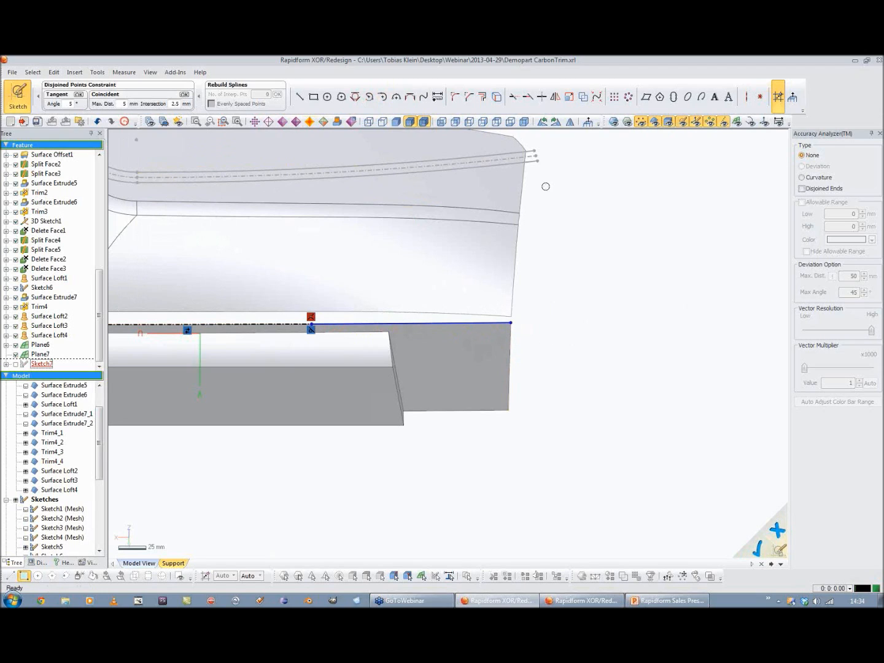
# Step: Offset the tangent arc 5 mm in Direction 1, towards the upper face
pyautogui.click(481, 97)
pyautogui.click(416, 324)
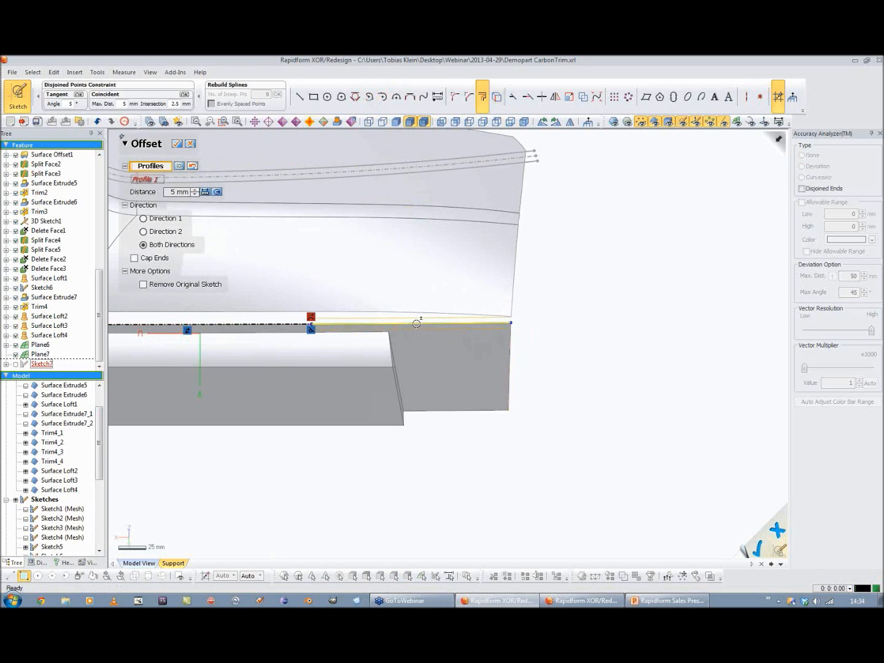
pyautogui.click(143, 219)
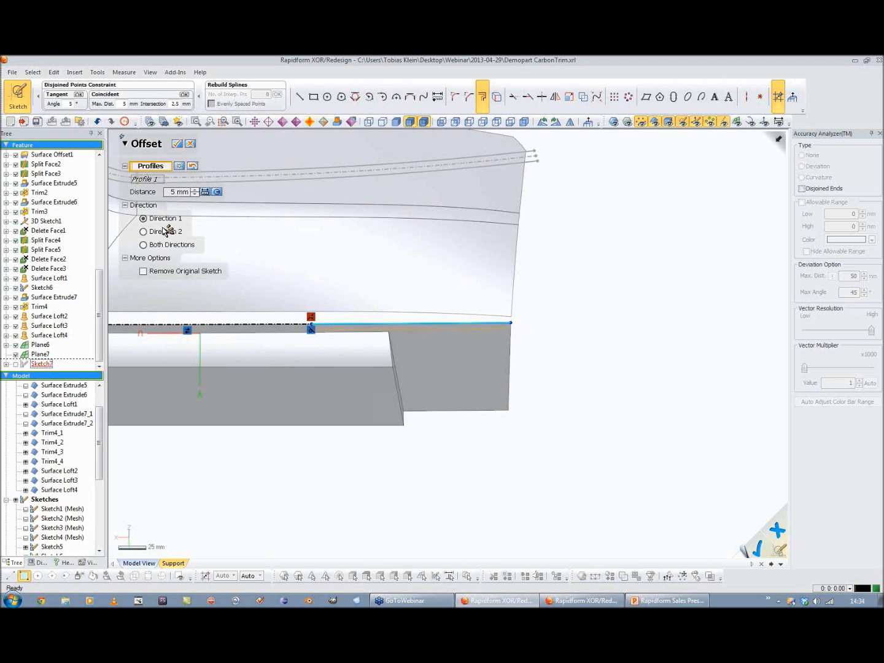
pyautogui.click(177, 143)
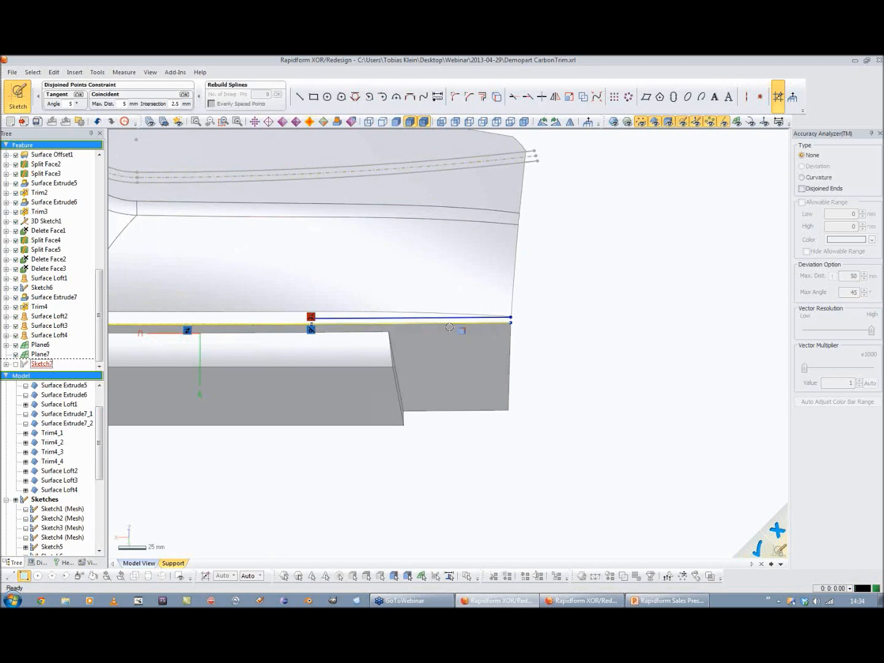
pyautogui.scroll(3, 411, 332)
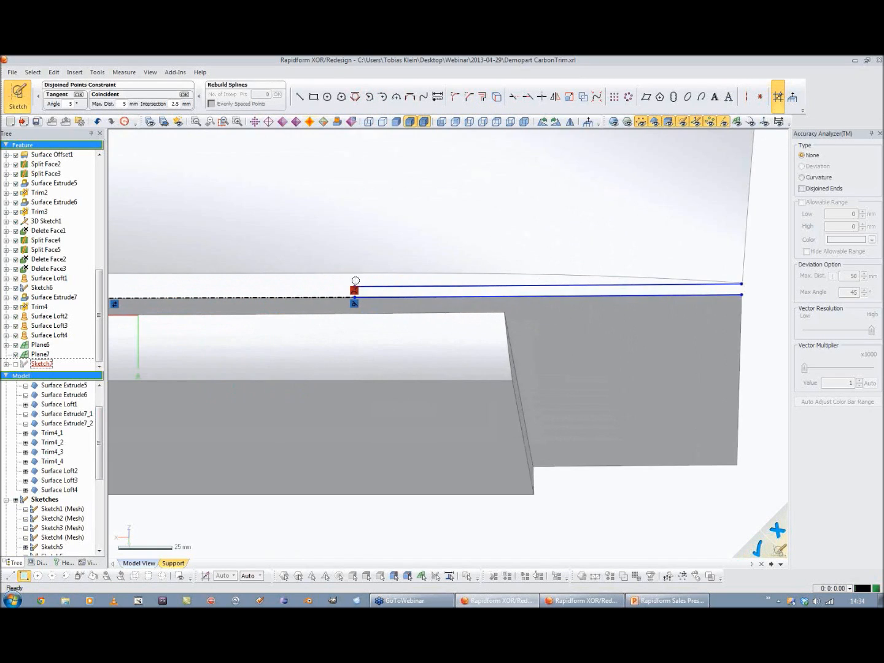
# Step: Try to replace the Offset constraint between the two arcs with a Coincidence constraint while the surface bodies are hidden
pyautogui.click(354, 285)
pyautogui.press('Delete')
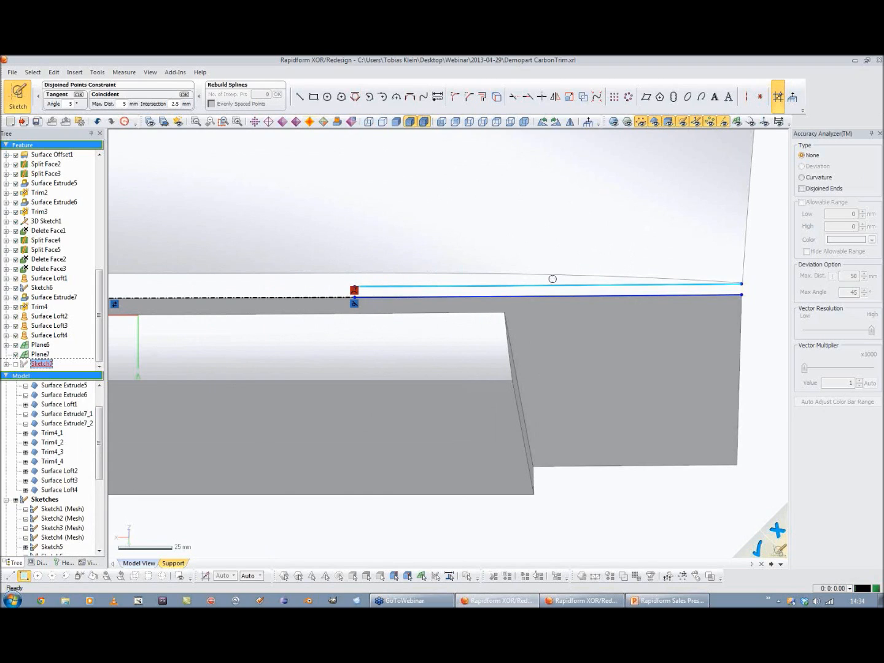
pyautogui.click(743, 285)
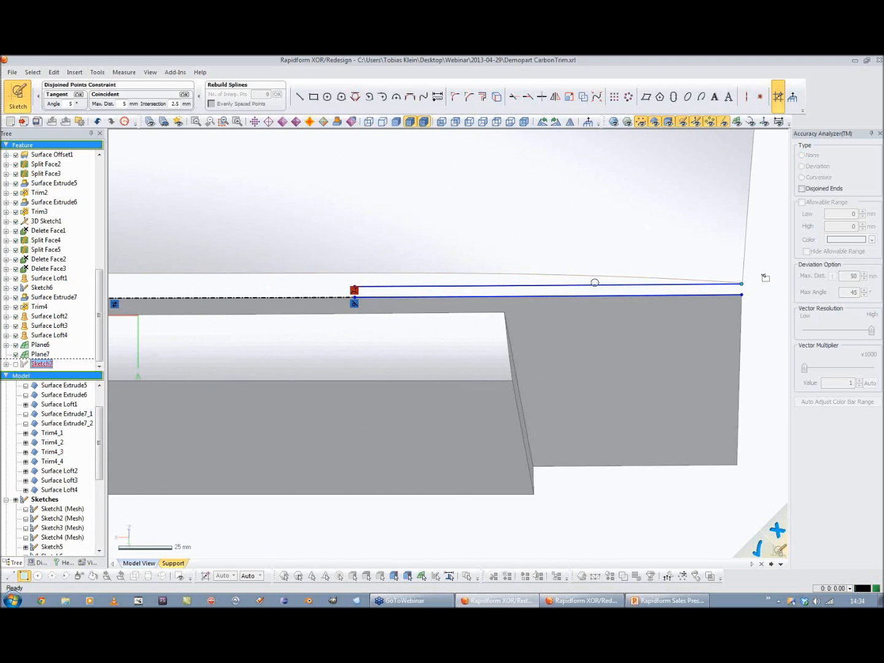
pyautogui.click(542, 291)
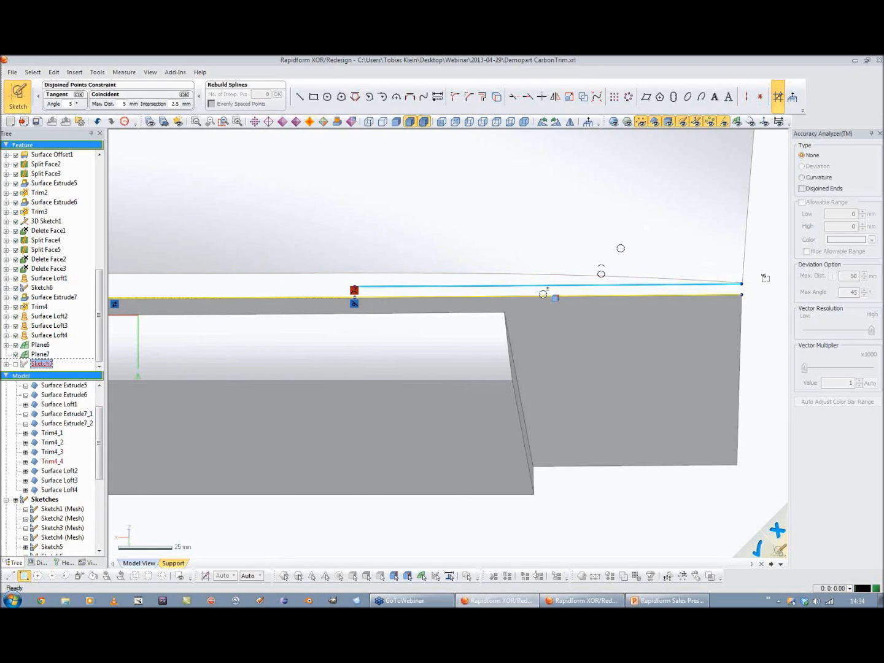
pyautogui.press('Escape')
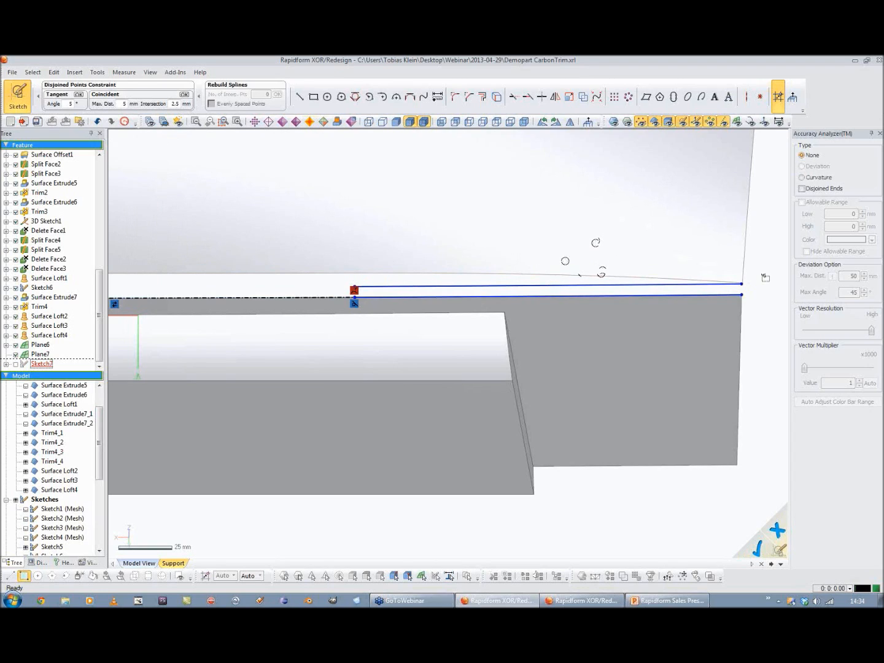
pyautogui.click(655, 121)
pyautogui.click(540, 296)
pyautogui.click(540, 284)
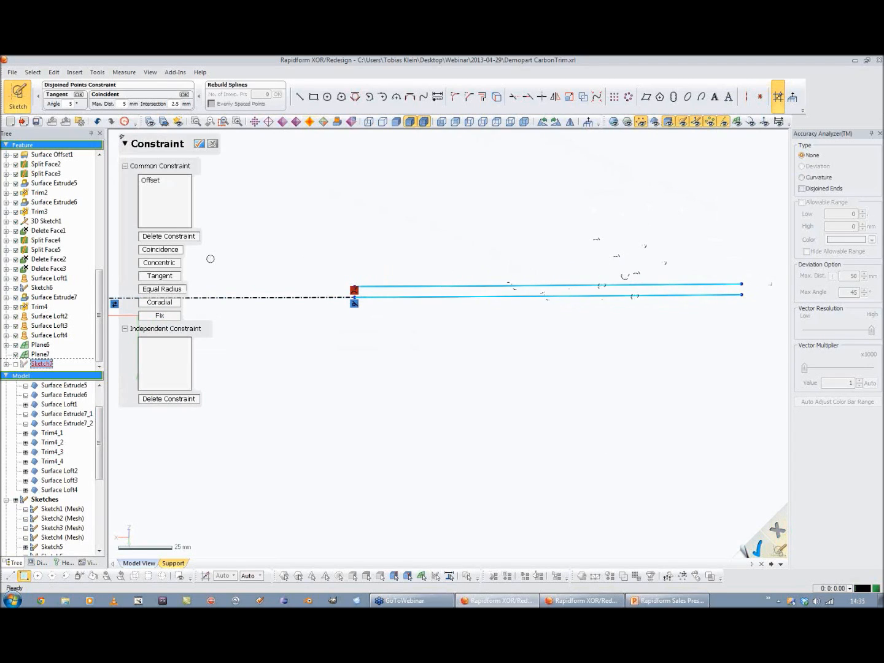
pyautogui.click(163, 250)
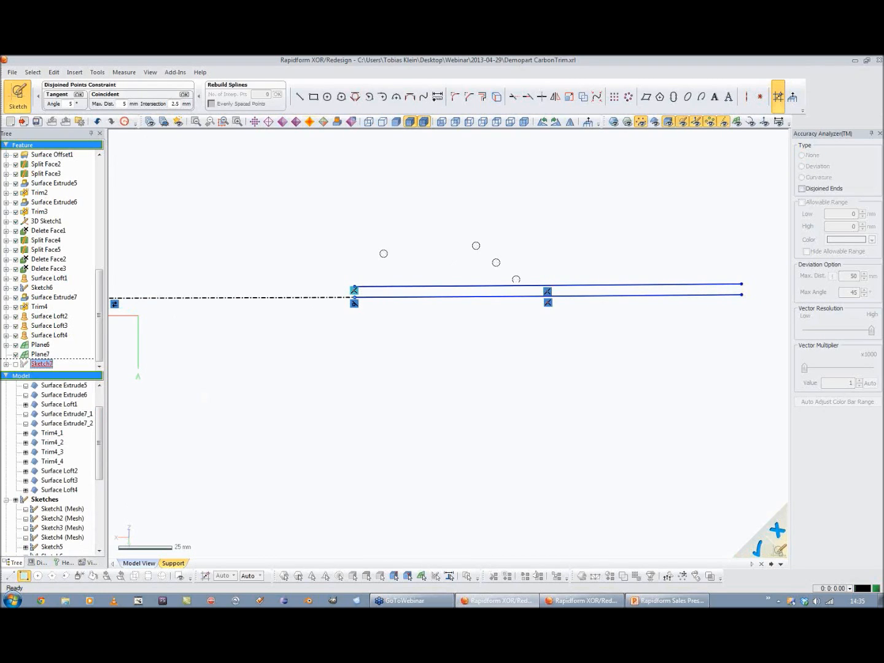
# Step: Show the surface bodies, convert the upper face's lower edge into a sketch line, and shorten it to end above the lower arc's start
pyautogui.click(655, 121)
pyautogui.rightClick(296, 281)
pyautogui.click(310, 281)
pyautogui.moveTo(742, 283); pyautogui.dragTo(354, 291)
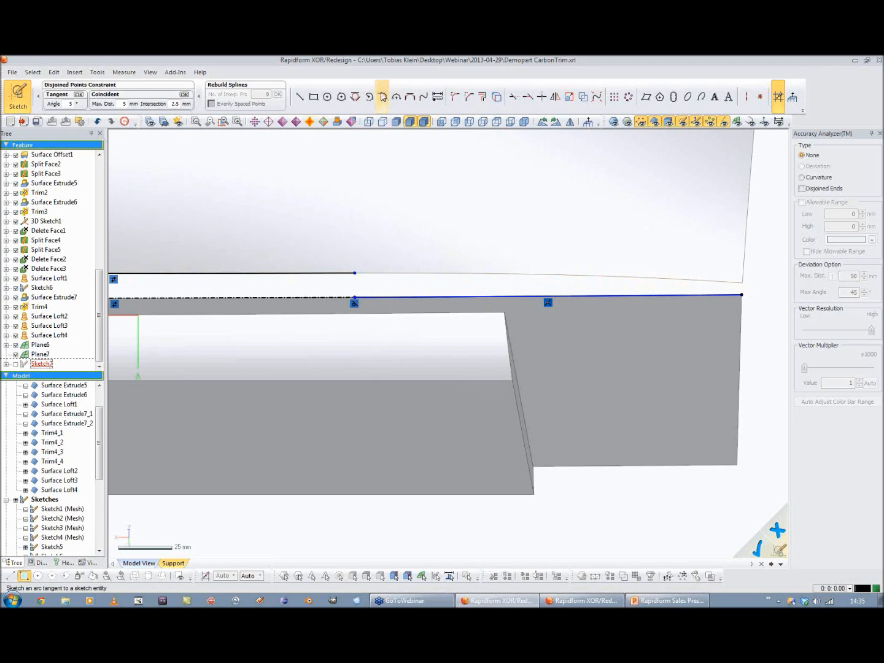
# Step: Draw a tangent arc, radius about 10951 mm, from the upper line's end to the upper face's side edge
pyautogui.click(382, 96)
pyautogui.click(356, 272)
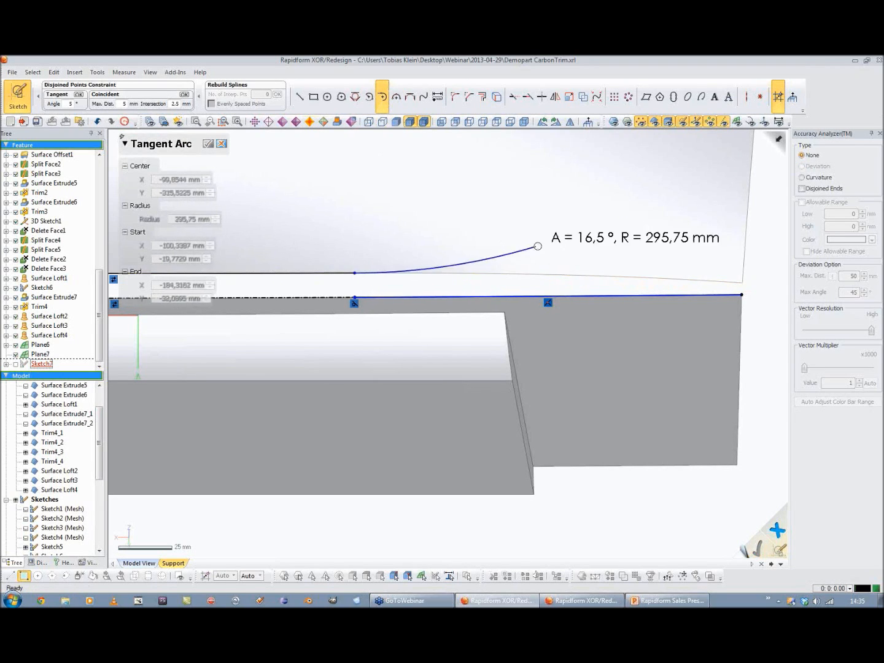
pyautogui.click(741, 270)
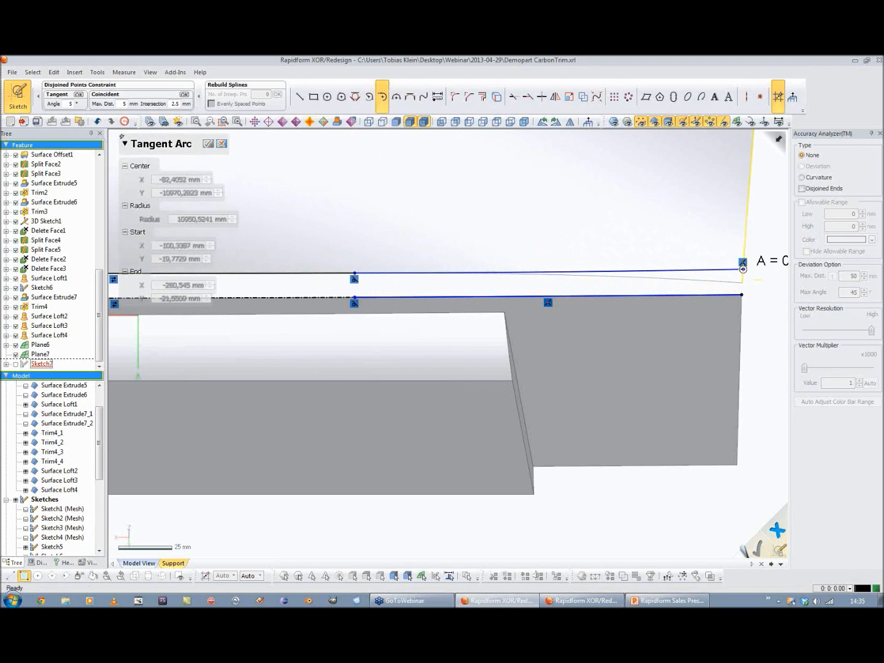
pyautogui.press('Escape')
# Step: Connect the upper and lower arcs with construction lines at their inner and outer ends, the inner one about 11.3 mm long
pyautogui.click(513, 97)
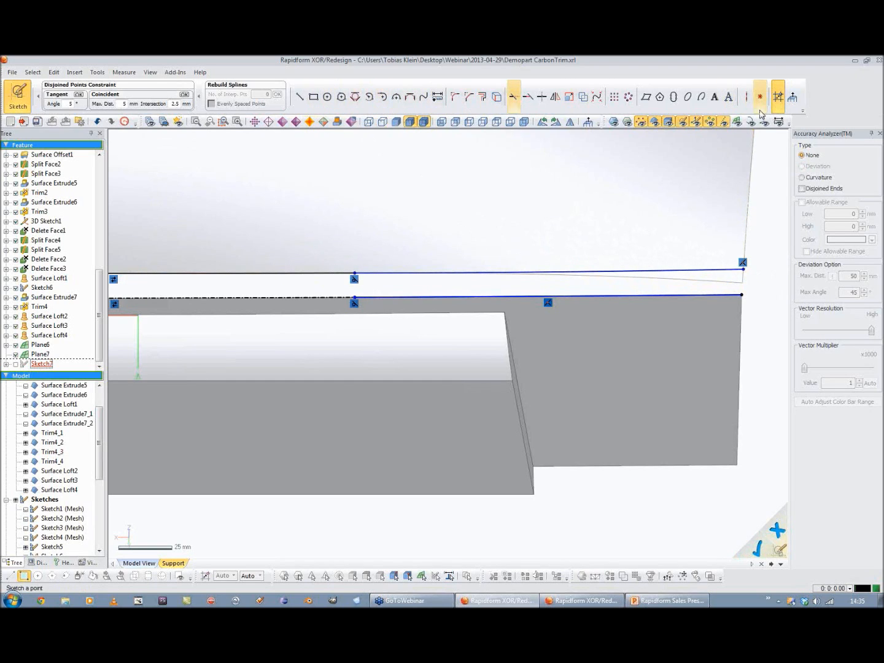
pyautogui.click(747, 97)
pyautogui.click(355, 297)
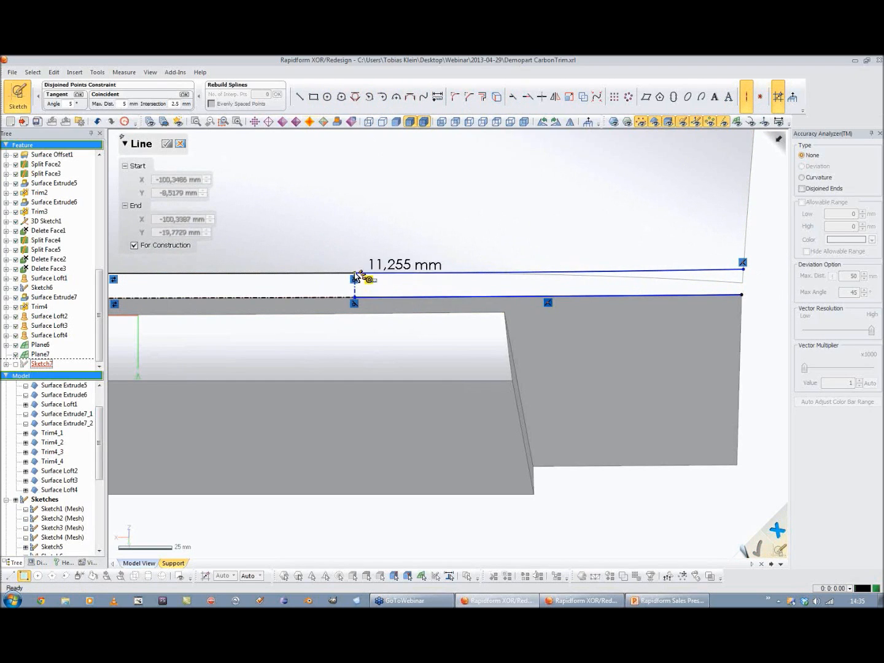
pyautogui.click(355, 273)
pyautogui.click(741, 296)
pyautogui.click(743, 269)
pyautogui.press('Escape')
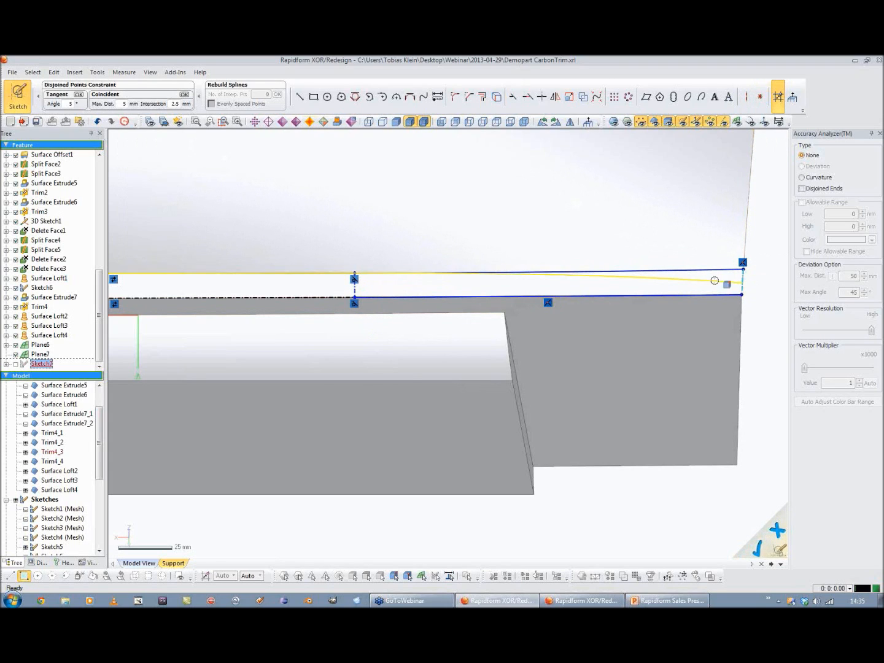
# Step: Try to make the two connecting construction lines equal in length and reattach the inner one to the lower arc's start
pyautogui.click(356, 286)
pyautogui.click(163, 315)
pyautogui.click(349, 241)
pyautogui.click(347, 297)
pyautogui.click(655, 122)
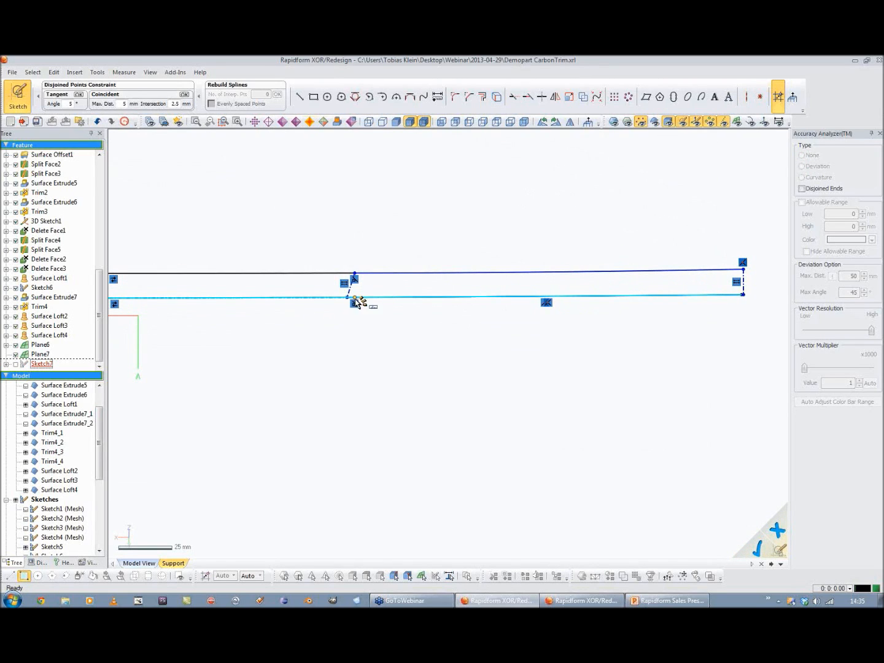
pyautogui.press('Escape')
pyautogui.moveTo(347, 297); pyautogui.dragTo(354, 297)
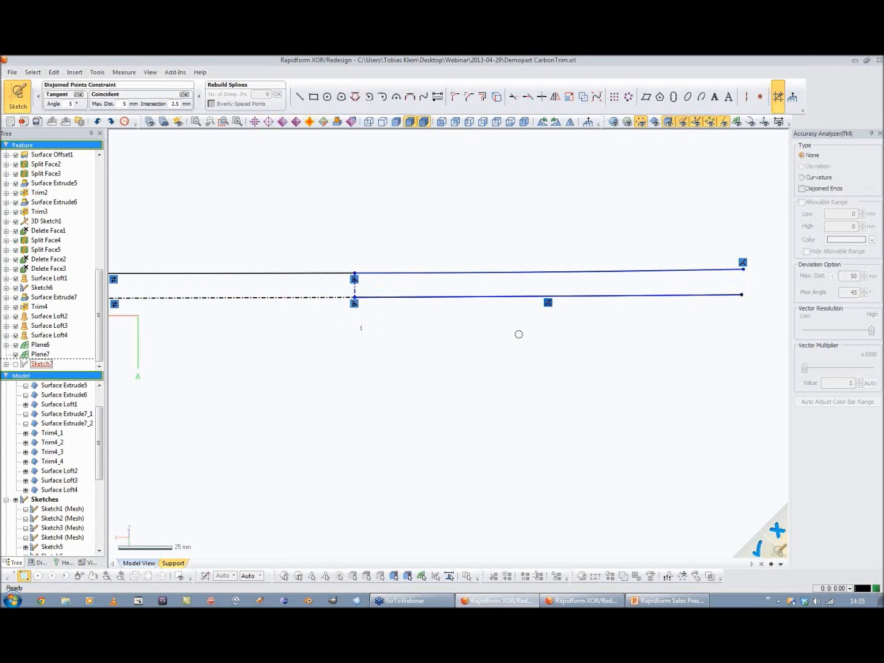
pyautogui.click(310, 107)
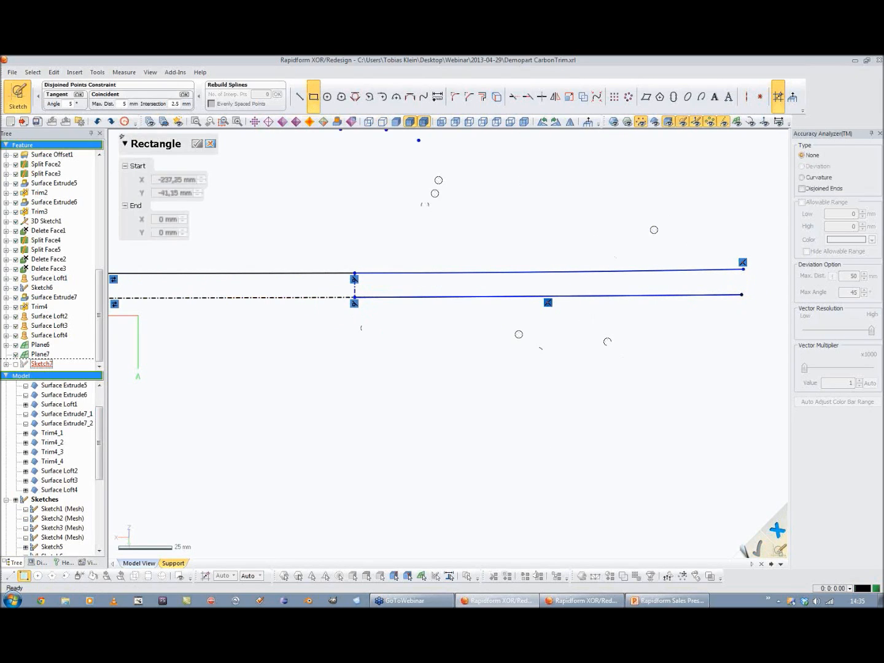
pyautogui.click(743, 295)
pyautogui.click(743, 268)
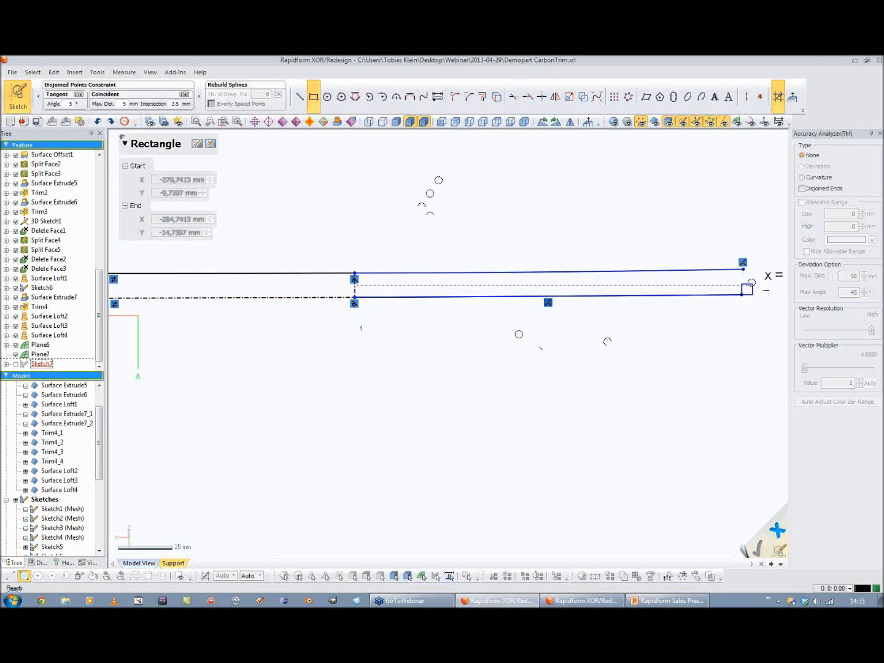
pyautogui.press('Escape')
# Step: Draw a construction line joining the outer ends of the two arcs, and show the surface bodies again
pyautogui.click(746, 96)
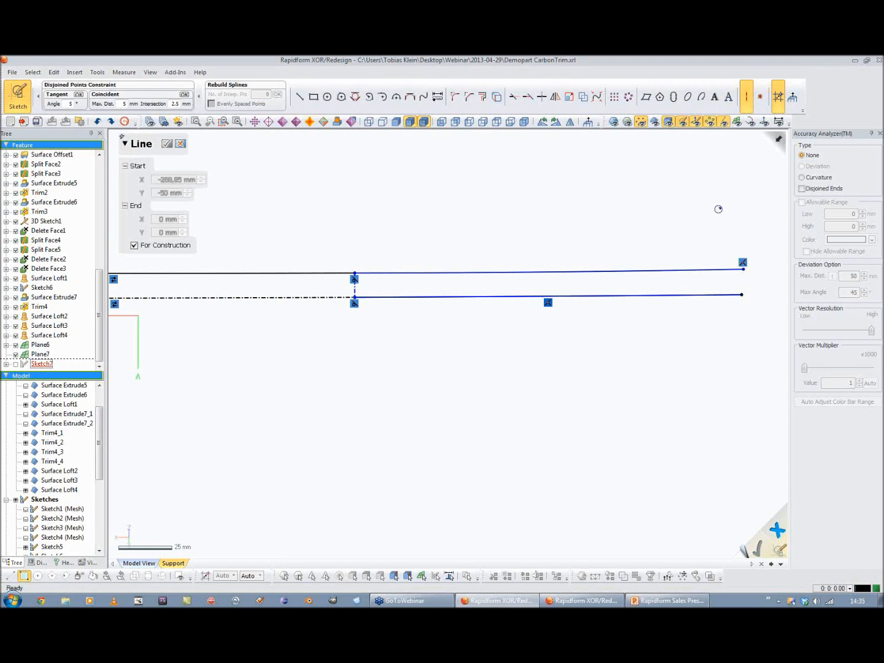
pyautogui.click(742, 295)
pyautogui.click(743, 268)
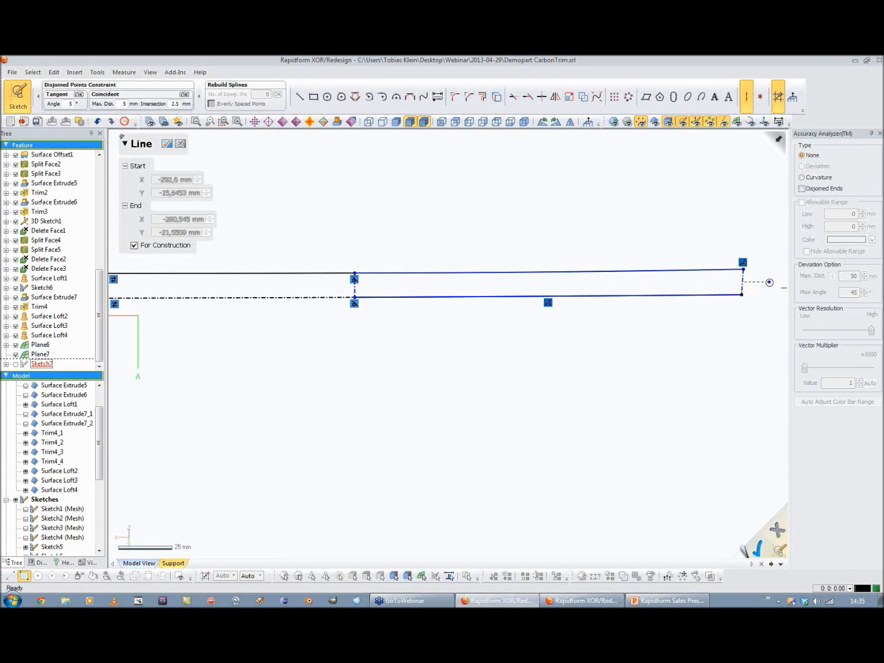
pyautogui.press('Escape')
pyautogui.click(654, 122)
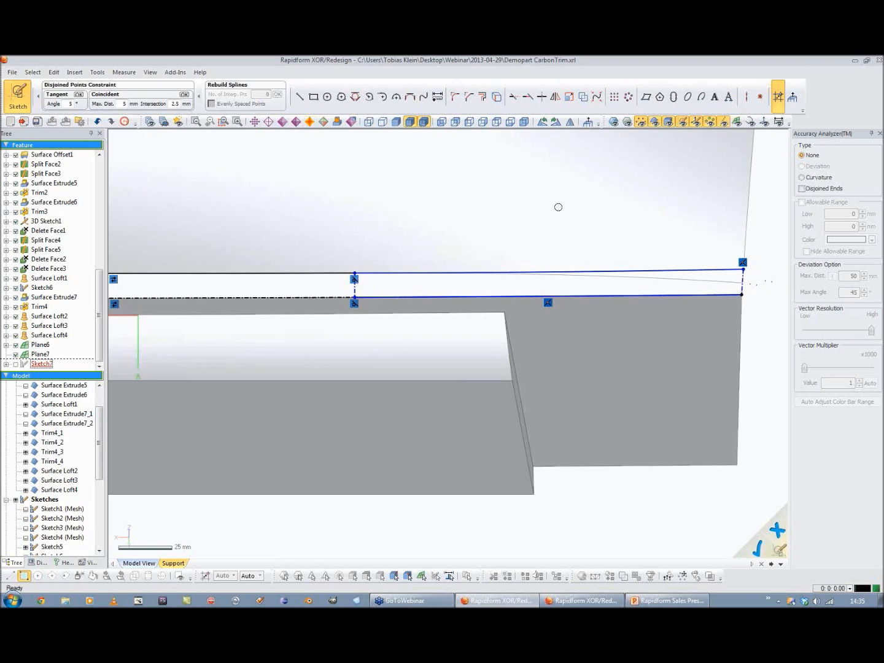
# Step: Turn the upper straight line into construction geometry and finish the sketch
pyautogui.moveTo(327, 286); pyautogui.dragTo(336, 250)
pyautogui.rightClick(352, 230)
pyautogui.click(416, 252)
pyautogui.click(755, 545)
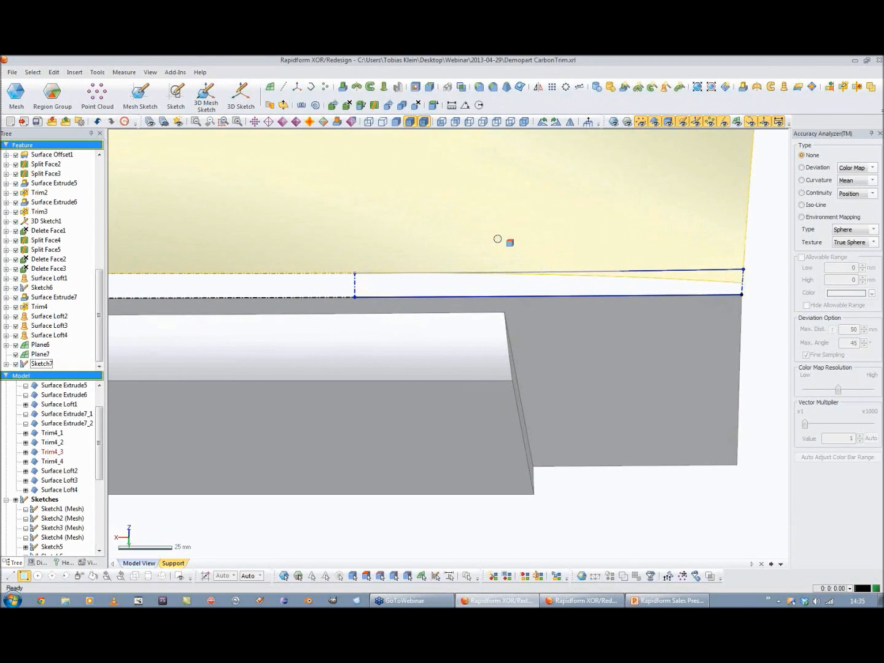
# Step: Split the upper side face with a bidirectional projection of the sketch's upper arc
pyautogui.click(374, 105)
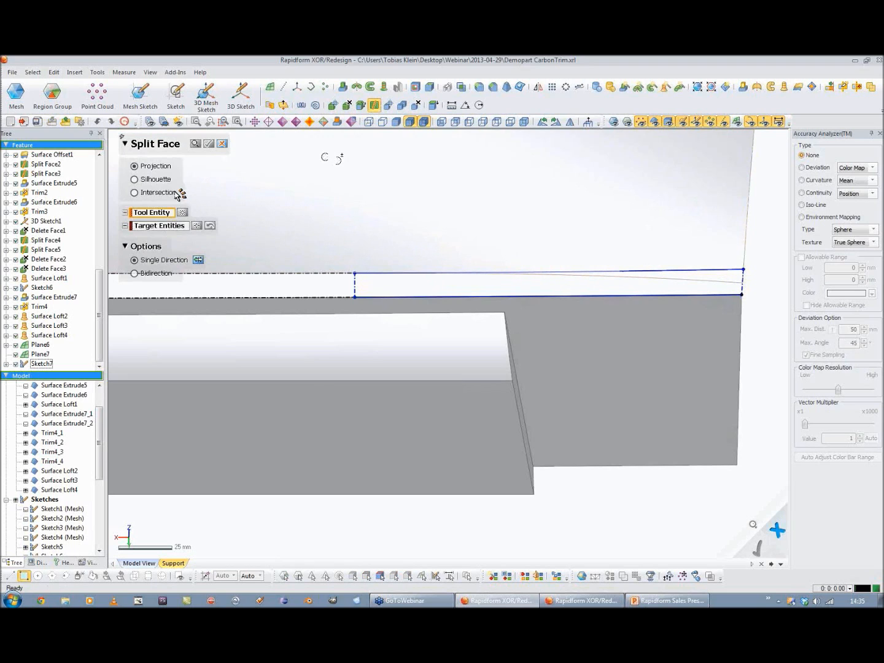
pyautogui.click(680, 270)
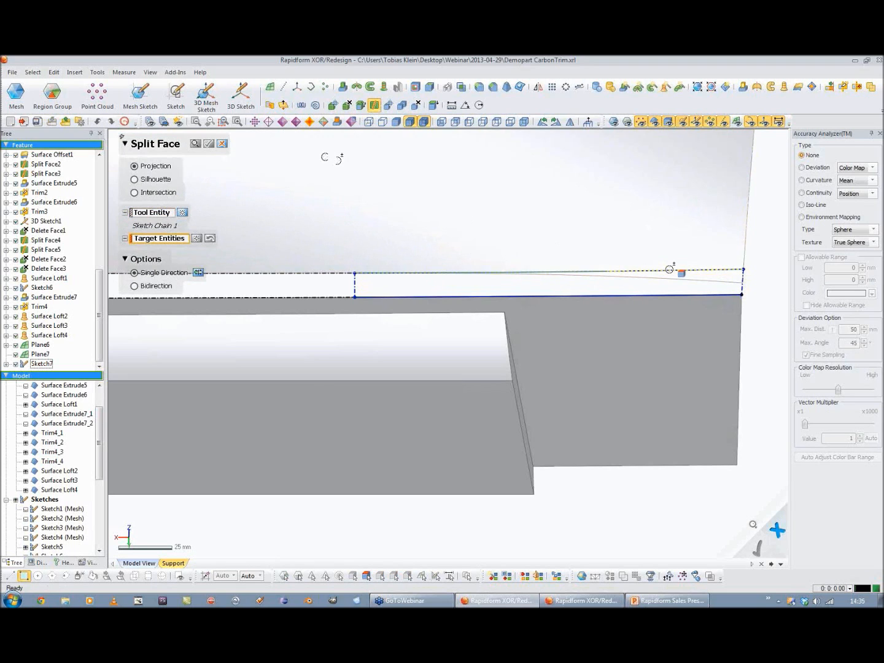
pyautogui.click(212, 174)
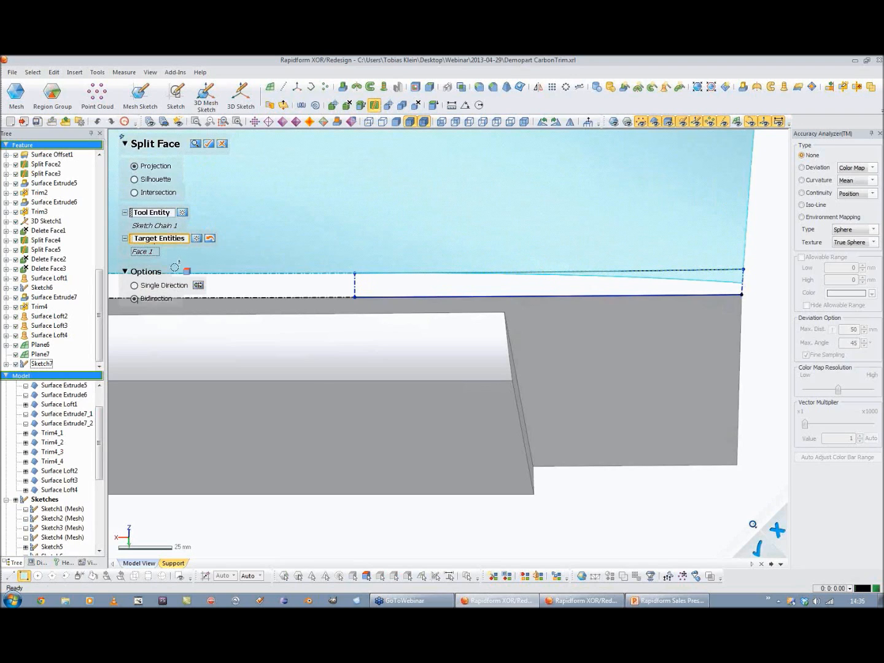
pyautogui.click(208, 143)
# Step: Delete the thin sliver face split off below the upper arc
pyautogui.click(348, 106)
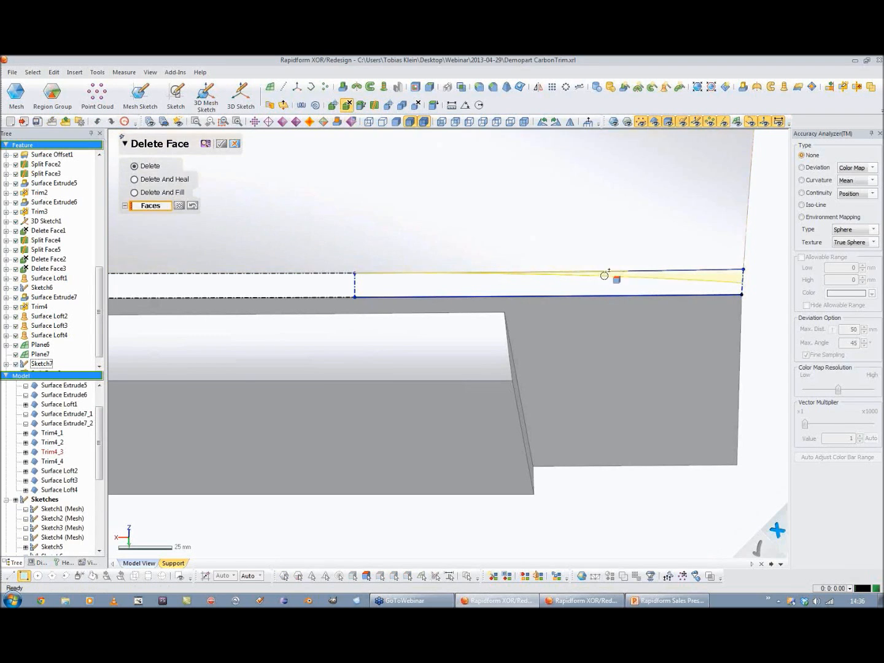
pyautogui.click(678, 274)
pyautogui.click(221, 143)
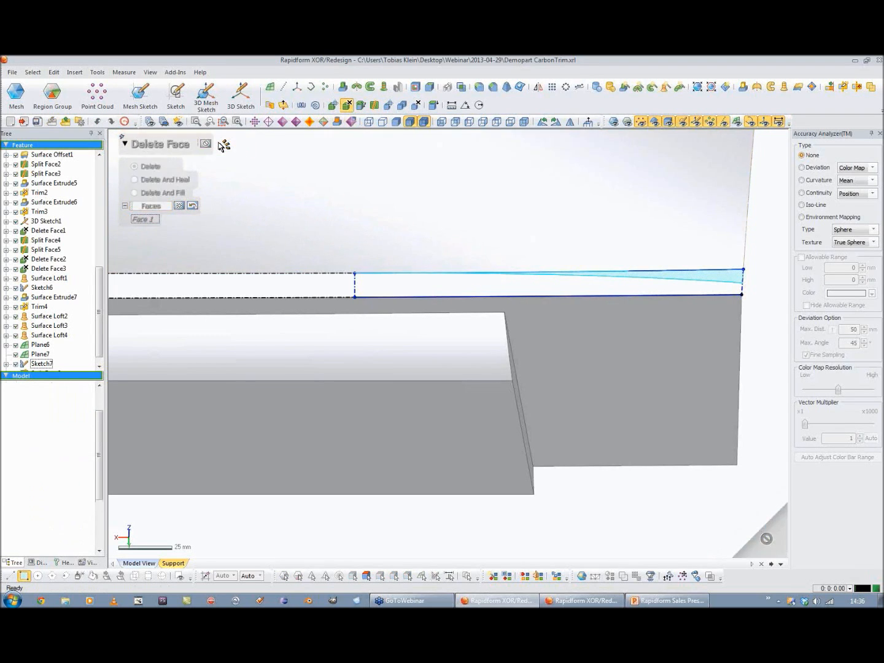
# Step: Hide Sketch7 and set up a surface loft across the long side gap, from the upper face's lower edges to the side wall's top edge
pyautogui.moveTo(700, 235); pyautogui.dragTo(454, 290, button='right')
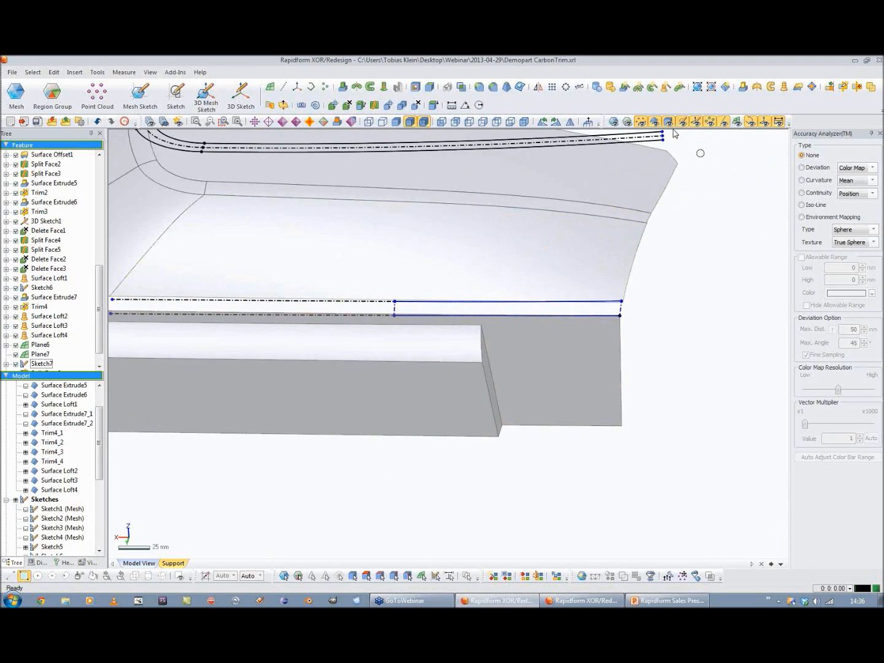
pyautogui.scroll(-3, 92, 482)
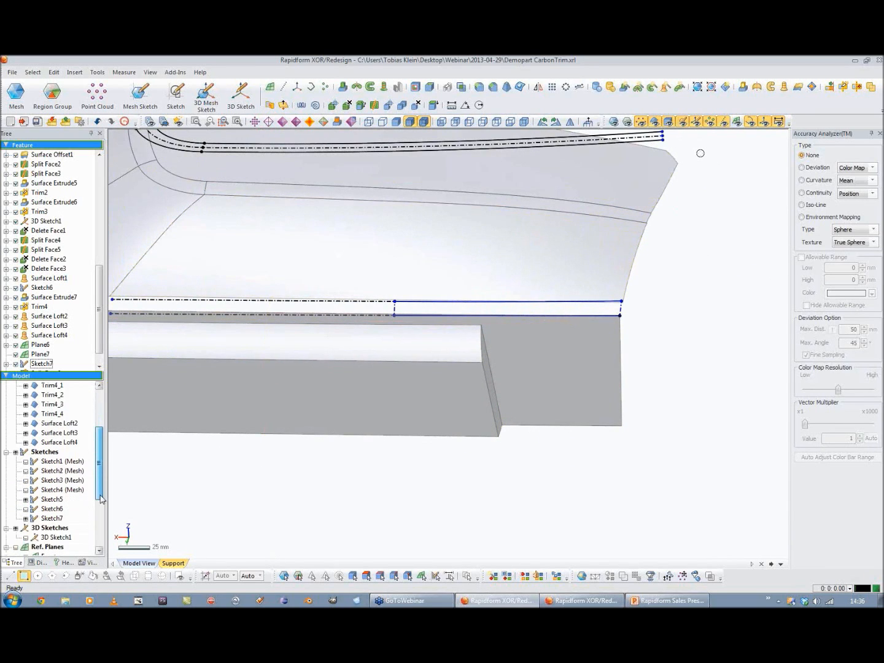
pyautogui.moveTo(239, 500); pyautogui.dragTo(653, 300, button='right')
pyautogui.scroll(-2, 451, 387)
pyautogui.click(784, 86)
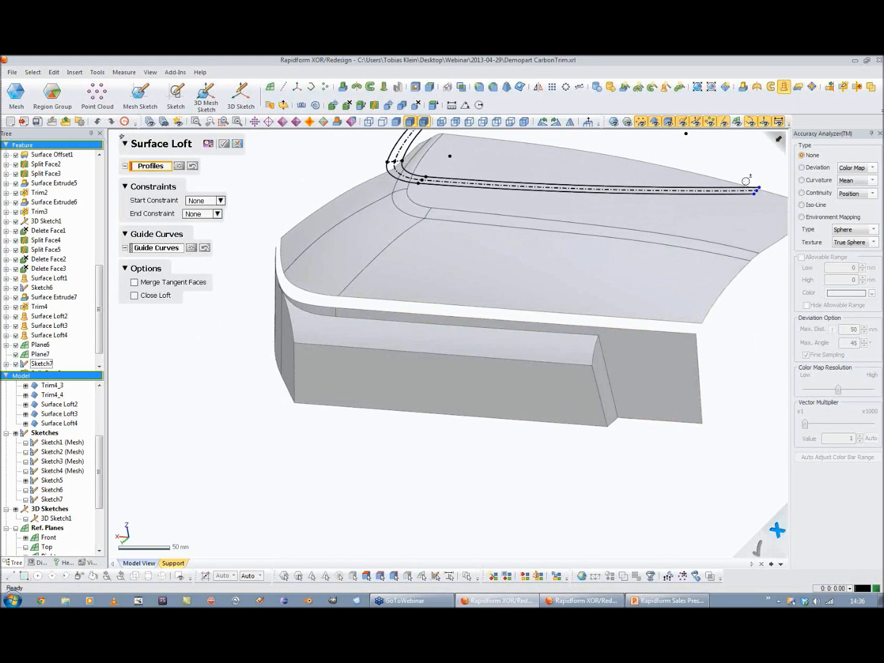
pyautogui.click(693, 323)
pyautogui.click(476, 313)
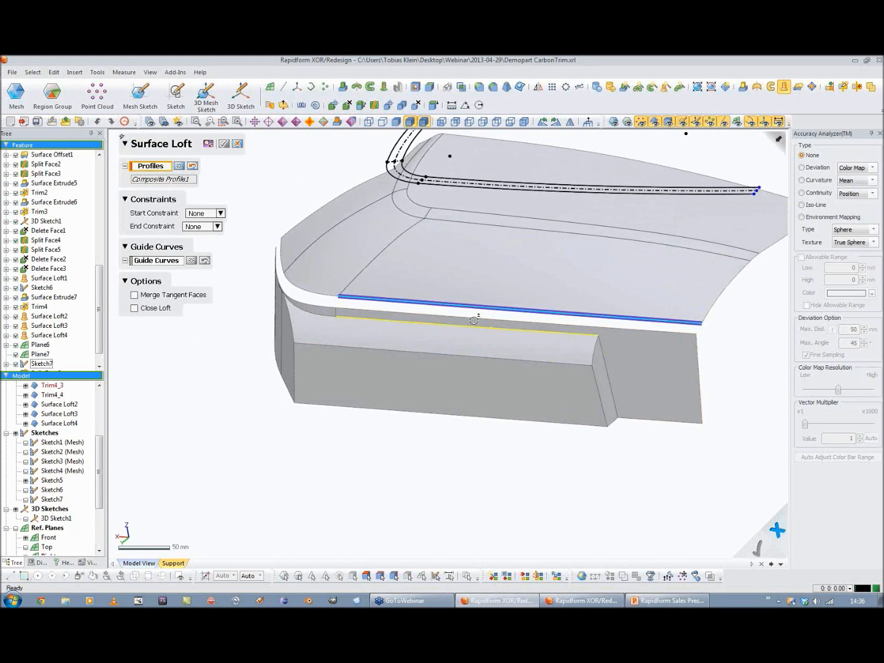
pyautogui.click(478, 318)
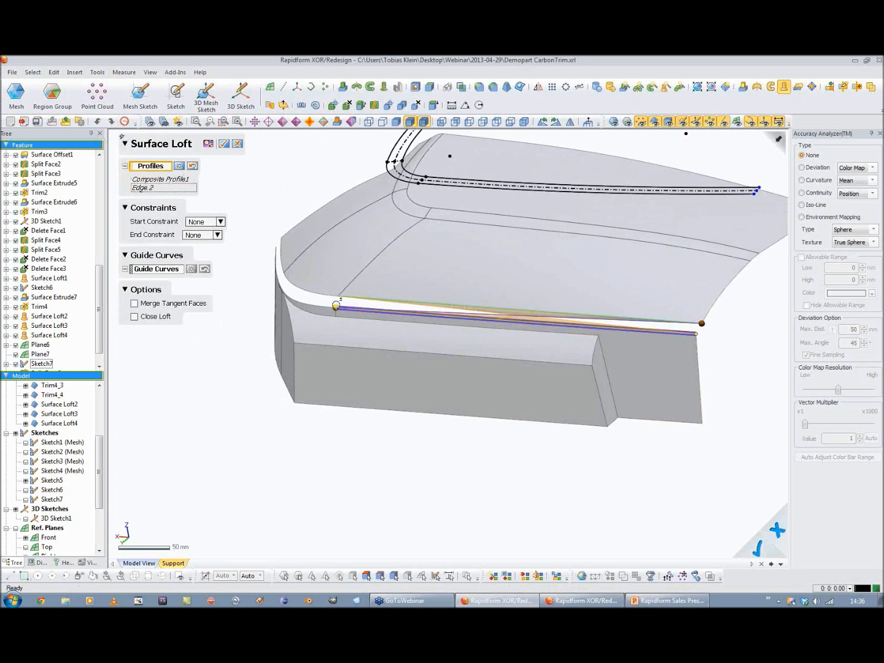
pyautogui.moveTo(451, 314); pyautogui.dragTo(316, 332, button='right')
# Step: Constrain the long side loft to Tangency To Face at its start and end, and create it
pyautogui.click(205, 221)
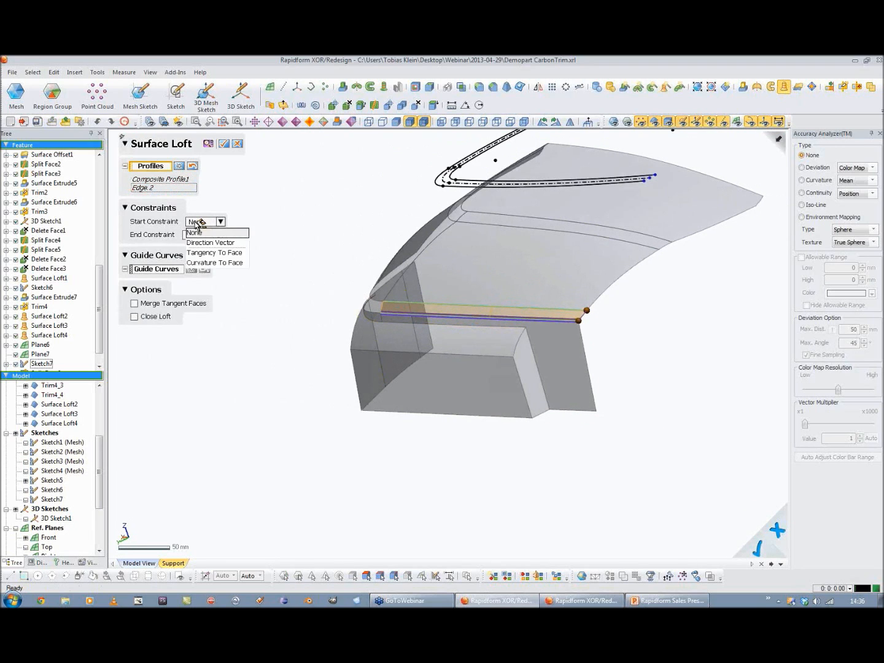
pyautogui.click(197, 253)
pyautogui.click(198, 277)
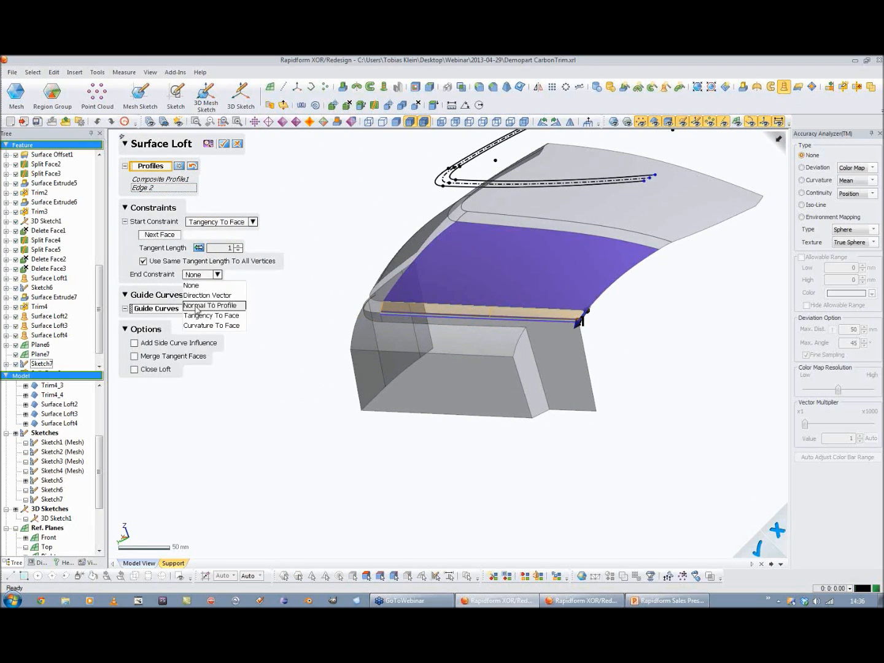
pyautogui.click(206, 305)
pyautogui.moveTo(354, 242); pyautogui.dragTo(326, 375, button='right')
pyautogui.scroll(8, 504, 369)
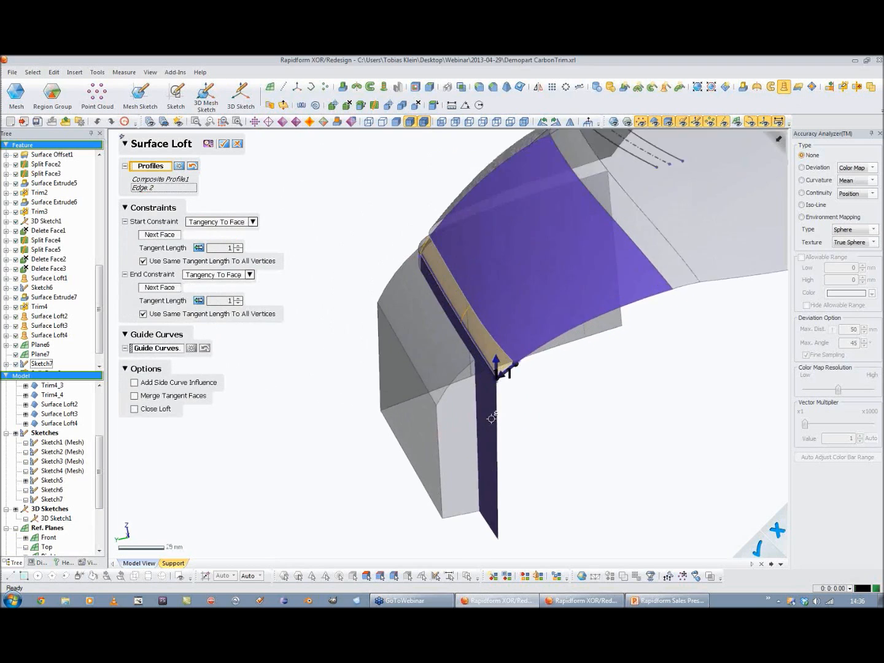
pyautogui.moveTo(481, 351)
pyautogui.mouseDown(button='right')
pyautogui.moveTo(518, 335)
pyautogui.moveTo(556, 351)
pyautogui.moveTo(493, 339)
pyautogui.mouseUp(button='right')
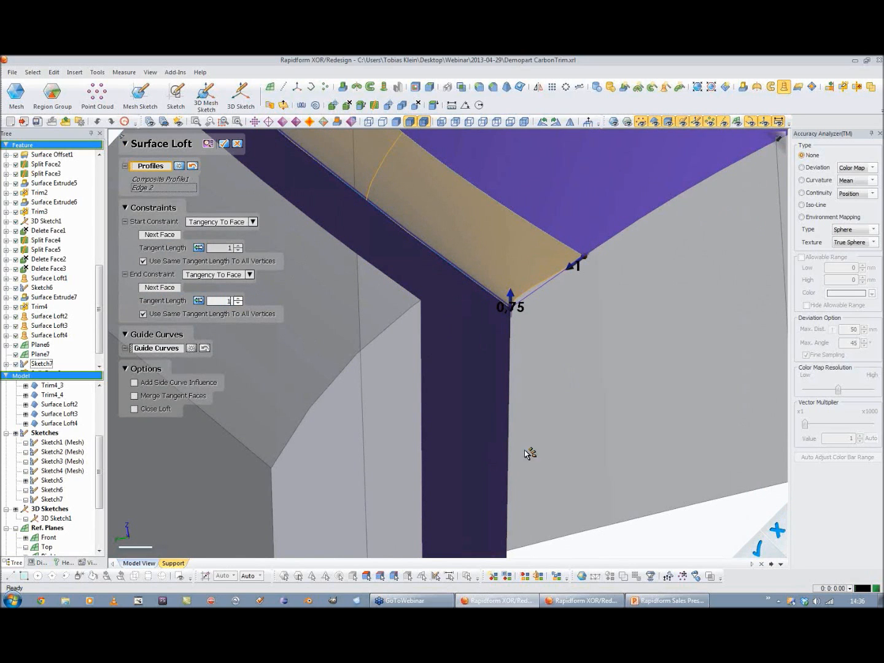
pyautogui.moveTo(541, 445); pyautogui.dragTo(516, 322, button='right')
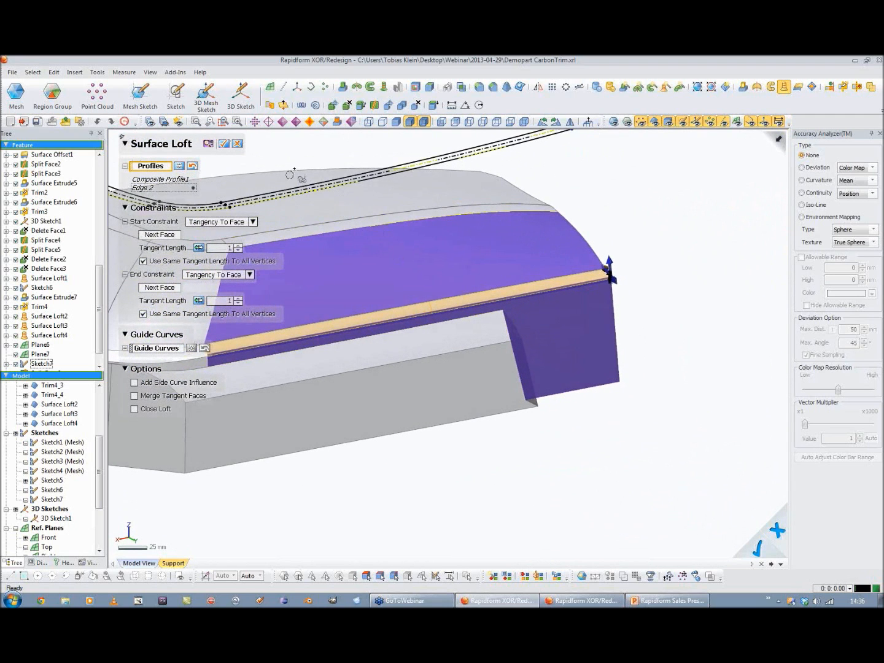
pyautogui.click(225, 143)
# Step: Set up a surface loft across the short side gap, using the two upper edges and the two lower edges as composite profiles
pyautogui.moveTo(335, 330); pyautogui.dragTo(415, 362, button='right')
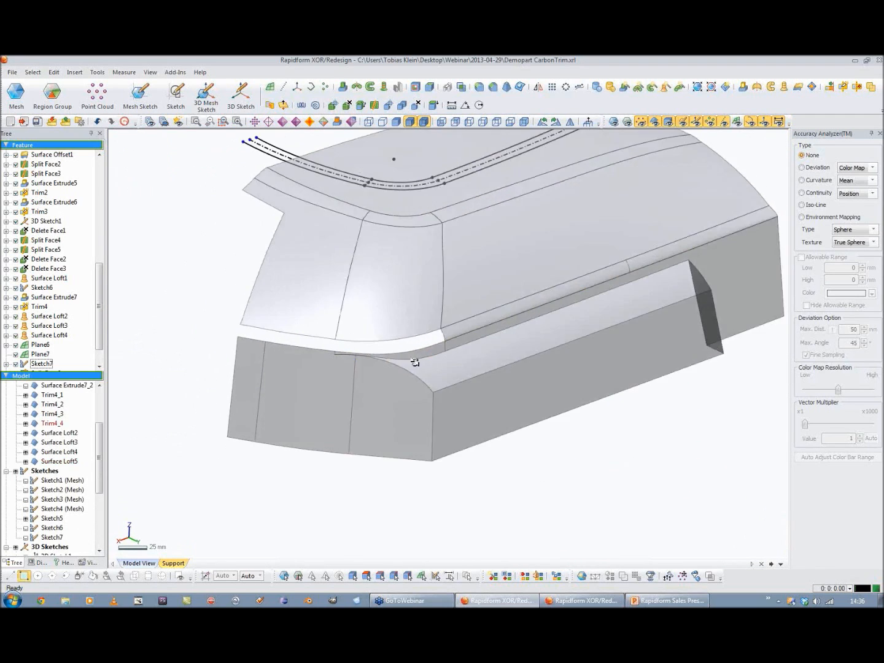
pyautogui.scroll(5, 399, 365)
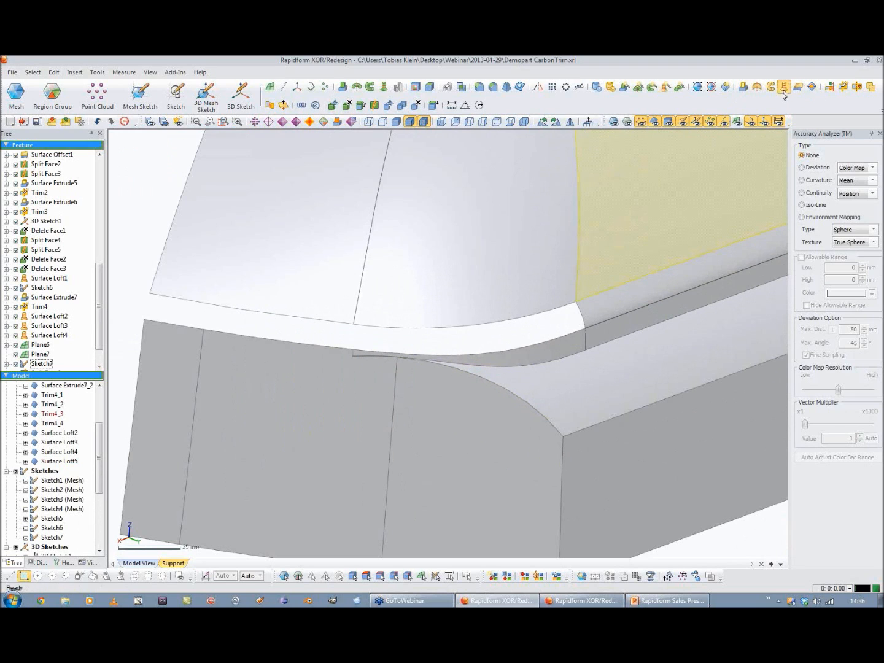
pyautogui.click(784, 89)
pyautogui.click(192, 302)
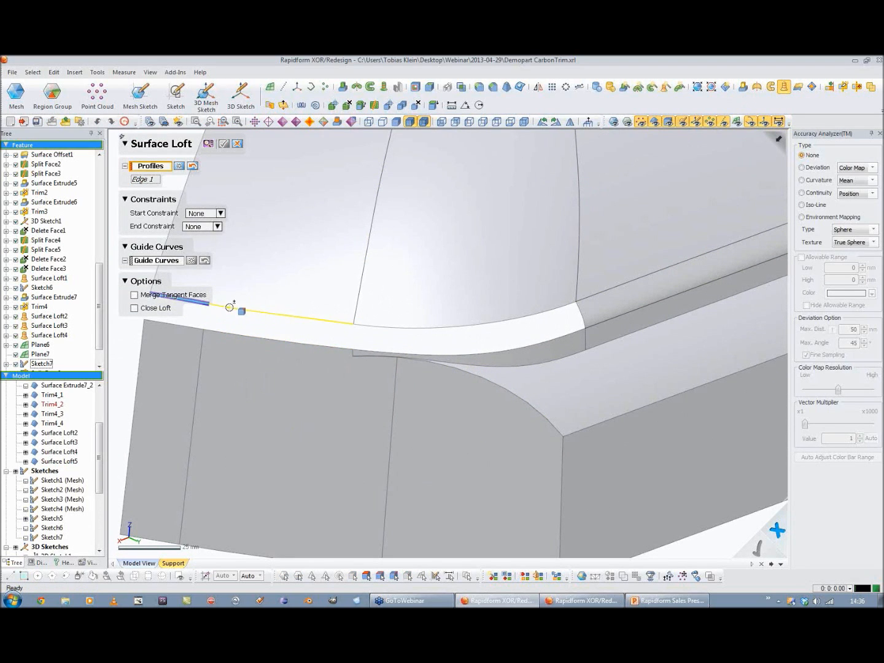
pyautogui.keyDown('ctrl'); pyautogui.click(230, 308); pyautogui.keyUp('ctrl')
pyautogui.click(184, 324)
pyautogui.keyDown('ctrl'); pyautogui.click(215, 331); pyautogui.keyUp('ctrl')
pyautogui.moveTo(272, 336); pyautogui.dragTo(289, 337, button='right')
pyautogui.click(257, 279)
pyautogui.click(247, 300)
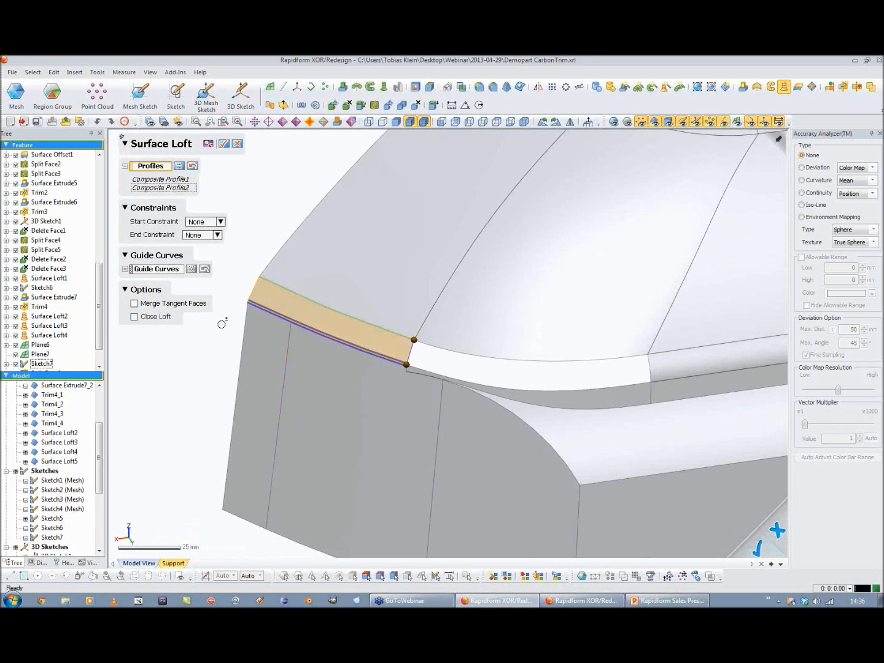
pyautogui.moveTo(221, 322); pyautogui.dragTo(257, 241, button='right')
# Step: Constrain the short side loft to Tangency To Face at its start and end, and create it
pyautogui.click(218, 225)
pyautogui.click(212, 252)
pyautogui.click(217, 274)
pyautogui.click(206, 306)
pyautogui.moveTo(353, 388); pyautogui.dragTo(385, 268, button='right')
pyautogui.scroll(6, 424, 345)
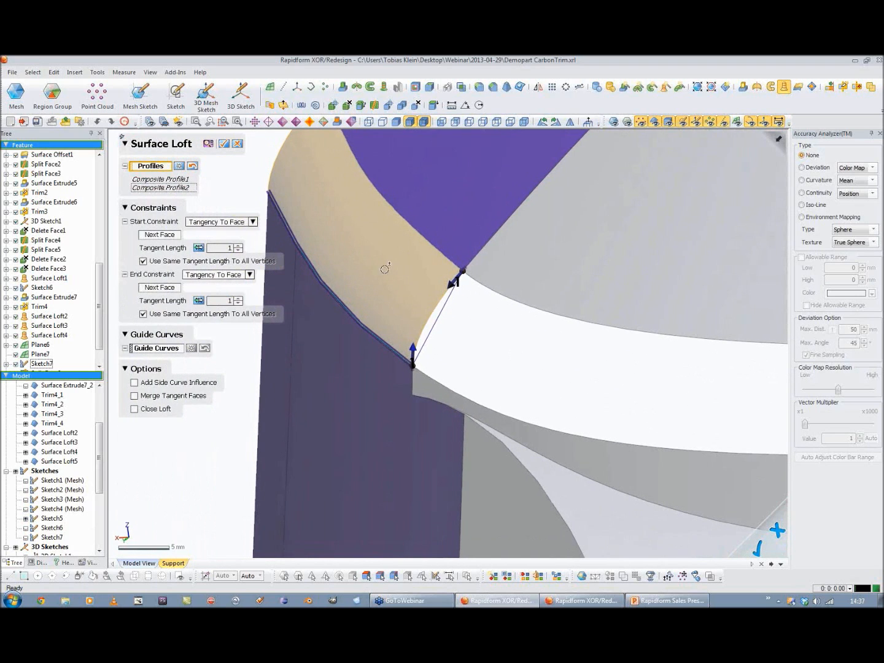
pyautogui.click(224, 144)
# Step: Try to loft the remaining corner gap between its upper and lower edges, with Tangency To Face at both ends
pyautogui.moveTo(206, 302); pyautogui.dragTo(242, 330, button='right')
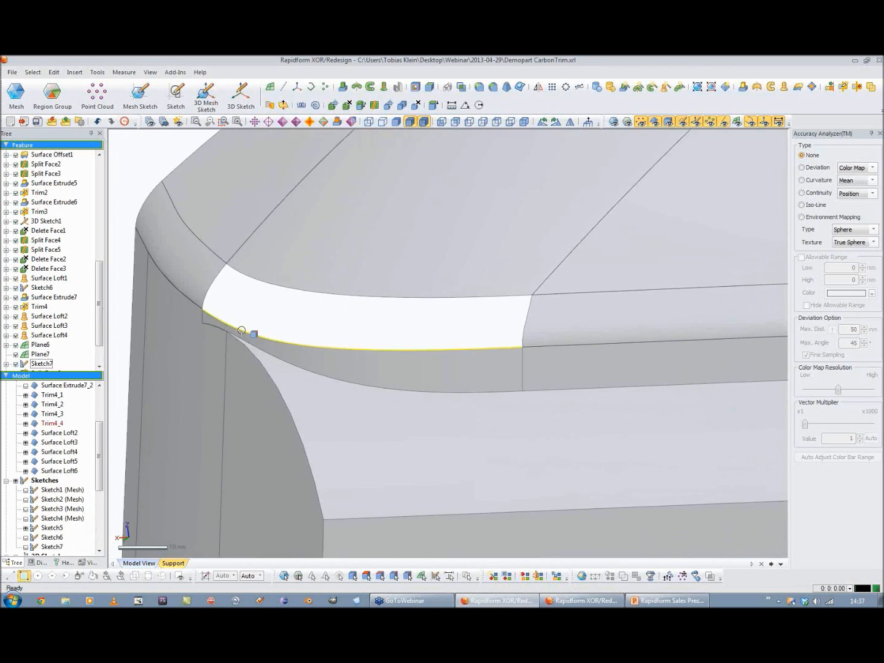
pyautogui.scroll(-4, 242, 330)
pyautogui.click(784, 87)
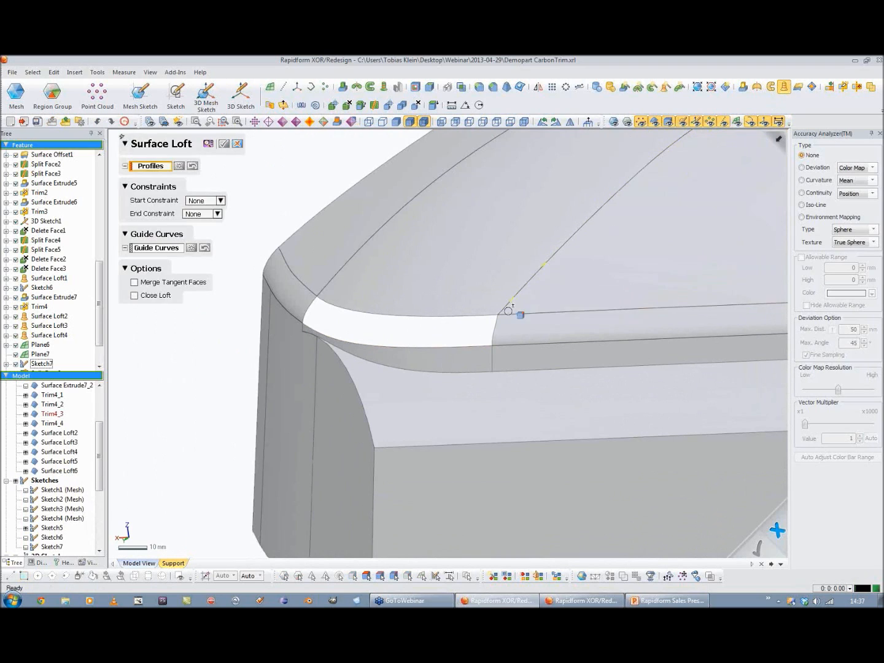
pyautogui.click(486, 315)
pyautogui.click(477, 344)
pyautogui.click(203, 221)
pyautogui.click(203, 261)
pyautogui.click(203, 274)
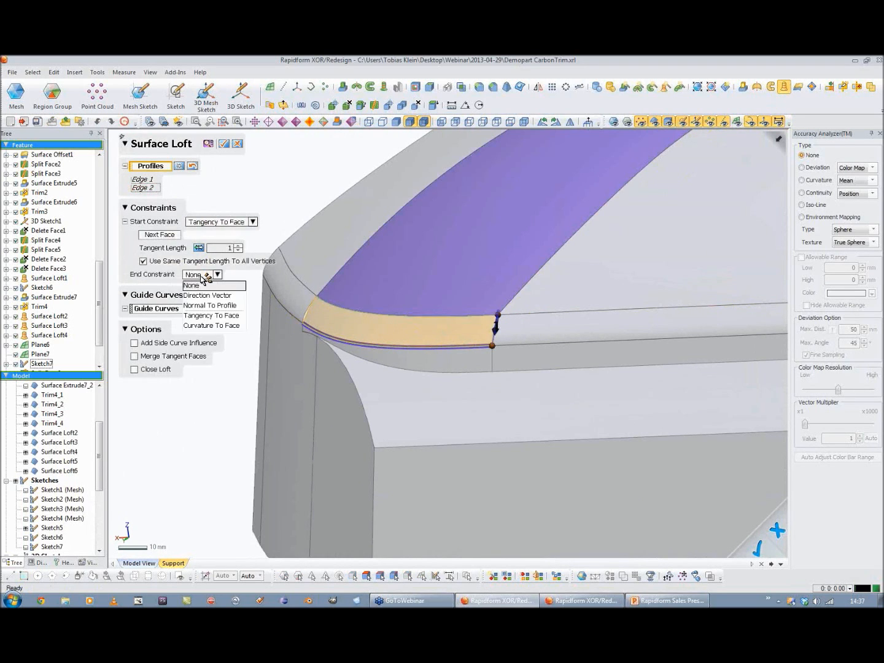
pyautogui.click(203, 315)
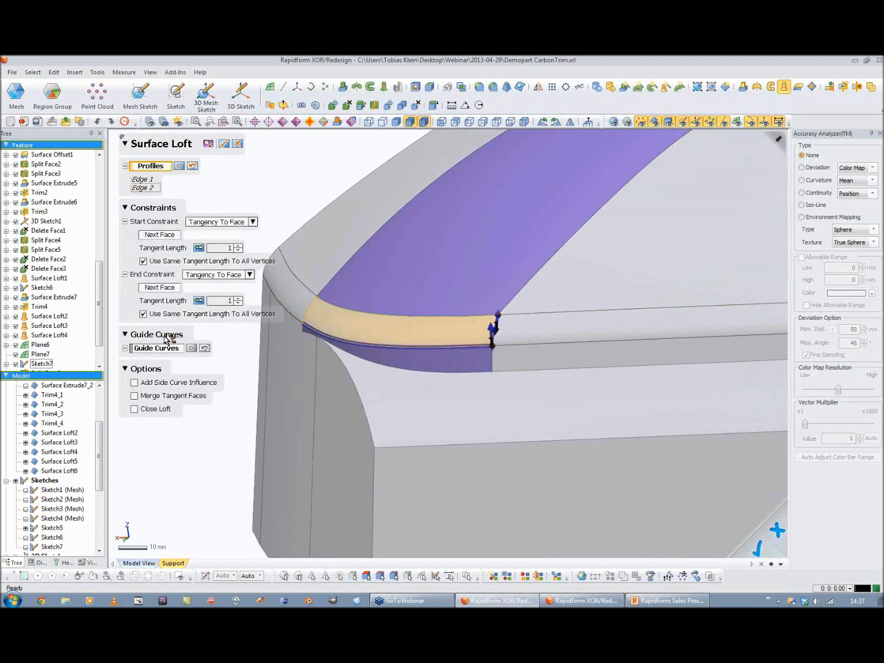
# Step: Try guiding the corner loft along the adjacent lofts' end edges with side curve influence, and cancel the loft
pyautogui.click(306, 311)
pyautogui.scroll(5, 523, 351)
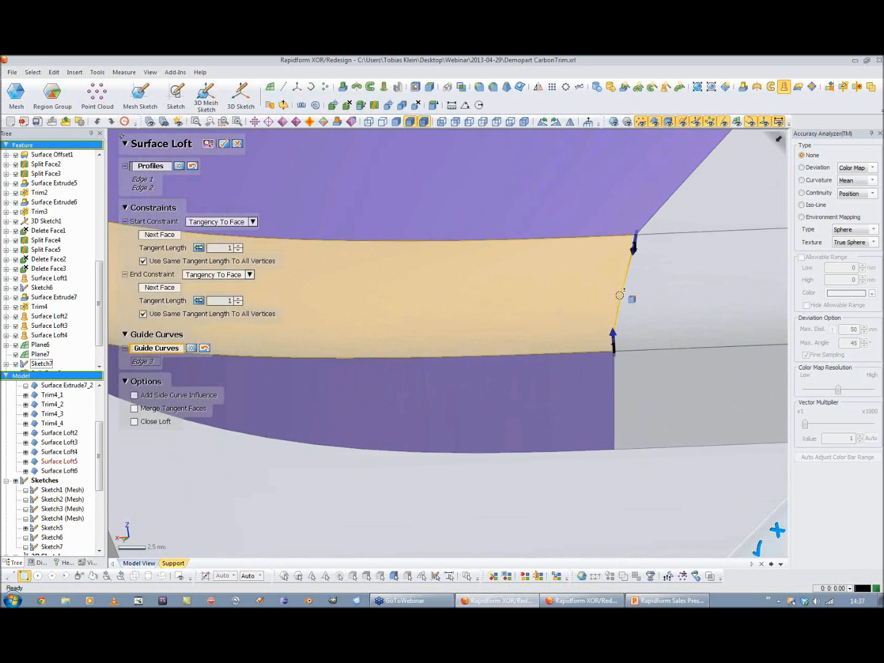
pyautogui.click(619, 295)
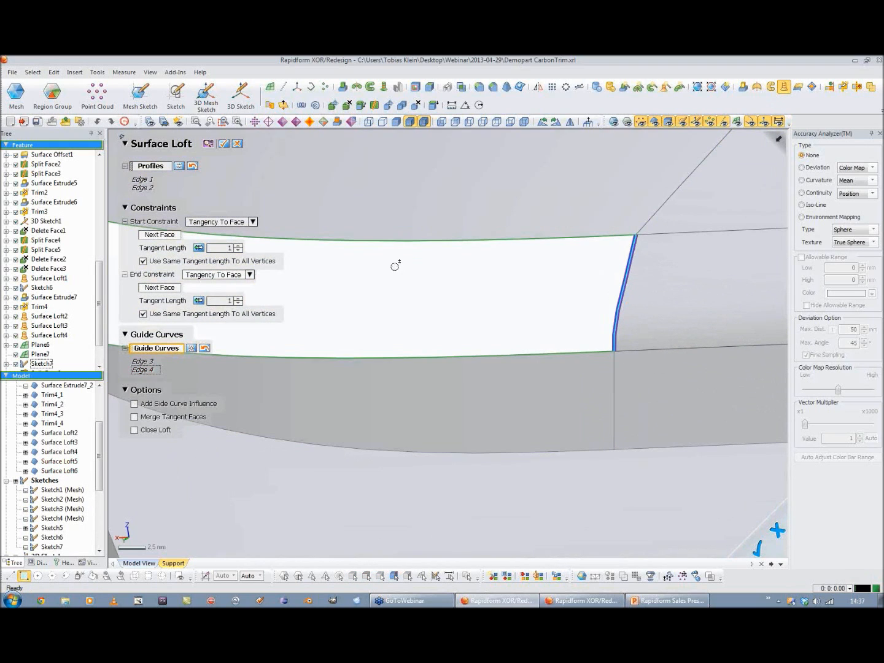
pyautogui.click(612, 288)
pyautogui.moveTo(515, 292); pyautogui.dragTo(361, 246, button='right')
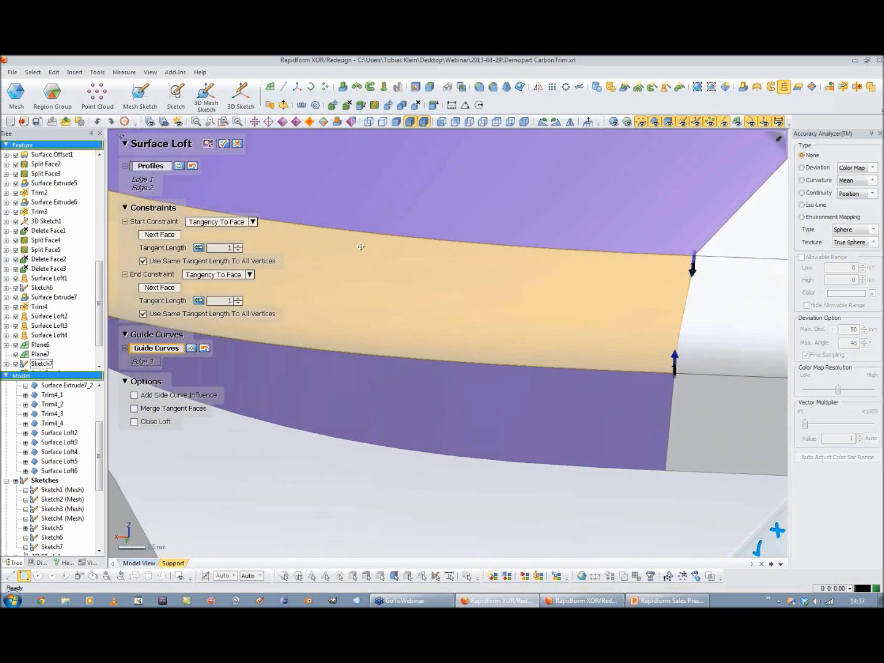
pyautogui.click(135, 396)
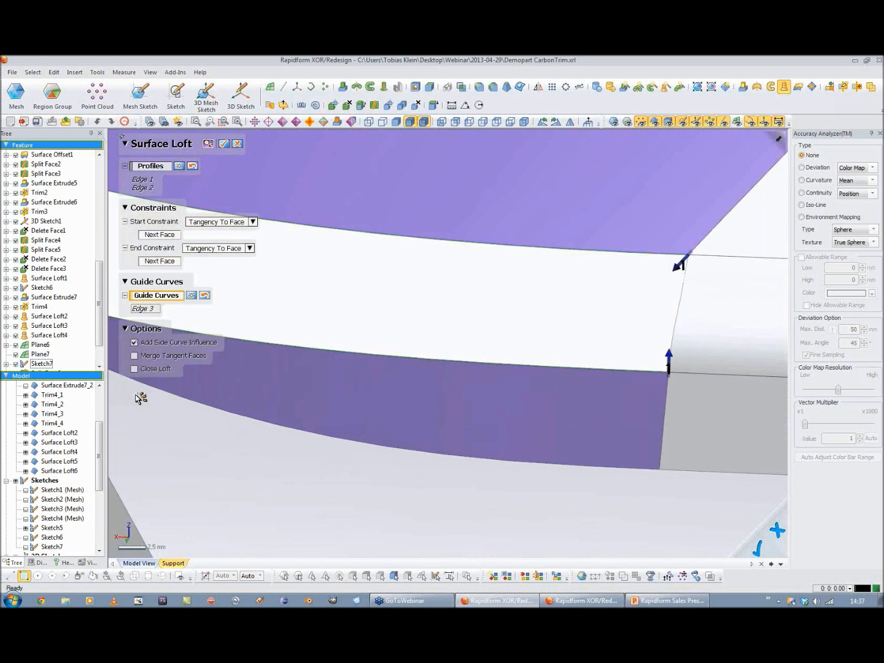
pyautogui.click(238, 143)
pyautogui.click(422, 342)
# Step: Sew the trimmed surfaces Trim4_1 to Trim4_4 and Surface Loft1 to Surface Loft6 into one surface body
pyautogui.scroll(-3, 253, 285)
pyautogui.moveTo(254, 286); pyautogui.dragTo(401, 228, button='right')
pyautogui.scroll(-3, 267, 304)
pyautogui.scroll(-3, 367, 355)
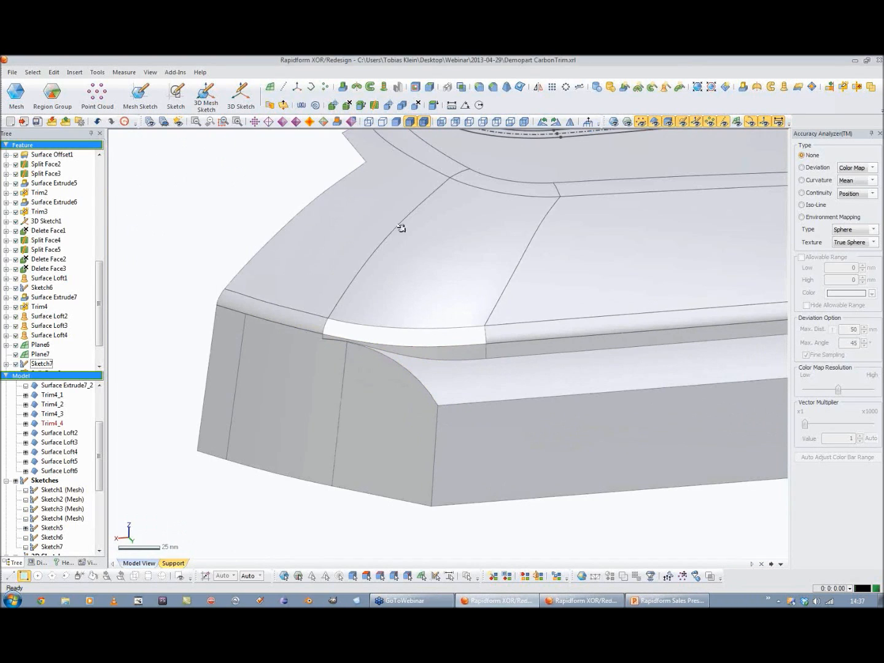
pyautogui.click(271, 105)
pyautogui.click(512, 170)
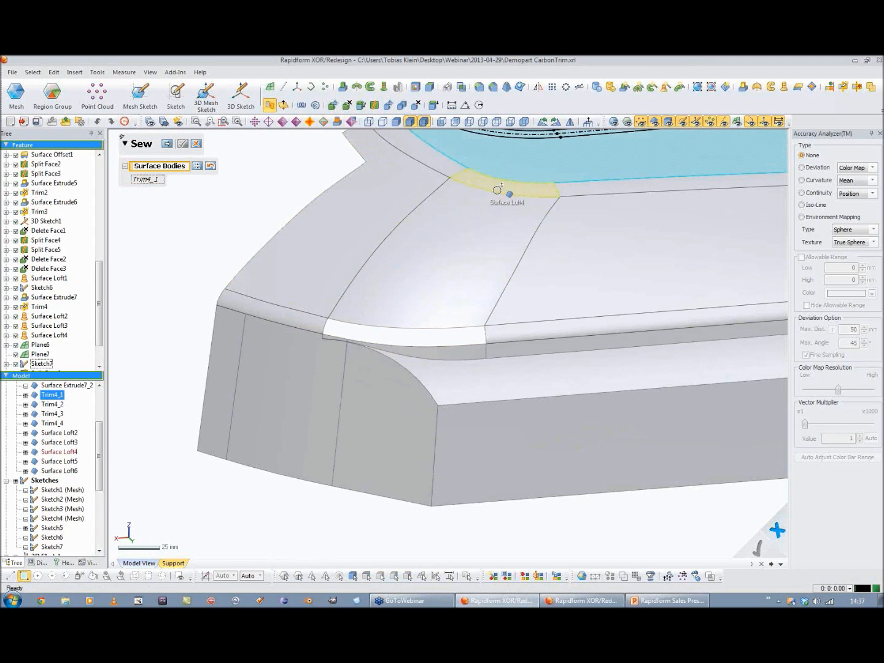
pyautogui.click(502, 185)
pyautogui.click(582, 193)
pyautogui.click(520, 209)
pyautogui.click(325, 274)
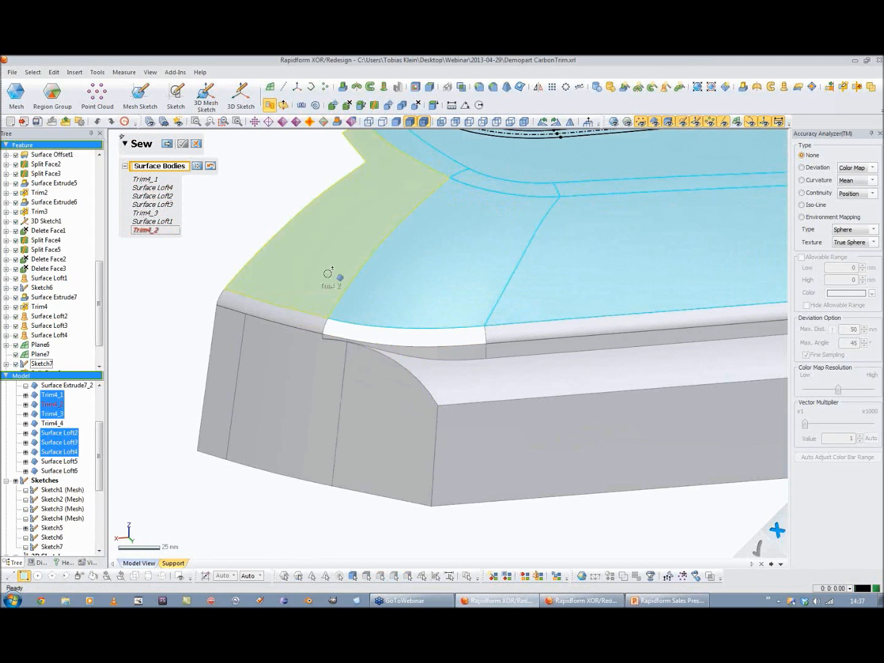
pyautogui.click(307, 319)
pyautogui.click(330, 363)
pyautogui.click(526, 333)
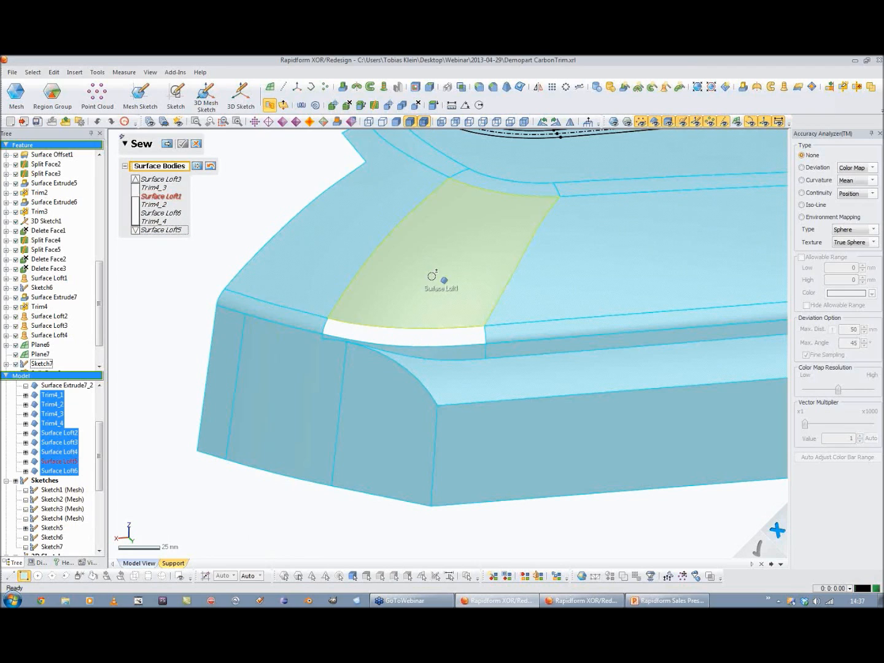
pyautogui.click(183, 145)
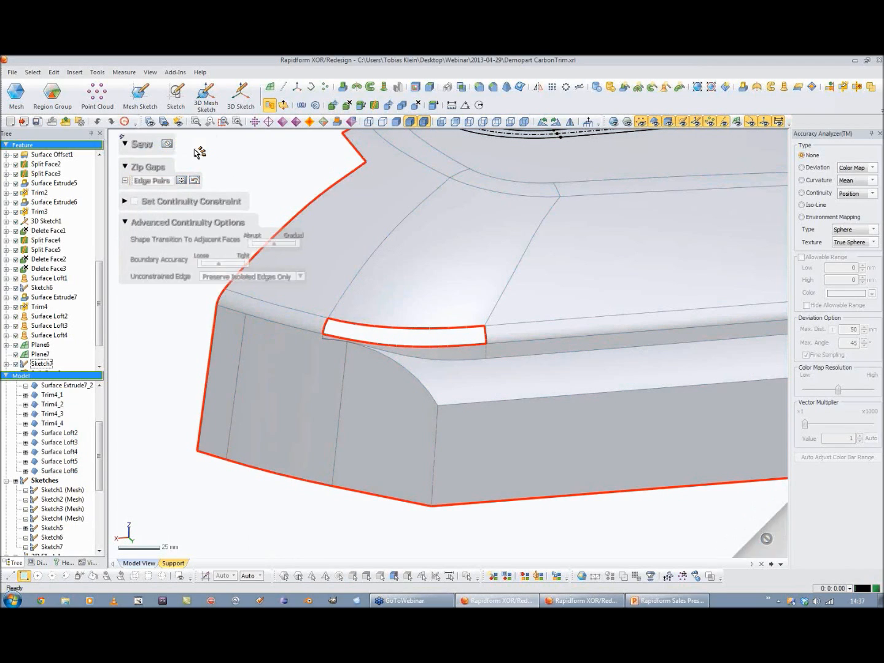
pyautogui.click(199, 145)
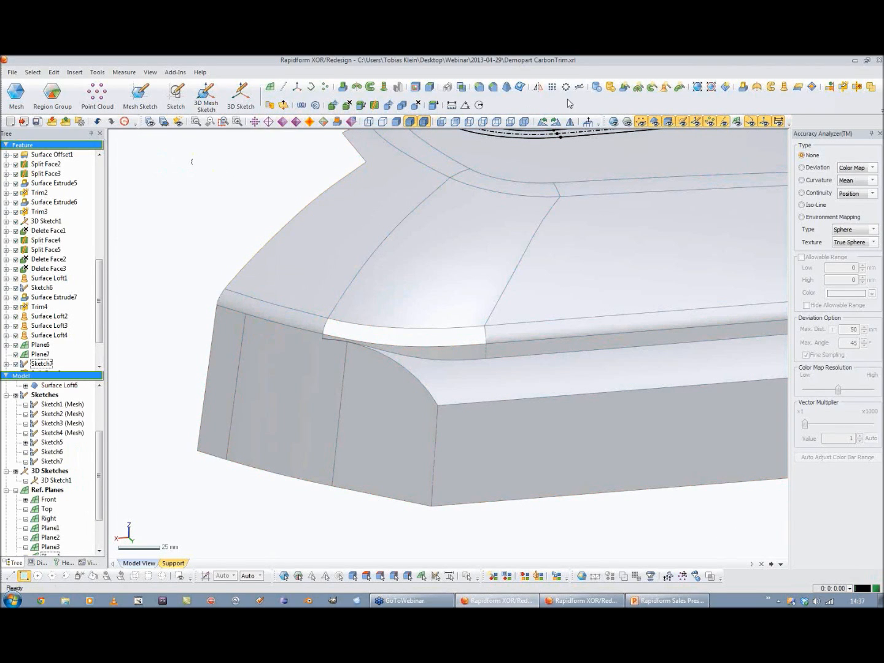
pyautogui.click(770, 87)
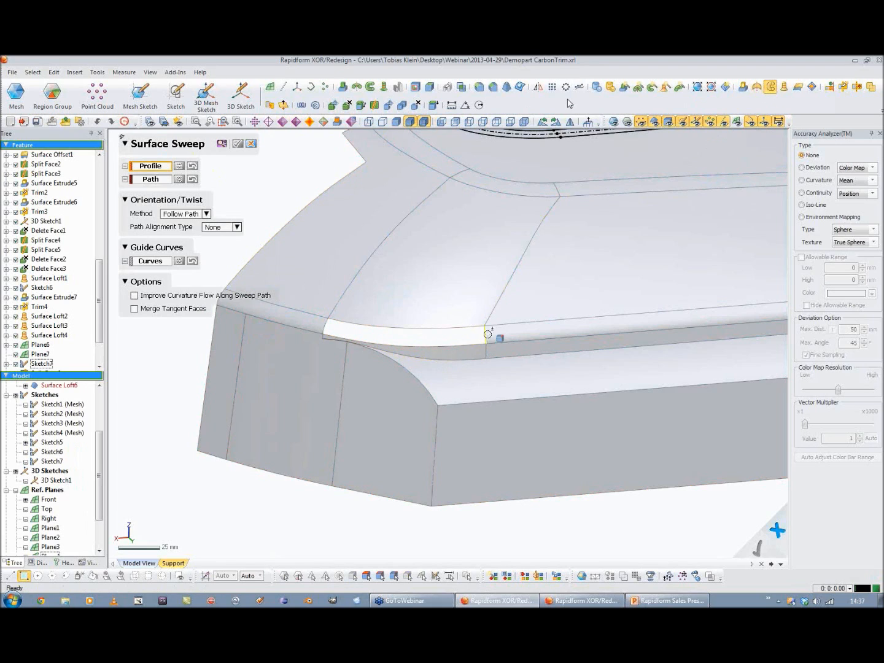
pyautogui.click(481, 325)
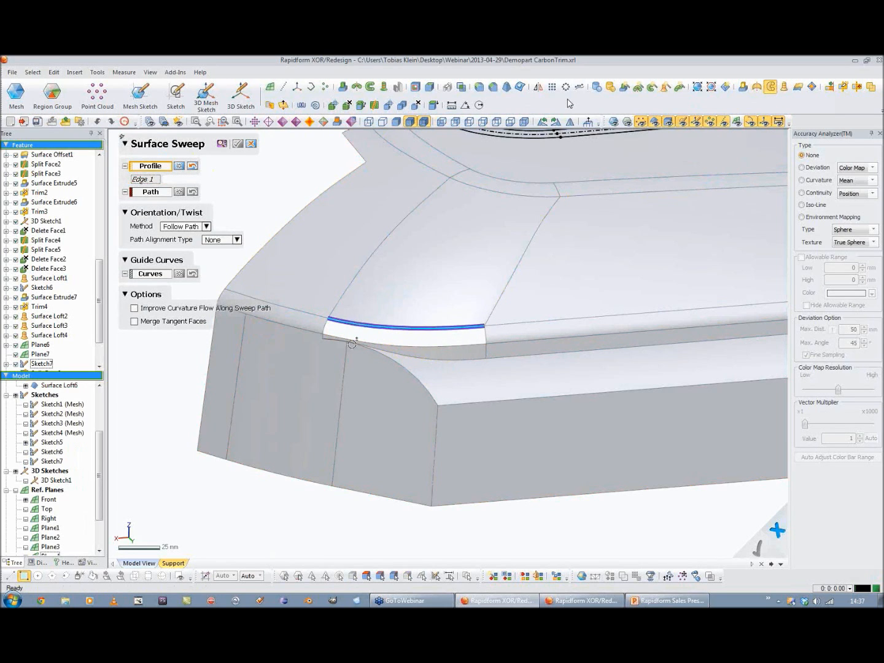
pyautogui.moveTo(468, 362); pyautogui.dragTo(405, 359, button='right')
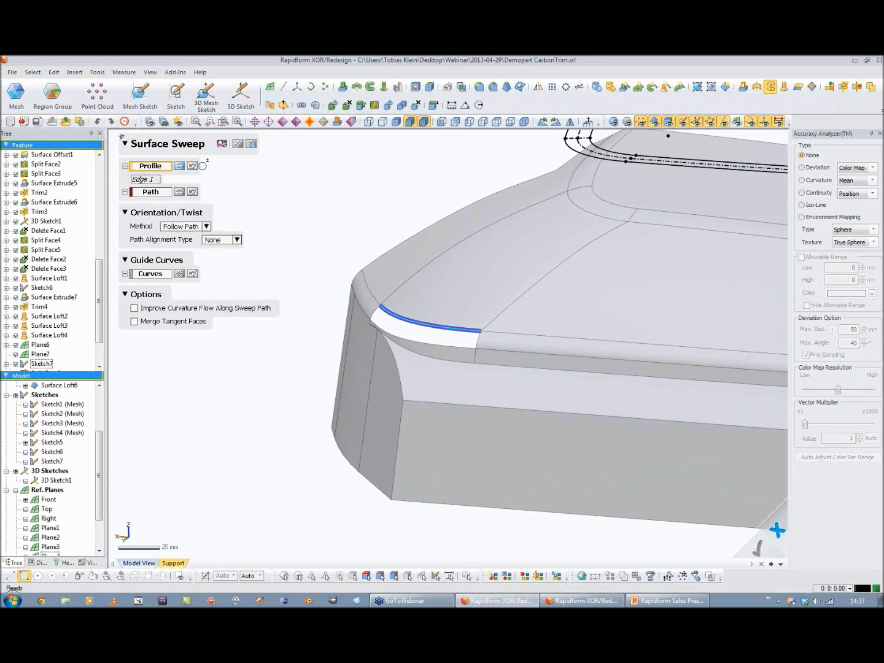
pyautogui.click(784, 86)
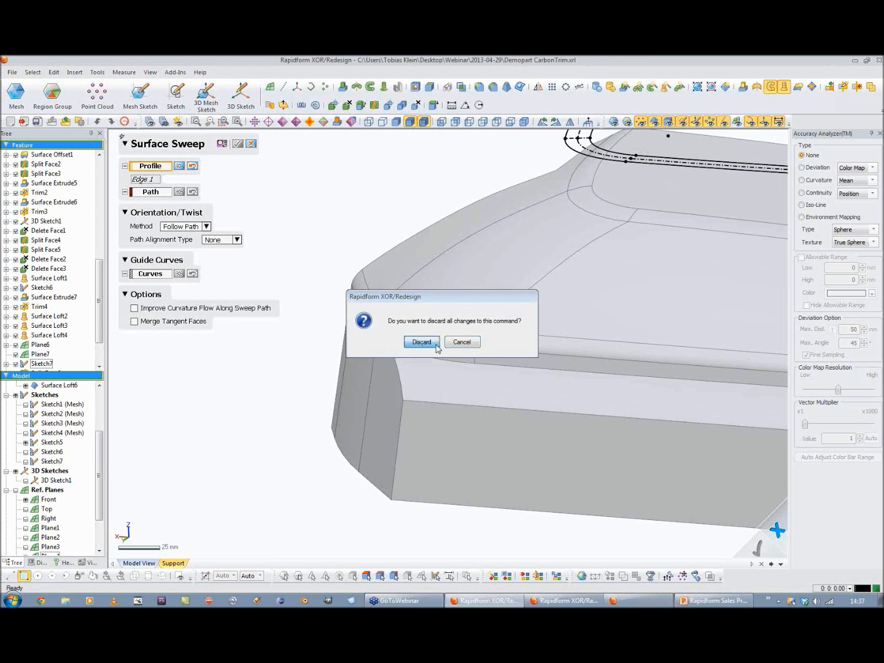
pyautogui.click(409, 343)
# Step: Loft the corner gap between its upper and lower edges, with Tangency To Face as start and end constraints
pyautogui.click(472, 332)
pyautogui.click(476, 351)
pyautogui.scroll(4, 479, 362)
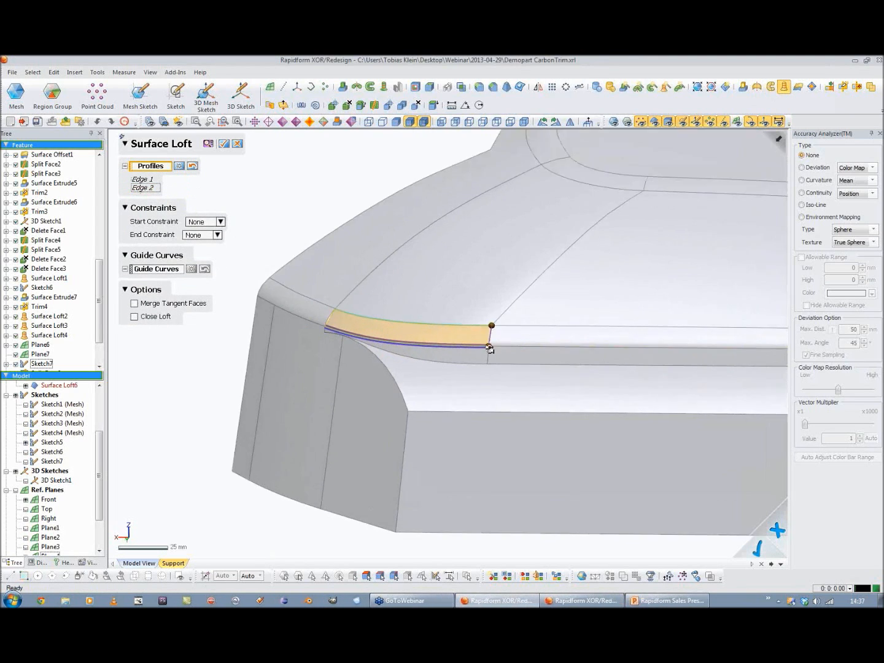
pyautogui.click(204, 222)
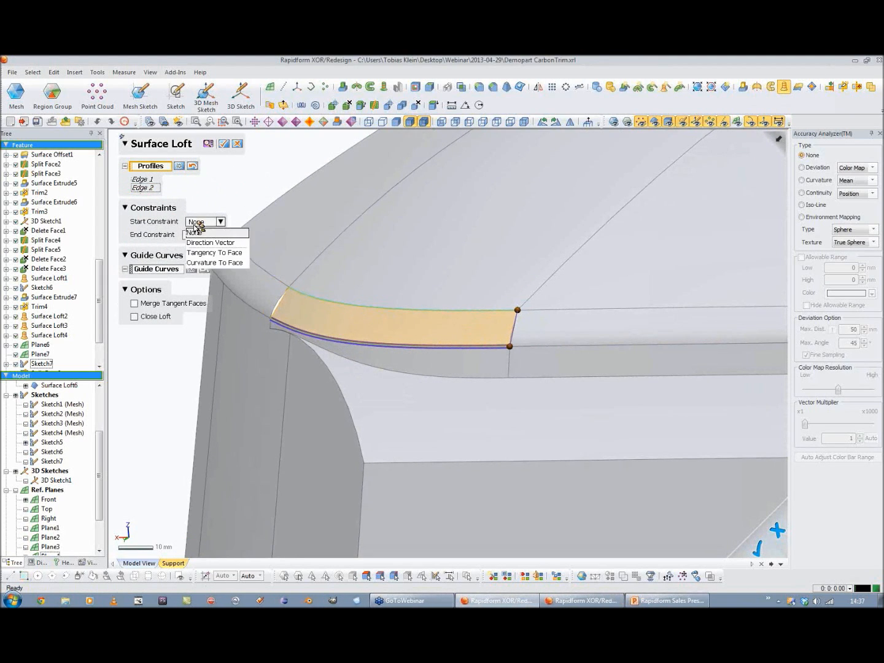
pyautogui.click(204, 262)
pyautogui.click(218, 275)
pyautogui.click(203, 315)
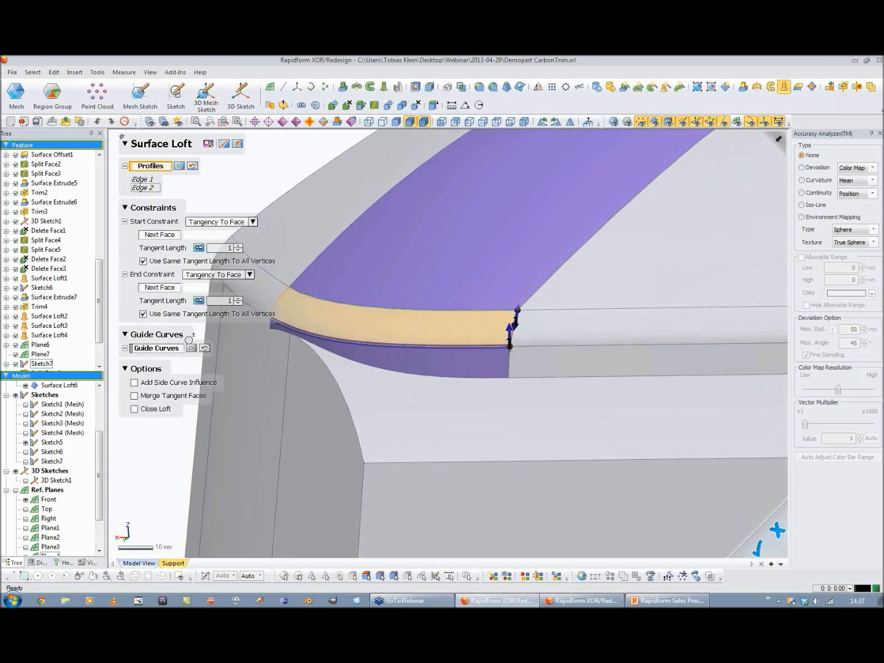
# Step: Guide the corner loft along the end edges of the two adjacent lofts and create the surface
pyautogui.click(157, 348)
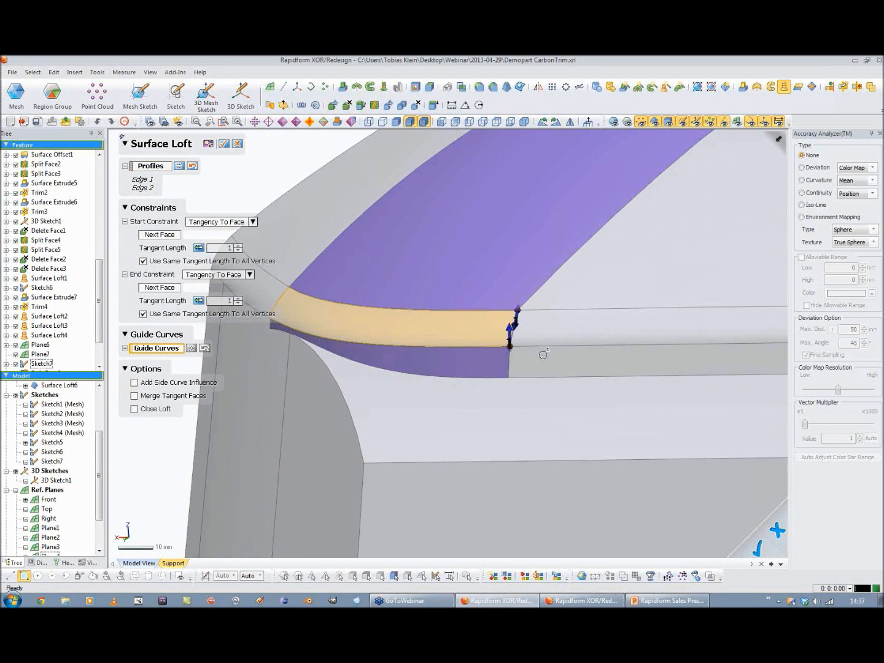
pyautogui.scroll(5, 543, 354)
pyautogui.click(584, 307)
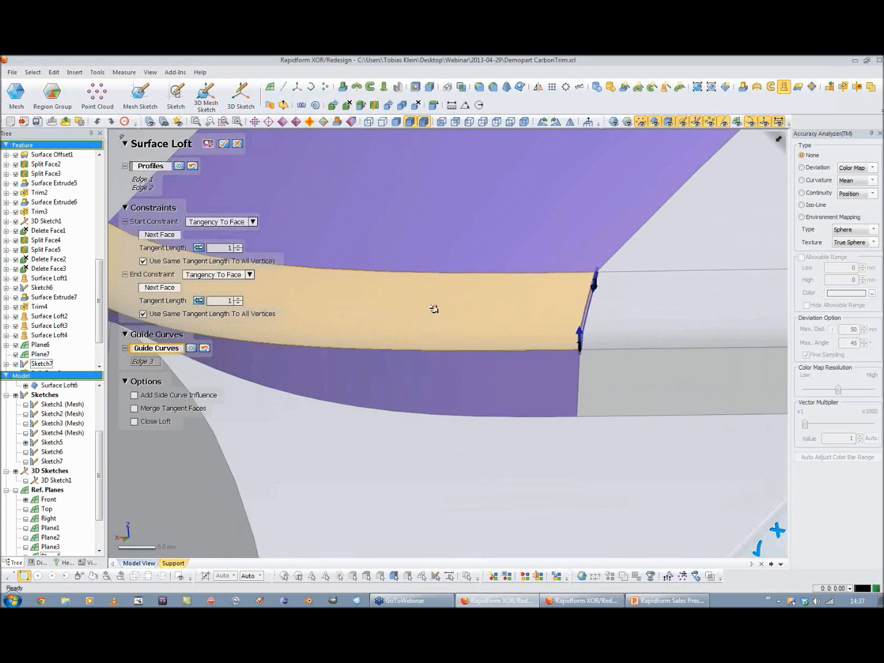
pyautogui.moveTo(434, 309); pyautogui.dragTo(450, 297, button='right')
pyautogui.click(317, 278)
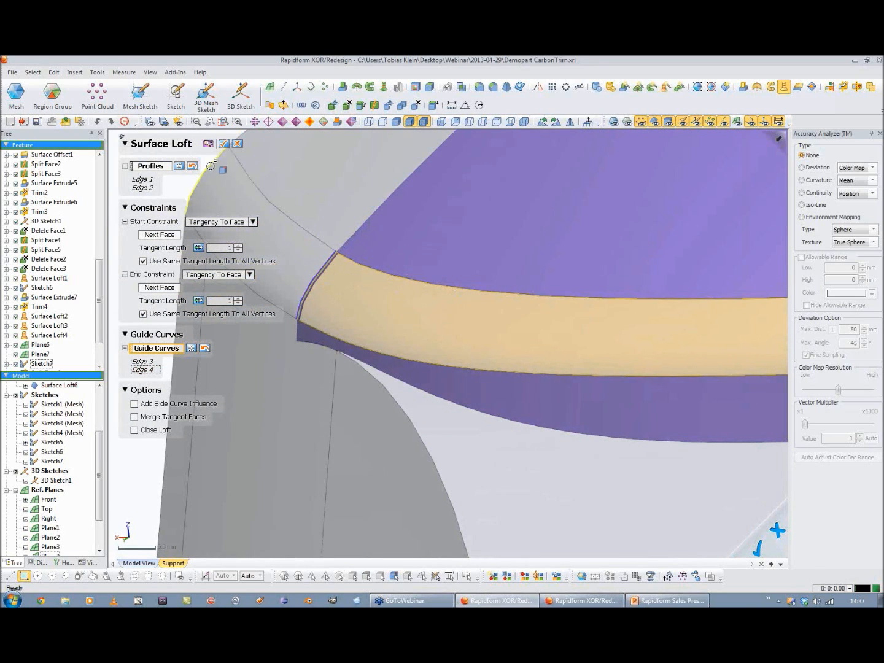
pyautogui.click(226, 144)
pyautogui.moveTo(233, 290); pyautogui.dragTo(363, 335, button='right')
pyautogui.scroll(-5, 362, 335)
pyautogui.moveTo(505, 280); pyautogui.dragTo(423, 348, button='right')
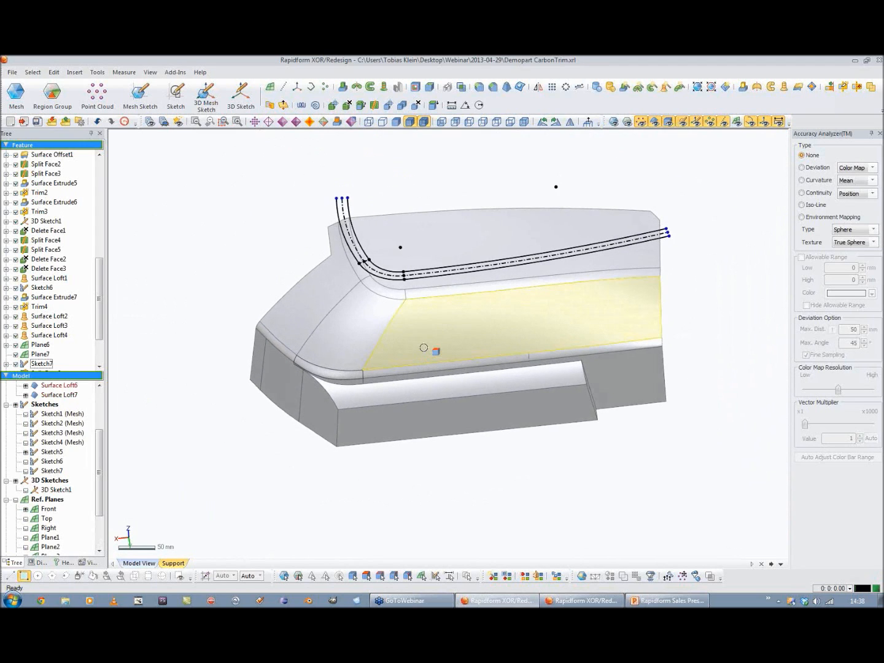
# Step: Sew the corner loft Surface Loft7 to the main body Surface Loft6
pyautogui.click(270, 105)
pyautogui.click(326, 361)
pyautogui.click(326, 364)
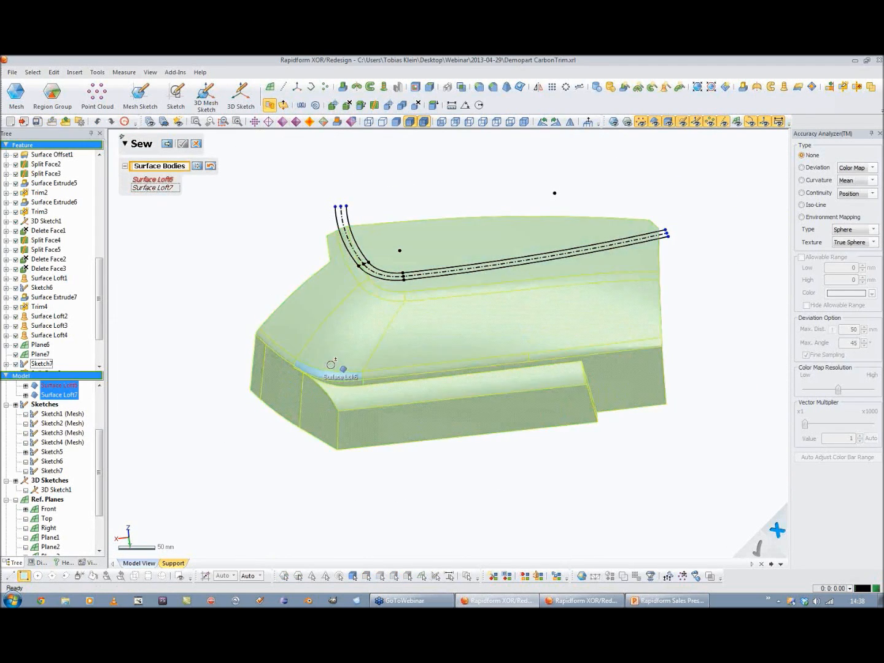
pyautogui.click(167, 144)
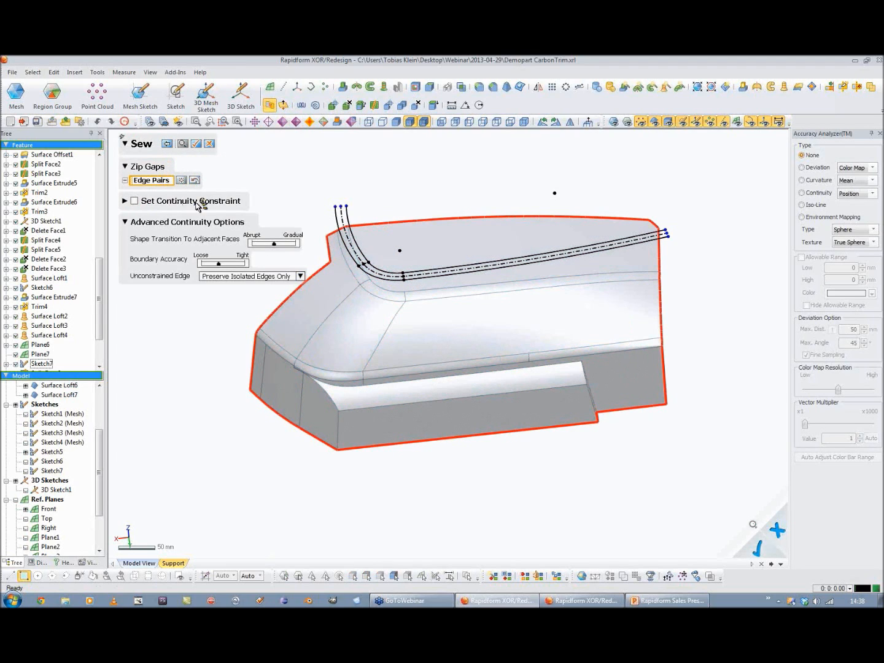
pyautogui.click(196, 144)
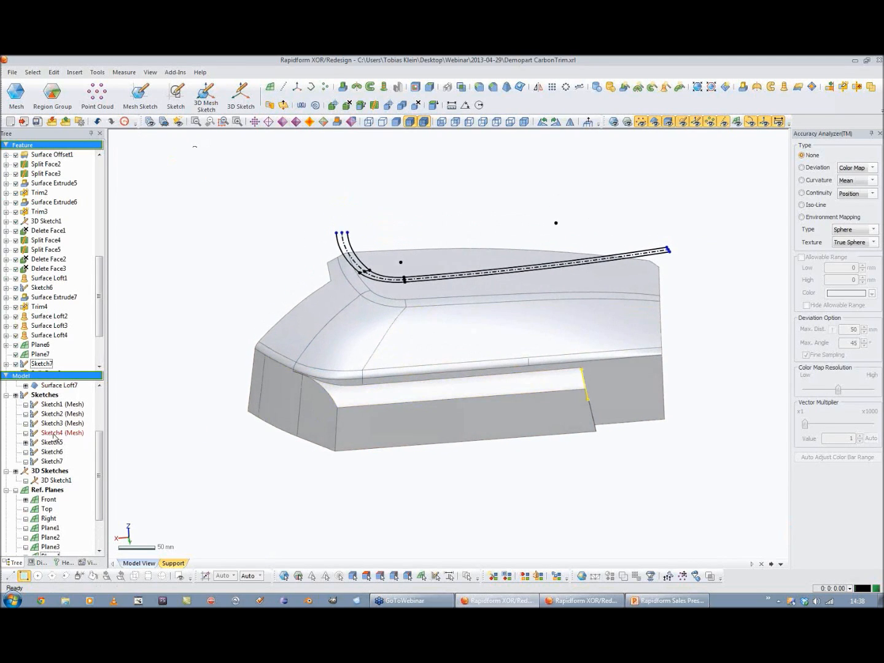
# Step: Show the scan mesh over the sewn body and examine the part from several sides, up to the round recess beside the lettering
pyautogui.moveTo(443, 412); pyautogui.dragTo(435, 378, button='right')
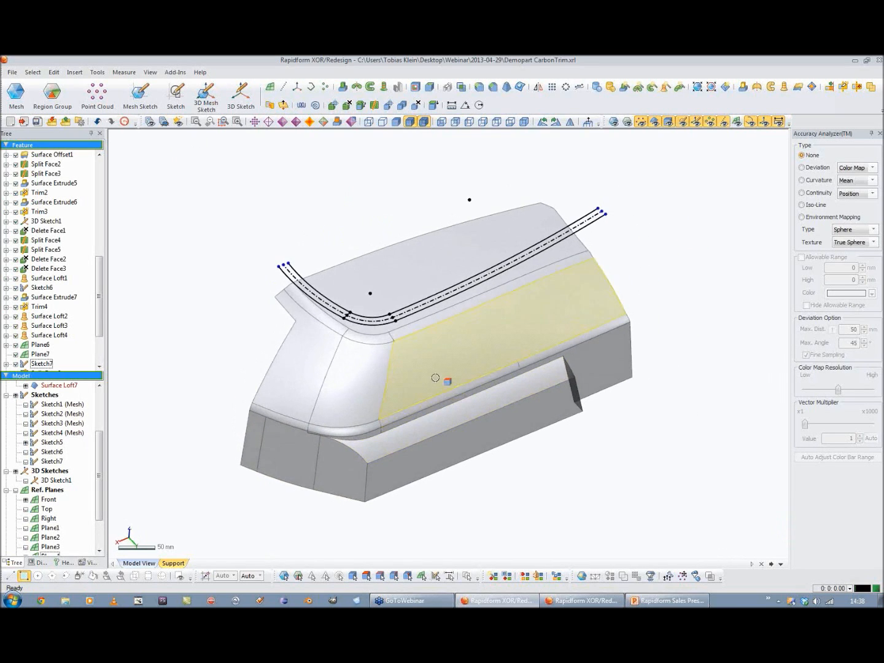
pyautogui.moveTo(554, 333); pyautogui.dragTo(462, 301, button='right')
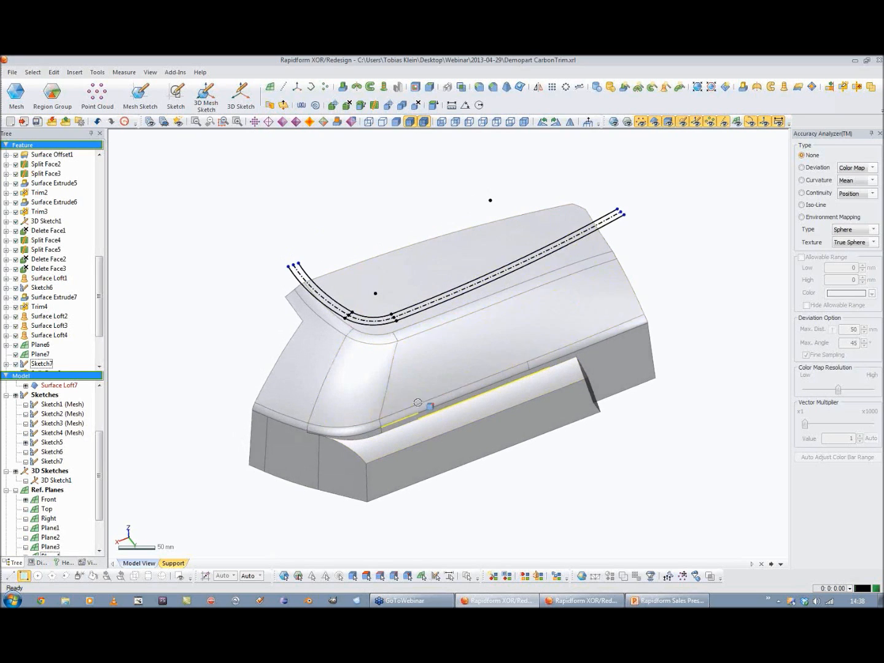
pyautogui.moveTo(420, 404); pyautogui.dragTo(411, 354, button='right')
pyautogui.click(615, 122)
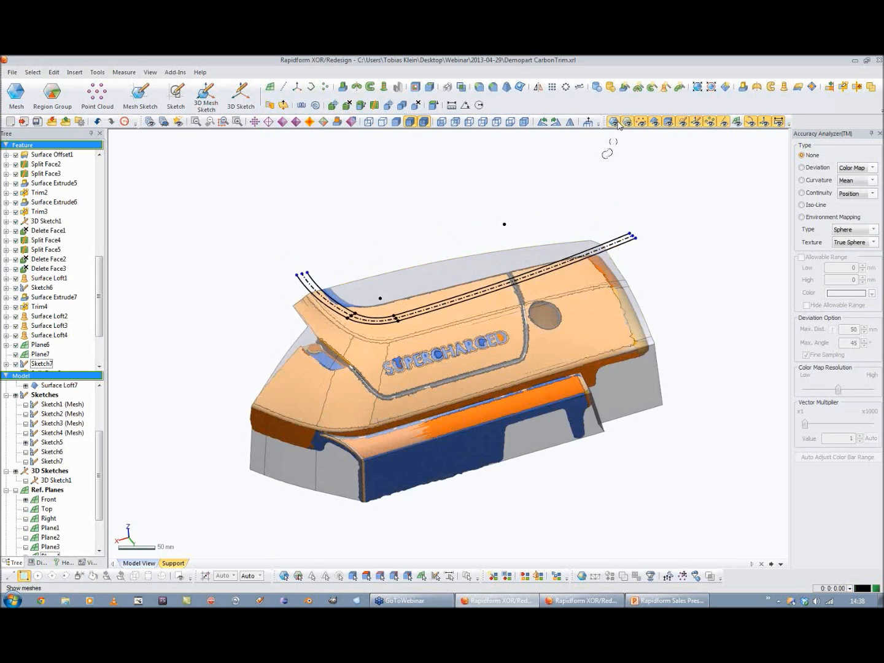
pyautogui.moveTo(572, 346); pyautogui.dragTo(539, 299, button='right')
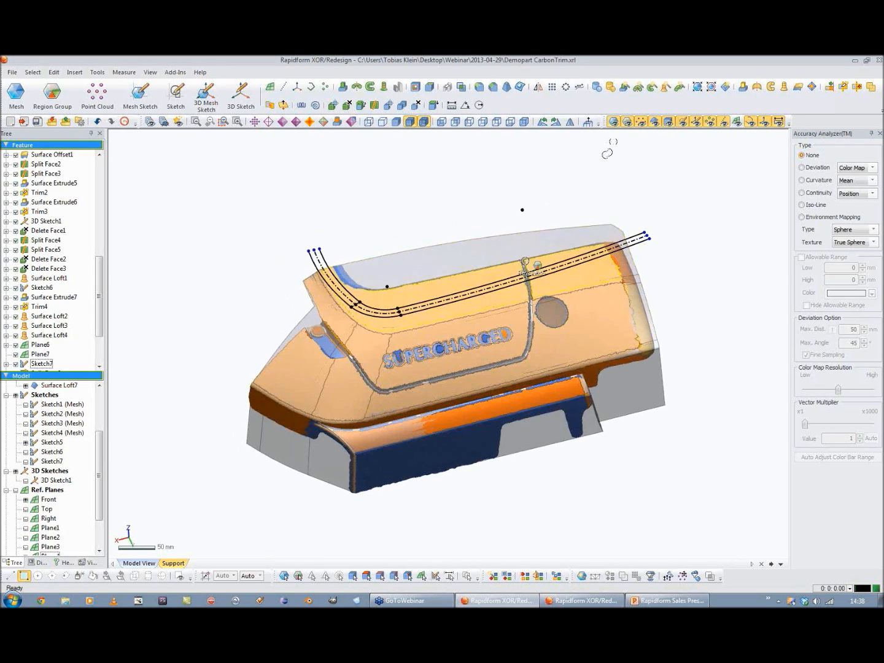
pyautogui.moveTo(507, 293); pyautogui.dragTo(433, 337, button='right')
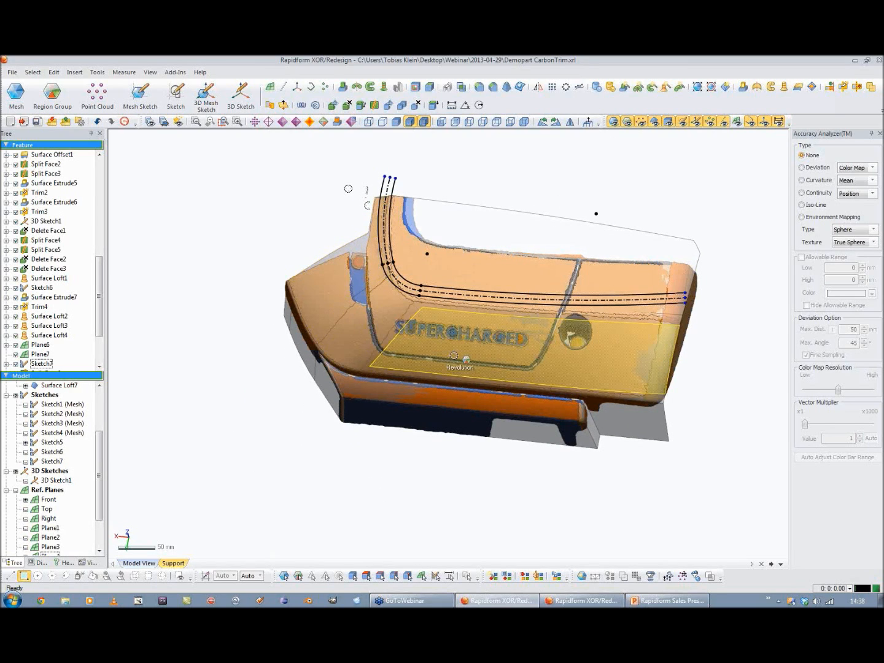
pyautogui.moveTo(539, 284); pyautogui.dragTo(316, 348, button='right')
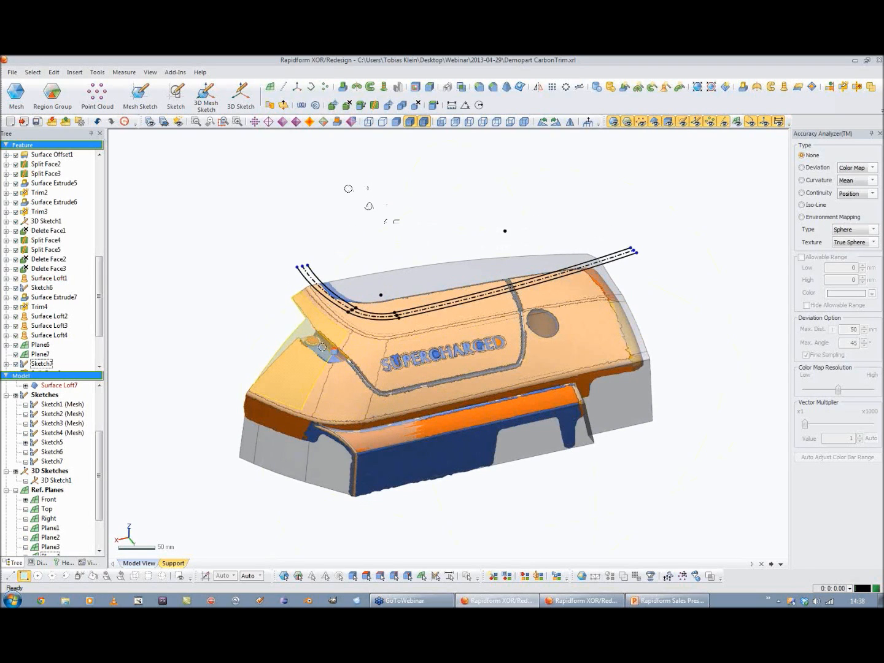
pyautogui.moveTo(310, 340); pyautogui.dragTo(384, 362, button='right')
pyautogui.scroll(6, 386, 362)
pyautogui.moveTo(393, 406); pyautogui.dragTo(431, 367, button='right')
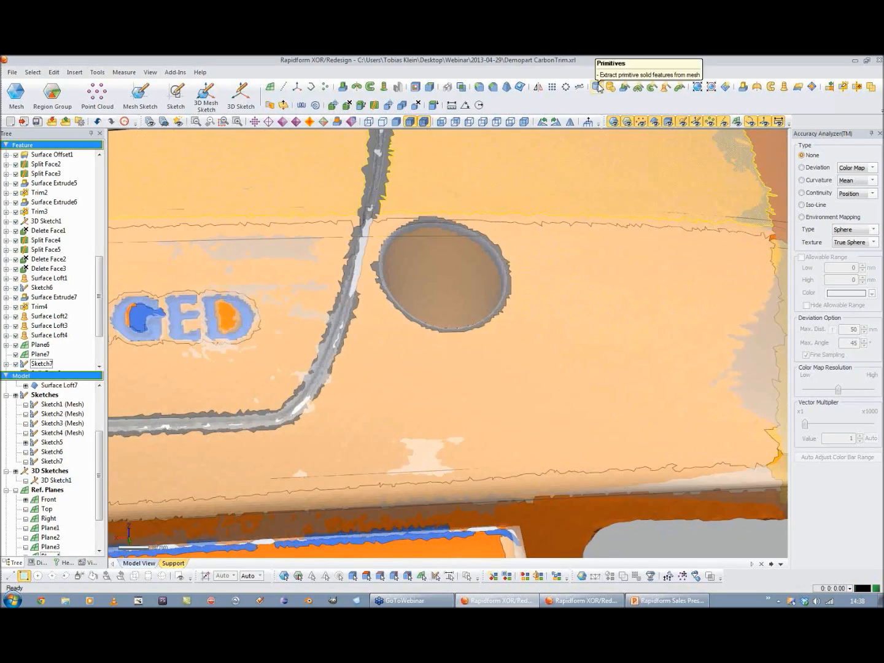
# Step: Hide the surface bodies and extract a solid cone primitive from the side wall region of the round recess
pyautogui.click(598, 87)
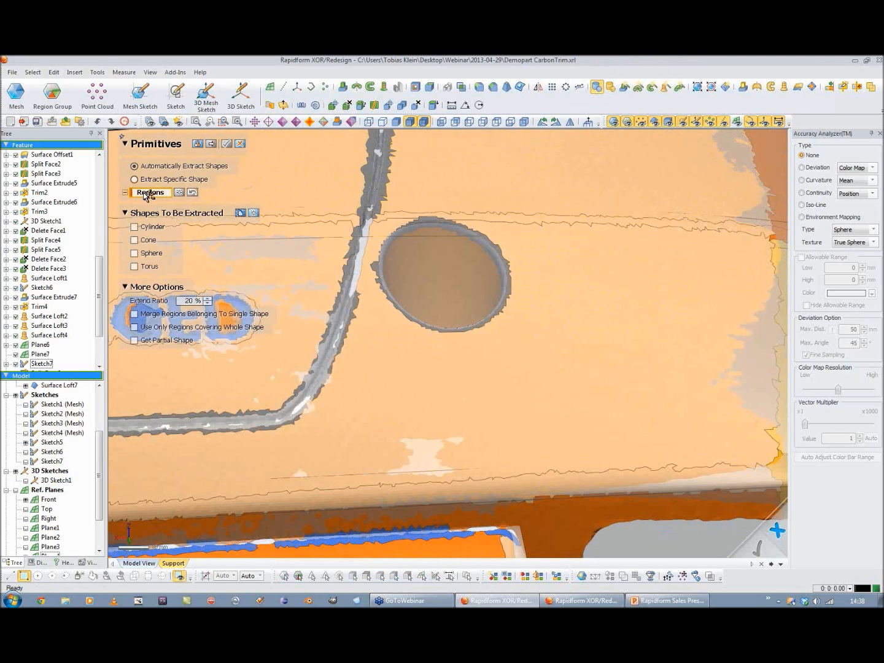
pyautogui.click(134, 179)
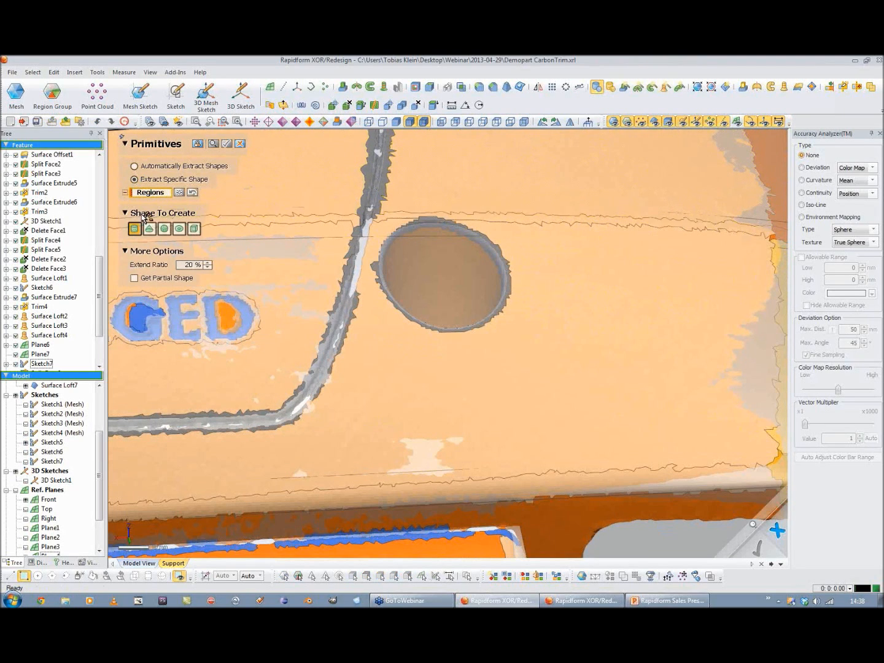
pyautogui.click(150, 229)
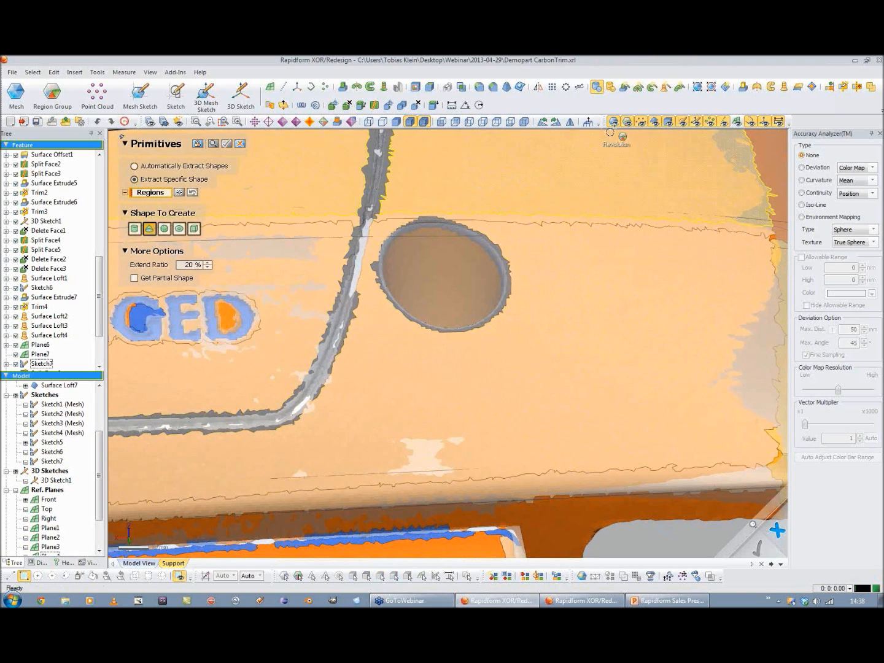
pyautogui.click(660, 124)
pyautogui.click(455, 260)
pyautogui.moveTo(476, 270); pyautogui.dragTo(460, 399, button='right')
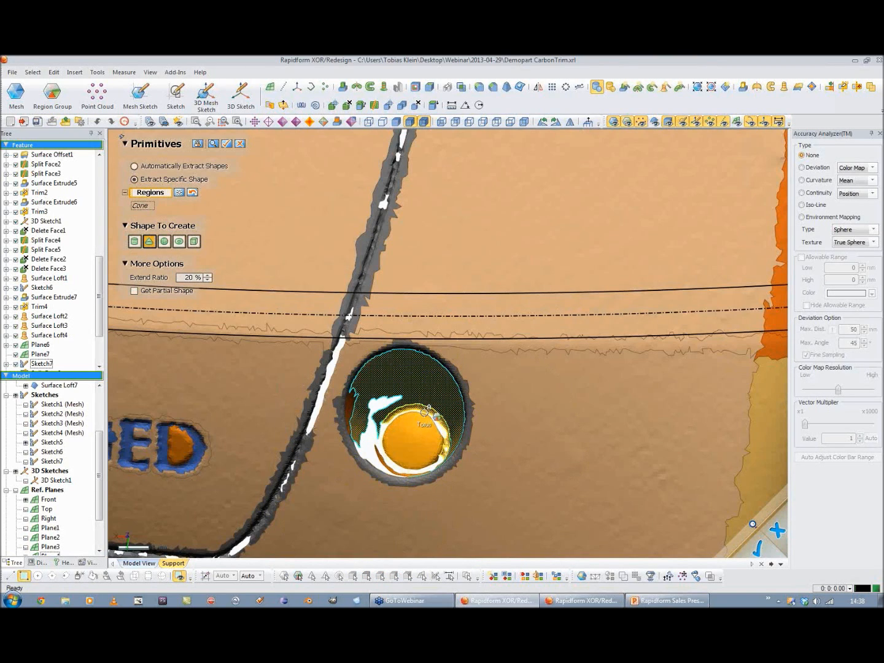
pyautogui.moveTo(402, 457); pyautogui.dragTo(499, 241, button='right')
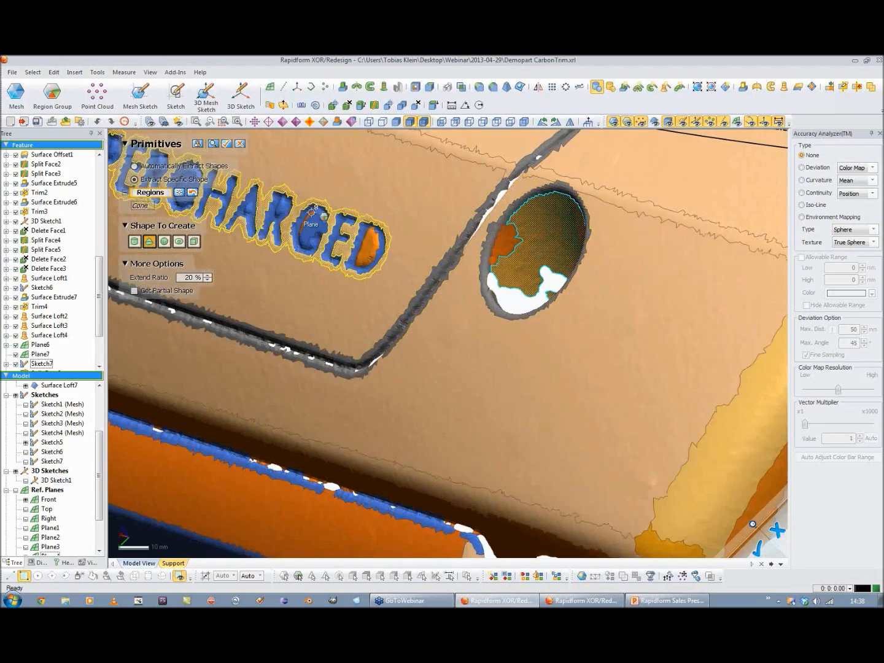
pyautogui.click(213, 144)
pyautogui.moveTo(448, 218); pyautogui.dragTo(427, 201, button='right')
pyautogui.click(212, 144)
pyautogui.moveTo(213, 147); pyautogui.dragTo(442, 332, button='right')
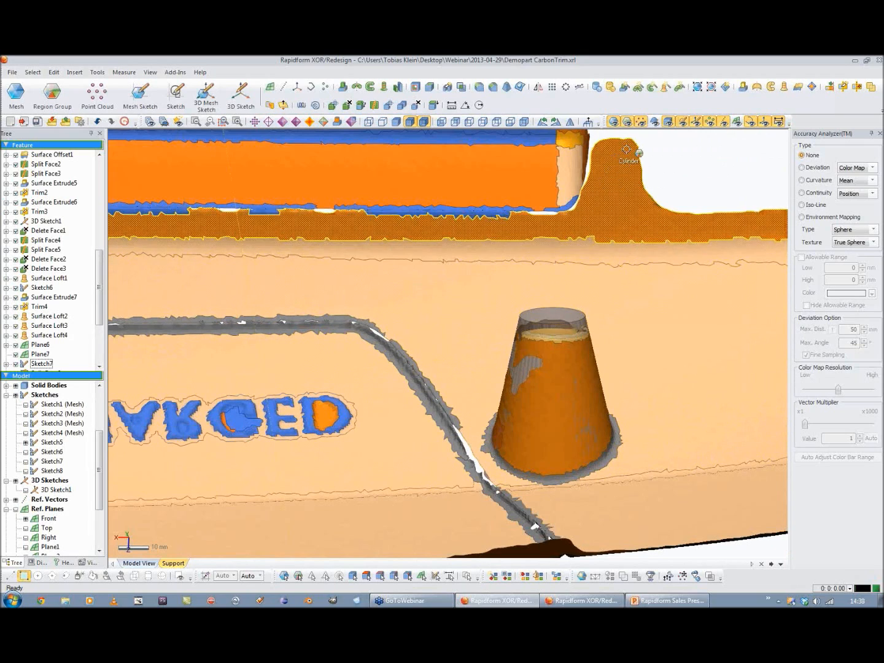
# Step: Extract a sphere primitive from the round recess's bottom region, hiding the solid bodies while picking it and showing them again
pyautogui.moveTo(609, 185); pyautogui.dragTo(555, 289, button='right')
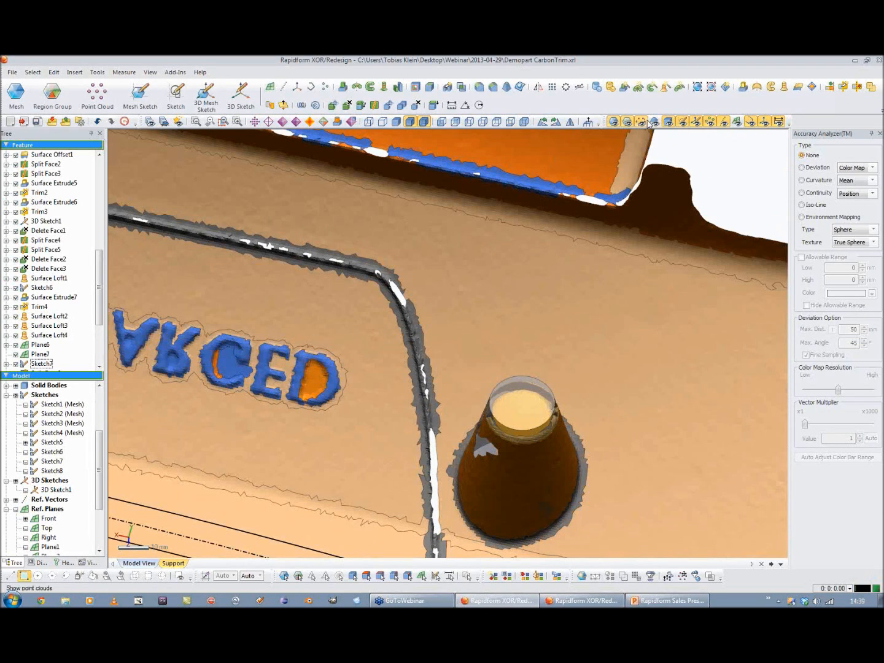
pyautogui.click(669, 123)
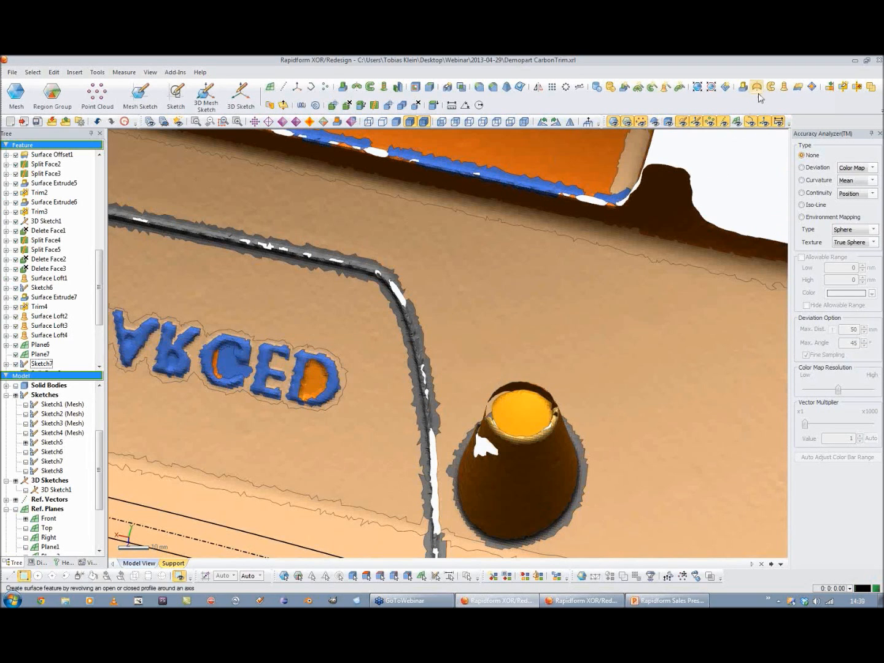
pyautogui.click(597, 88)
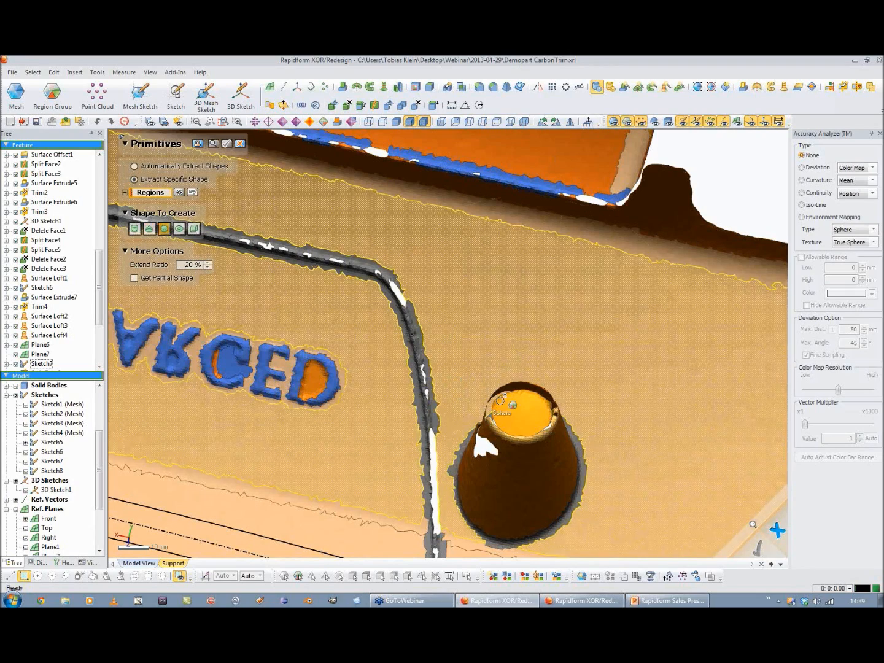
pyautogui.click(523, 407)
pyautogui.click(227, 144)
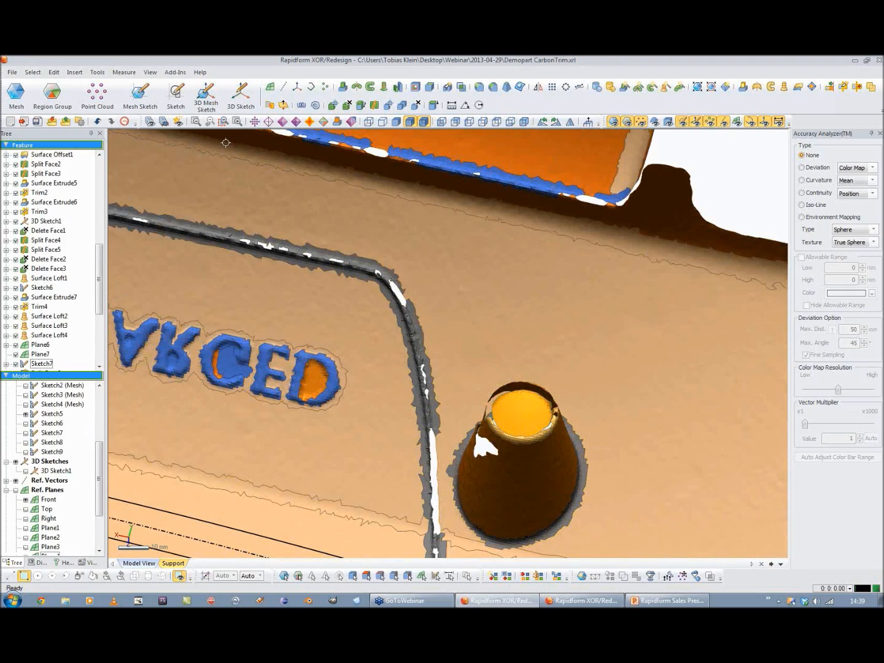
pyautogui.click(668, 121)
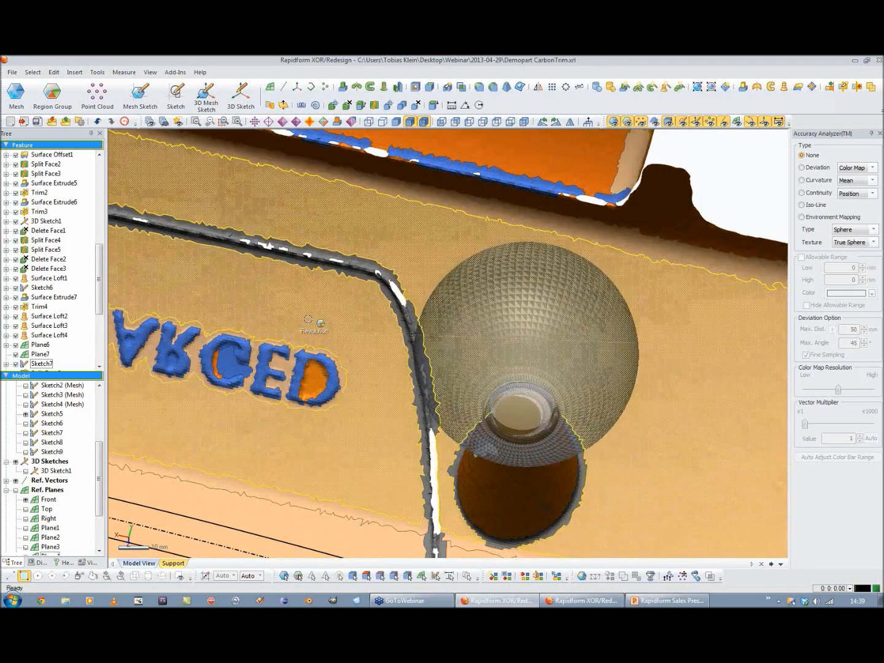
# Step: Edit the Sphere1 feature to use Get Partial Shape, so that only the recess's bottom cap is extracted
pyautogui.scroll(-5, 50, 276)
pyautogui.doubleClick(40, 364)
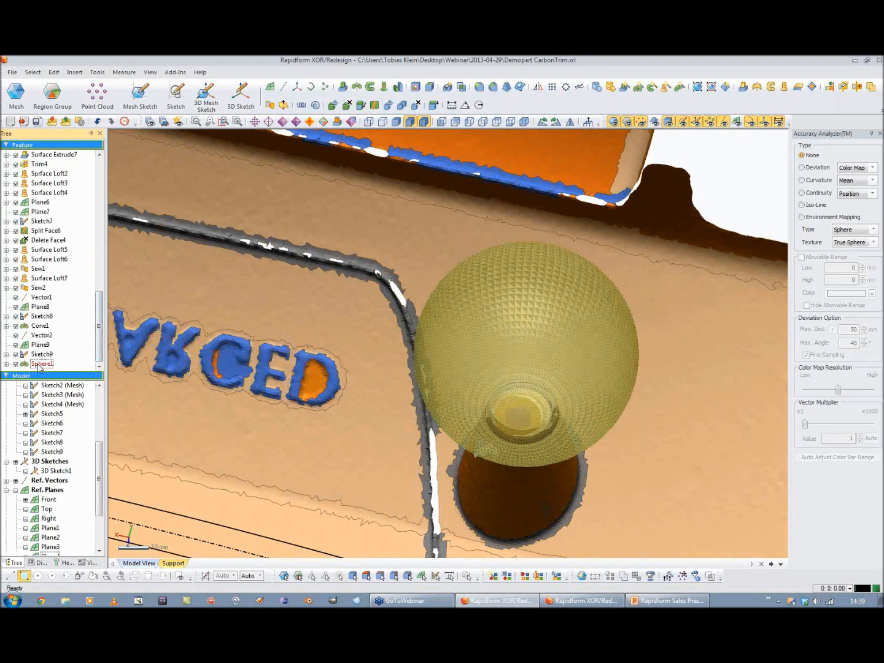
pyautogui.click(146, 279)
pyautogui.click(187, 145)
pyautogui.moveTo(519, 429)
pyautogui.mouseDown(button='right')
pyautogui.moveTo(554, 310)
pyautogui.moveTo(423, 437)
pyautogui.moveTo(355, 388)
pyautogui.moveTo(455, 303)
pyautogui.moveTo(435, 393)
pyautogui.mouseUp(button='right')
pyautogui.scroll(5, 587, 351)
pyautogui.moveTo(587, 351)
pyautogui.keyDown('ctrl'); pyautogui.mouseDown(button='right')
pyautogui.moveTo(470, 273)
pyautogui.moveTo(445, 418)
pyautogui.moveTo(451, 345)
pyautogui.moveTo(386, 373)
pyautogui.mouseUp(button='right'); pyautogui.keyUp('ctrl')
pyautogui.scroll(-2, 446, 418)
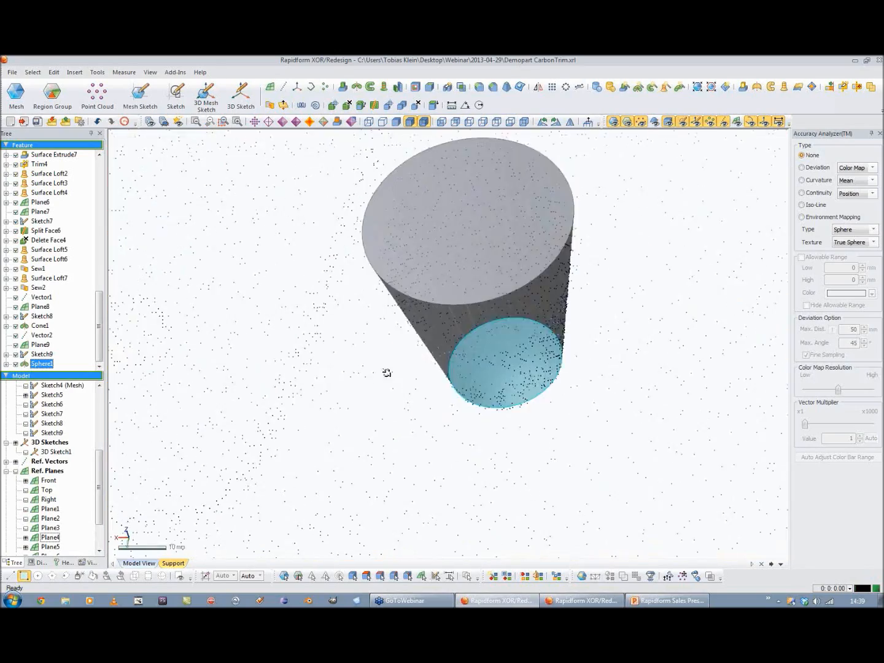
pyautogui.scroll(-5, 501, 209)
pyautogui.moveTo(501, 209)
pyautogui.mouseDown(button='right')
pyautogui.moveTo(452, 172)
pyautogui.moveTo(447, 154)
pyautogui.mouseUp(button='right')
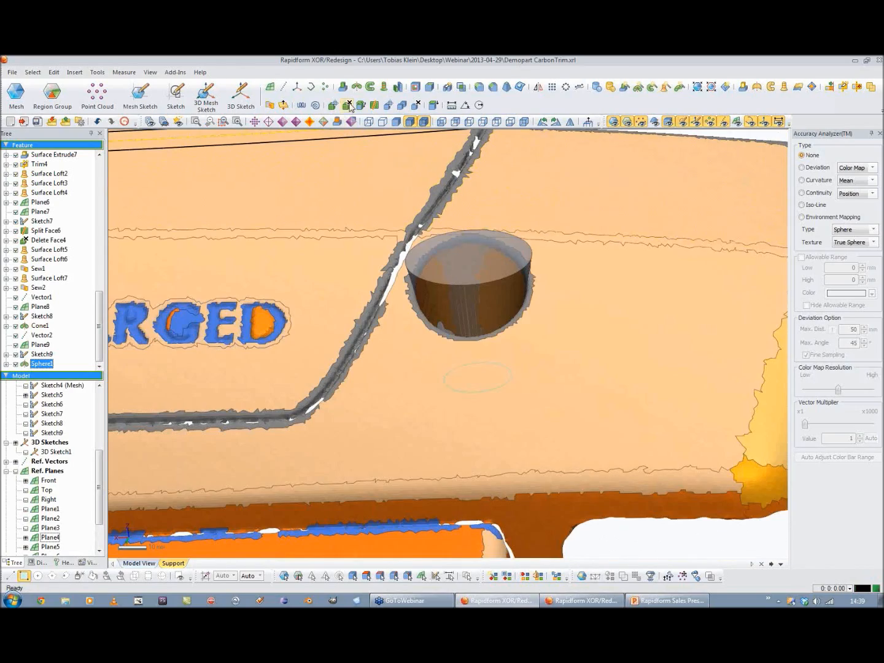
# Step: Delete the circular top face of the cone body in the round recess and show the surface bodies again
pyautogui.click(348, 106)
pyautogui.click(468, 253)
pyautogui.click(221, 145)
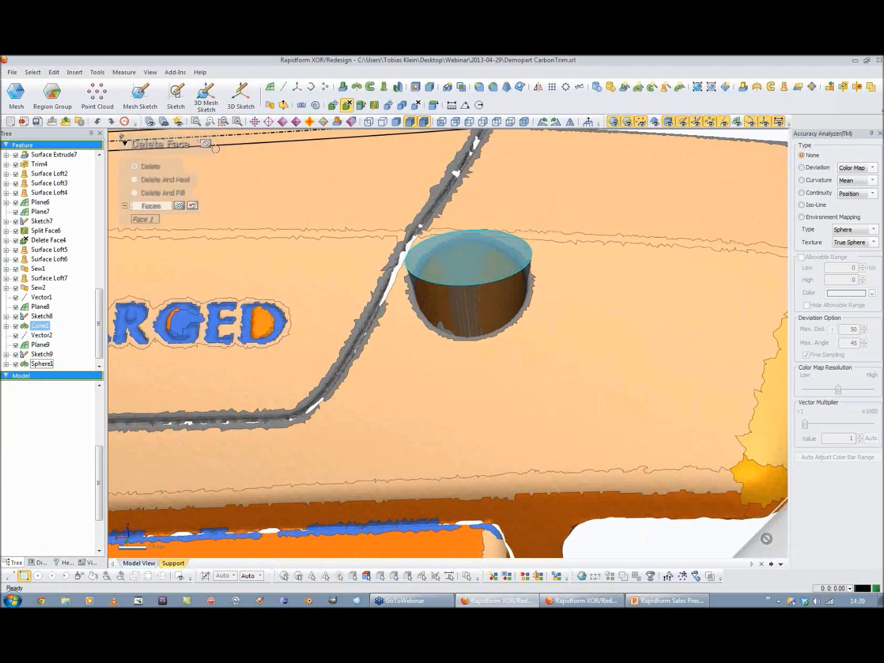
pyautogui.click(655, 122)
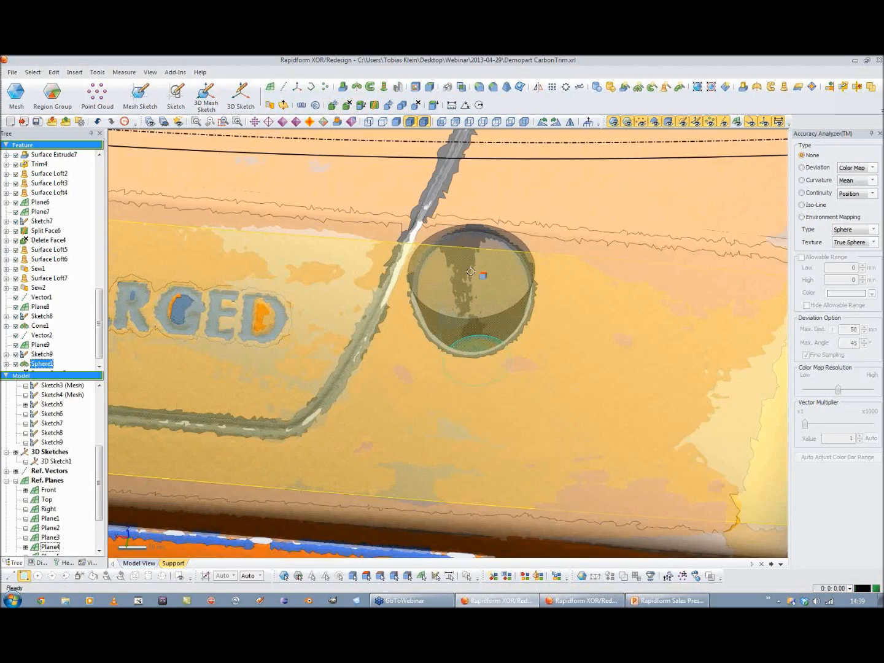
# Step: Trim the sewn shell and the open recess surface against each other without a separate target, keeping the shell and the recess inside it
pyautogui.scroll(-4, 471, 271)
pyautogui.moveTo(485, 273); pyautogui.dragTo(577, 186, button='right')
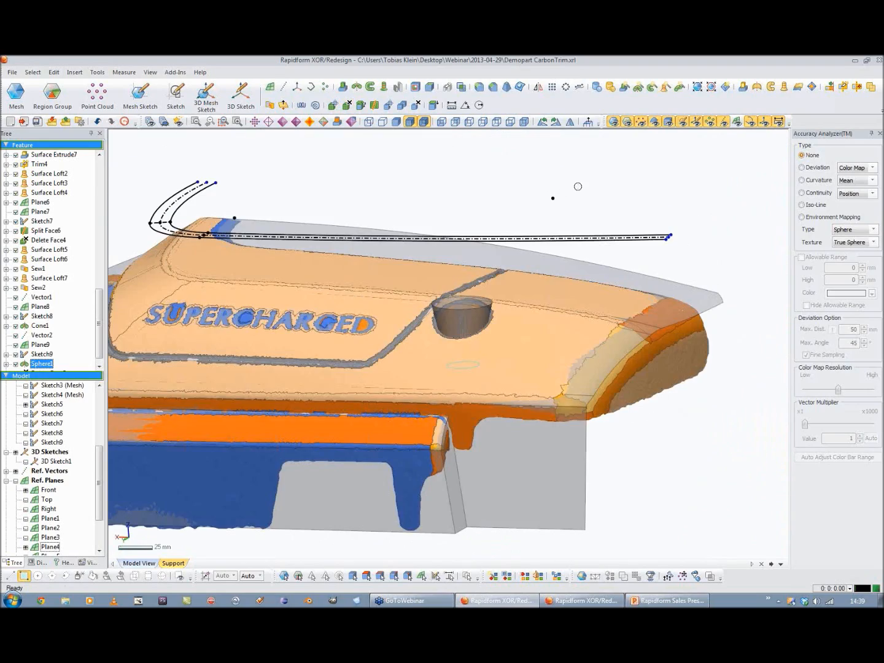
pyautogui.moveTo(697, 242); pyautogui.dragTo(527, 187, button='right')
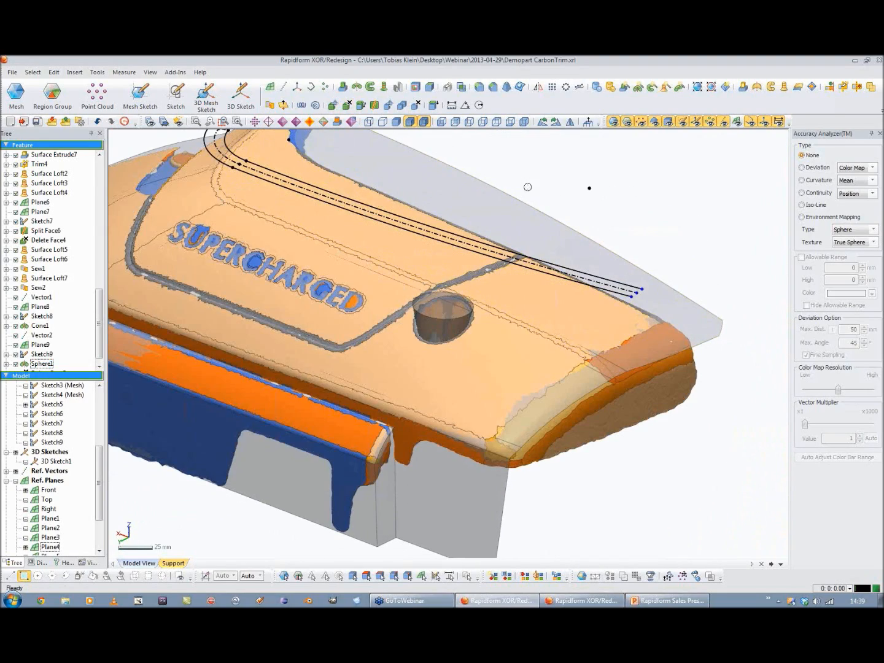
pyautogui.click(843, 87)
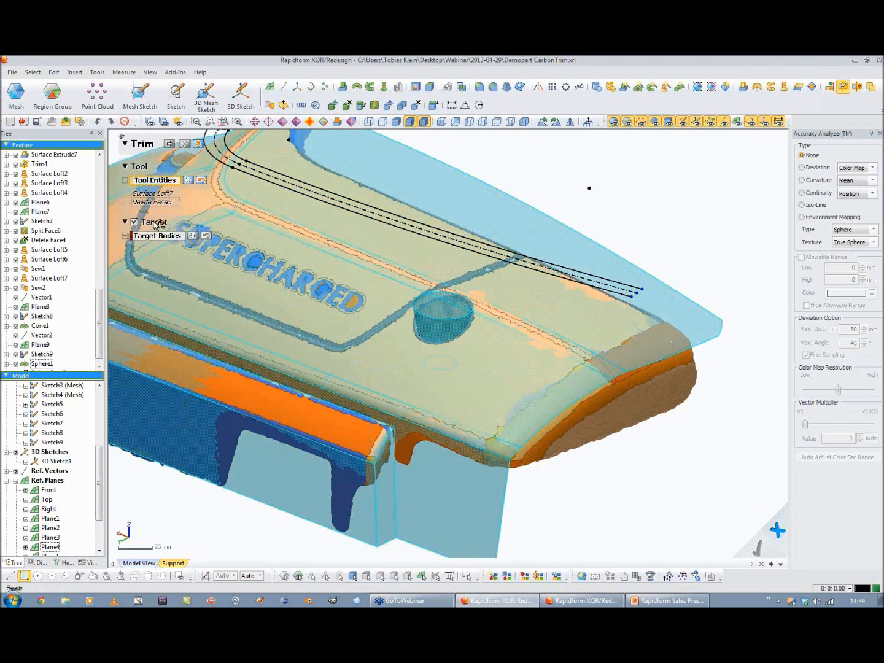
pyautogui.click(134, 222)
pyautogui.click(170, 144)
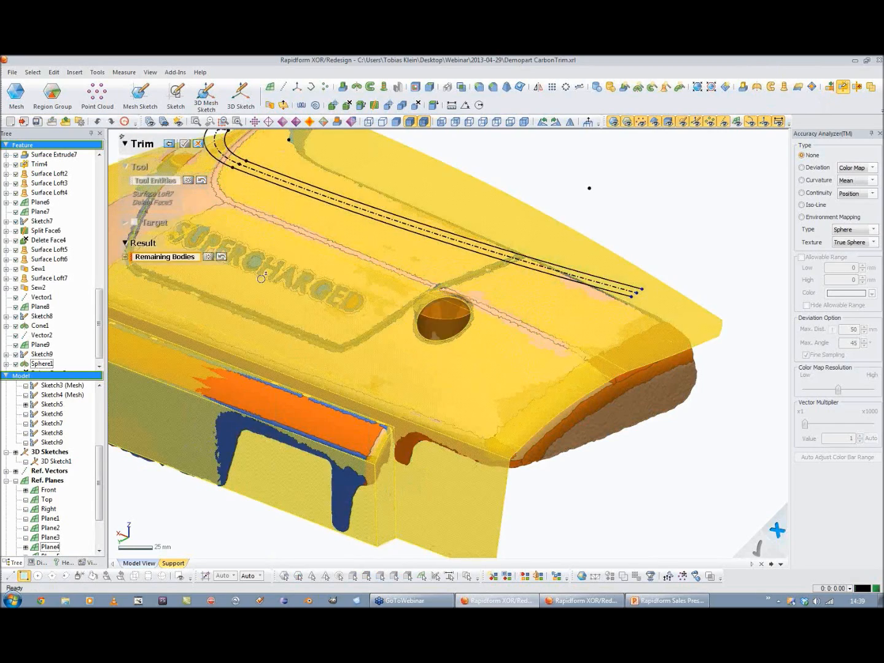
pyautogui.moveTo(496, 427); pyautogui.dragTo(376, 280, button='right')
pyautogui.click(412, 313)
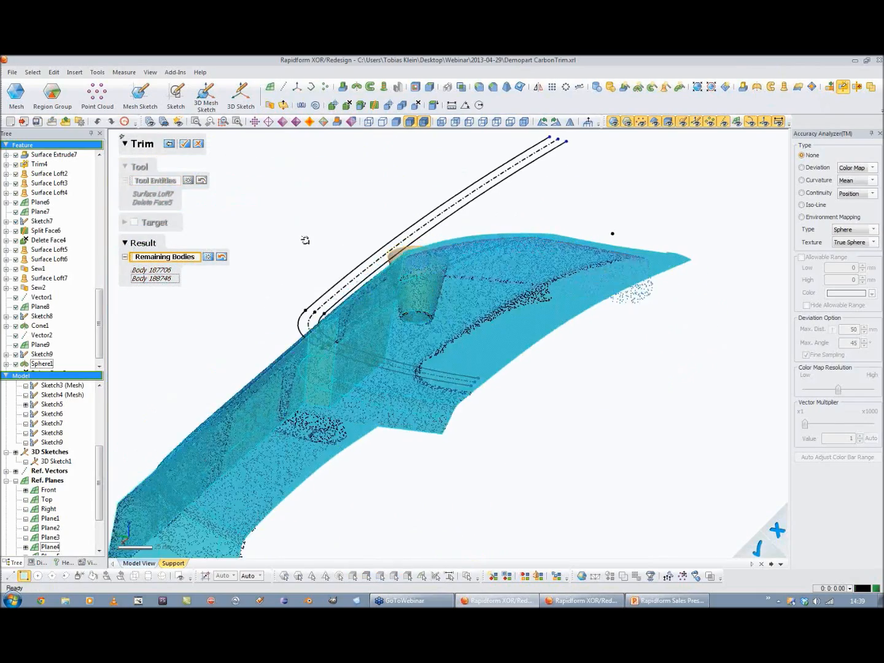
pyautogui.moveTo(306, 240); pyautogui.dragTo(332, 256, button='right')
pyautogui.click(185, 143)
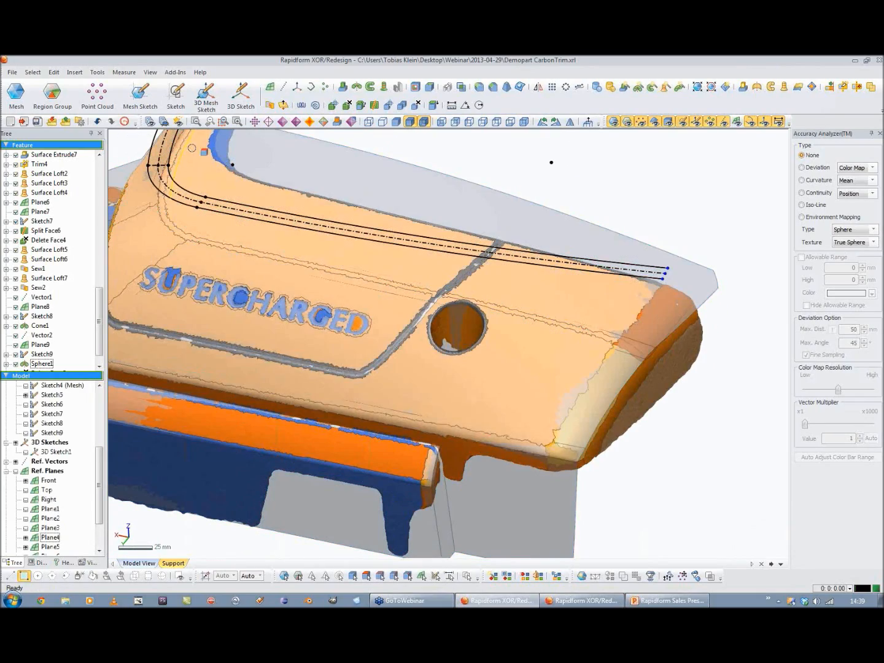
# Step: Hide the scan mesh, turn off body transparency, and examine the trimmed shell's recess, corner loft and blend faces from several sides
pyautogui.click(614, 123)
pyautogui.click(424, 122)
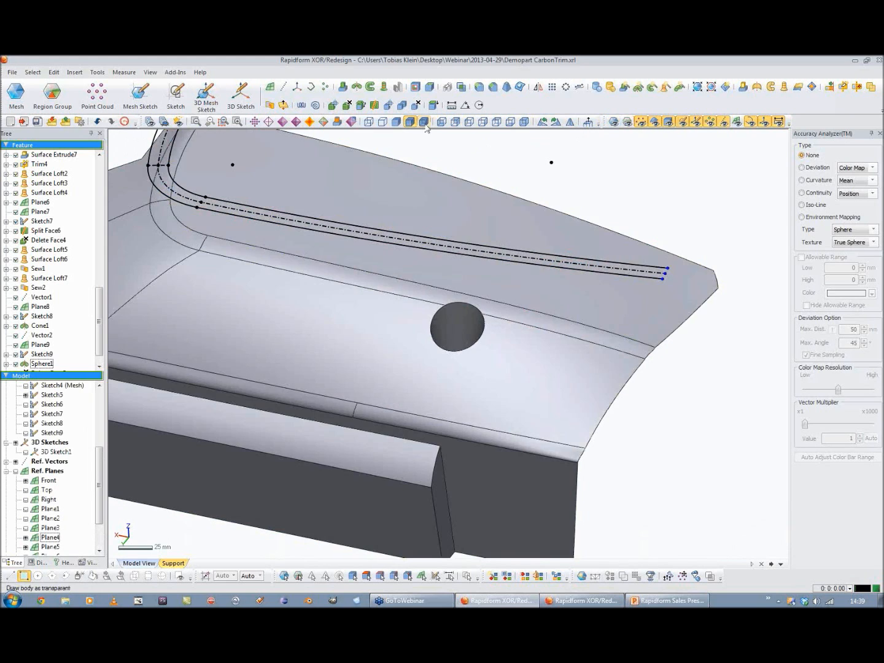
pyautogui.moveTo(240, 337)
pyautogui.mouseDown(button='right')
pyautogui.moveTo(442, 480)
pyautogui.moveTo(398, 414)
pyautogui.moveTo(414, 377)
pyautogui.moveTo(381, 442)
pyautogui.moveTo(394, 398)
pyautogui.moveTo(543, 421)
pyautogui.mouseUp(button='right')
pyautogui.scroll(-5, 398, 414)
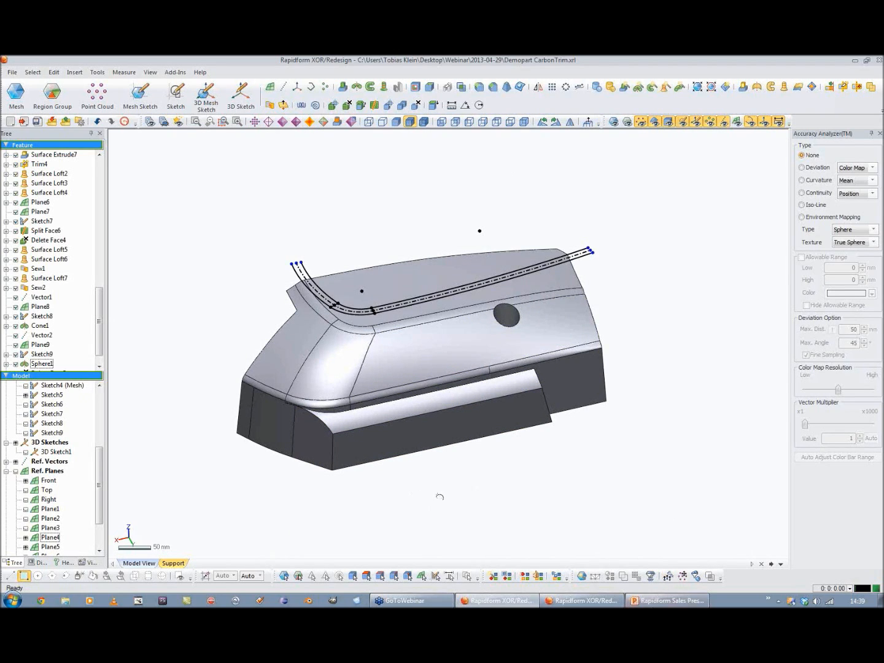
pyautogui.moveTo(518, 497)
pyautogui.mouseDown(button='right')
pyautogui.moveTo(523, 467)
pyautogui.moveTo(515, 476)
pyautogui.mouseUp(button='right')
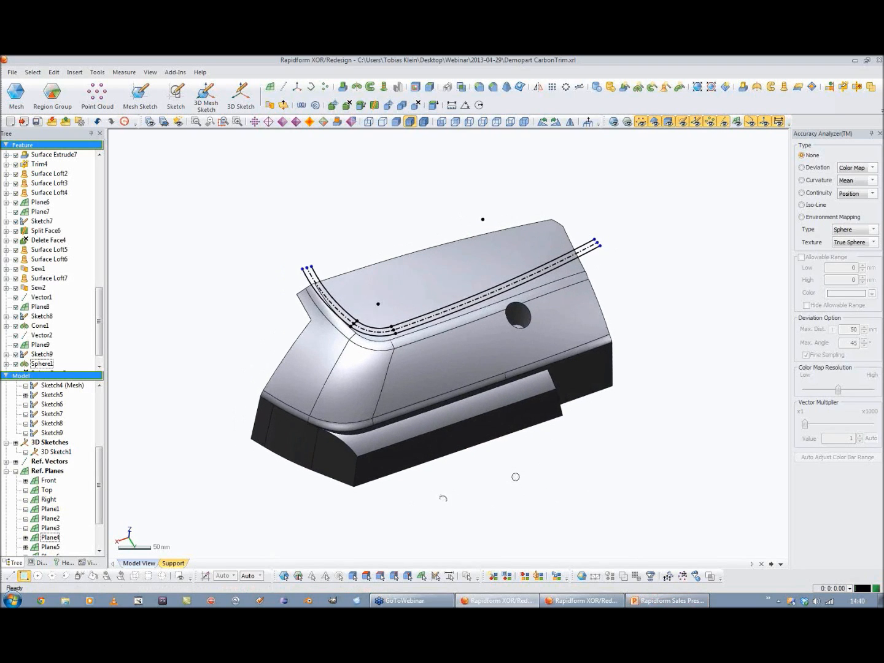
pyautogui.click(434, 331)
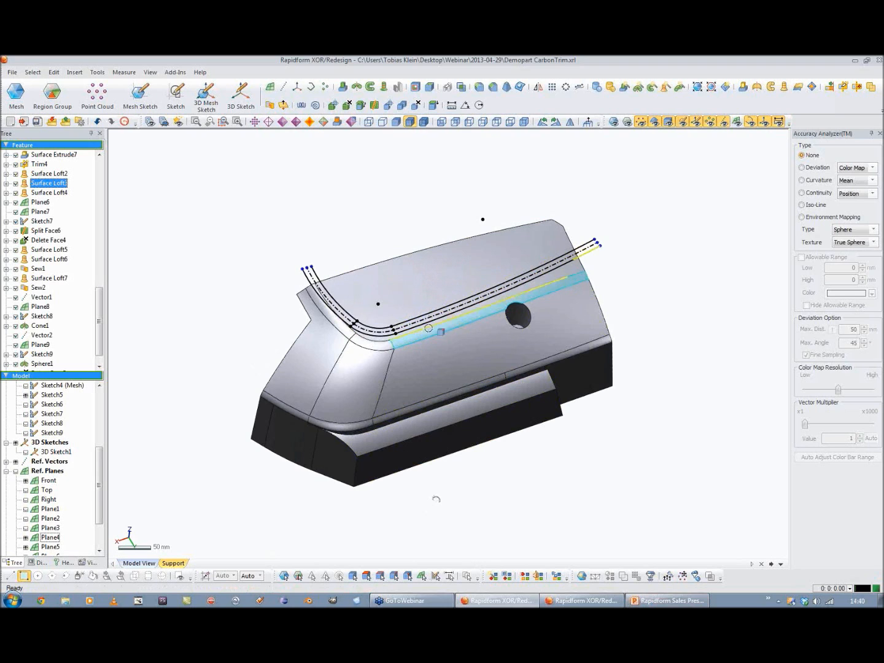
pyautogui.click(424, 302)
pyautogui.click(410, 359)
pyautogui.click(361, 363)
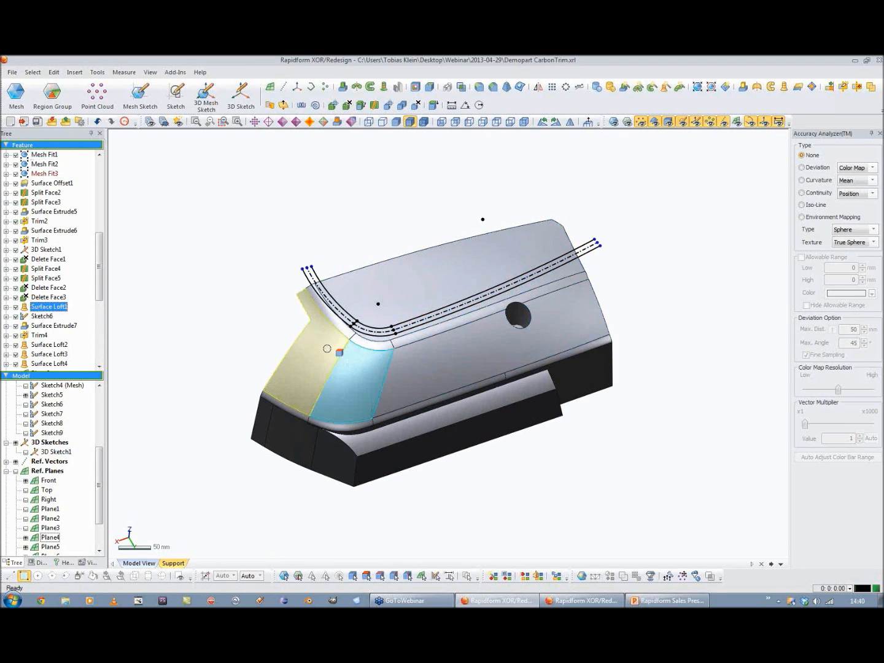
pyautogui.click(325, 350)
pyautogui.click(425, 335)
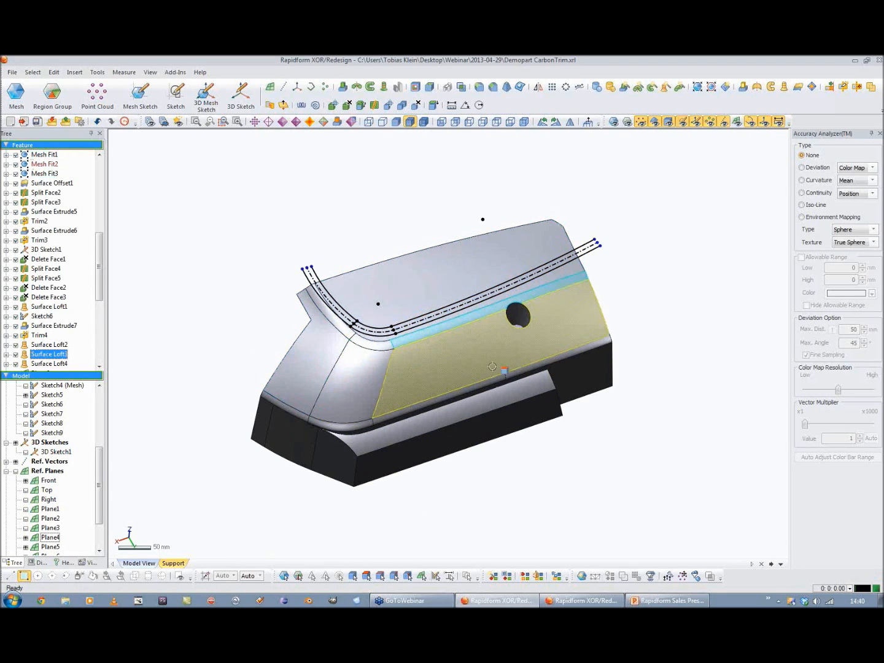
pyautogui.moveTo(503, 369); pyautogui.dragTo(496, 308, button='right')
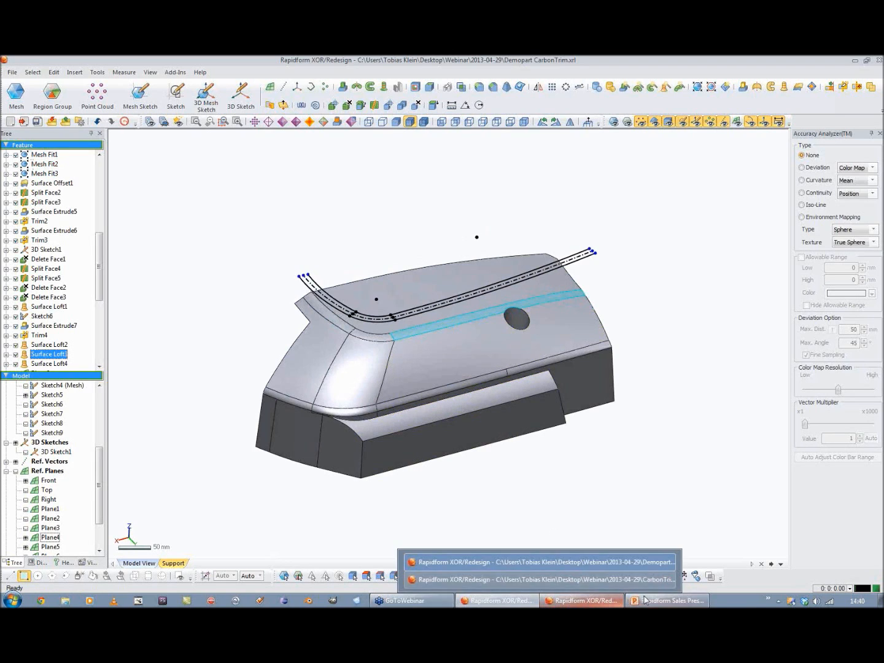
# Step: Switch to the CarbonTrim1.xrl window to view the finished model, and switch to the presentation's closing slide in PowerPoint
pyautogui.moveTo(651, 604)
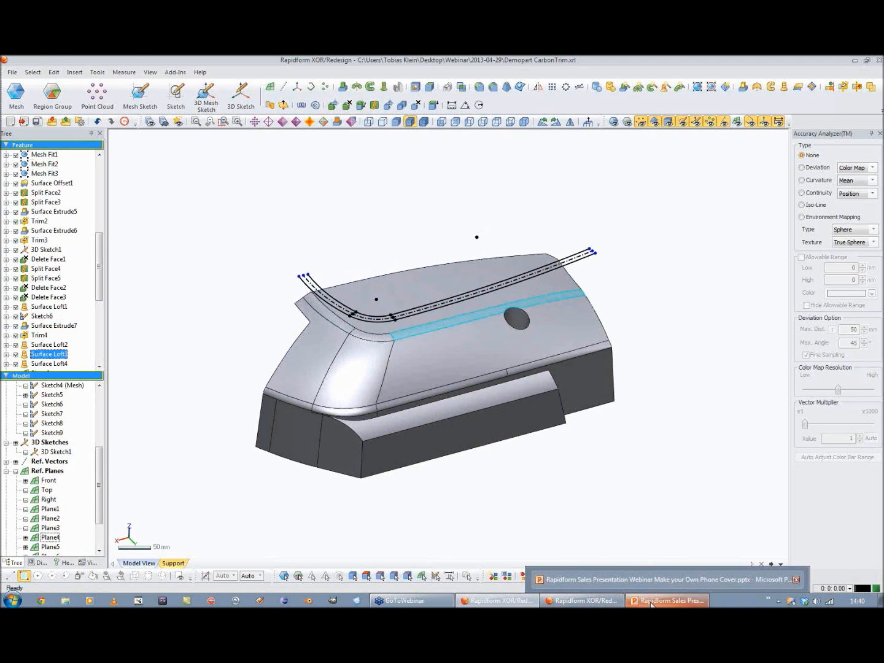
pyautogui.click(579, 517)
pyautogui.click(569, 603)
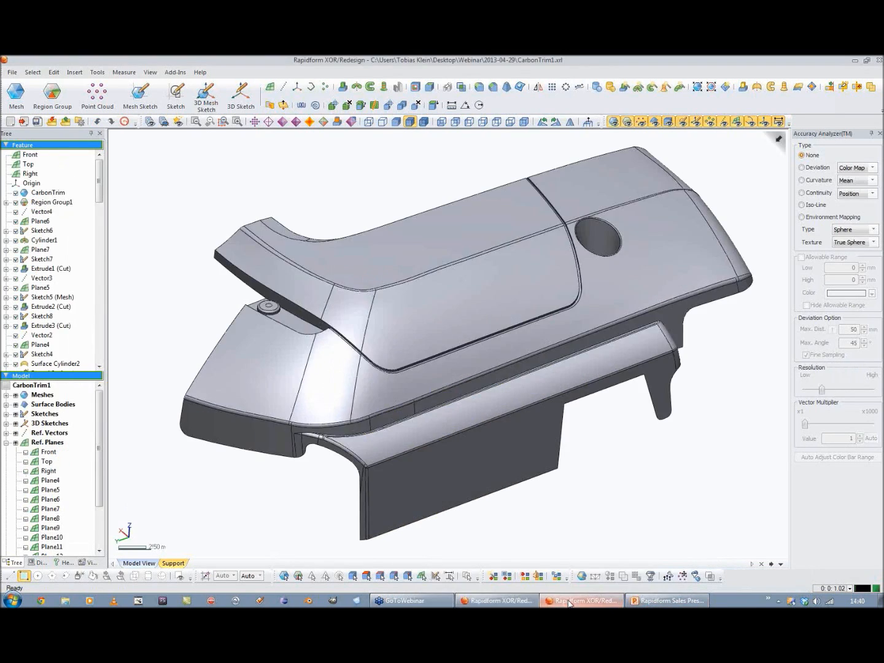
pyautogui.click(668, 601)
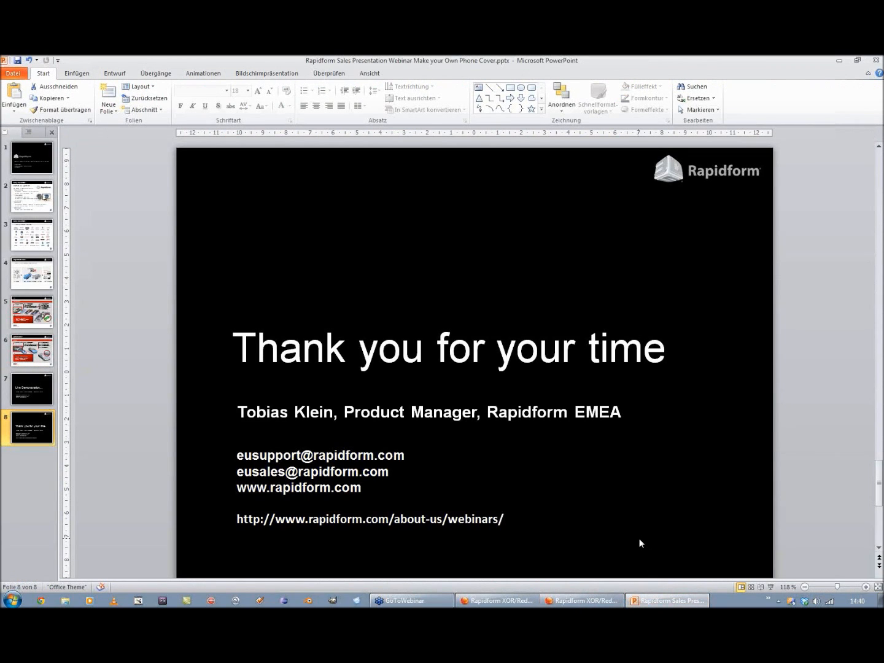
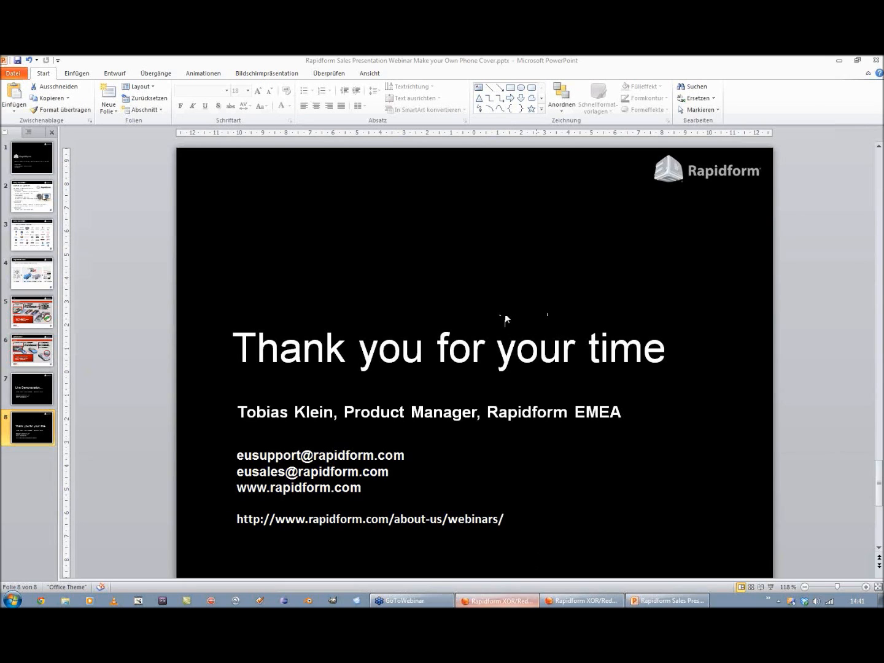
# Step: Switch back to the Demopart CarbonTrim model in Rapidform XOR and roll the feature history back to before Surface Offset1
pyautogui.click(497, 600)
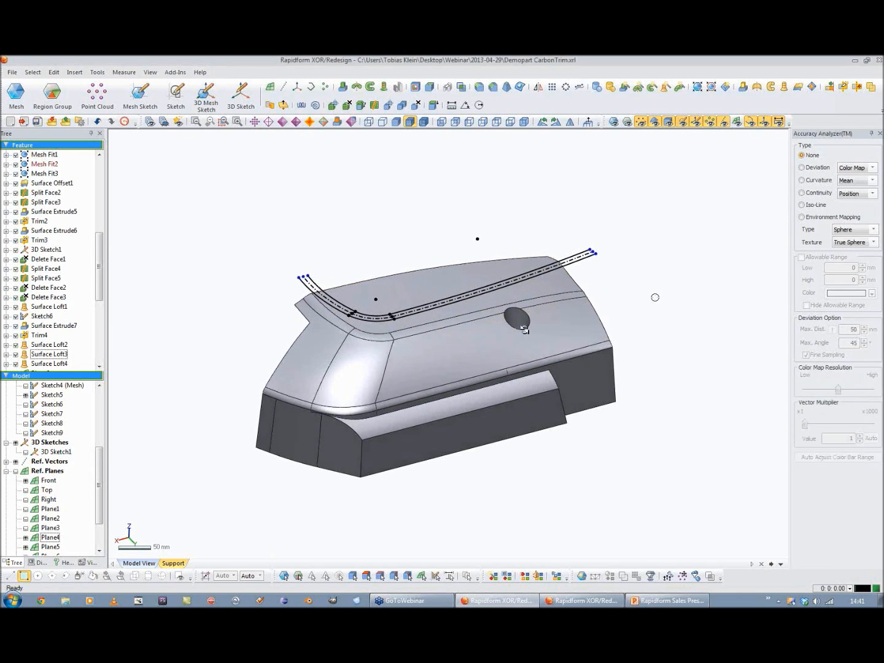
pyautogui.moveTo(404, 348); pyautogui.dragTo(393, 290, button='right')
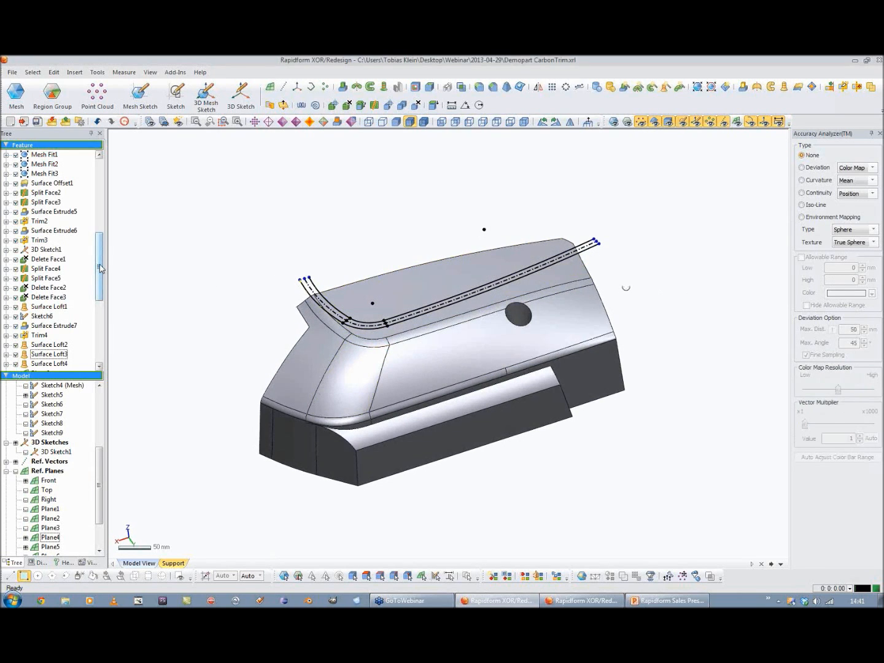
pyautogui.scroll(4, 100, 268)
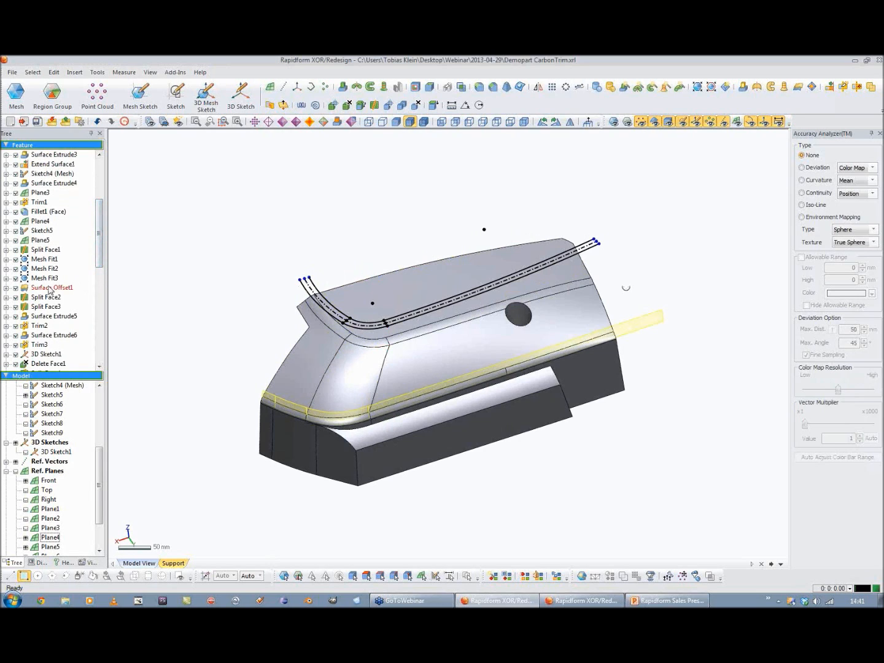
pyautogui.rightClick(49, 287)
pyautogui.click(79, 333)
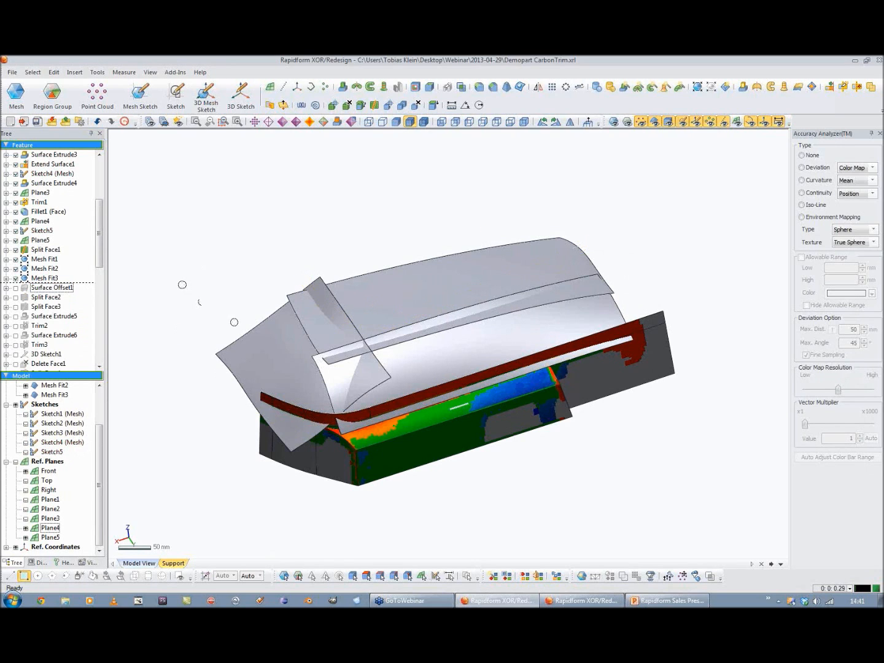
pyautogui.moveTo(450, 342); pyautogui.dragTo(445, 352, button='right')
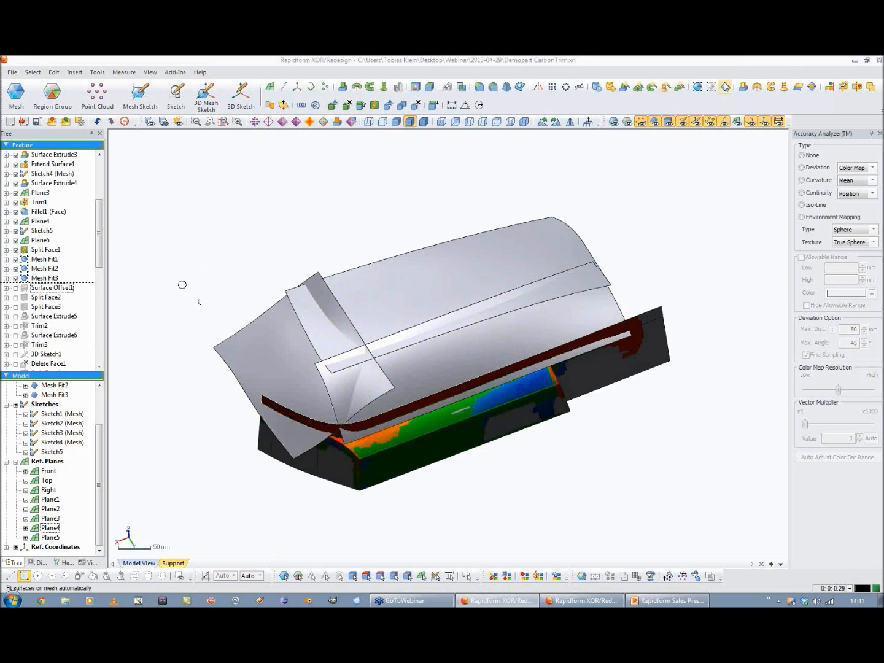
# Step: Trim Mesh Fit1, Mesh Fit2 and Mesh Fit3 against one another without a separate target, keeping the main end, upper and side pieces
pyautogui.click(842, 87)
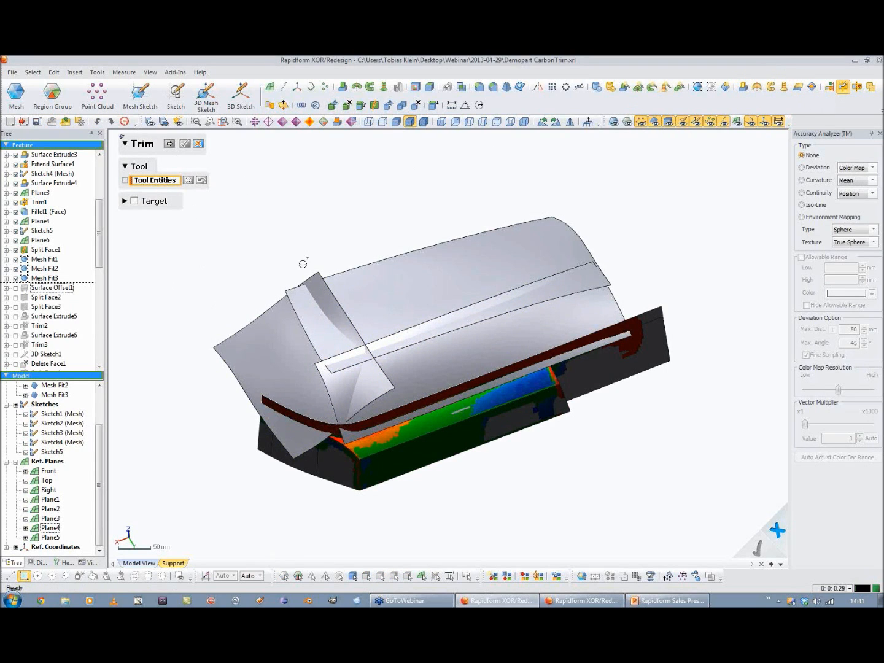
pyautogui.click(263, 361)
pyautogui.click(383, 313)
pyautogui.click(410, 370)
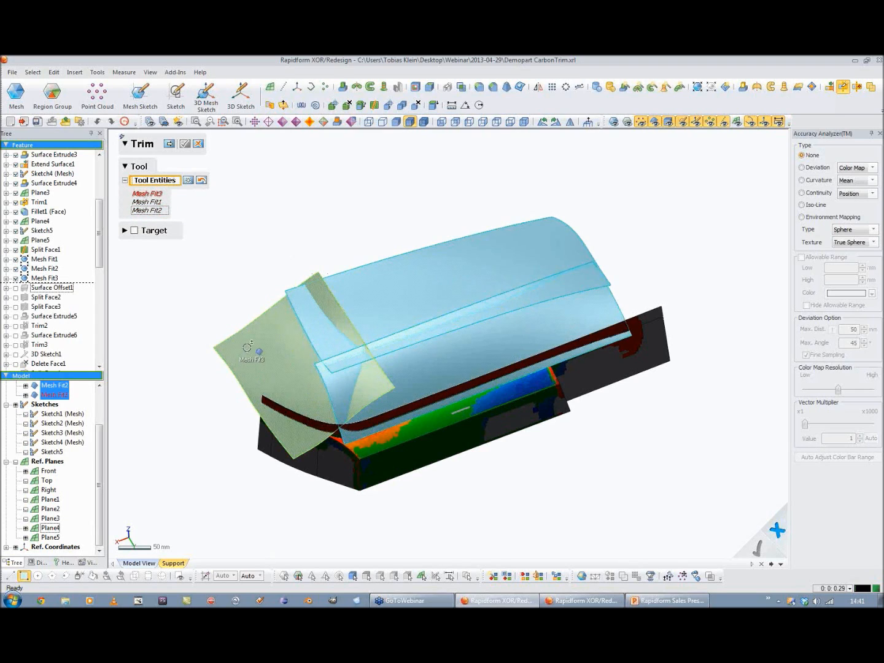
pyautogui.moveTo(339, 370); pyautogui.dragTo(381, 315, button='right')
pyautogui.scroll(4, 340, 361)
pyautogui.moveTo(288, 366); pyautogui.dragTo(389, 203, button='right')
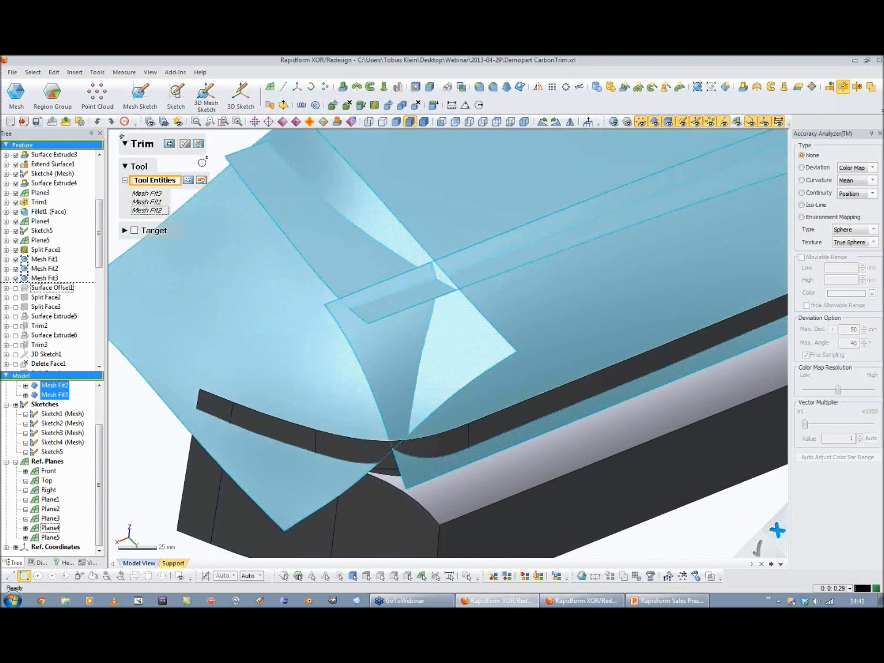
pyautogui.click(171, 146)
pyautogui.click(278, 293)
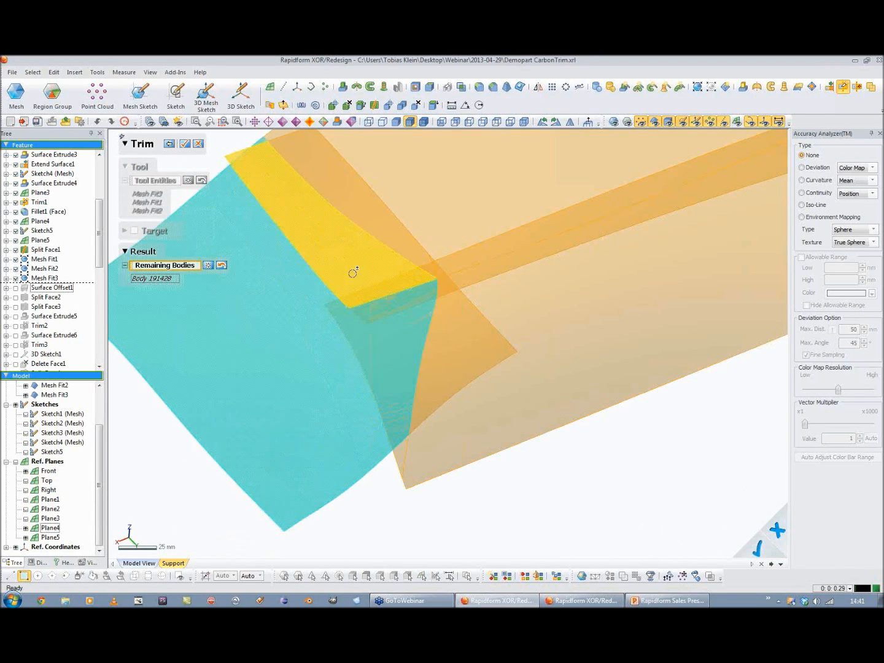
pyautogui.click(460, 232)
pyautogui.click(533, 328)
pyautogui.click(184, 143)
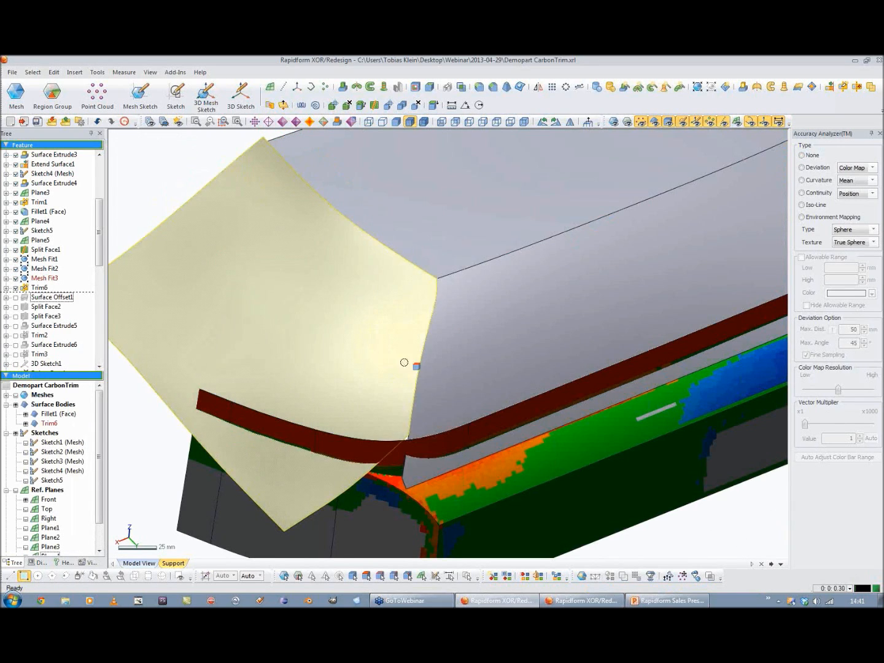
# Step: Examine the sharp edges and corner where the three trimmed mesh-fit surfaces meet, from above and below
pyautogui.moveTo(438, 329); pyautogui.dragTo(358, 306, button='right')
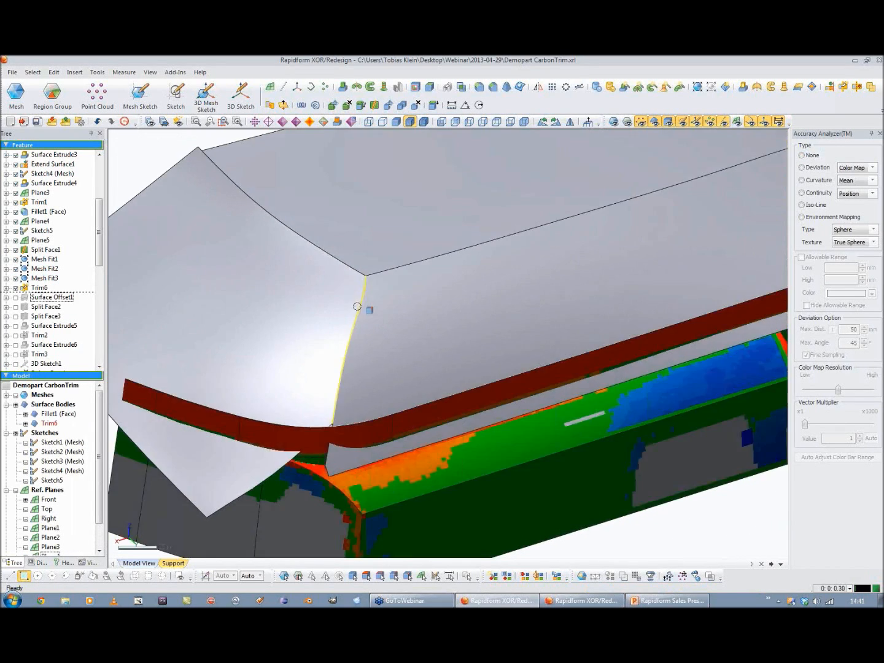
pyautogui.scroll(-3, 470, 337)
pyautogui.moveTo(468, 317); pyautogui.dragTo(369, 523, button='right')
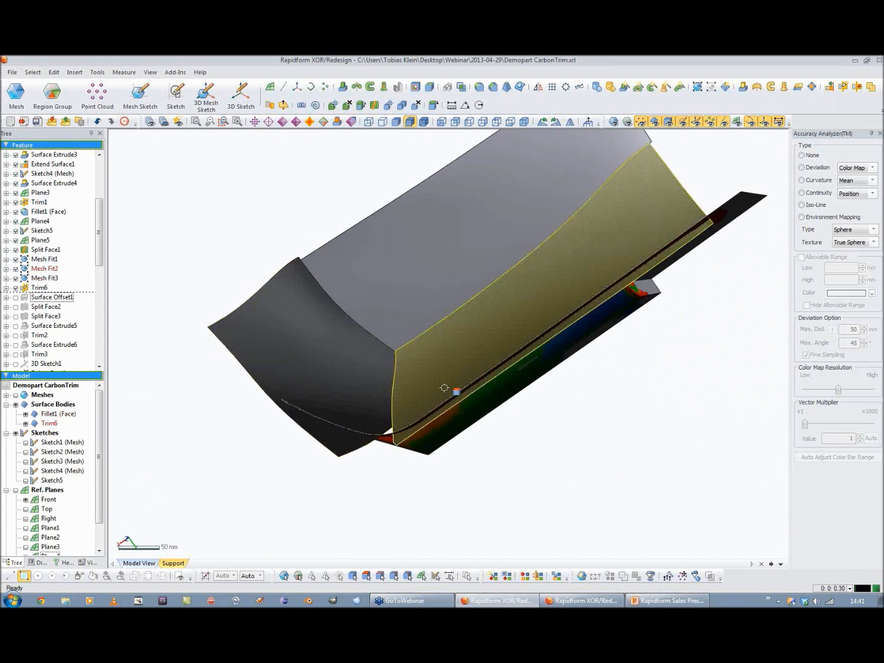
pyautogui.moveTo(428, 405); pyautogui.dragTo(465, 309, button='right')
pyautogui.moveTo(391, 409); pyautogui.dragTo(543, 224, button='right')
pyautogui.moveTo(568, 162); pyautogui.dragTo(345, 339, button='right')
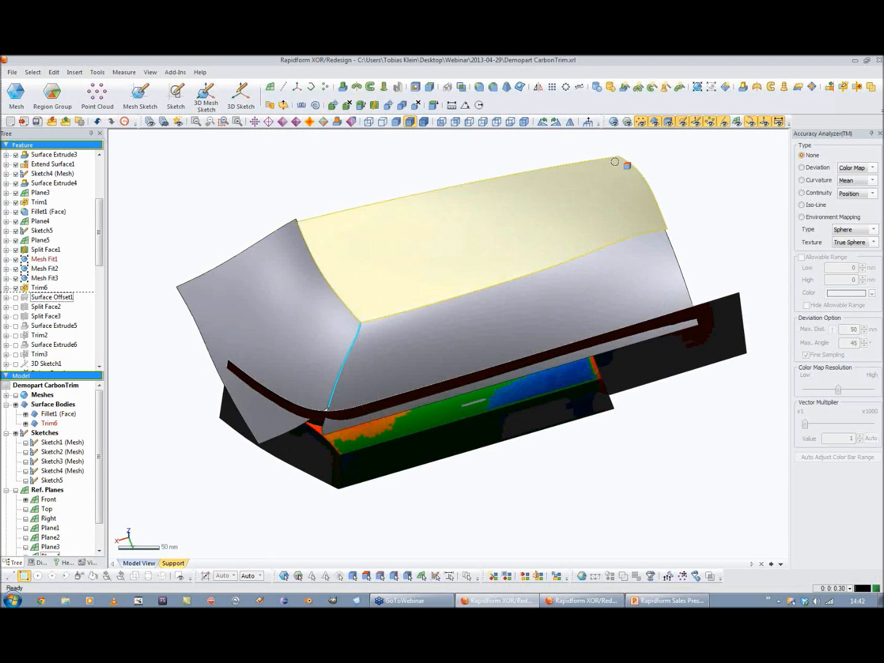
pyautogui.moveTo(500, 401); pyautogui.dragTo(546, 362, button='right')
# Step: Display the trimmed surfaces as transparent over the scan mesh around the corner
pyautogui.click(423, 124)
pyautogui.moveTo(368, 240); pyautogui.dragTo(355, 321, button='right')
pyautogui.scroll(5, 354, 321)
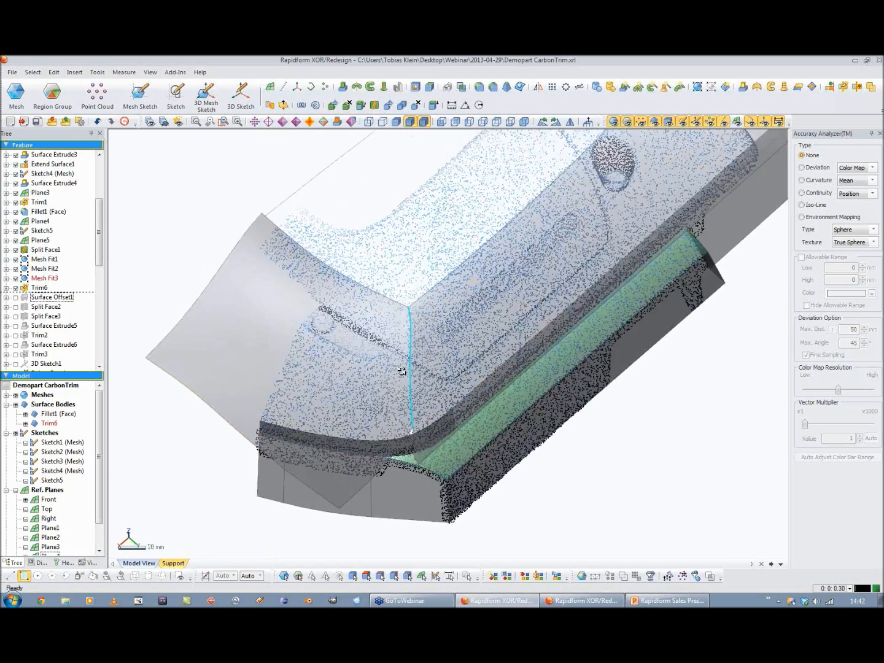
# Step: Hide the Fillet1 (Face) body and, in a new 3D sketch, draw a two-point spline down the end surface beside the corner edge
pyautogui.click(239, 93)
pyautogui.click(317, 97)
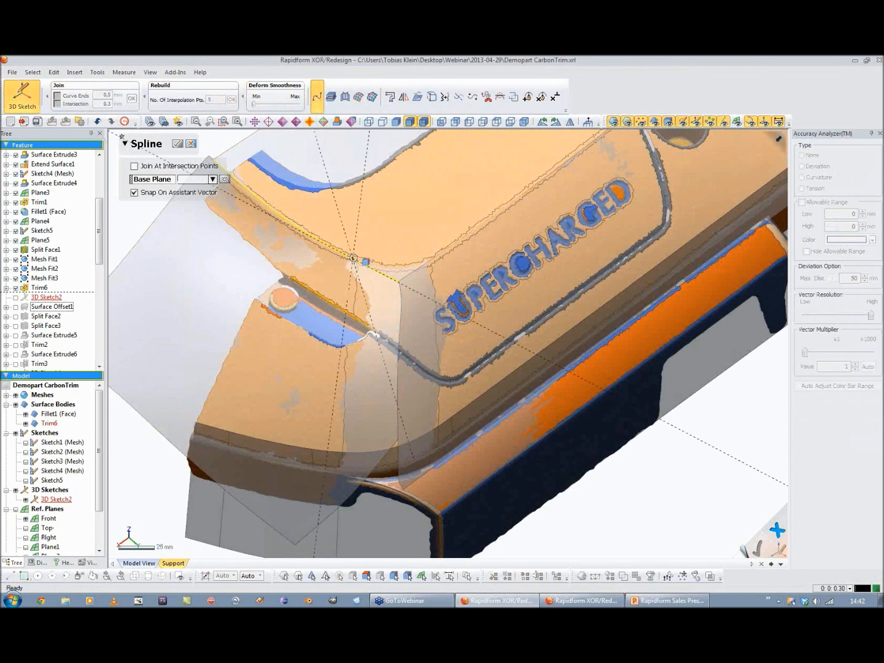
pyautogui.moveTo(350, 261); pyautogui.dragTo(334, 427, button='right')
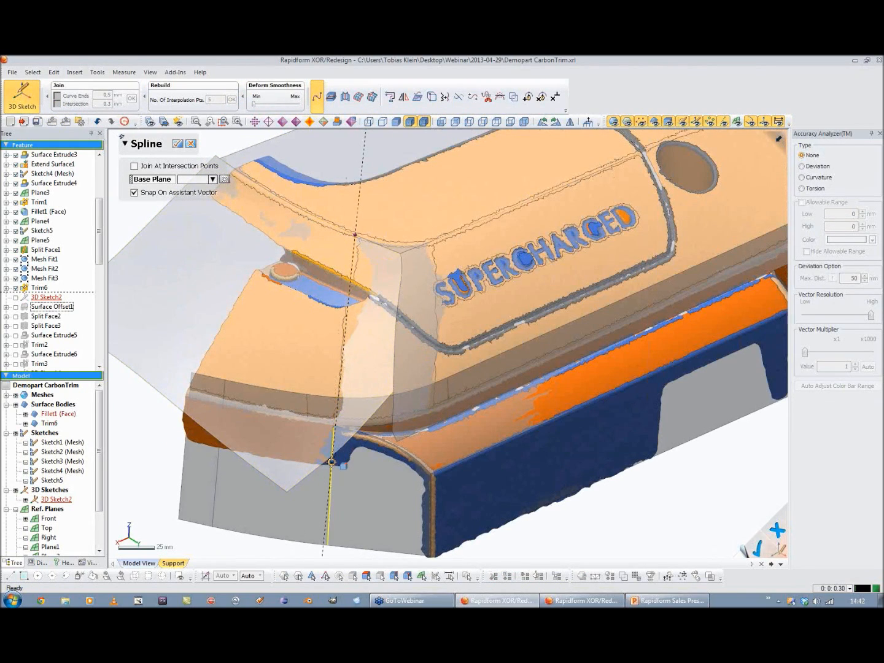
pyautogui.moveTo(400, 293); pyautogui.dragTo(288, 369, button='right')
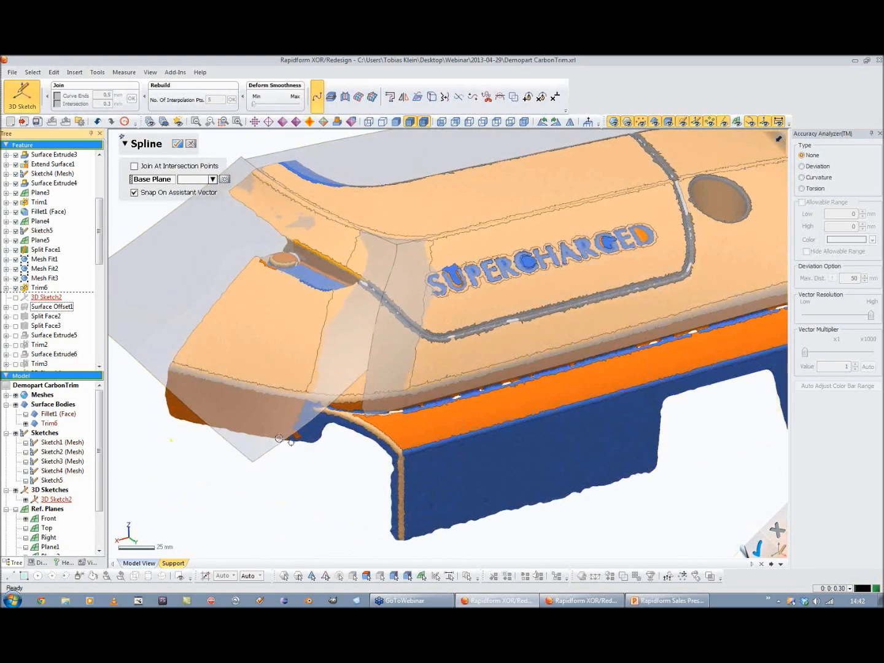
pyautogui.scroll(2, 333, 242)
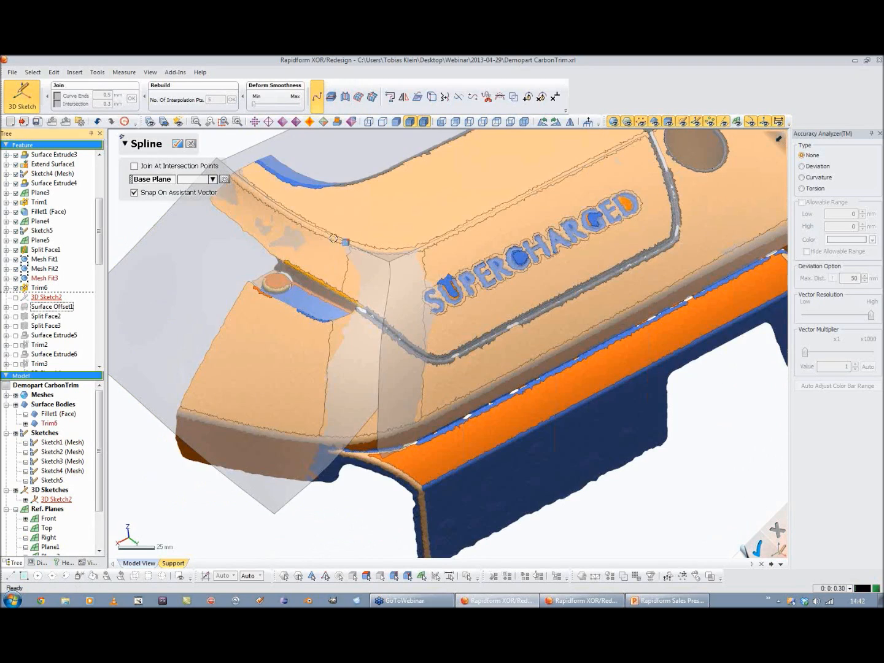
pyautogui.click(343, 241)
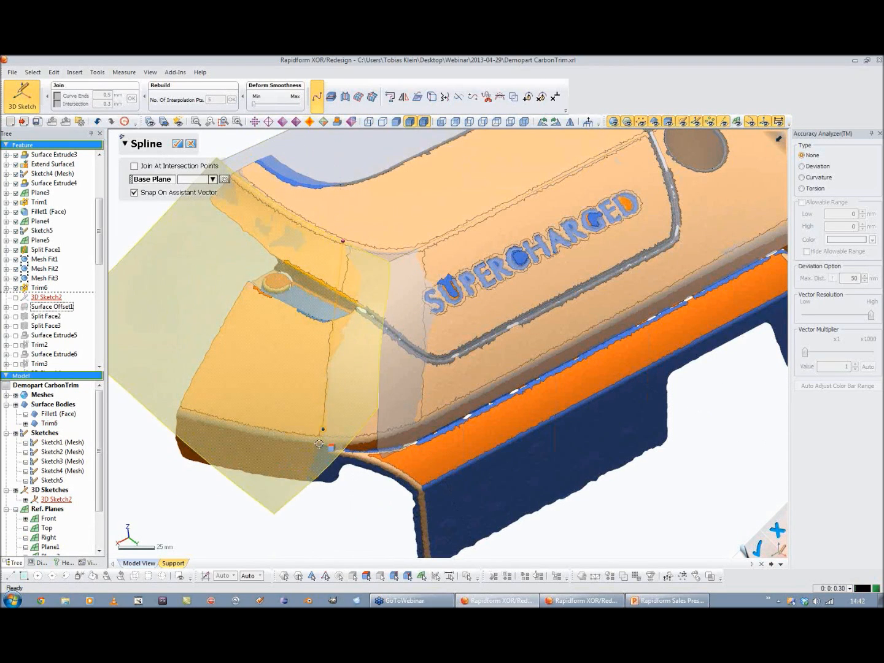
pyautogui.doubleClick(314, 478)
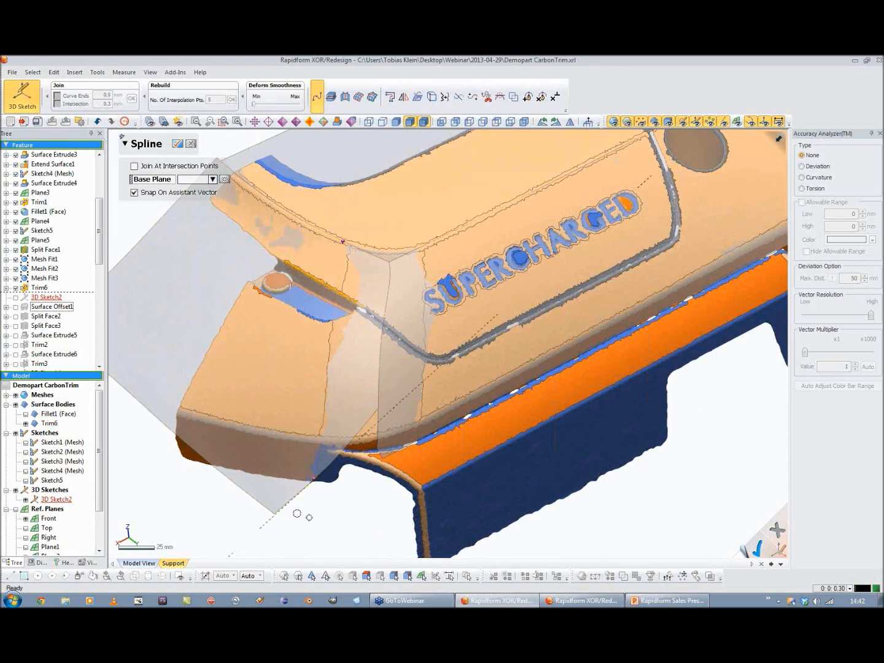
pyautogui.press('Escape')
# Step: Draw a second two-point spline down the side surface on the other side of the corner edge, from its upper to its lower edge
pyautogui.moveTo(406, 374); pyautogui.dragTo(346, 285, button='right')
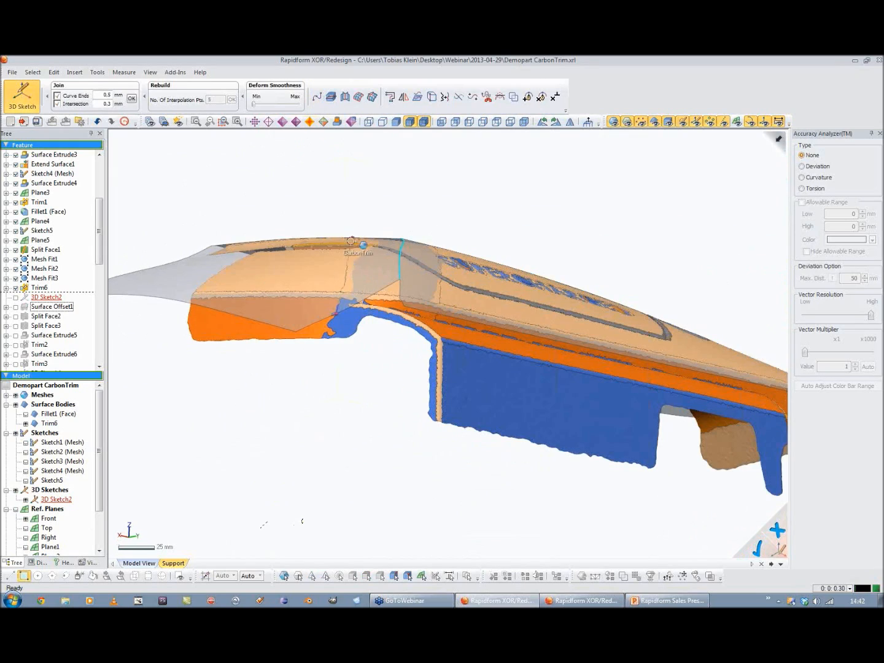
pyautogui.moveTo(372, 262); pyautogui.dragTo(304, 334, button='right')
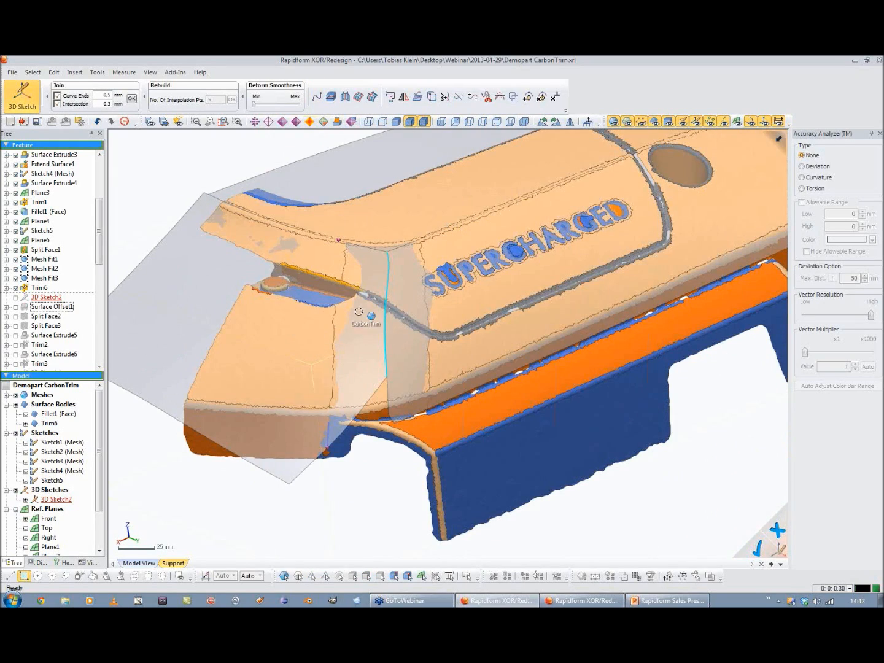
pyautogui.moveTo(368, 310); pyautogui.dragTo(342, 365, button='right')
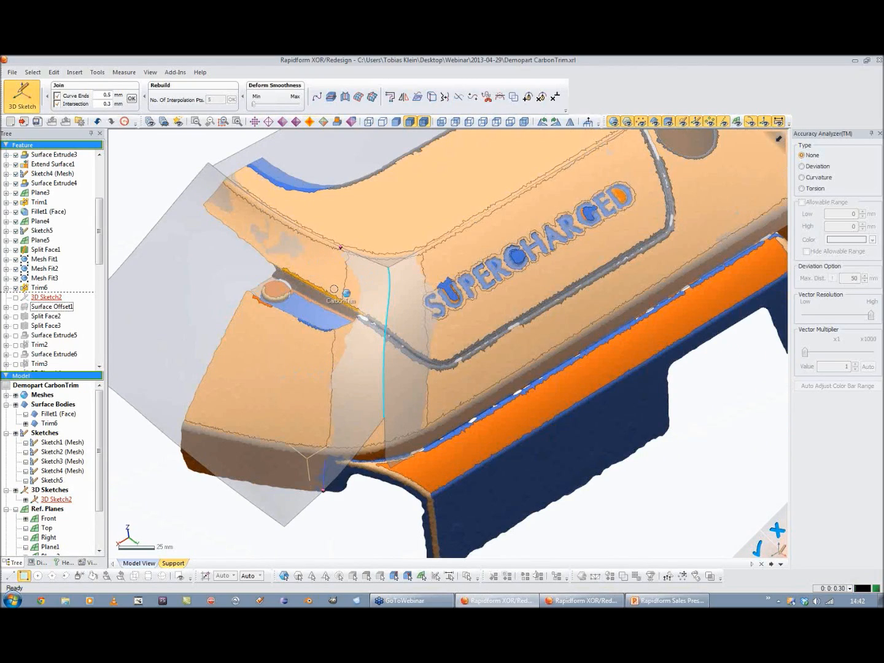
pyautogui.moveTo(416, 406); pyautogui.dragTo(414, 361, button='right')
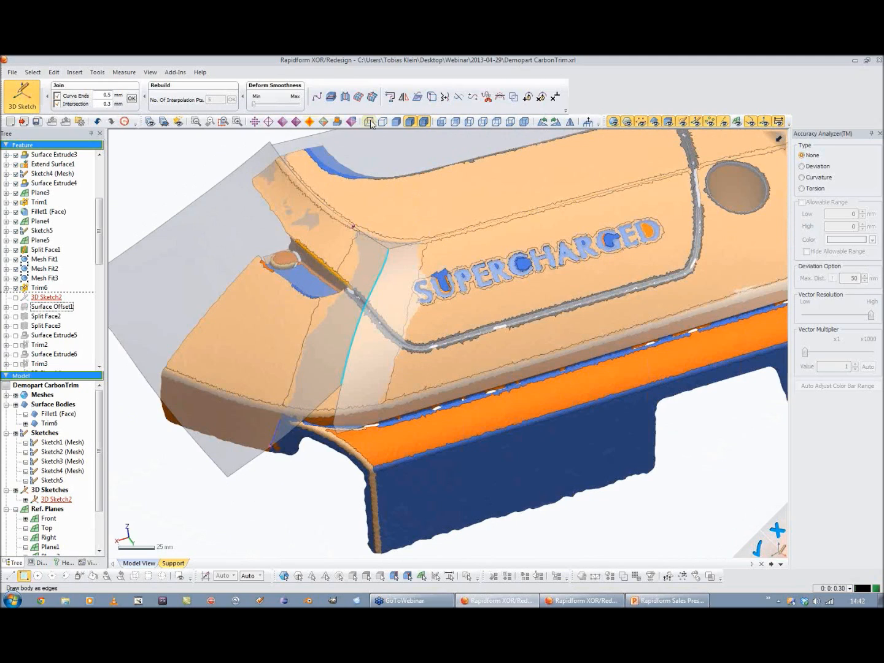
pyautogui.click(318, 97)
pyautogui.moveTo(418, 262); pyautogui.dragTo(434, 269, button='right')
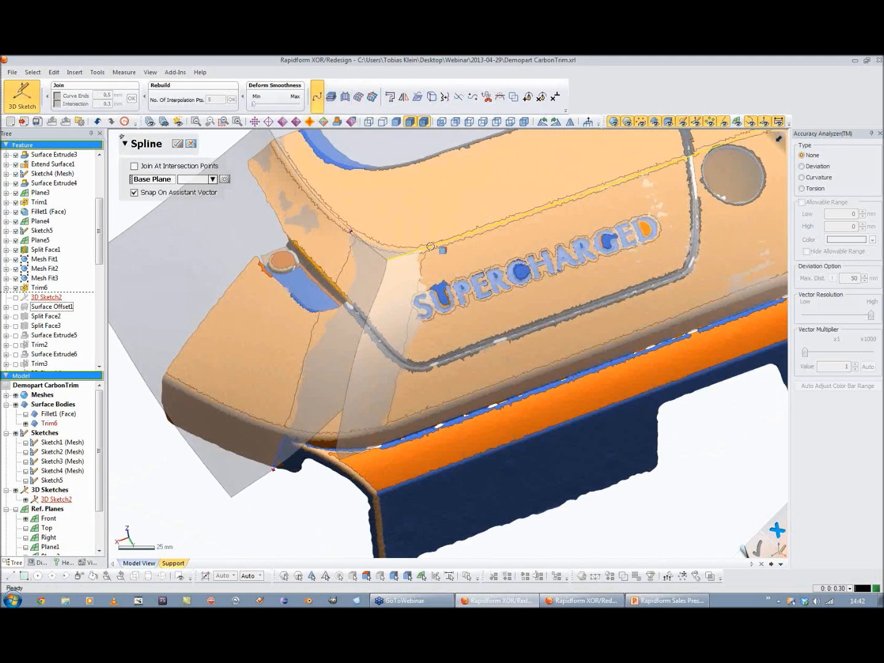
pyautogui.click(428, 246)
pyautogui.moveTo(405, 374); pyautogui.dragTo(442, 264, button='right')
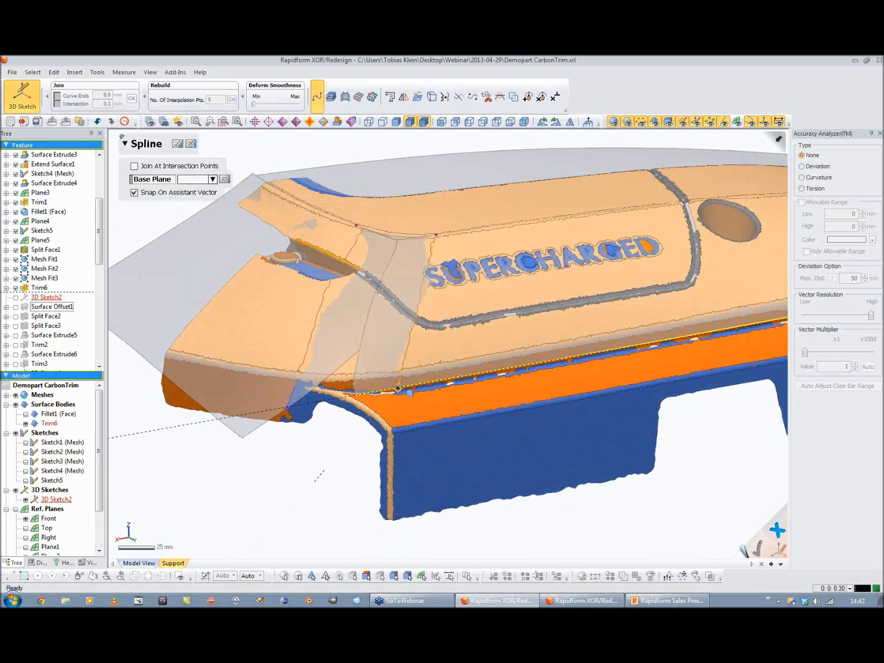
pyautogui.click(399, 389)
pyautogui.click(317, 97)
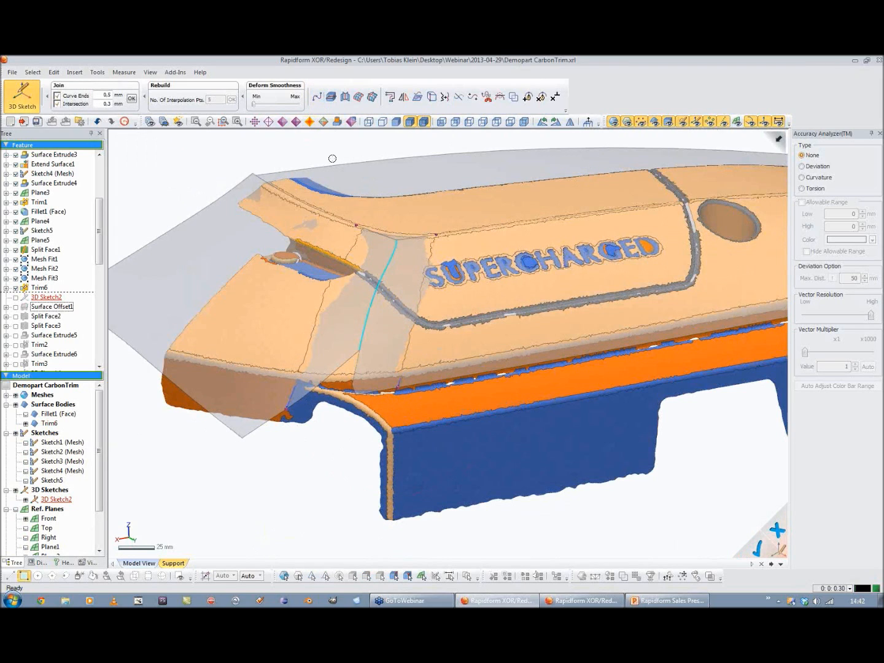
# Step: Hide the scan mesh and rebuild both splines with 5 interpolation points
pyautogui.click(613, 122)
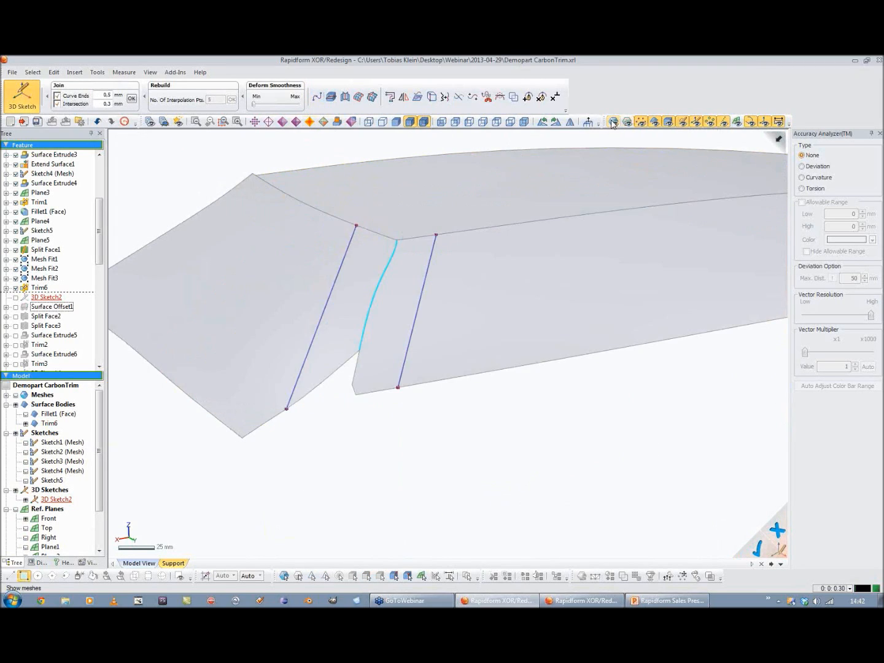
pyautogui.moveTo(295, 292); pyautogui.dragTo(294, 291)
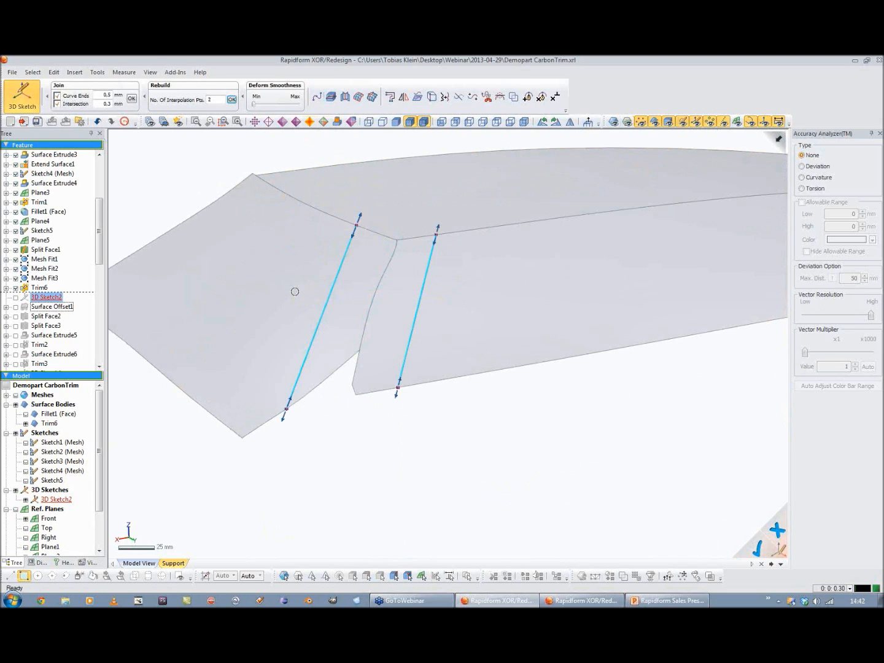
pyautogui.moveTo(361, 288); pyautogui.dragTo(341, 269, button='right')
pyautogui.doubleClick(219, 100)
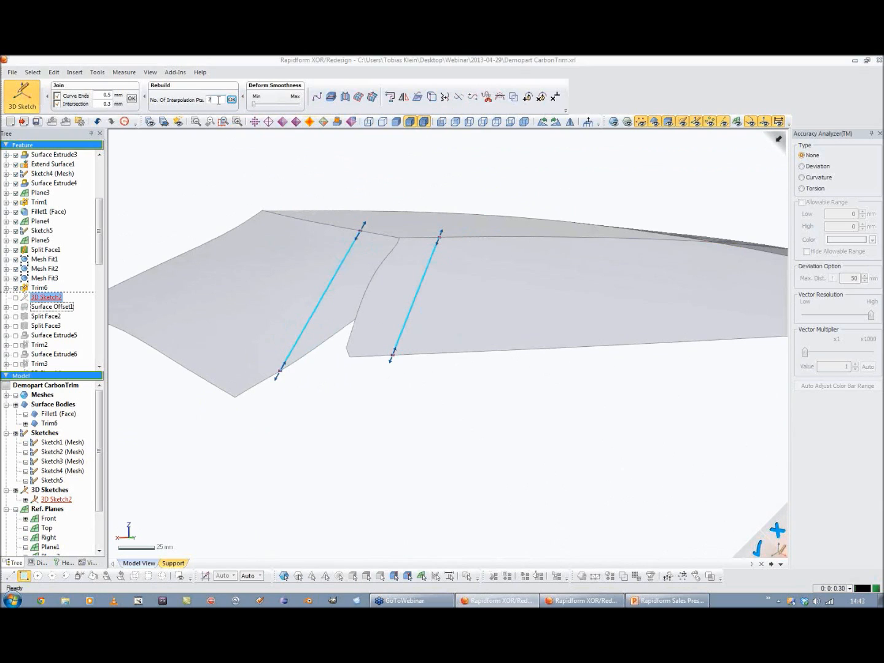
pyautogui.click(231, 100)
# Step: Project both splines onto the Trim6 surface body using the minimum distance method
pyautogui.click(418, 96)
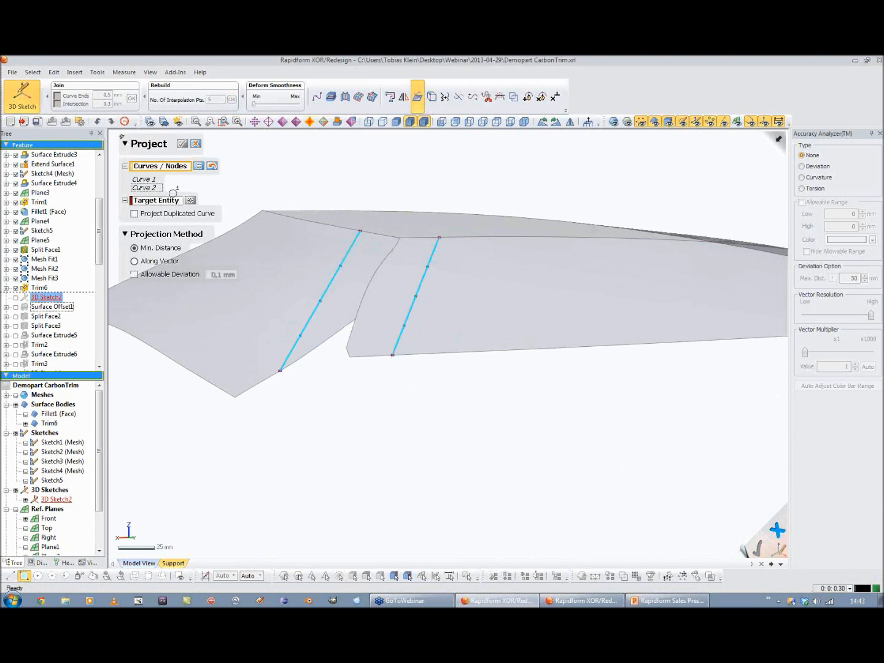
pyautogui.click(191, 201)
pyautogui.moveTo(264, 326); pyautogui.dragTo(505, 378, button='right')
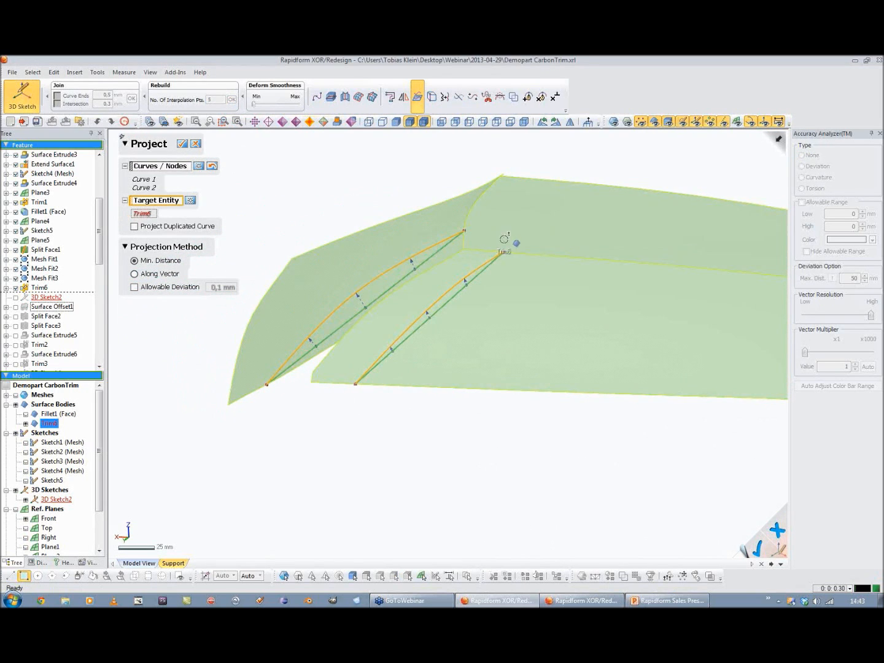
pyautogui.click(182, 144)
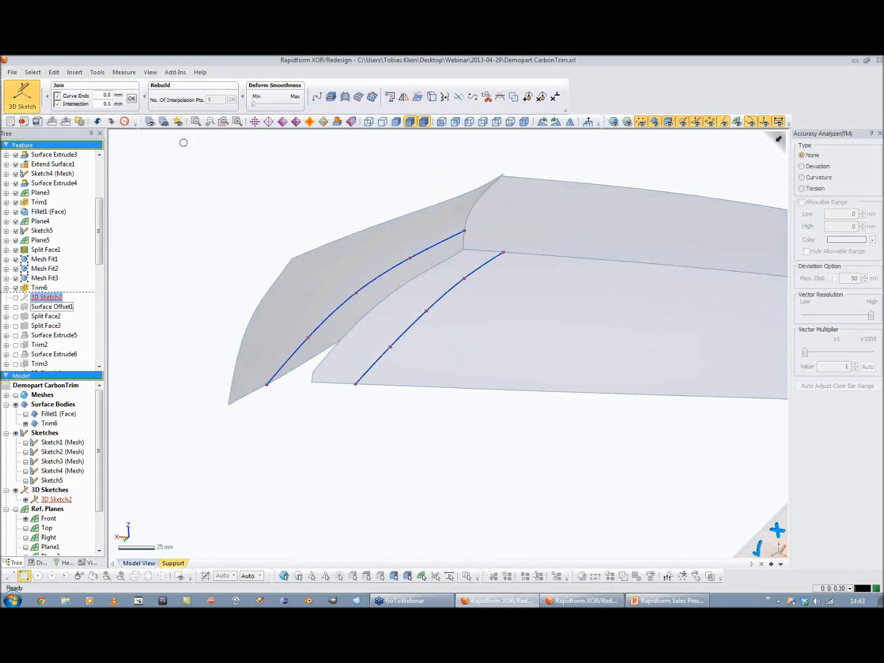
# Step: With the scan mesh shown, draw a spline across the upper surface joining the upper ends of the two projected curves
pyautogui.moveTo(368, 345); pyautogui.dragTo(402, 374, button='right')
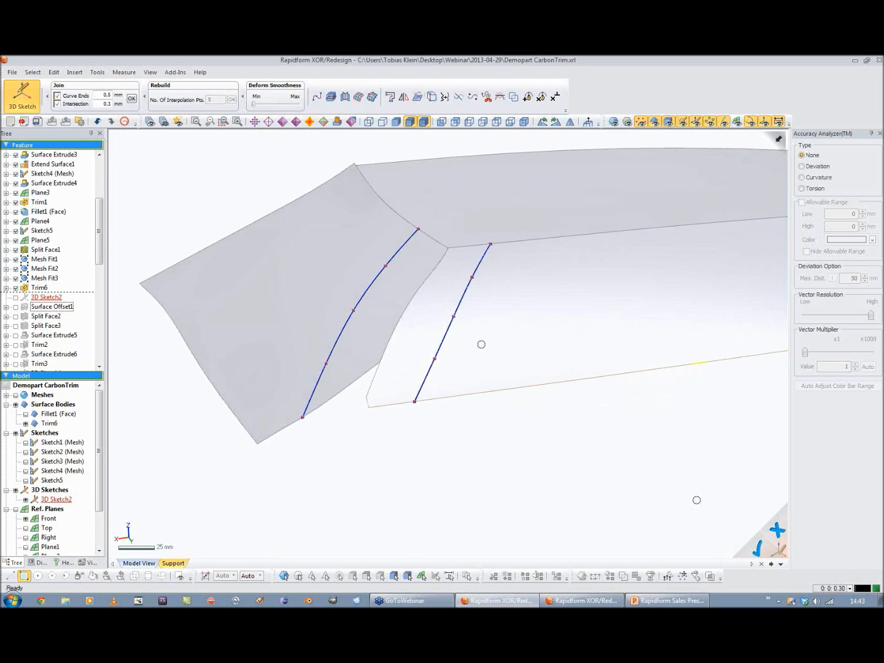
pyautogui.moveTo(482, 345); pyautogui.dragTo(464, 436, button='right')
pyautogui.keyDown('ctrl'); pyautogui.moveTo(412, 240); pyautogui.dragTo(576, 274, button='right'); pyautogui.keyUp('ctrl')
pyautogui.scroll(5, 444, 320)
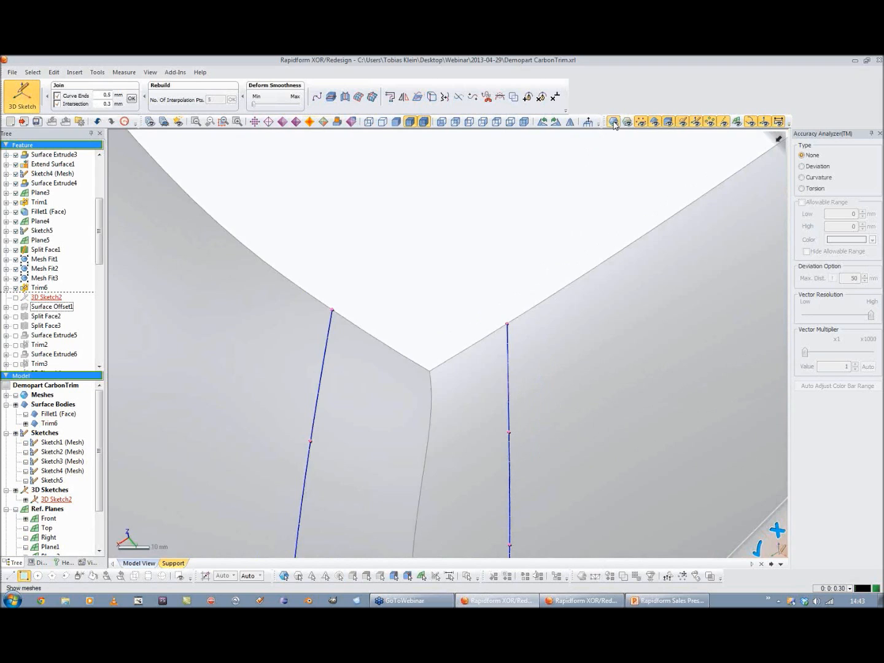
pyautogui.click(614, 123)
pyautogui.click(316, 96)
pyautogui.click(333, 306)
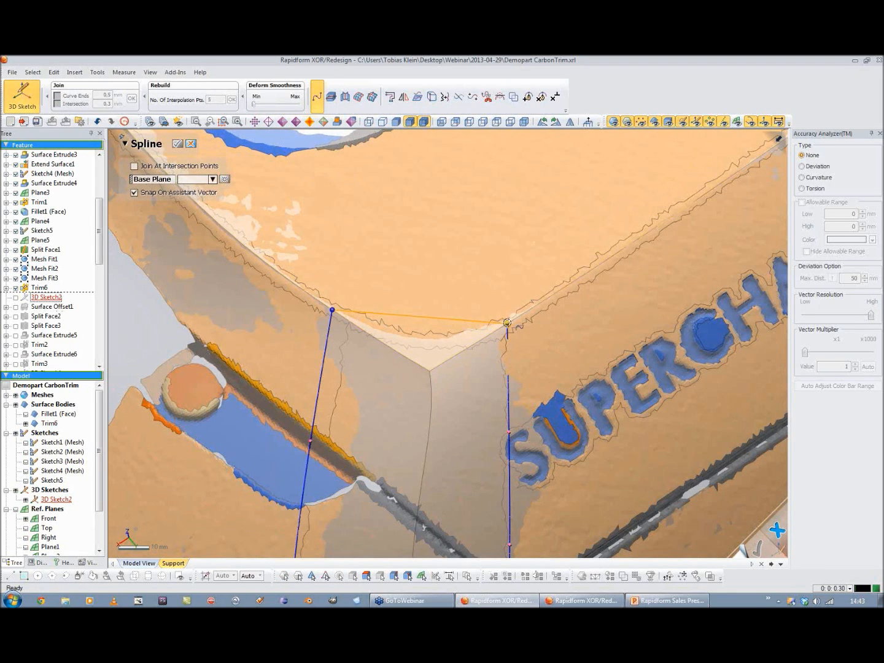
pyautogui.click(507, 323)
pyautogui.press('Escape')
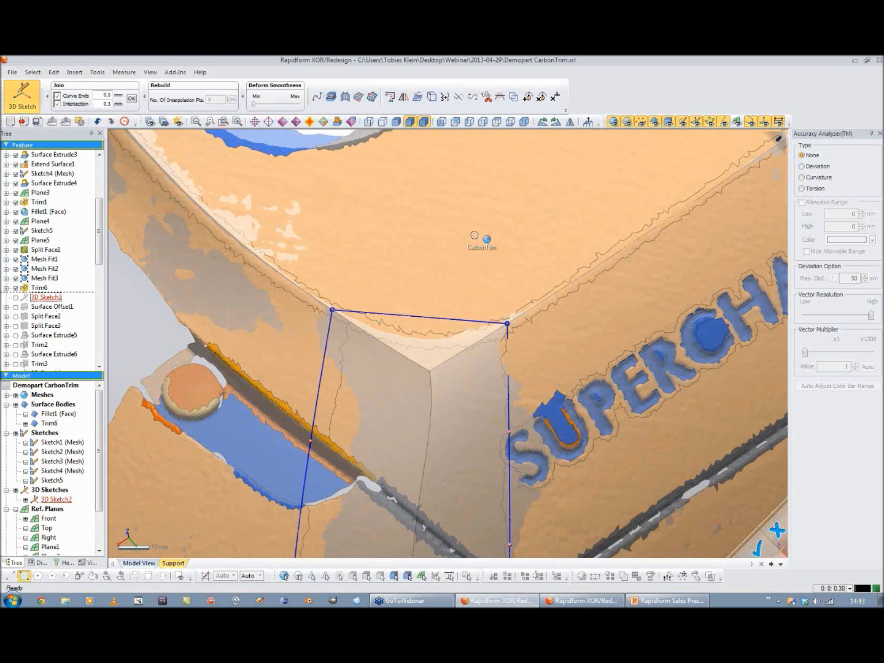
# Step: Hide the mesh and match the connecting spline tangent to the upper edge of the side surface
pyautogui.moveTo(475, 236); pyautogui.dragTo(470, 172, button='right')
pyautogui.click(615, 124)
pyautogui.moveTo(399, 248); pyautogui.dragTo(387, 276, button='right')
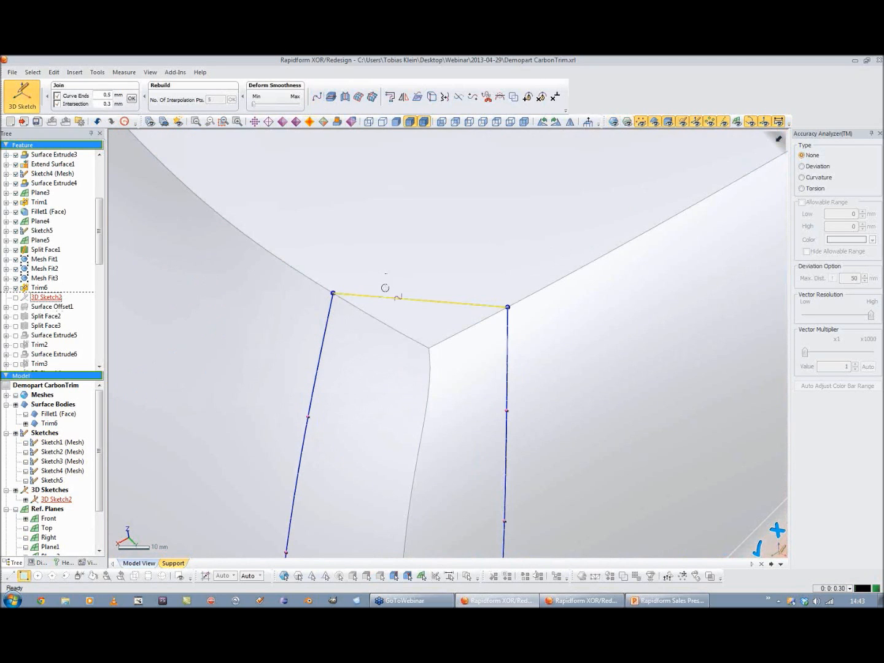
pyautogui.click(449, 302)
pyautogui.click(534, 294)
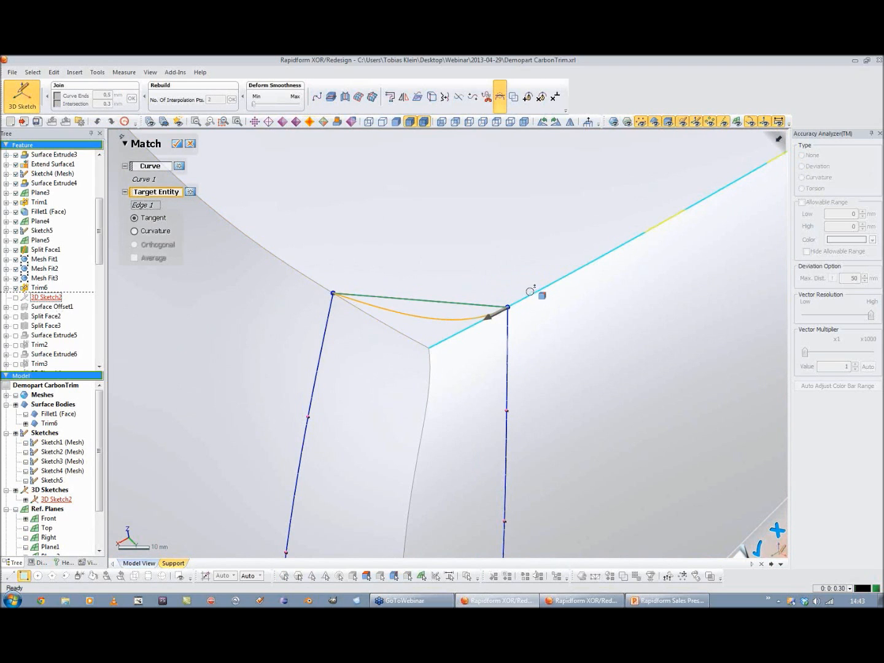
pyautogui.click(175, 145)
# Step: Match the connecting spline to the end surface's upper edge, match it again to the side surface's upper edge, and finish the 3D sketch
pyautogui.click(395, 312)
pyautogui.click(287, 257)
pyautogui.click(177, 144)
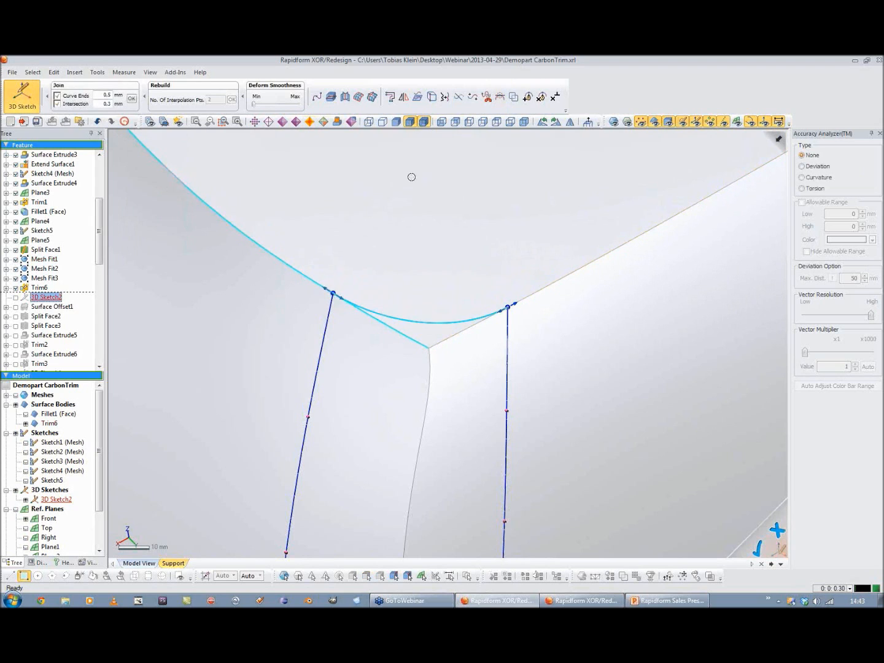
pyautogui.click(406, 318)
pyautogui.click(531, 293)
pyautogui.click(177, 144)
pyautogui.moveTo(425, 311); pyautogui.dragTo(403, 230, button='right')
pyautogui.scroll(-5, 445, 243)
pyautogui.moveTo(472, 383); pyautogui.dragTo(458, 343, button='right')
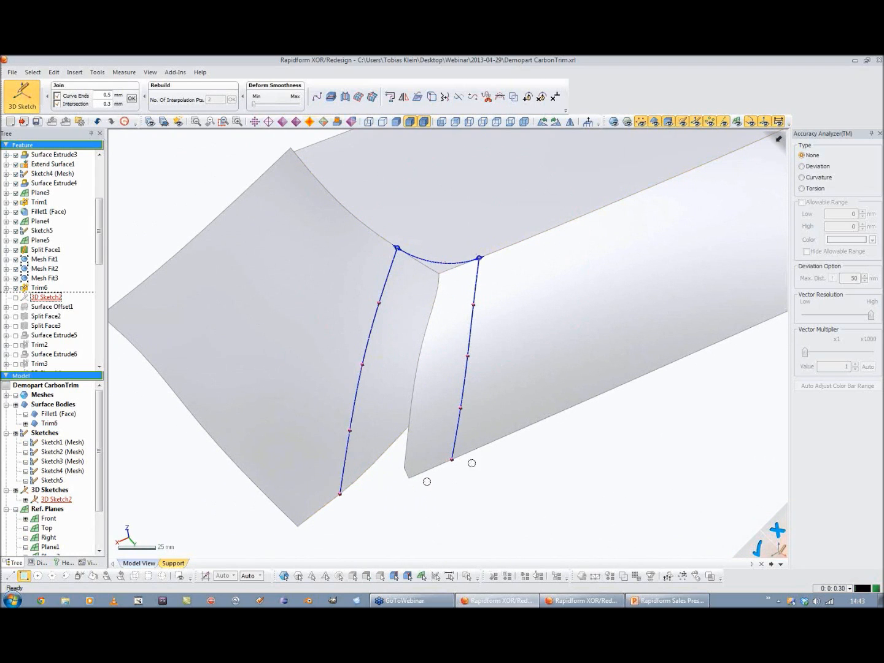
pyautogui.click(750, 546)
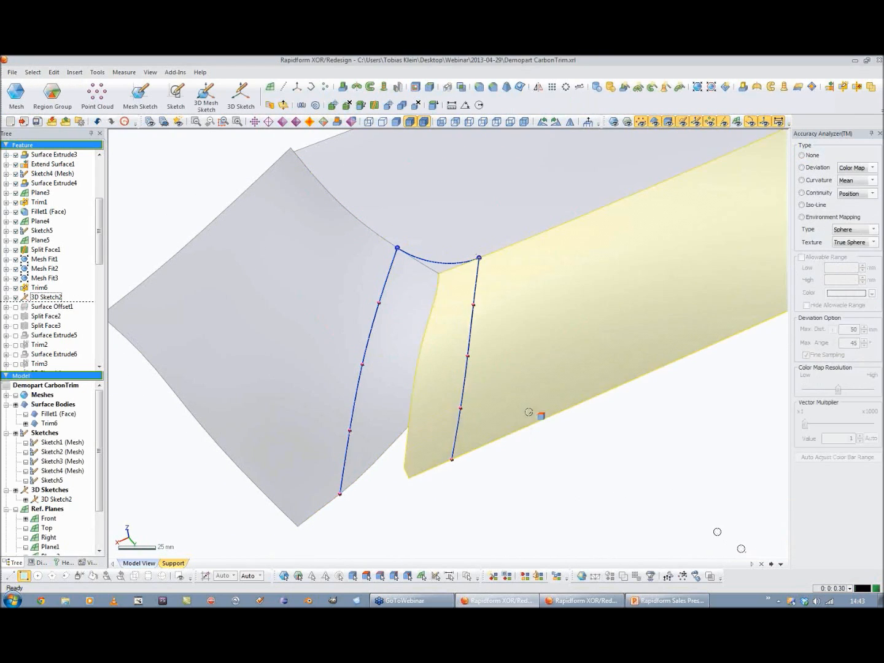
# Step: Split the end, upper and side faces of Trim6 by projecting the 3D sketch chain in both directions
pyautogui.click(374, 105)
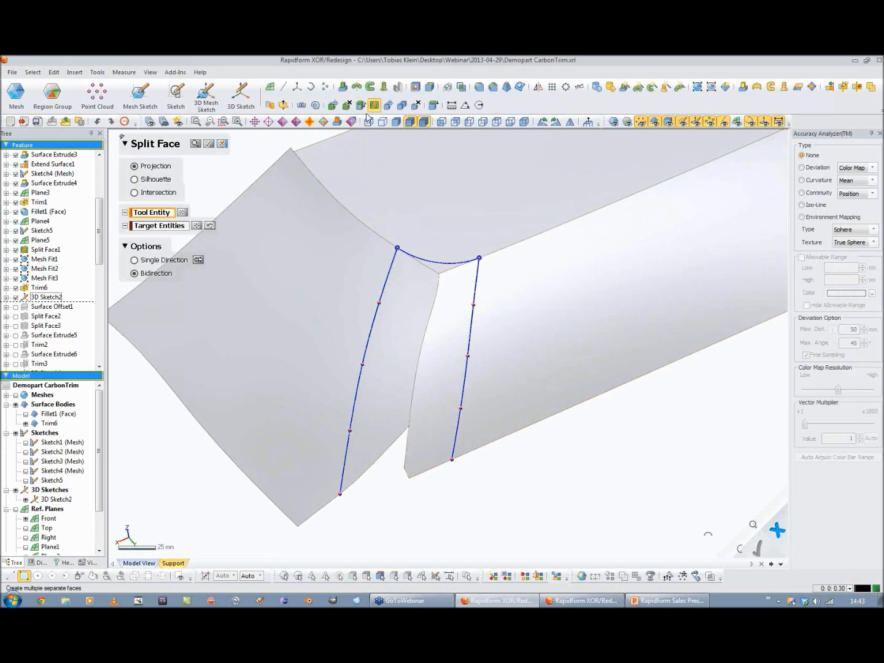
pyautogui.click(442, 262)
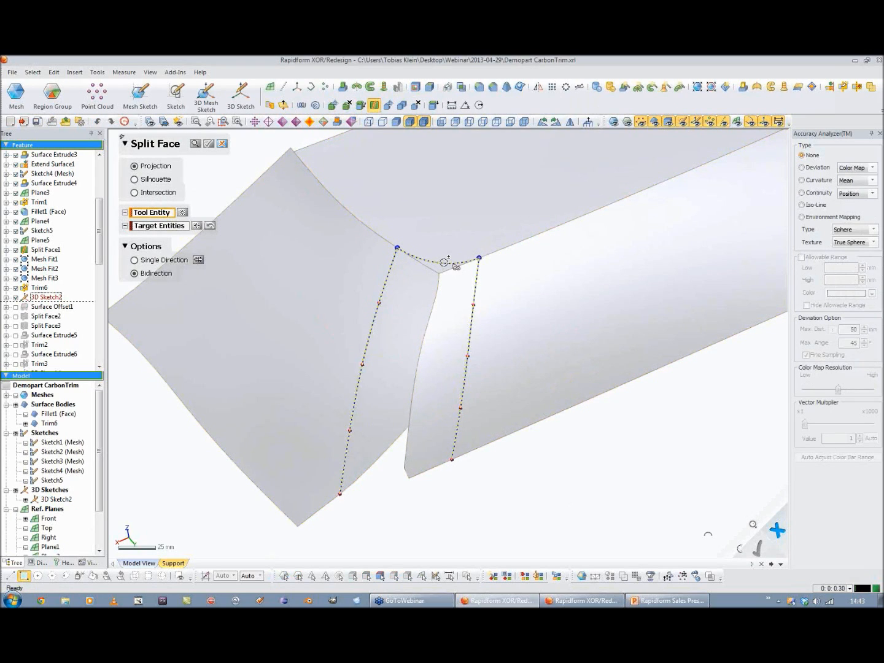
pyautogui.click(277, 233)
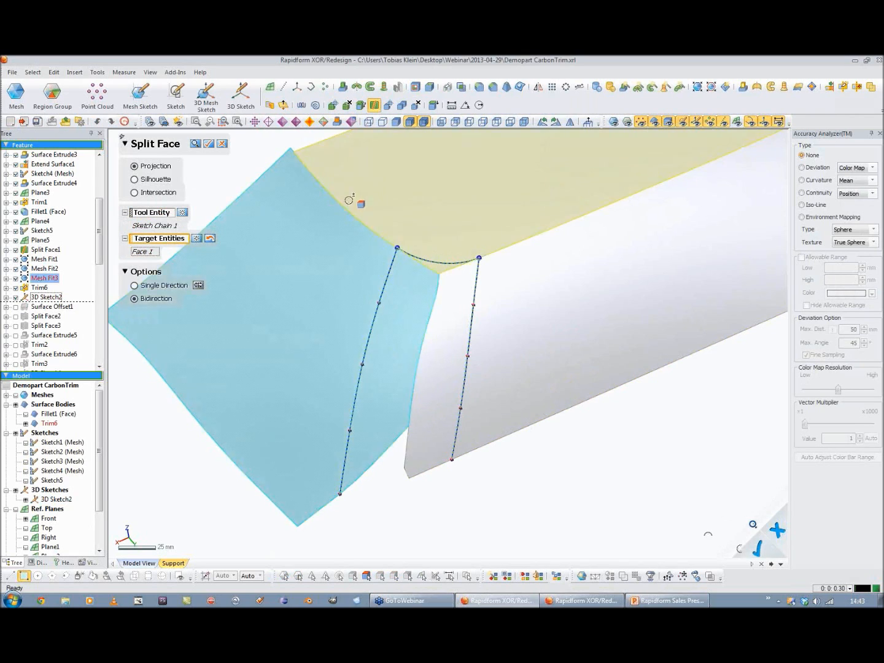
pyautogui.click(353, 195)
pyautogui.click(502, 258)
pyautogui.click(211, 144)
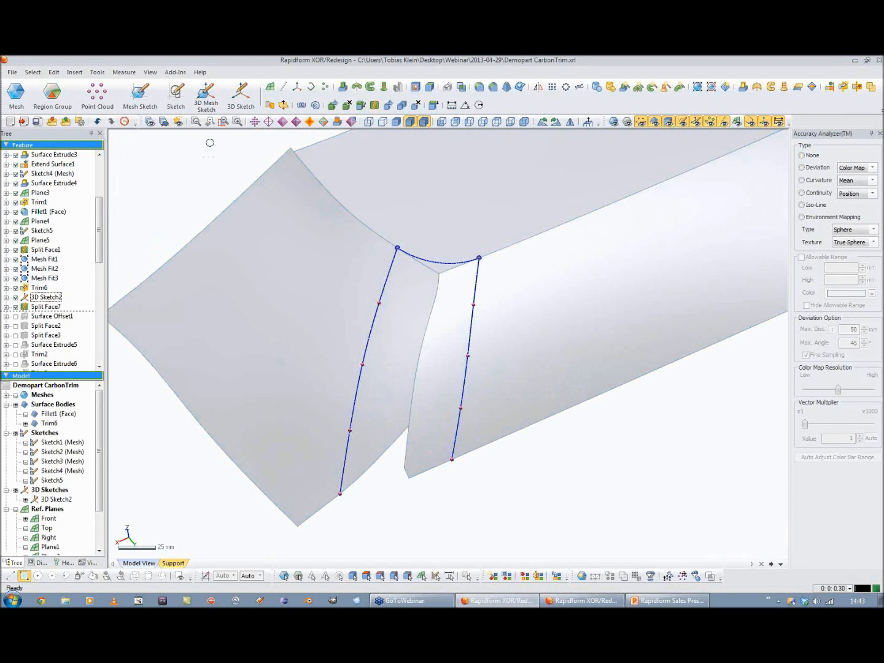
# Step: Delete the split-off corner faces between the sketch curves and hide 3D Sketch2
pyautogui.click(348, 106)
pyautogui.click(423, 266)
pyautogui.click(429, 265)
pyautogui.click(449, 284)
pyautogui.click(223, 145)
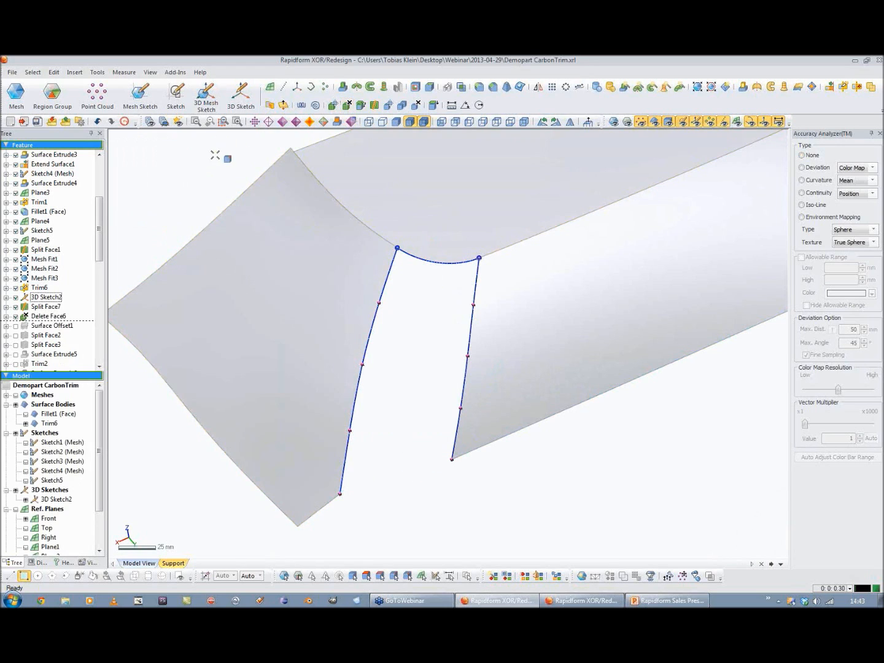
pyautogui.click(26, 501)
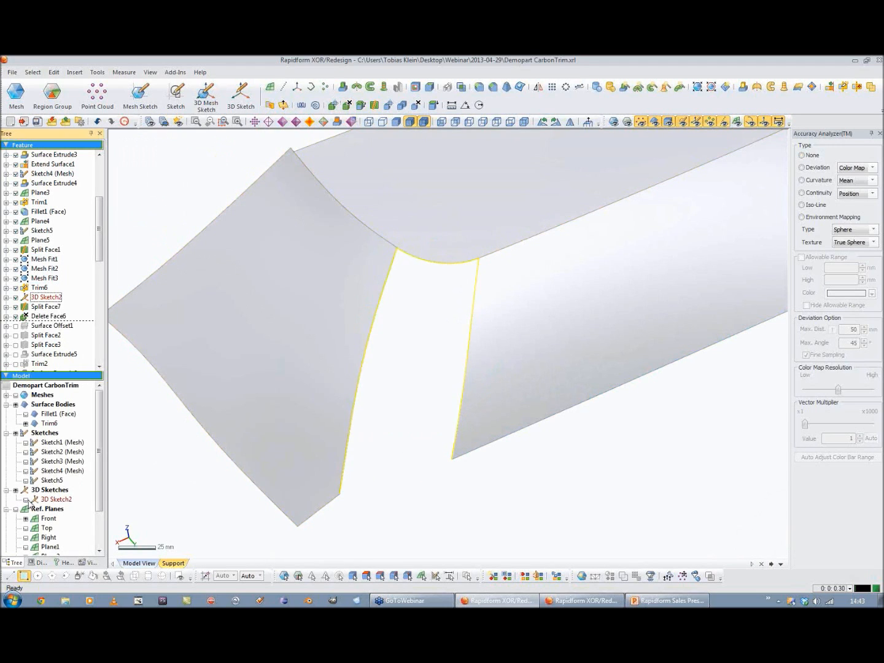
pyautogui.moveTo(431, 407); pyautogui.dragTo(458, 323, button='right')
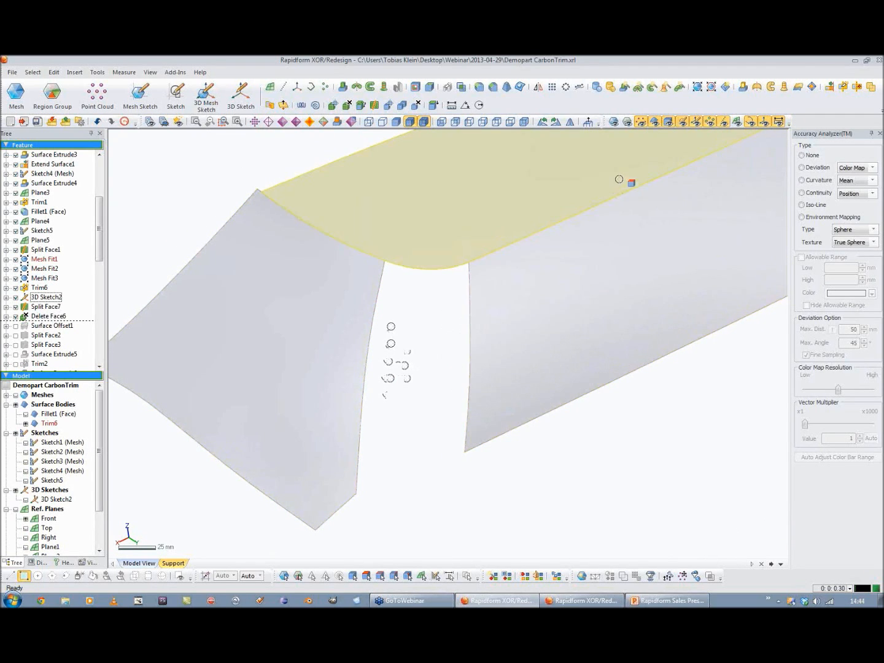
pyautogui.moveTo(618, 165); pyautogui.dragTo(620, 126, button='right')
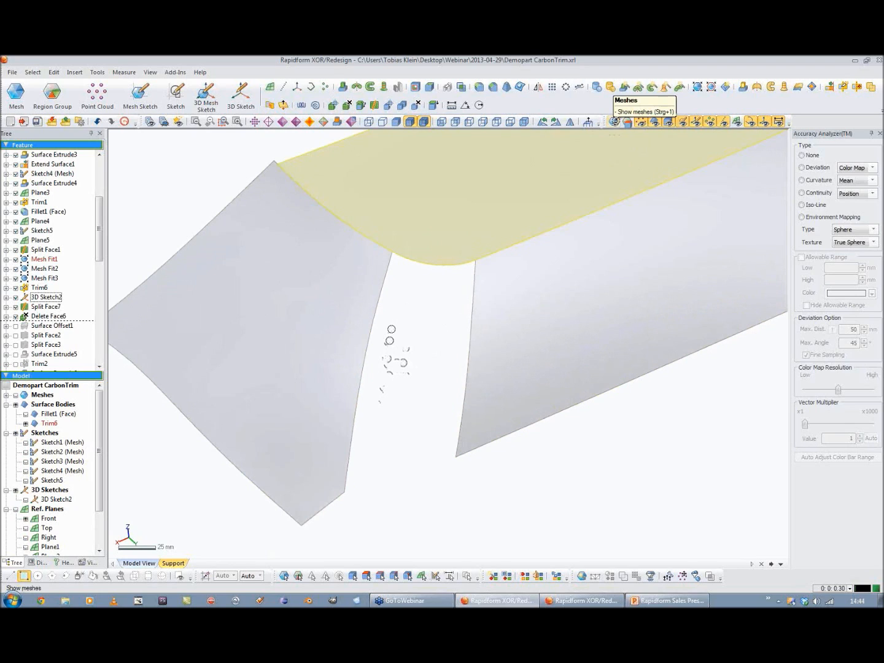
pyautogui.click(784, 86)
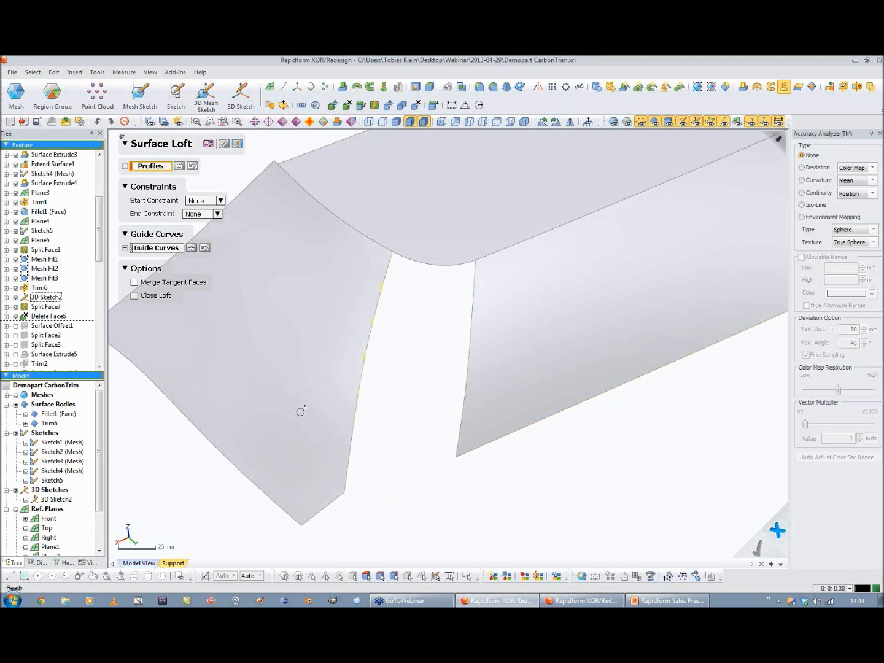
pyautogui.click(238, 144)
# Step: Start a new 3D sketch and create a surface UV curve across the end surface from the lower part of its cut edge
pyautogui.click(248, 95)
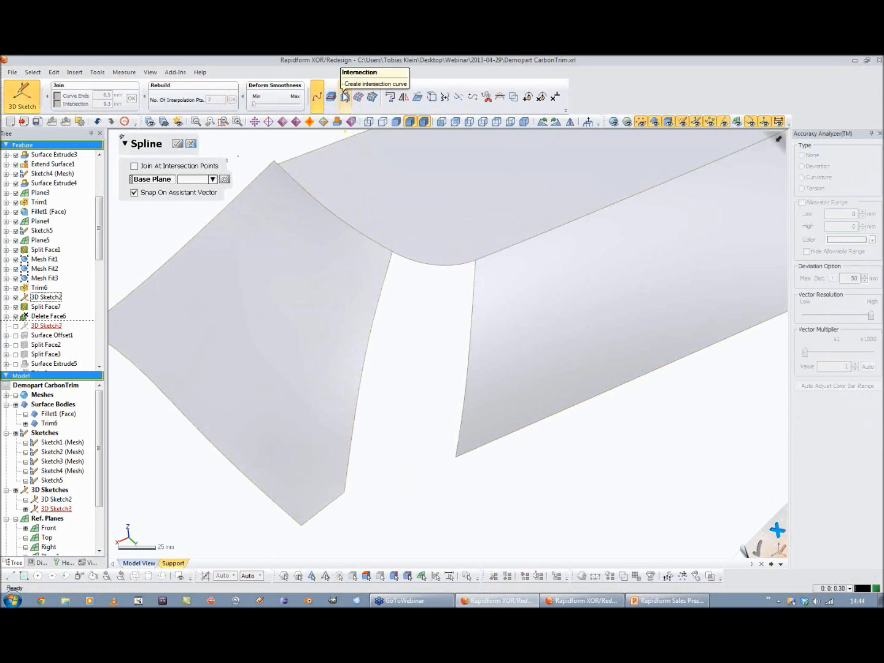
pyautogui.click(372, 96)
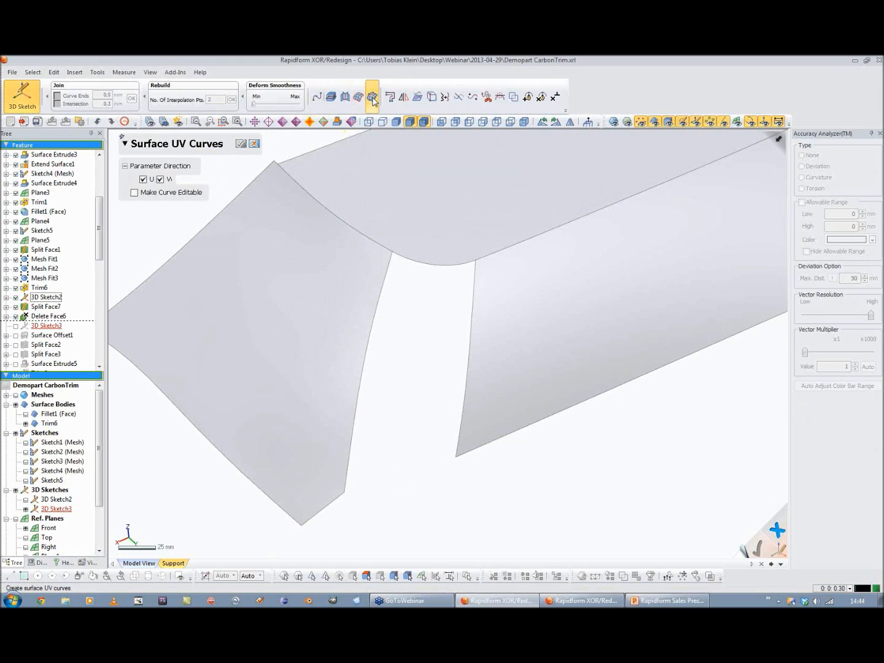
pyautogui.click(346, 461)
pyautogui.press('Return')
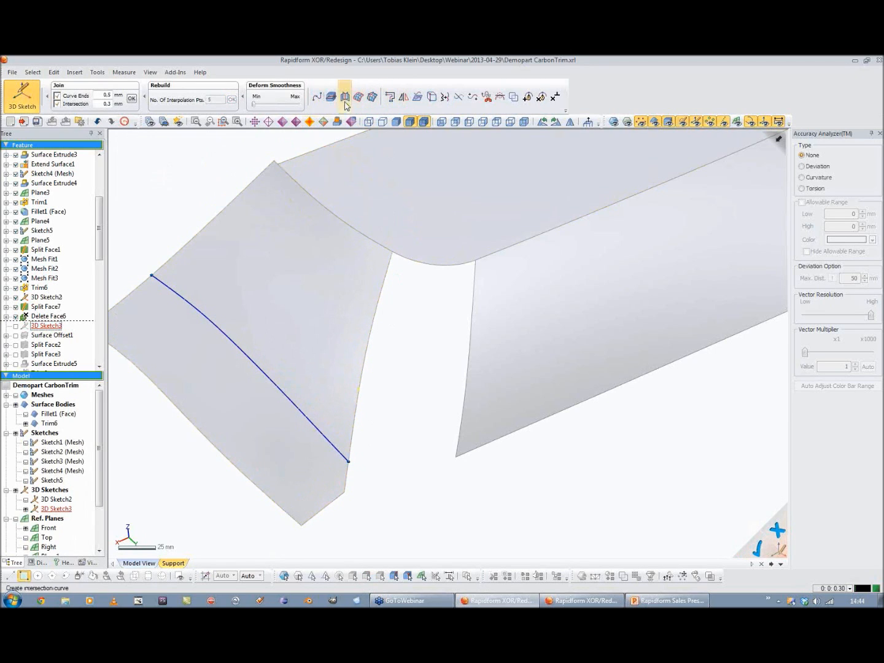
# Step: Draw a spline from the UV curve's end to the side surface's lower corner and match it tangent to the UV curve
pyautogui.click(317, 97)
pyautogui.click(349, 461)
pyautogui.doubleClick(454, 457)
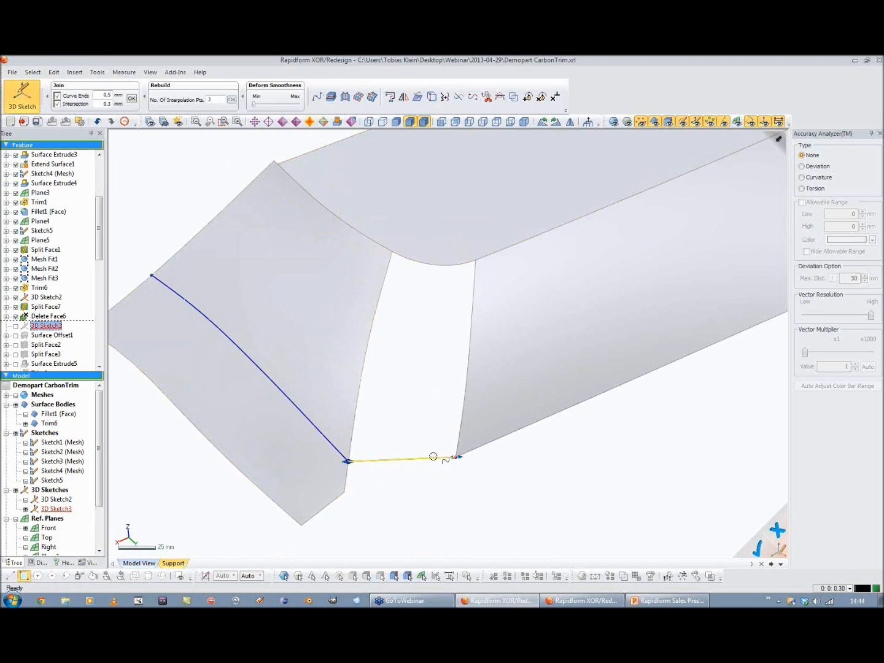
pyautogui.click(332, 441)
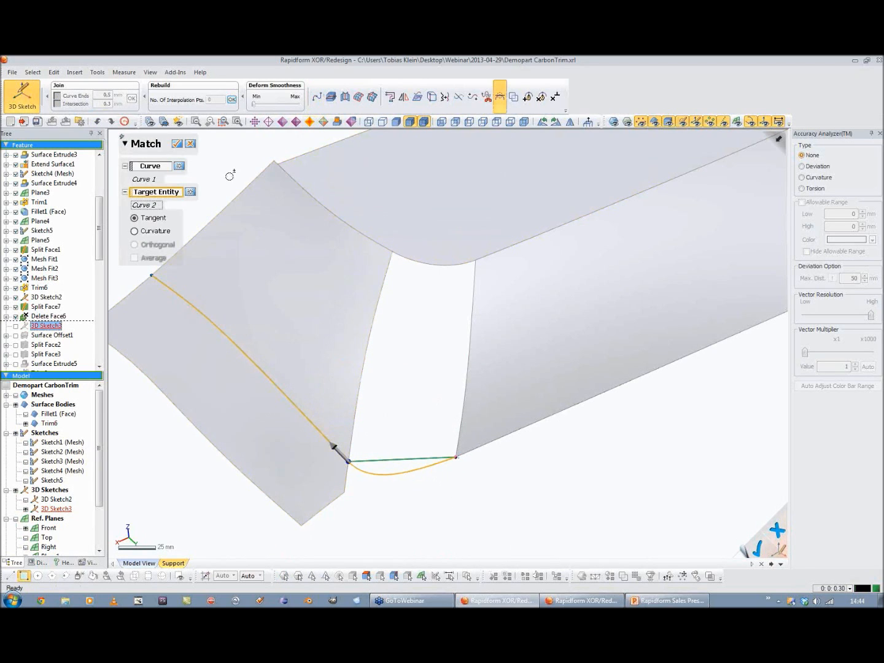
pyautogui.click(190, 146)
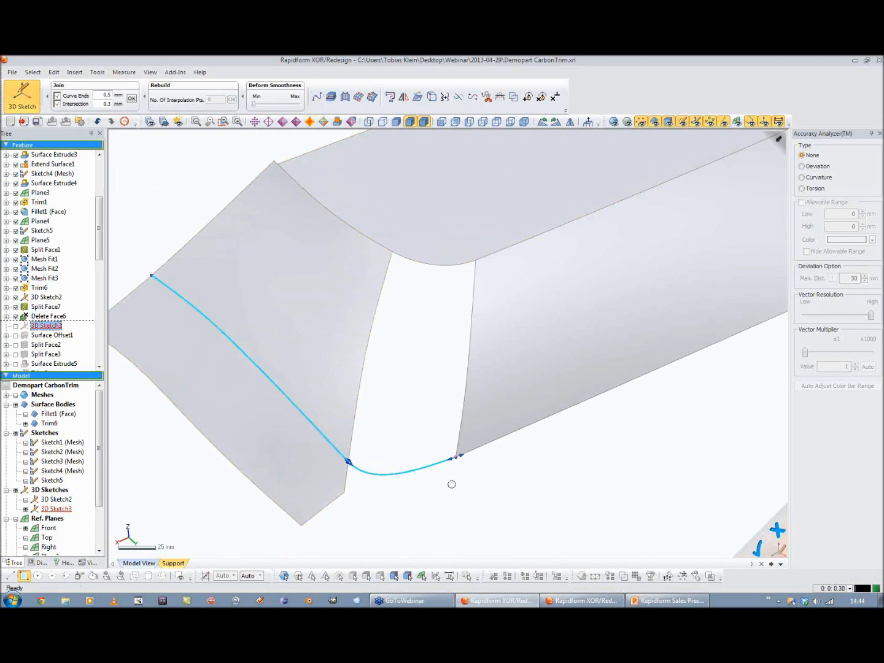
# Step: Match the connecting spline tangent to the side surface's lower edge and match it tangent to the UV curve again
pyautogui.click(467, 453)
pyautogui.click(189, 146)
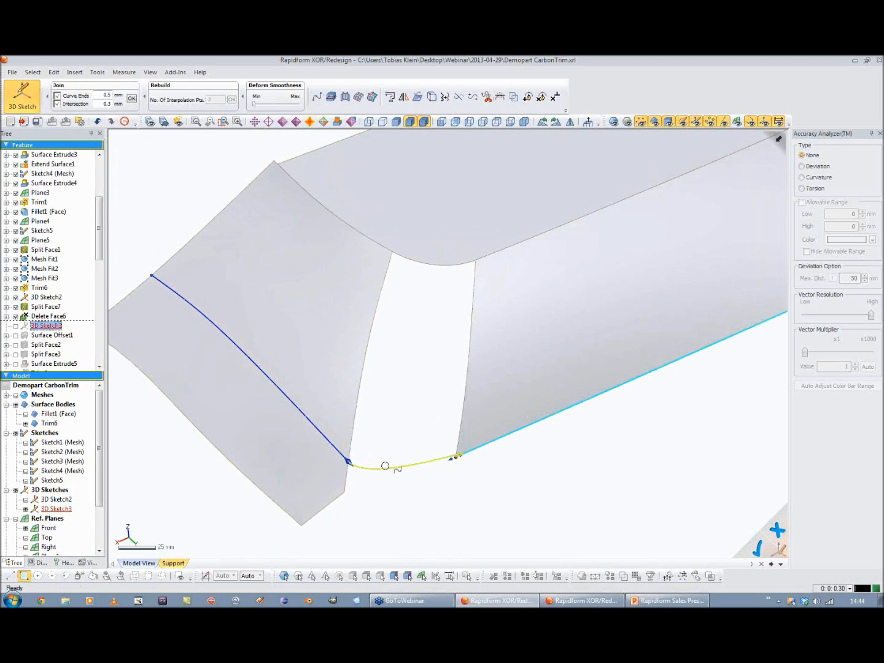
pyautogui.click(417, 464)
pyautogui.click(481, 453)
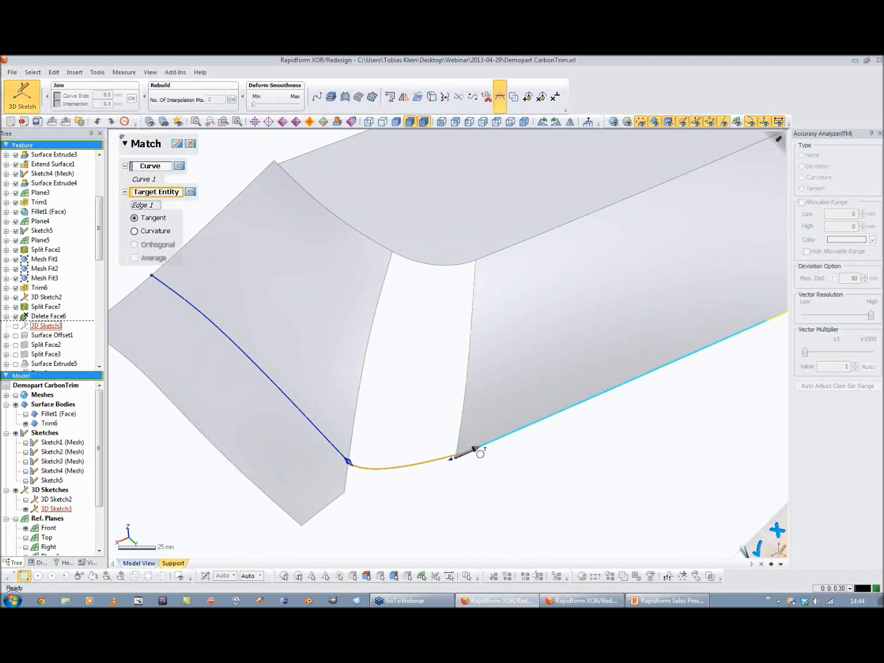
pyautogui.click(177, 144)
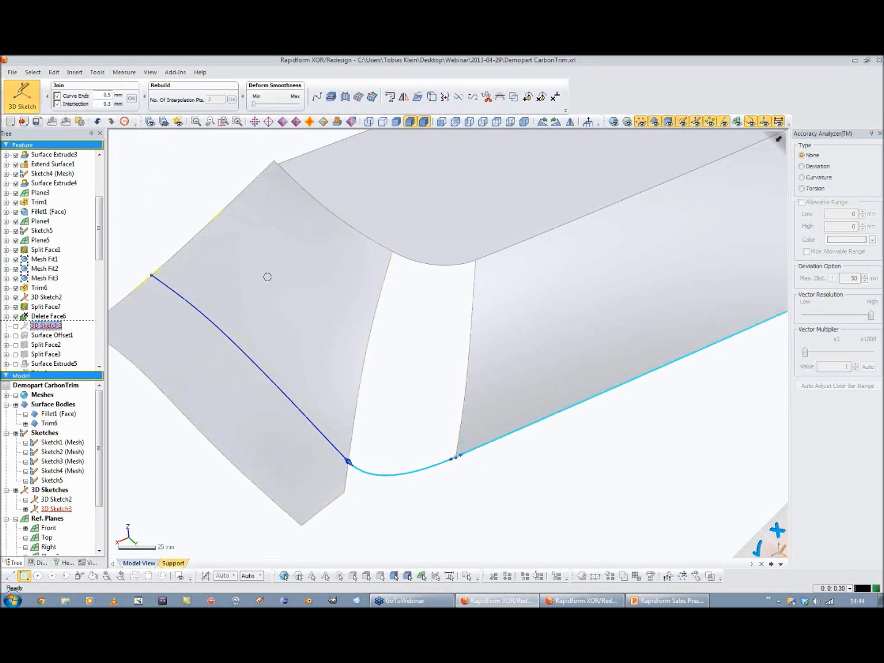
pyautogui.click(326, 437)
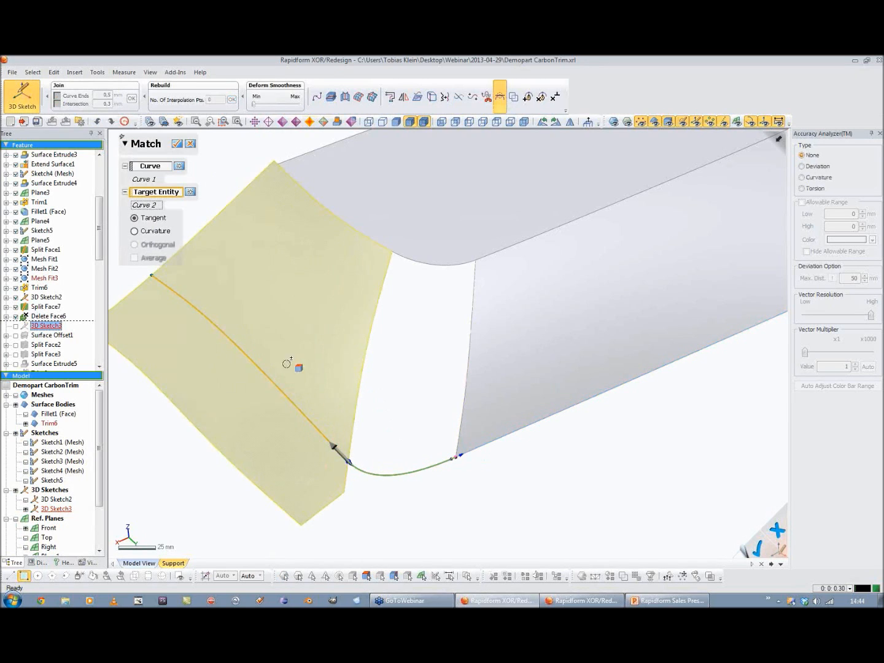
pyautogui.click(177, 144)
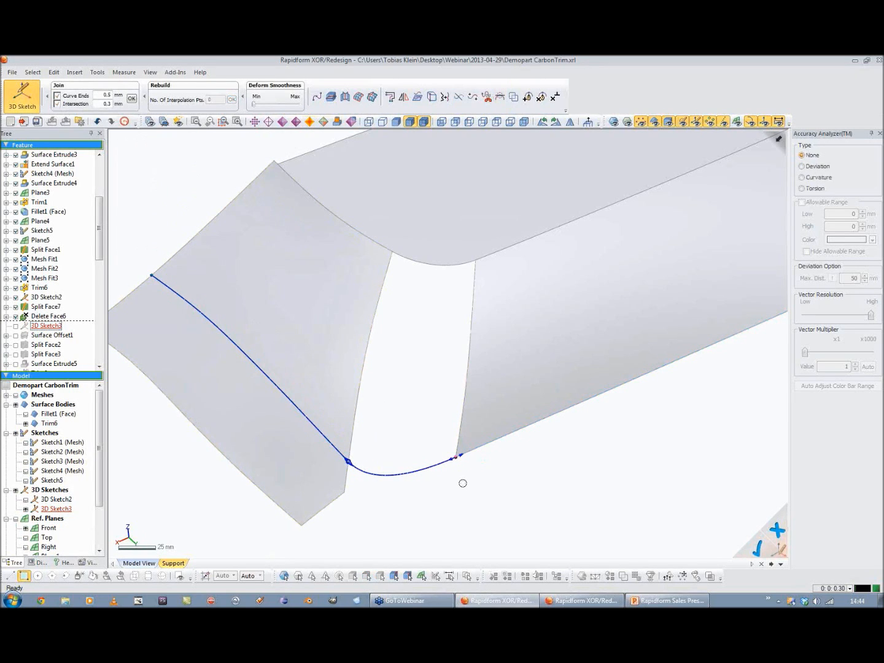
# Step: Delete the UV curve on the end surface and undo the deletion
pyautogui.click(304, 410)
pyautogui.press('Delete')
pyautogui.hotkey('ctrl', 'z')
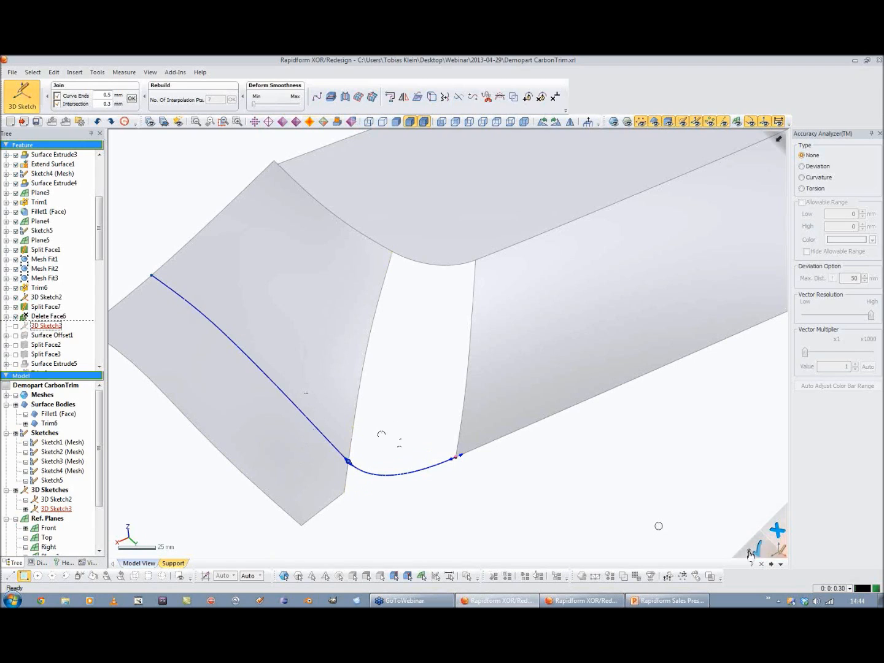
# Step: Finish the 3D sketch and split the end face by projecting the sketch chain in both directions
pyautogui.click(778, 549)
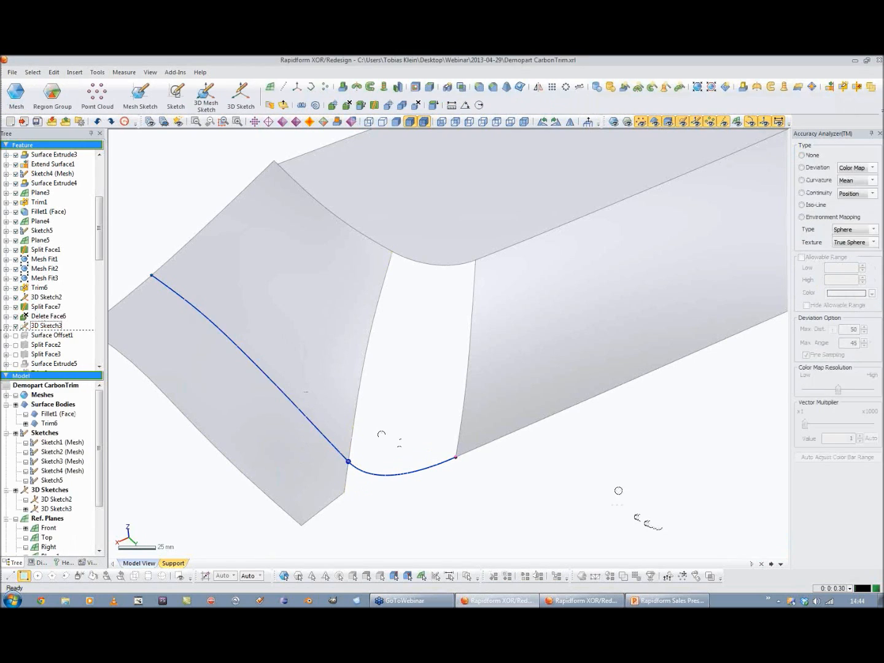
pyautogui.click(374, 104)
pyautogui.click(265, 371)
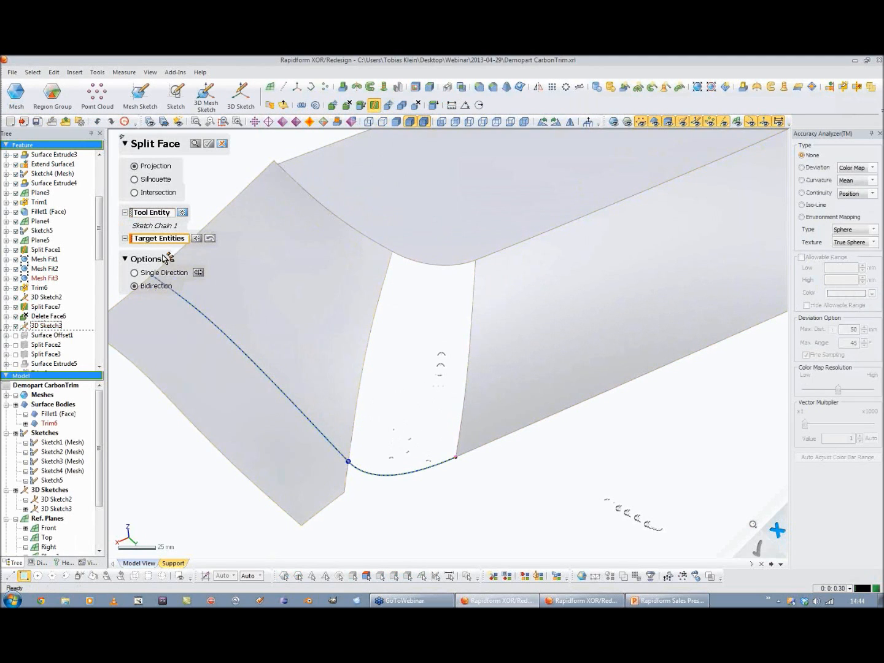
pyautogui.click(258, 297)
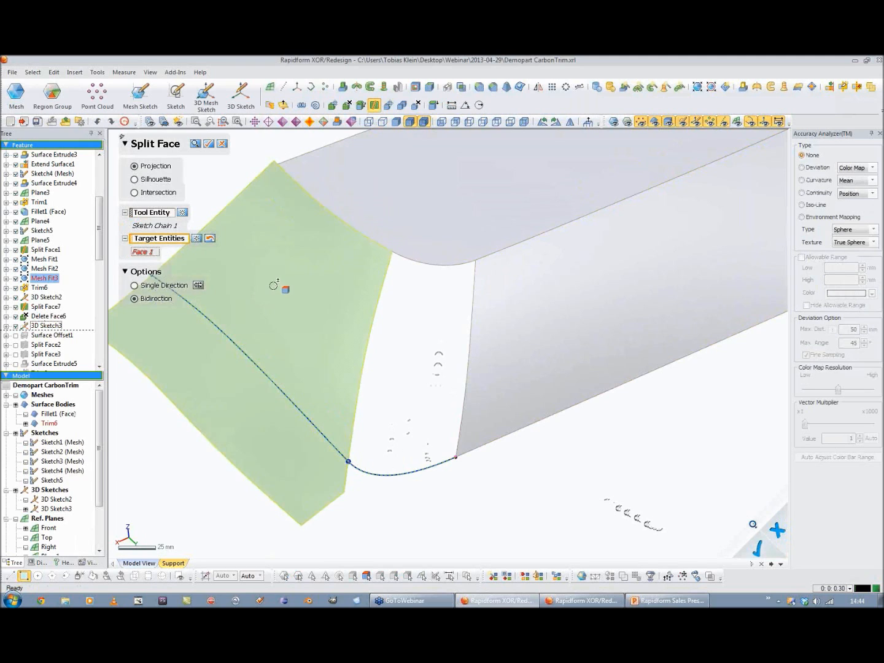
pyautogui.click(209, 143)
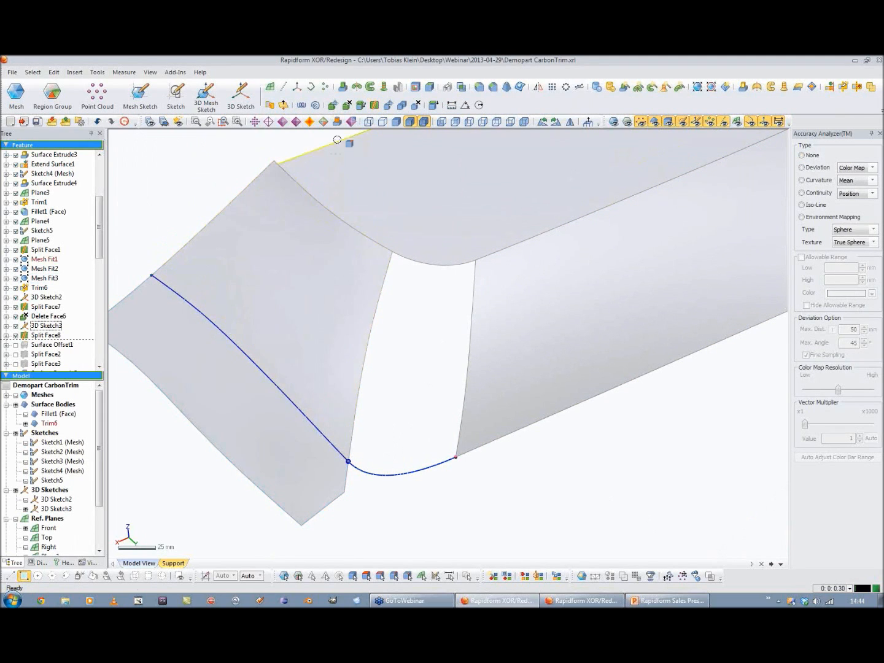
# Step: Delete the split-off lower strip of the end face with the Delete option
pyautogui.click(332, 105)
pyautogui.click(347, 105)
pyautogui.click(173, 360)
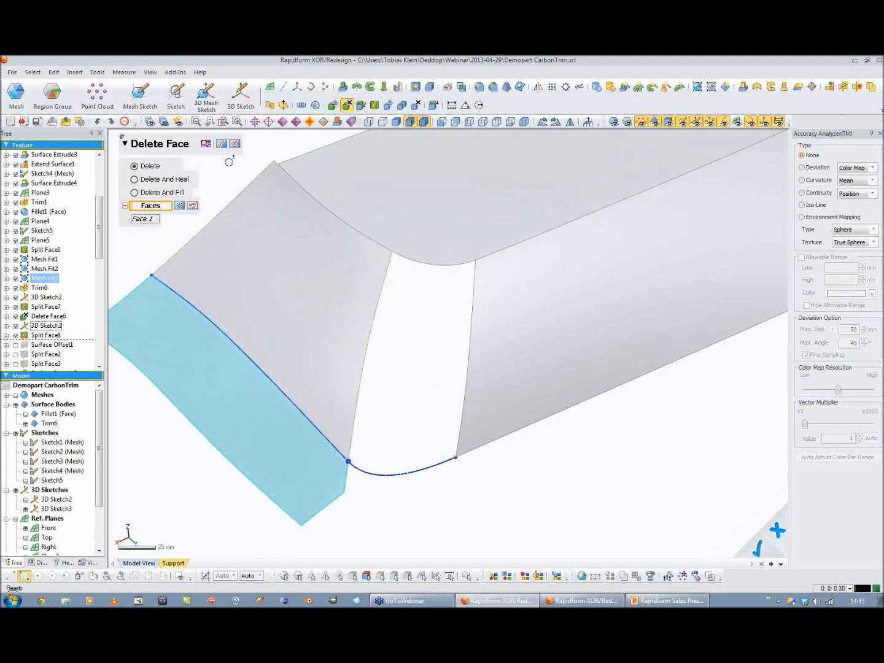
pyautogui.click(222, 142)
# Step: Set up a surface loft between the gap's two side edges, guided by the upper corner edge and the lower connecting spline
pyautogui.moveTo(423, 323); pyautogui.dragTo(517, 328, button='right')
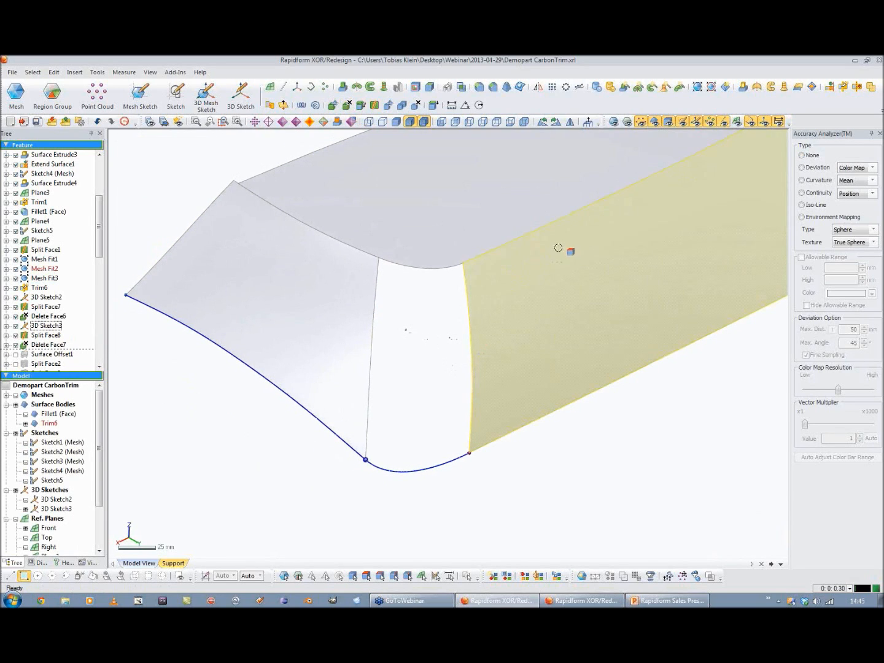
pyautogui.click(784, 87)
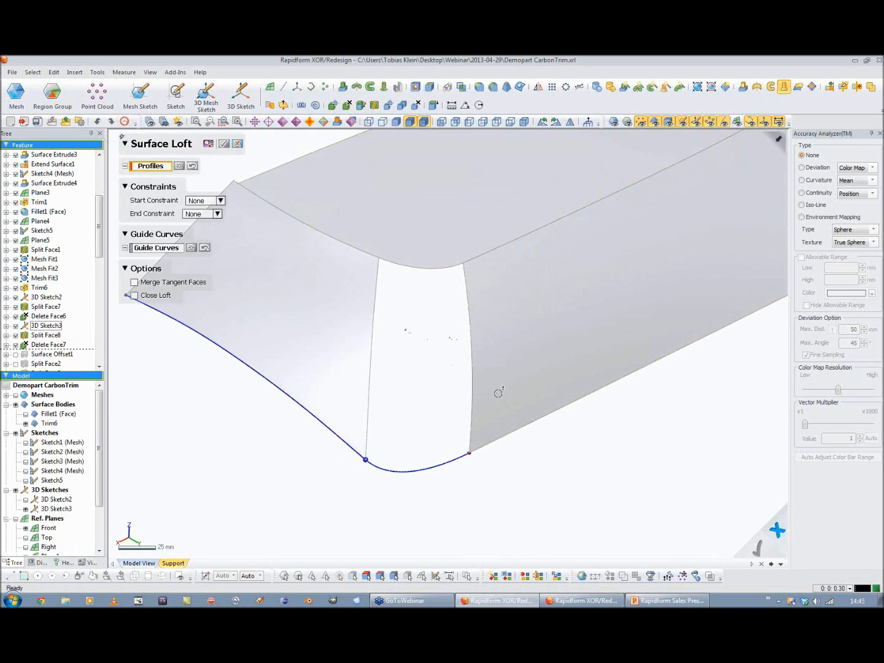
pyautogui.click(474, 423)
pyautogui.click(369, 429)
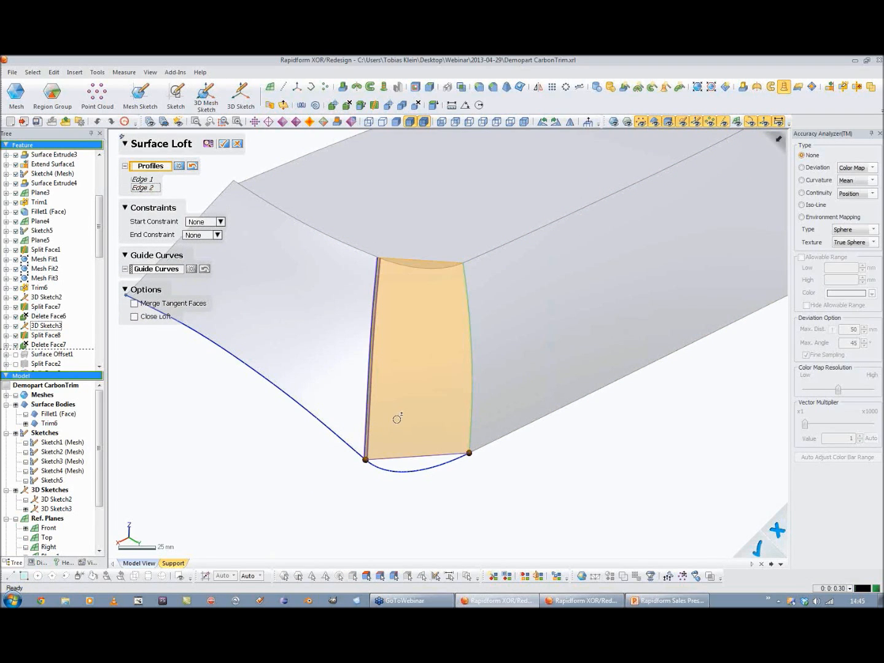
pyautogui.click(172, 269)
pyautogui.click(416, 262)
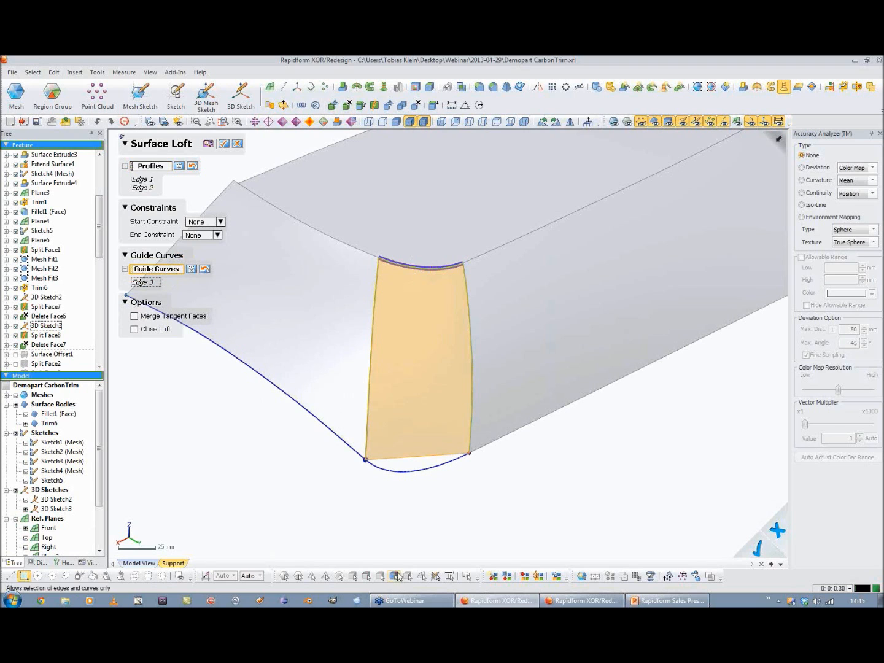
pyautogui.click(410, 471)
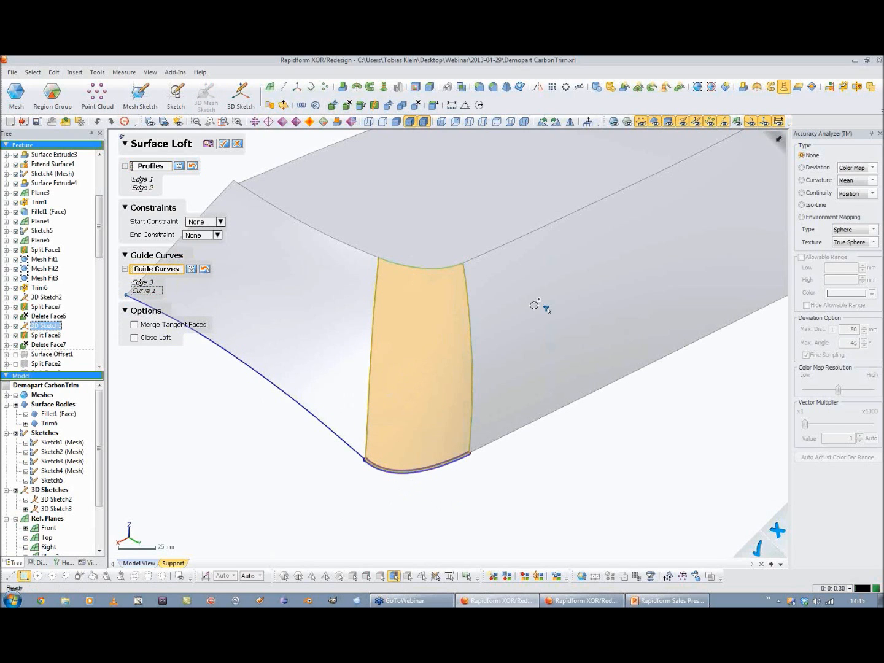
# Step: Show the scan mesh and set the loft's start and end constraints to Tangency To Face
pyautogui.click(614, 122)
pyautogui.moveTo(523, 424); pyautogui.dragTo(497, 368, button='right')
pyautogui.click(200, 223)
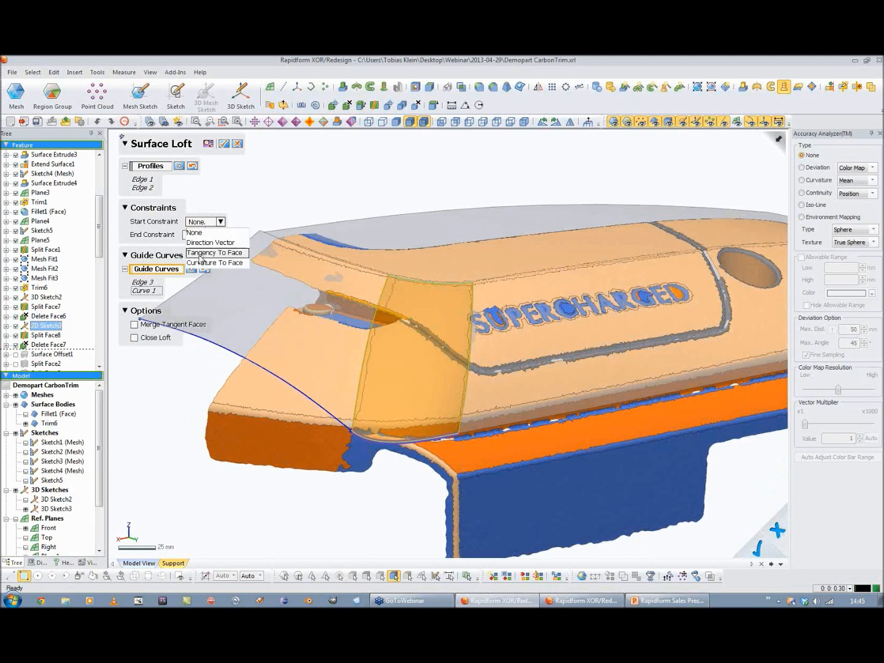
pyautogui.click(201, 253)
pyautogui.click(201, 274)
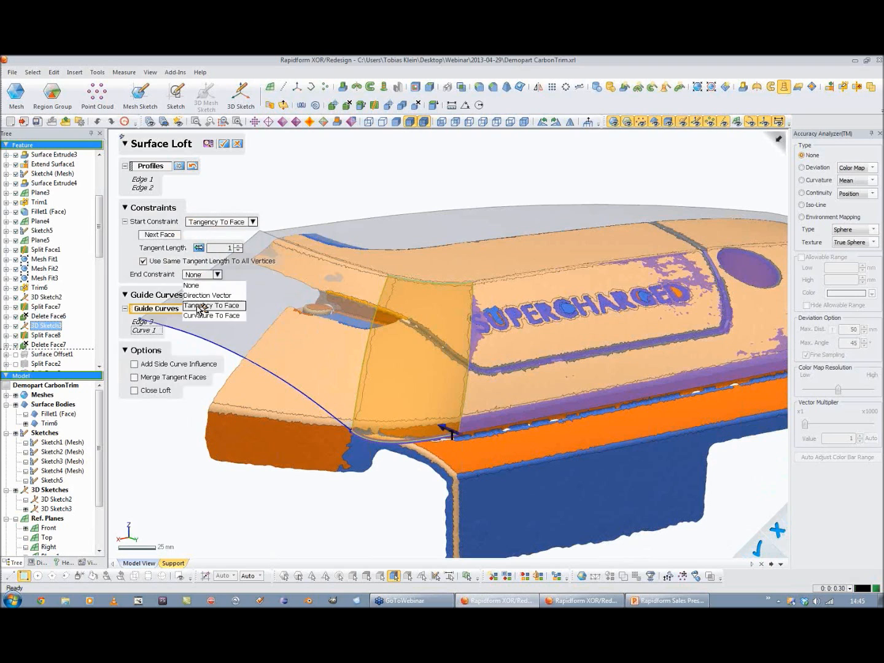
pyautogui.click(200, 305)
pyautogui.moveTo(424, 307); pyautogui.dragTo(399, 430, button='right')
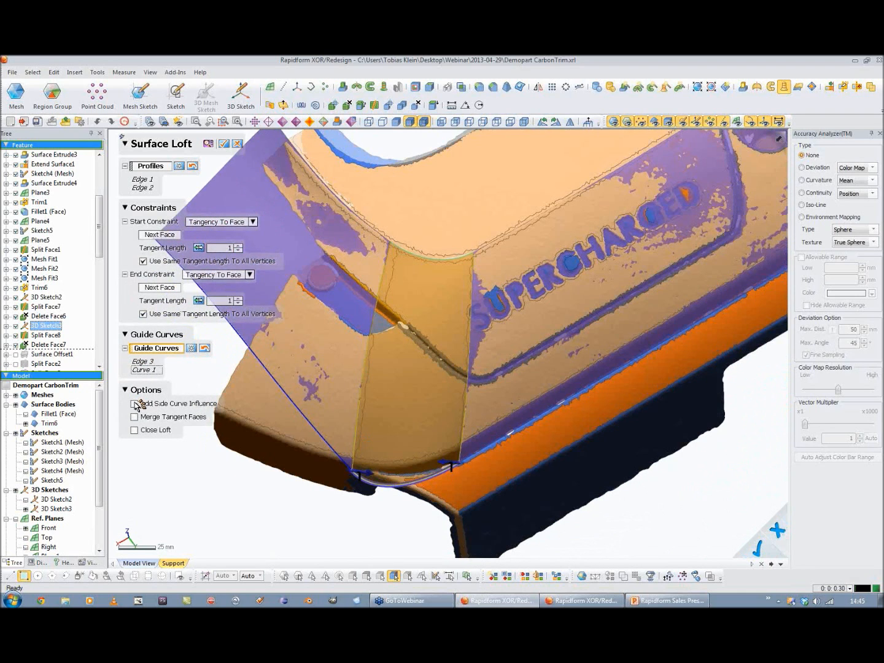
# Step: Try the Add Side Curve Influence option on the loft
pyautogui.click(135, 404)
pyautogui.click(135, 352)
pyautogui.moveTo(304, 501); pyautogui.dragTo(320, 423, button='right')
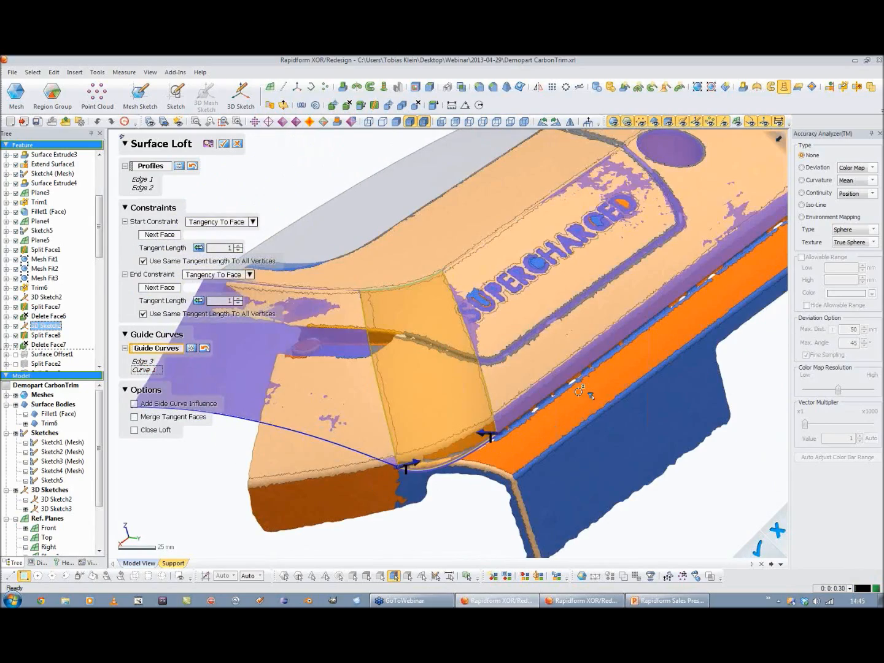
# Step: Create the corner loft surface and hide the scan mesh
pyautogui.moveTo(525, 255); pyautogui.dragTo(393, 381, button='right')
pyautogui.click(225, 145)
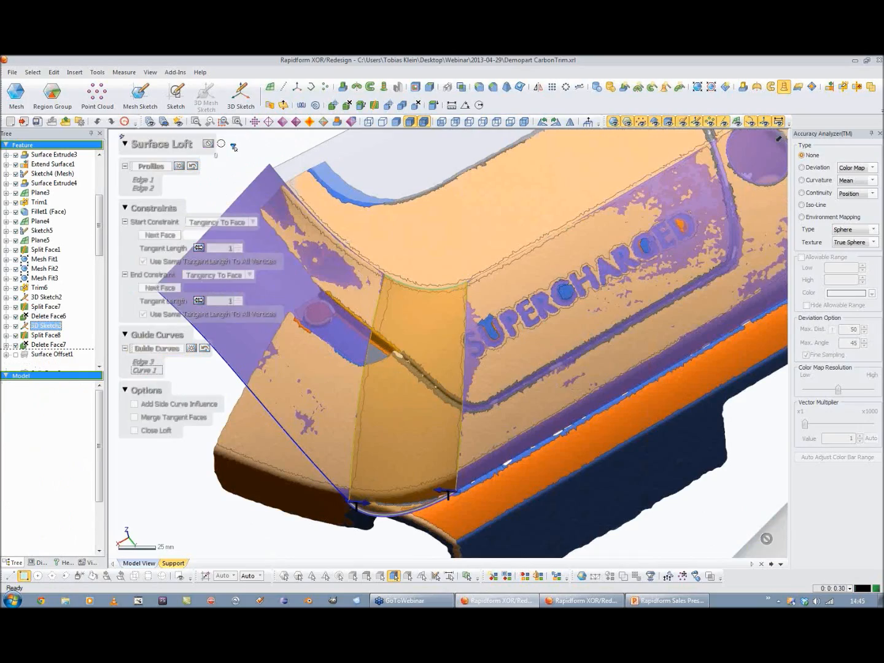
pyautogui.moveTo(313, 376); pyautogui.dragTo(595, 220, button='right')
pyautogui.click(611, 124)
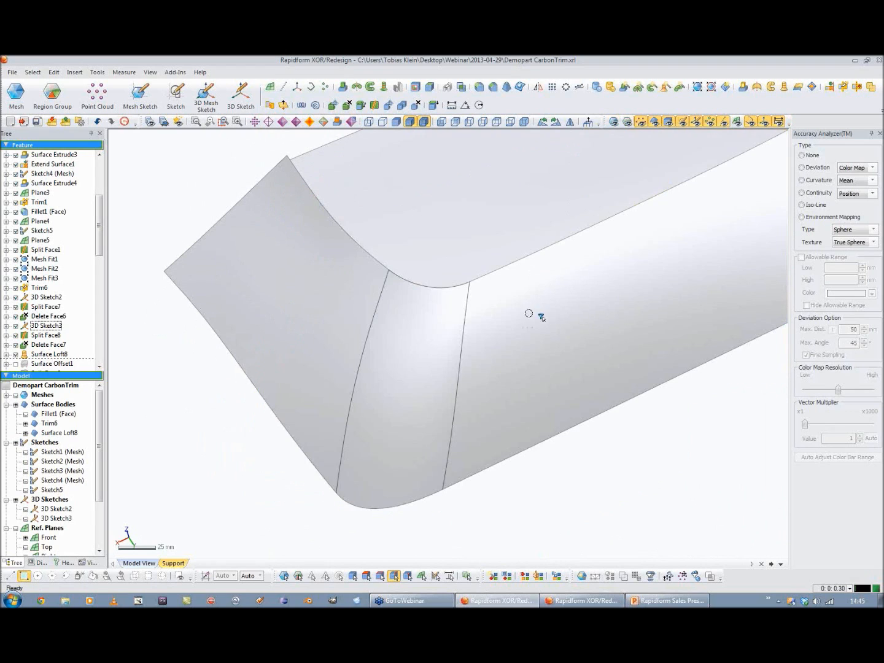
# Step: Sew the corner loft surface and Trim6 into one surface body, keeping the default gap and continuity options
pyautogui.scroll(2, 482, 369)
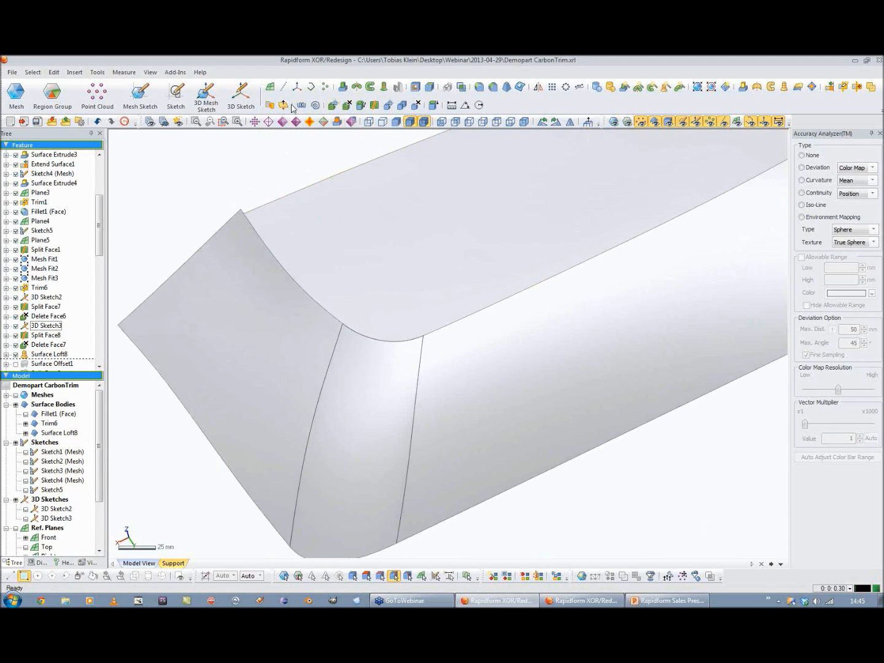
pyautogui.click(269, 106)
pyautogui.click(351, 339)
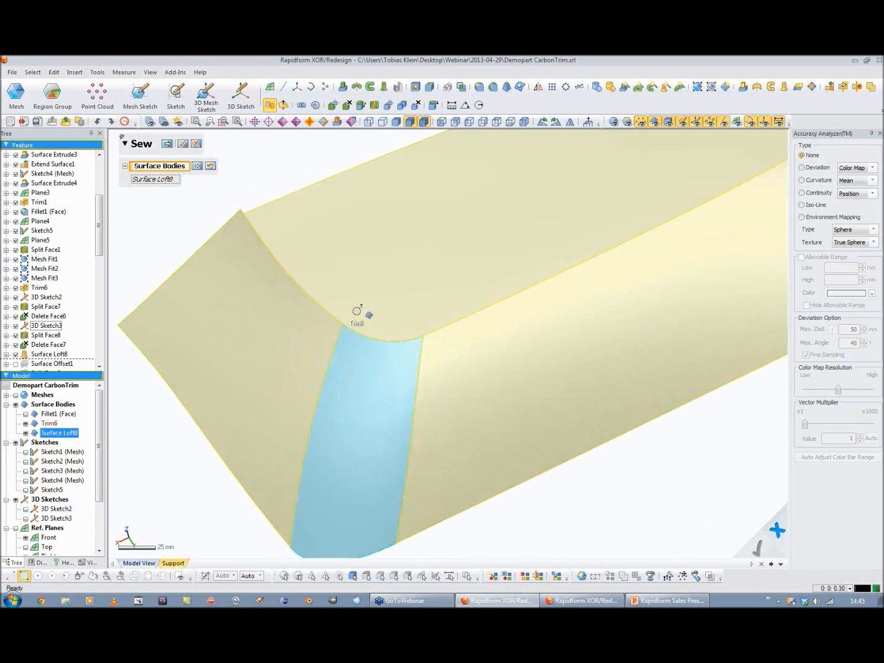
pyautogui.click(331, 289)
pyautogui.click(168, 144)
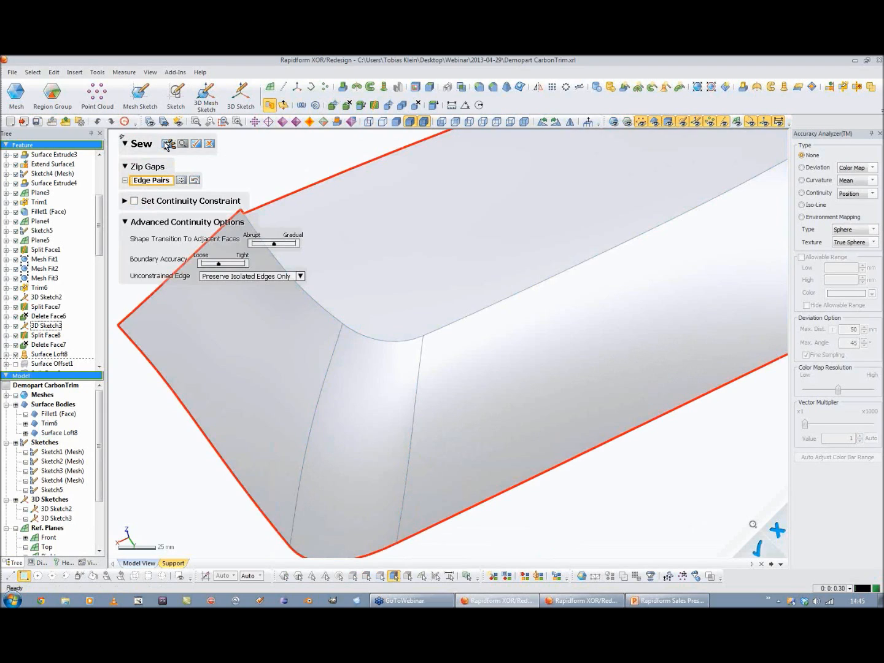
pyautogui.click(198, 145)
pyautogui.moveTo(423, 280); pyautogui.dragTo(480, 478, button='right')
pyautogui.scroll(-3, 410, 290)
pyautogui.moveTo(435, 429); pyautogui.dragTo(504, 258, button='right')
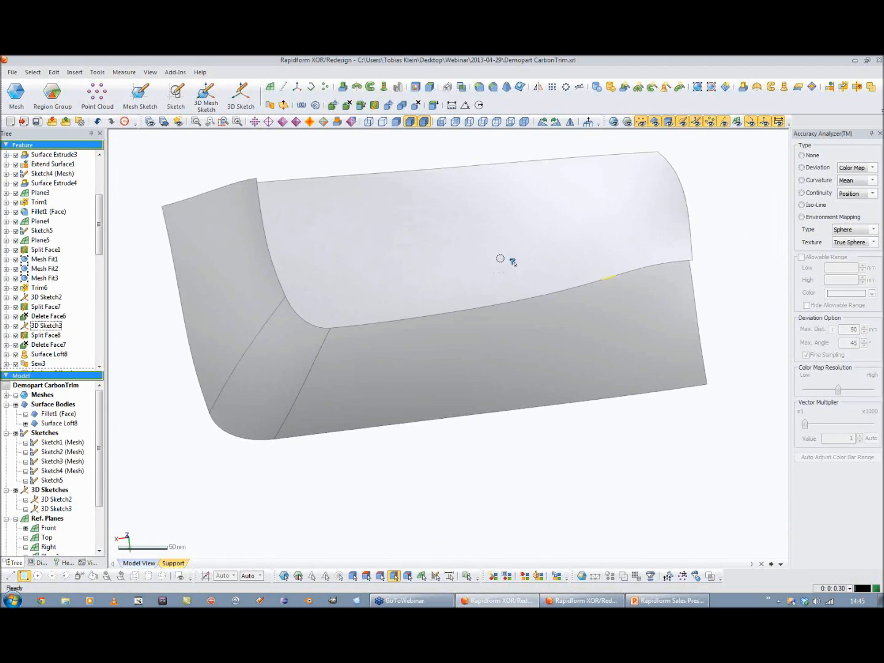
# Step: Show the scan mesh and compare the edge between the upper and lower surfaces with the scanned rounding along its whole length
pyautogui.click(613, 122)
pyautogui.keyDown('ctrl'); pyautogui.moveTo(657, 299); pyautogui.dragTo(525, 297, button='right'); pyautogui.keyUp('ctrl')
pyautogui.scroll(4, 524, 297)
pyautogui.moveTo(647, 203)
pyautogui.keyDown('ctrl'); pyautogui.mouseDown(button='right')
pyautogui.moveTo(499, 305)
pyautogui.moveTo(464, 367)
pyautogui.moveTo(622, 257)
pyautogui.moveTo(425, 432)
pyautogui.moveTo(490, 276)
pyautogui.moveTo(438, 334)
pyautogui.mouseUp(button='right'); pyautogui.keyUp('ctrl')
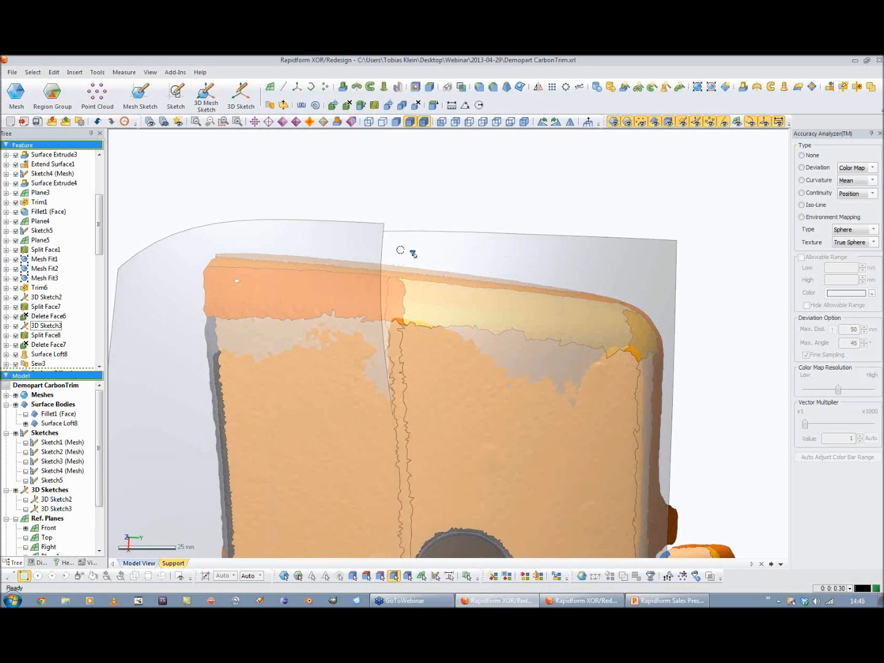
pyautogui.moveTo(537, 272); pyautogui.dragTo(406, 385, button='right')
pyautogui.moveTo(548, 323)
pyautogui.mouseDown(button='right')
pyautogui.moveTo(433, 396)
pyautogui.moveTo(617, 362)
pyautogui.moveTo(584, 299)
pyautogui.moveTo(468, 383)
pyautogui.mouseUp(button='right')
pyautogui.moveTo(557, 349)
pyautogui.mouseDown(button='right')
pyautogui.moveTo(659, 328)
pyautogui.moveTo(434, 407)
pyautogui.moveTo(607, 422)
pyautogui.mouseUp(button='right')
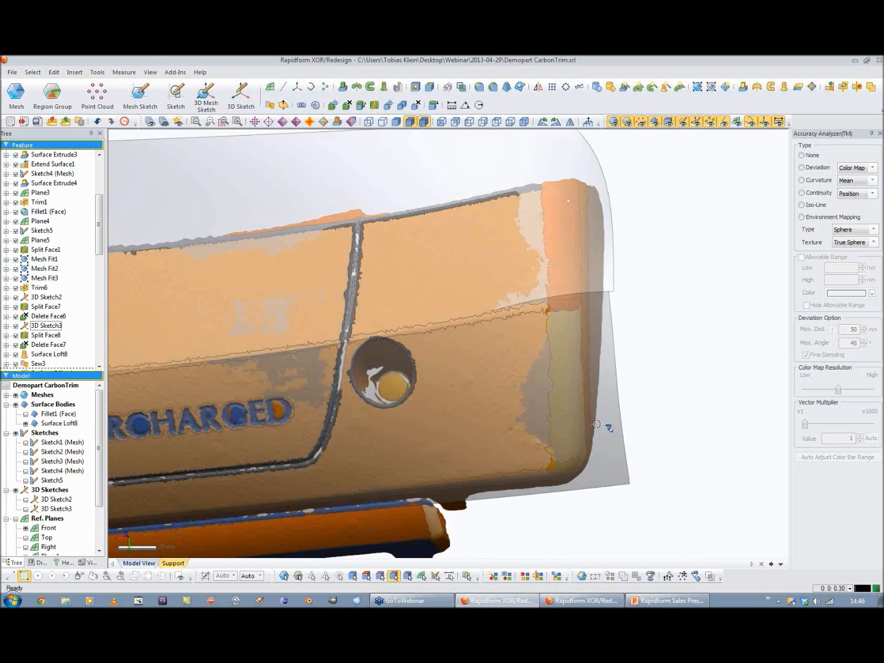
pyautogui.moveTo(591, 347); pyautogui.dragTo(567, 325, button='right')
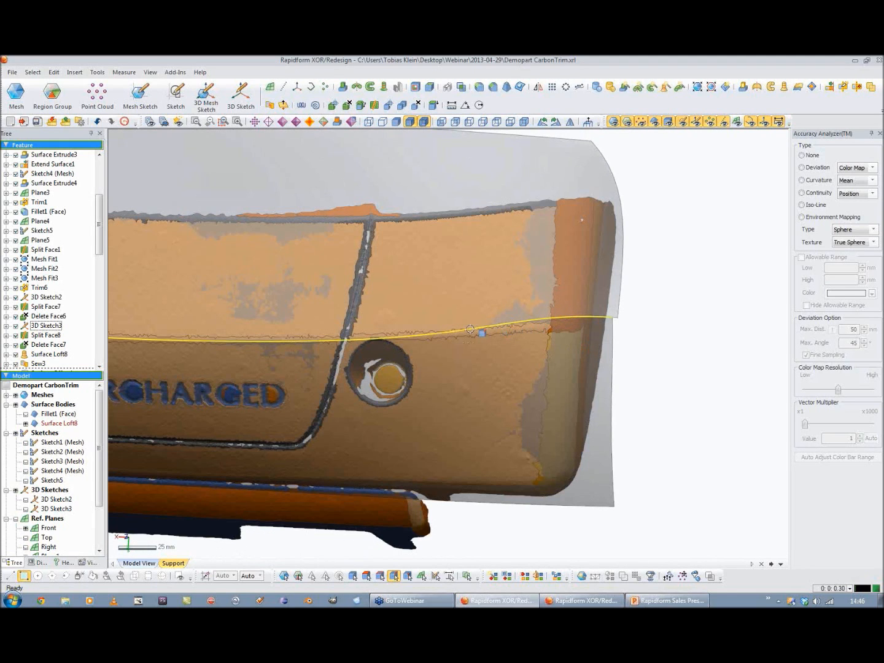
pyautogui.moveTo(441, 391); pyautogui.dragTo(574, 386, button='right')
# Step: Try a constant fillet on the edge between the upper and lower surfaces, estimating its radius from the mesh
pyautogui.click(478, 88)
pyautogui.moveTo(338, 287); pyautogui.dragTo(401, 304, button='right')
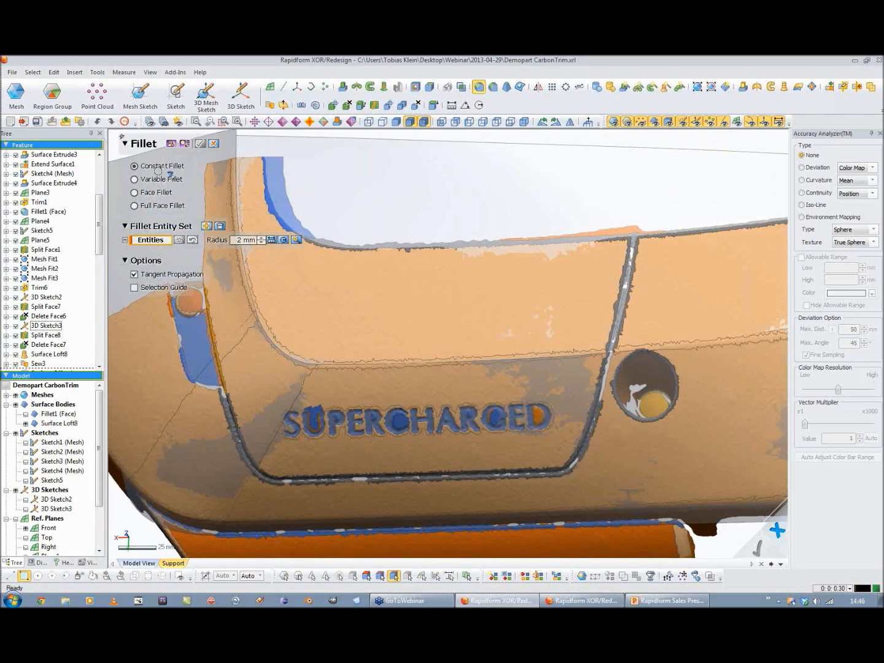
pyautogui.click(267, 338)
pyautogui.click(245, 240)
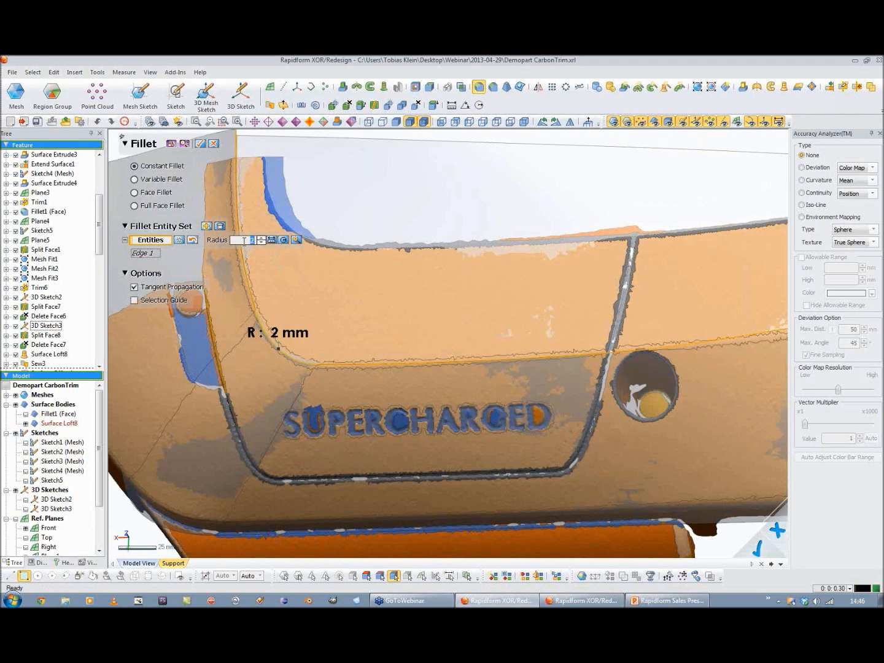
pyautogui.click(295, 240)
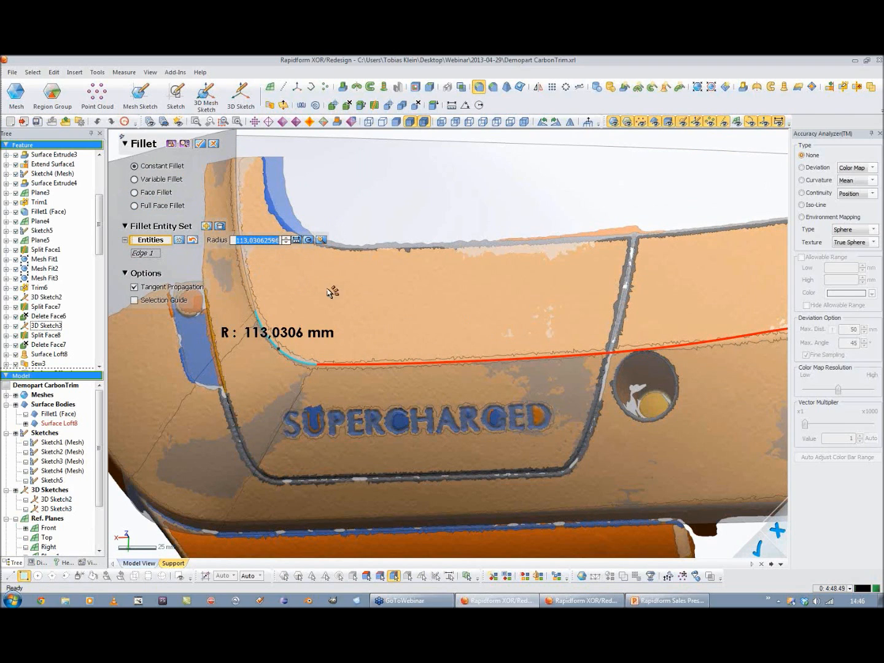
# Step: Try constant fillet radii of 10 mm and 25 mm on the selected edge
pyautogui.click(291, 336)
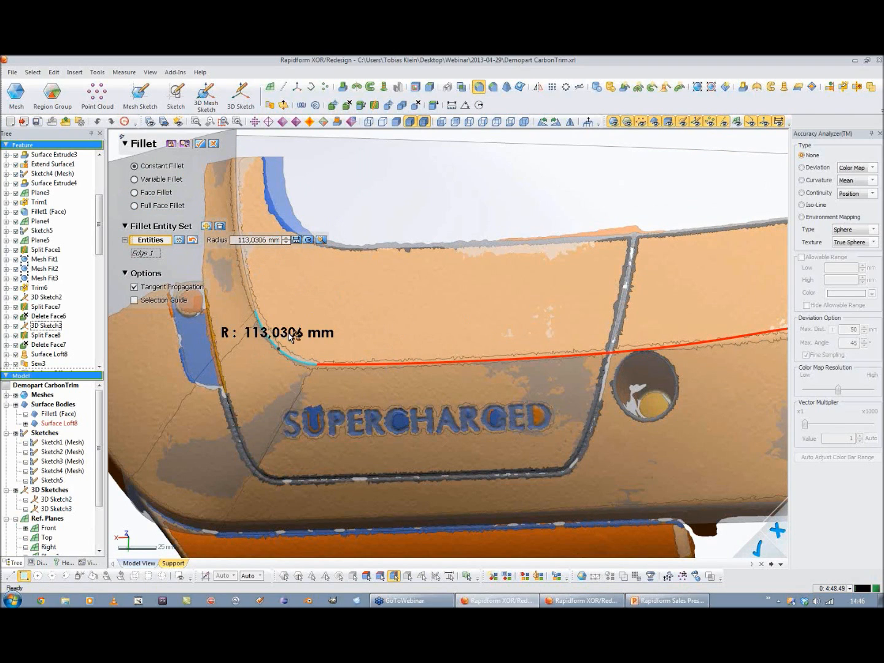
pyautogui.doubleClick(291, 338)
pyautogui.write('10')
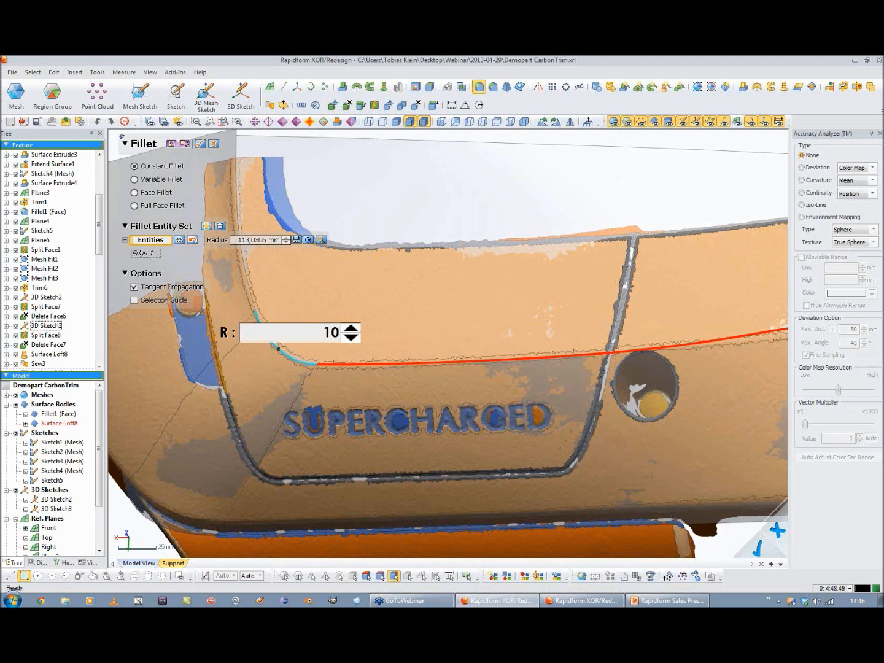
pyautogui.press('Return')
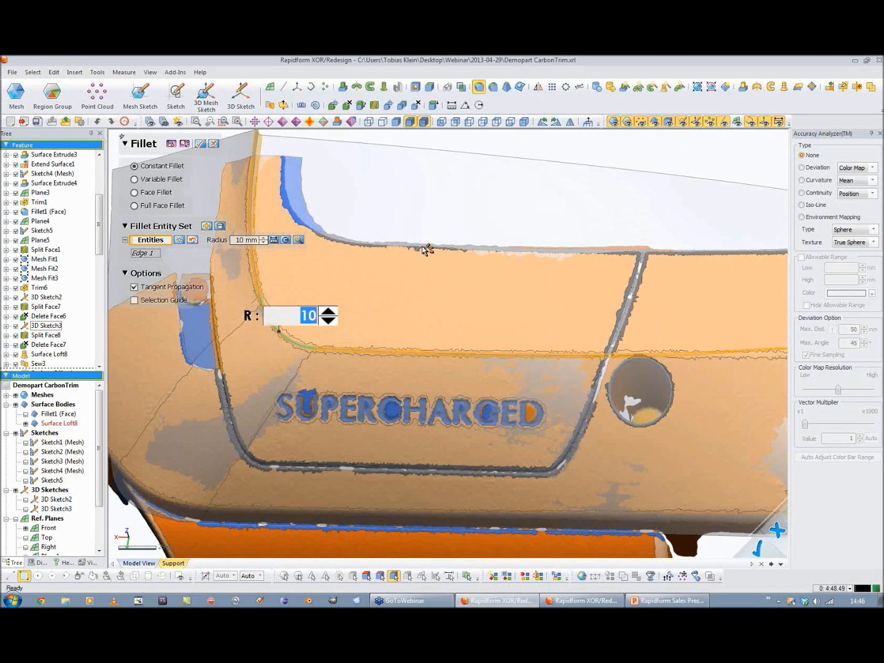
pyautogui.write('25')
pyautogui.press('Return')
pyautogui.moveTo(388, 266)
pyautogui.mouseDown(button='right')
pyautogui.moveTo(472, 302)
pyautogui.moveTo(494, 228)
pyautogui.moveTo(457, 342)
pyautogui.moveTo(499, 285)
pyautogui.moveTo(423, 292)
pyautogui.moveTo(449, 291)
pyautogui.mouseUp(button='right')
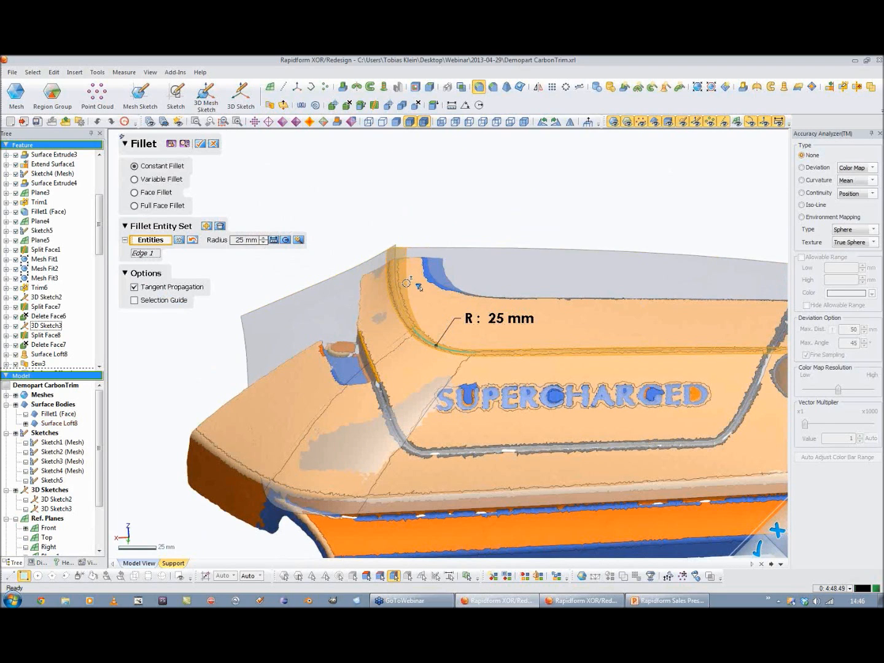
pyautogui.moveTo(448, 293)
pyautogui.mouseDown(button='right')
pyautogui.moveTo(436, 374)
pyautogui.moveTo(425, 370)
pyautogui.mouseUp(button='right')
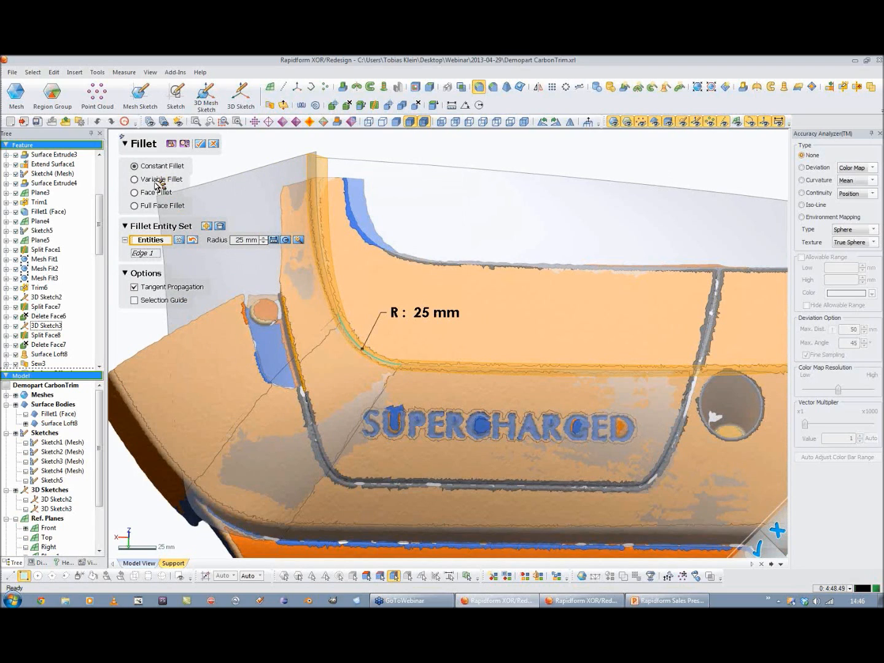
# Step: Try a variable fillet on the short end edge, with radii of 10 mm at its open end and 20 mm at the corner
pyautogui.click(159, 185)
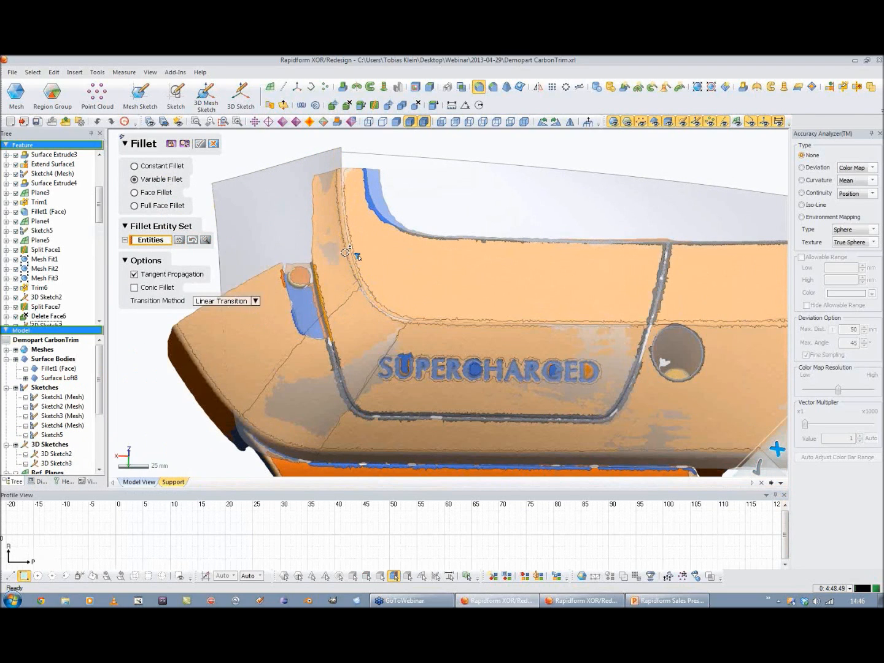
pyautogui.click(357, 255)
pyautogui.doubleClick(435, 279)
pyautogui.write('20')
pyautogui.press('Return')
pyautogui.doubleClick(349, 155)
pyautogui.write('10')
pyautogui.press('Return')
pyautogui.moveTo(296, 302)
pyautogui.mouseDown(button='right')
pyautogui.moveTo(454, 246)
pyautogui.moveTo(632, 215)
pyautogui.moveTo(445, 366)
pyautogui.mouseUp(button='right')
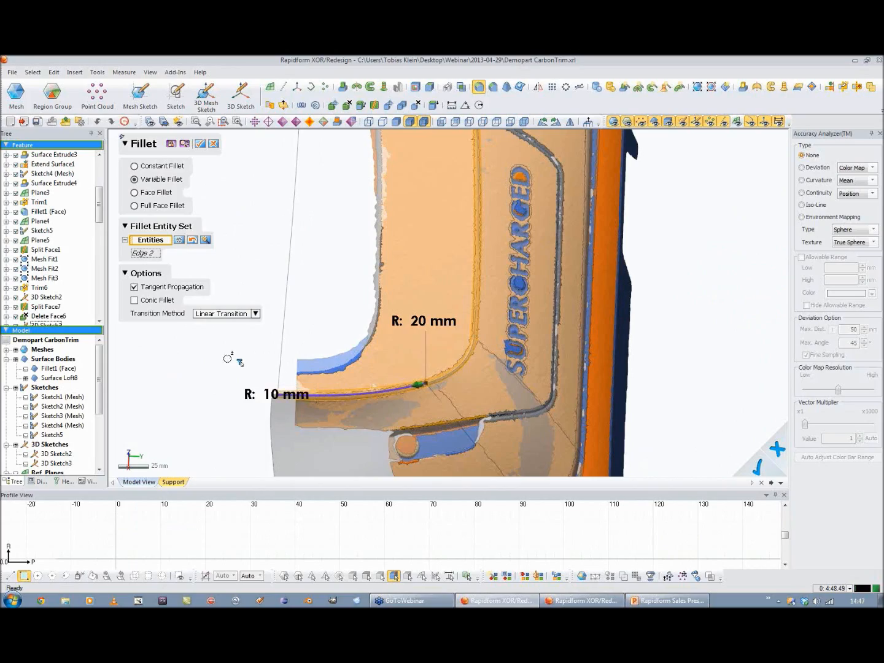
pyautogui.moveTo(240, 407); pyautogui.dragTo(221, 372)
pyautogui.moveTo(434, 323); pyautogui.dragTo(376, 330)
# Step: Try adding the long edge to the variable fillet, with radii of 20 mm near the corner and 15 mm at the far end
pyautogui.moveTo(414, 353)
pyautogui.mouseDown(button='right')
pyautogui.moveTo(501, 310)
pyautogui.moveTo(463, 319)
pyautogui.moveTo(462, 206)
pyautogui.moveTo(469, 233)
pyautogui.mouseUp(button='right')
pyautogui.click(545, 227)
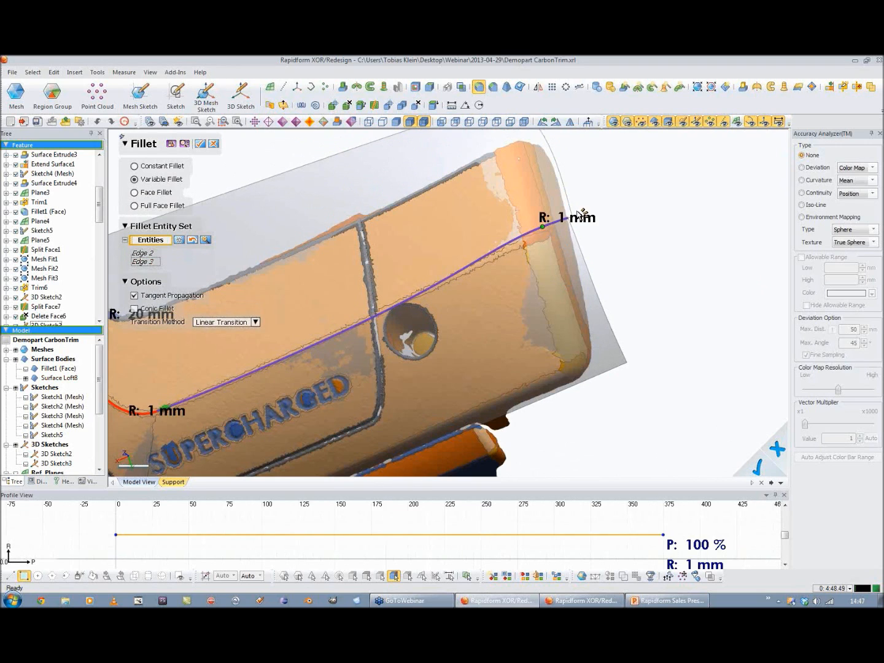
pyautogui.moveTo(584, 219); pyautogui.dragTo(591, 206)
pyautogui.keyDown('ctrl'); pyautogui.moveTo(186, 396); pyautogui.dragTo(357, 337, button='right'); pyautogui.keyUp('ctrl')
pyautogui.doubleClick(348, 354)
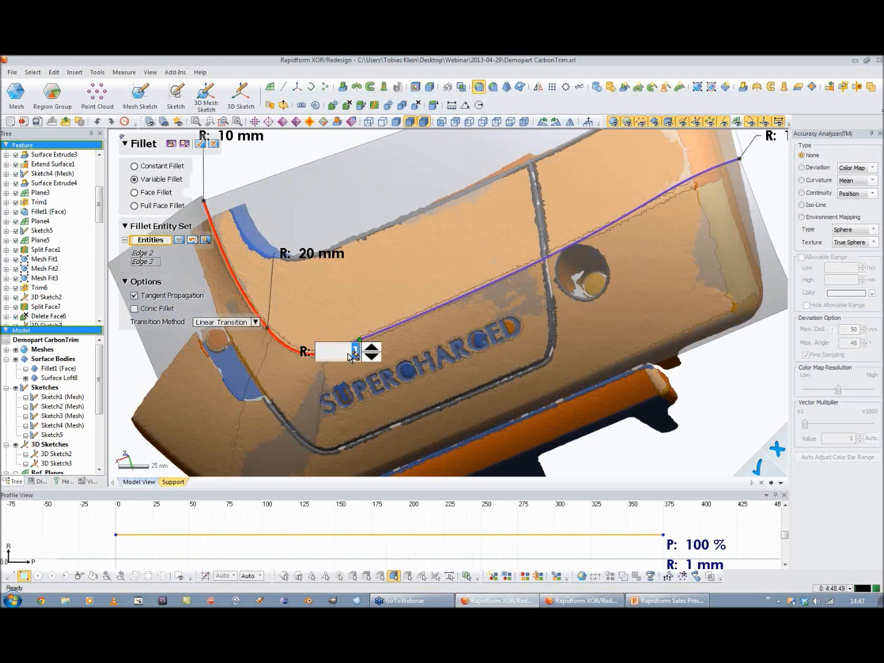
pyautogui.write('20')
pyautogui.press('Return')
pyautogui.moveTo(450, 258); pyautogui.dragTo(676, 189, button='right')
pyautogui.doubleClick(678, 186)
pyautogui.write('15')
pyautogui.press('Return')
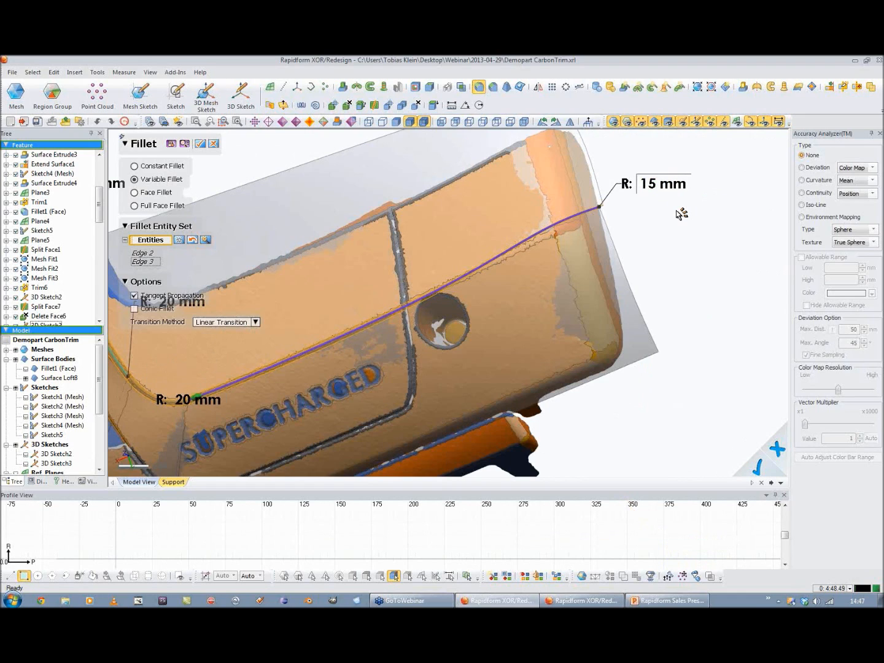
# Step: Set the variable fillet's radius at the far end of the long edge to 30 mm
pyautogui.doubleClick(673, 191)
pyautogui.moveTo(671, 187); pyautogui.dragTo(699, 185)
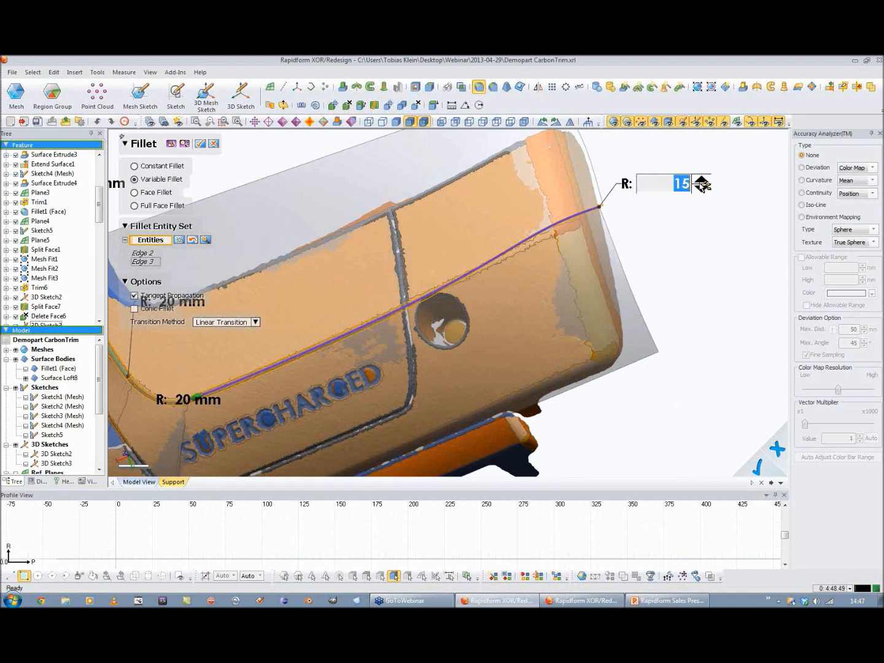
pyautogui.write('30')
pyautogui.press('Return')
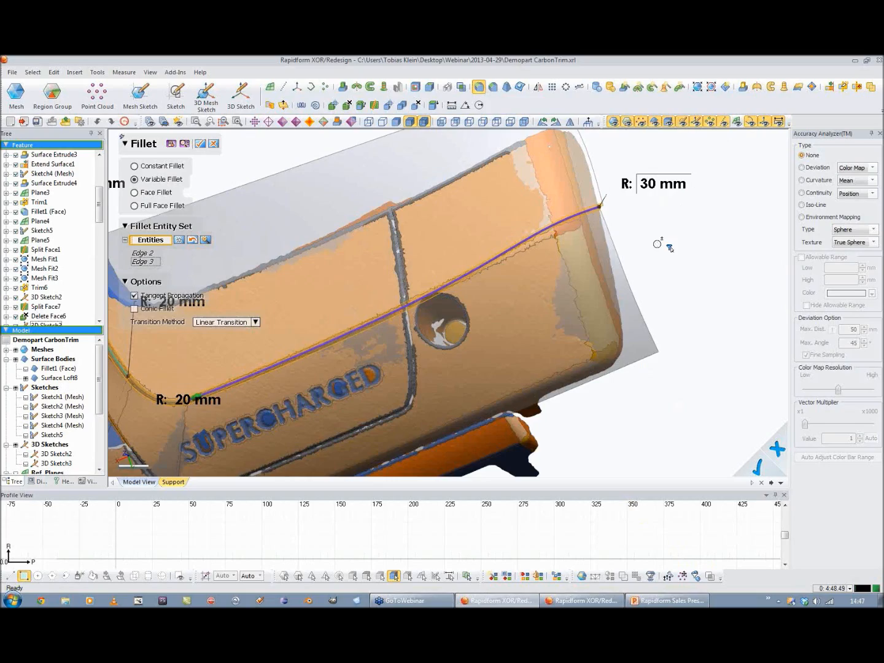
pyautogui.moveTo(481, 299)
pyautogui.mouseDown(button='right')
pyautogui.moveTo(535, 234)
pyautogui.moveTo(494, 316)
pyautogui.moveTo(423, 230)
pyautogui.mouseUp(button='right')
pyautogui.scroll(-2, 470, 283)
# Step: Switch to a face fillet with the large upper face as the first face set and a 20 mm radius
pyautogui.click(161, 193)
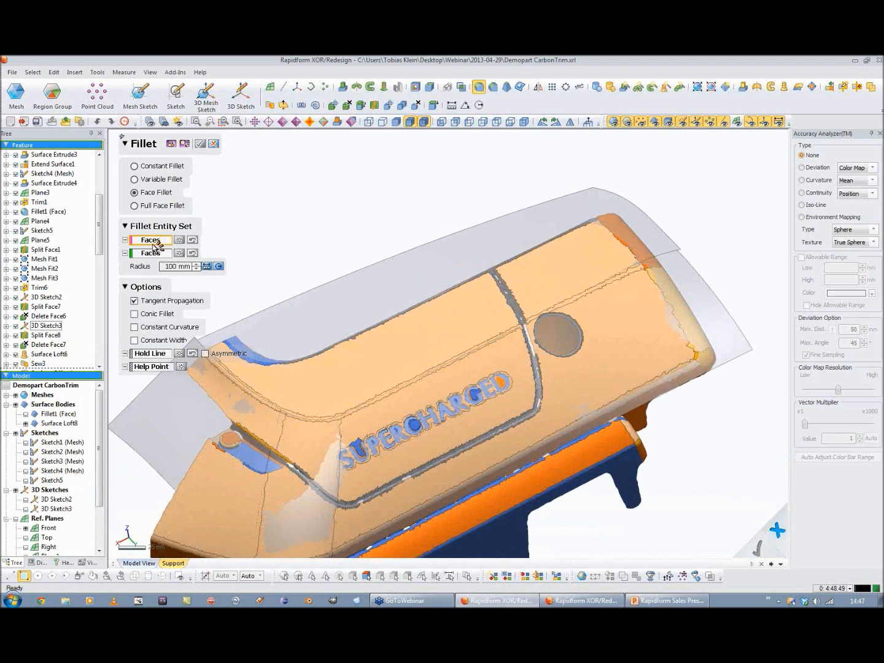
pyautogui.click(365, 325)
pyautogui.click(152, 271)
pyautogui.click(179, 279)
pyautogui.write('20')
pyautogui.press('Return')
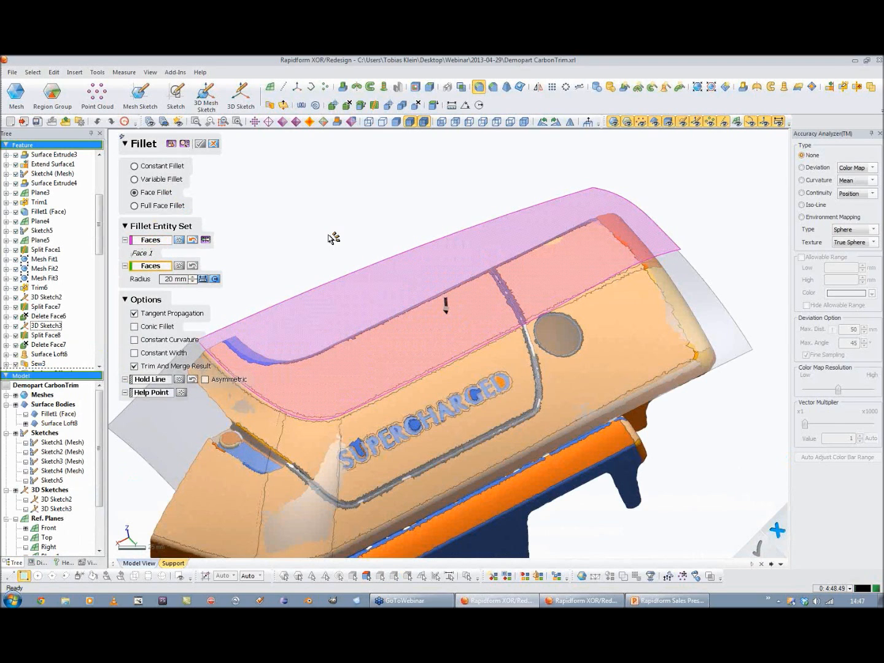
# Step: Select the long lower face, the corner loft face and the end face as the face fillet's second face set
pyautogui.click(157, 268)
pyautogui.click(442, 404)
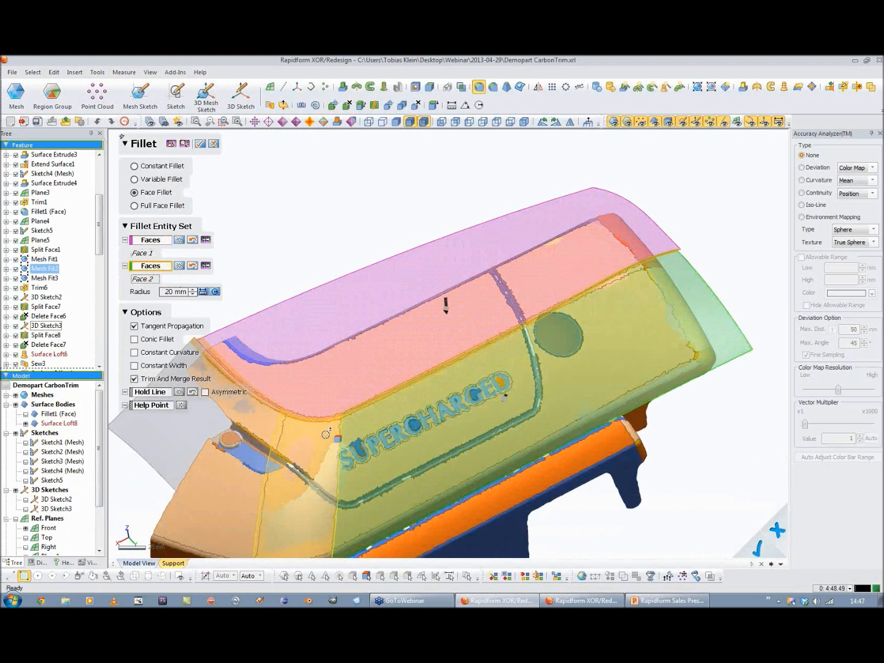
pyautogui.click(307, 436)
pyautogui.click(227, 427)
pyautogui.moveTo(430, 313); pyautogui.dragTo(531, 262, button='right')
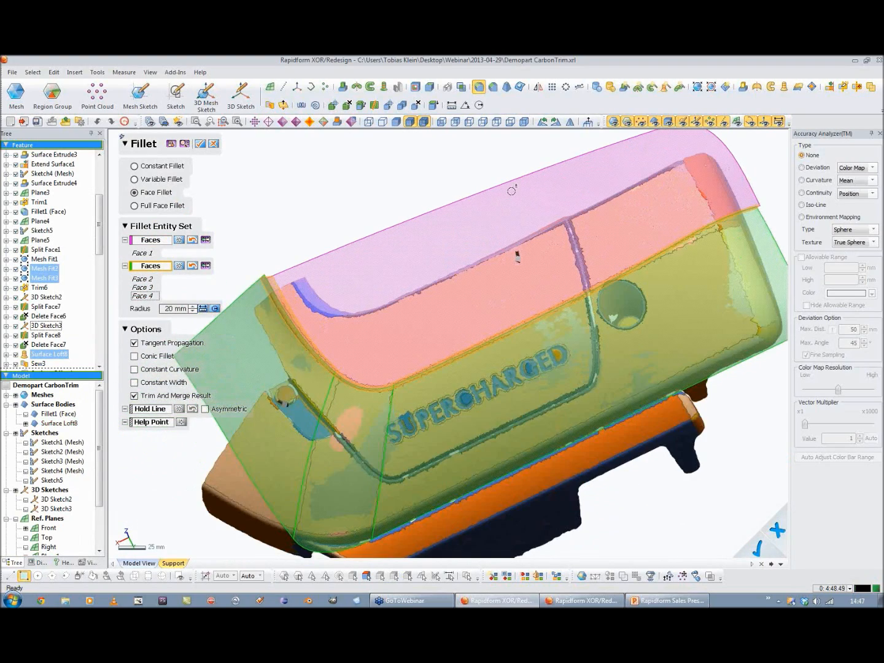
# Step: Show the surfaces opaque without the scan mesh and turn on Constant Width for the face fillet
pyautogui.click(424, 124)
pyautogui.click(613, 123)
pyautogui.moveTo(535, 415); pyautogui.dragTo(561, 412, button='right')
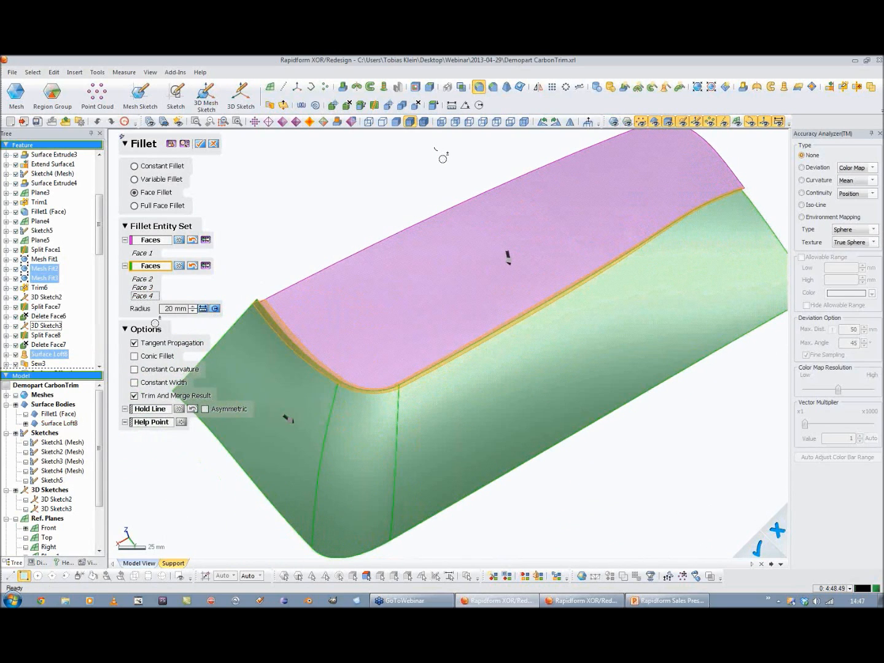
pyautogui.click(135, 383)
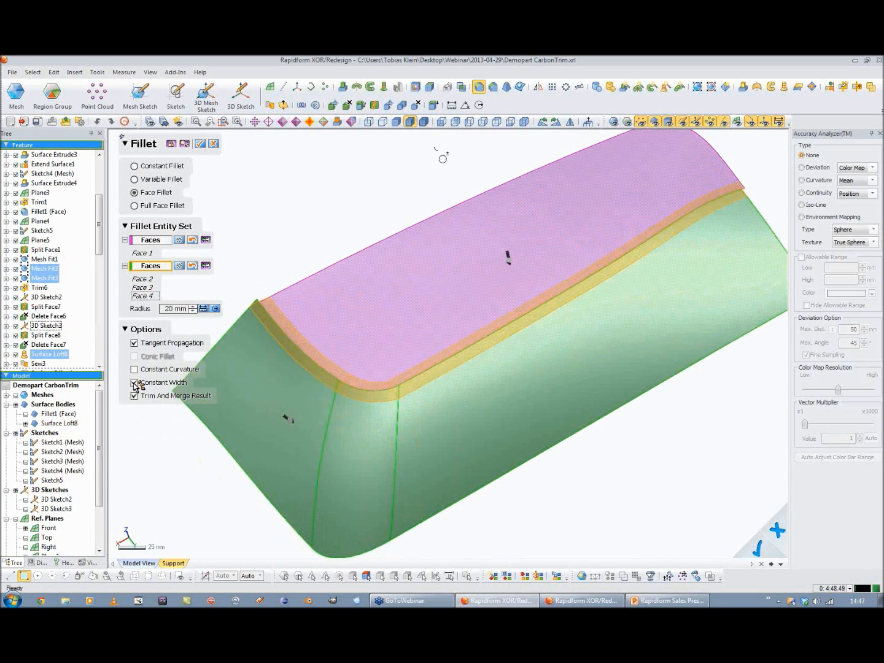
pyautogui.moveTo(522, 357); pyautogui.dragTo(464, 433, button='right')
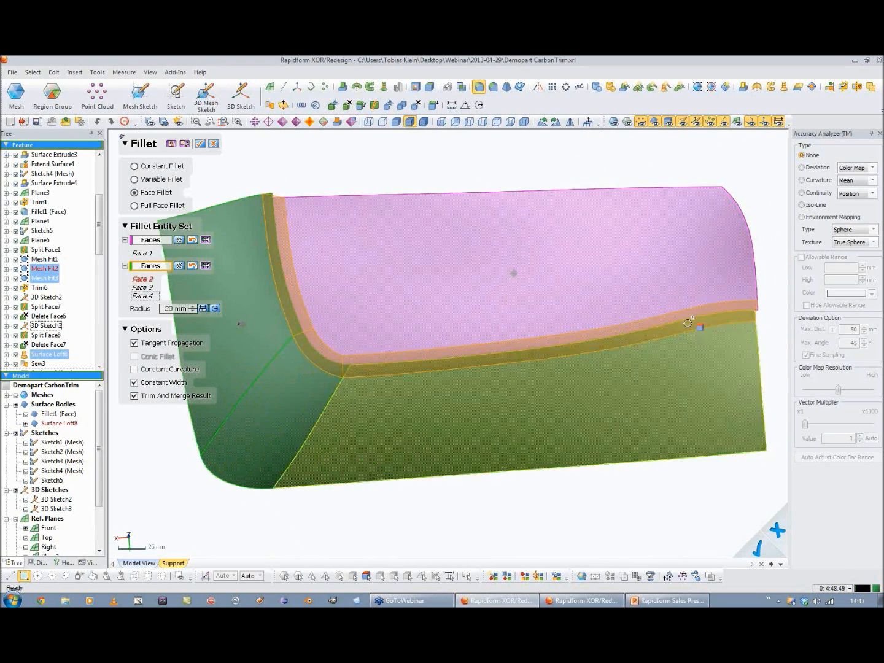
pyautogui.scroll(3, 578, 338)
pyautogui.moveTo(654, 329); pyautogui.dragTo(446, 340, button='right')
# Step: Set the face fillet's radius to 10 mm
pyautogui.click(215, 308)
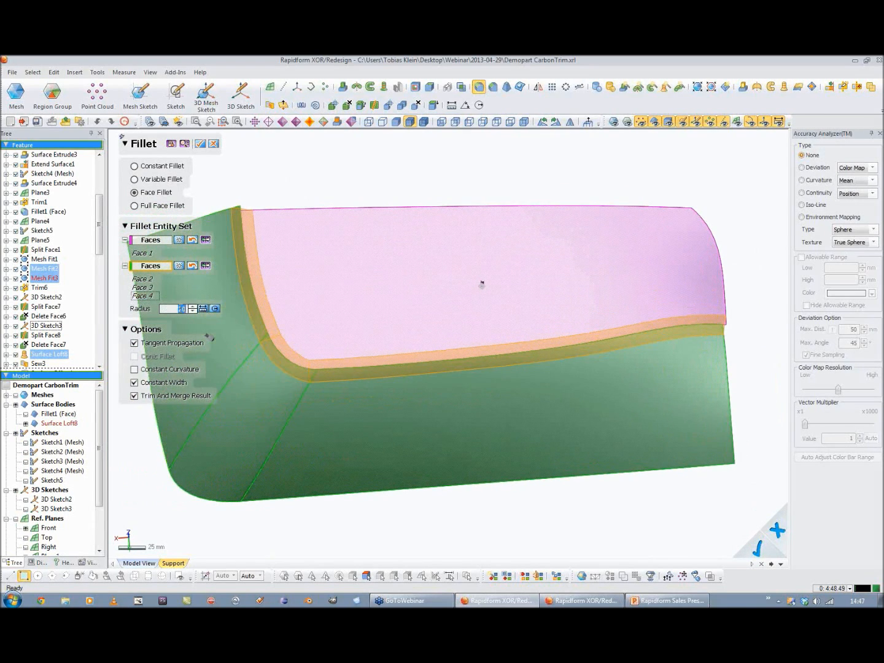
pyautogui.doubleClick(180, 309)
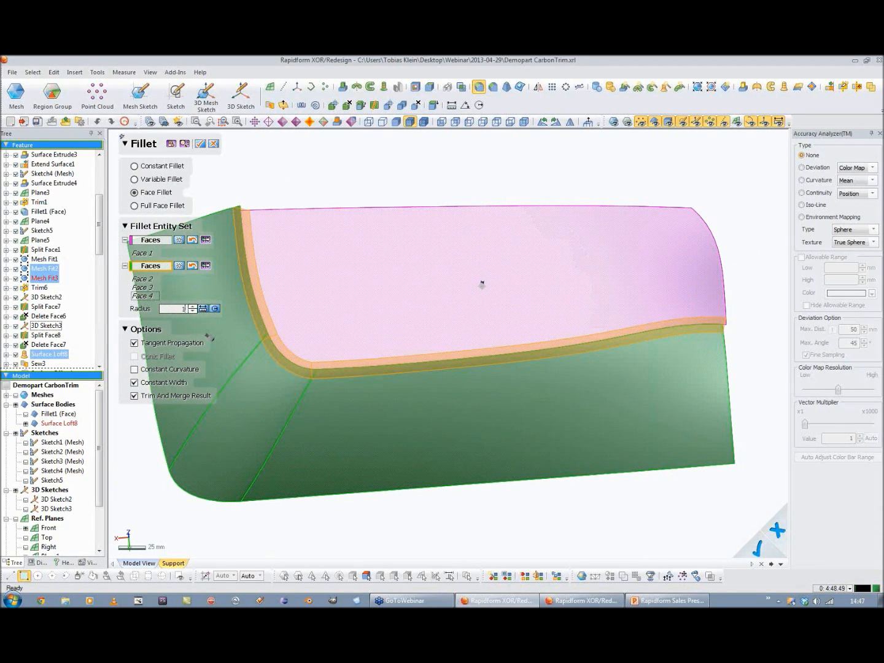
pyautogui.press('Return')
# Step: Turn on Constant Curvature and create the face fillet, leaving no further fillet open
pyautogui.moveTo(482, 283)
pyautogui.mouseDown(button='right')
pyautogui.moveTo(482, 296)
pyautogui.moveTo(464, 288)
pyautogui.mouseUp(button='right')
pyautogui.click(135, 370)
pyautogui.moveTo(476, 402); pyautogui.dragTo(481, 461, button='right')
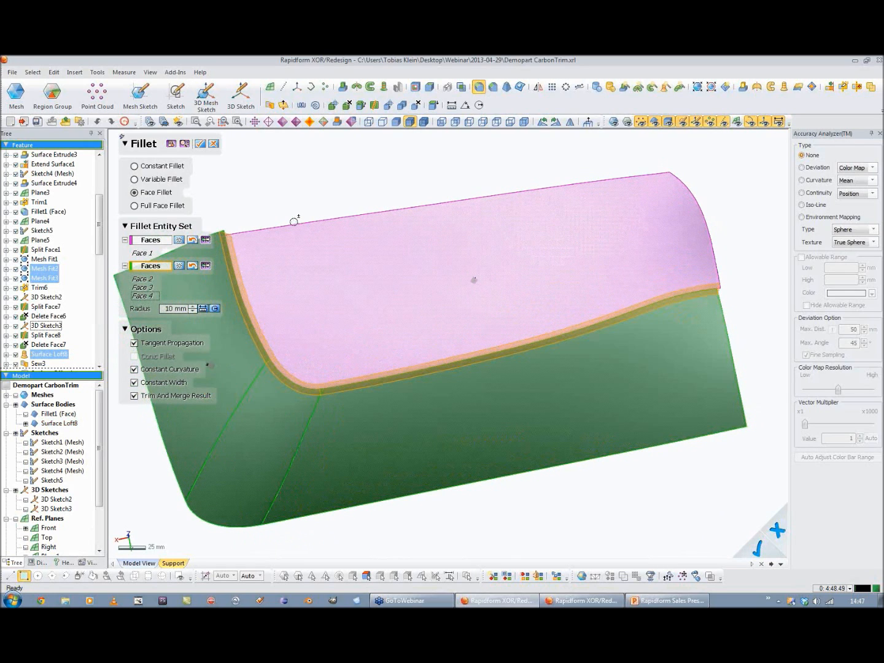
pyautogui.click(201, 144)
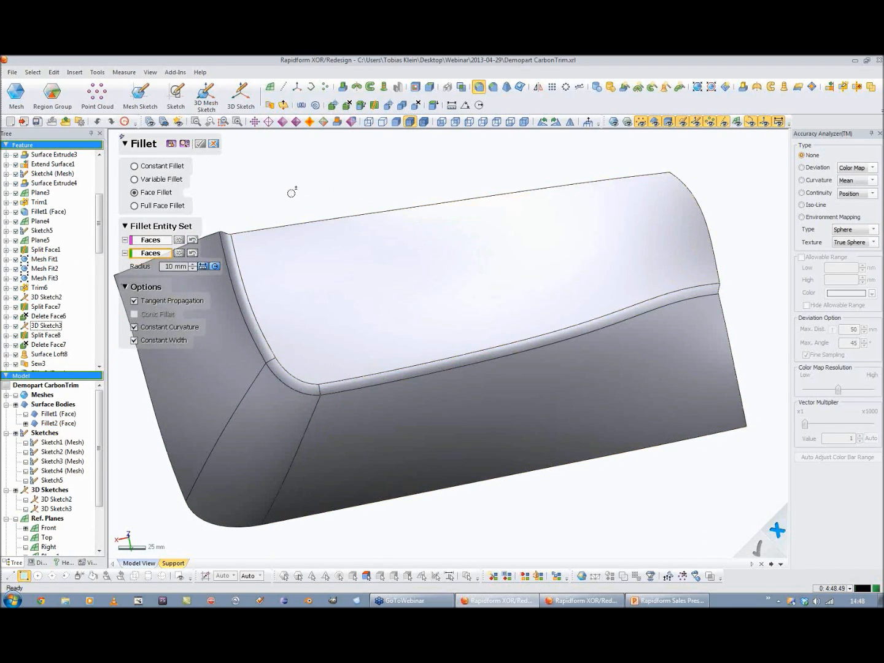
pyautogui.click(214, 144)
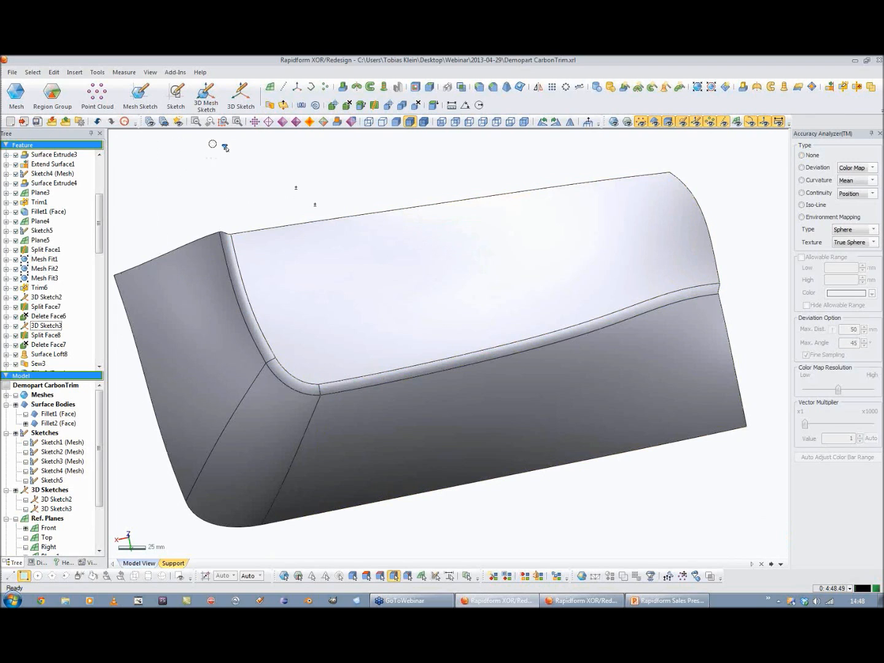
# Step: Roll the feature history back to before the Fillet2 face fillet and show Sketch5
pyautogui.moveTo(100, 234); pyautogui.dragTo(100, 261)
pyautogui.rightClick(44, 279)
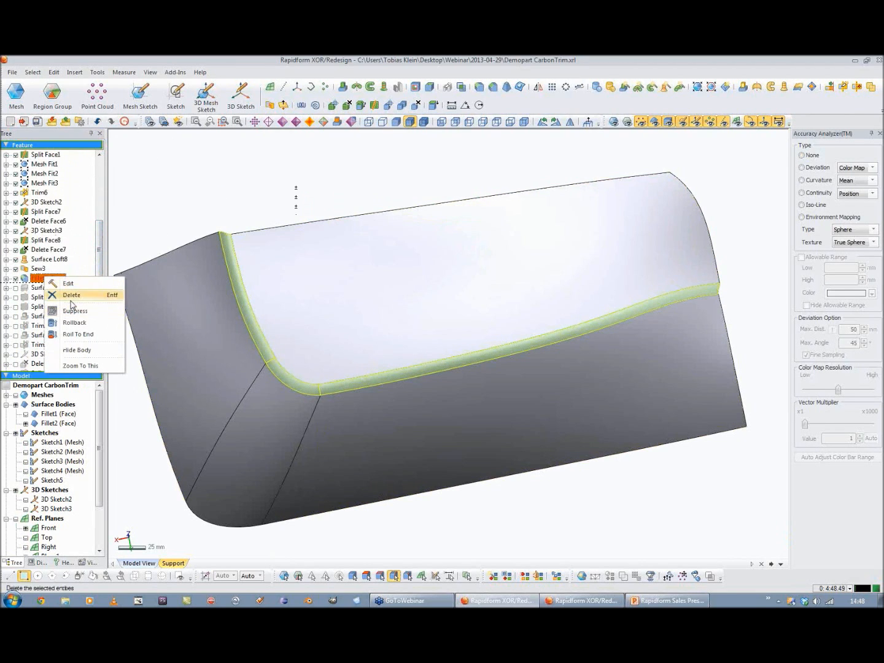
pyautogui.click(70, 320)
pyautogui.moveTo(316, 245); pyautogui.dragTo(247, 277, button='right')
pyautogui.click(26, 482)
pyautogui.moveTo(341, 311); pyautogui.dragTo(375, 337, button='right')
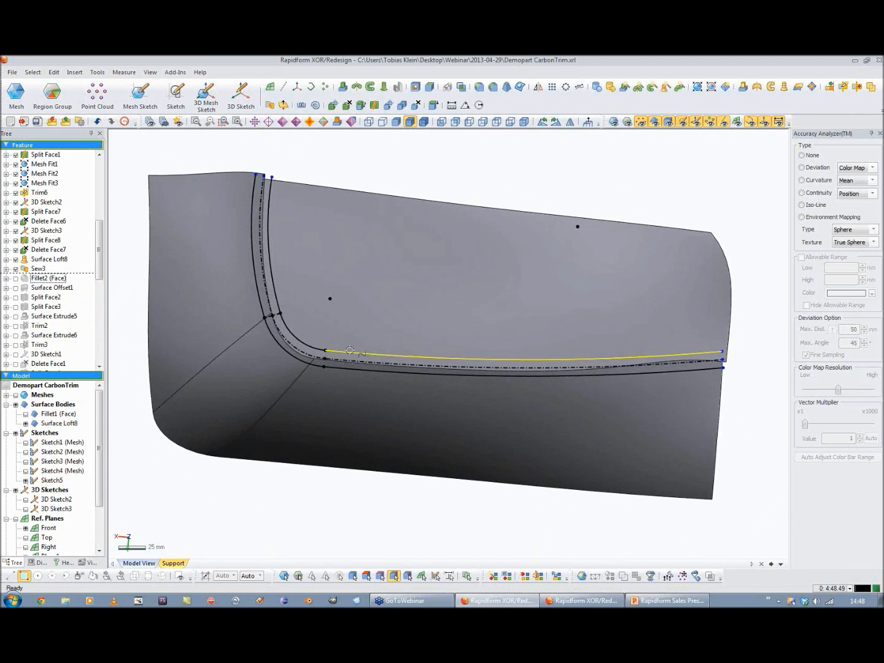
# Step: Split the curved face and the adjoining corner faces by projecting Sketch5's offset curve that lies on them
pyautogui.click(588, 124)
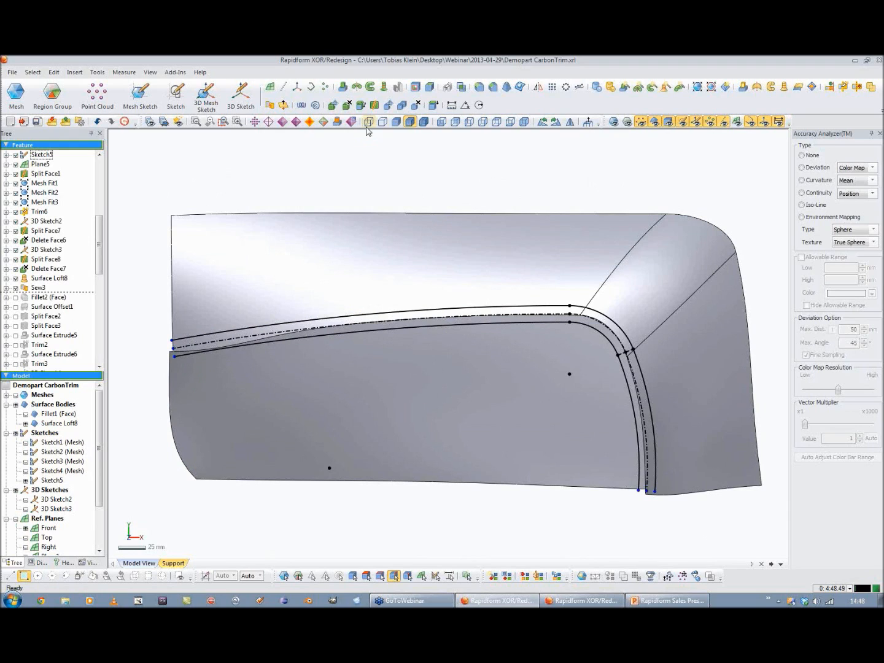
pyautogui.click(376, 105)
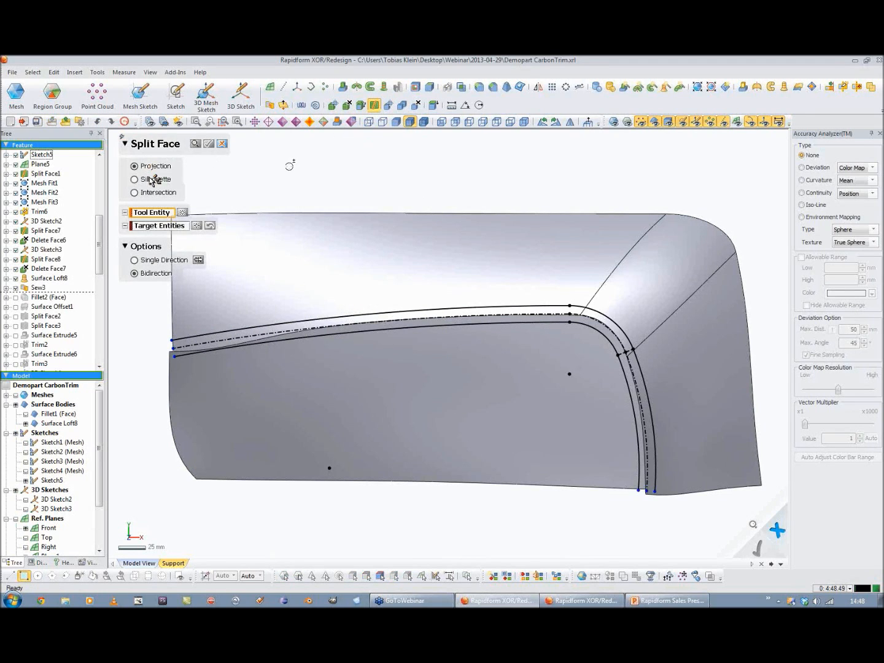
pyautogui.click(258, 341)
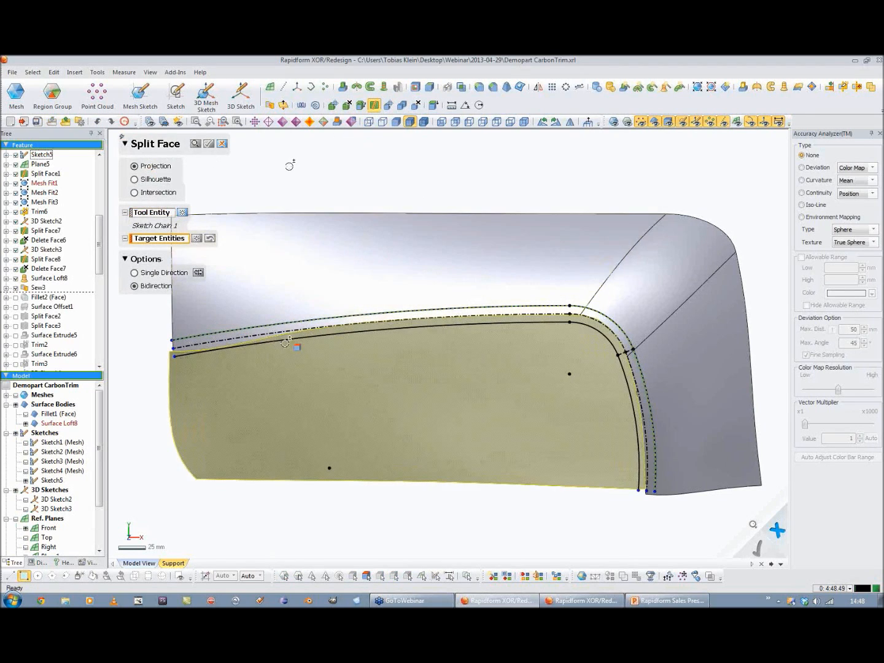
pyautogui.click(577, 285)
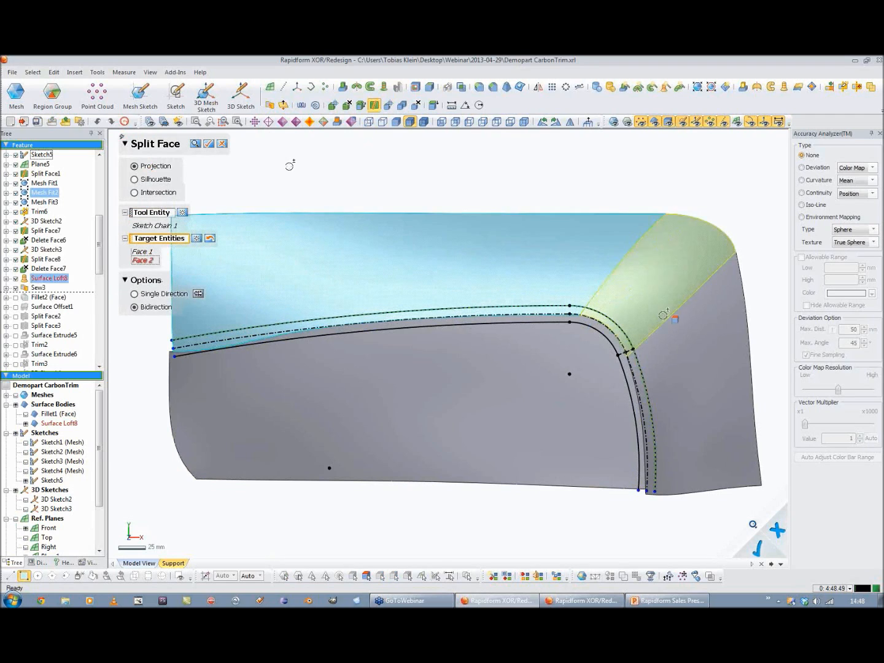
pyautogui.click(208, 144)
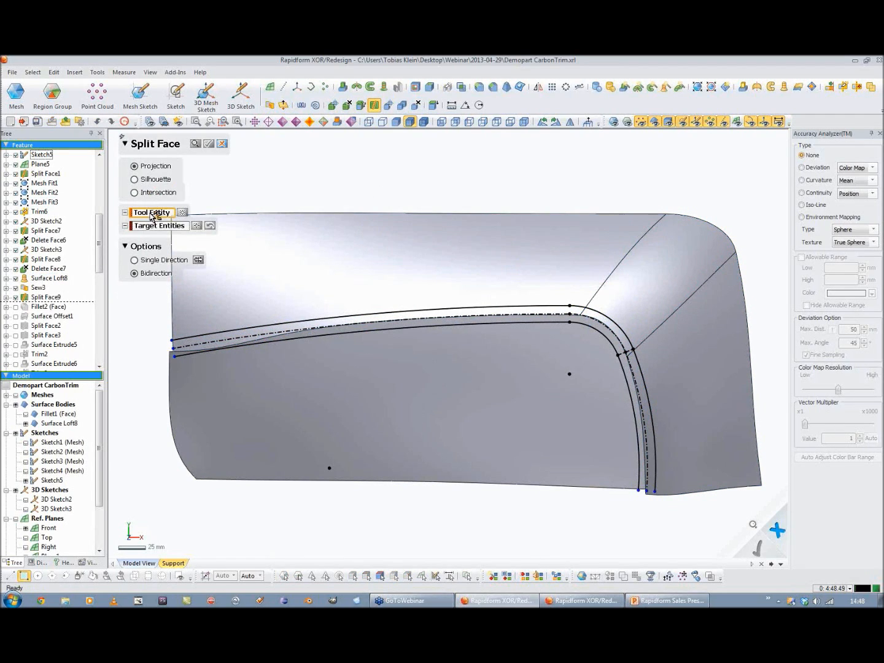
# Step: Try to split the large flat face by projecting Sketch5's other offset curve onto it
pyautogui.click(312, 341)
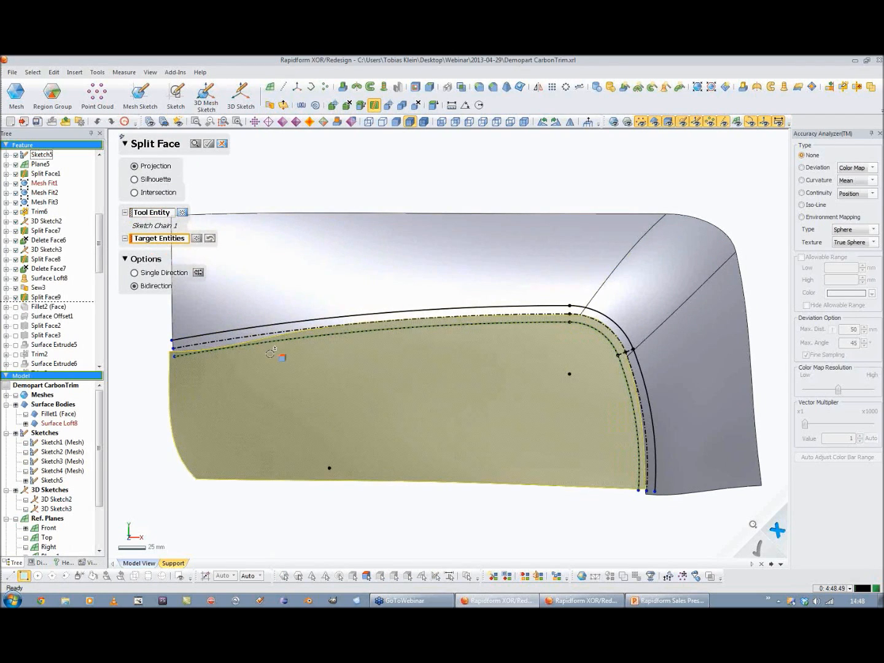
pyautogui.click(282, 354)
pyautogui.click(209, 147)
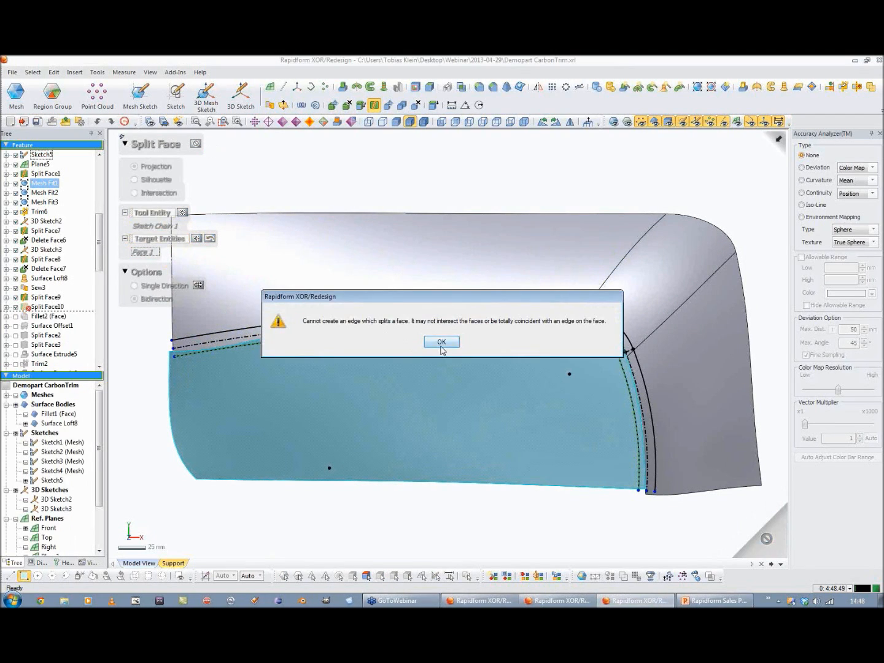
pyautogui.click(441, 342)
pyautogui.click(221, 143)
pyautogui.click(421, 343)
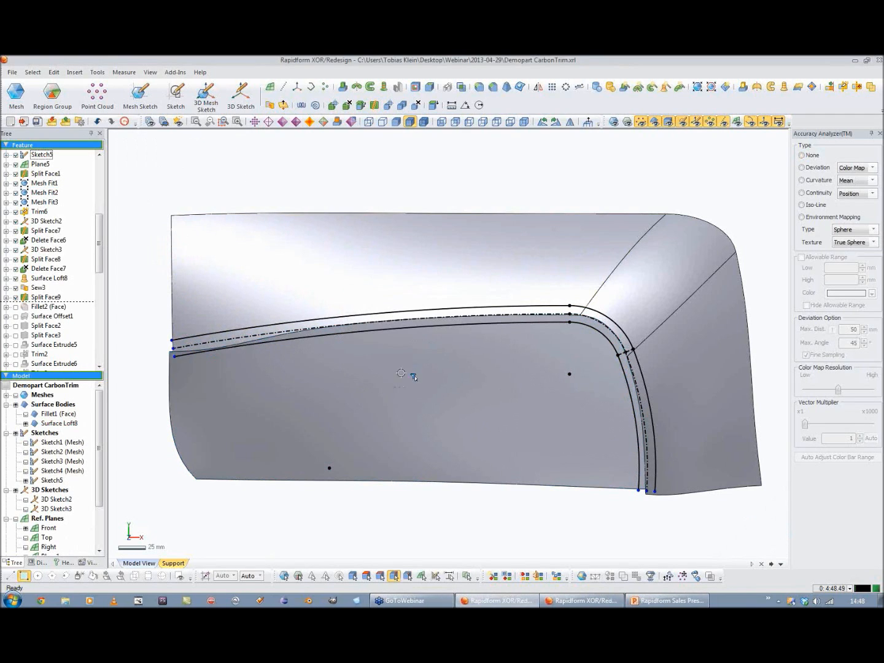
# Step: Edit Sketch5 and set the radius of the long, shallow arc to 1800 mm
pyautogui.doubleClick(186, 359)
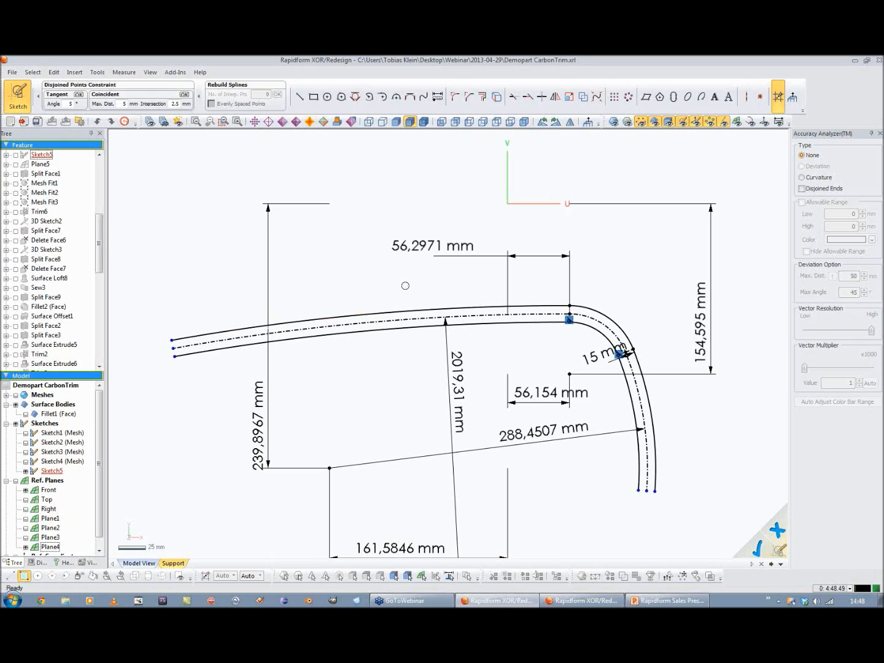
pyautogui.doubleClick(457, 387)
pyautogui.moveTo(468, 399); pyautogui.dragTo(526, 398)
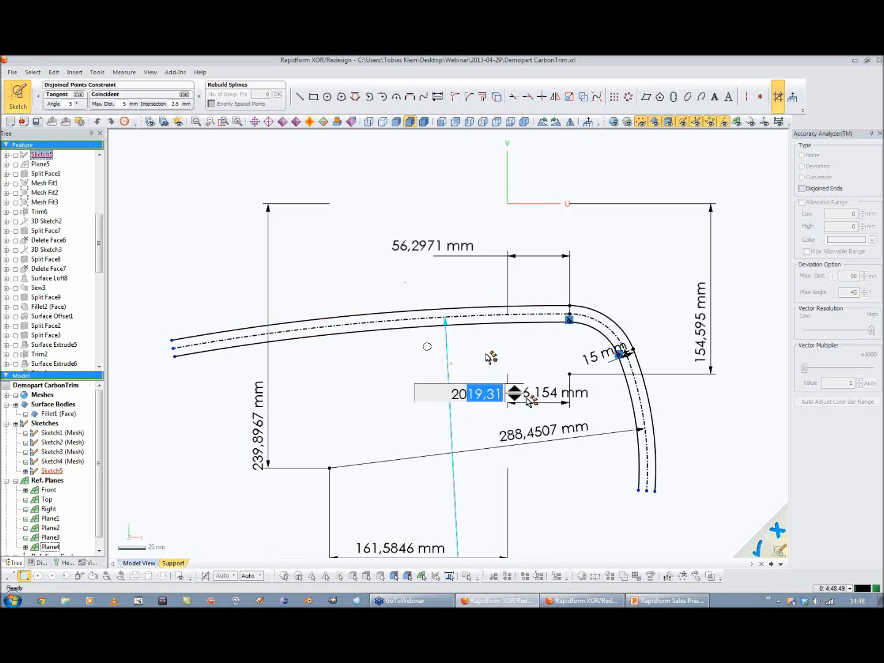
pyautogui.write('00')
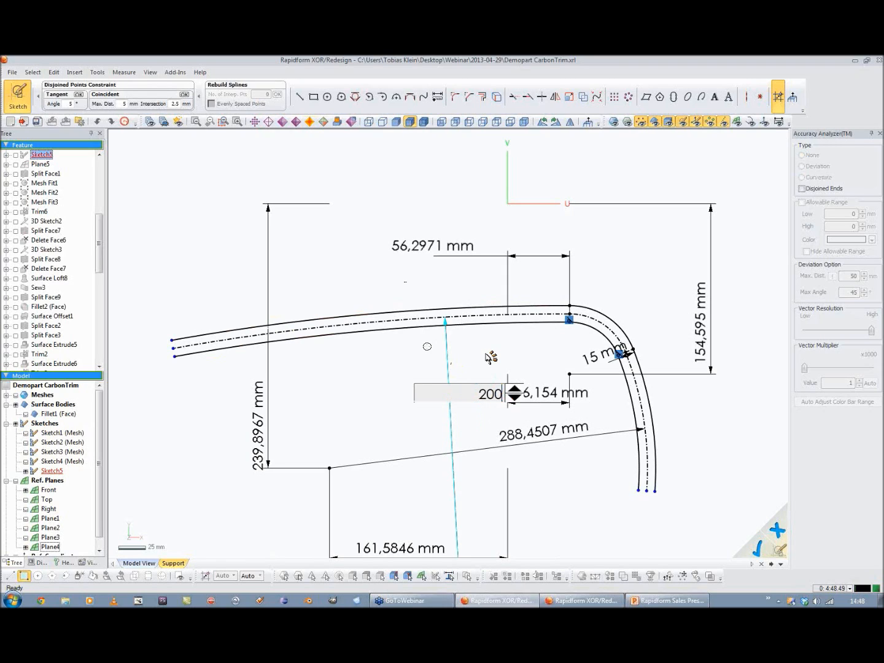
pyautogui.press('Return')
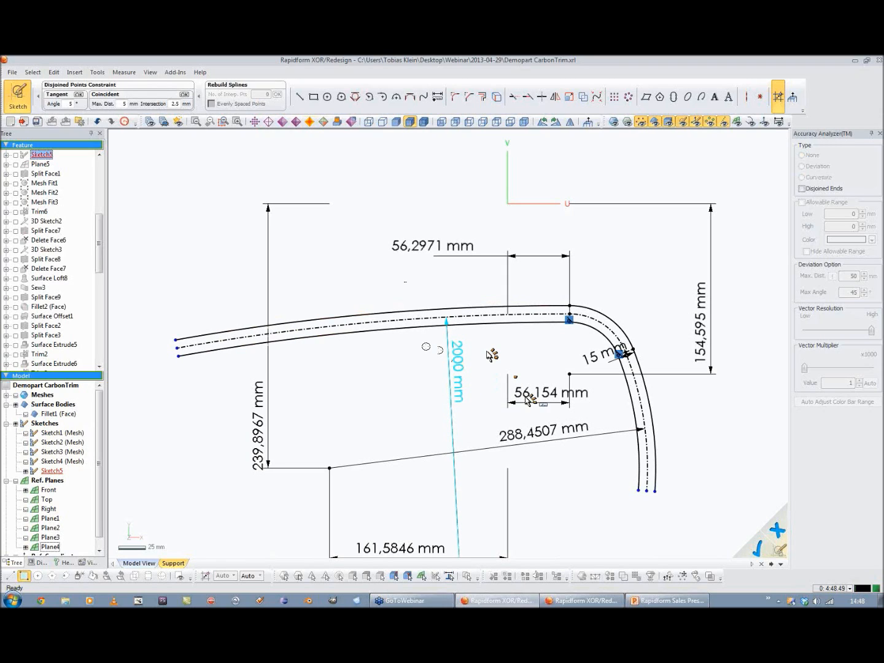
pyautogui.doubleClick(457, 367)
pyautogui.write('1800')
pyautogui.press('Return')
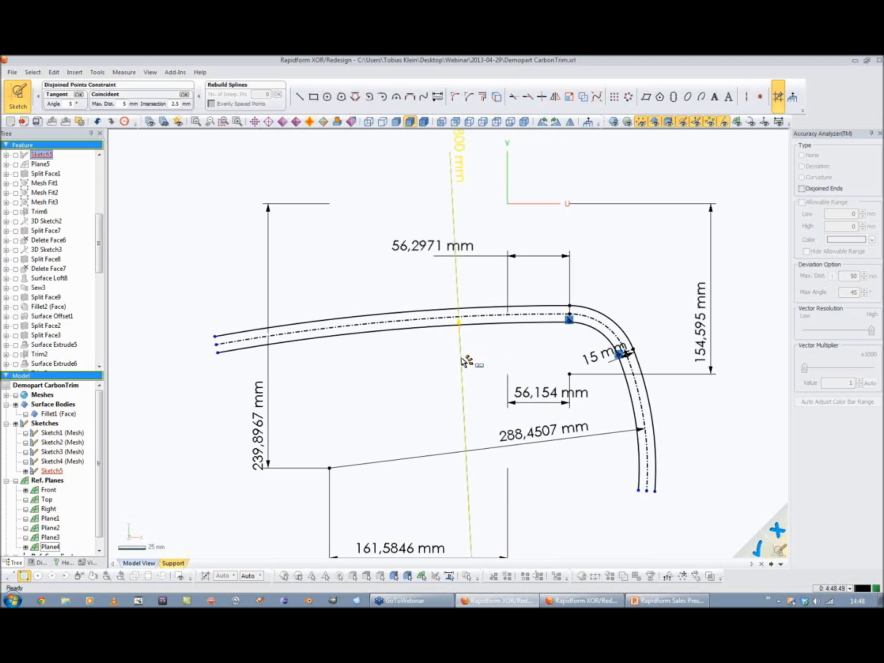
# Step: Using the scan mesh as reference, extend the offset curves' free ends beyond the surface edge, finish the sketch and hide the mesh
pyautogui.click(615, 121)
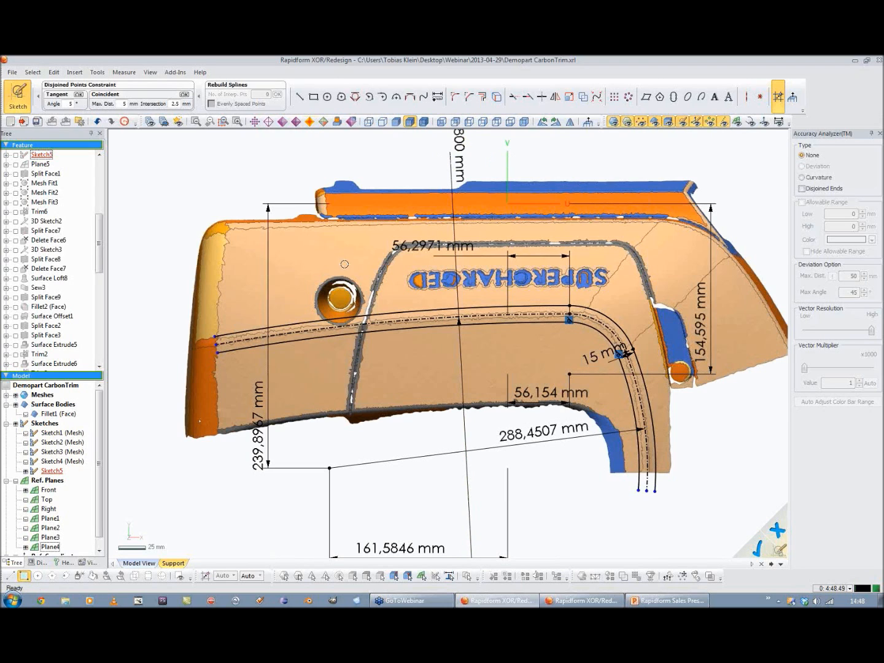
pyautogui.moveTo(216, 351)
pyautogui.mouseDown()
pyautogui.moveTo(146, 367)
pyautogui.moveTo(162, 345)
pyautogui.moveTo(138, 352)
pyautogui.mouseUp()
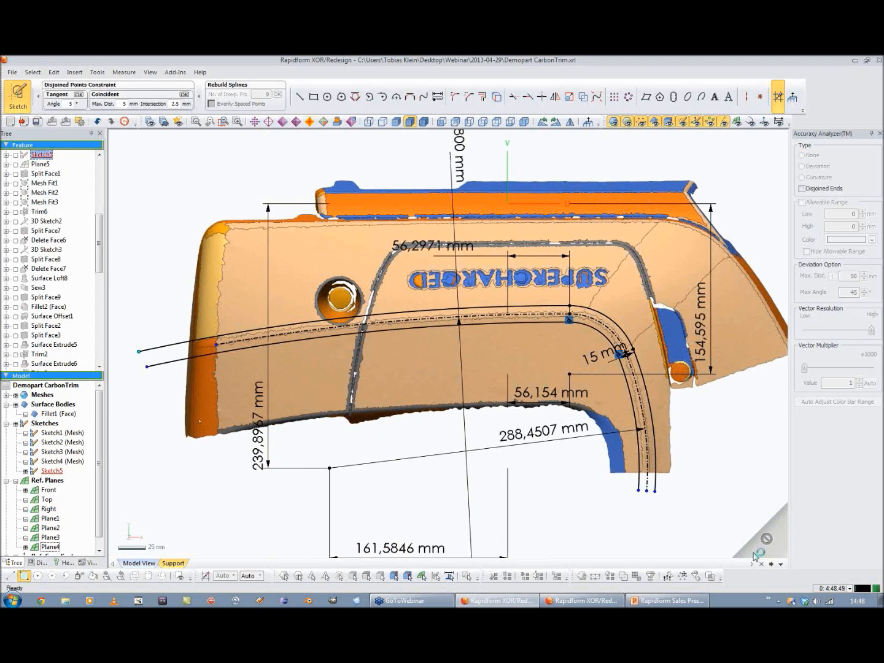
pyautogui.click(759, 547)
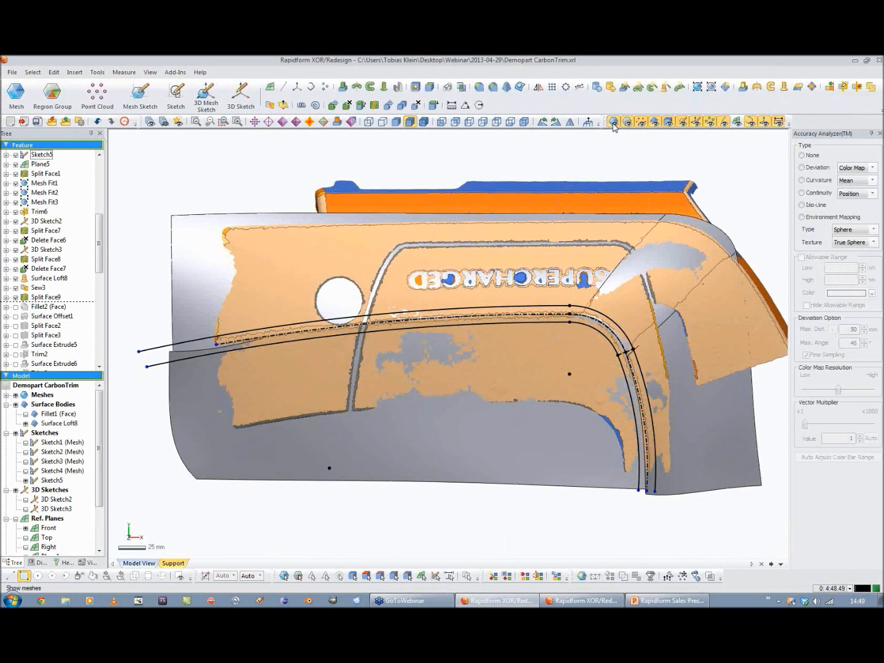
pyautogui.click(614, 121)
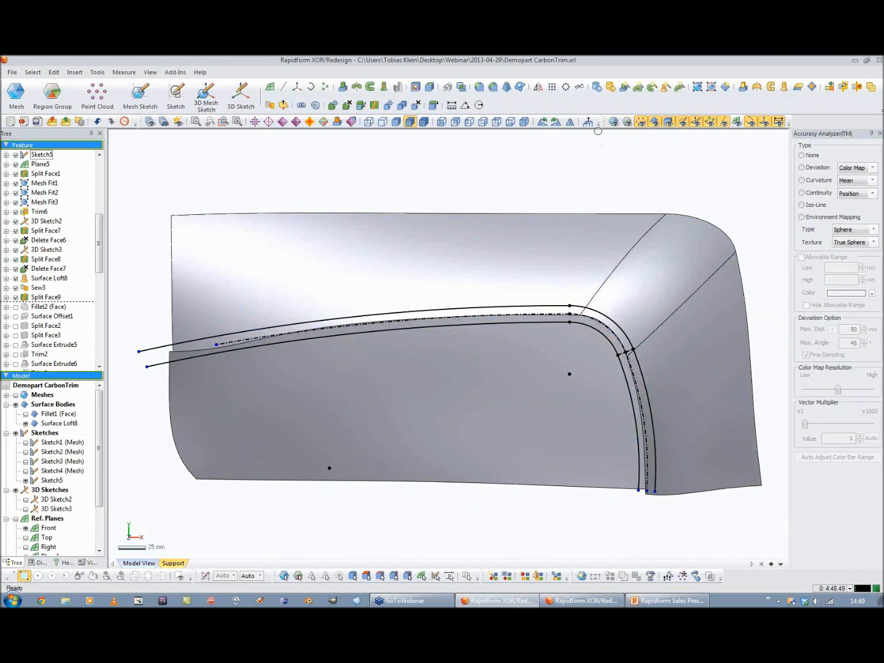
# Step: Split the large flat face by projecting Sketch5's extended inner offset curve onto it
pyautogui.click(374, 105)
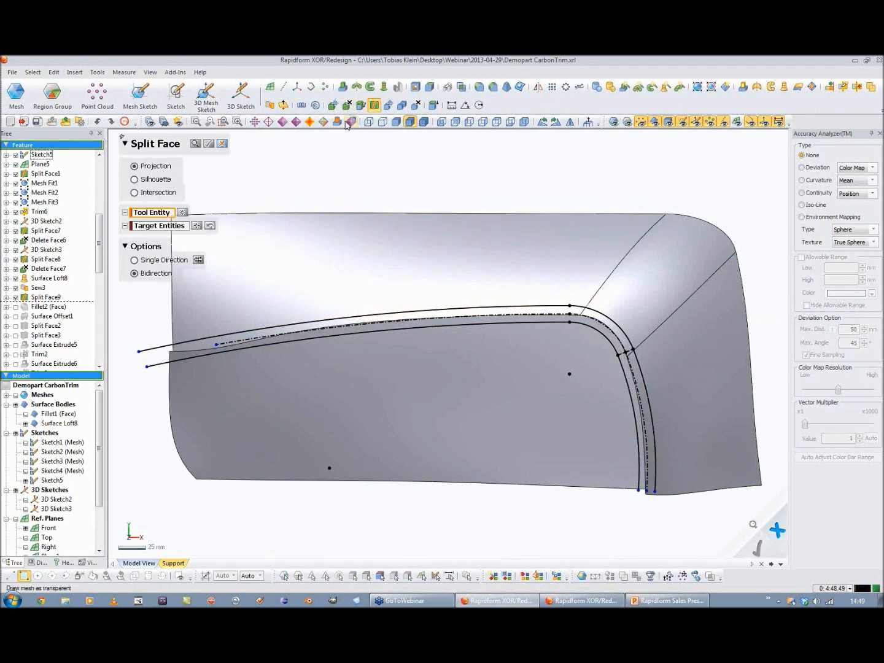
pyautogui.click(159, 362)
pyautogui.click(249, 357)
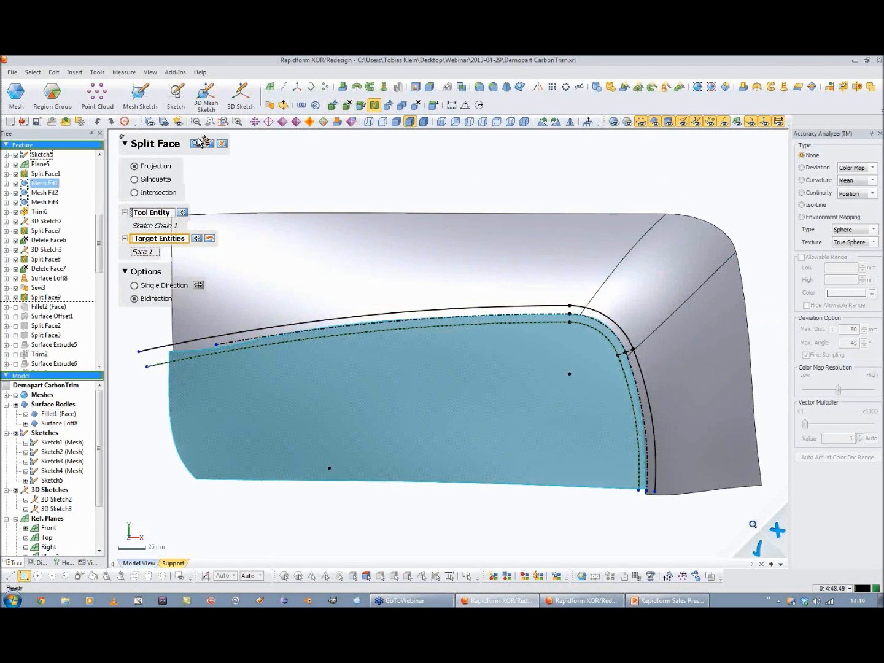
pyautogui.click(209, 143)
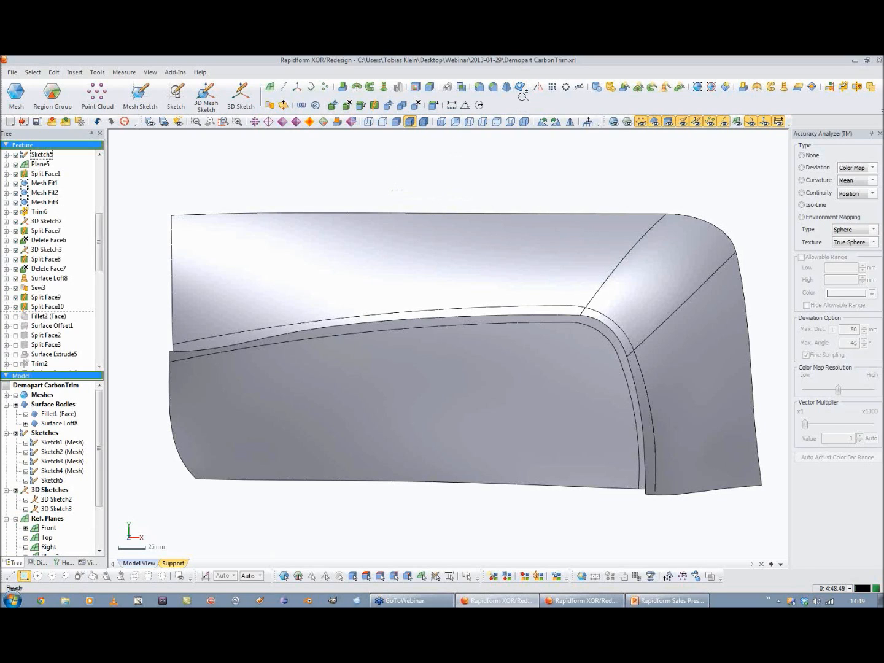
pyautogui.hotkey('ctrl', 's')
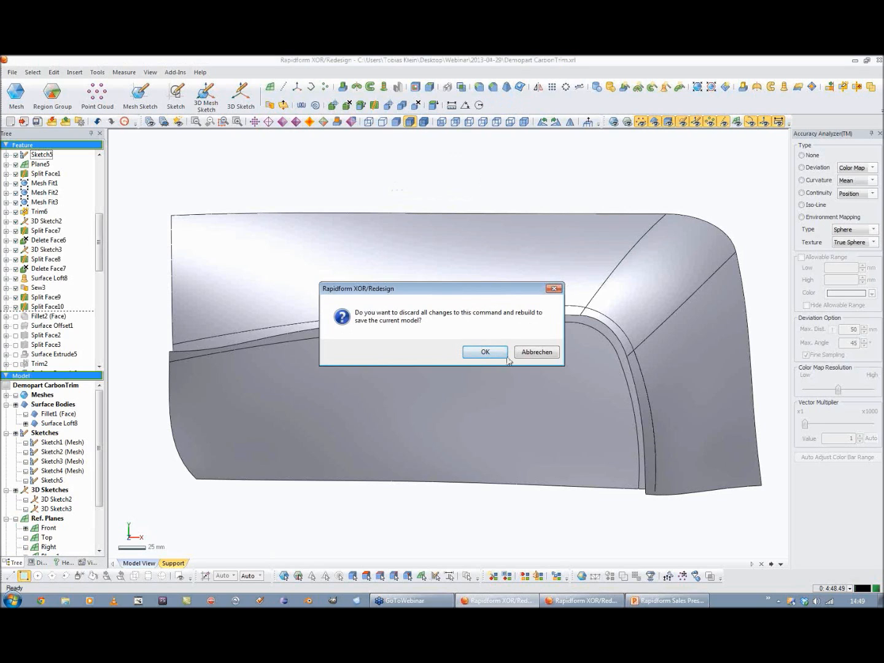
pyautogui.click(537, 352)
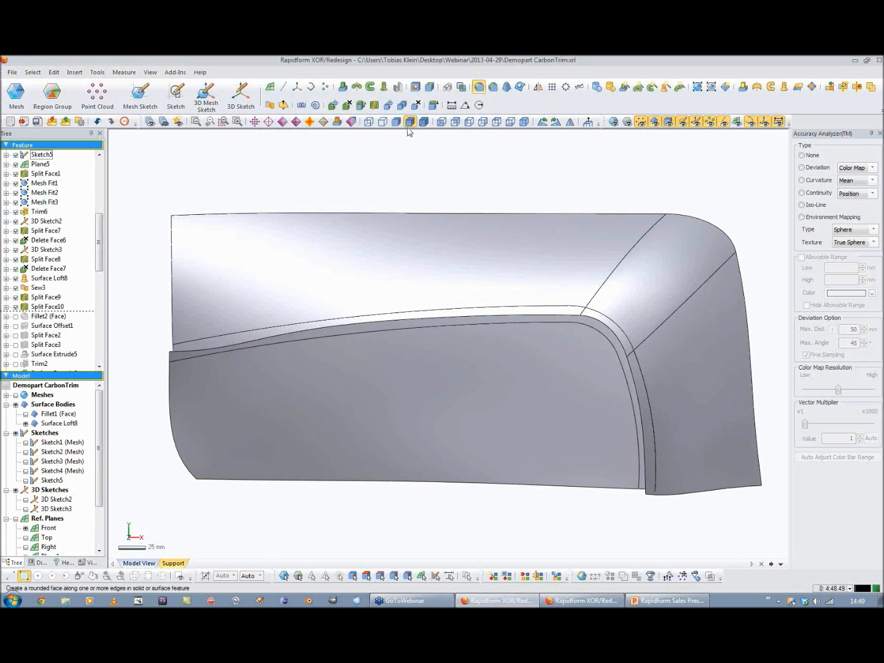
# Step: Set up a face fillet with the flat face and its strip as one set and all adjoining curved faces and strips as the other
pyautogui.click(477, 87)
pyautogui.click(134, 192)
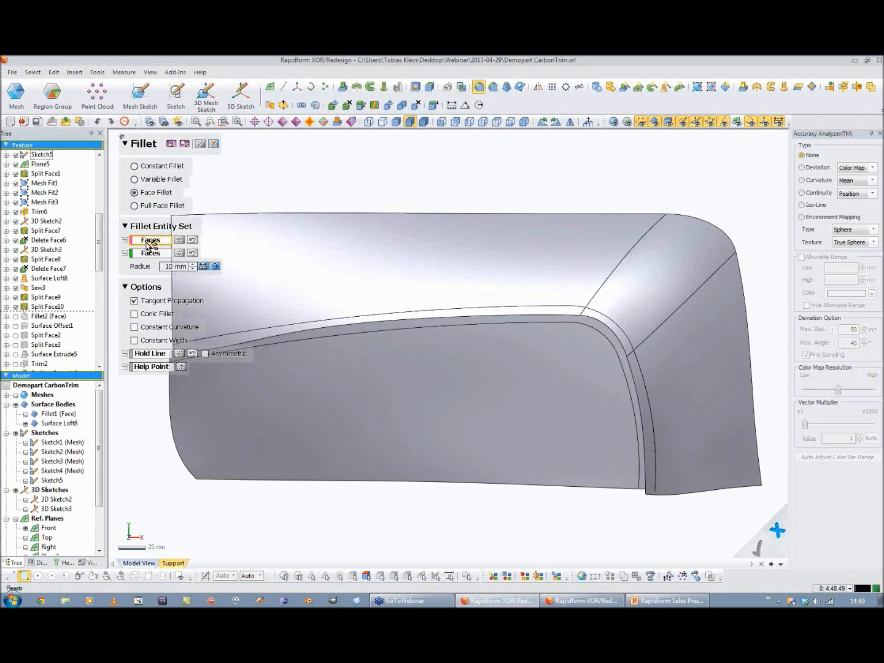
pyautogui.click(363, 365)
pyautogui.click(261, 342)
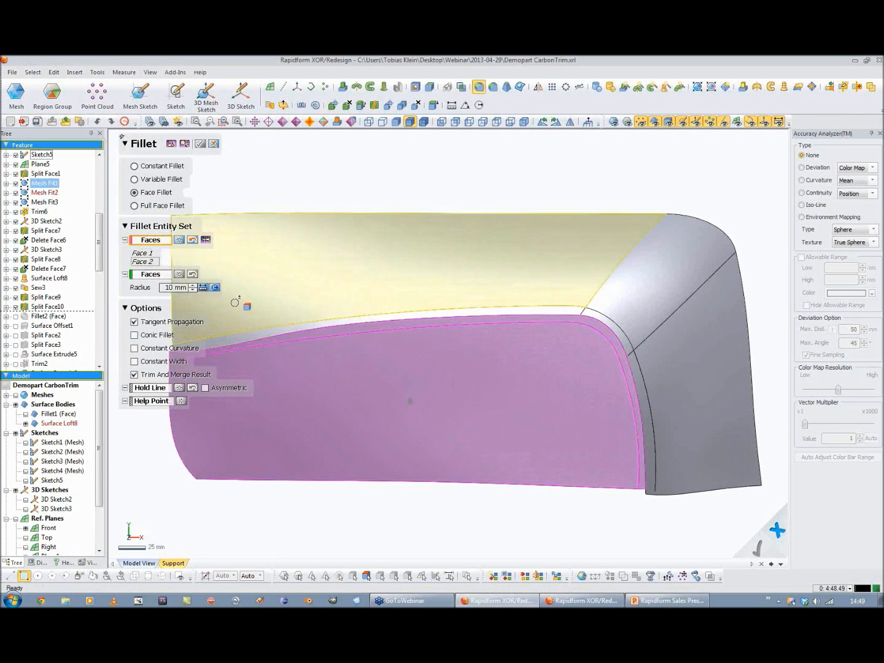
pyautogui.click(507, 306)
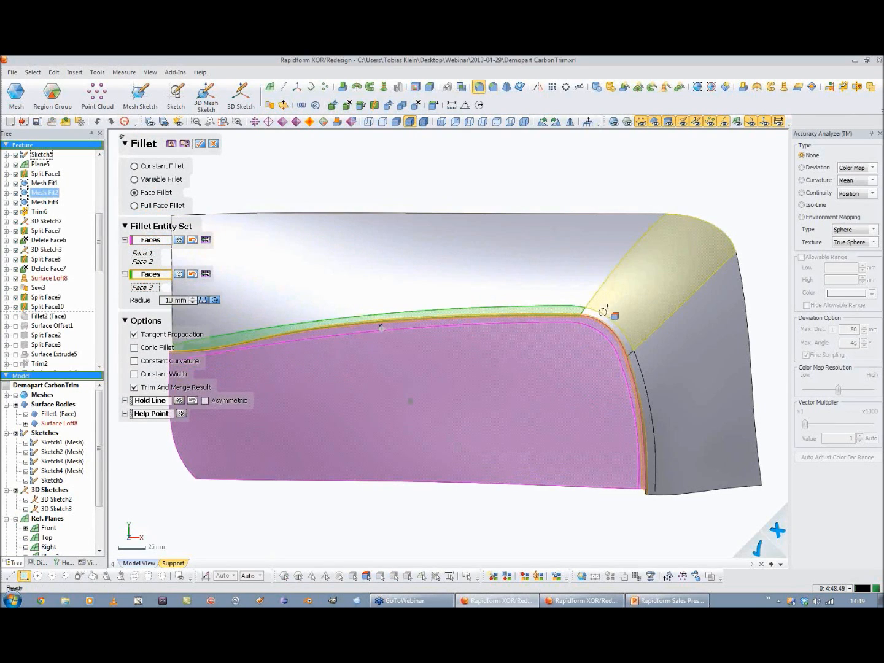
pyautogui.click(639, 330)
pyautogui.click(659, 337)
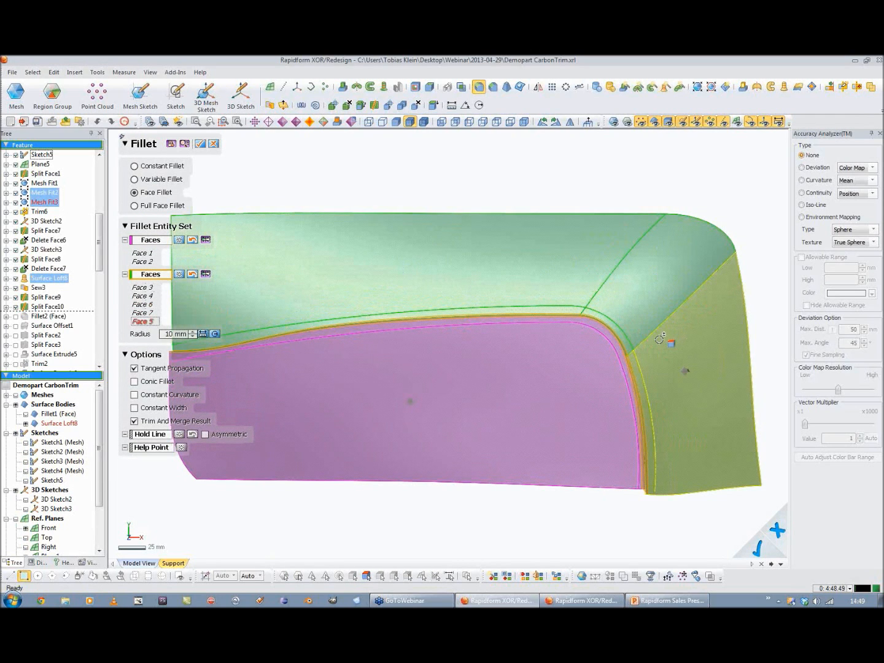
# Step: Set the face fillet's radius to 50 mm
pyautogui.moveTo(424, 215); pyautogui.dragTo(563, 285, button='right')
pyautogui.click(178, 335)
pyautogui.write('50')
pyautogui.press('Return')
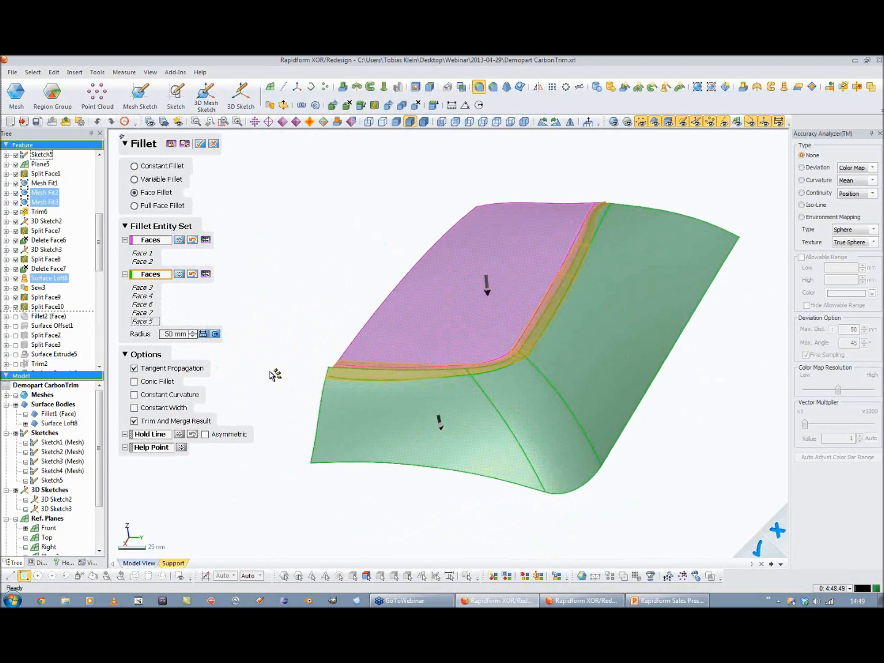
# Step: Pick the split edges running along the curved side and corner faces as the fillet's hold lines
pyautogui.moveTo(353, 305); pyautogui.dragTo(476, 342, button='right')
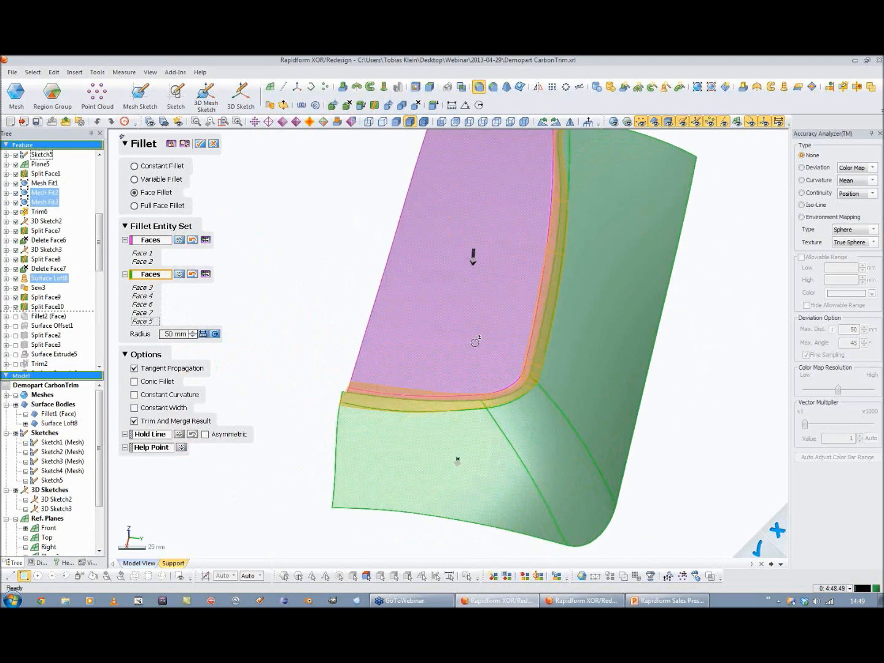
pyautogui.click(163, 436)
pyautogui.click(495, 423)
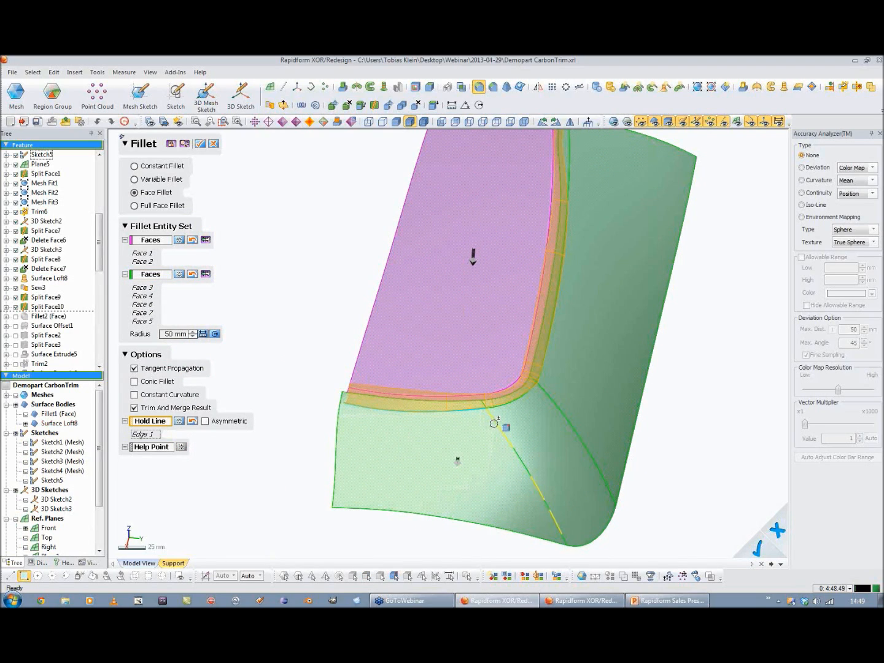
pyautogui.click(476, 409)
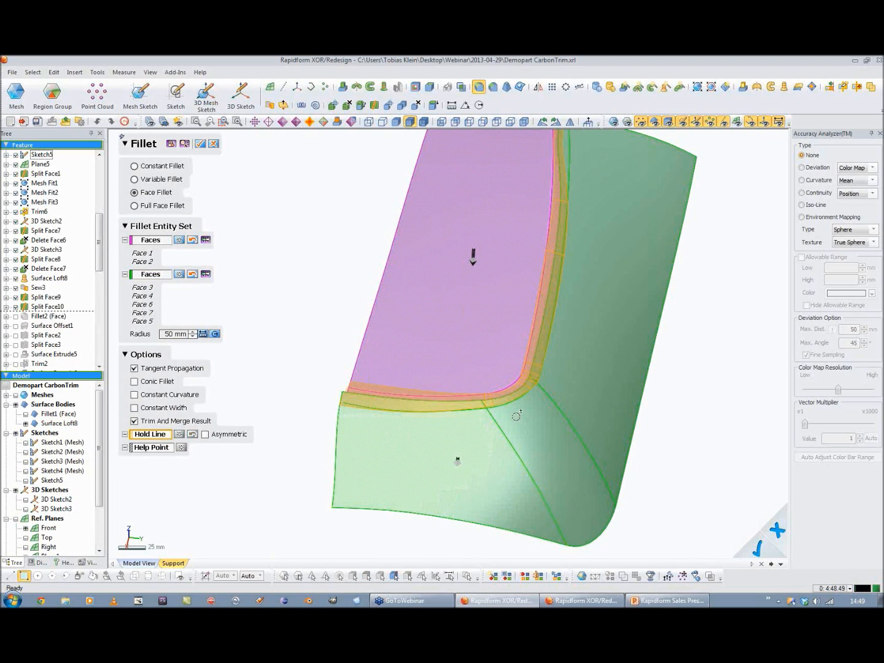
pyautogui.click(515, 410)
pyautogui.click(478, 424)
pyautogui.moveTo(535, 499); pyautogui.dragTo(486, 452, button='right')
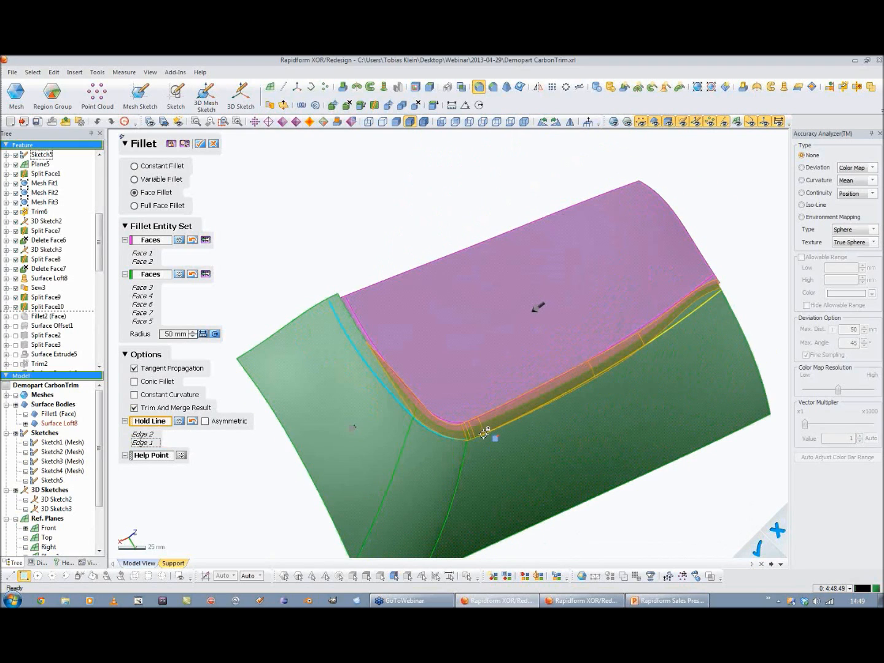
pyautogui.click(484, 434)
pyautogui.click(477, 437)
pyautogui.moveTo(477, 438); pyautogui.dragTo(365, 400, button='right')
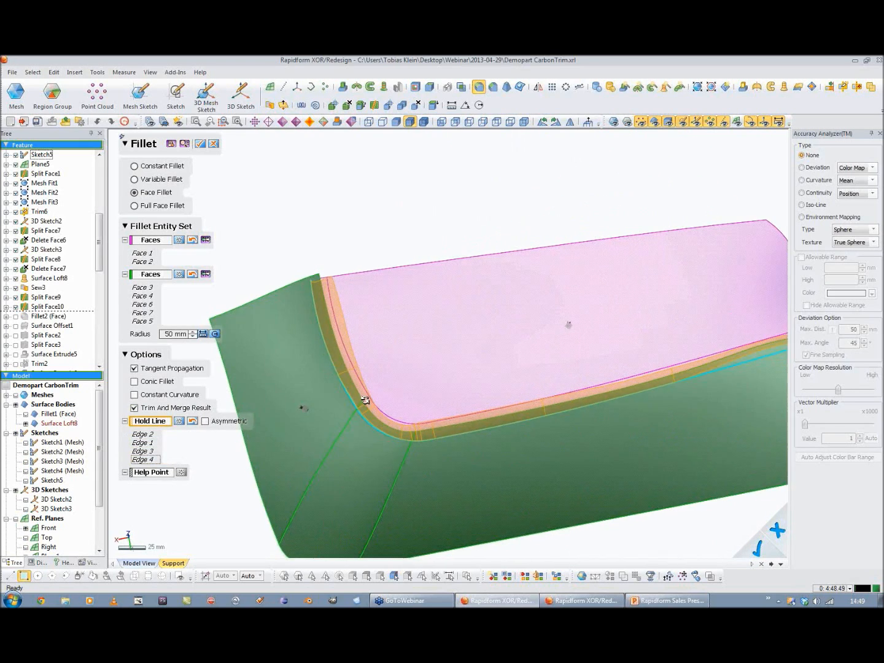
# Step: Add the three split-edge segments on the flat face to the fillet's hold lines
pyautogui.click(384, 319)
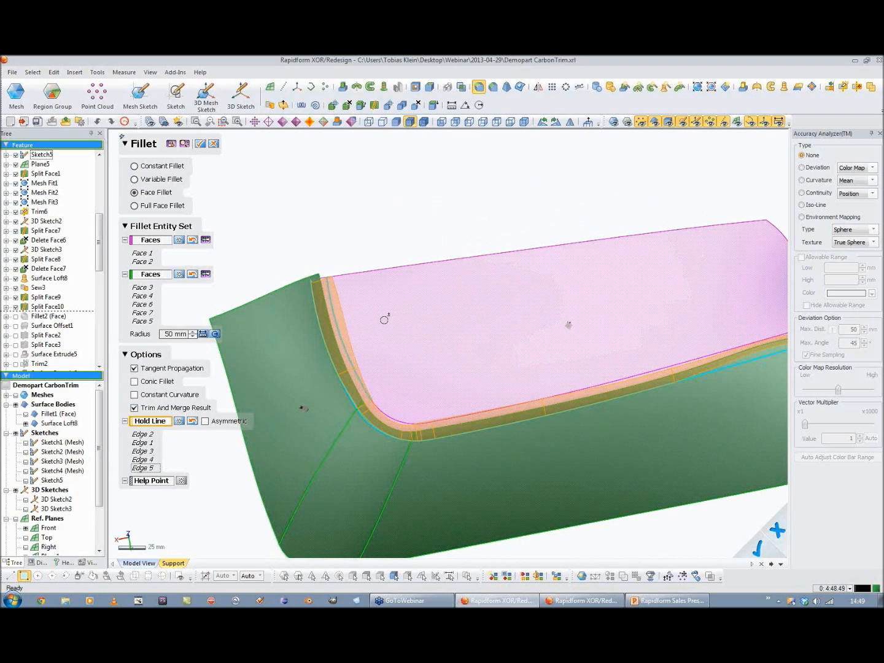
pyautogui.click(384, 414)
pyautogui.click(460, 417)
# Step: Raise the face fillet's radius to 80 mm
pyautogui.keyDown('ctrl'); pyautogui.moveTo(489, 351); pyautogui.dragTo(435, 343, button='right'); pyautogui.keyUp('ctrl')
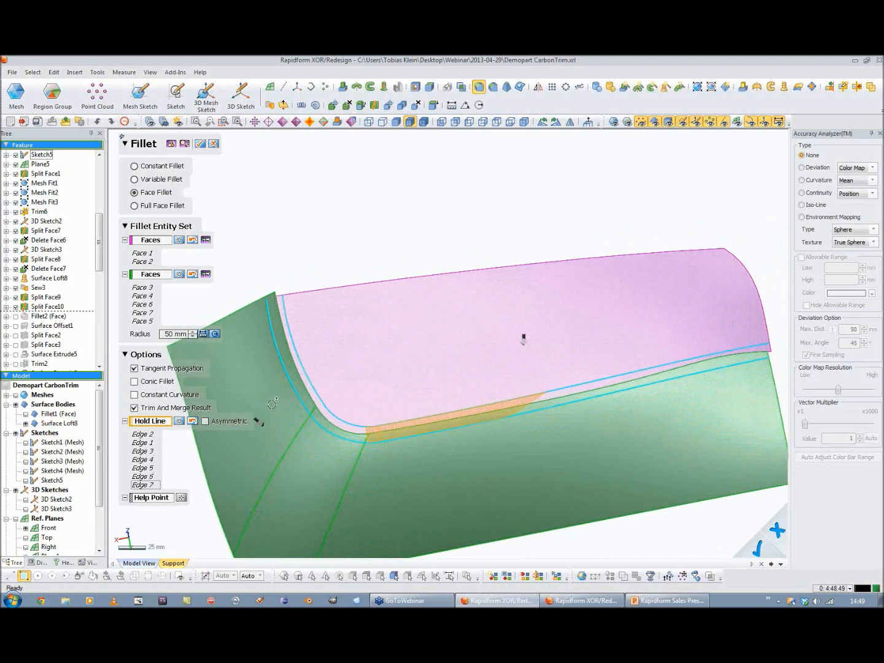
pyautogui.doubleClick(174, 335)
pyautogui.press('Return')
pyautogui.doubleClick(180, 334)
pyautogui.write('80')
pyautogui.press('Return')
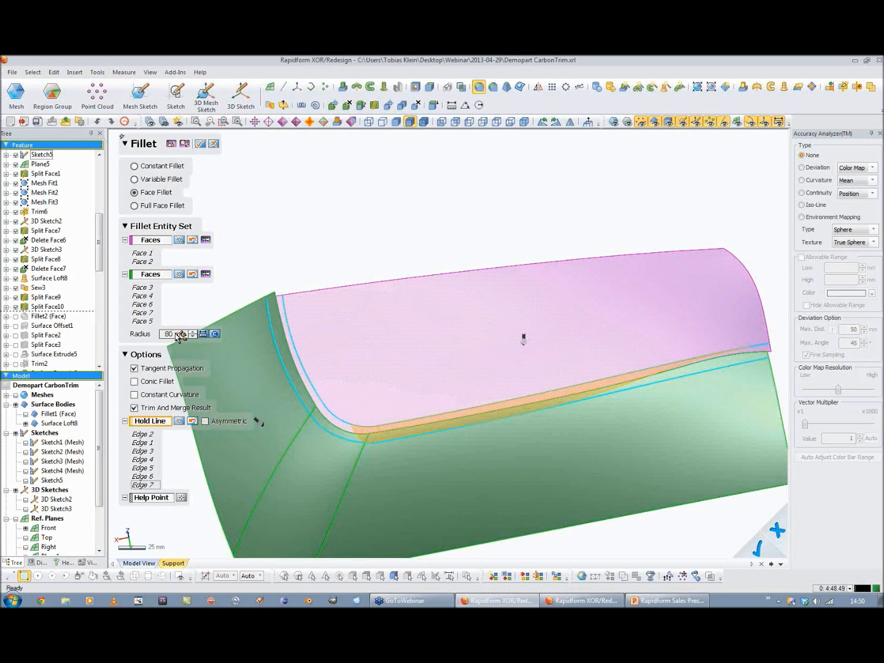
# Step: Raise the face fillet's radius to 200 mm and check the preview along the side edge and corner
pyautogui.doubleClick(174, 334)
pyautogui.press('Return')
pyautogui.doubleClick(180, 335)
pyautogui.press('Return')
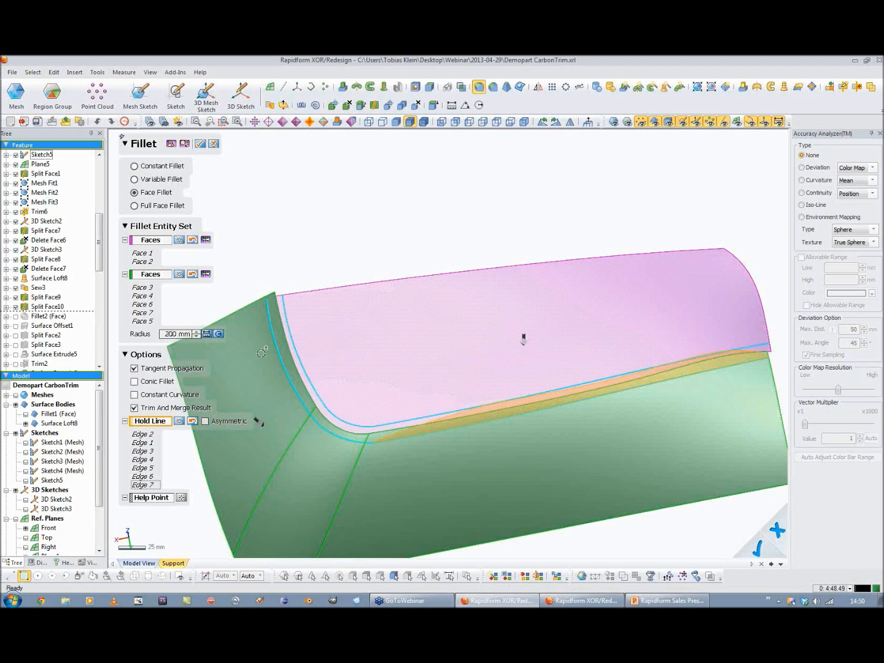
pyautogui.moveTo(393, 380); pyautogui.dragTo(525, 378, button='right')
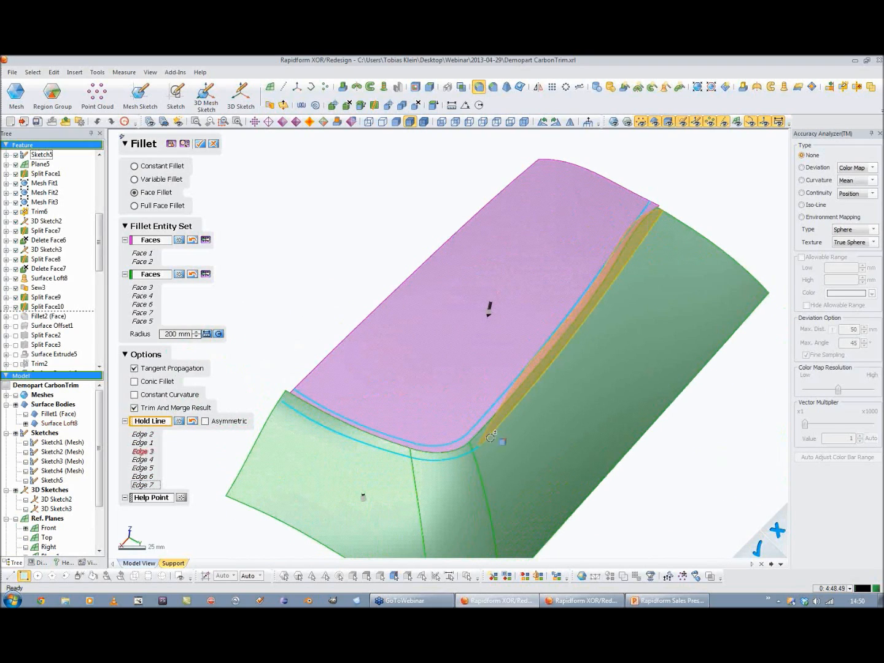
pyautogui.moveTo(520, 435); pyautogui.dragTo(416, 383, button='right')
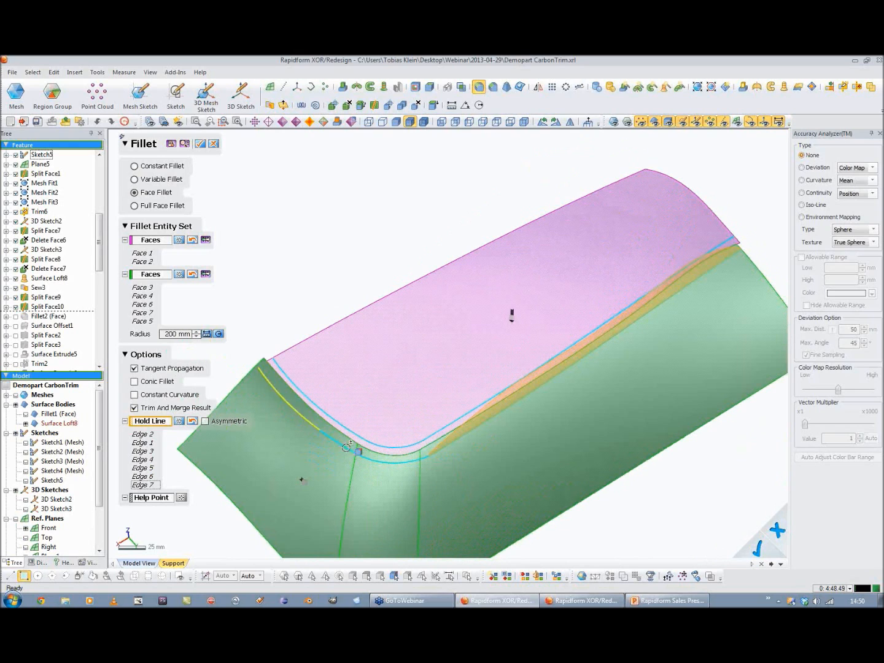
pyautogui.moveTo(527, 380); pyautogui.dragTo(300, 277, button='right')
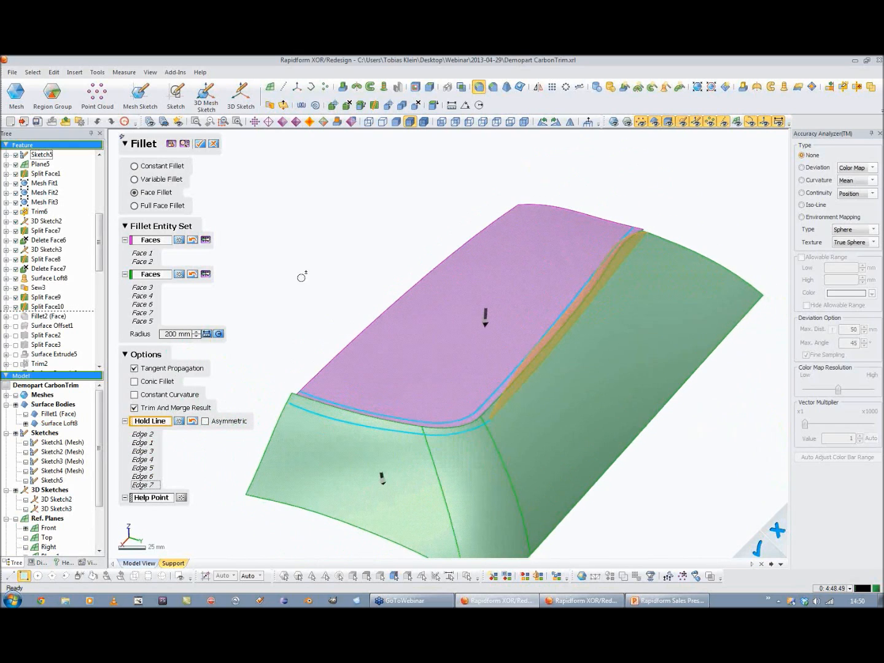
# Step: Make the face fillet's hold lines asymmetric and try radii of 100 mm and 75 mm
pyautogui.click(207, 422)
pyautogui.click(184, 334)
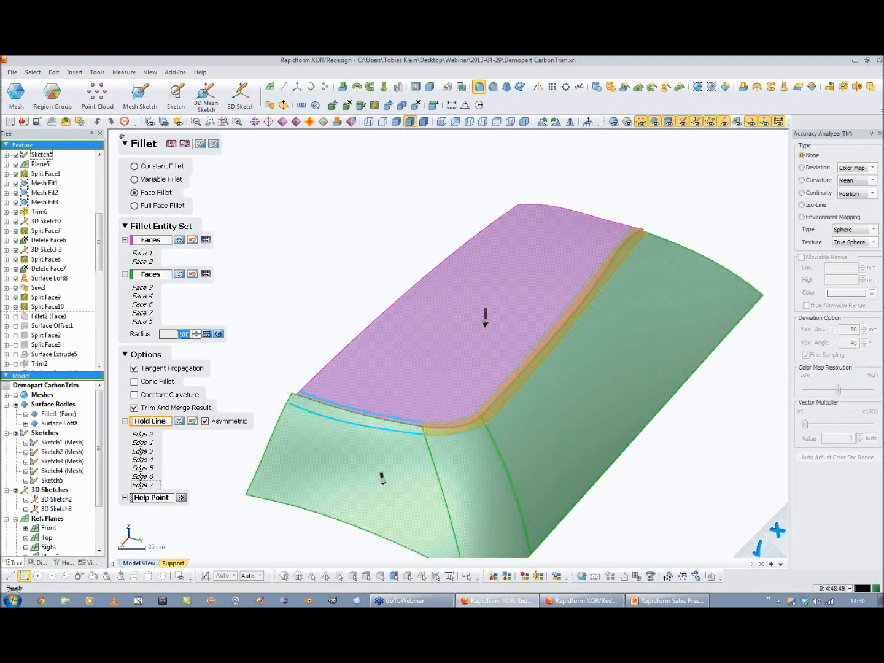
pyautogui.write('100')
pyautogui.press('Return')
pyautogui.scroll(3, 452, 409)
pyautogui.click(176, 334)
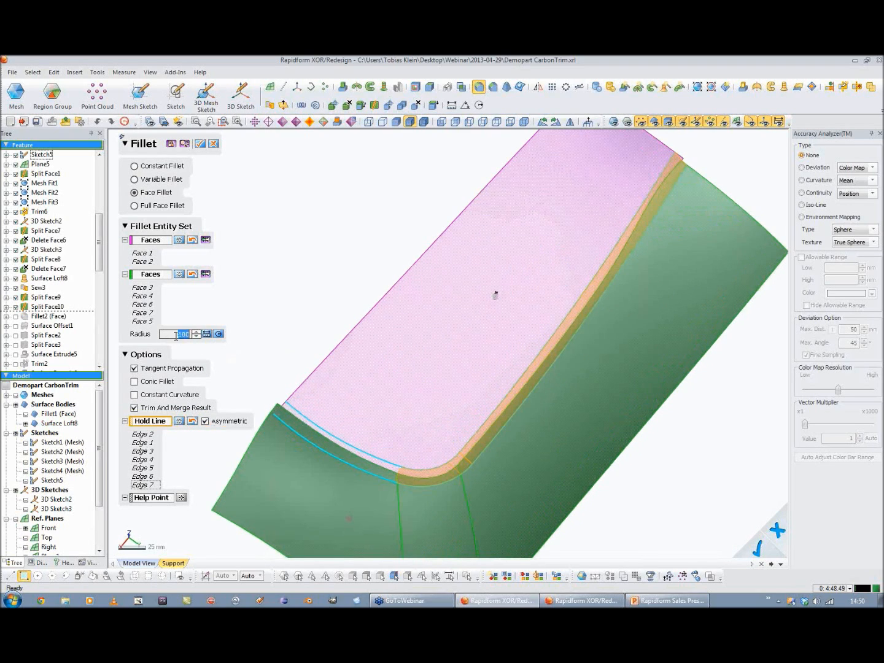
pyautogui.write('75')
pyautogui.press('Return')
# Step: Set the face fillet's radius to 50 mm, inspect the corner preview and turn the asymmetric hold line option off
pyautogui.click(179, 335)
pyautogui.scroll(6, 419, 341)
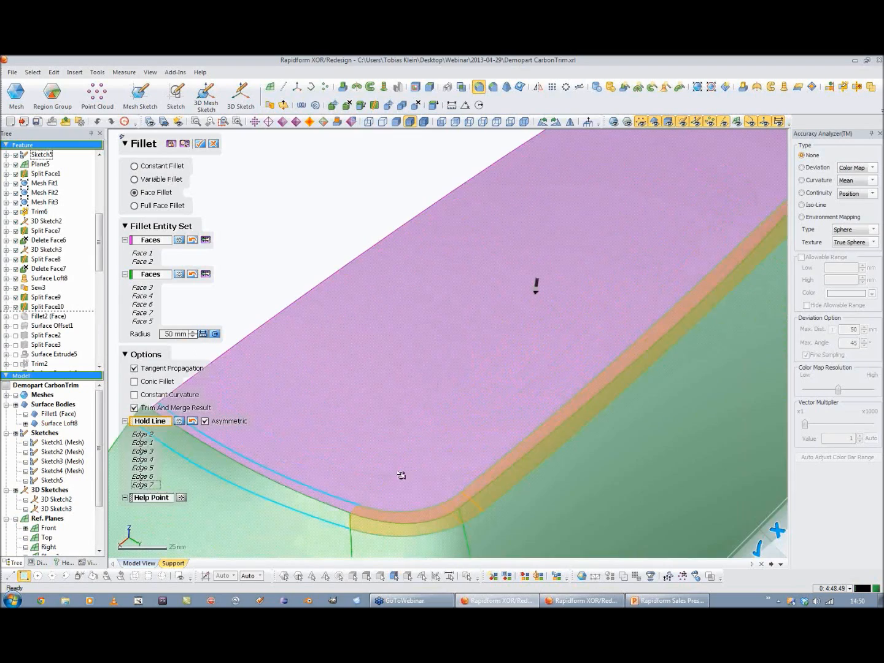
pyautogui.scroll(-3, 397, 335)
pyautogui.scroll(-3, 467, 466)
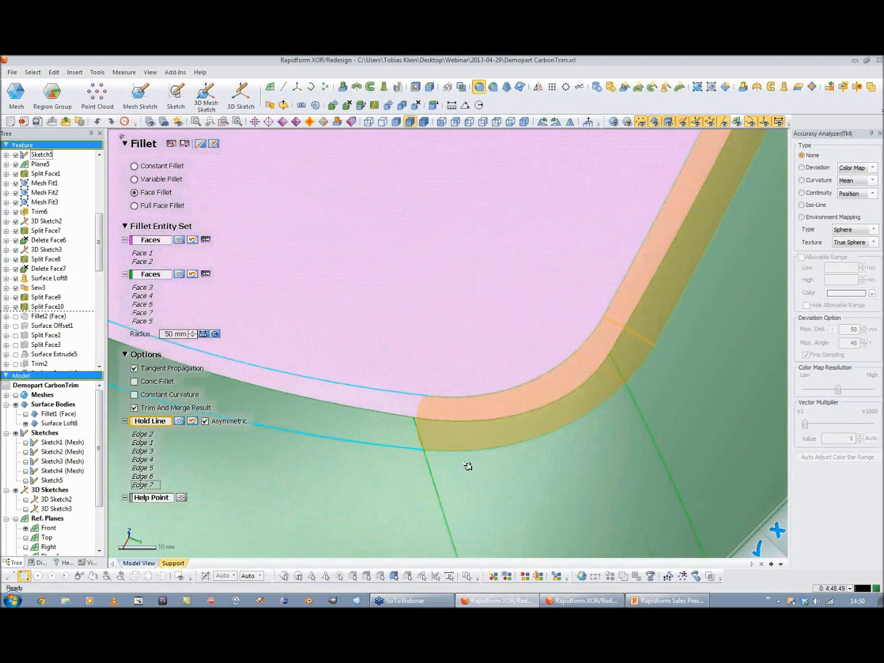
pyautogui.moveTo(494, 411); pyautogui.dragTo(487, 385, button='right')
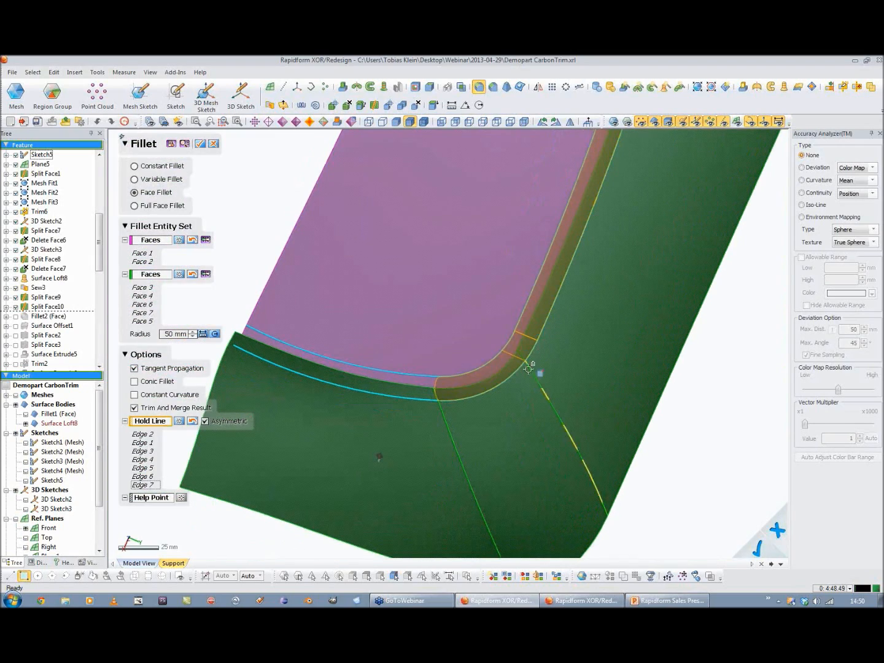
pyautogui.moveTo(408, 412); pyautogui.dragTo(463, 278, button='right')
pyautogui.scroll(-3, 401, 329)
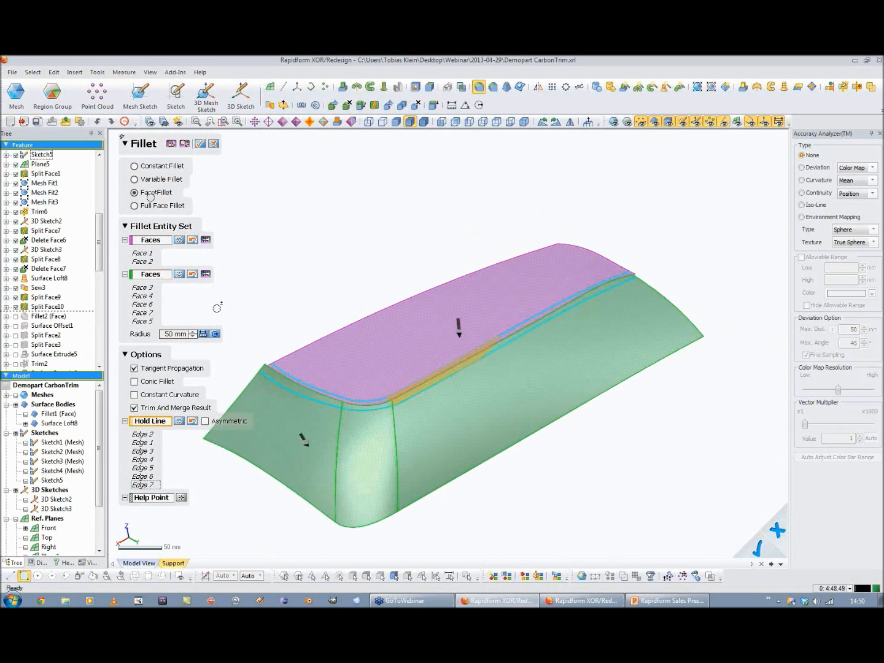
# Step: Cancel the pending face fillet between the top and side faces and discard its changes
pyautogui.click(213, 144)
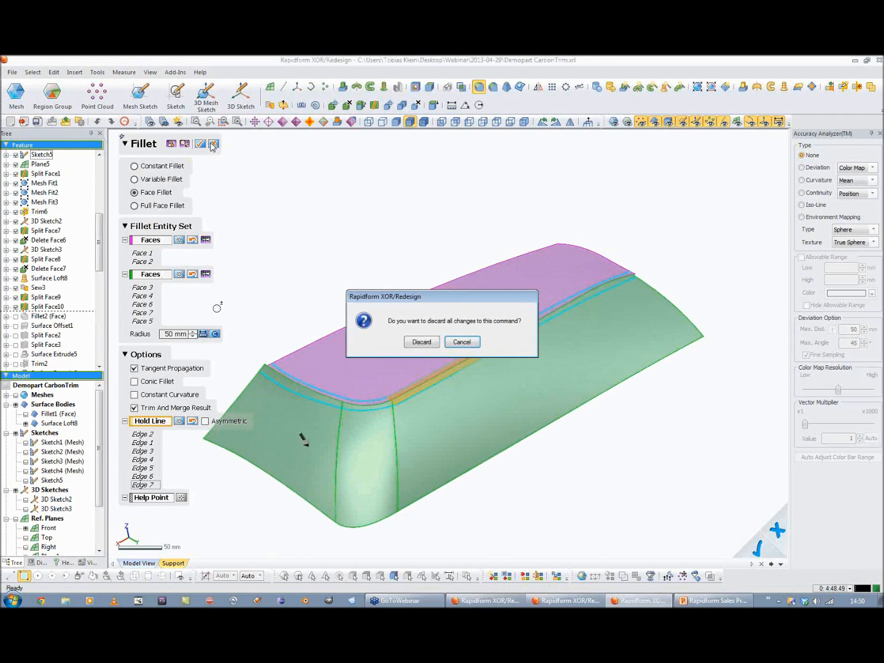
pyautogui.click(425, 343)
pyautogui.moveTo(357, 291); pyautogui.dragTo(345, 386, button='right')
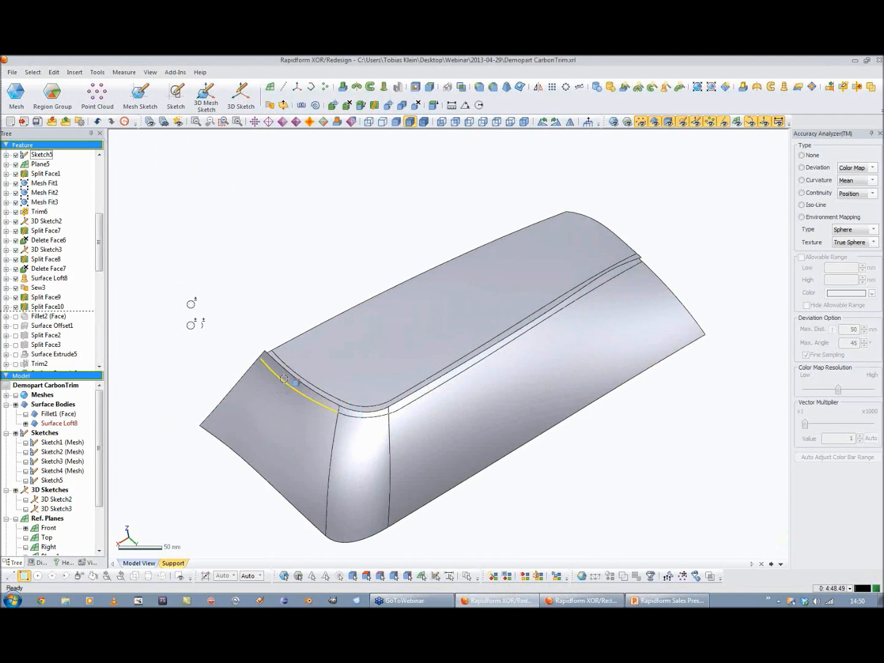
# Step: Examine the Split Face9 and Split Face10 features and the curves of Sketch5 that divide the faces
pyautogui.click(61, 306)
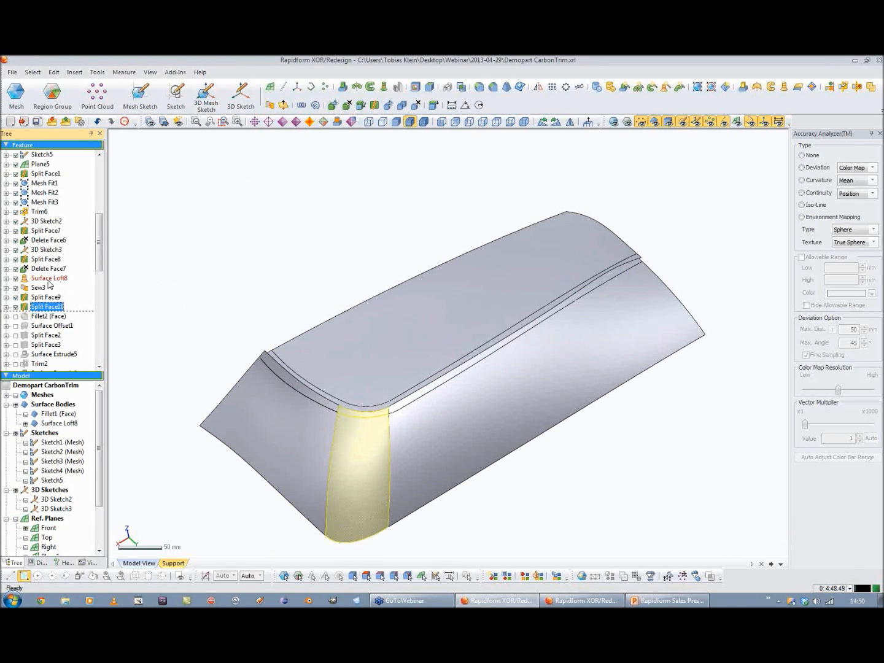
pyautogui.keyDown('ctrl'); pyautogui.click(45, 298); pyautogui.keyUp('ctrl')
pyautogui.moveTo(353, 412); pyautogui.dragTo(472, 404, button='right')
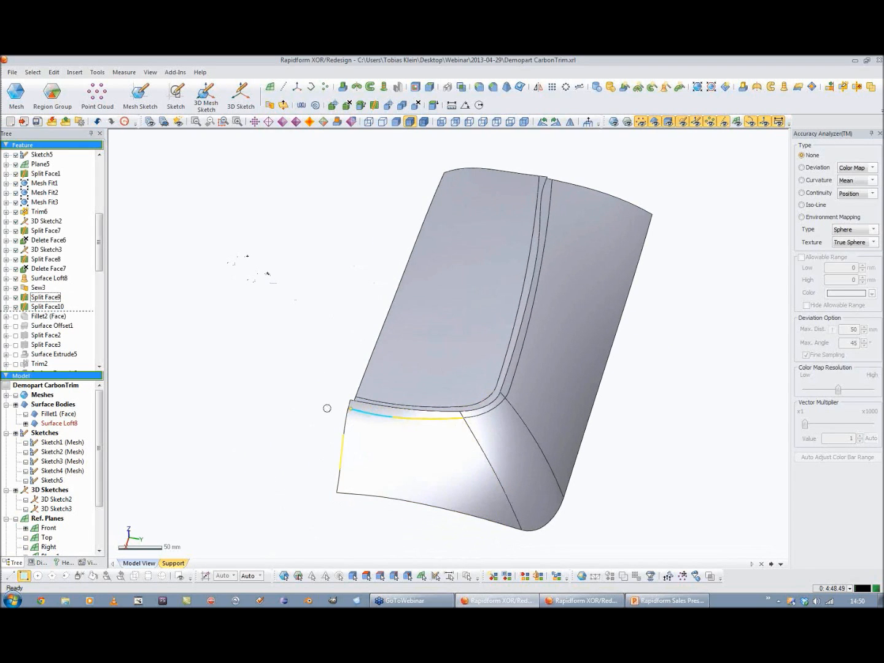
pyautogui.click(52, 481)
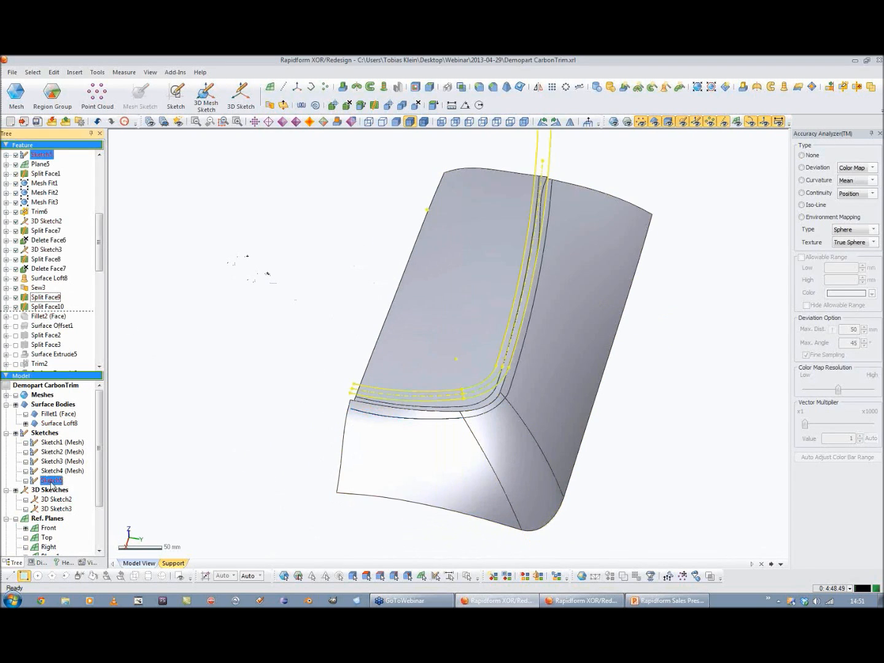
pyautogui.doubleClick(53, 482)
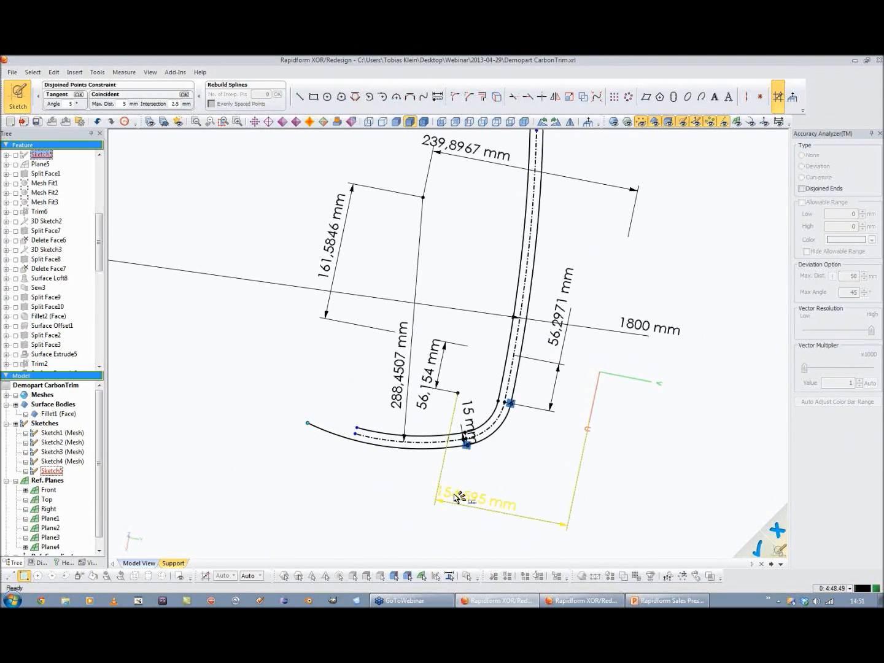
pyautogui.click(758, 547)
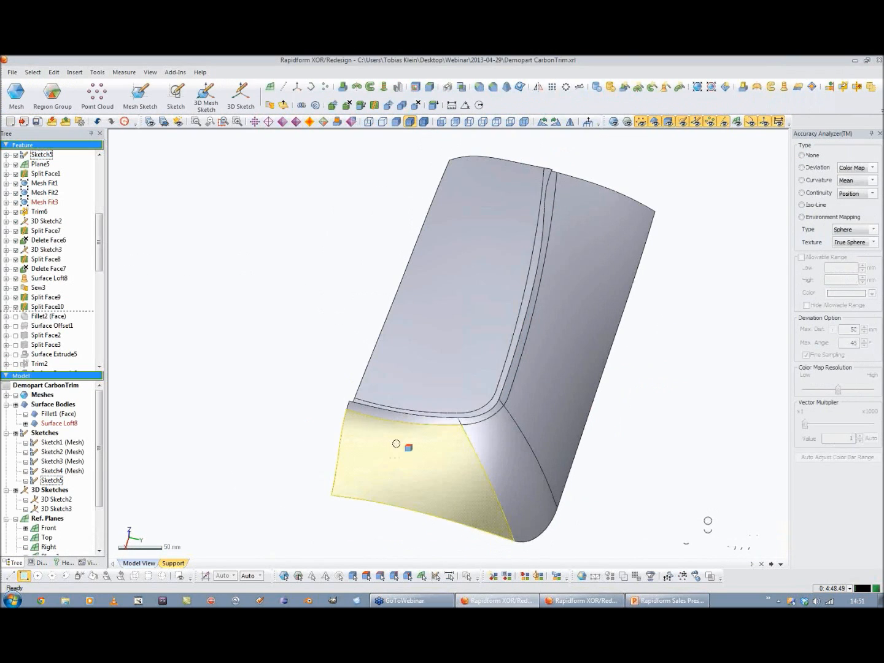
# Step: Delete the four narrow strip faces running along the border between the top face and the side faces
pyautogui.click(346, 105)
pyautogui.moveTo(399, 344); pyautogui.dragTo(332, 403, button='right')
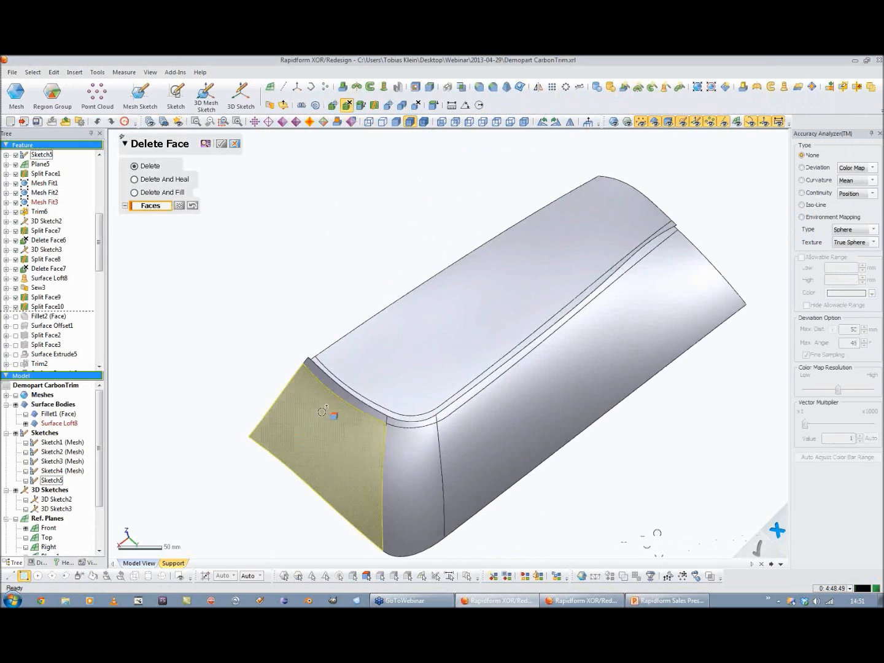
pyautogui.click(350, 390)
pyautogui.click(345, 398)
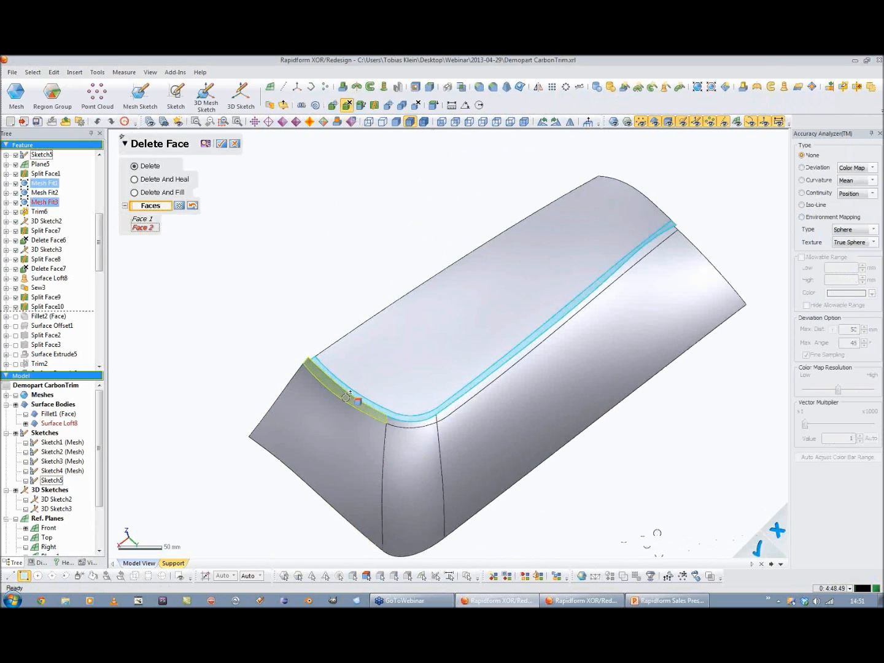
pyautogui.click(406, 423)
pyautogui.click(450, 417)
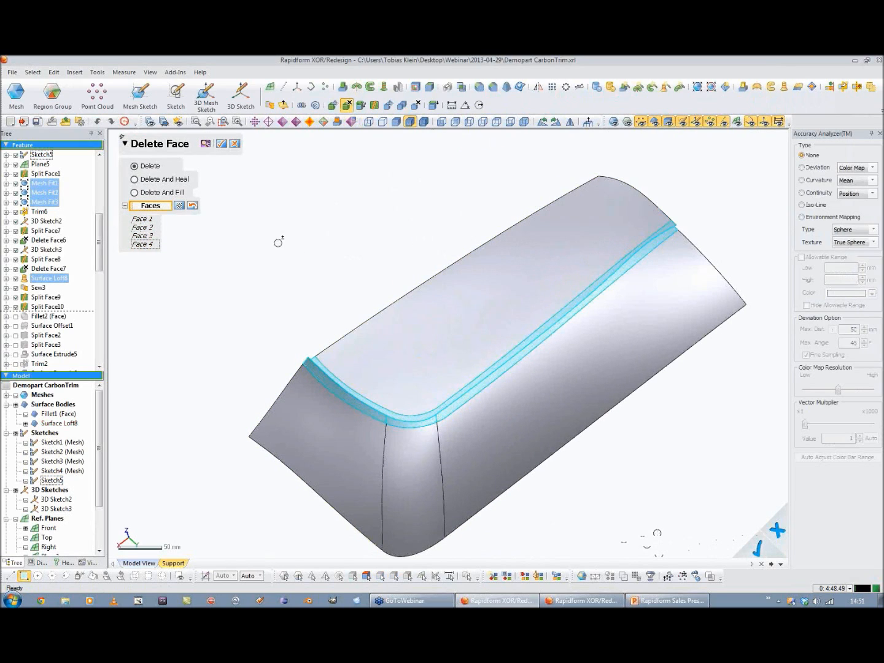
pyautogui.click(223, 145)
# Step: Loft a surface across the gap at the short end, using Curvature To Face for both start and end constraints
pyautogui.moveTo(333, 179); pyautogui.dragTo(505, 203, button='right')
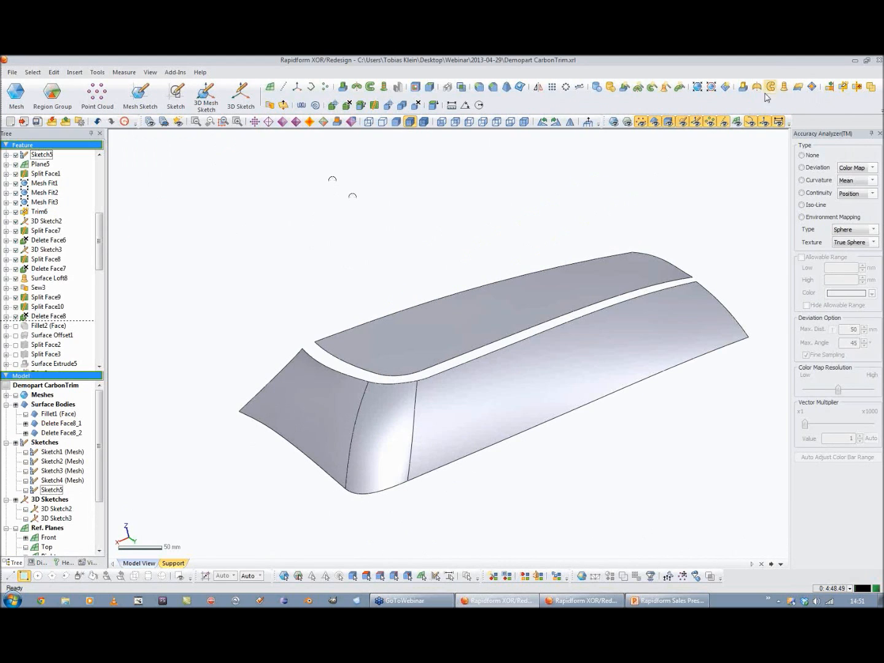
pyautogui.click(783, 87)
pyautogui.scroll(4, 299, 414)
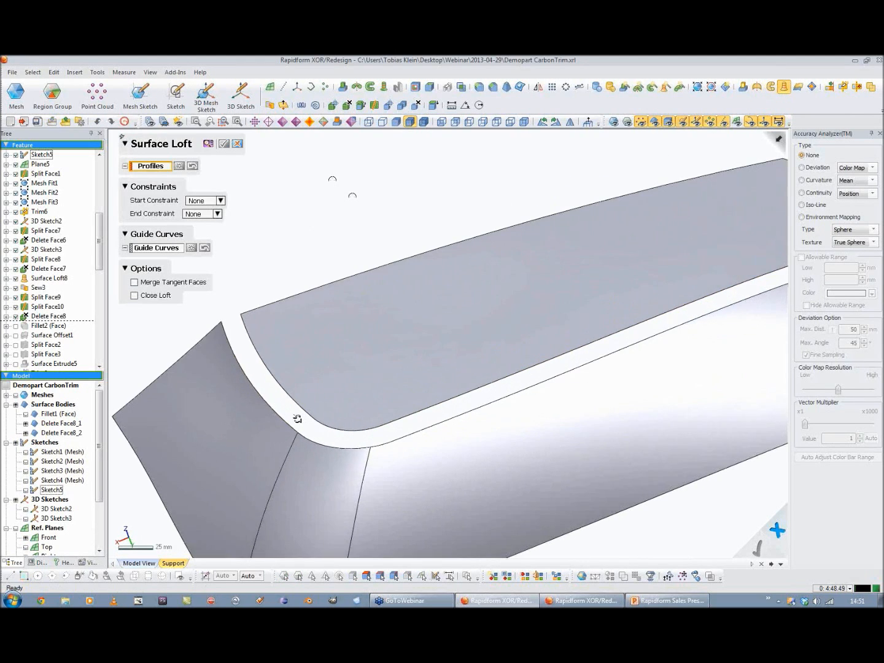
pyautogui.click(325, 321)
pyautogui.click(340, 361)
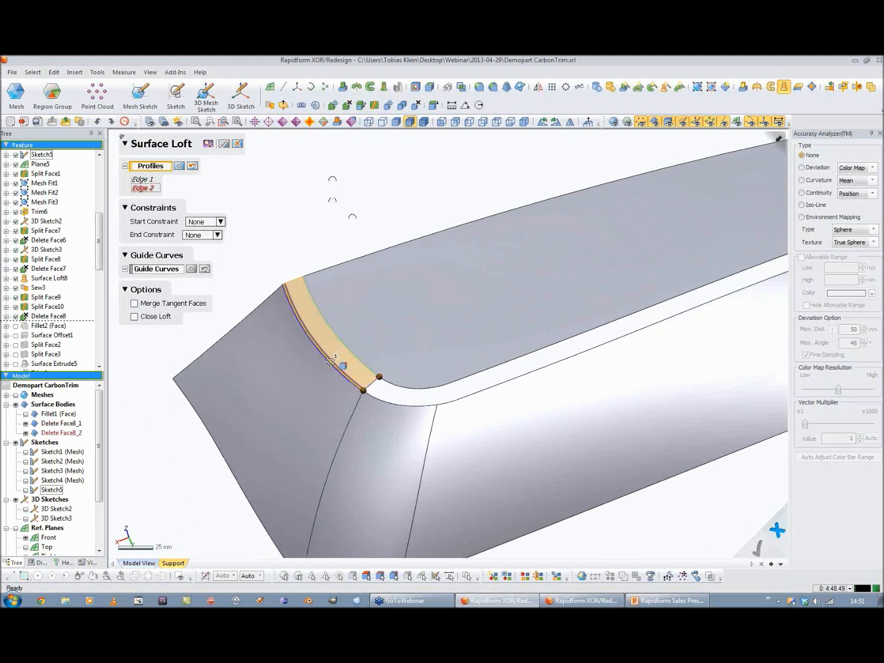
pyautogui.click(218, 222)
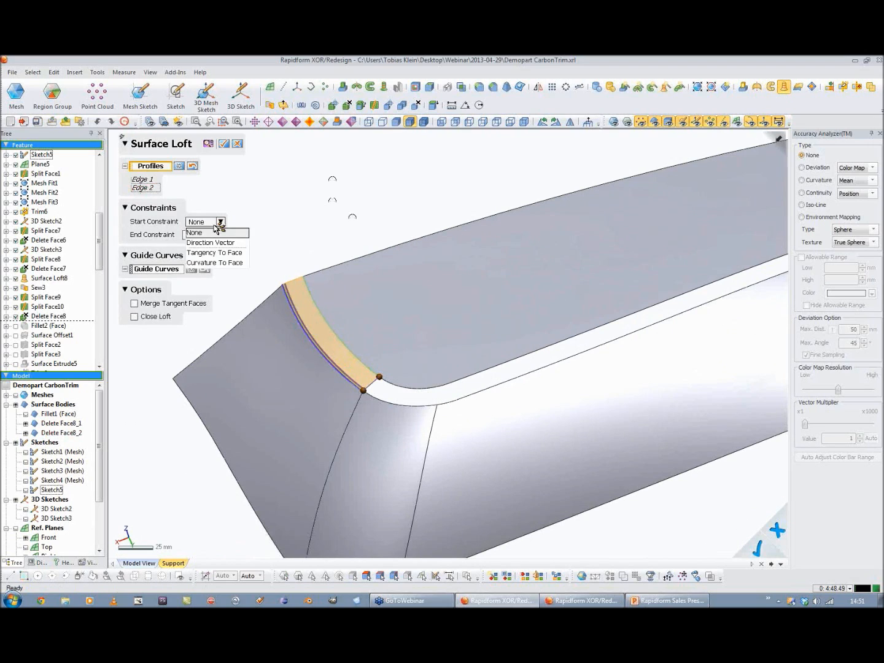
pyautogui.click(215, 262)
pyautogui.click(215, 273)
pyautogui.click(209, 316)
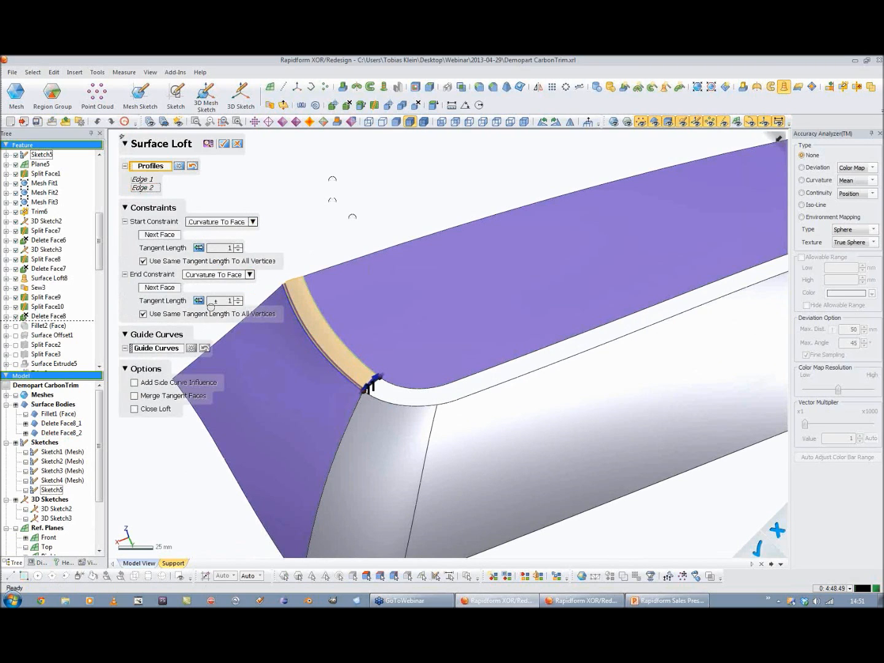
pyautogui.click(227, 146)
# Step: Loft a surface across the gap along the long side, with Curvature To Face at both start and end
pyautogui.moveTo(462, 325); pyautogui.dragTo(439, 309, button='right')
pyautogui.hotkey('ctrl', 'space')
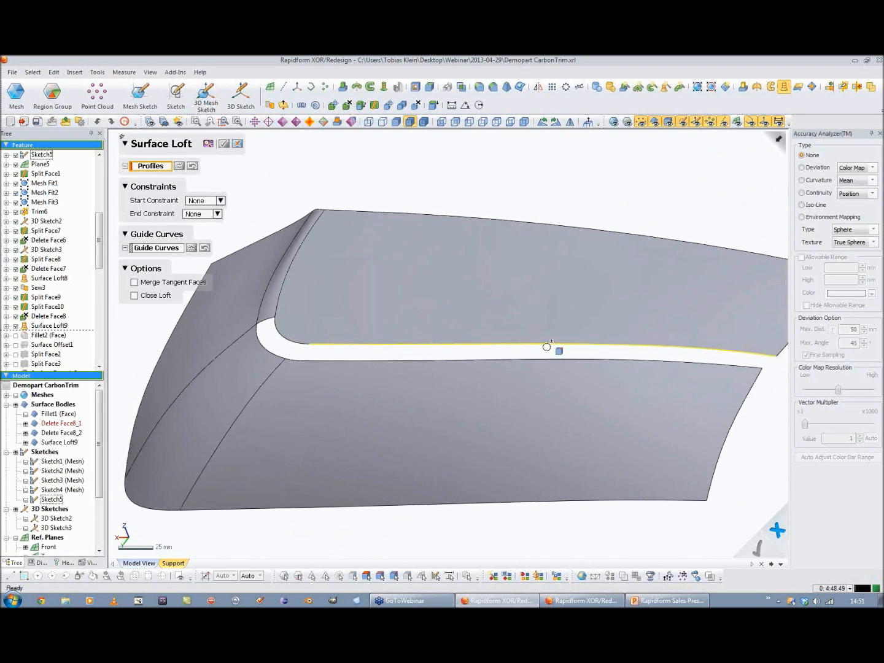
pyautogui.click(715, 349)
pyautogui.click(716, 359)
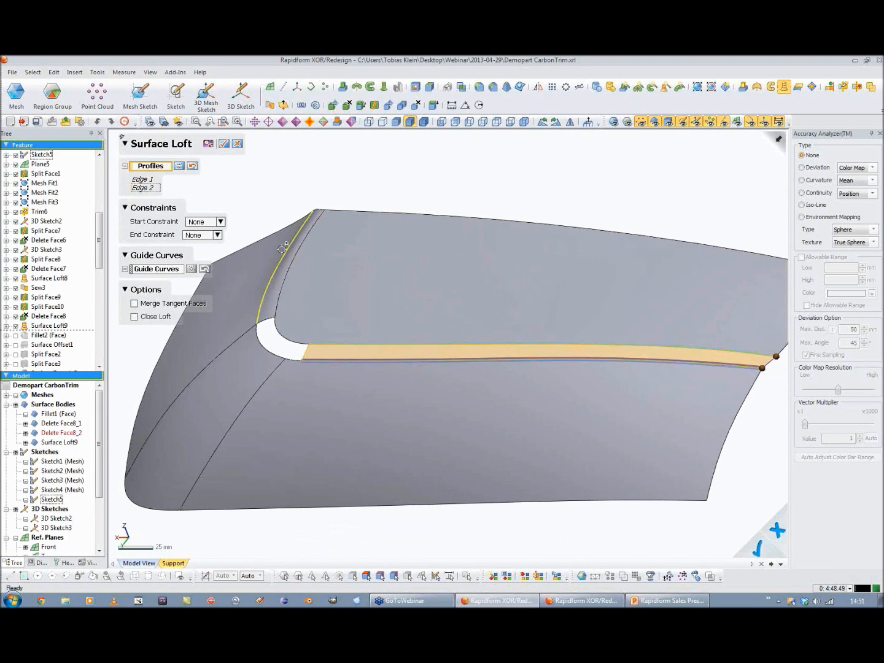
pyautogui.click(212, 222)
pyautogui.click(214, 262)
pyautogui.click(219, 274)
pyautogui.click(212, 313)
pyautogui.click(226, 146)
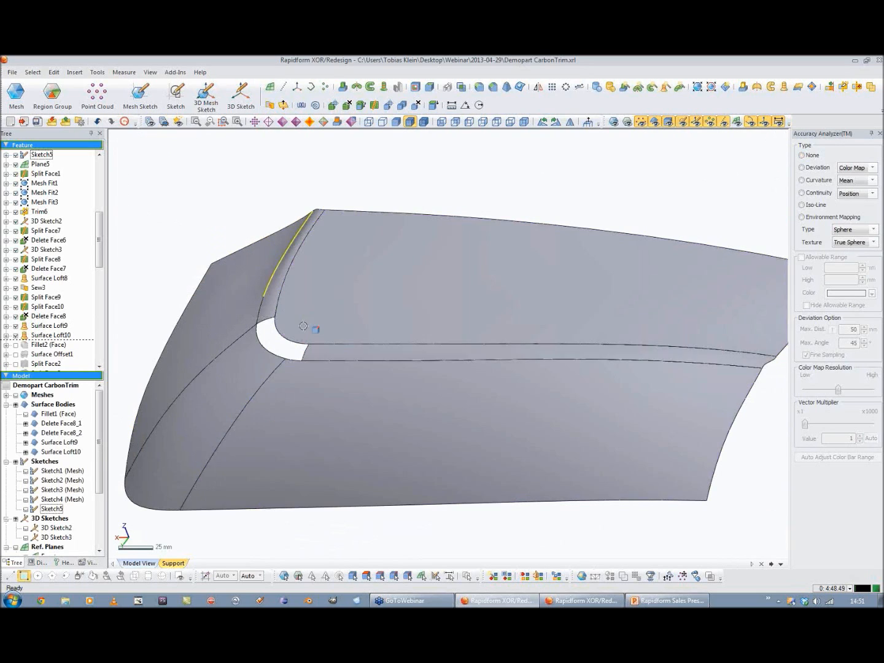
# Step: Start a surface loft over the corner gap, using the upper corner edge and the composite lower edge as profiles
pyautogui.moveTo(215, 418); pyautogui.dragTo(351, 411, button='right')
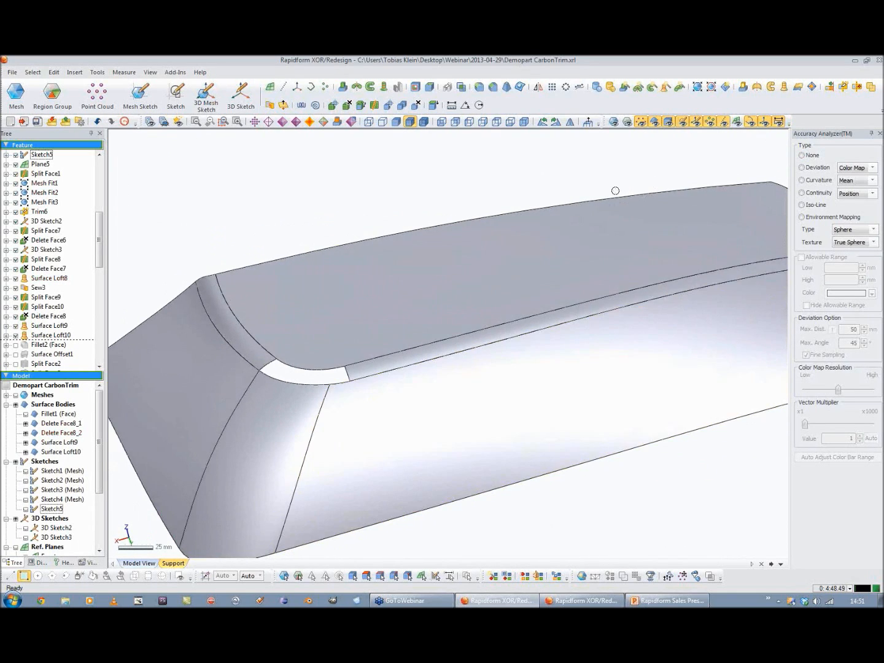
pyautogui.click(784, 87)
pyautogui.moveTo(372, 322); pyautogui.dragTo(350, 401, button='right')
pyautogui.click(341, 385)
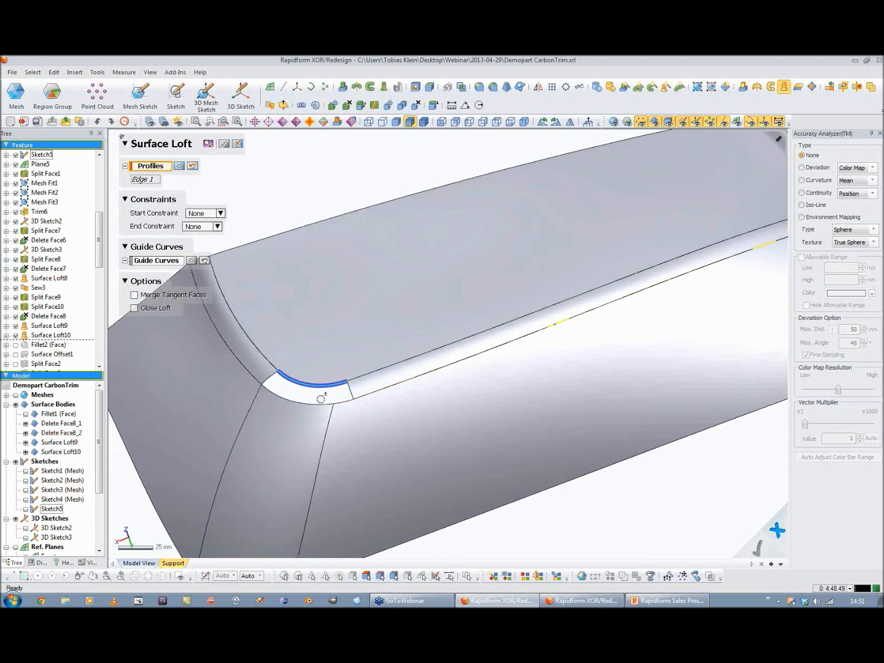
pyautogui.click(334, 403)
pyautogui.click(421, 342)
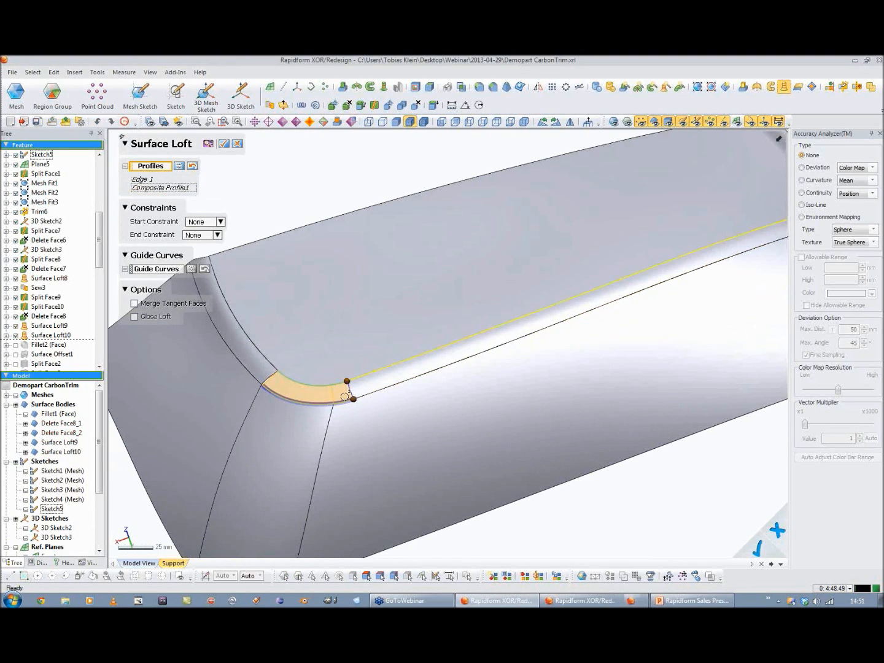
pyautogui.scroll(3, 362, 418)
pyautogui.moveTo(376, 428); pyautogui.dragTo(509, 391, button='right')
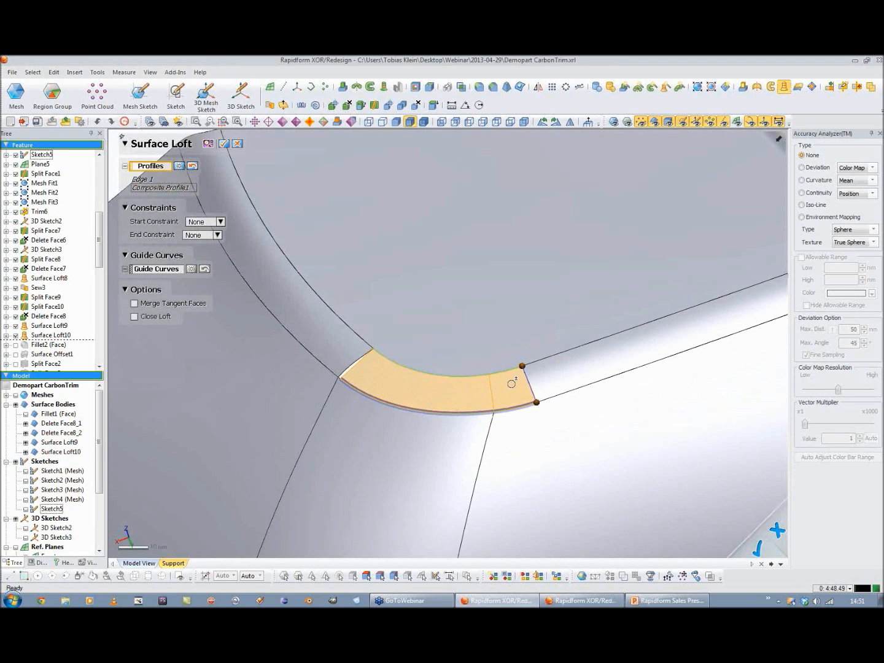
pyautogui.moveTo(353, 395); pyautogui.dragTo(329, 337, button='right')
# Step: Try Curvature To Face as the start and end constraints of the corner loft
pyautogui.click(209, 223)
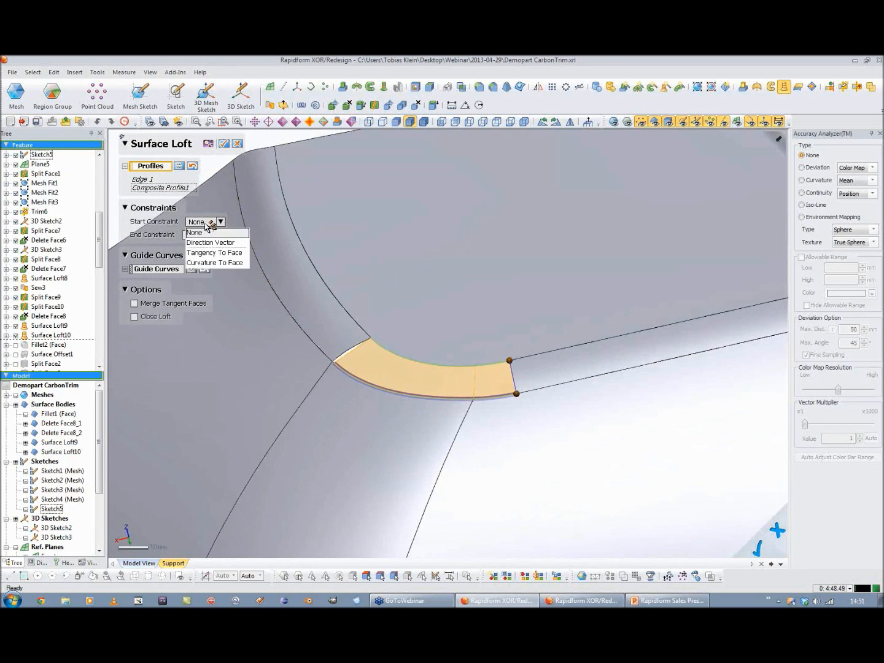
pyautogui.click(209, 262)
pyautogui.click(212, 274)
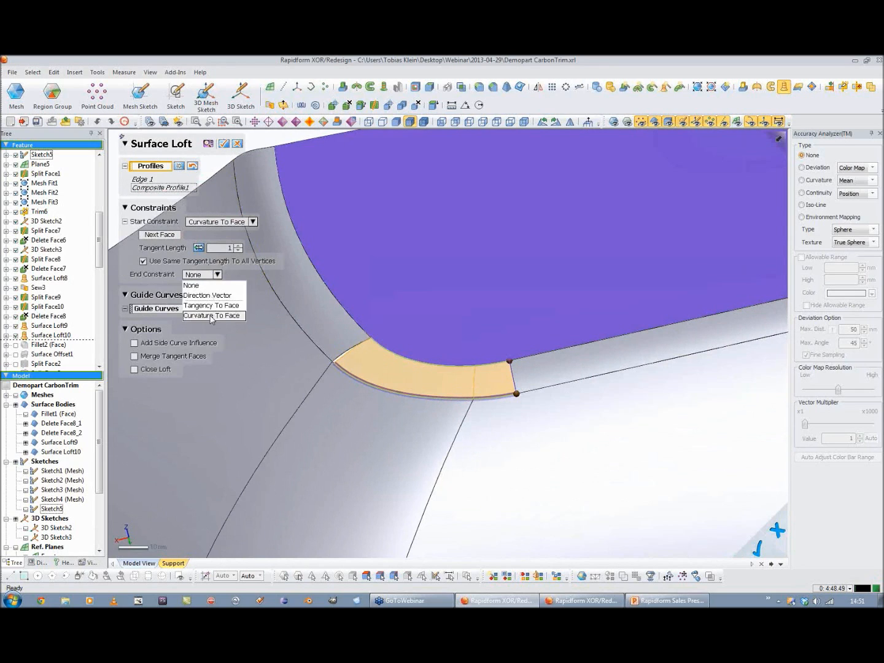
pyautogui.click(213, 319)
# Step: Try the end edges of the two neighbouring lofts as guide curves for the corner loft, and clear them
pyautogui.click(166, 348)
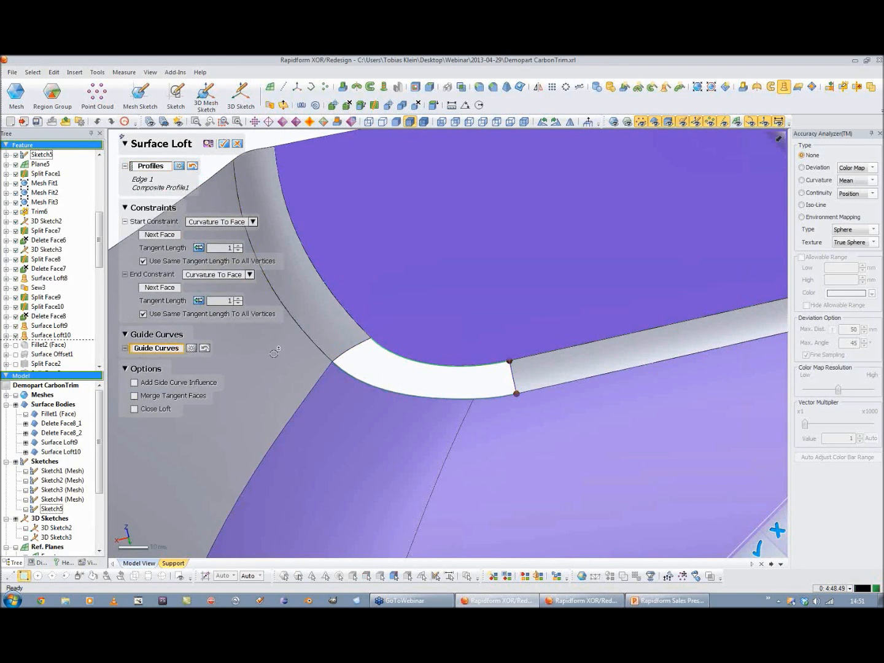
pyautogui.click(353, 349)
pyautogui.click(515, 376)
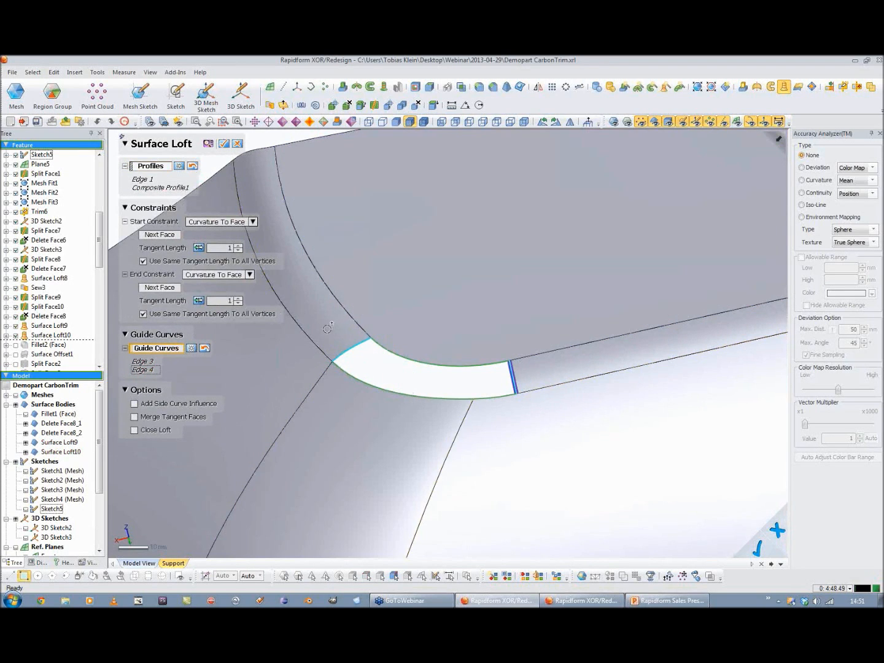
pyautogui.click(190, 348)
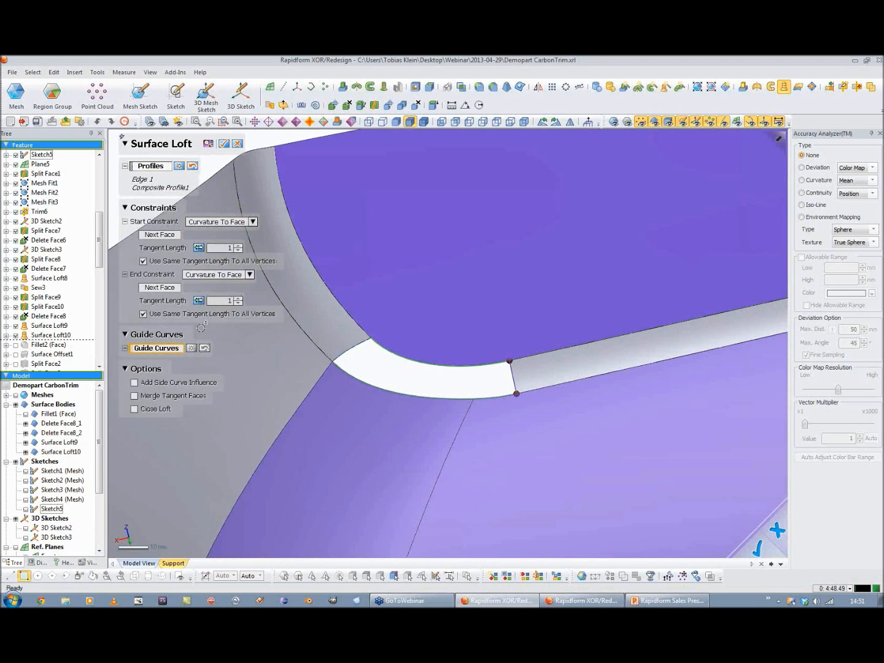
# Step: Set both the start and end constraints of the corner loft to Tangency To Face and create the surface
pyautogui.click(216, 276)
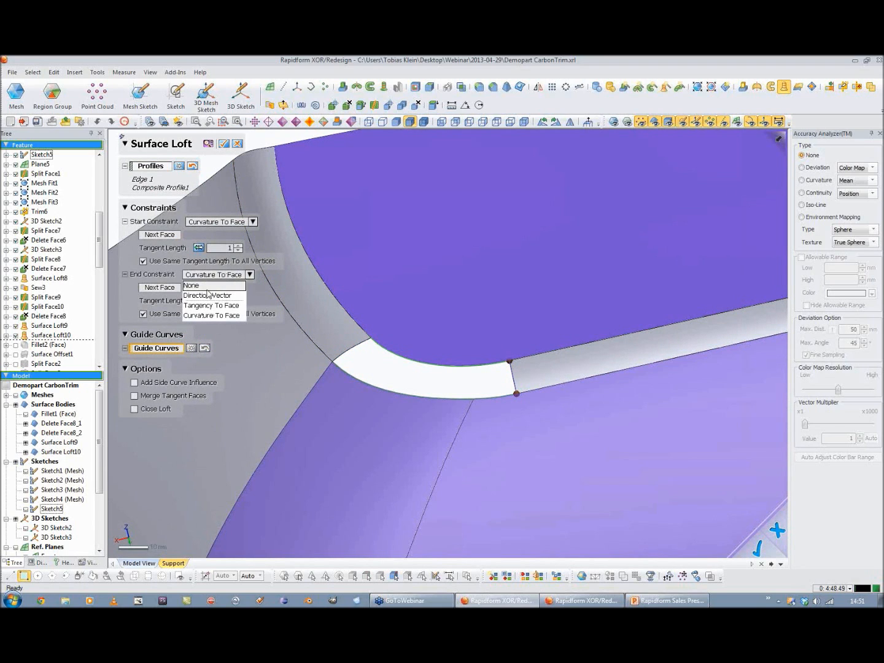
pyautogui.click(211, 305)
pyautogui.click(222, 224)
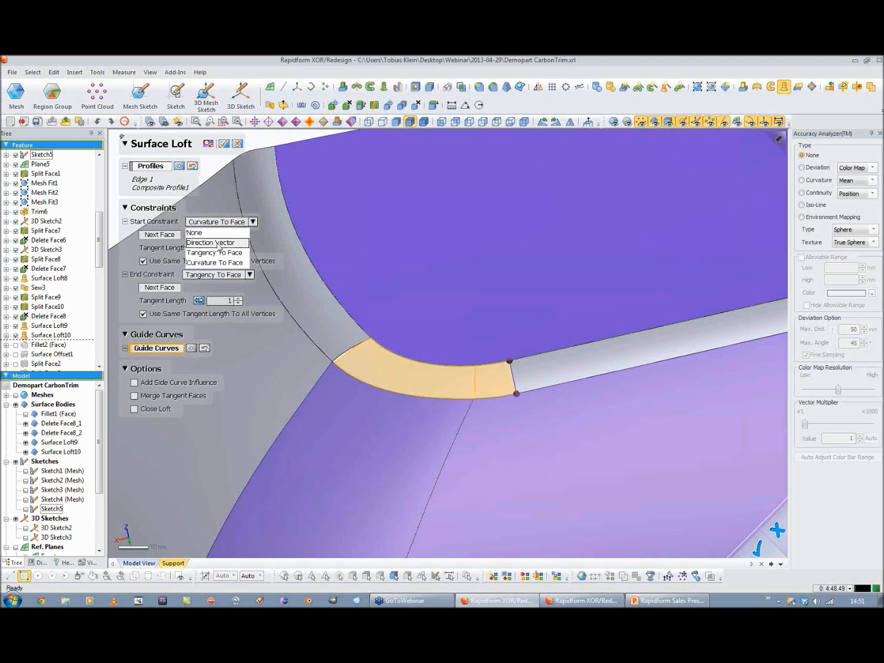
pyautogui.click(214, 253)
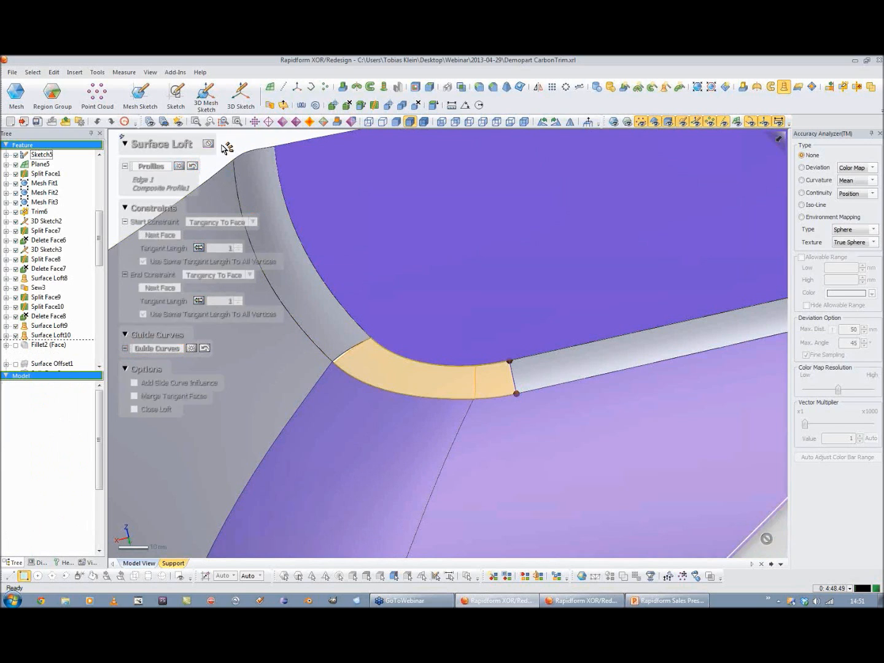
pyautogui.click(226, 144)
# Step: Edit the short-end loft so that its start and end constraints are both Tangency To Face
pyautogui.doubleClick(259, 184)
pyautogui.click(228, 275)
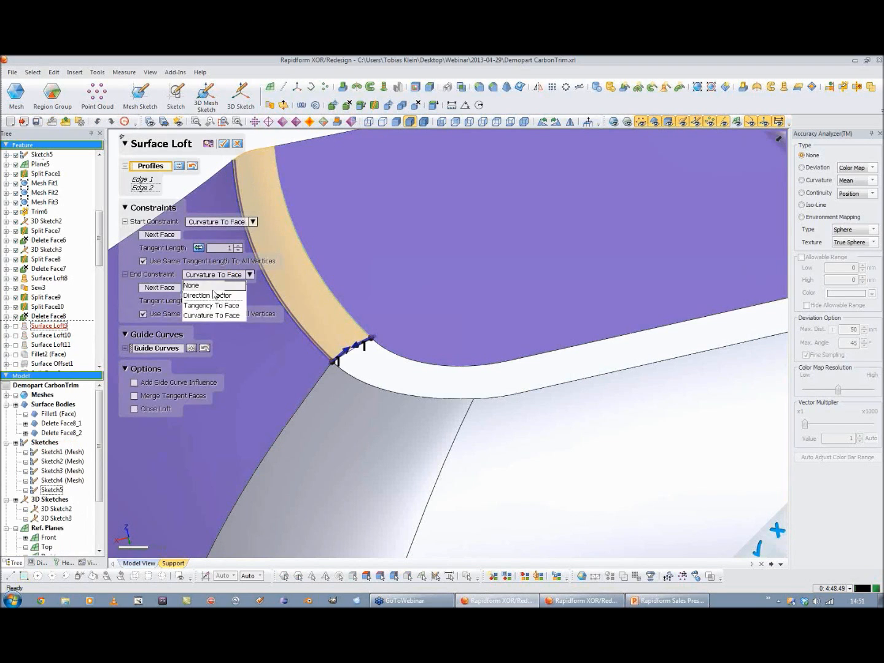
pyautogui.click(212, 306)
pyautogui.click(223, 224)
pyautogui.click(213, 252)
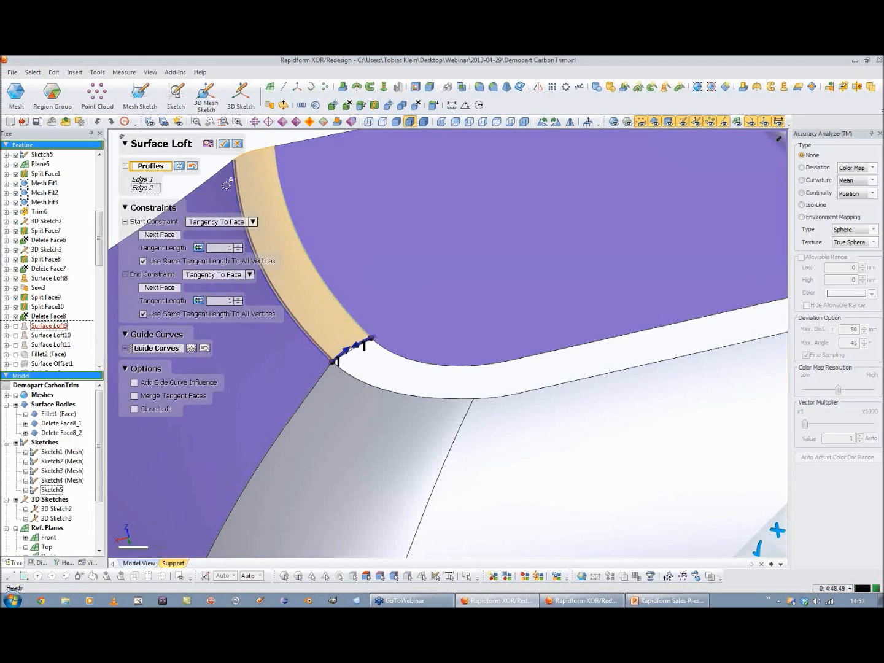
pyautogui.click(225, 144)
# Step: Edit the long-side loft to use Tangency To Face for its start and end constraints
pyautogui.doubleClick(533, 367)
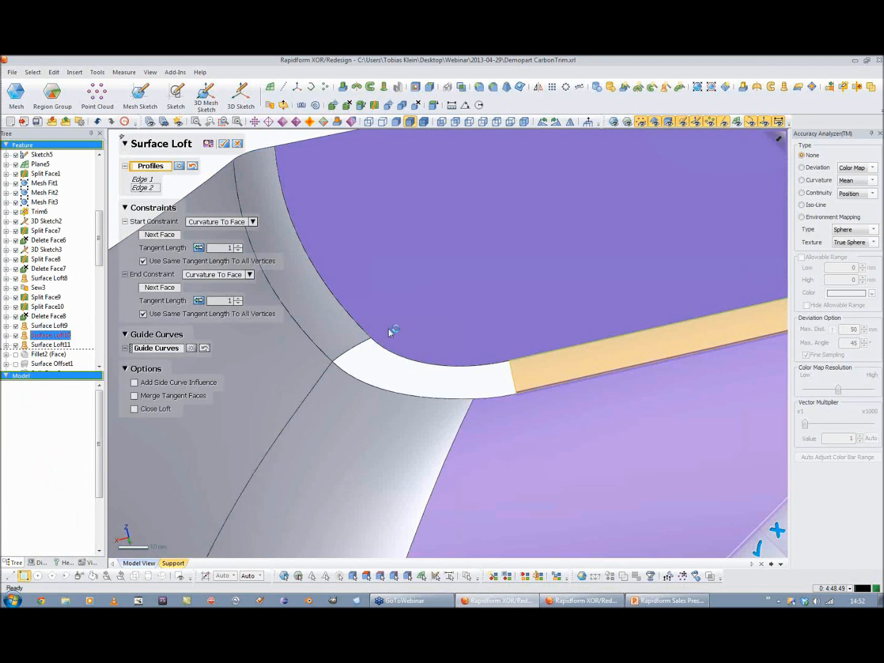
pyautogui.click(216, 222)
pyautogui.click(208, 253)
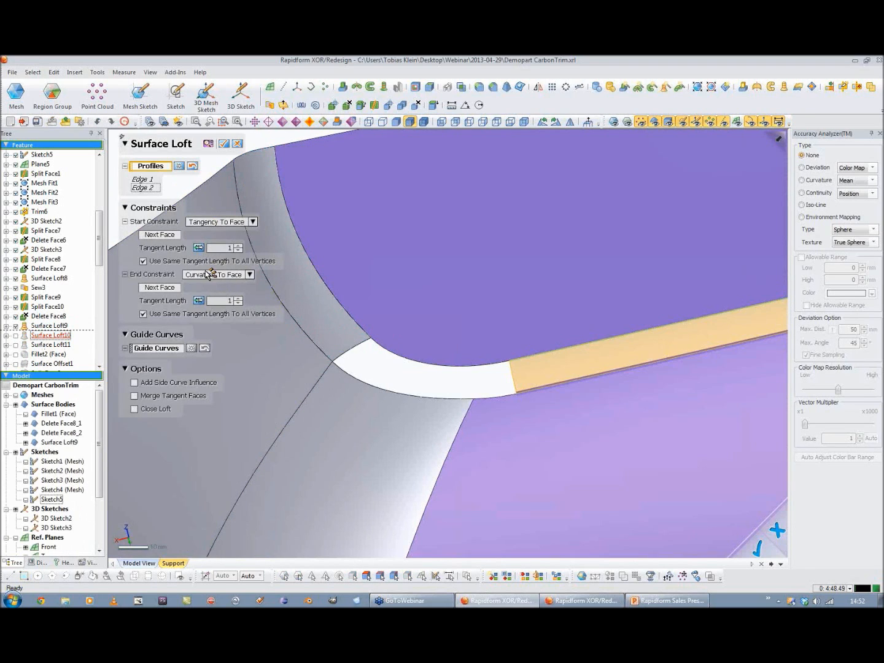
pyautogui.click(211, 273)
pyautogui.click(211, 305)
pyautogui.click(225, 143)
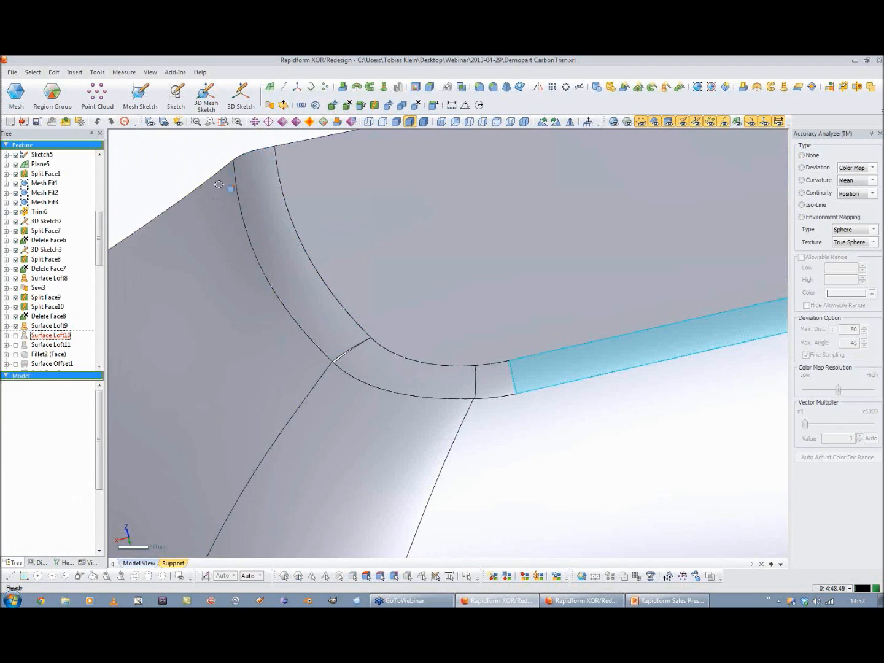
pyautogui.doubleClick(337, 372)
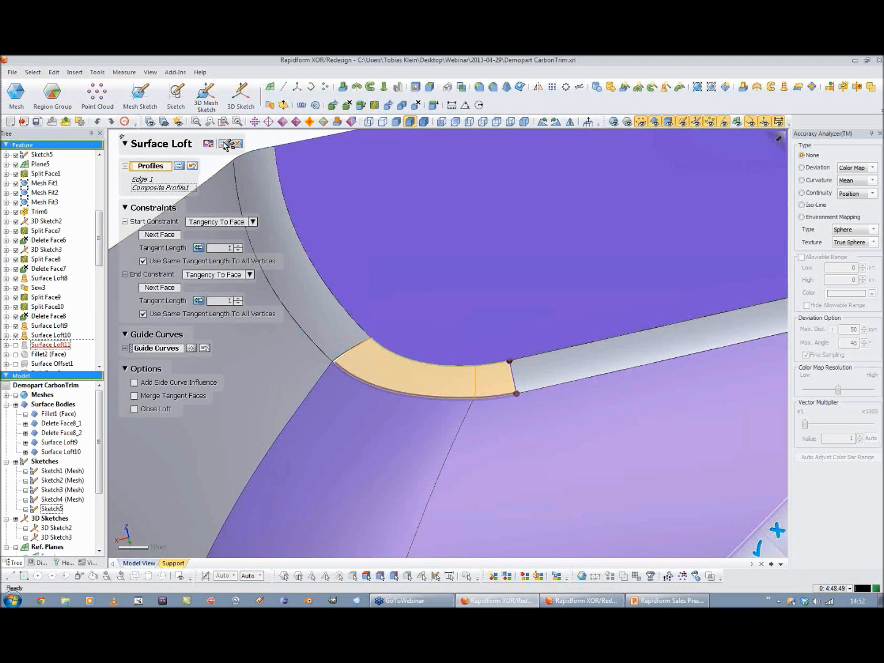
pyautogui.click(157, 347)
pyautogui.click(349, 357)
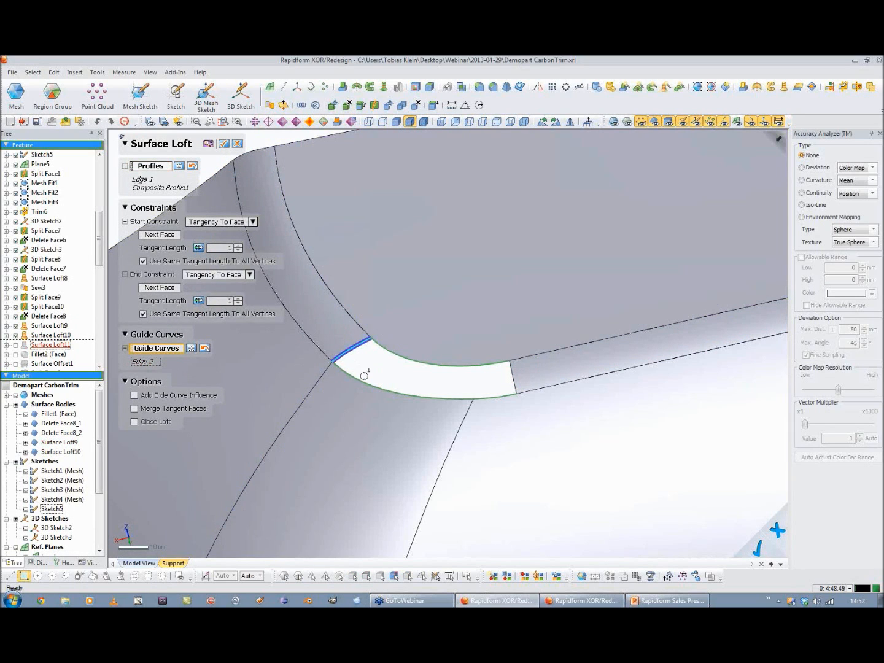
pyautogui.click(351, 357)
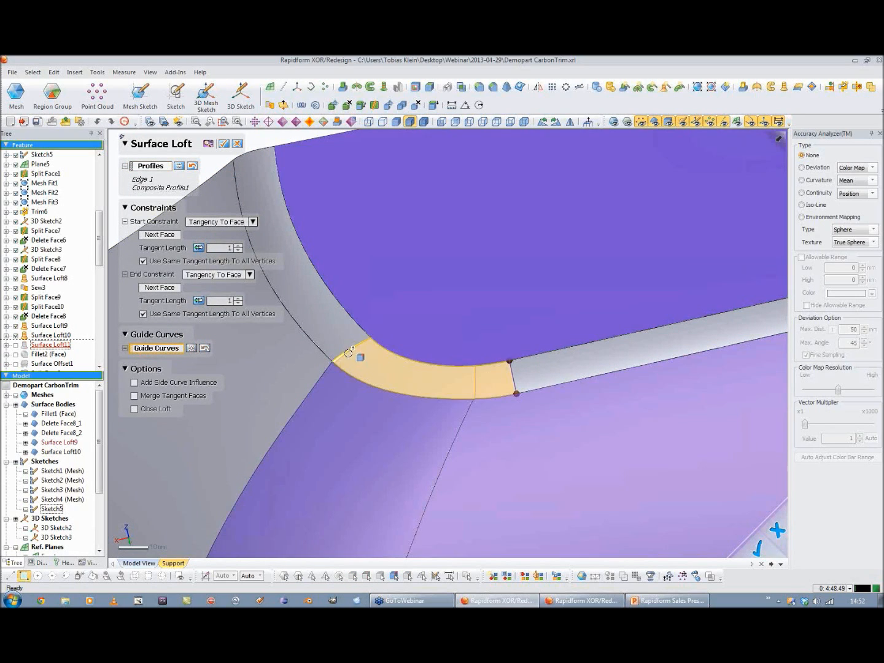
pyautogui.click(238, 145)
# Step: Roll the history back to before the corner loft and sew the top and side surface bodies together with the short-end and long-side lofts
pyautogui.rightClick(52, 346)
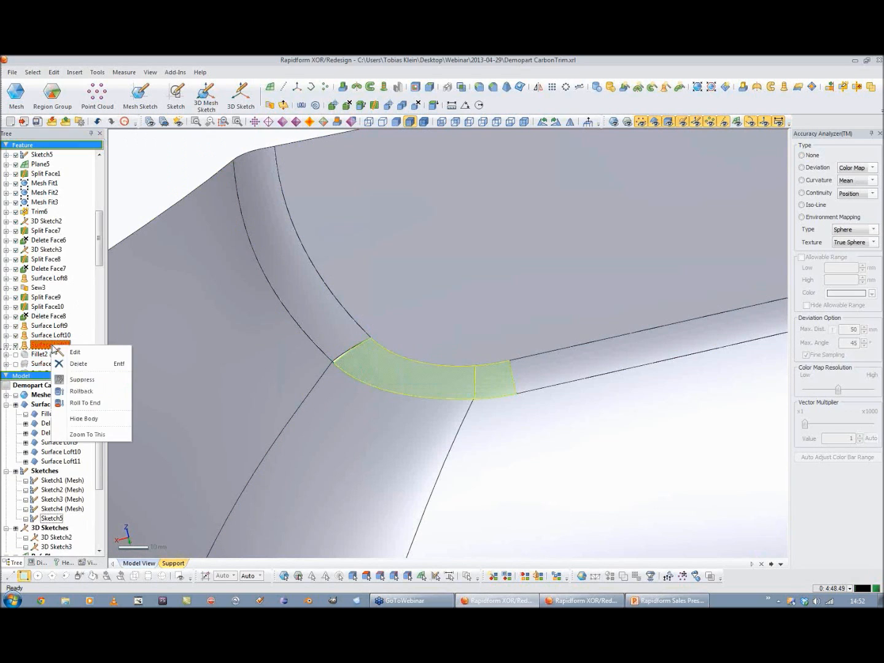
pyautogui.click(82, 392)
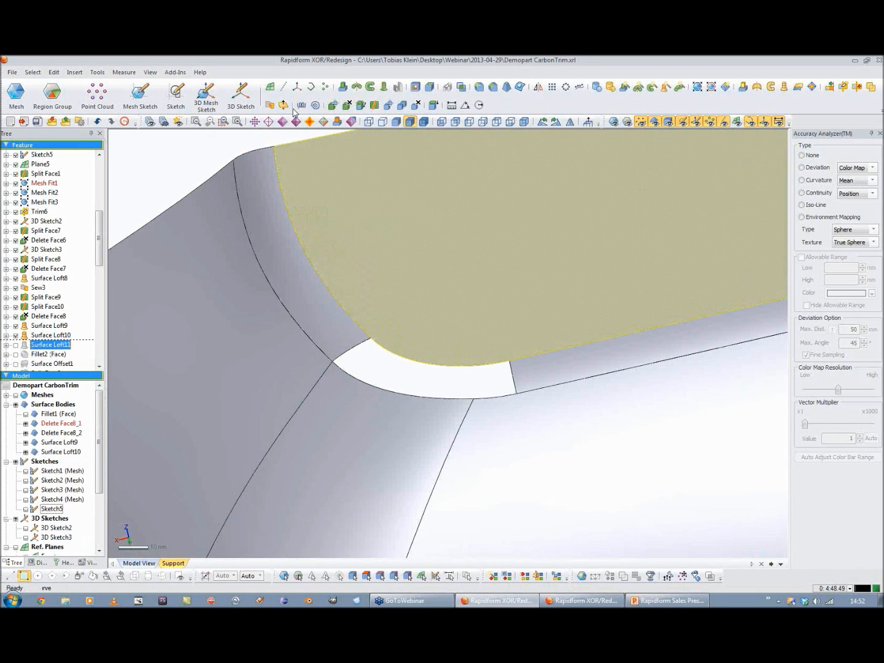
pyautogui.click(270, 105)
pyautogui.click(313, 192)
pyautogui.click(268, 226)
pyautogui.click(229, 258)
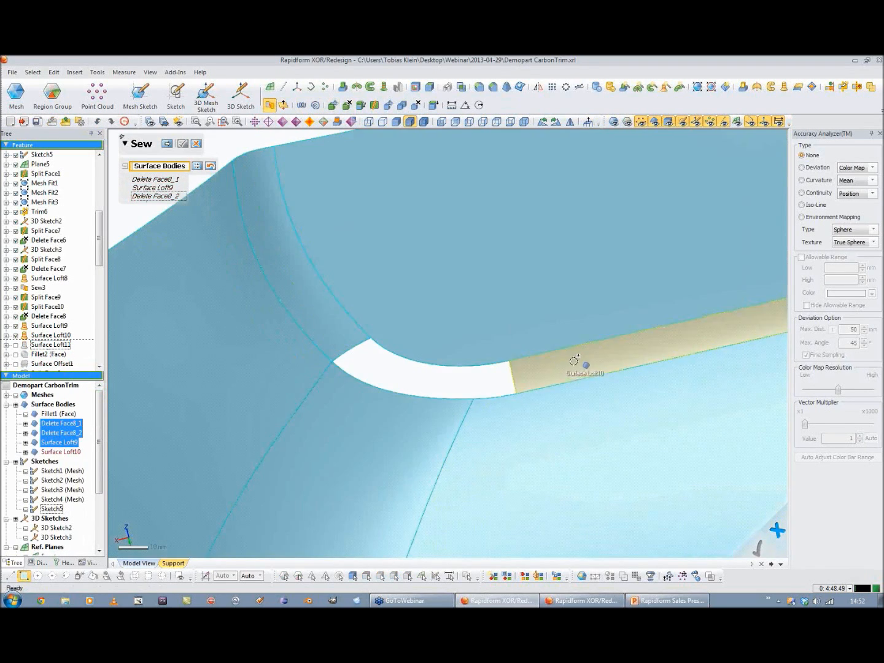
pyautogui.click(573, 364)
pyautogui.click(166, 145)
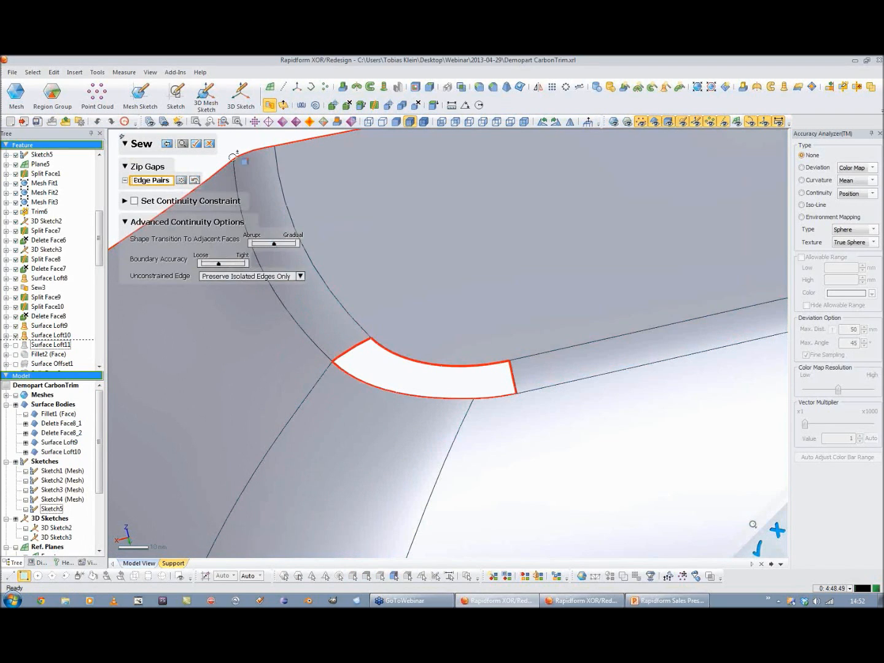
pyautogui.click(198, 145)
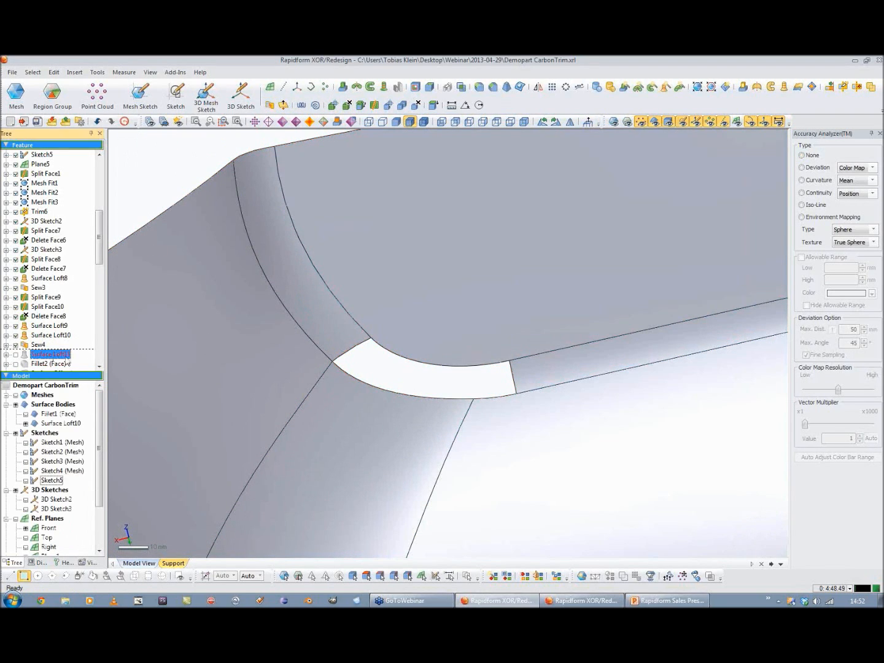
# Step: Reopen the corner loft for editing and try the end edges of the two adjoining lofts as guide curves
pyautogui.rightClick(74, 354)
pyautogui.click(102, 357)
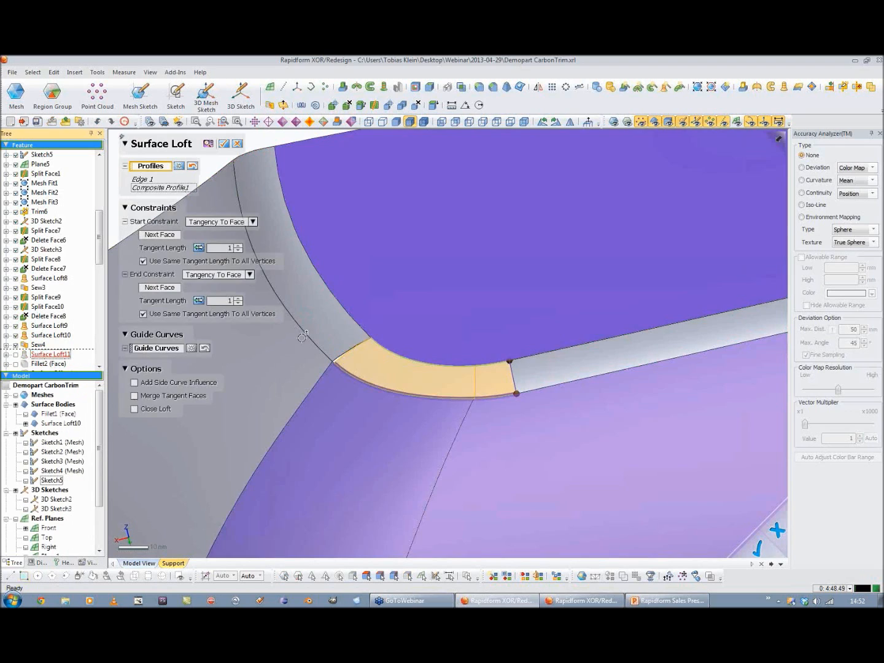
pyautogui.click(157, 348)
pyautogui.click(352, 333)
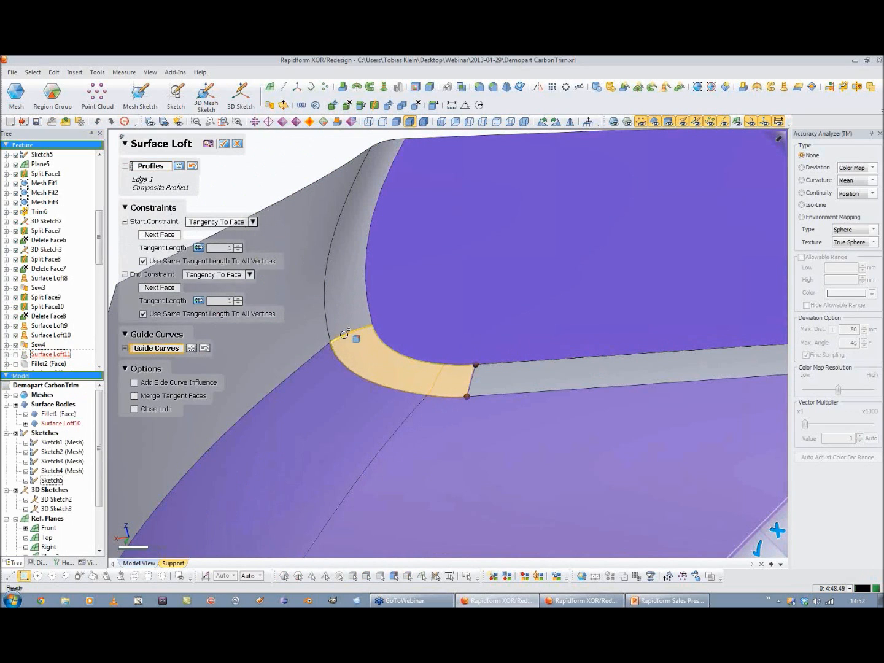
pyautogui.click(350, 333)
pyautogui.moveTo(319, 385); pyautogui.dragTo(420, 387, button='right')
pyautogui.scroll(4, 503, 399)
pyautogui.moveTo(488, 448); pyautogui.dragTo(445, 387, button='right')
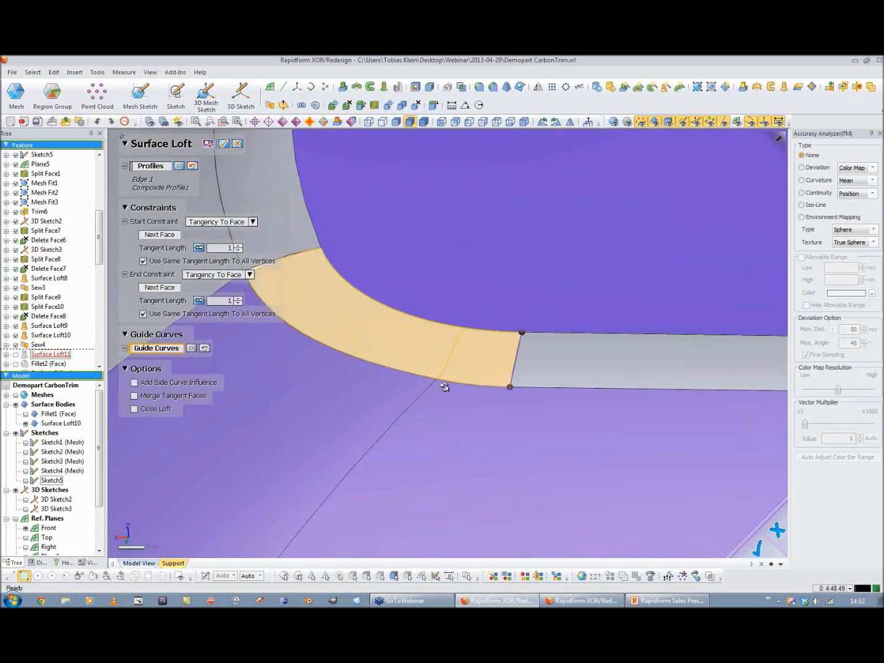
pyautogui.click(516, 364)
pyautogui.moveTo(390, 363); pyautogui.dragTo(356, 414, button='right')
pyautogui.scroll(5, 351, 400)
pyautogui.keyDown('ctrl'); pyautogui.moveTo(185, 353); pyautogui.dragTo(323, 362, button='right'); pyautogui.keyUp('ctrl')
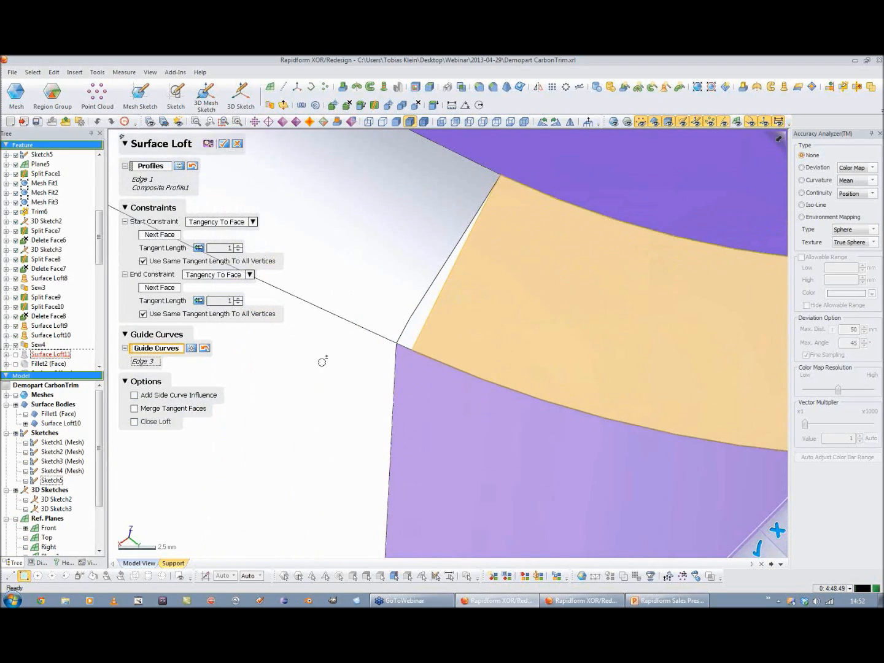
# Step: Reselect the upper and lower boundary profiles of the corner loft and set its start and end constraints to Tangency To Face
pyautogui.click(158, 181)
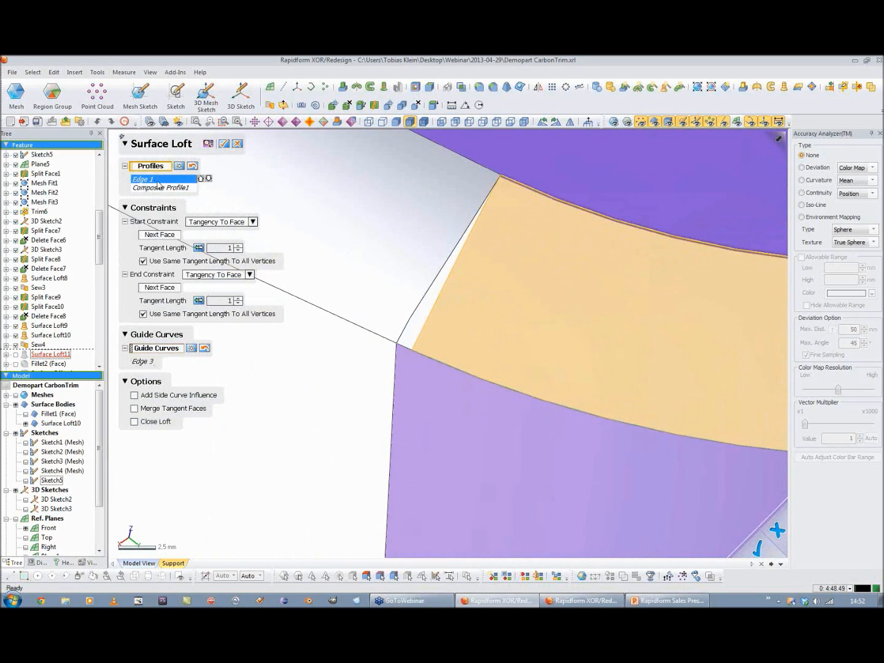
pyautogui.click(158, 188)
pyautogui.click(407, 346)
pyautogui.moveTo(387, 366); pyautogui.dragTo(252, 316, button='right')
pyautogui.click(190, 269)
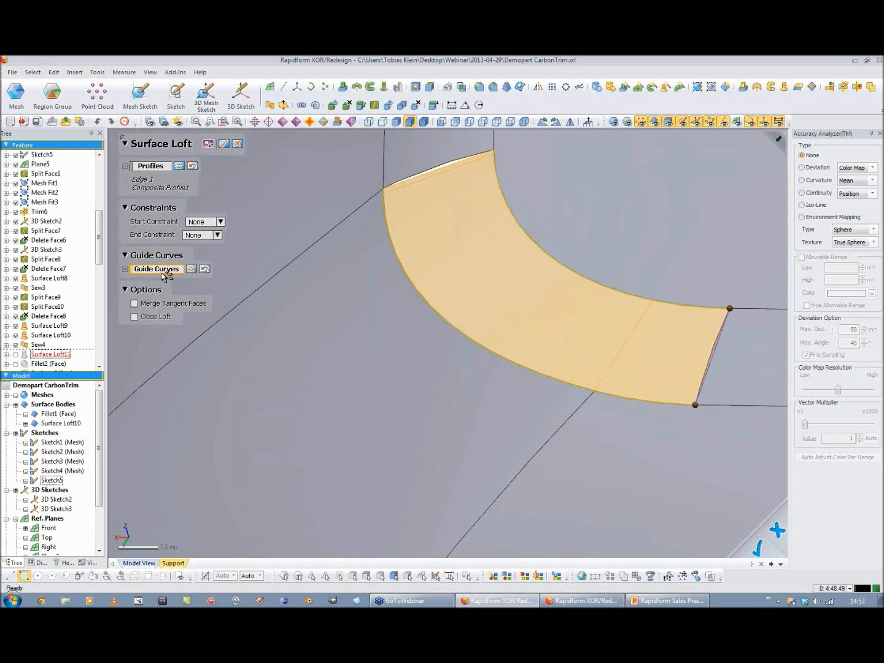
pyautogui.click(196, 221)
pyautogui.click(201, 253)
pyautogui.click(198, 274)
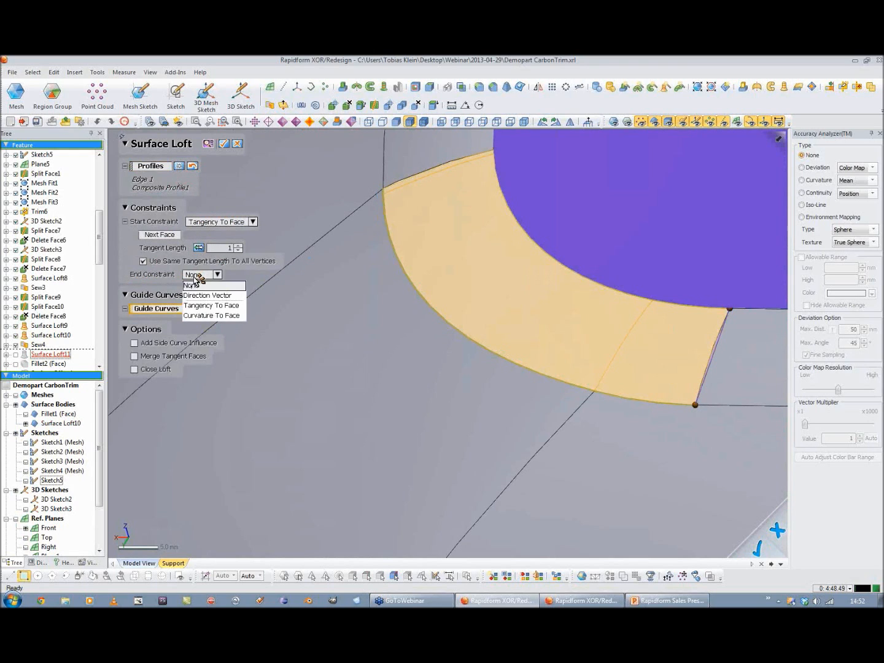
pyautogui.click(198, 306)
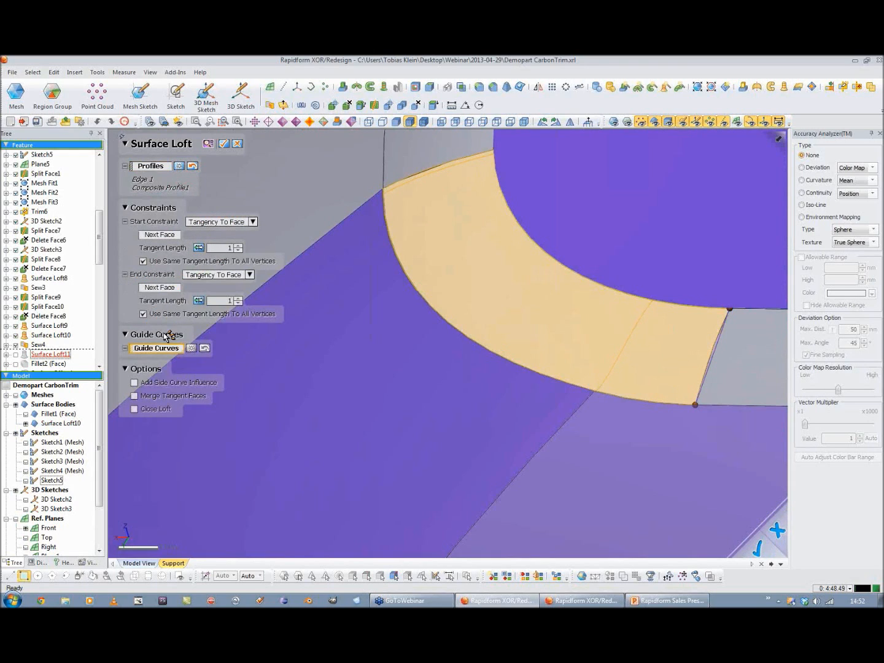
# Step: Use the end edges of the short-end and long-side lofts as guide curves and create the corner loft
pyautogui.click(429, 171)
pyautogui.click(718, 348)
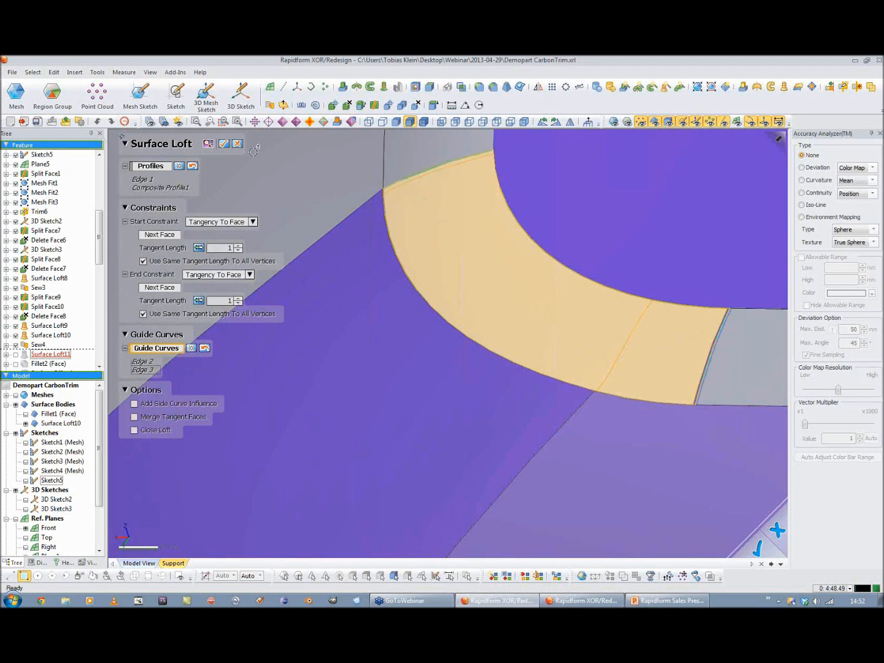
pyautogui.click(226, 145)
pyautogui.moveTo(301, 389); pyautogui.dragTo(371, 367, button='right')
pyautogui.scroll(-5, 429, 242)
pyautogui.click(367, 196)
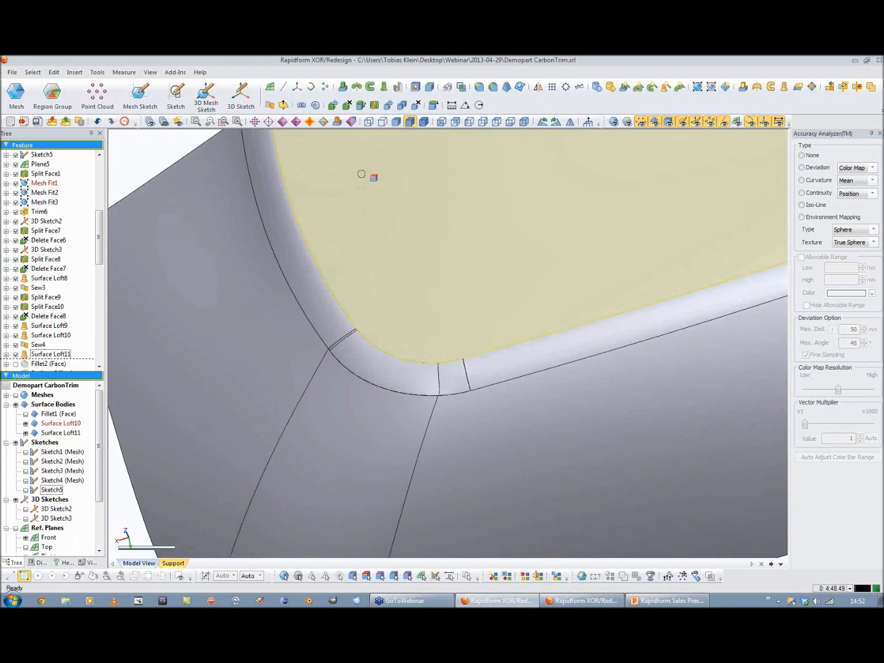
# Step: Set up a sew of the corner loft and the surrounding body, with all edges around the corner patch as tangent continuous edges
pyautogui.click(270, 106)
pyautogui.click(432, 348)
pyautogui.click(406, 376)
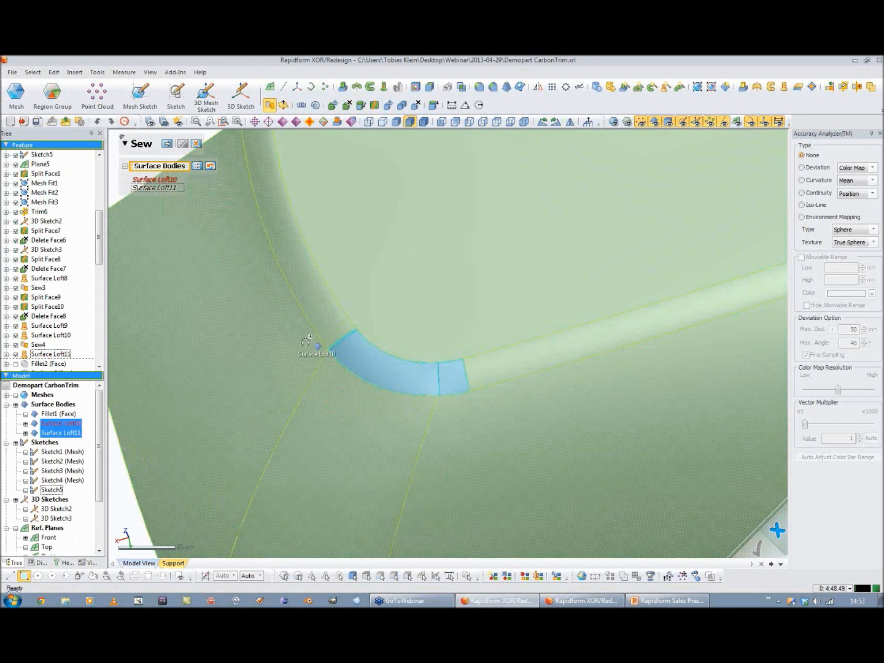
pyautogui.click(169, 144)
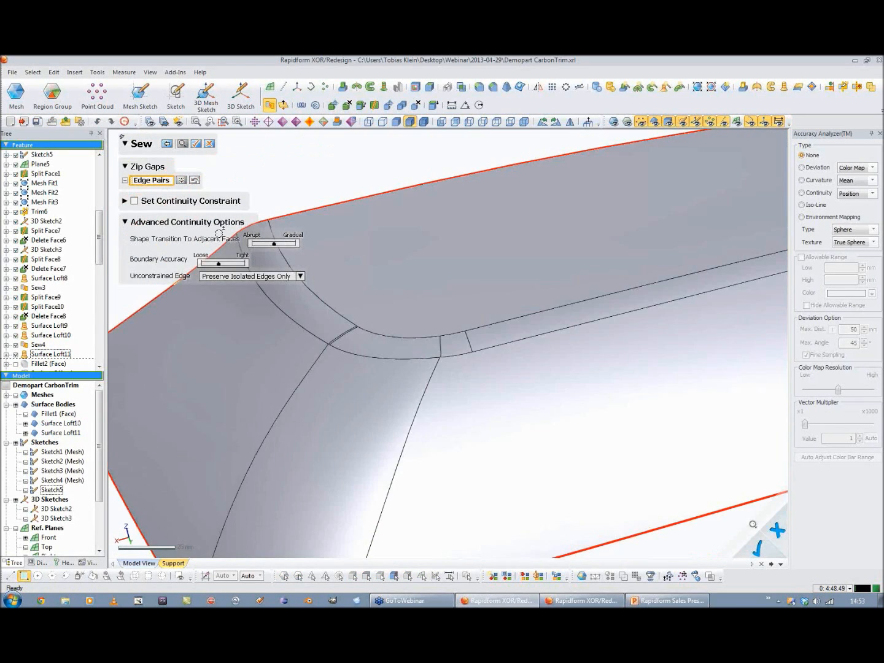
pyautogui.click(158, 202)
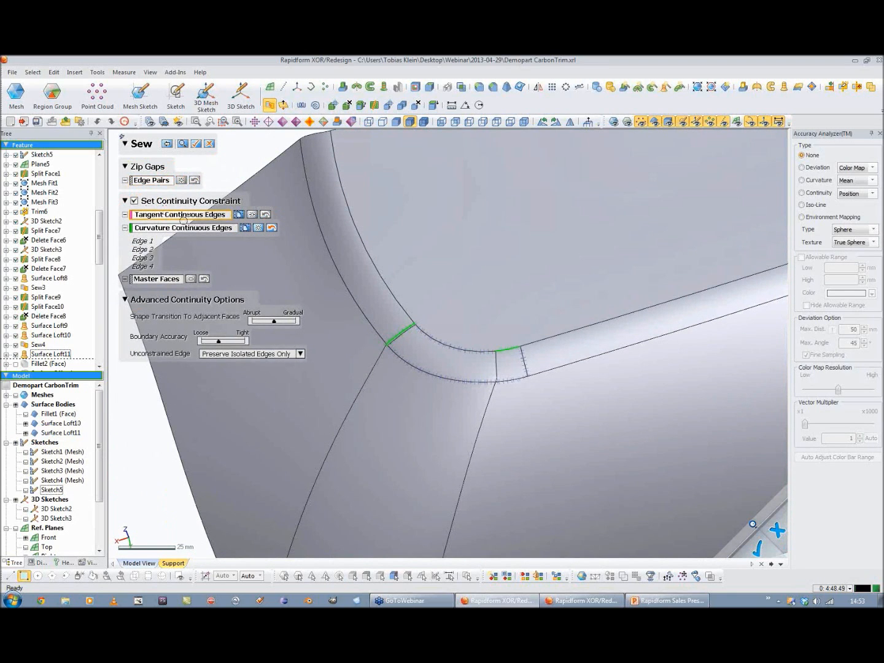
pyautogui.moveTo(371, 251); pyautogui.dragTo(593, 431)
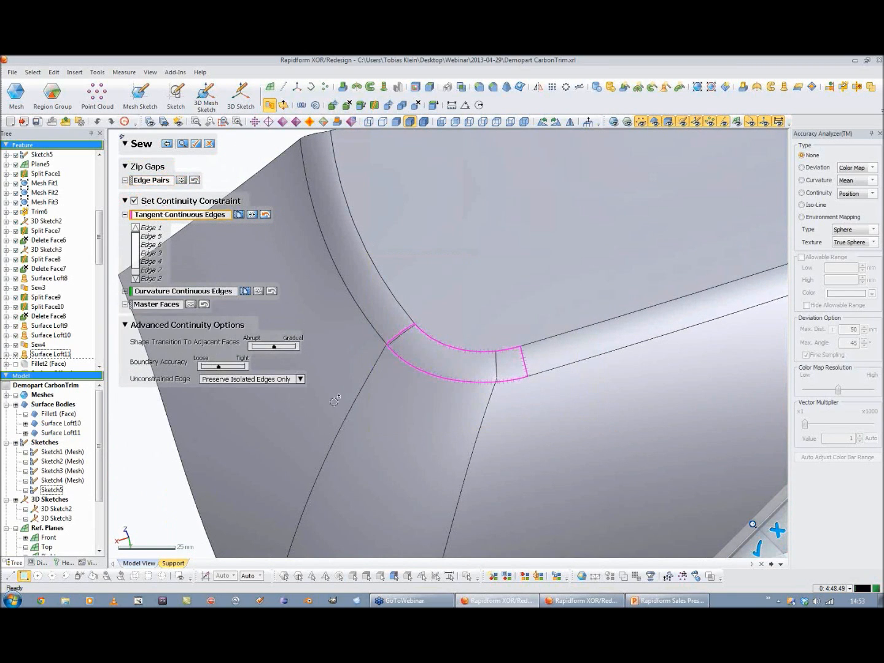
# Step: Set the five faces surrounding the corner patch as master faces and complete the sew
pyautogui.click(157, 305)
pyautogui.click(410, 406)
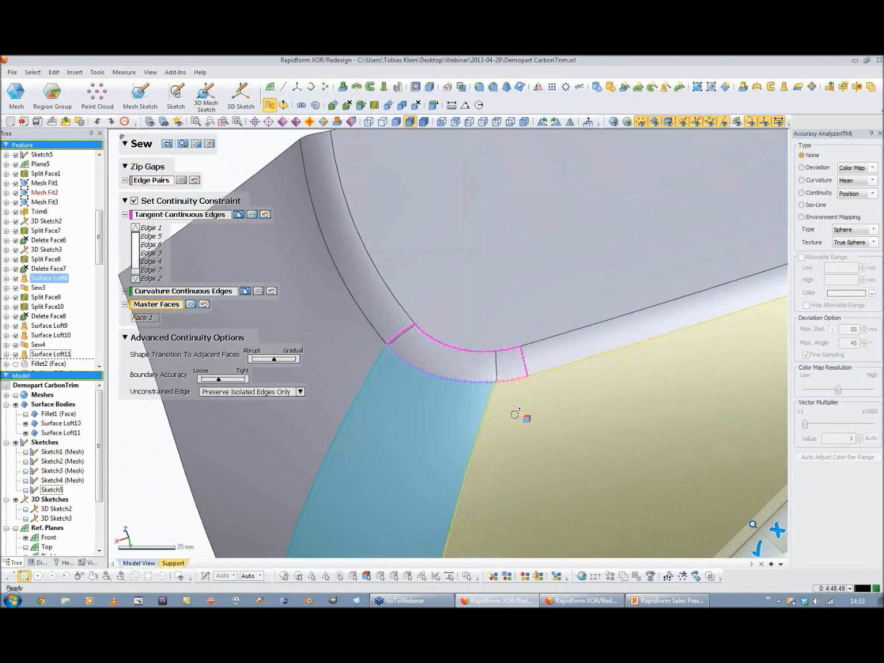
pyautogui.click(489, 323)
pyautogui.click(508, 414)
pyautogui.click(537, 356)
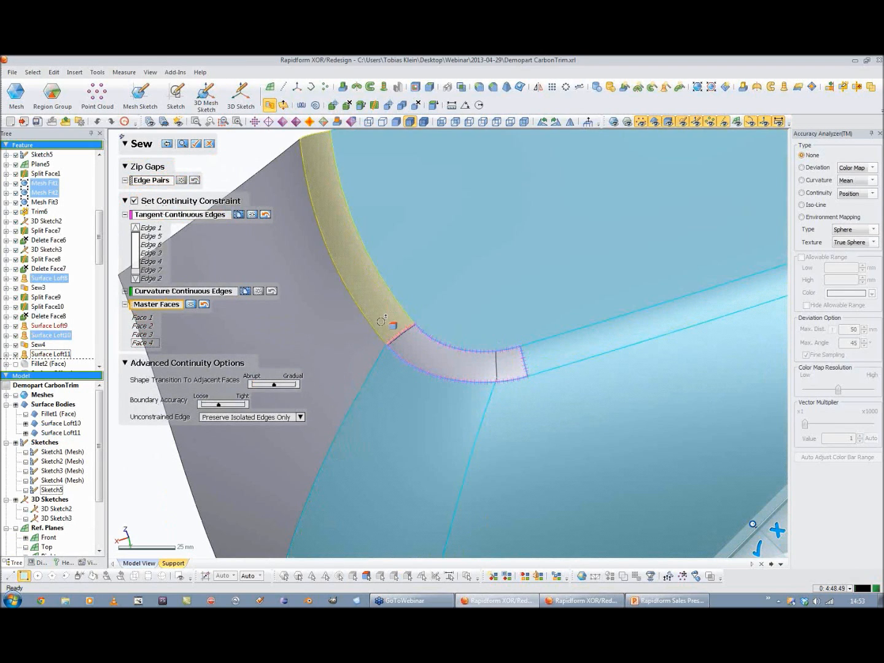
pyautogui.click(353, 203)
pyautogui.moveTo(404, 278); pyautogui.dragTo(439, 383, button='right')
pyautogui.scroll(-3, 390, 215)
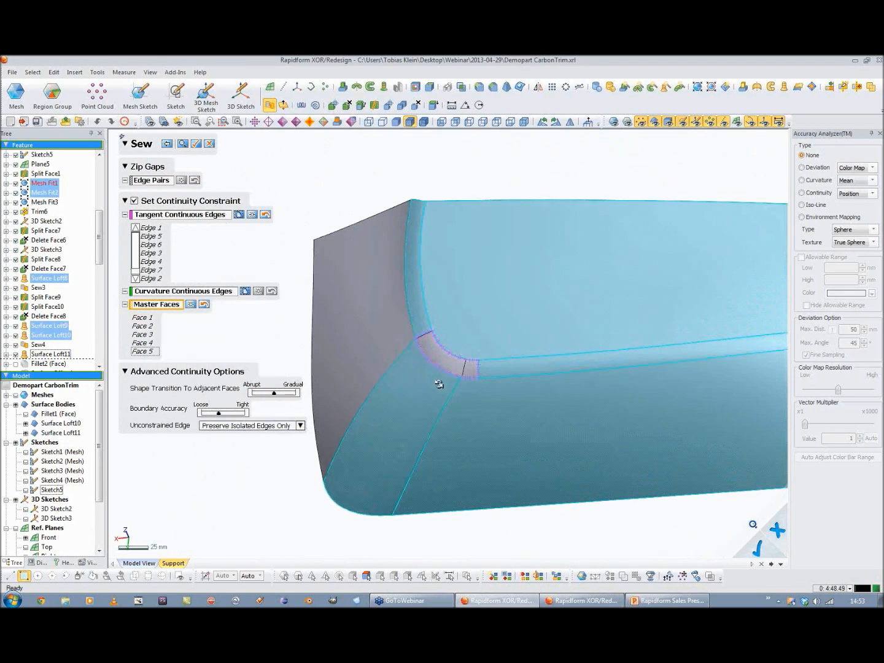
pyautogui.click(197, 144)
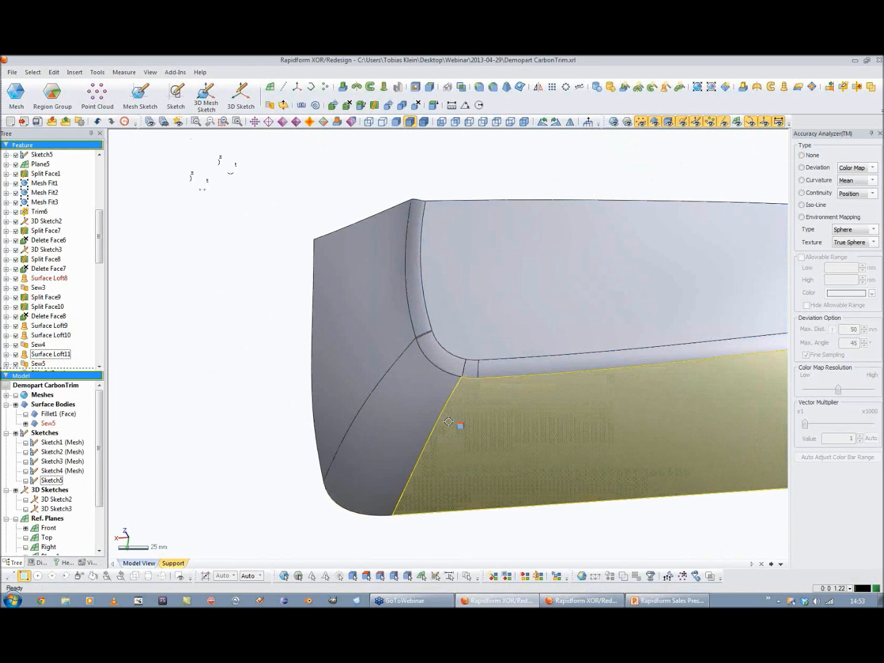
# Step: Examine the positional continuity along the edges of the sewn body with the Continuity analysis
pyautogui.moveTo(511, 426); pyautogui.dragTo(421, 369, button='right')
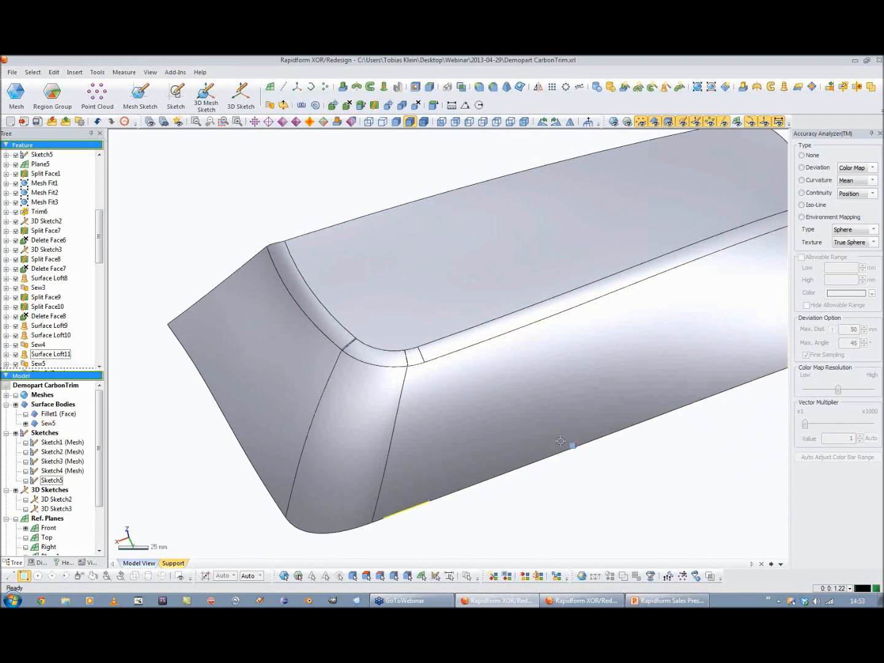
pyautogui.click(875, 191)
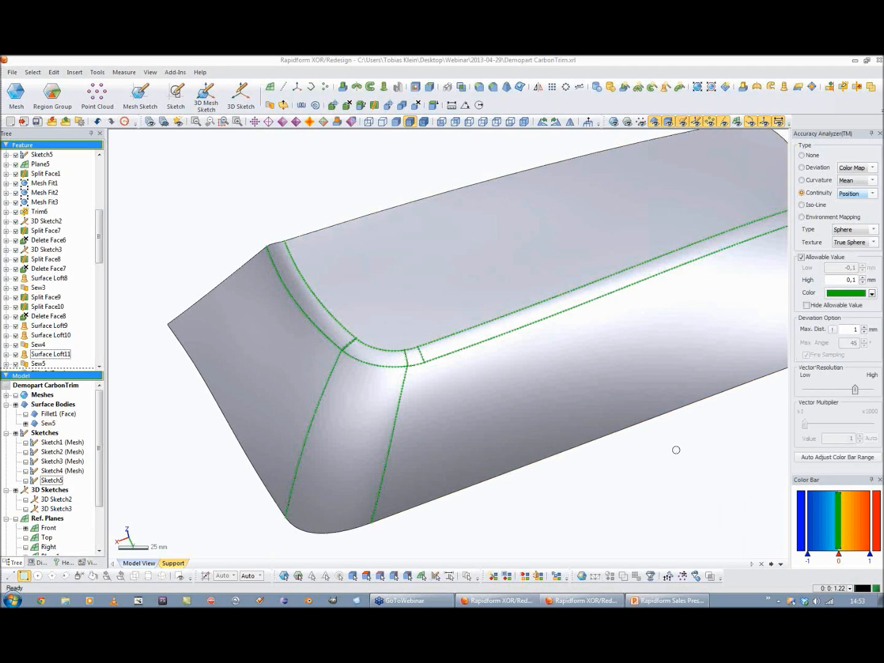
pyautogui.click(642, 361)
pyautogui.moveTo(629, 349); pyautogui.dragTo(580, 358, button='right')
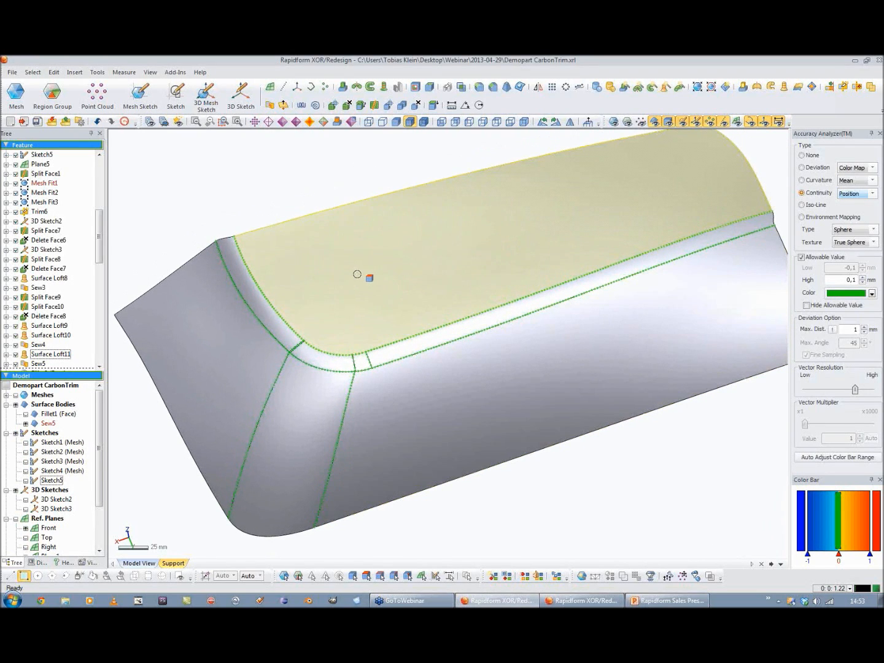
pyautogui.moveTo(495, 243); pyautogui.dragTo(482, 326, button='right')
pyautogui.scroll(-3, 500, 318)
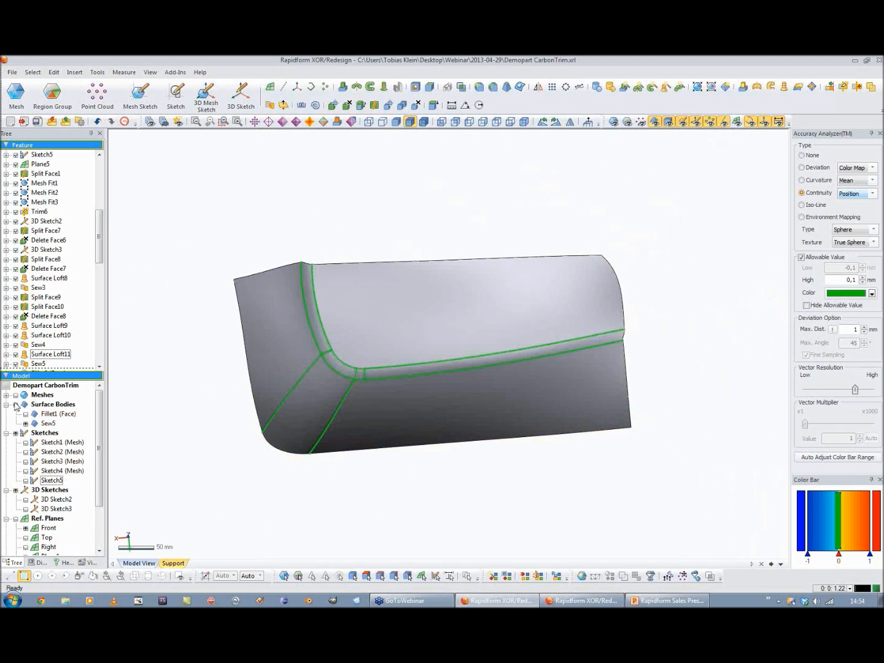
# Step: Display only the scan mesh, with the sewn surface body and sketch hidden and the accuracy analysis set to None
pyautogui.click(14, 395)
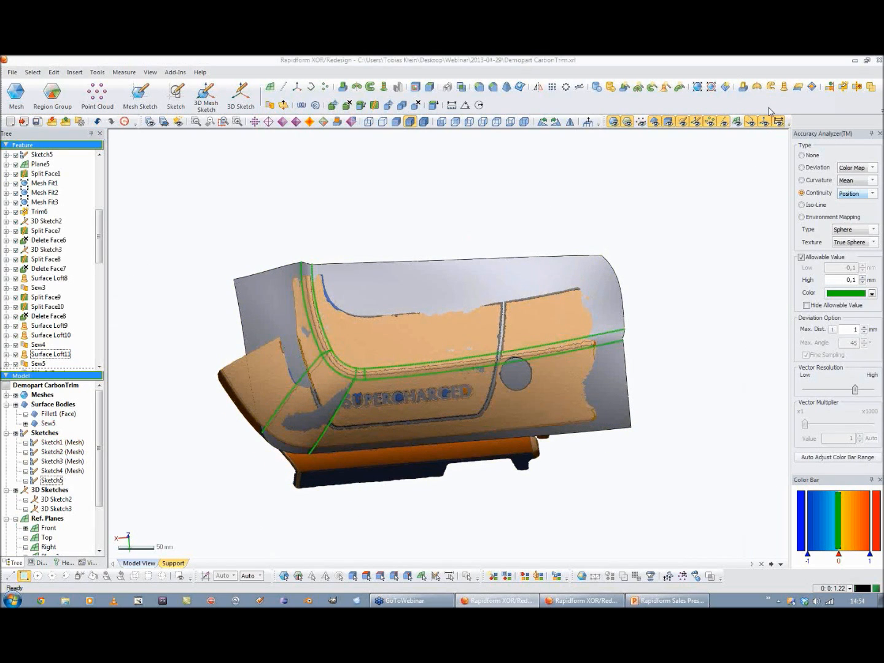
pyautogui.click(802, 155)
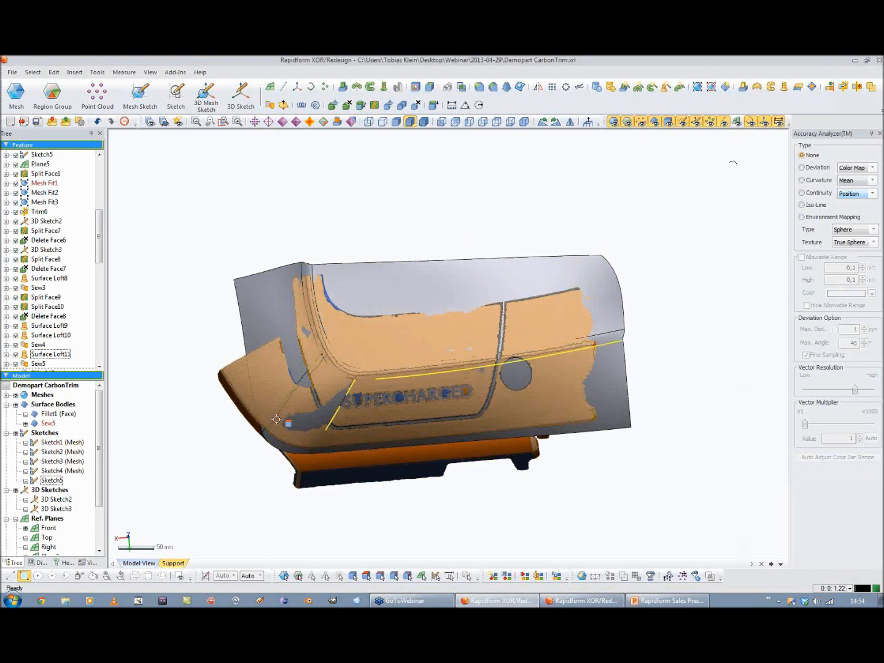
pyautogui.click(26, 482)
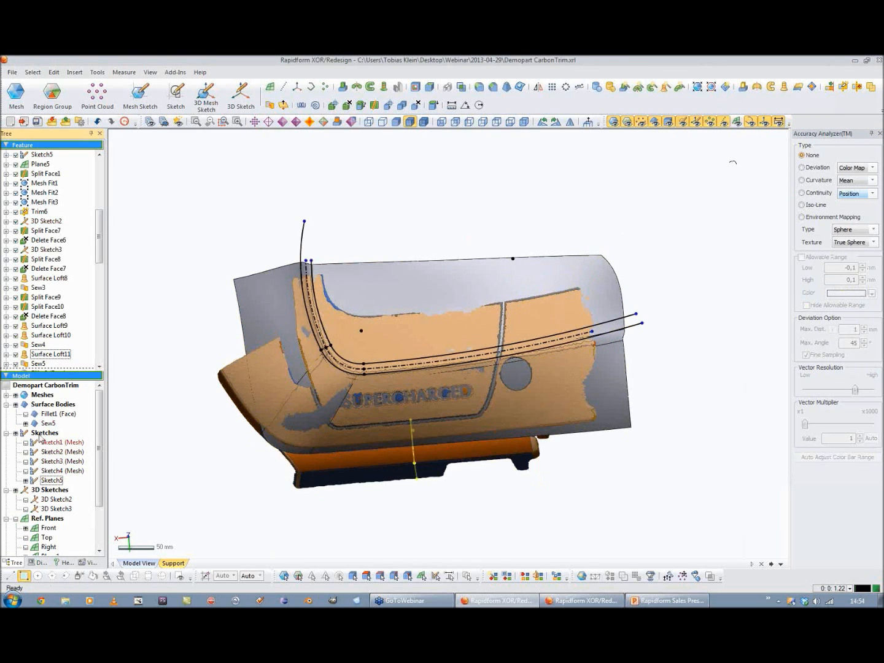
pyautogui.click(25, 481)
pyautogui.click(26, 423)
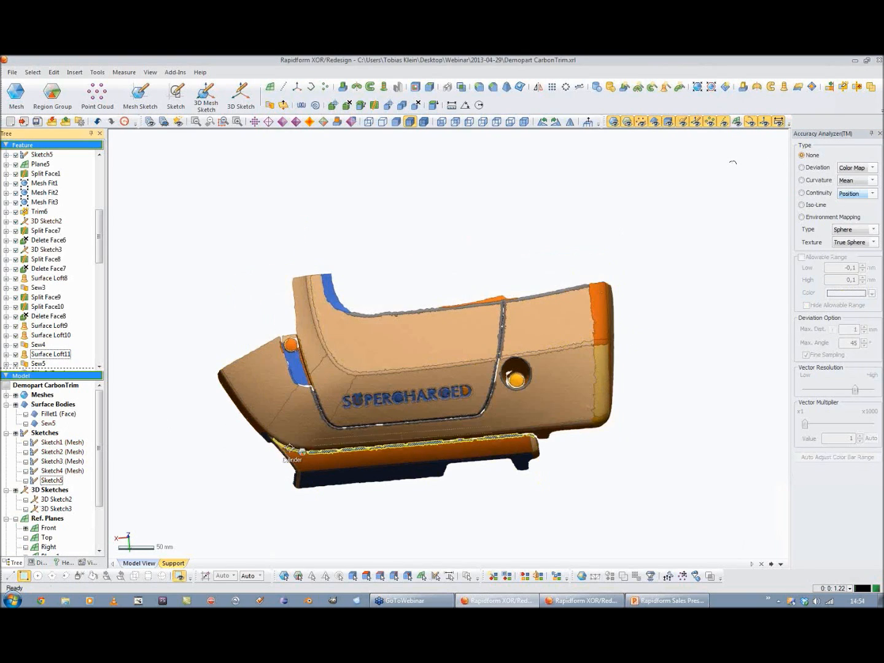
pyautogui.click(410, 353)
pyautogui.moveTo(391, 457); pyautogui.dragTo(382, 401, button='right')
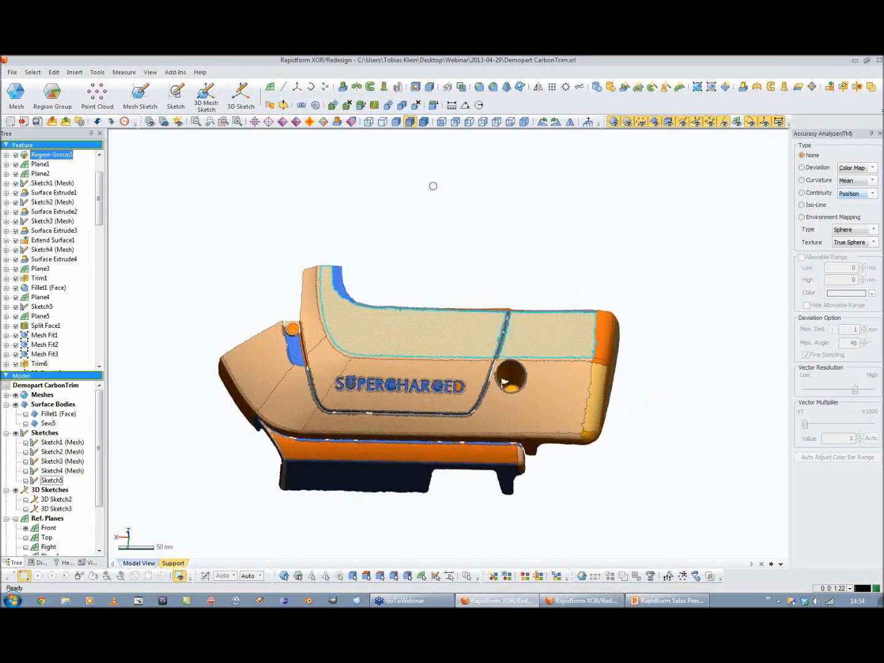
# Step: Set up a Loft Wizard on the upper mesh region with the path by plane and adjust the plane's orientation and extent around the region
pyautogui.moveTo(432, 189); pyautogui.dragTo(426, 199, button='right')
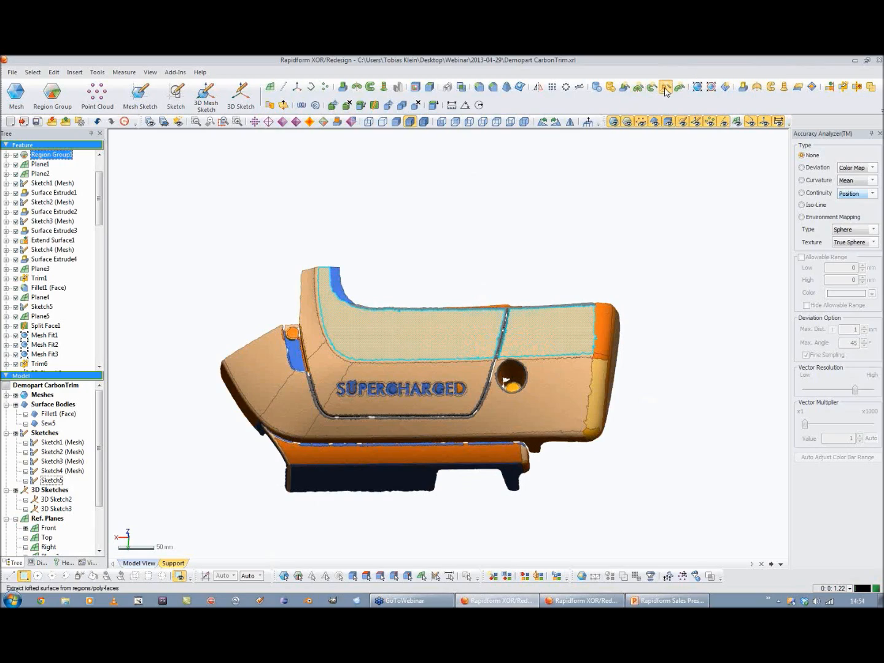
pyautogui.click(666, 89)
pyautogui.moveTo(527, 290)
pyautogui.mouseDown(button='right')
pyautogui.moveTo(555, 267)
pyautogui.moveTo(493, 216)
pyautogui.moveTo(478, 299)
pyautogui.moveTo(464, 224)
pyautogui.moveTo(449, 383)
pyautogui.moveTo(592, 262)
pyautogui.moveTo(451, 218)
pyautogui.moveTo(433, 244)
pyautogui.moveTo(474, 257)
pyautogui.moveTo(500, 300)
pyautogui.mouseUp(button='right')
pyautogui.moveTo(503, 303); pyautogui.dragTo(495, 304)
pyautogui.moveTo(478, 308)
pyautogui.mouseDown(button='right')
pyautogui.moveTo(470, 306)
pyautogui.moveTo(500, 327)
pyautogui.mouseUp(button='right')
pyautogui.moveTo(442, 324)
pyautogui.mouseDown(button='right')
pyautogui.moveTo(432, 302)
pyautogui.moveTo(489, 264)
pyautogui.moveTo(521, 218)
pyautogui.moveTo(488, 215)
pyautogui.mouseUp(button='right')
pyautogui.moveTo(490, 240); pyautogui.dragTo(492, 239)
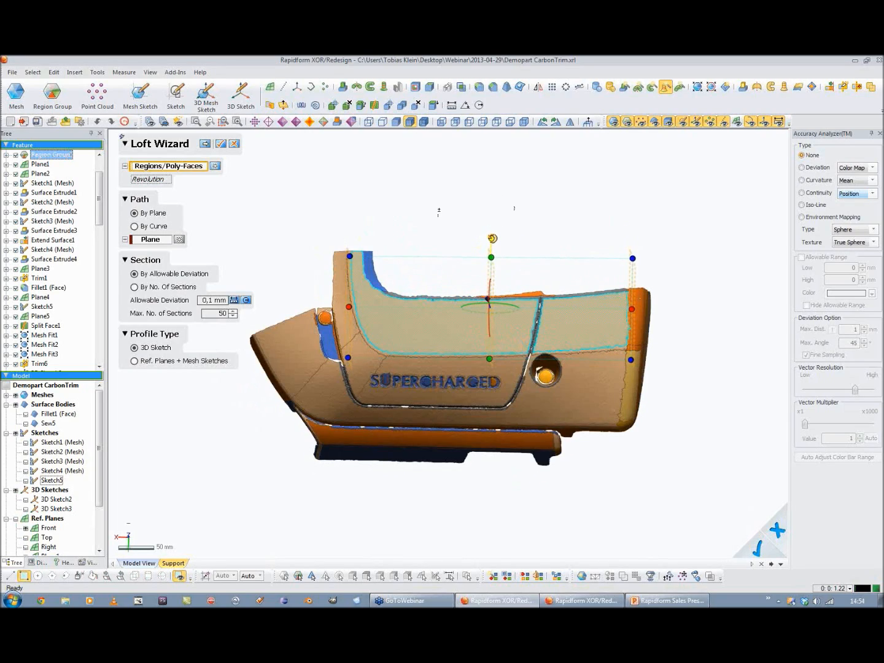
pyautogui.moveTo(490, 257); pyautogui.dragTo(489, 252)
pyautogui.moveTo(489, 359); pyautogui.dragTo(489, 361)
pyautogui.moveTo(519, 361)
pyautogui.mouseDown(button='right')
pyautogui.moveTo(516, 343)
pyautogui.moveTo(465, 276)
pyautogui.mouseUp(button='right')
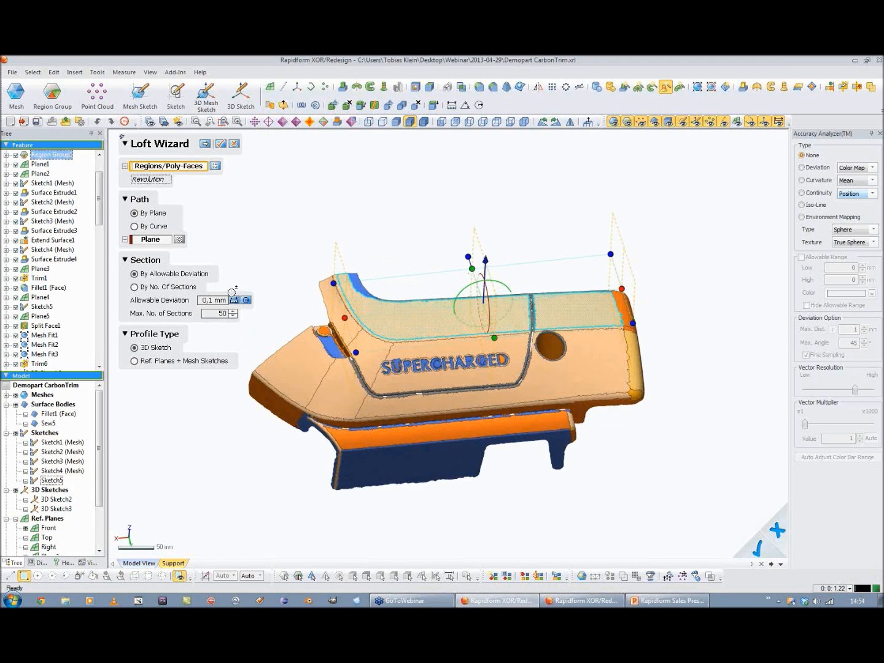
# Step: Set the loft to 5 sections by number with the Ref. Planes + Mesh Sketches profile type and create the surface
pyautogui.click(170, 286)
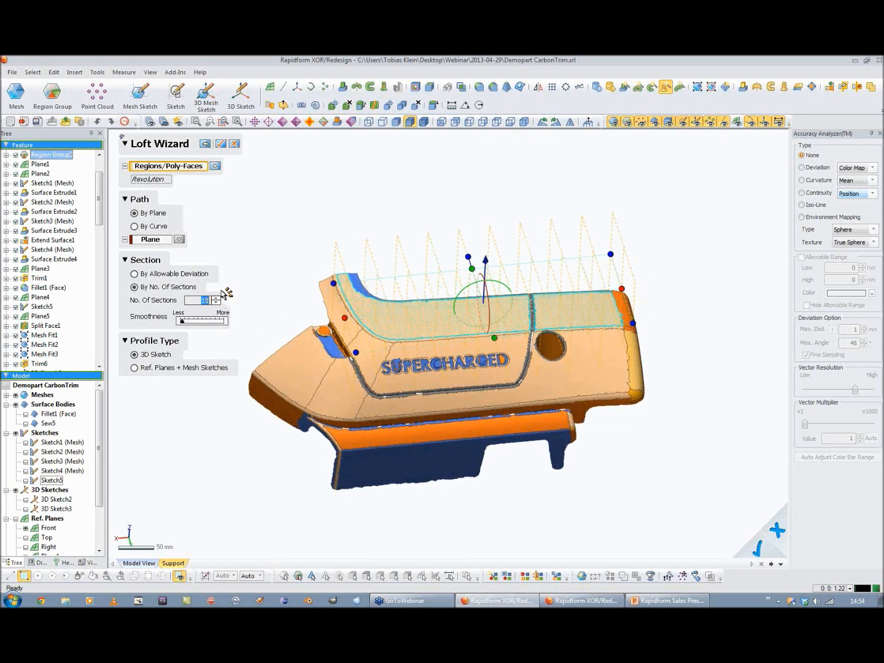
pyautogui.moveTo(276, 305)
pyautogui.mouseDown(button='right')
pyautogui.moveTo(295, 263)
pyautogui.moveTo(270, 280)
pyautogui.moveTo(267, 412)
pyautogui.mouseUp(button='right')
pyautogui.moveTo(452, 348); pyautogui.dragTo(449, 356, button='right')
pyautogui.moveTo(509, 297); pyautogui.dragTo(509, 301)
pyautogui.moveTo(380, 261); pyautogui.dragTo(405, 387, button='right')
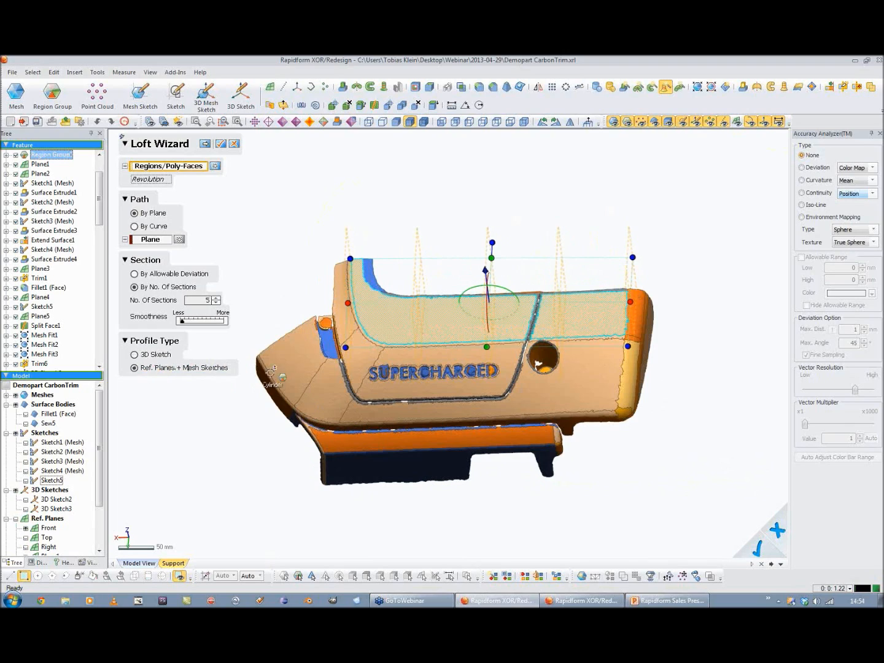
pyautogui.moveTo(433, 384)
pyautogui.mouseDown(button='right')
pyautogui.moveTo(458, 481)
pyautogui.moveTo(310, 302)
pyautogui.mouseUp(button='right')
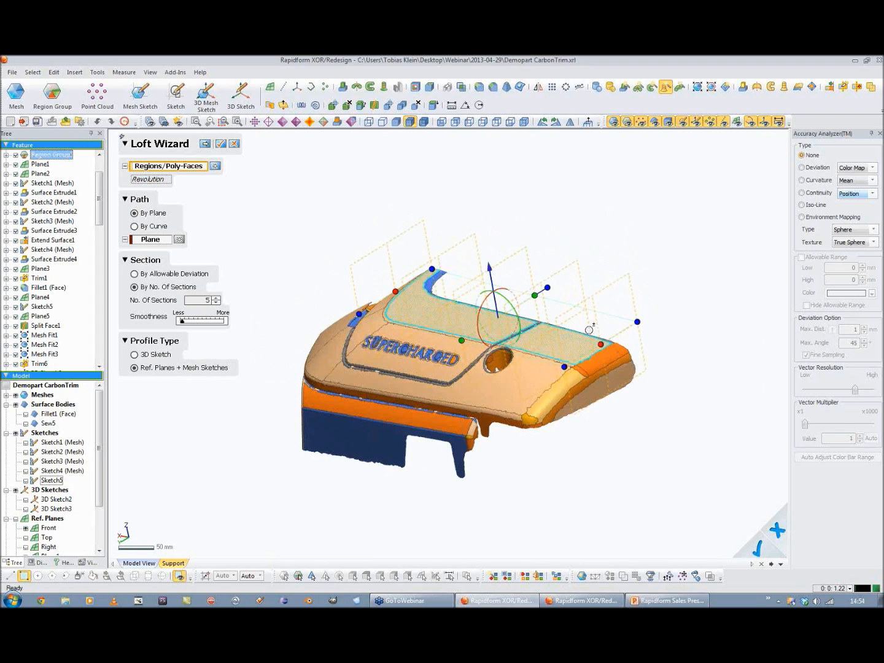
pyautogui.moveTo(319, 376); pyautogui.dragTo(438, 413, button='right')
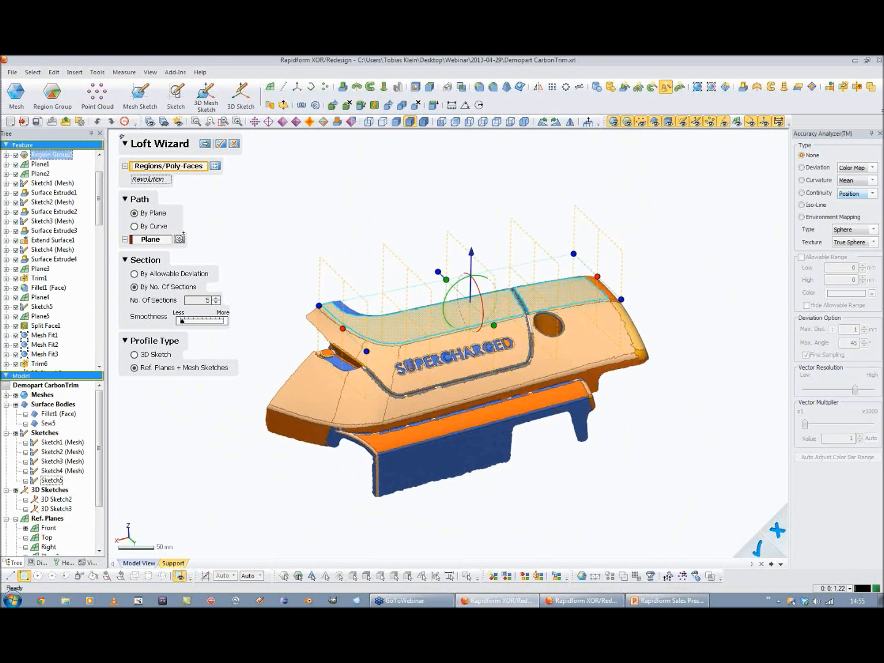
pyautogui.click(156, 216)
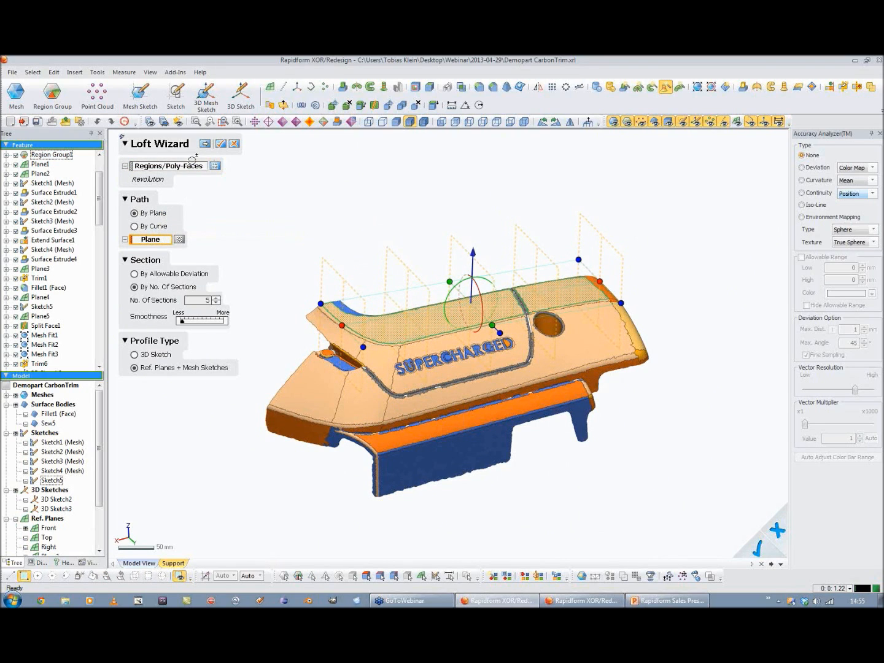
pyautogui.click(207, 145)
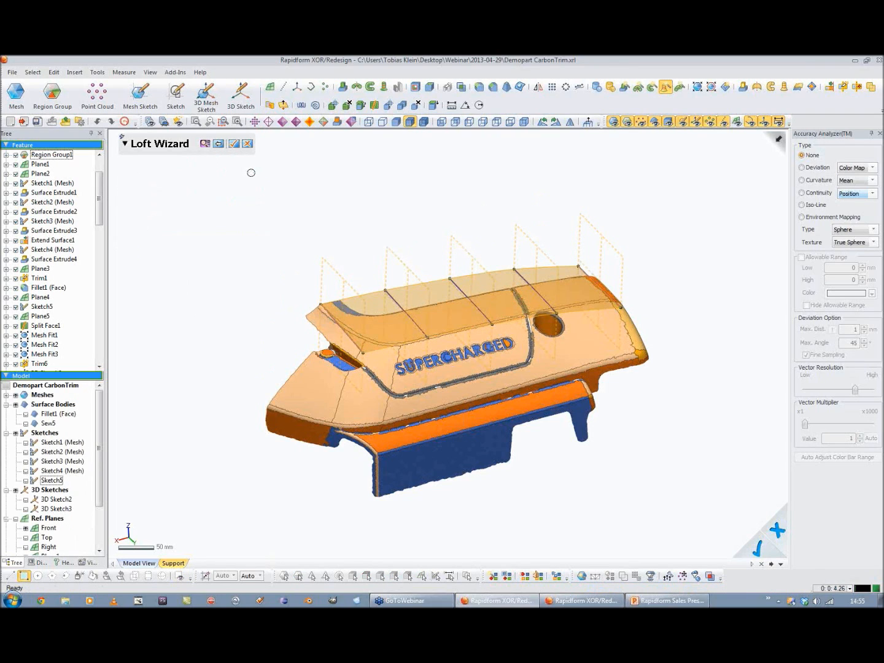
pyautogui.click(236, 143)
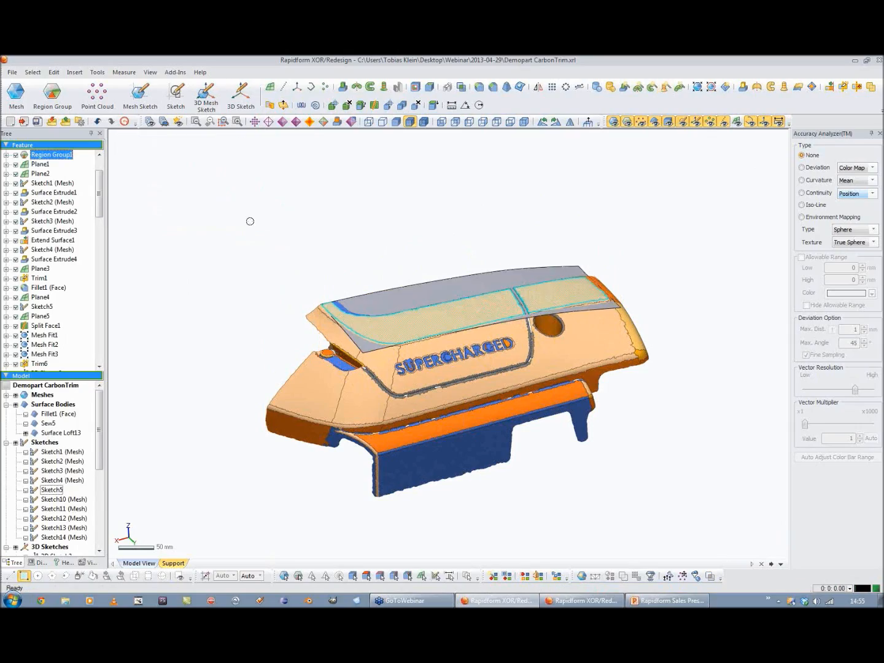
# Step: Examine the smoothness of the new loft surface with Environment Mapping
pyautogui.moveTo(533, 258)
pyautogui.mouseDown(button='right')
pyautogui.moveTo(486, 412)
pyautogui.moveTo(439, 310)
pyautogui.moveTo(483, 279)
pyautogui.mouseUp(button='right')
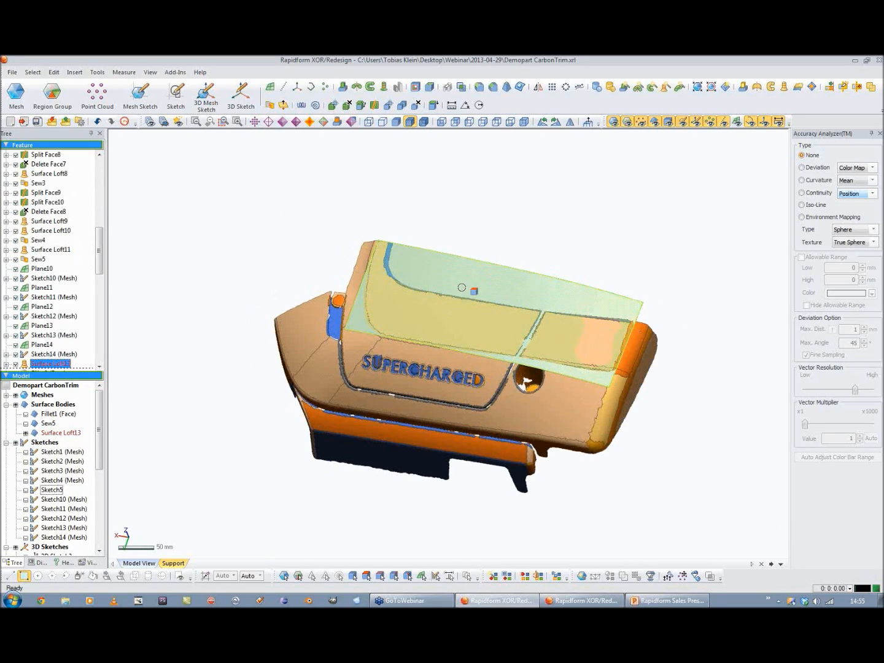
pyautogui.moveTo(472, 275)
pyautogui.mouseDown(button='right')
pyautogui.moveTo(419, 365)
pyautogui.moveTo(395, 372)
pyautogui.mouseUp(button='right')
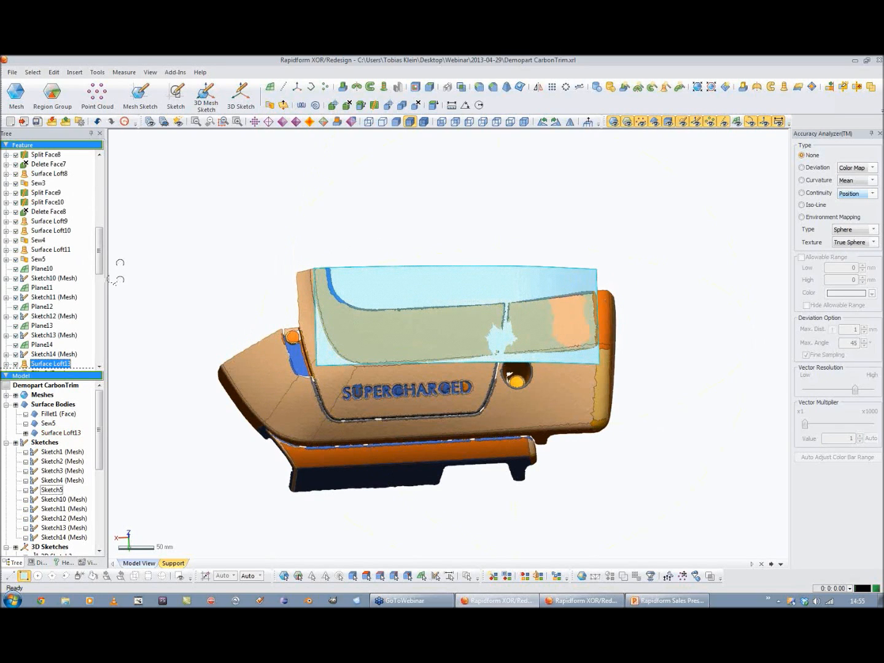
pyautogui.click(822, 221)
pyautogui.moveTo(480, 348)
pyautogui.mouseDown(button='right')
pyautogui.moveTo(418, 377)
pyautogui.moveTo(290, 185)
pyautogui.moveTo(495, 339)
pyautogui.moveTo(460, 389)
pyautogui.moveTo(526, 361)
pyautogui.moveTo(407, 300)
pyautogui.moveTo(393, 270)
pyautogui.moveTo(374, 263)
pyautogui.moveTo(334, 325)
pyautogui.mouseUp(button='right')
pyautogui.scroll(4, 460, 389)
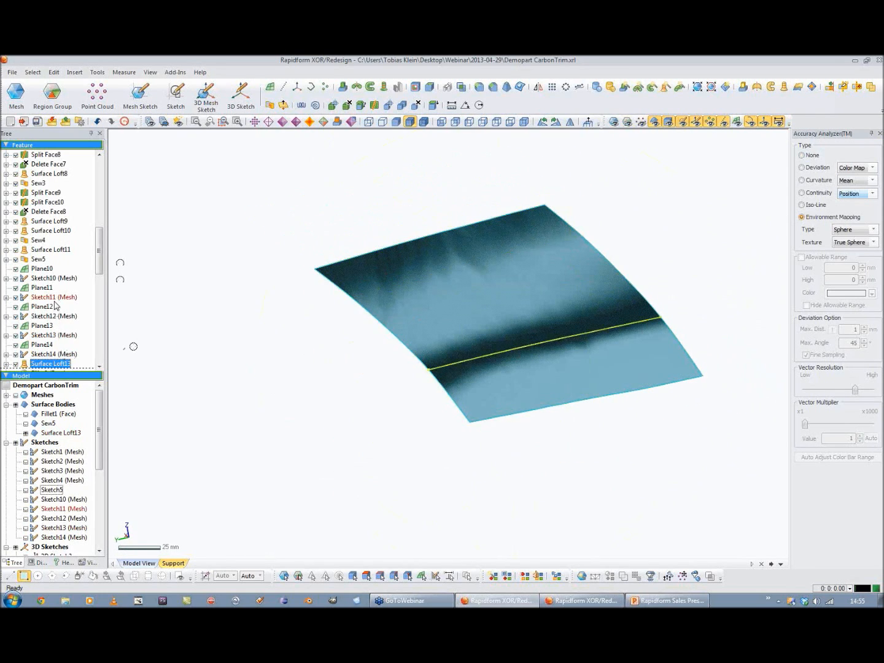
# Step: Rebuild the section spline of Sketch10 with 3 interpolation points
pyautogui.click(60, 280)
pyautogui.doubleClick(60, 278)
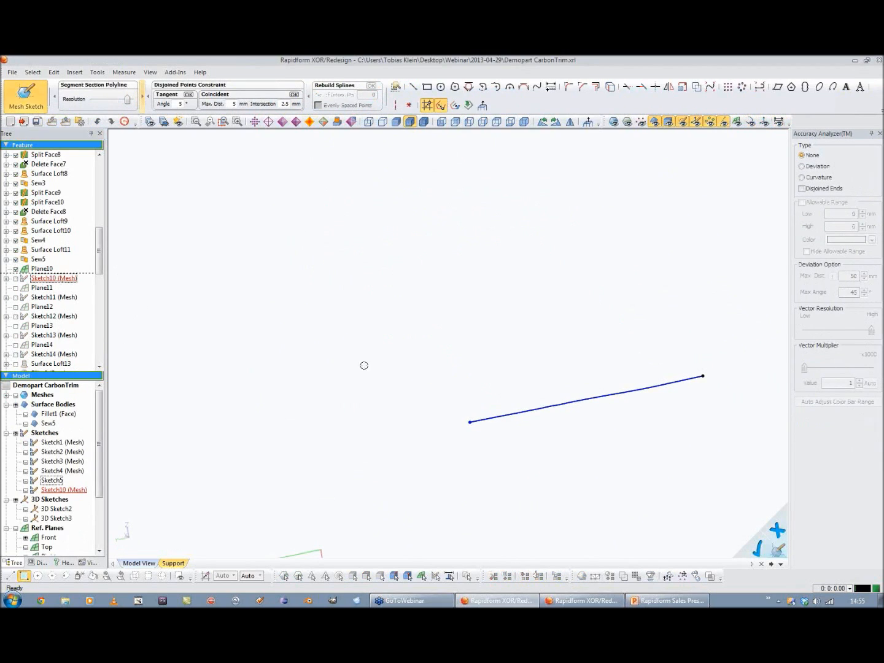
pyautogui.click(567, 401)
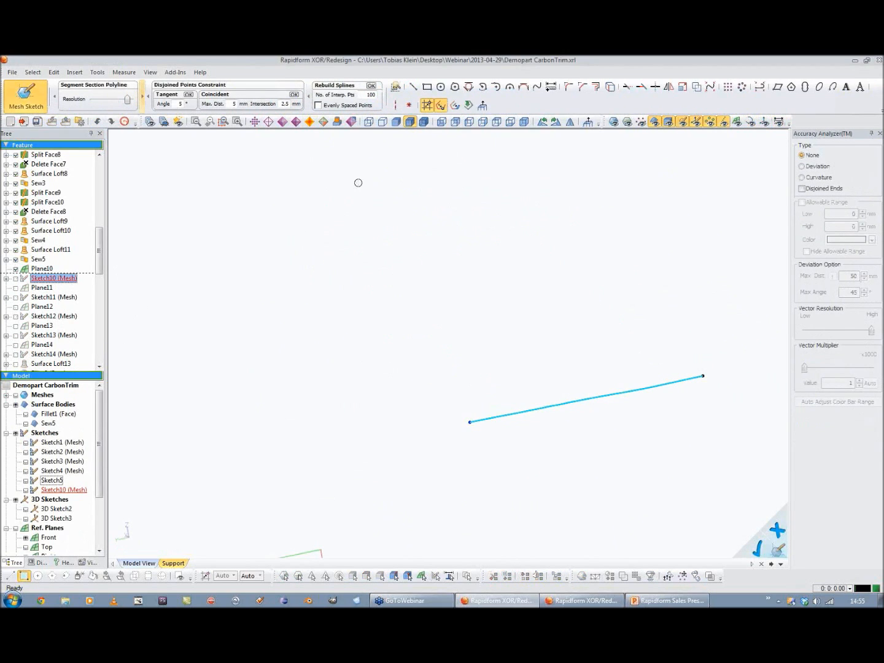
pyautogui.doubleClick(368, 95)
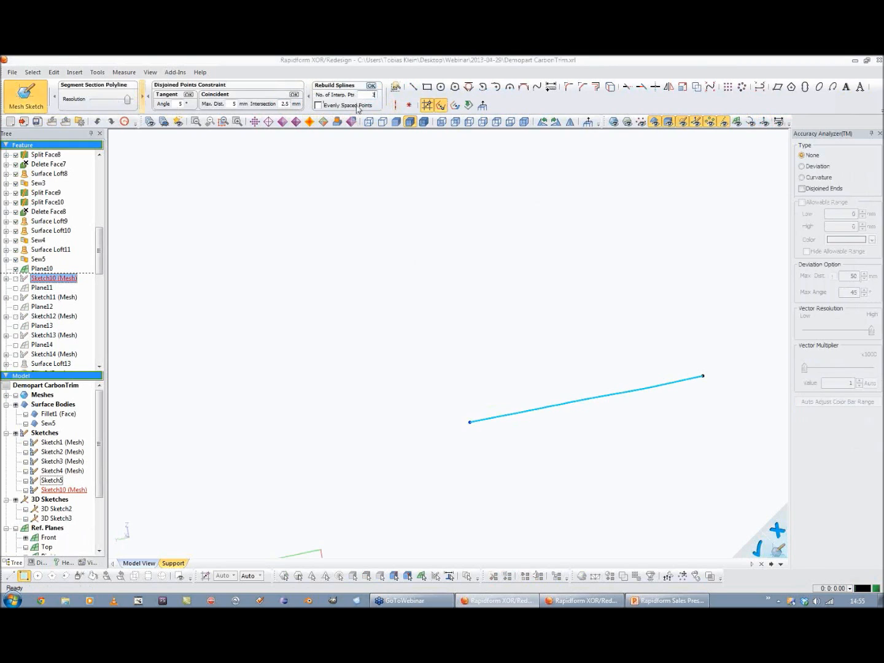
pyautogui.click(372, 86)
pyautogui.click(345, 184)
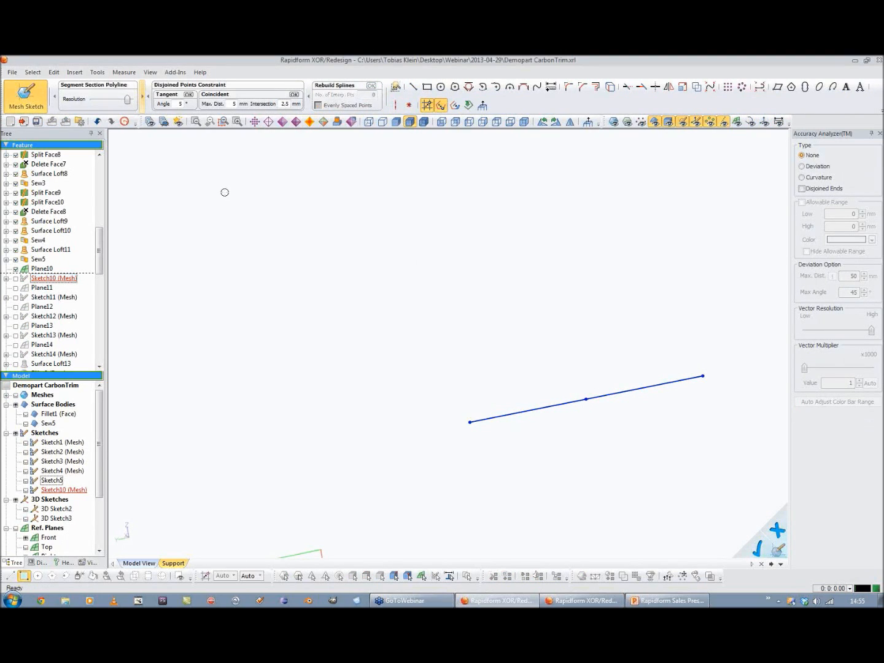
# Step: Rebuild the section splines of Sketch11 and Sketch12 with 3 evenly spaced interpolation points each
pyautogui.doubleClick(56, 296)
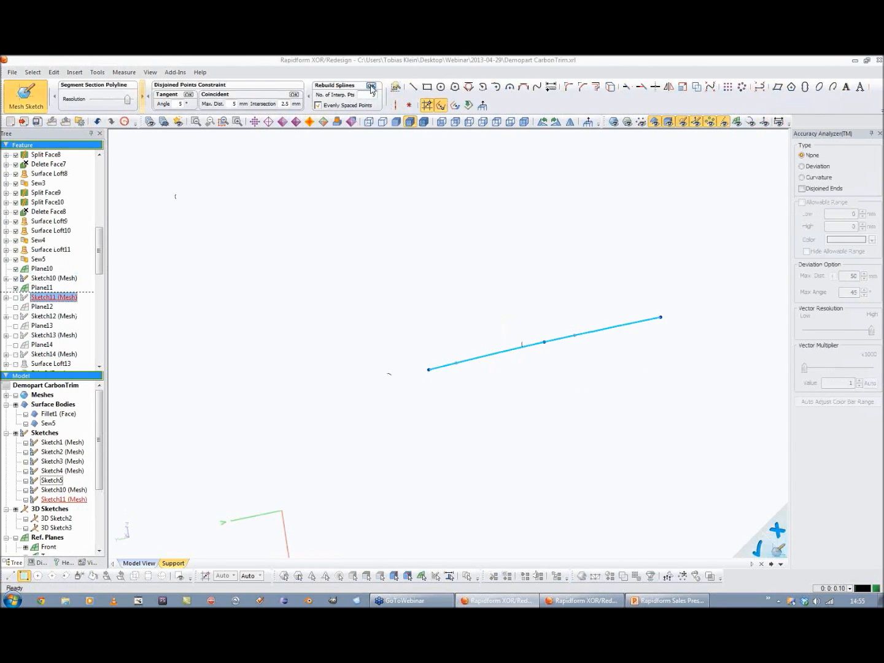
pyautogui.click(371, 86)
pyautogui.click(34, 96)
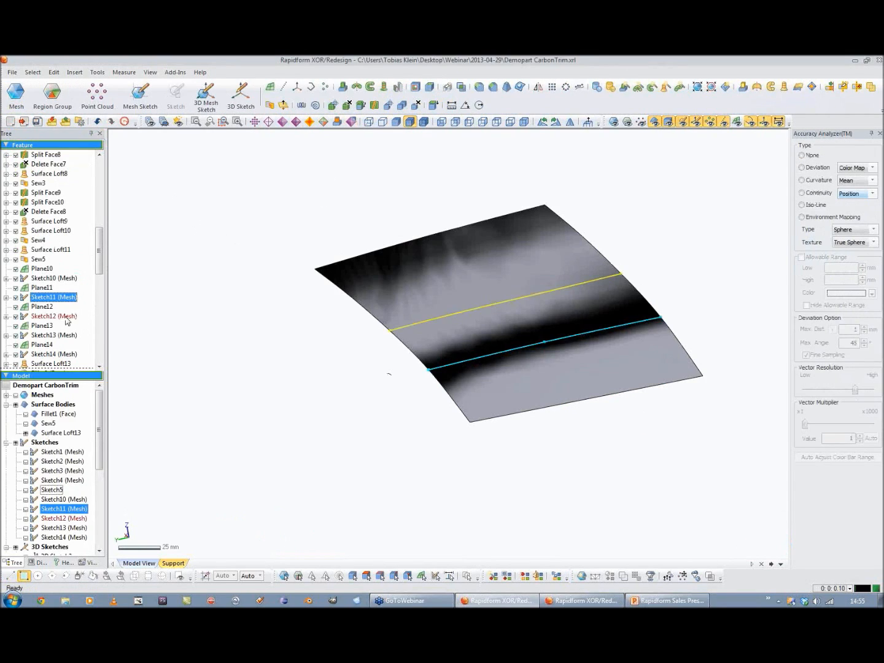
pyautogui.doubleClick(66, 317)
pyautogui.click(505, 301)
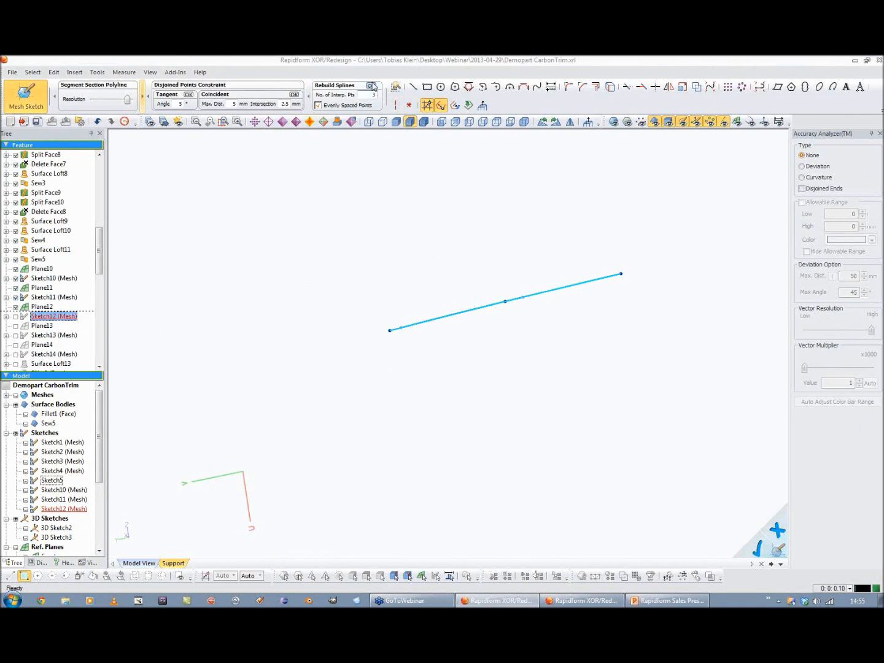
pyautogui.click(25, 96)
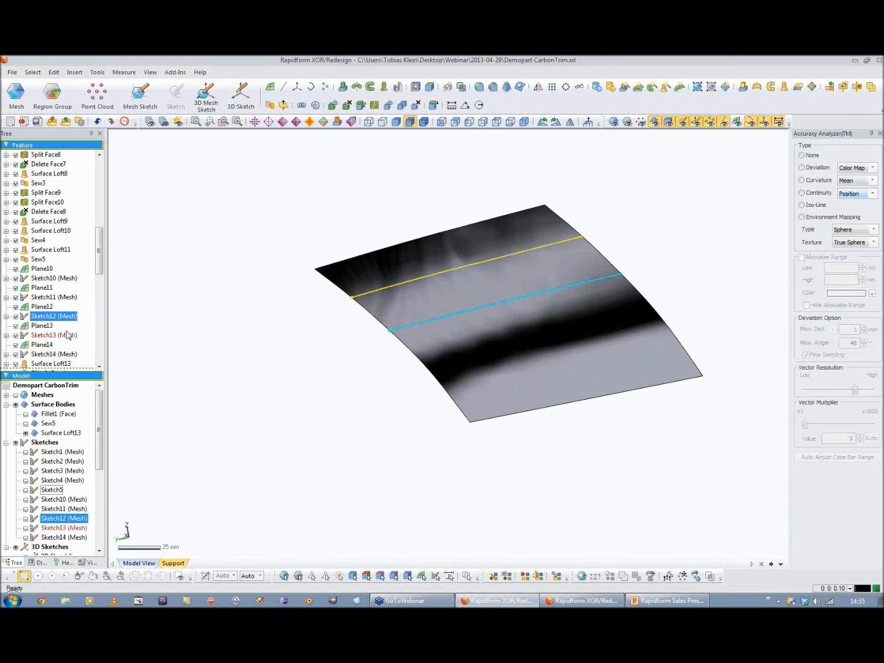
# Step: Rebuild the section splines of Sketch13 and Sketch14 with 3 evenly spaced interpolation points each and update the loft
pyautogui.doubleClick(62, 336)
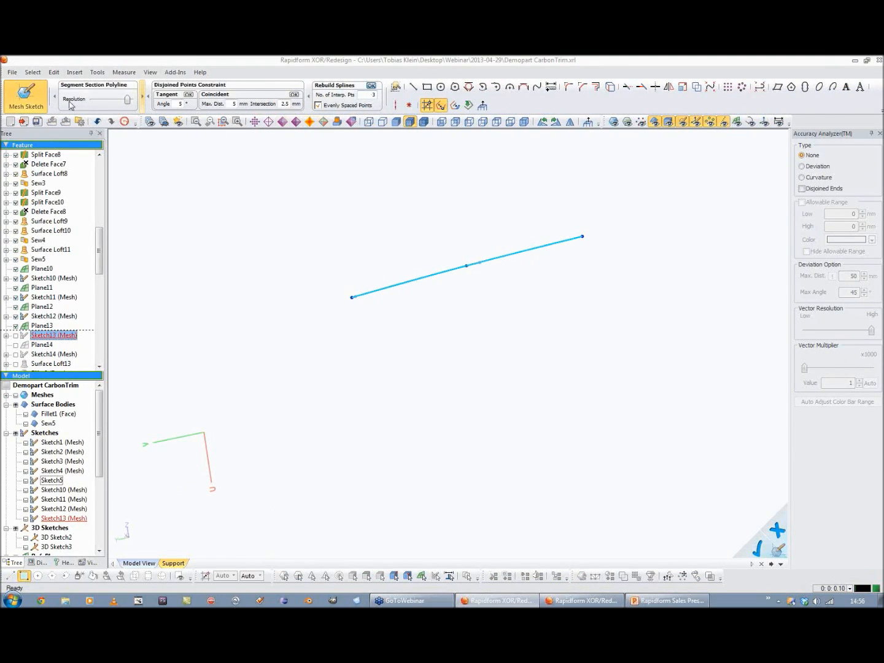
pyautogui.click(26, 96)
pyautogui.doubleClick(54, 354)
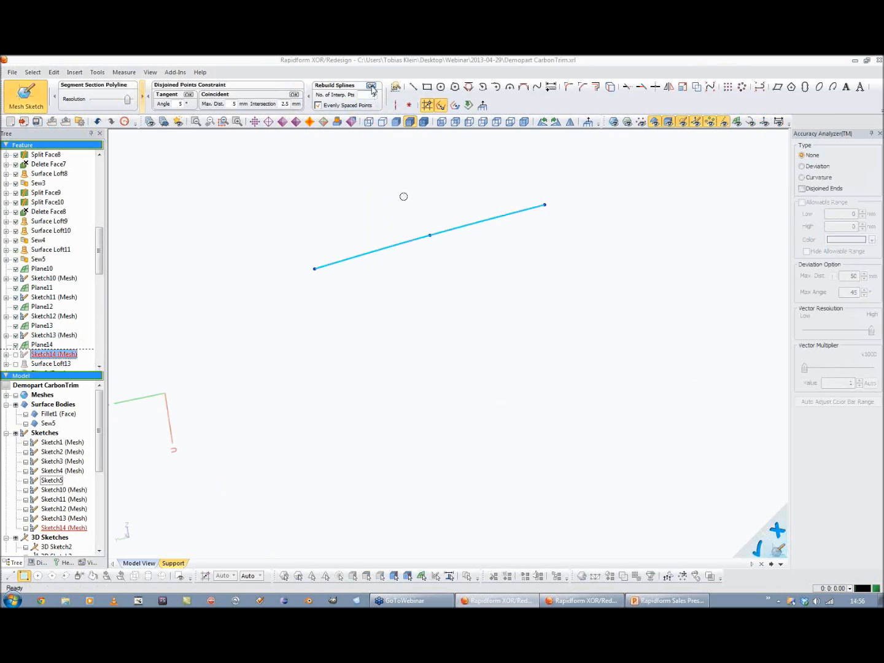
pyautogui.click(25, 102)
pyautogui.click(289, 200)
# Step: Examine the rebuilt loft surface with environment mapping and iso-lines
pyautogui.moveTo(288, 203)
pyautogui.mouseDown(button='right')
pyautogui.moveTo(255, 362)
pyautogui.moveTo(395, 367)
pyautogui.moveTo(430, 421)
pyautogui.moveTo(404, 351)
pyautogui.moveTo(314, 315)
pyautogui.moveTo(293, 285)
pyautogui.moveTo(380, 297)
pyautogui.mouseUp(button='right')
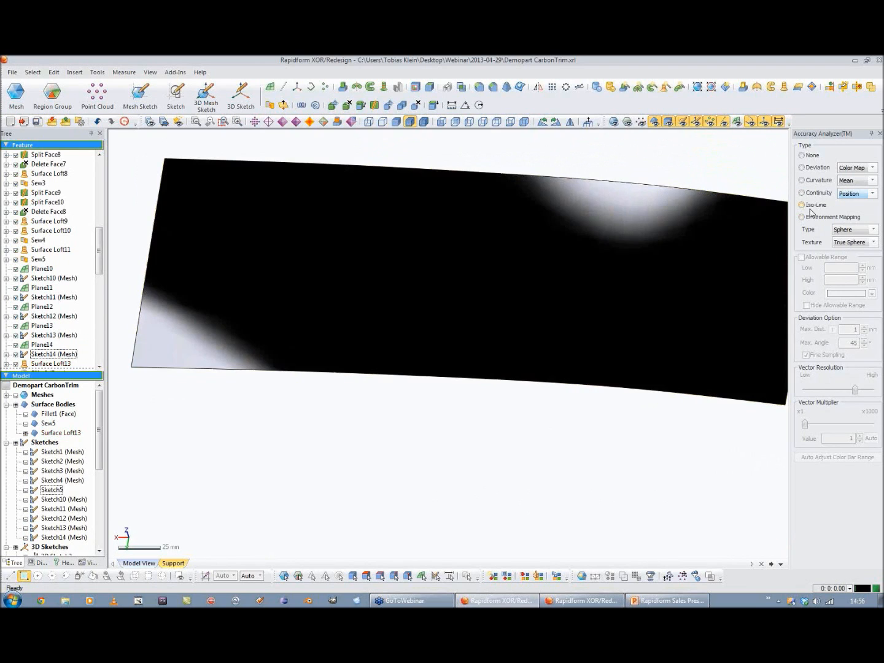
pyautogui.click(810, 208)
pyautogui.moveTo(483, 269)
pyautogui.mouseDown(button='right')
pyautogui.moveTo(543, 359)
pyautogui.moveTo(522, 276)
pyautogui.moveTo(451, 402)
pyautogui.mouseUp(button='right')
pyautogui.scroll(-3, 522, 276)
# Step: Examine the loft's deviation from the scan mesh with the deviation color map
pyautogui.click(811, 168)
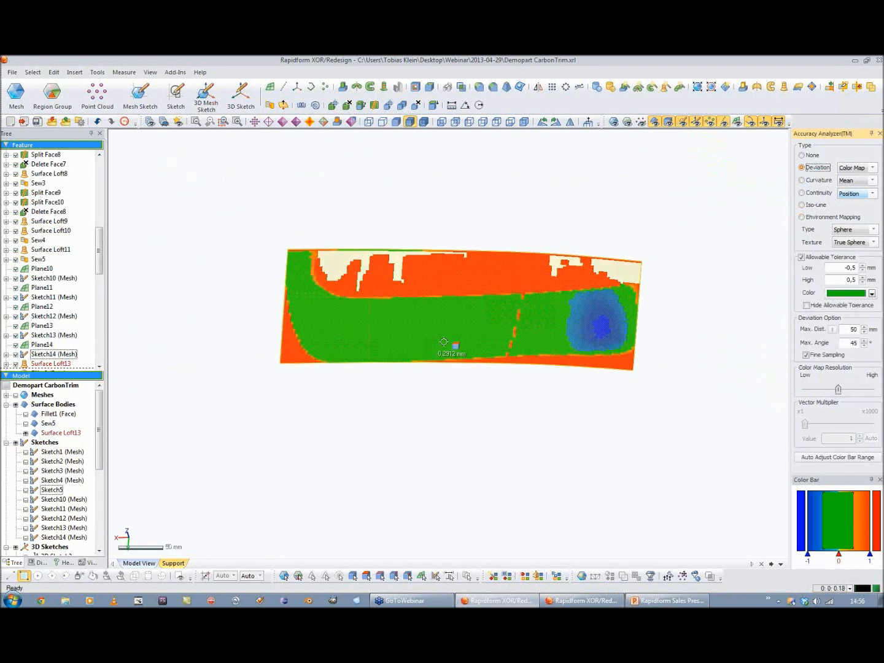
pyautogui.moveTo(454, 343); pyautogui.dragTo(454, 375, button='right')
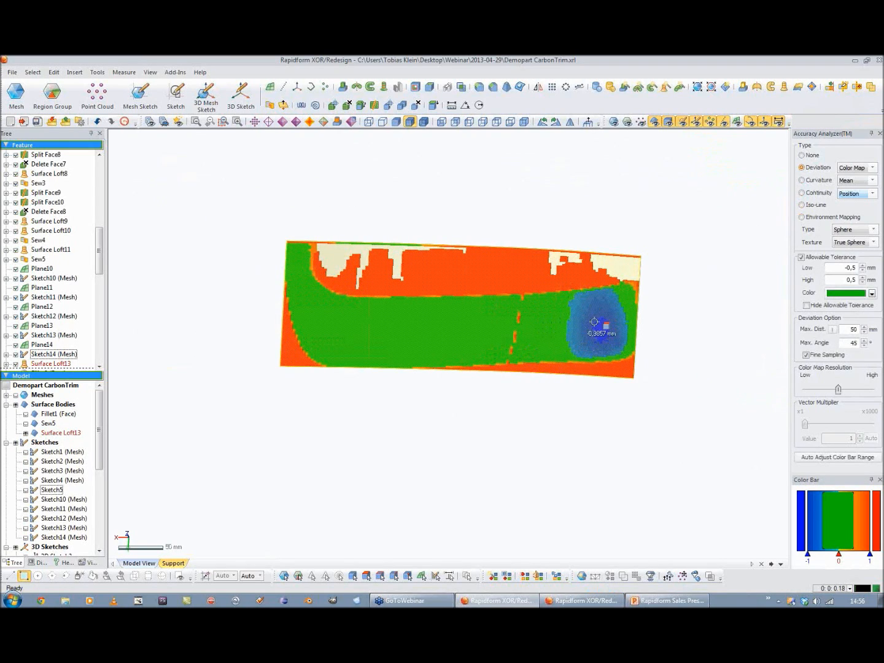
pyautogui.moveTo(474, 333); pyautogui.dragTo(477, 342, button='right')
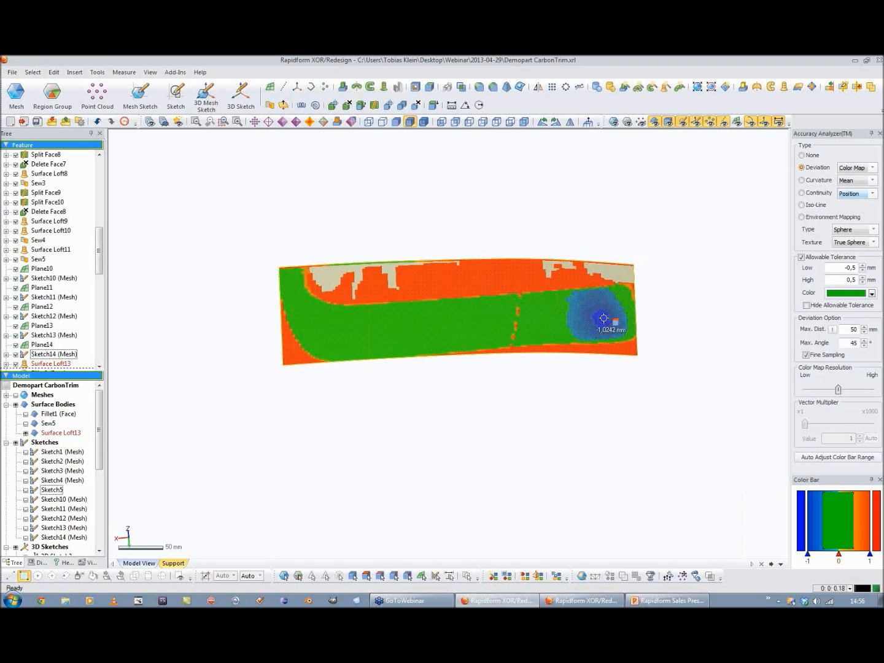
pyautogui.moveTo(572, 325); pyautogui.dragTo(527, 416, button='right')
# Step: Check the loft's reflections with Environment Mapping and return the accuracy analysis to None
pyautogui.click(822, 217)
pyautogui.moveTo(675, 325)
pyautogui.mouseDown(button='right')
pyautogui.moveTo(589, 355)
pyautogui.moveTo(586, 372)
pyautogui.mouseUp(button='right')
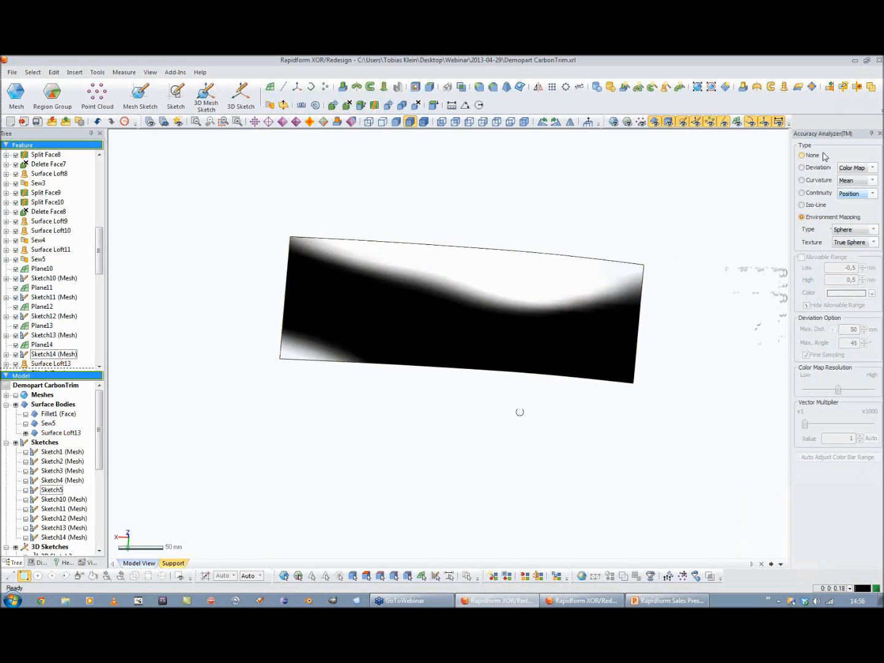
pyautogui.click(808, 155)
pyautogui.moveTo(507, 339); pyautogui.dragTo(532, 281, button='right')
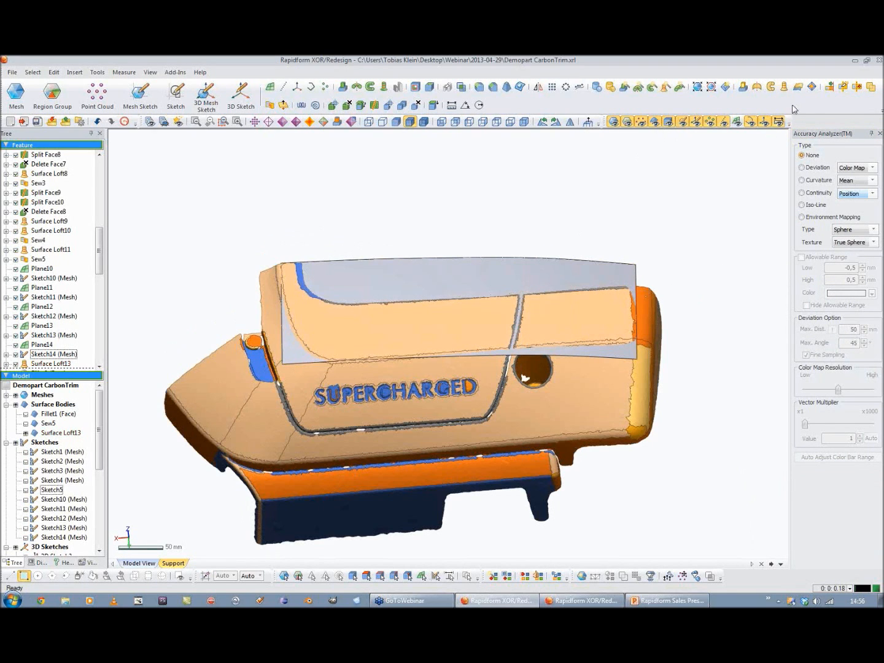
# Step: Extend the loft surface by 100 mm beyond its lower edge and both end edges with the Same Surface method
pyautogui.click(826, 88)
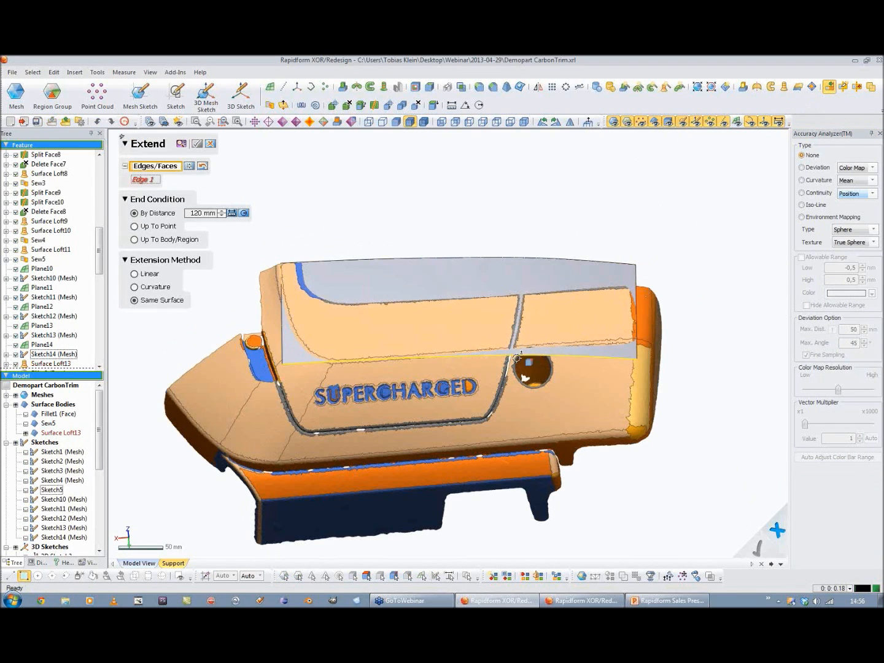
pyautogui.click(281, 343)
pyautogui.click(280, 340)
pyautogui.moveTo(355, 370); pyautogui.dragTo(427, 412, button='right')
pyautogui.click(651, 286)
pyautogui.moveTo(650, 287); pyautogui.dragTo(523, 296, button='right')
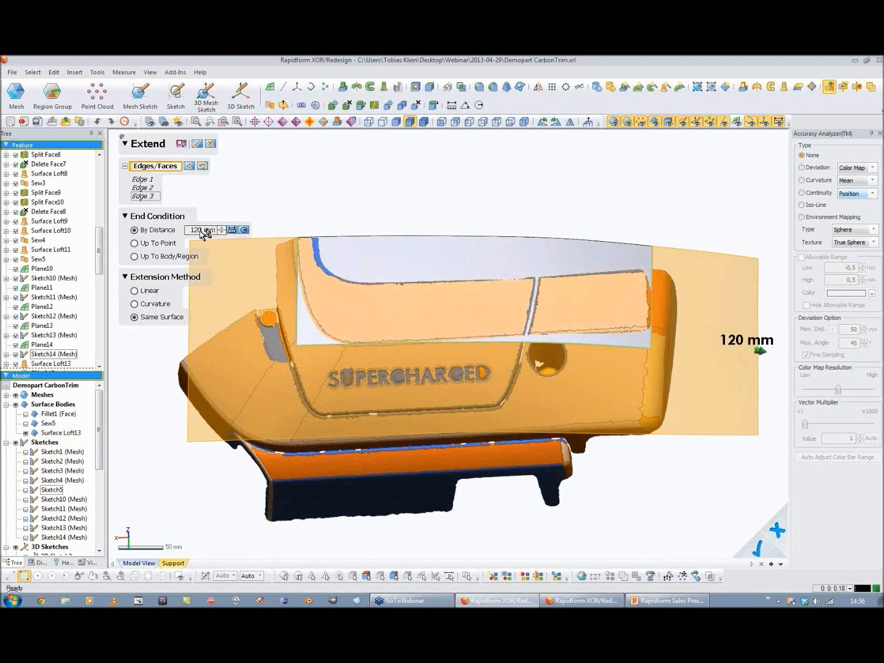
pyautogui.press('Return')
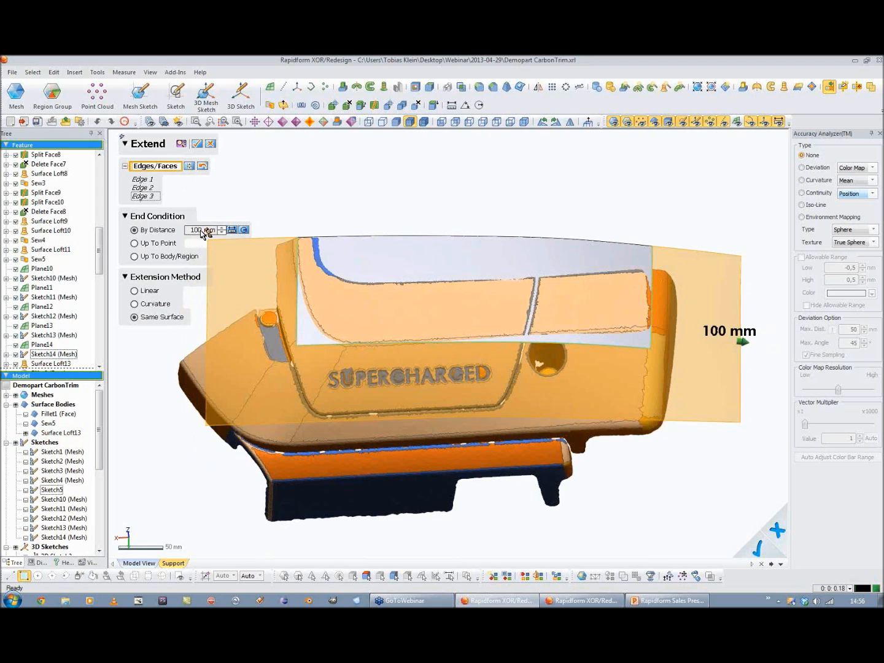
pyautogui.click(210, 144)
pyautogui.moveTo(410, 252); pyautogui.dragTo(430, 329, button='right')
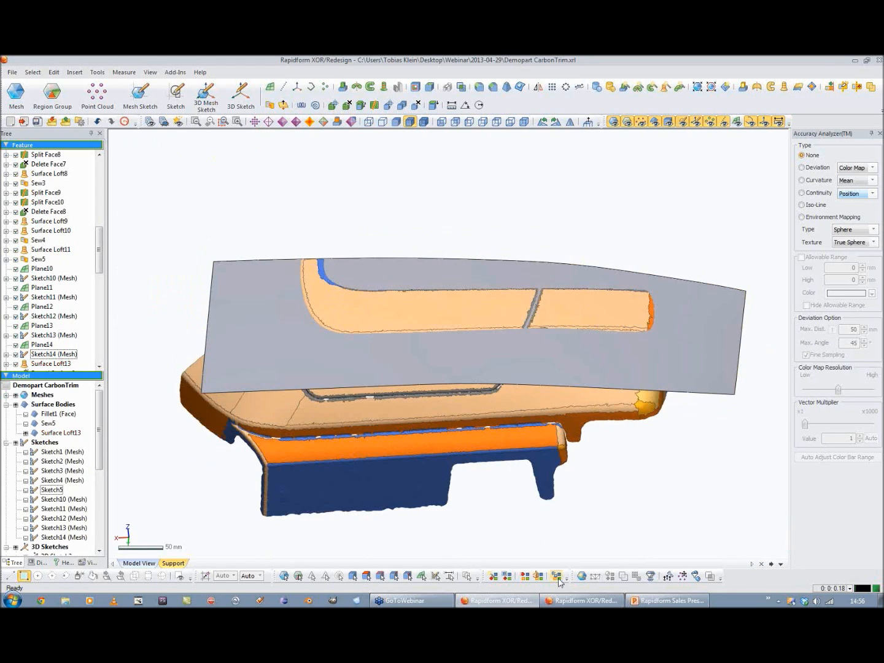
pyautogui.click(566, 595)
pyautogui.click(517, 601)
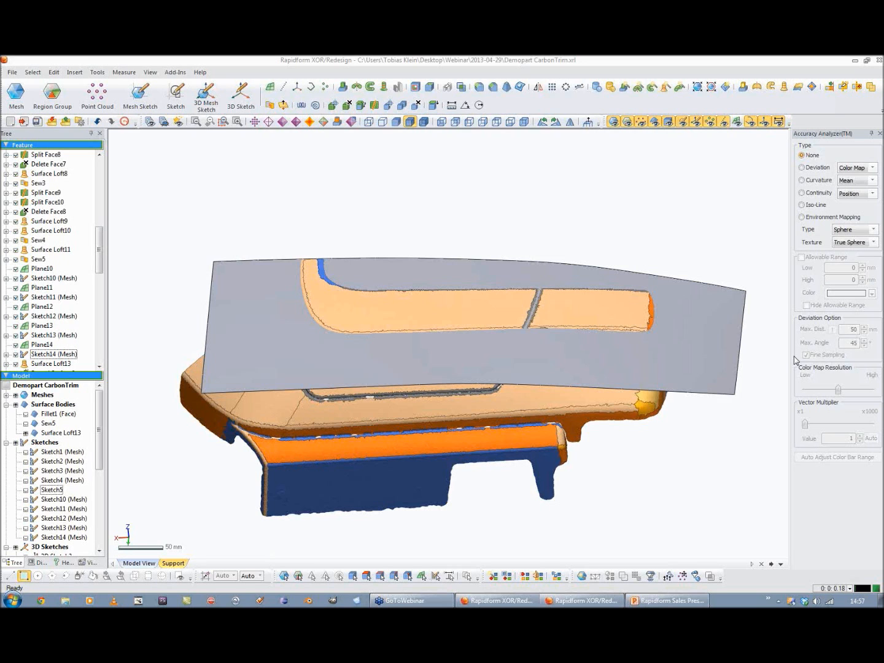
pyautogui.moveTo(514, 386)
pyautogui.mouseDown(button='right')
pyautogui.moveTo(573, 424)
pyautogui.moveTo(602, 417)
pyautogui.moveTo(586, 378)
pyautogui.moveTo(636, 372)
pyautogui.mouseUp(button='right')
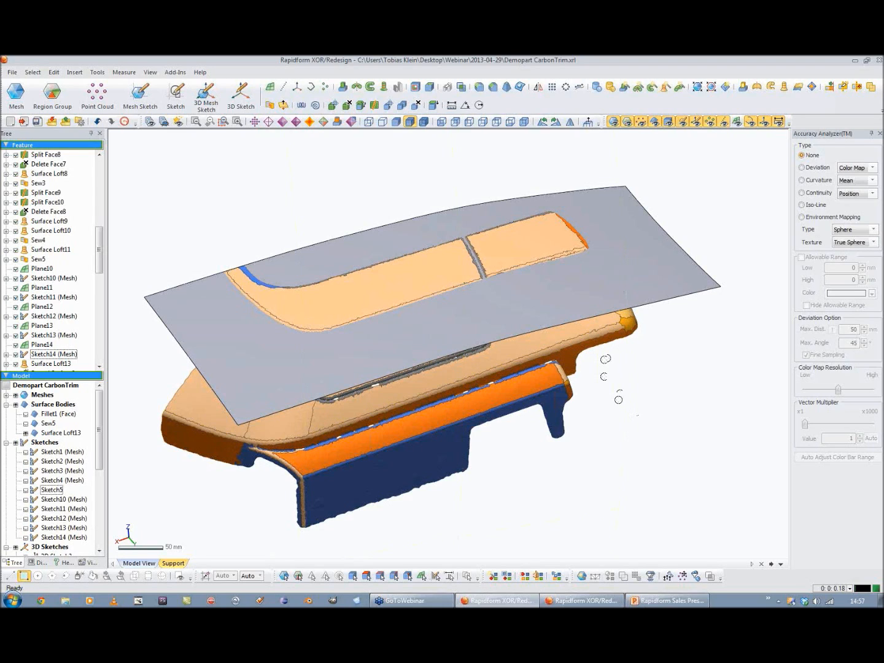
# Step: Hide the extended loft surface body so that the scan mesh is exposed
pyautogui.moveTo(641, 417)
pyautogui.mouseDown(button='right')
pyautogui.moveTo(639, 424)
pyautogui.moveTo(666, 411)
pyautogui.moveTo(623, 403)
pyautogui.mouseUp(button='right')
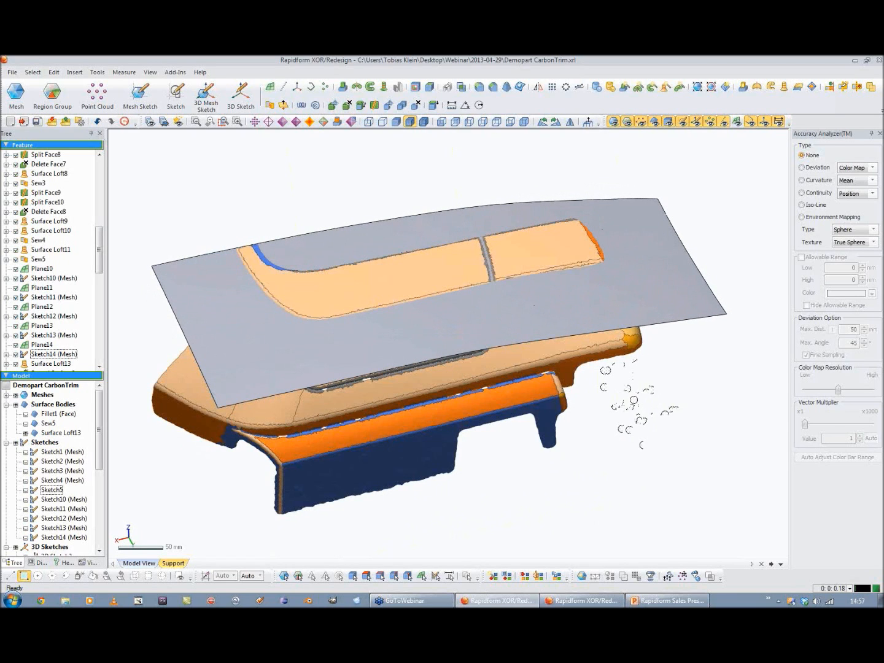
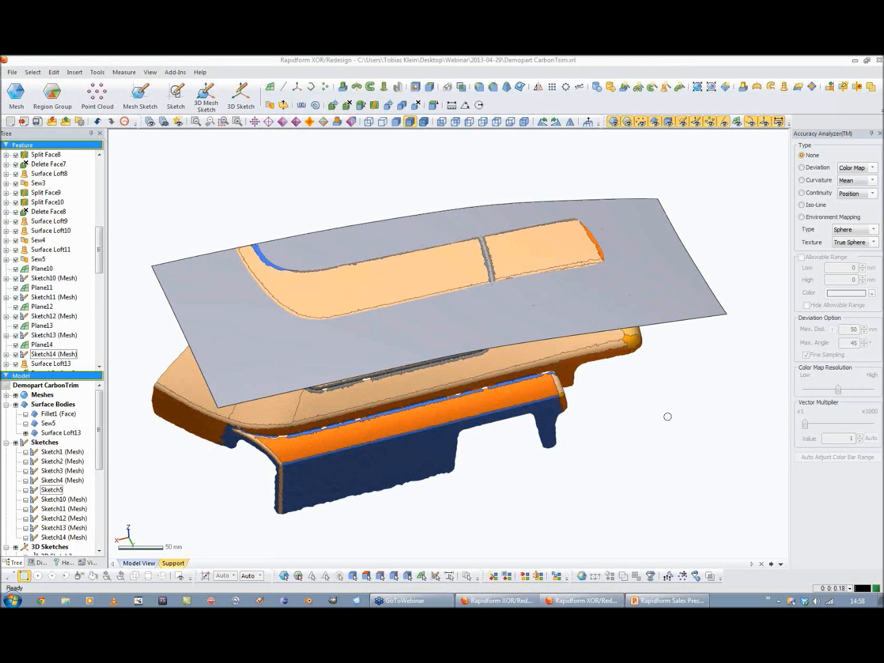
pyautogui.moveTo(355, 380)
pyautogui.mouseDown(button='right')
pyautogui.moveTo(354, 367)
pyautogui.moveTo(344, 367)
pyautogui.mouseUp(button='right')
pyautogui.click(25, 434)
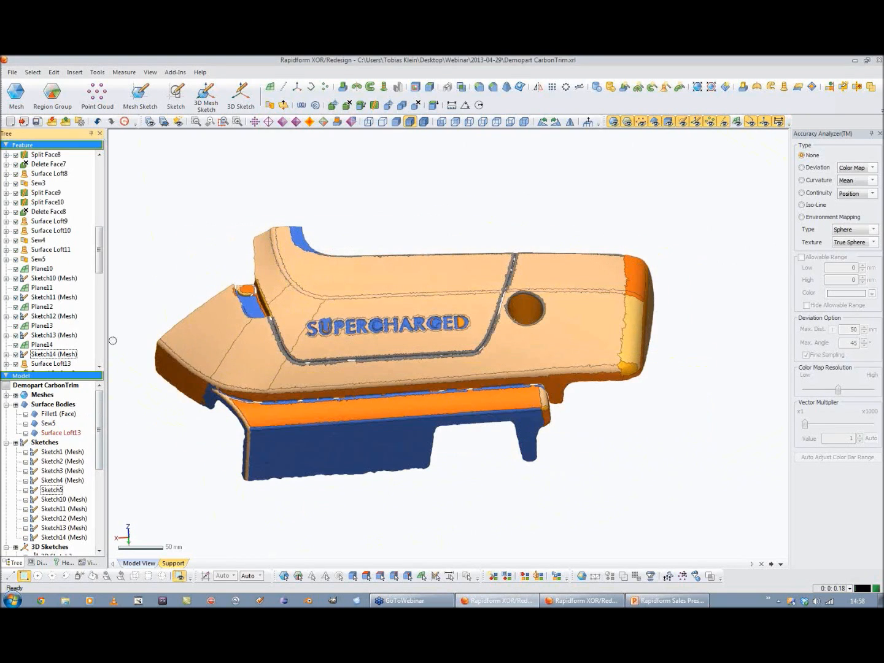
# Step: Temporarily show the Sew5 surface body over the scan mesh and inspect the fit around the raised lettering
pyautogui.click(35, 423)
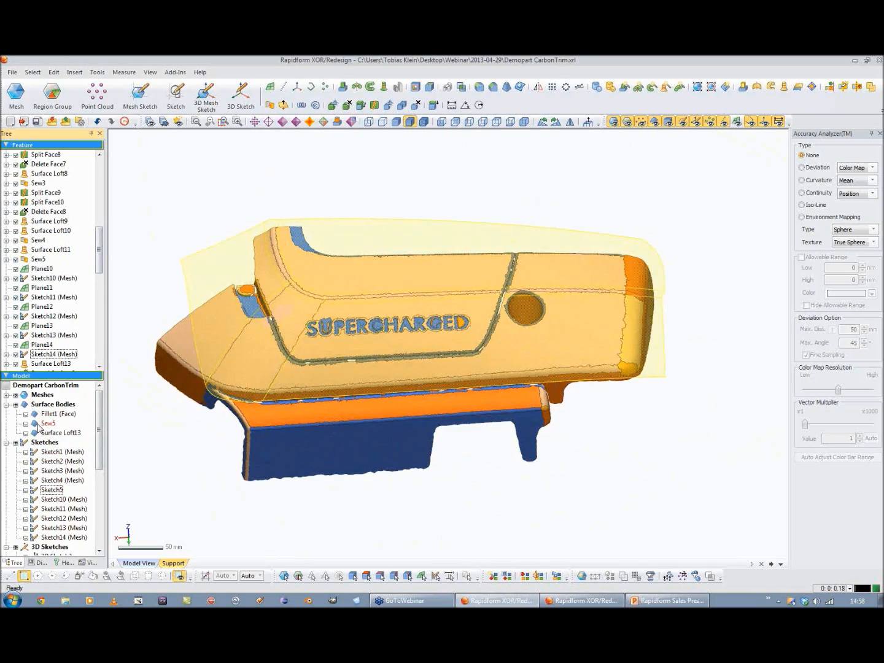
pyautogui.click(26, 423)
pyautogui.moveTo(395, 383); pyautogui.dragTo(379, 377, button='right')
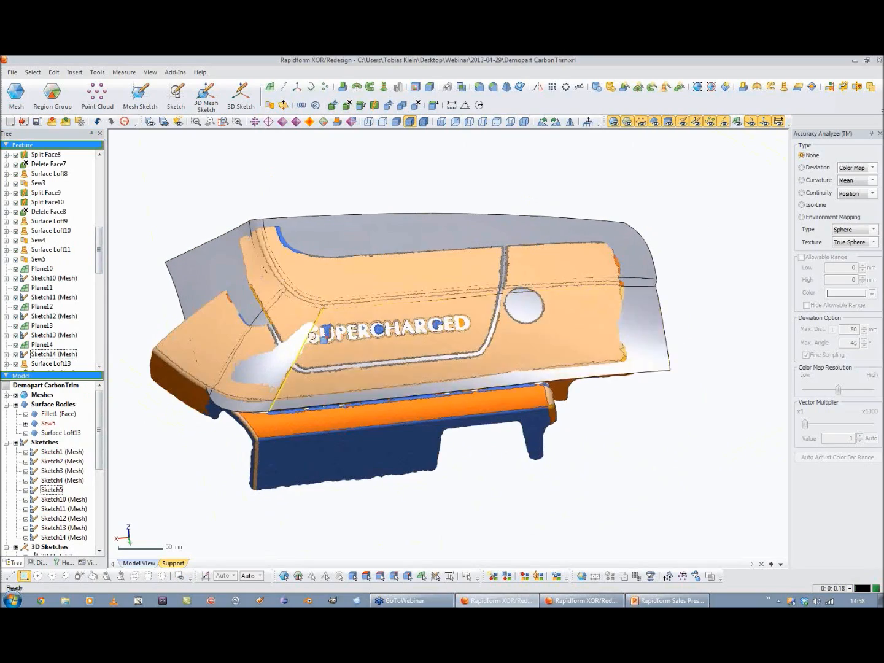
pyautogui.moveTo(312, 336)
pyautogui.mouseDown(button='right')
pyautogui.moveTo(365, 359)
pyautogui.moveTo(359, 368)
pyautogui.moveTo(366, 372)
pyautogui.moveTo(403, 373)
pyautogui.mouseUp(button='right')
pyautogui.scroll(7, 386, 388)
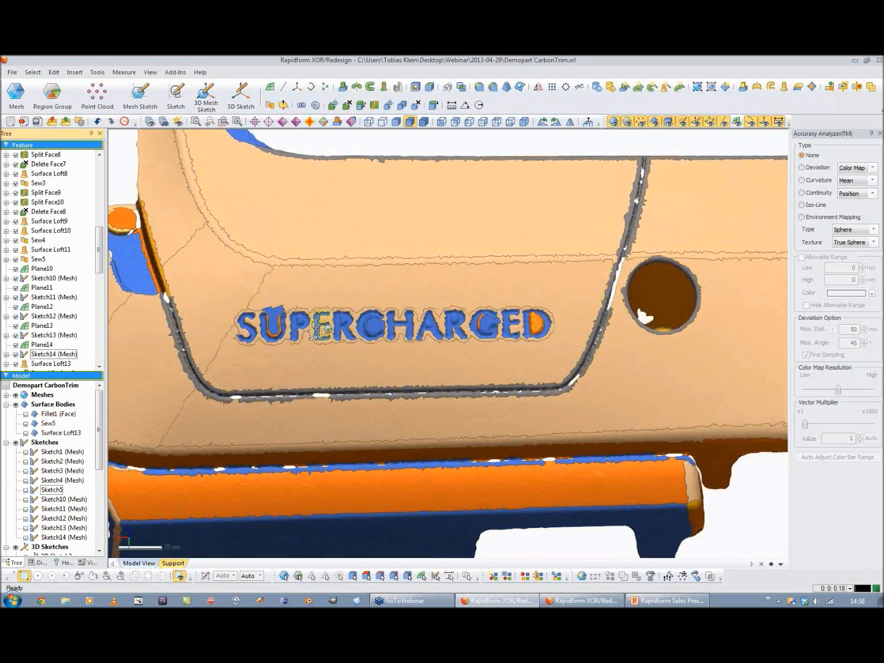
# Step: Start a reference plane and select the S, U, C, A and D regions of the SUPERCHARGED lettering as its entities
pyautogui.click(270, 87)
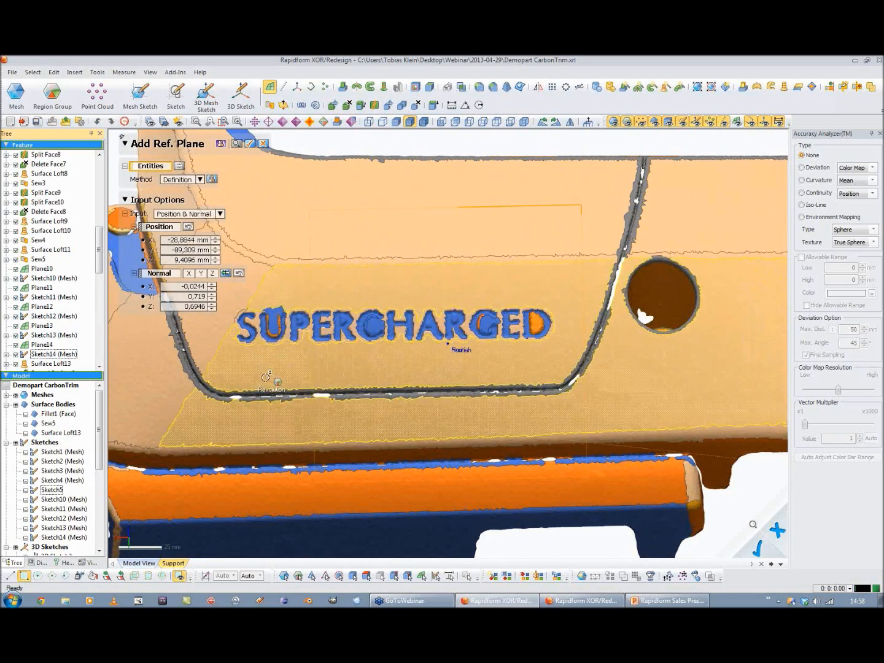
pyautogui.moveTo(277, 379); pyautogui.dragTo(319, 386, button='middle')
pyautogui.scroll(3, 311, 362)
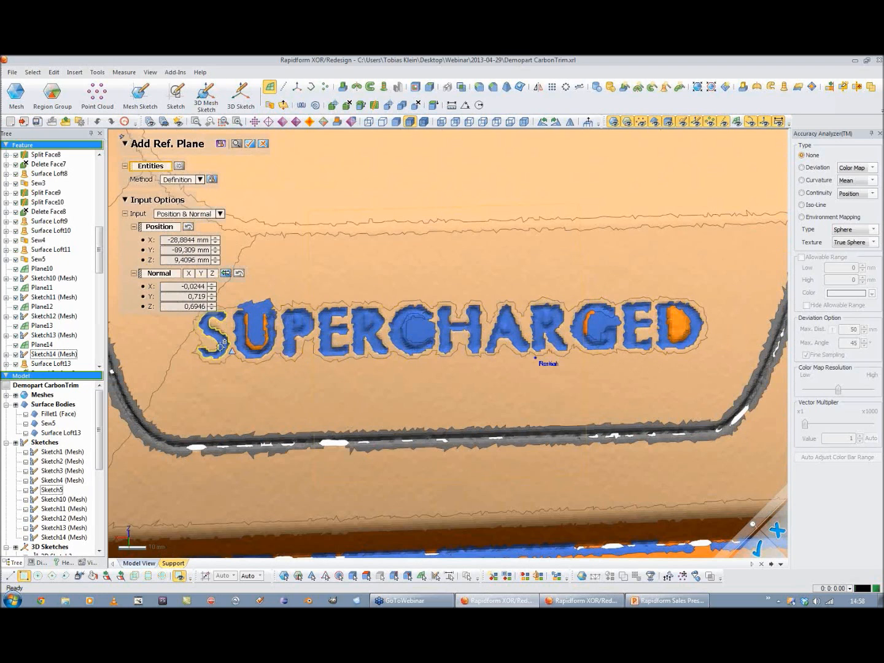
pyautogui.click(224, 334)
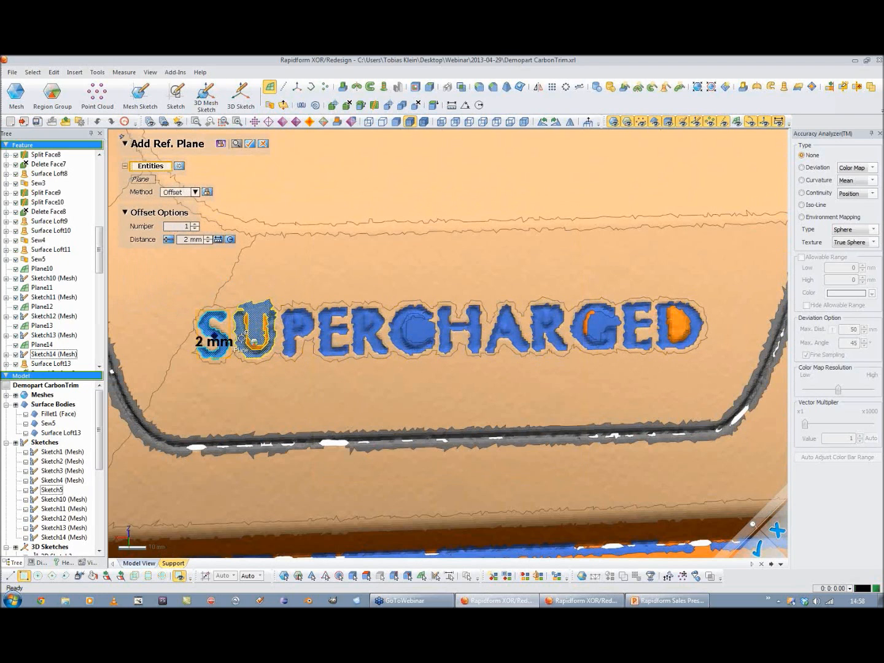
pyautogui.click(396, 332)
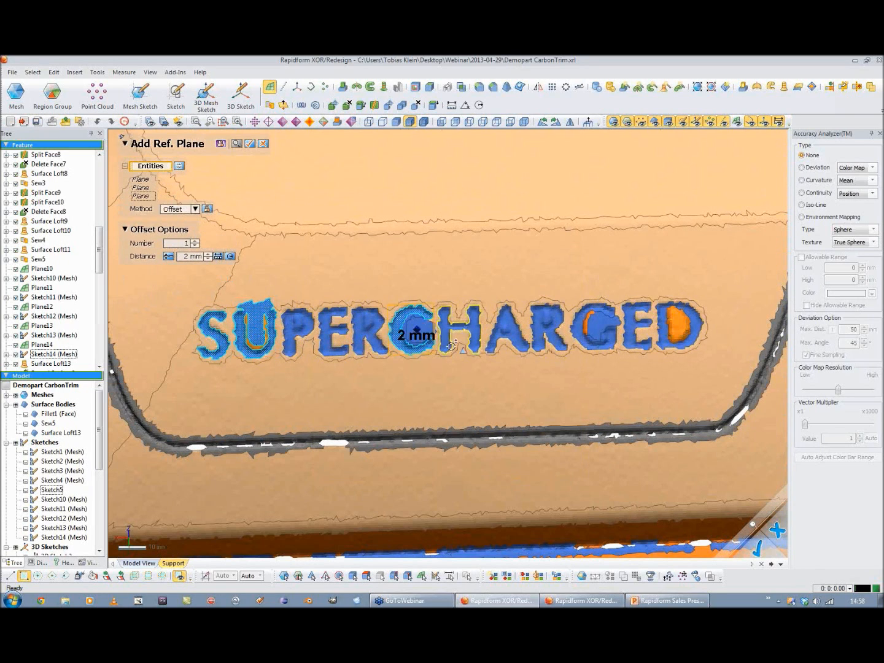
pyautogui.click(517, 335)
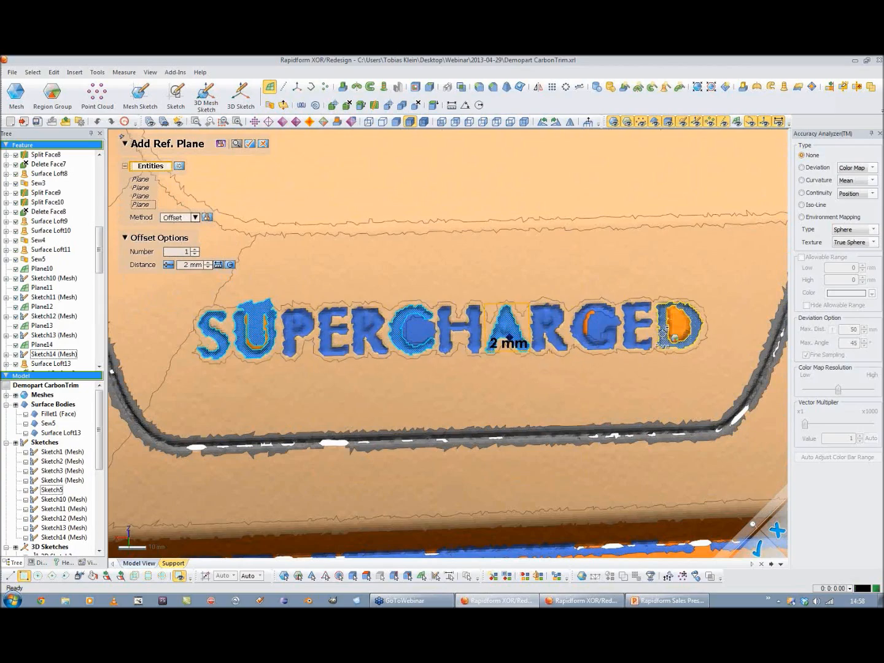
pyautogui.click(675, 326)
# Step: Switch the reference plane to the Extract method with Best Fit and create it from several letter regions, including S, C and D
pyautogui.moveTo(438, 362); pyautogui.dragTo(414, 349, button='right')
pyautogui.click(166, 227)
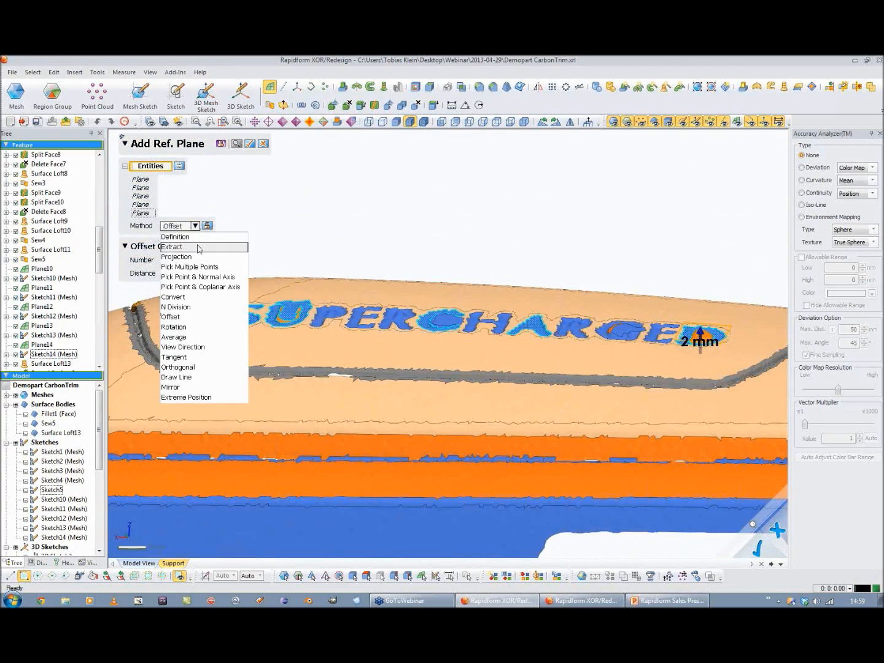
pyautogui.click(202, 248)
pyautogui.moveTo(324, 296); pyautogui.dragTo(406, 408, button='right')
pyautogui.click(251, 347)
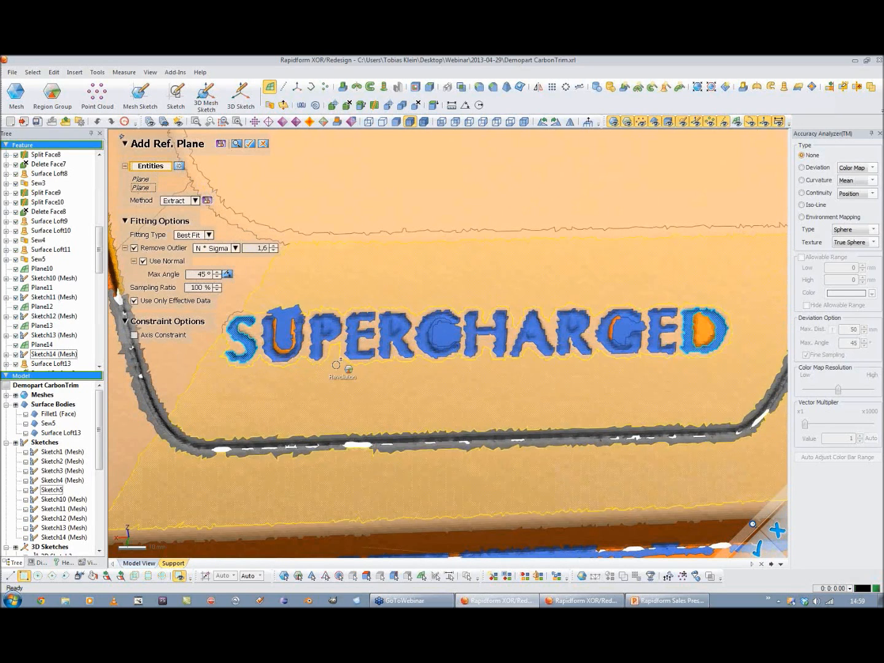
pyautogui.click(472, 339)
pyautogui.click(437, 335)
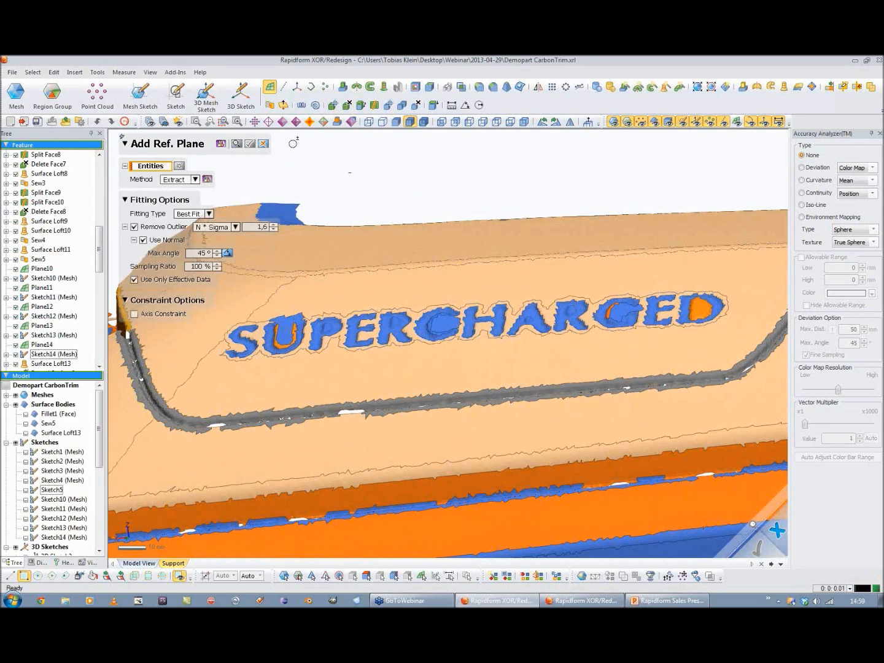
pyautogui.click(252, 143)
# Step: Start a sketch on the new reference plane and rotate the view two quarter-turns so the lettering reads upright
pyautogui.moveTo(379, 297)
pyautogui.mouseDown(button='right')
pyautogui.moveTo(367, 272)
pyautogui.moveTo(340, 267)
pyautogui.moveTo(425, 229)
pyautogui.moveTo(409, 206)
pyautogui.mouseUp(button='right')
pyautogui.scroll(-3, 367, 272)
pyautogui.scroll(5, 408, 205)
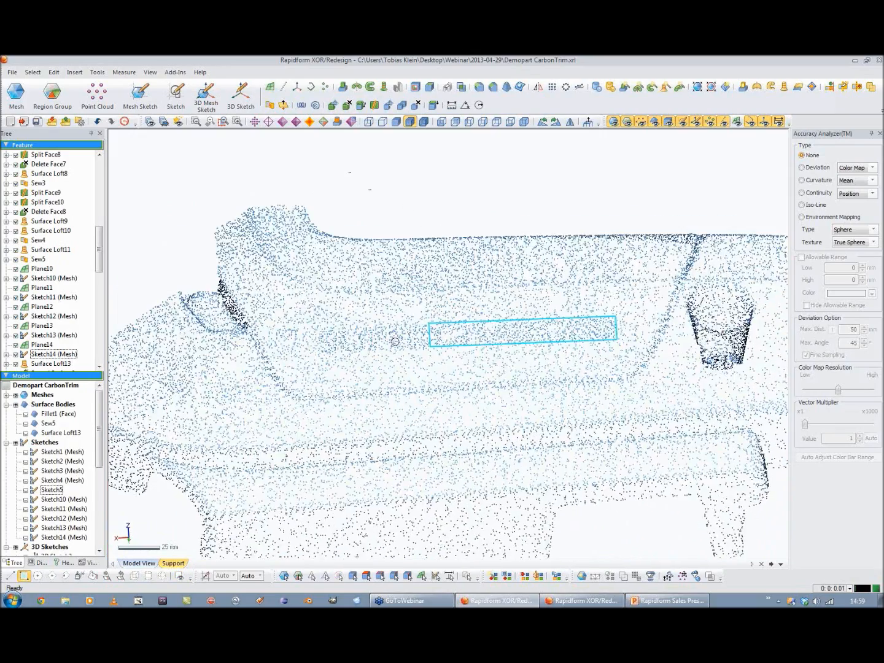
pyautogui.click(183, 107)
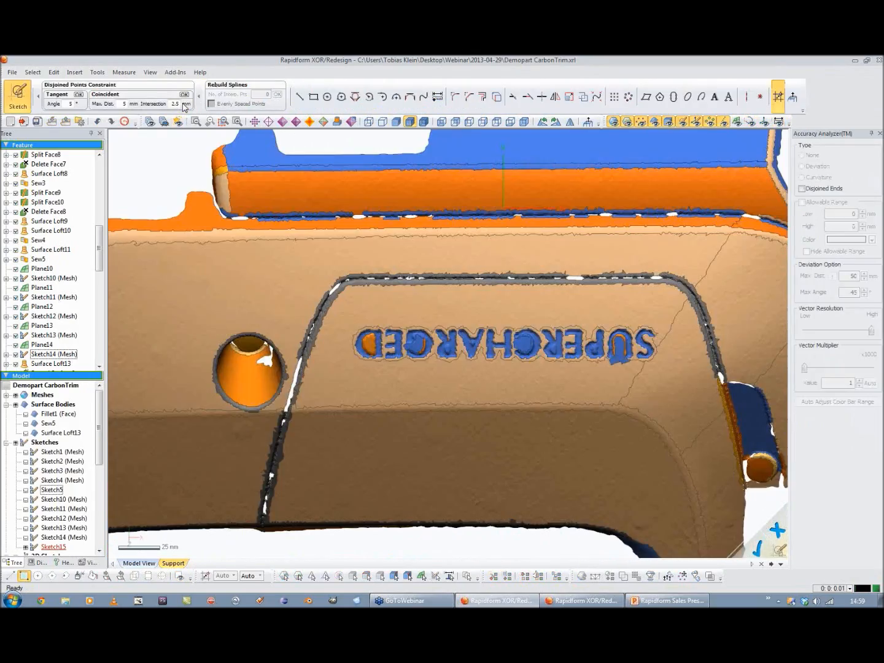
pyautogui.click(541, 123)
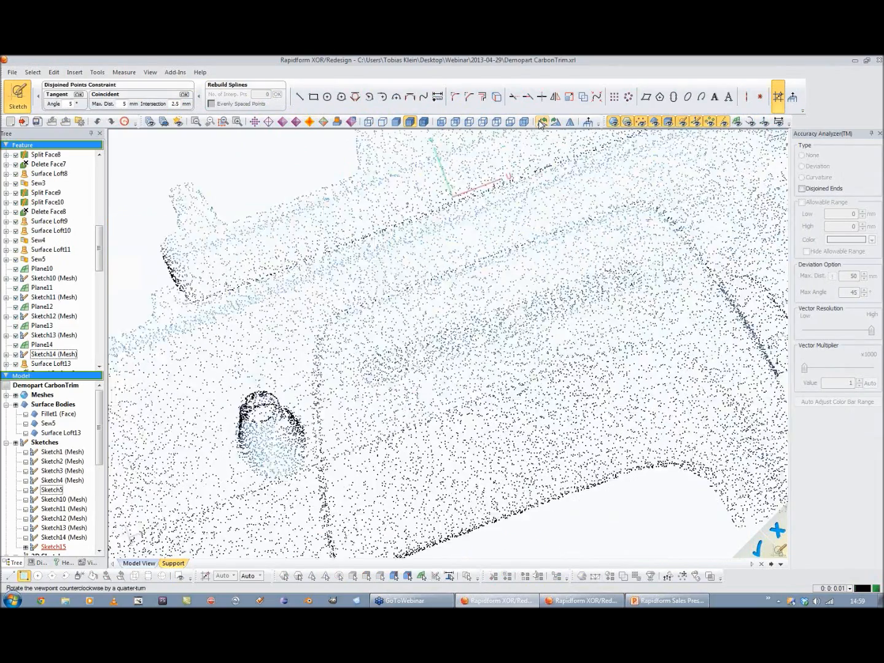
pyautogui.click(542, 122)
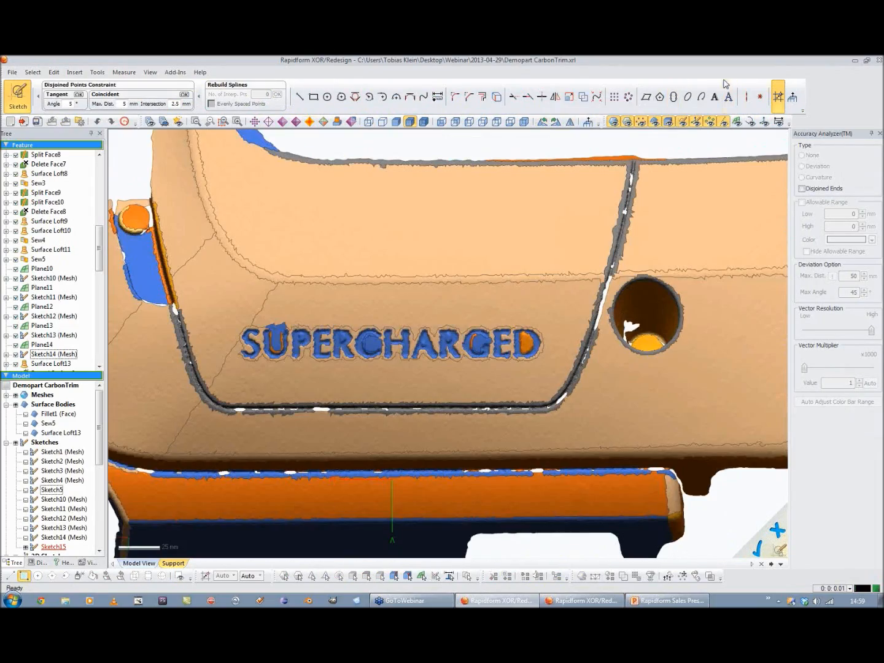
# Step: Add the sketch text SUPERCHARGED on the plain area above the scanned lettering
pyautogui.click(715, 97)
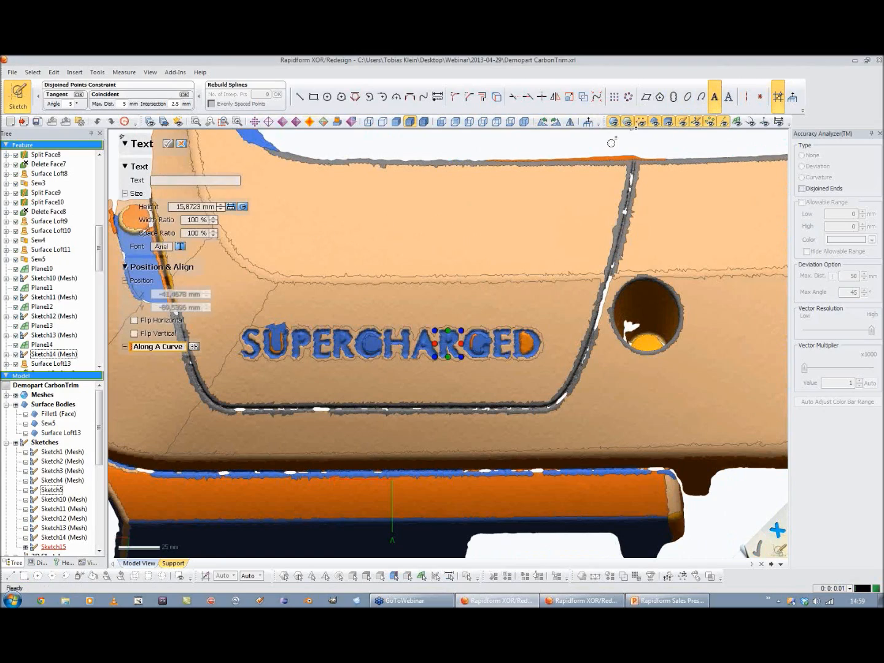
pyautogui.scroll(-5, 485, 253)
pyautogui.scroll(5, 455, 296)
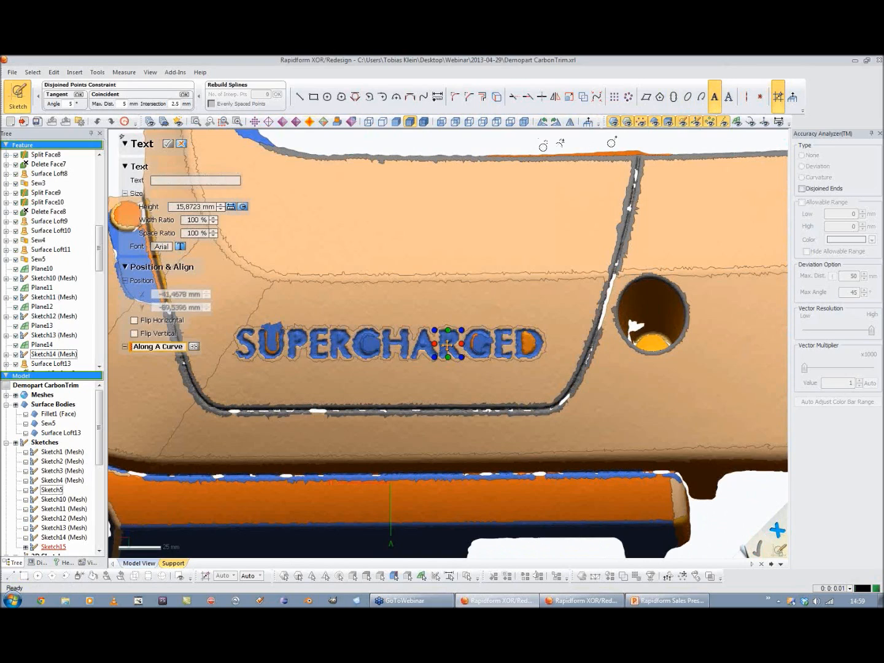
pyautogui.moveTo(447, 343); pyautogui.dragTo(405, 211)
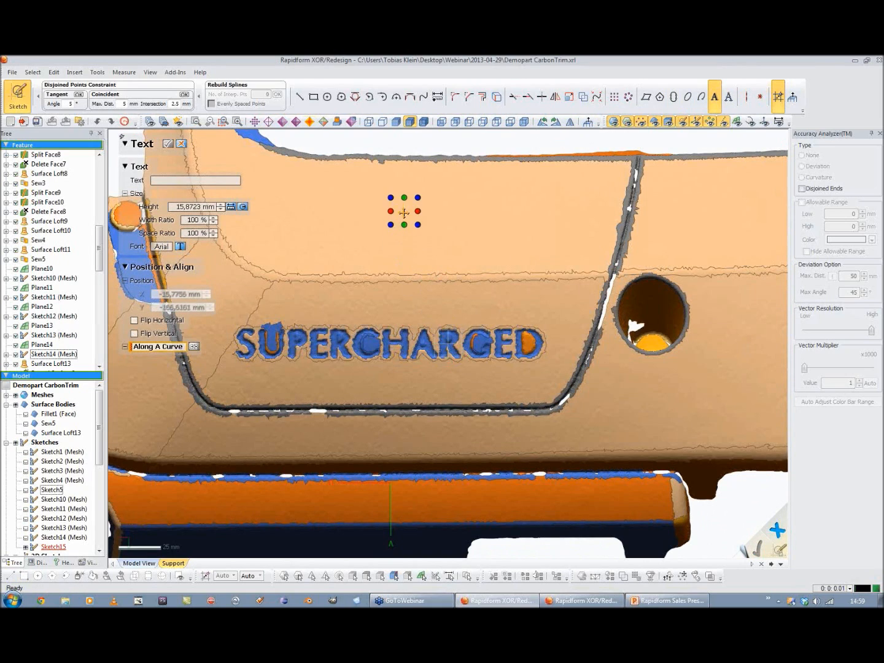
pyautogui.click(183, 182)
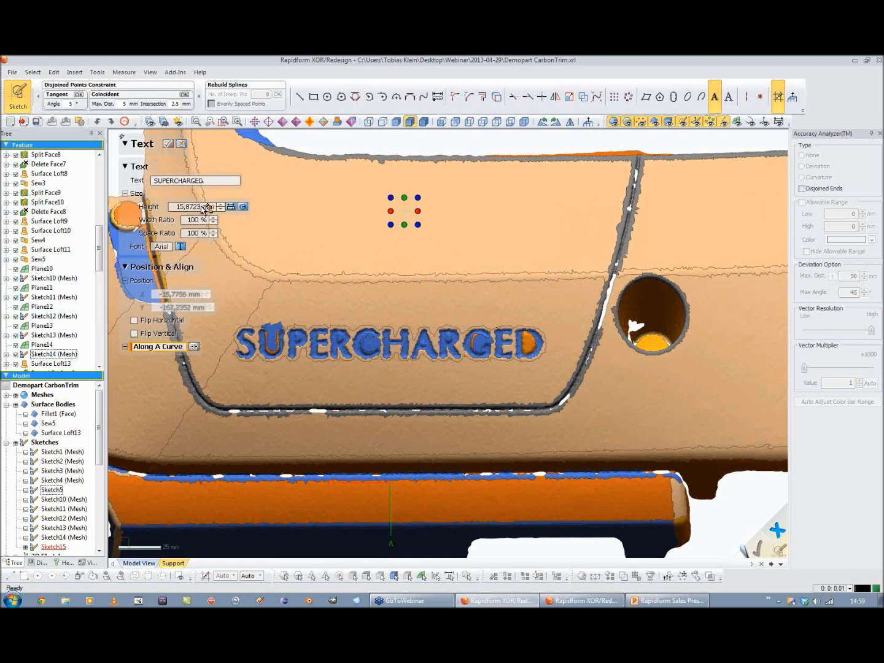
pyautogui.press('Return')
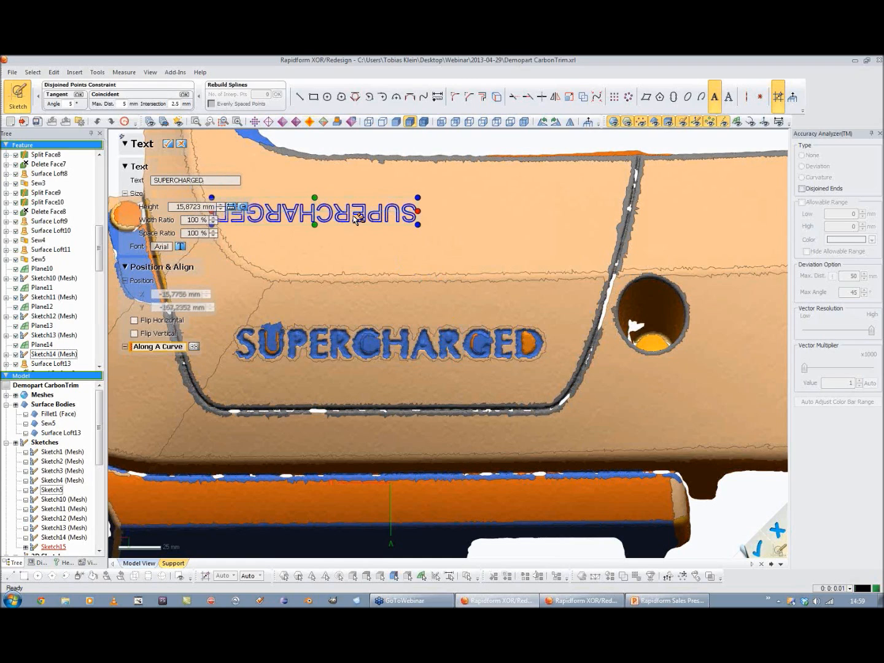
# Step: Flip the text horizontally and vertically and move it onto the start of the scanned lettering
pyautogui.click(135, 321)
pyautogui.click(135, 334)
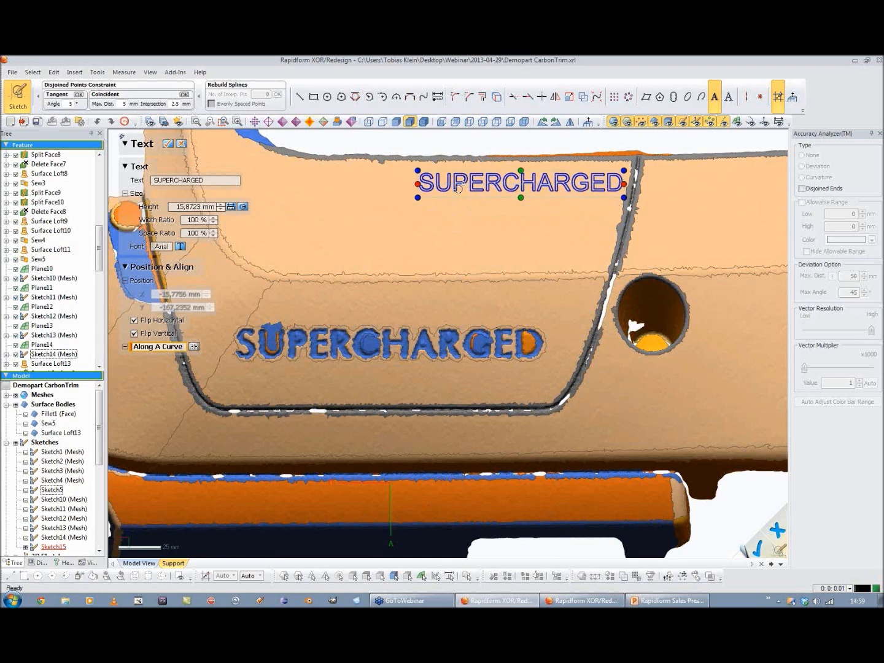
pyautogui.moveTo(455, 184); pyautogui.dragTo(275, 340)
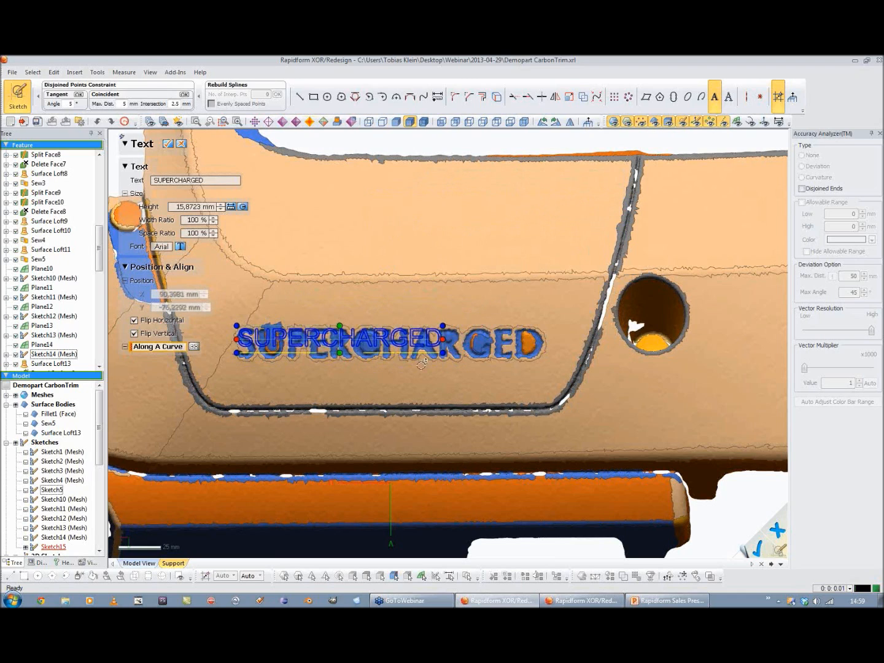
# Step: Scale the text to fit the scanned lettering, about 24.85 mm high with a width ratio of about 96 %
pyautogui.moveTo(444, 354); pyautogui.dragTo(543, 367)
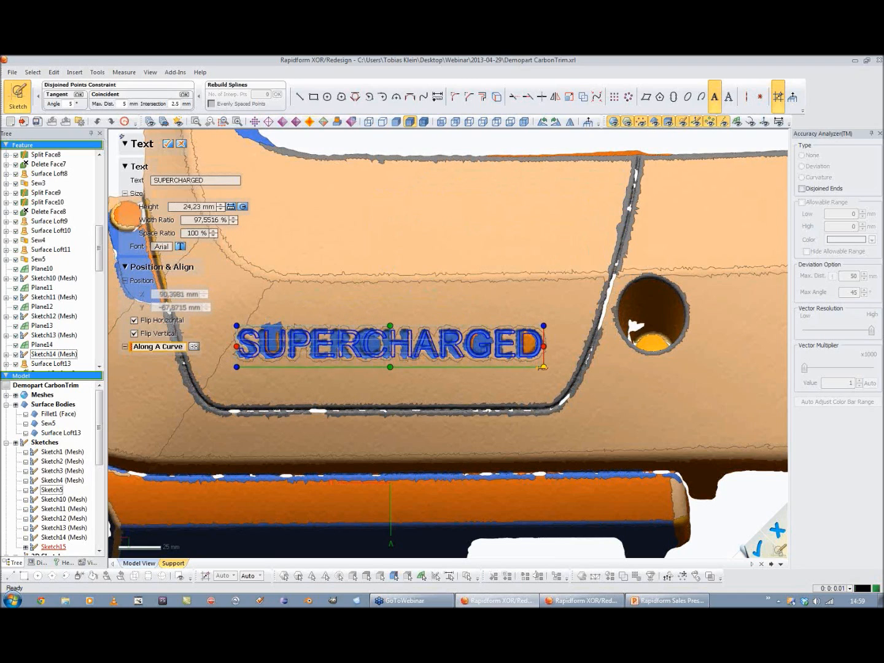
pyautogui.moveTo(237, 325); pyautogui.dragTo(233, 324)
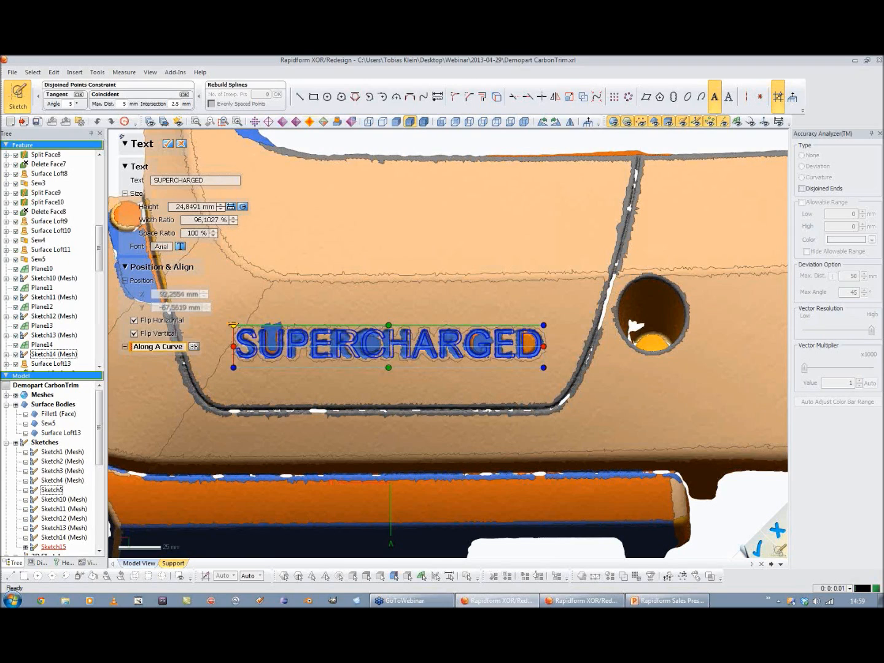
pyautogui.moveTo(544, 347); pyautogui.dragTo(543, 347)
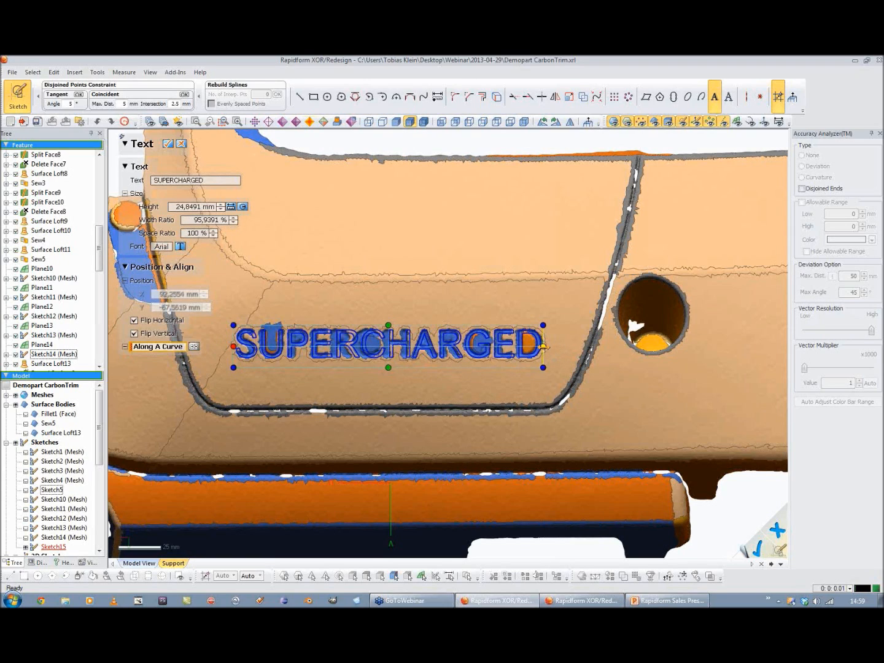
# Step: Set the text font to Arial Rounded MT Bold, adjust its width ratio to about 97.4 % and accept the text
pyautogui.click(180, 246)
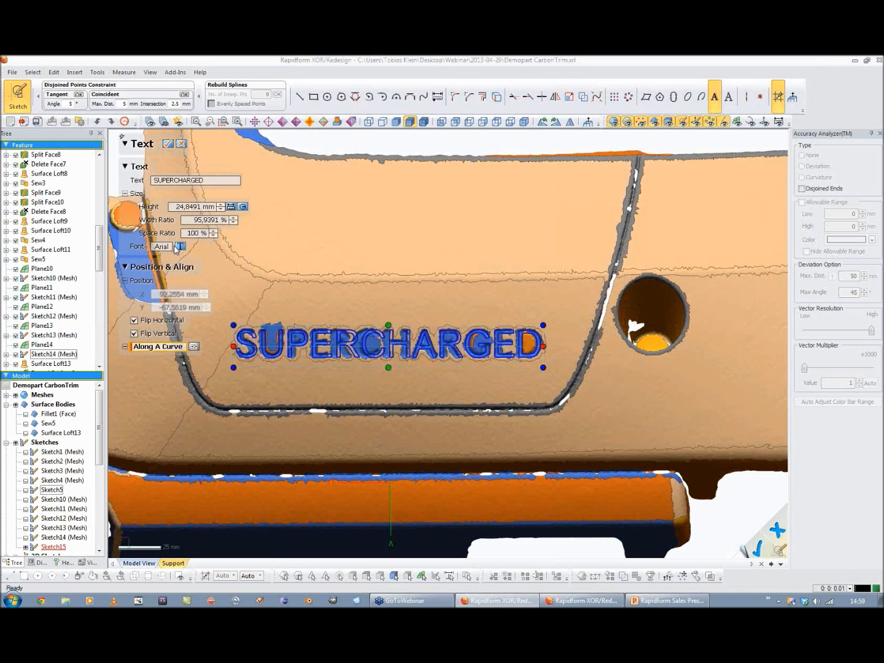
pyautogui.click(391, 304)
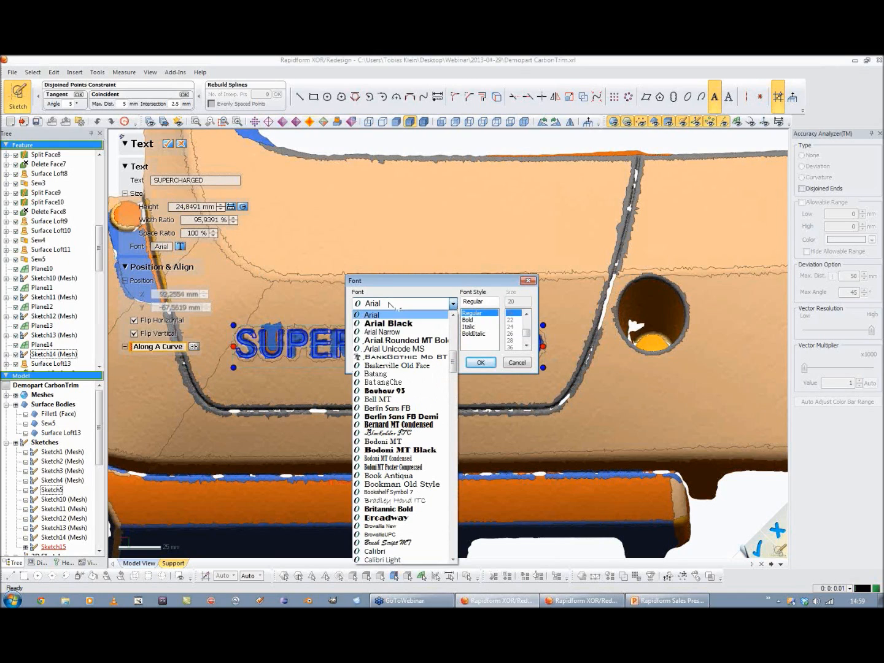
pyautogui.click(404, 341)
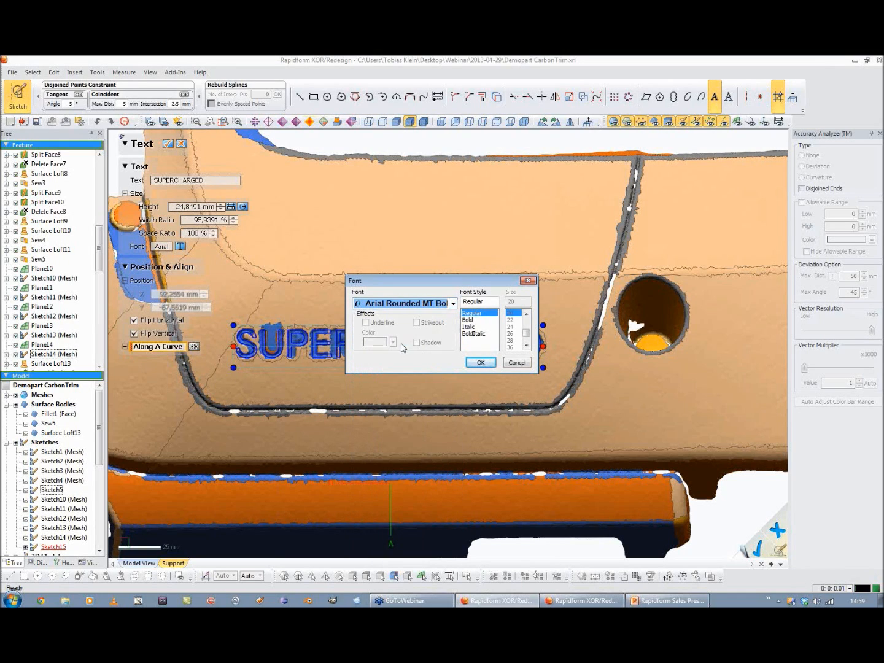
pyautogui.click(482, 363)
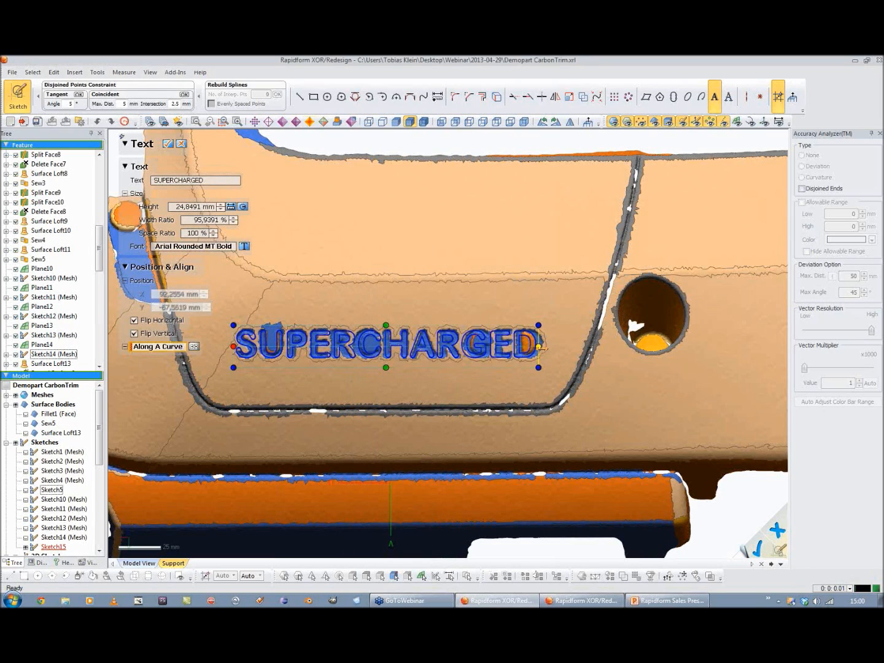
pyautogui.moveTo(542, 346); pyautogui.dragTo(544, 347)
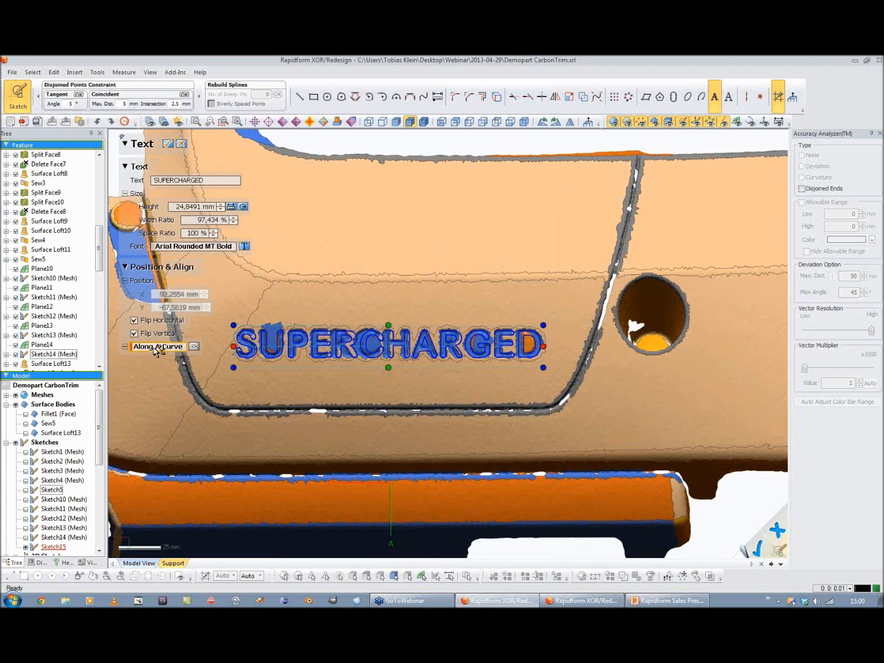
pyautogui.click(167, 144)
pyautogui.scroll(-4, 343, 362)
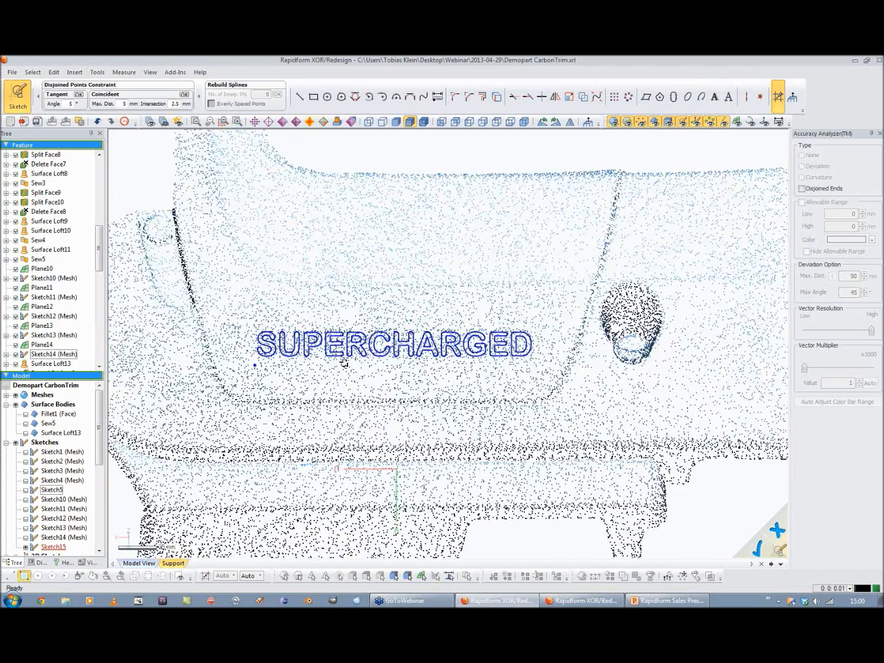
pyautogui.moveTo(439, 391)
pyautogui.mouseDown(button='right')
pyautogui.moveTo(434, 202)
pyautogui.moveTo(438, 257)
pyautogui.mouseUp(button='right')
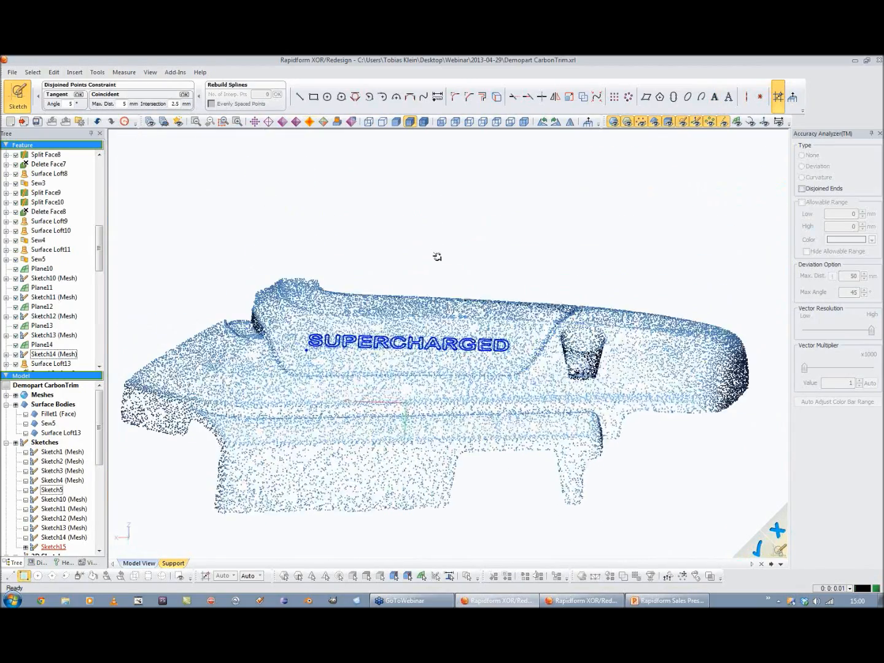
# Step: Exit the text sketch and set up a Mid Plane extrusion of the SUPERCHARGED profiles with a 5 mm length
pyautogui.click(25, 424)
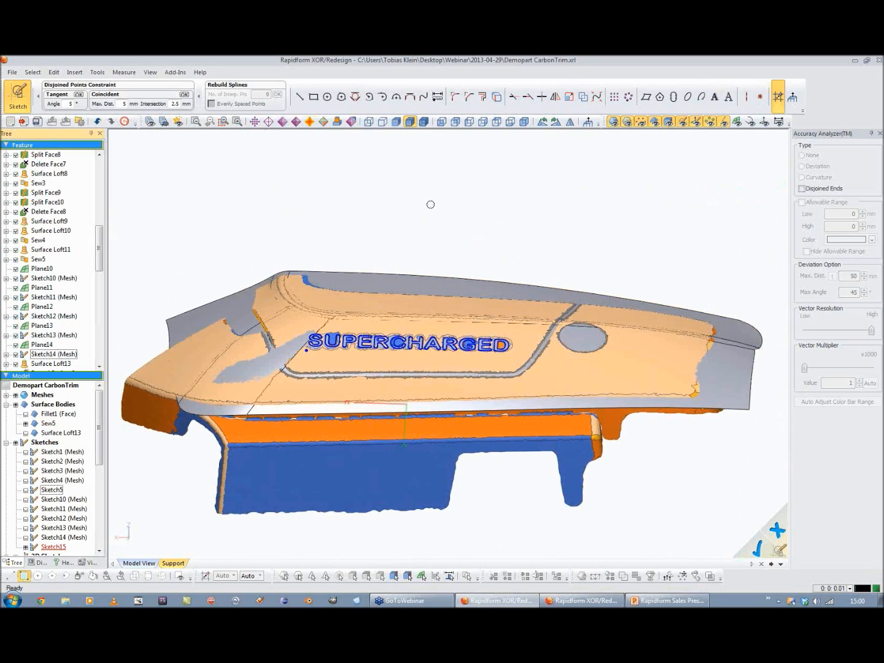
pyautogui.click(17, 97)
pyautogui.click(343, 86)
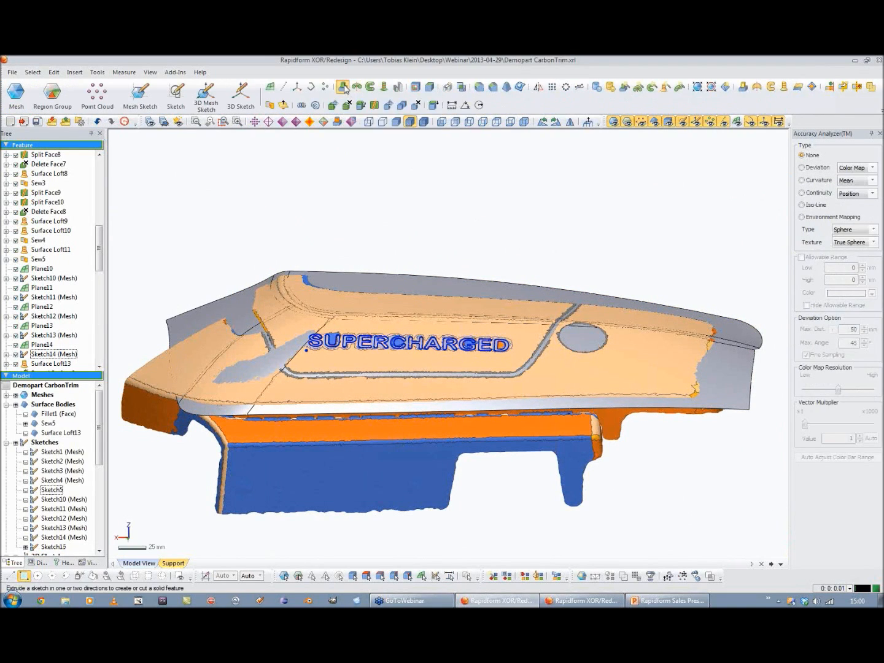
pyautogui.click(375, 373)
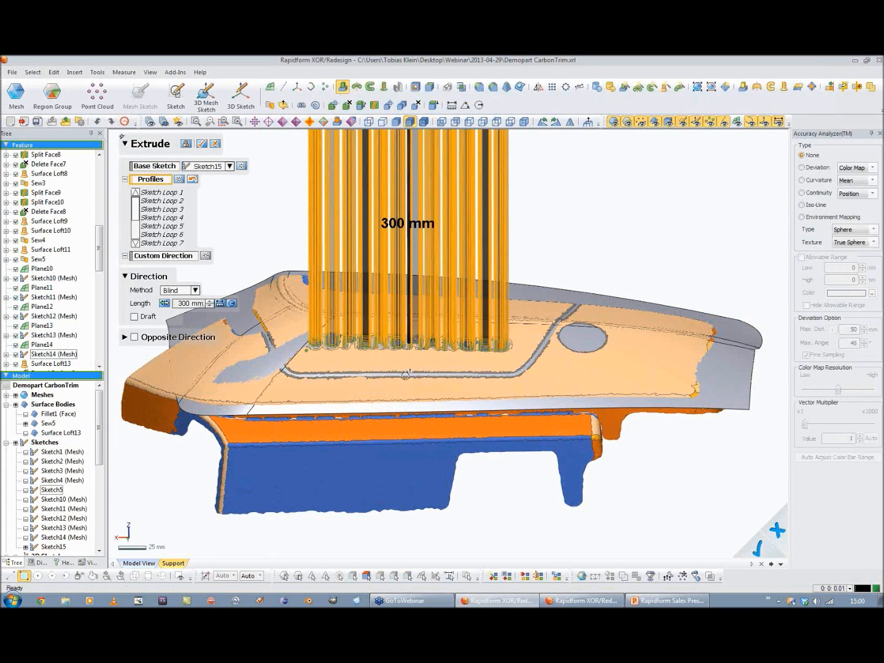
pyautogui.click(196, 290)
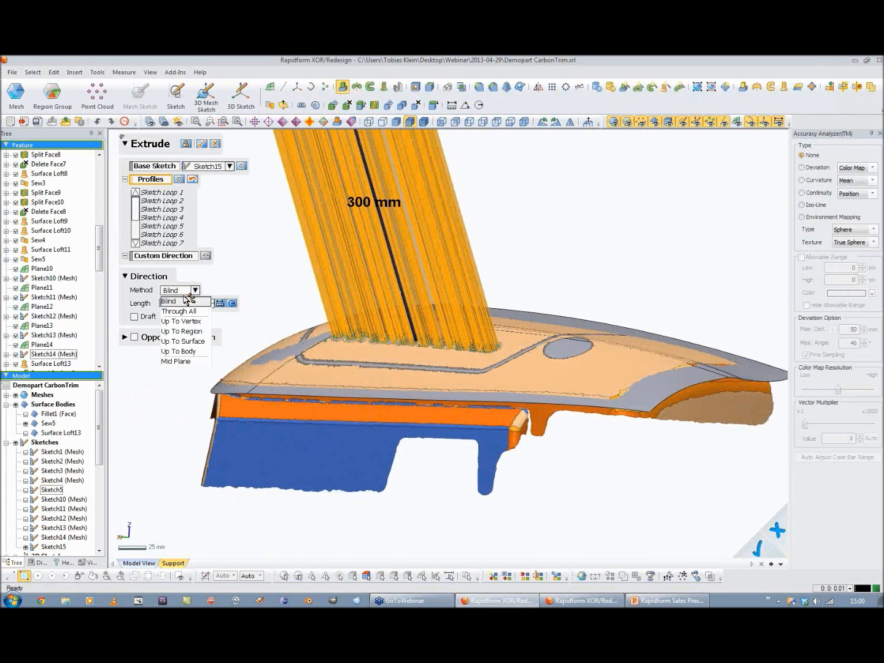
pyautogui.click(178, 362)
pyautogui.doubleClick(201, 305)
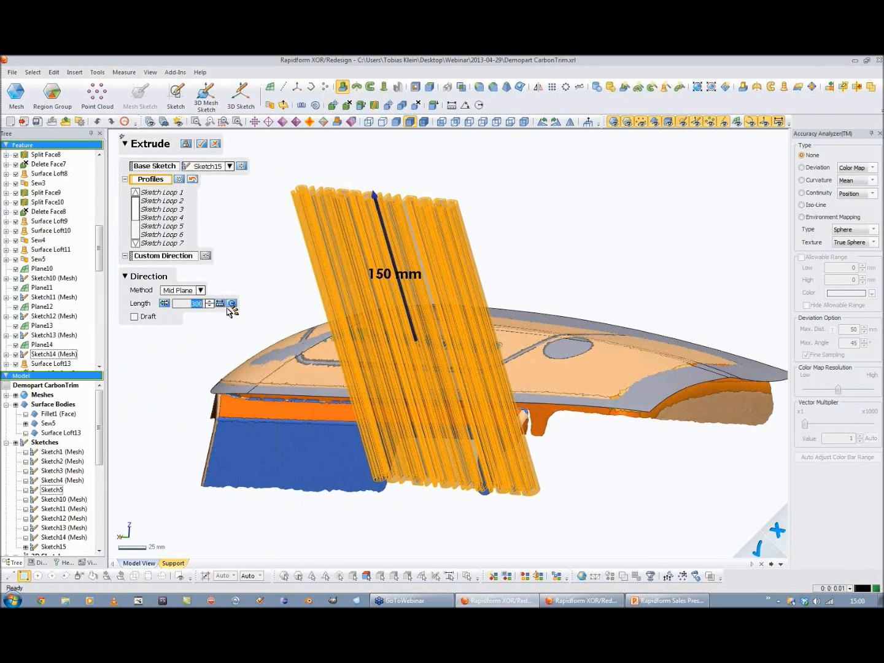
pyautogui.write('5')
pyautogui.press('Return')
# Step: Hide the scan mesh, set the lettering extrusion's length to 10 mm and accept it
pyautogui.moveTo(313, 370); pyautogui.dragTo(355, 287, button='right')
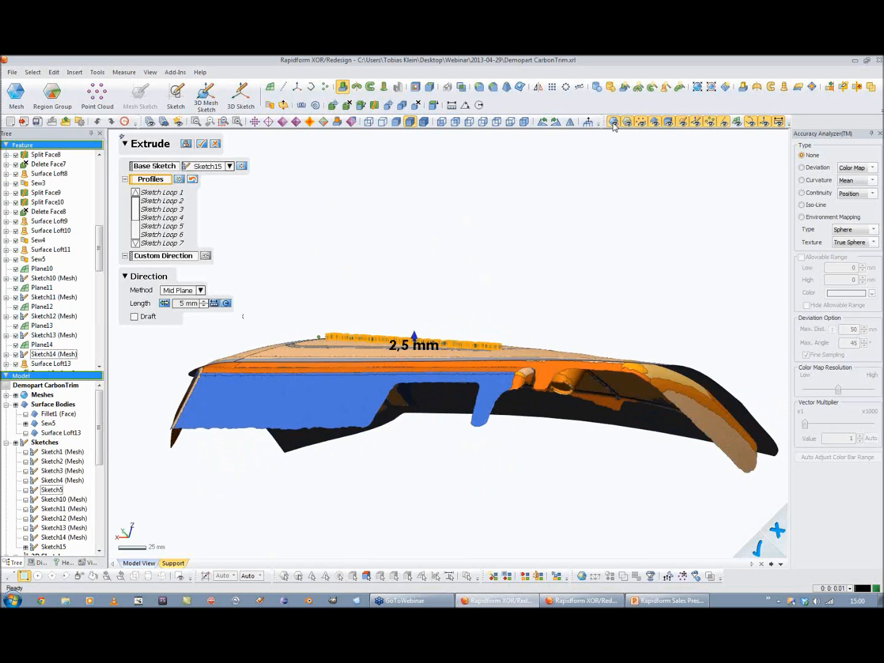
pyautogui.click(615, 124)
pyautogui.moveTo(405, 386); pyautogui.dragTo(398, 349, button='right')
pyautogui.moveTo(532, 343)
pyautogui.mouseDown(button='right')
pyautogui.moveTo(489, 403)
pyautogui.moveTo(495, 423)
pyautogui.moveTo(602, 328)
pyautogui.moveTo(390, 296)
pyautogui.moveTo(264, 316)
pyautogui.mouseUp(button='right')
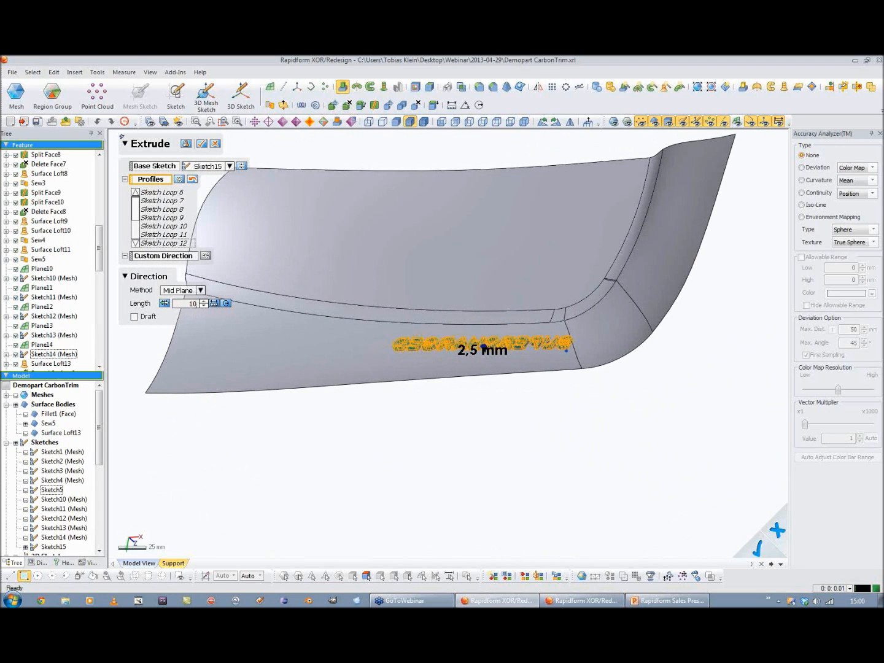
pyautogui.press('Return')
pyautogui.click(202, 144)
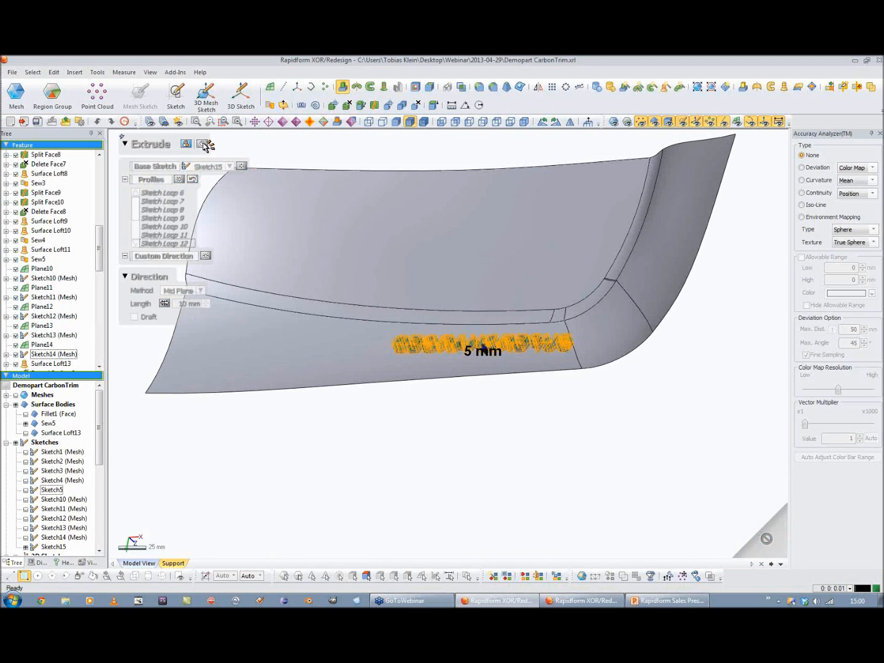
# Step: Hide the extruded lettering solid and show only the text sketch on the Sew5 surface body
pyautogui.moveTo(320, 148); pyautogui.dragTo(311, 364, button='right')
pyautogui.scroll(5, 406, 356)
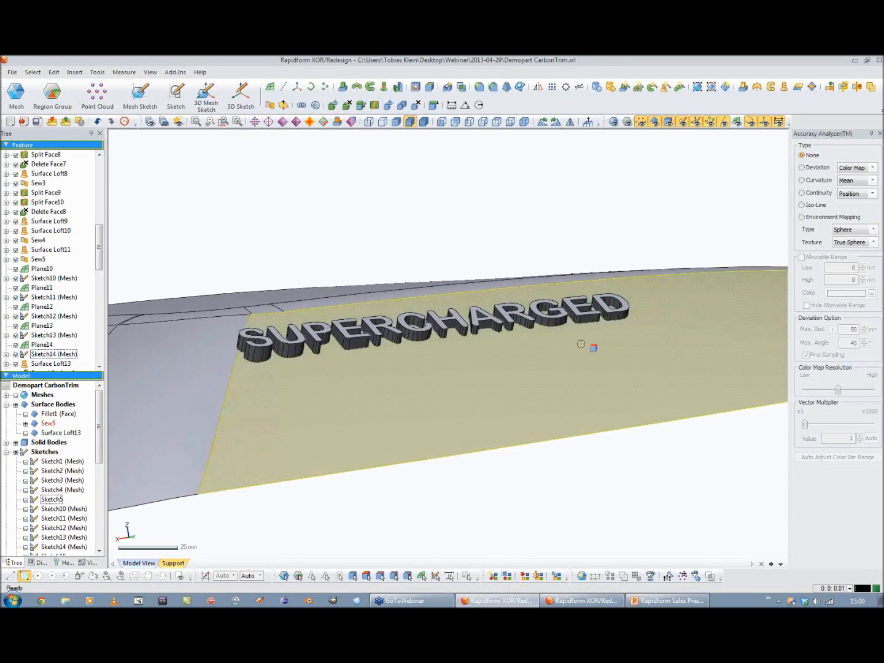
pyautogui.moveTo(433, 344); pyautogui.dragTo(499, 407, button='right')
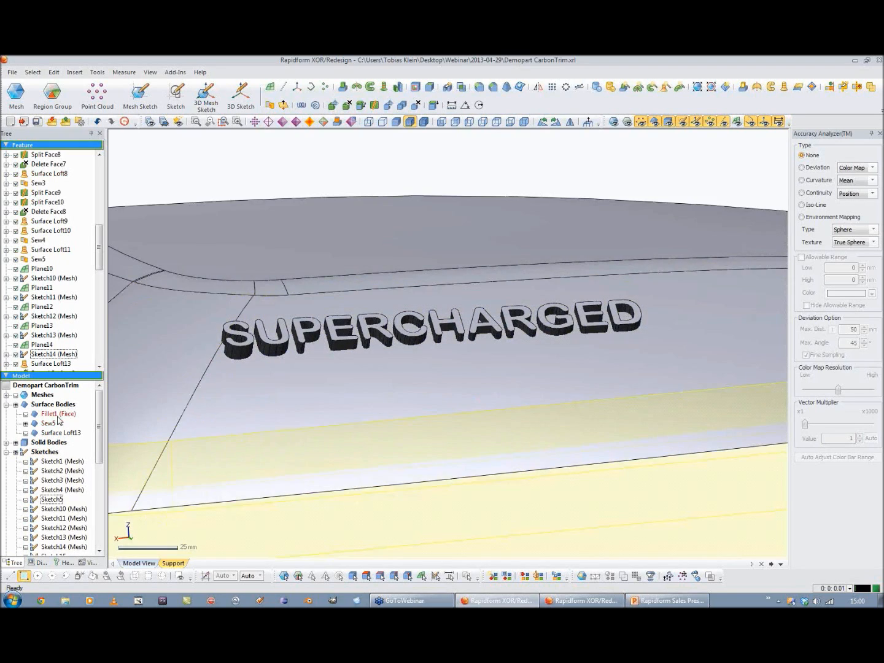
pyautogui.click(25, 423)
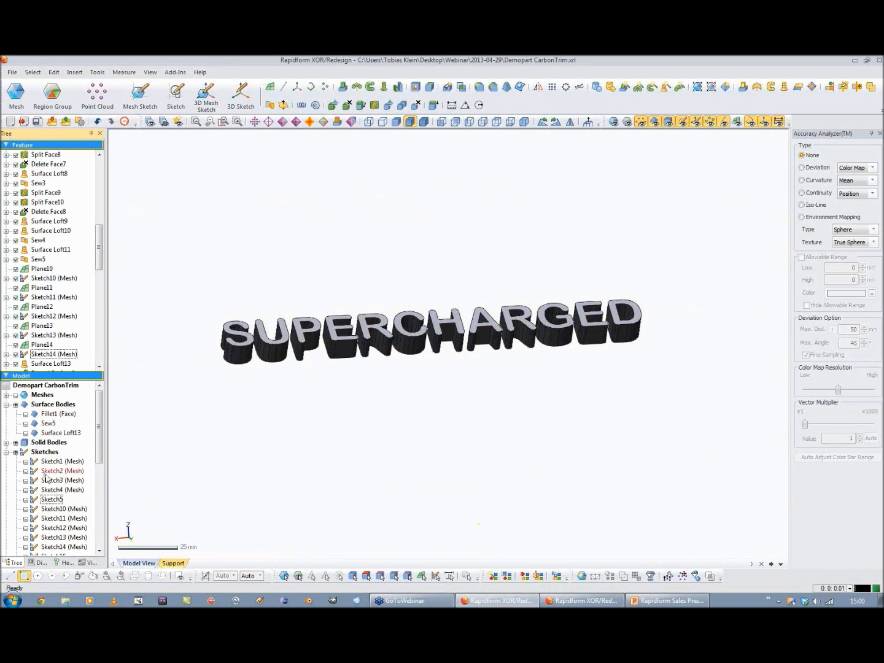
pyautogui.scroll(-3, 36, 485)
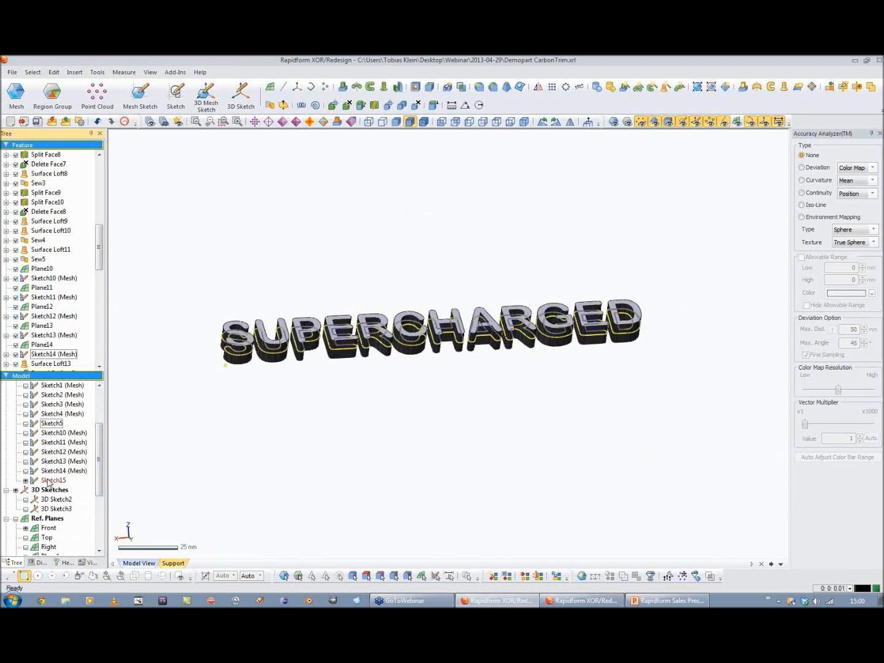
pyautogui.click(25, 480)
pyautogui.scroll(3, 103, 439)
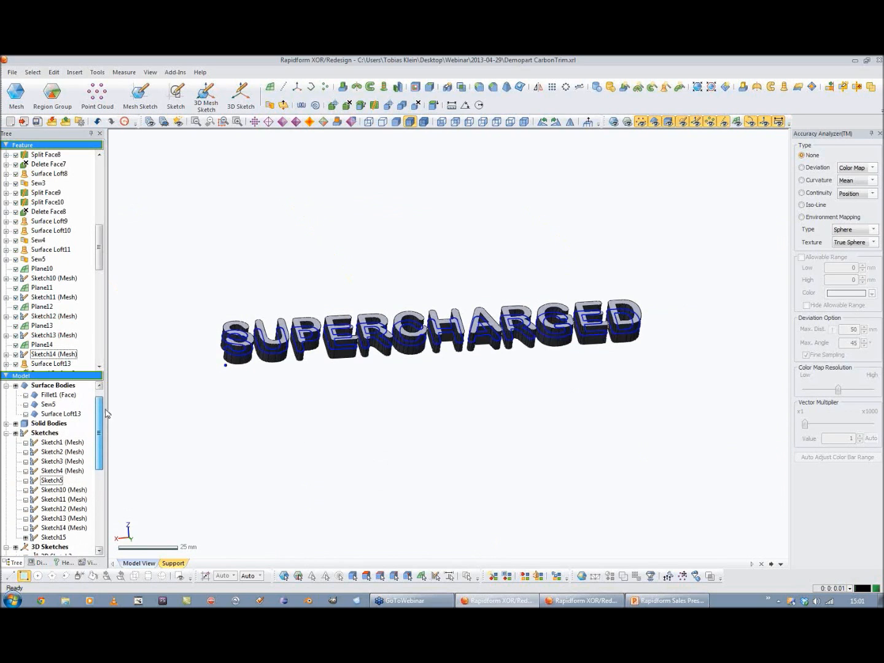
pyautogui.click(26, 413)
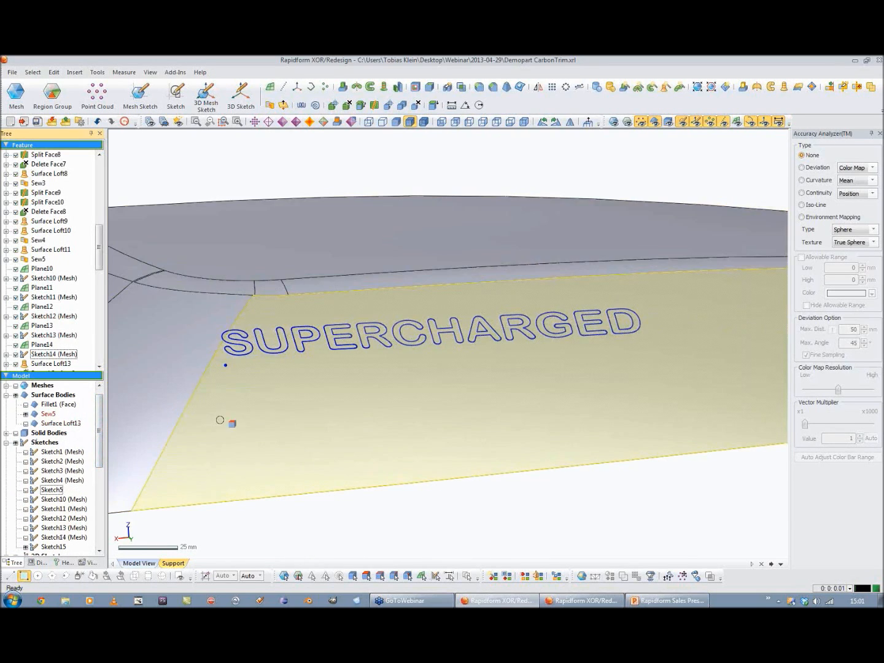
# Step: Start an Emboss of type Pocket with the SUPERCHARGED text sketch as its profile
pyautogui.click(520, 88)
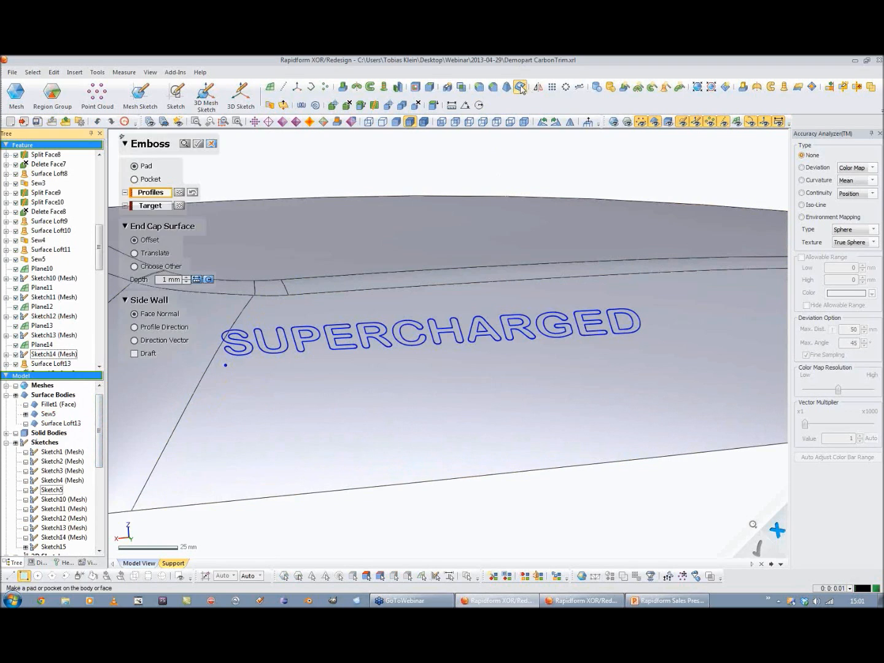
pyautogui.moveTo(429, 327); pyautogui.dragTo(457, 361, button='right')
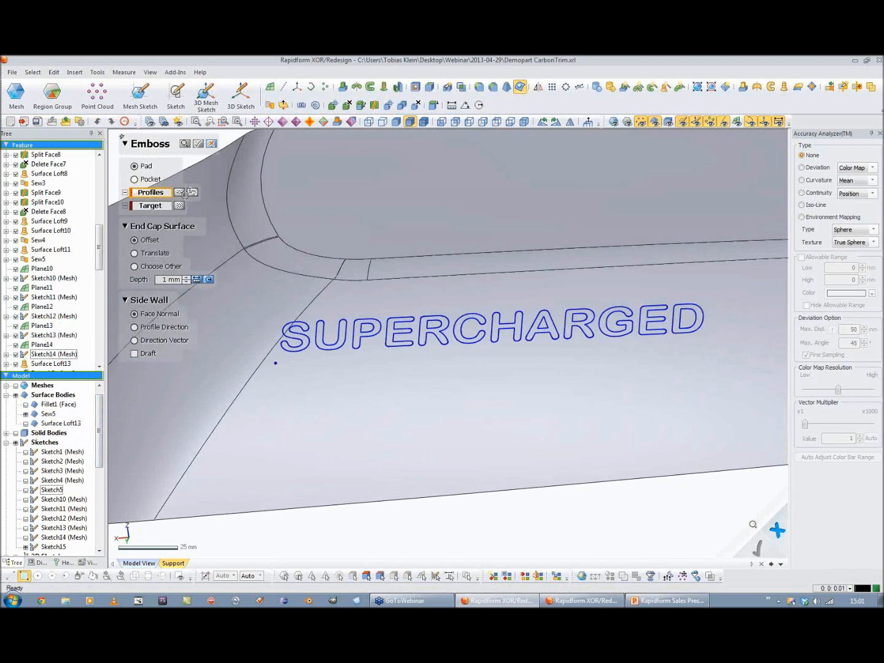
pyautogui.click(133, 180)
pyautogui.click(297, 320)
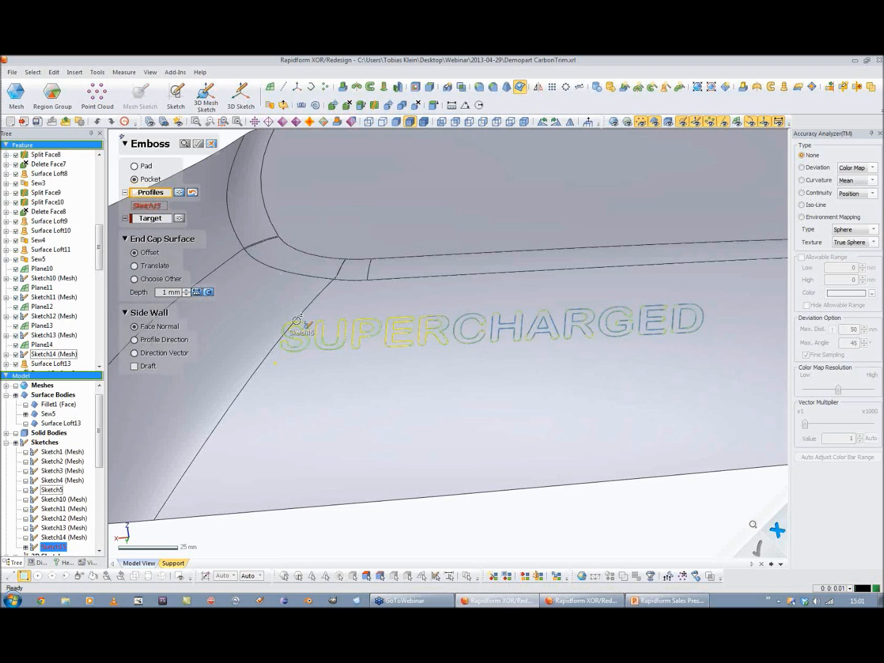
pyautogui.click(152, 216)
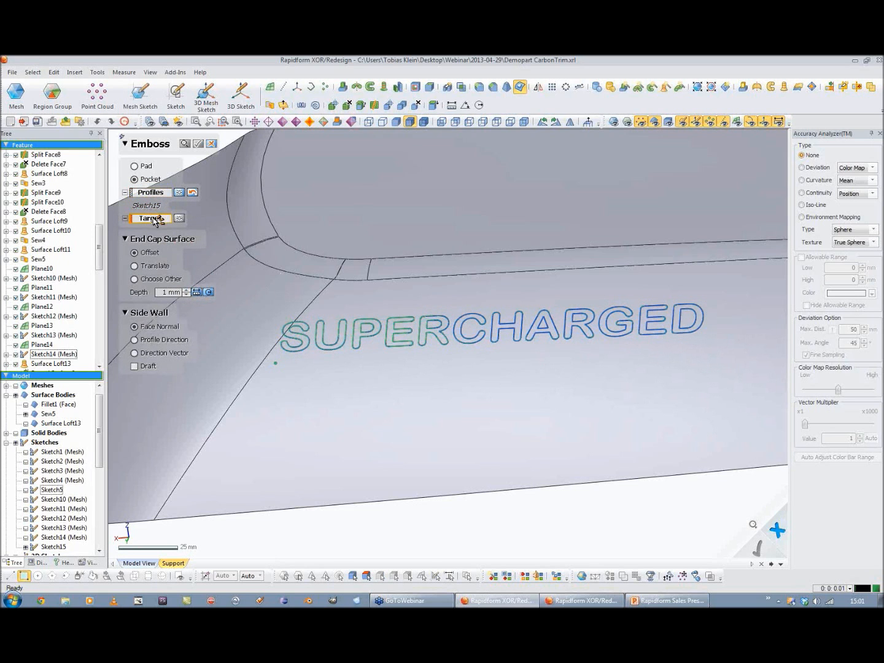
# Step: Set the whole Sew5 surface body as the Emboss target in place of a single face
pyautogui.click(308, 291)
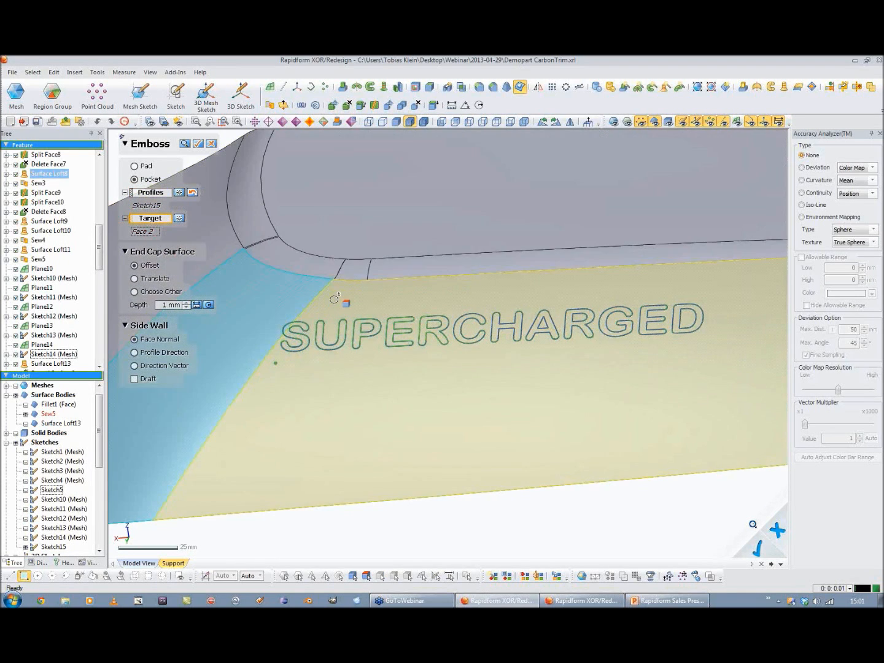
pyautogui.click(385, 402)
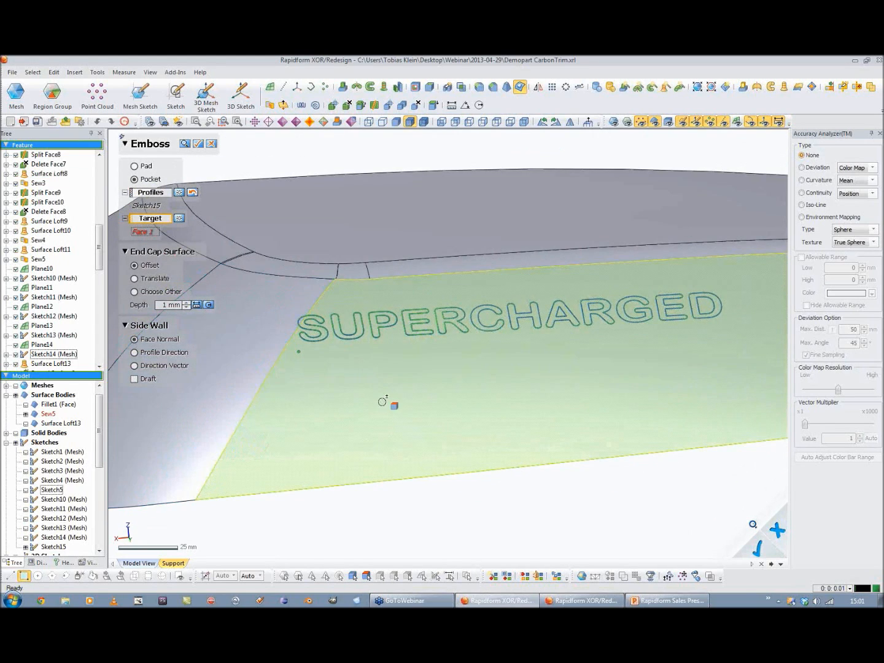
pyautogui.moveTo(365, 247)
pyautogui.mouseDown(button='right')
pyautogui.moveTo(367, 237)
pyautogui.moveTo(390, 375)
pyautogui.moveTo(313, 336)
pyautogui.moveTo(400, 337)
pyautogui.mouseUp(button='right')
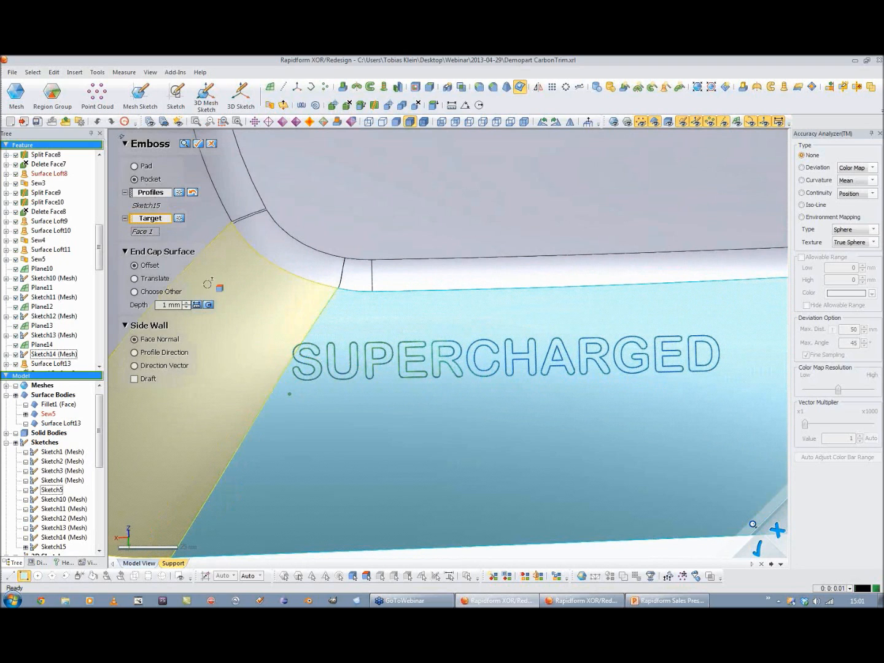
pyautogui.click(180, 219)
pyautogui.scroll(-3, 278, 363)
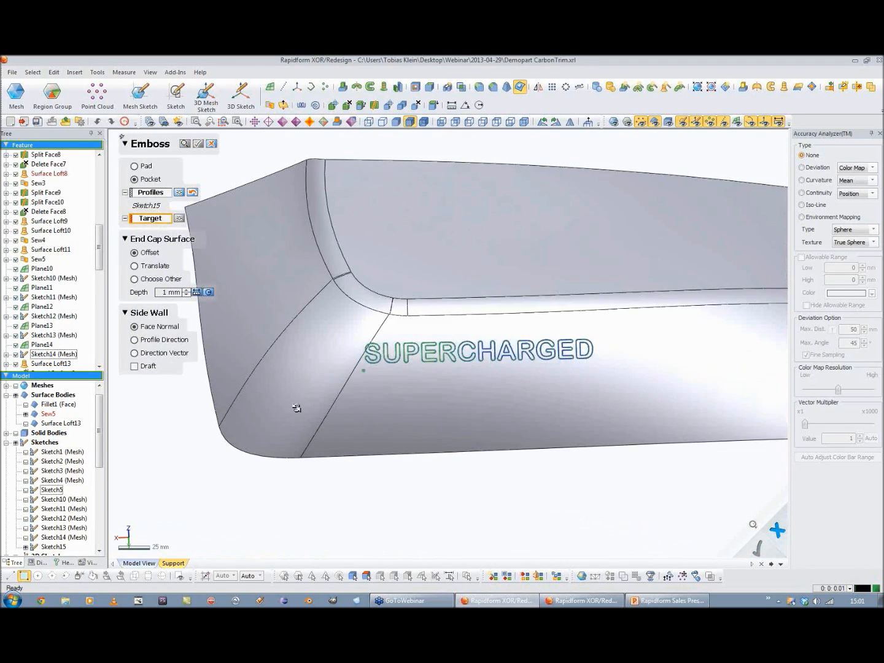
pyautogui.click(312, 459)
pyautogui.moveTo(385, 382); pyautogui.dragTo(362, 326, button='right')
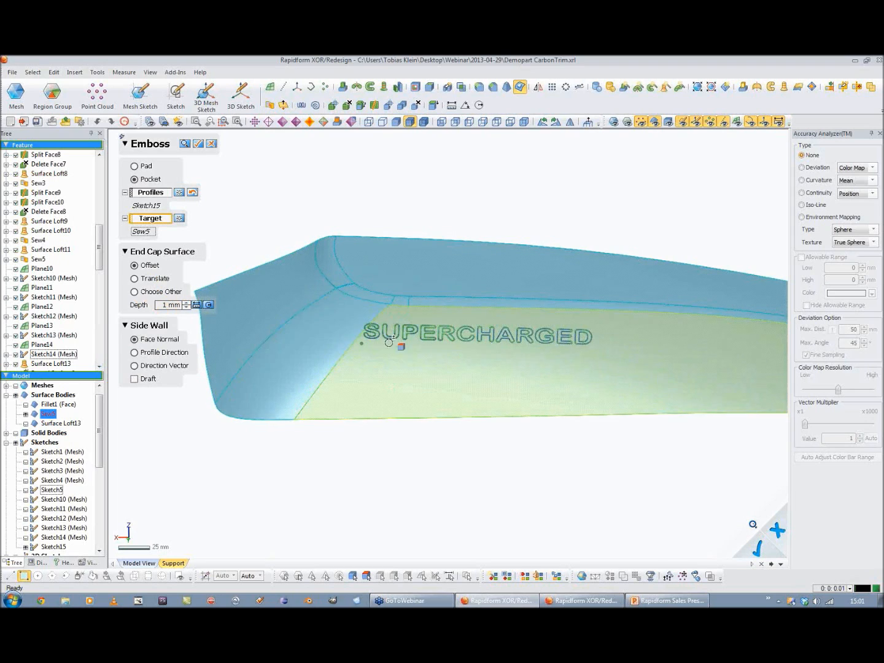
# Step: Create the pocket with a 1 mm offset depth, Face Normal side walls and no draft, waiting out the calculation
pyautogui.click(175, 355)
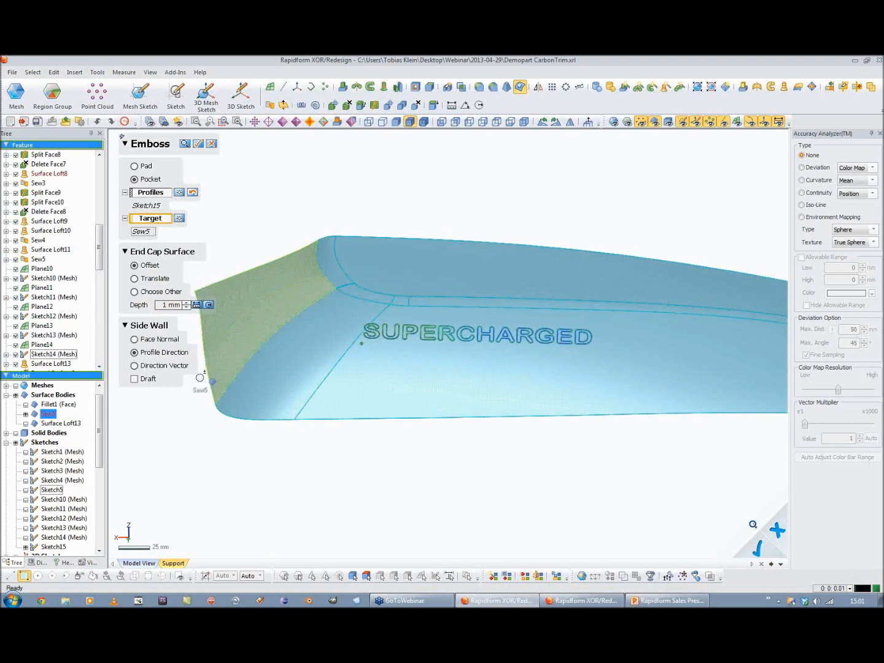
pyautogui.click(135, 338)
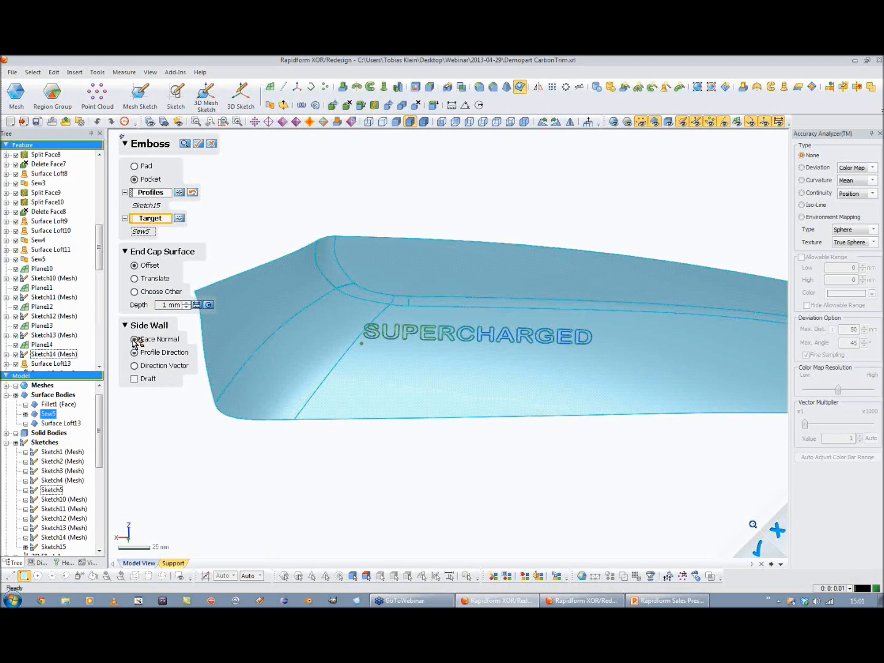
pyautogui.click(135, 378)
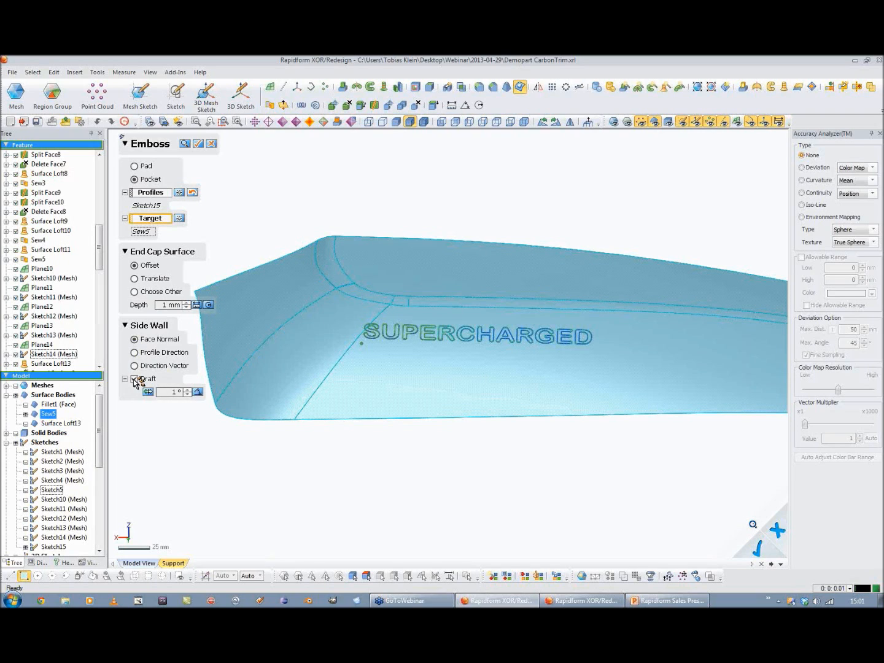
pyautogui.click(135, 380)
pyautogui.moveTo(307, 396); pyautogui.dragTo(381, 434, button='right')
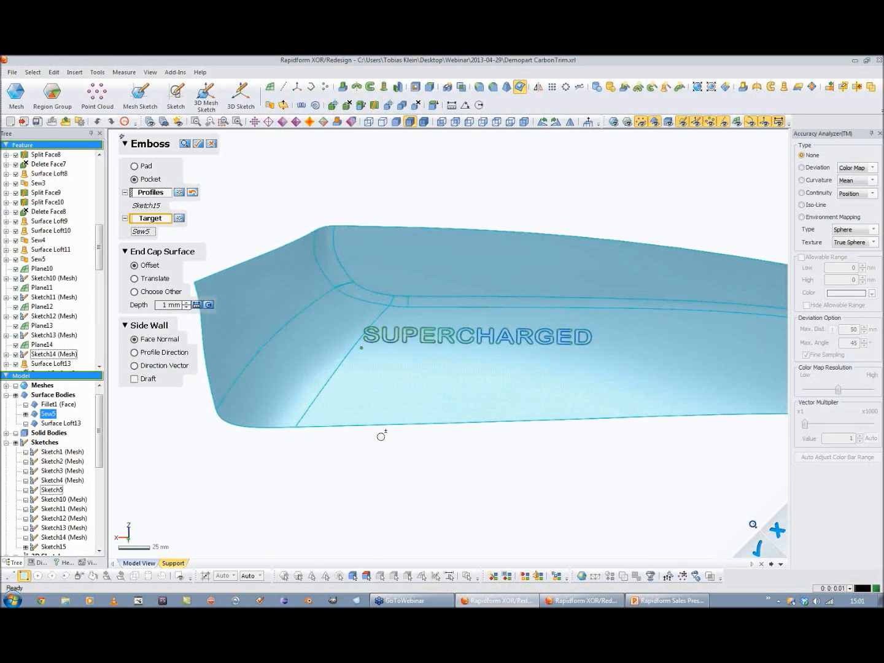
pyautogui.click(199, 145)
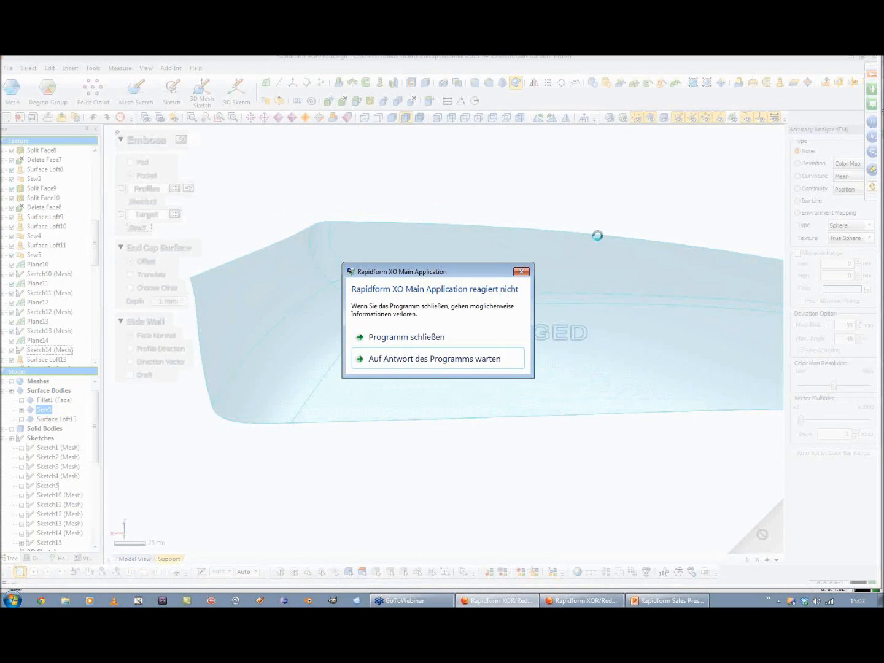
pyautogui.click(521, 272)
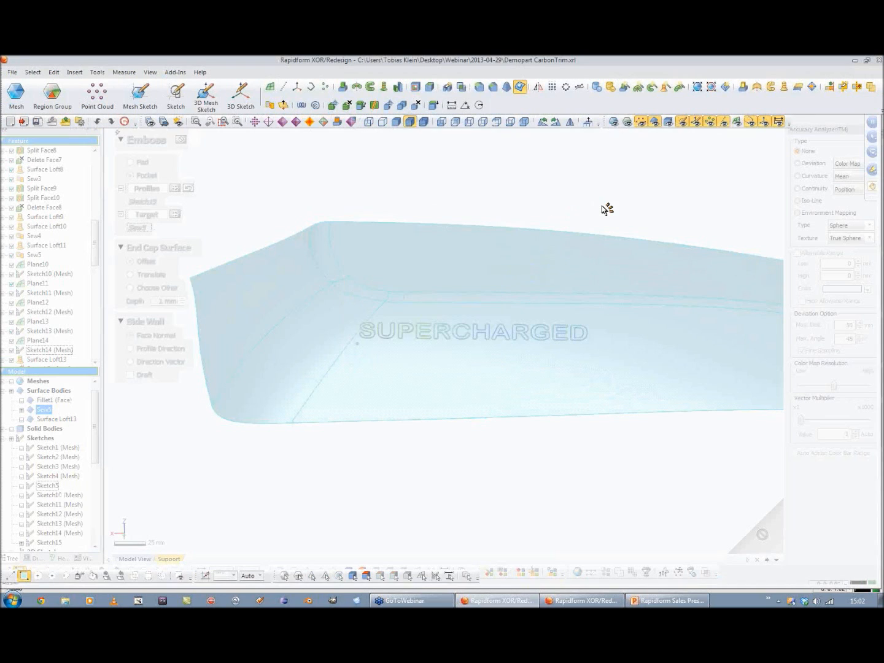
# Step: Hide the text sketch and inspect the engraved SUPERCHARGED lettering on the trim surface
pyautogui.moveTo(613, 190); pyautogui.dragTo(566, 244, button='right')
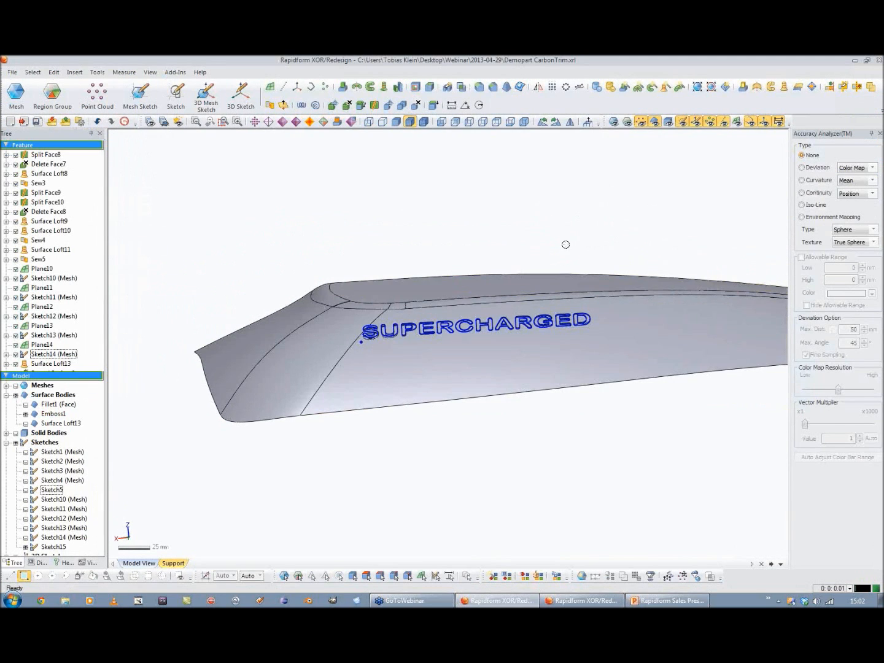
pyautogui.click(25, 547)
pyautogui.moveTo(312, 454); pyautogui.dragTo(448, 425, button='right')
pyautogui.scroll(3, 434, 421)
pyautogui.moveTo(528, 247); pyautogui.dragTo(567, 375, button='right')
pyautogui.moveTo(704, 300); pyautogui.dragTo(715, 256, button='right')
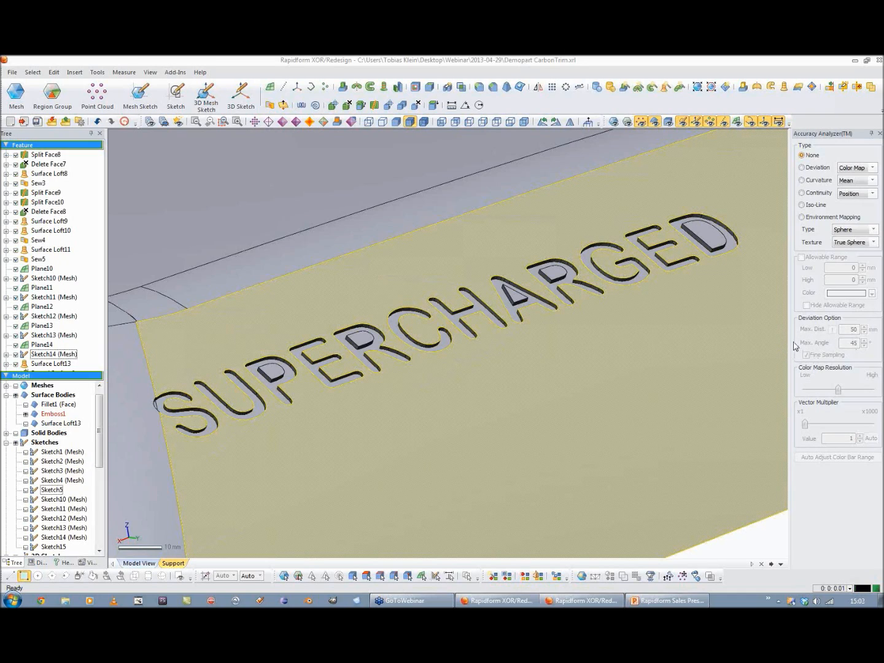
pyautogui.click(662, 339)
pyautogui.scroll(-8, 660, 355)
pyautogui.moveTo(687, 307); pyautogui.dragTo(622, 374, button='right')
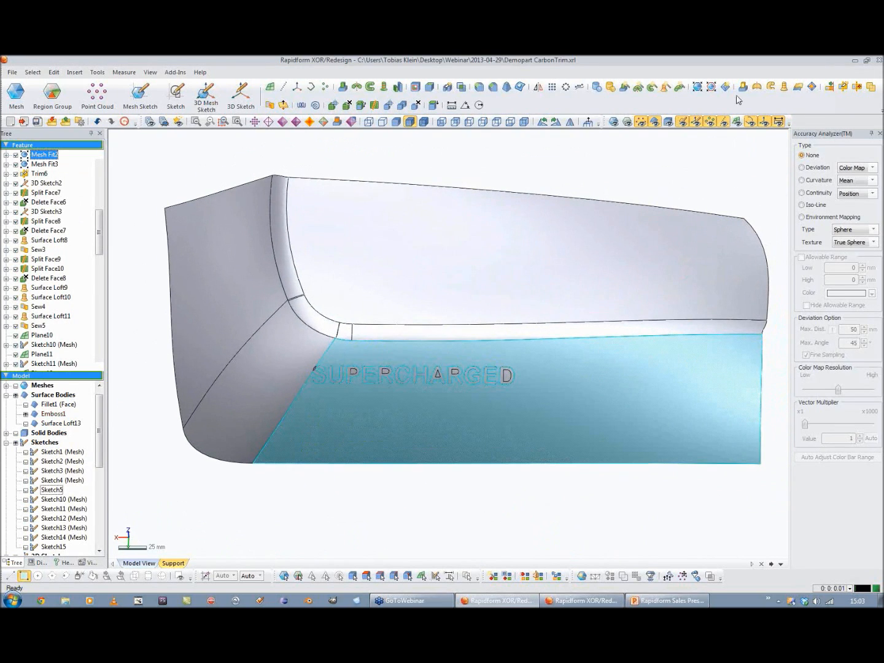
pyautogui.click(656, 169)
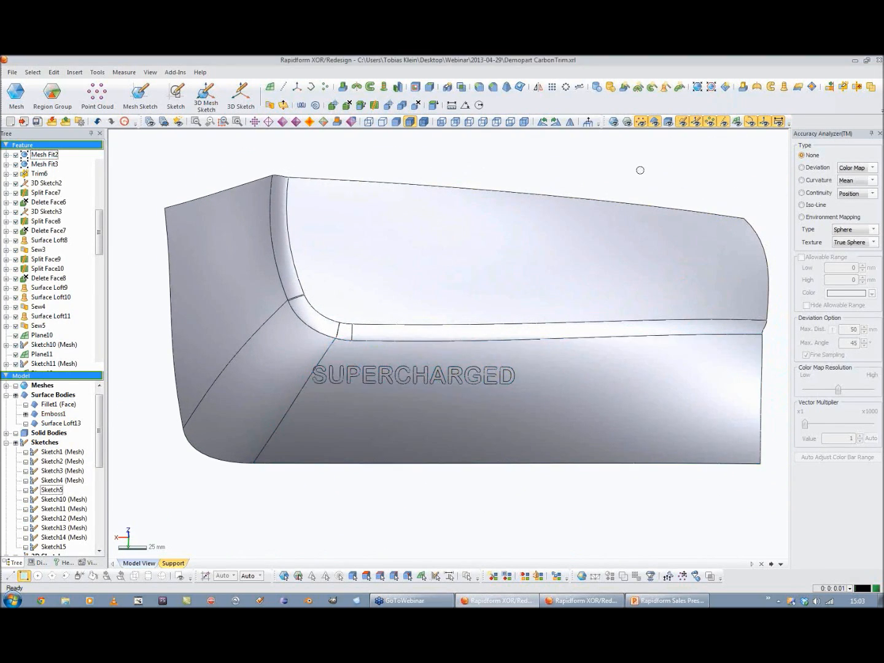
# Step: Show the scan mesh over the embossed surface to compare the engraved lettering with the scan
pyautogui.click(614, 121)
pyautogui.moveTo(591, 174); pyautogui.dragTo(533, 307, button='right')
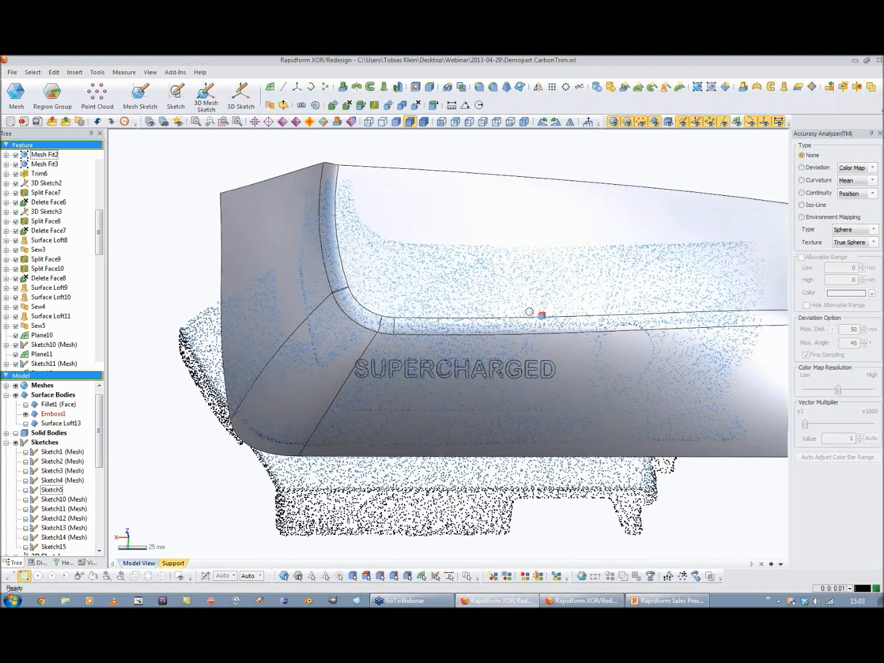
pyautogui.moveTo(456, 372); pyautogui.dragTo(462, 389, button='right')
pyautogui.click(737, 122)
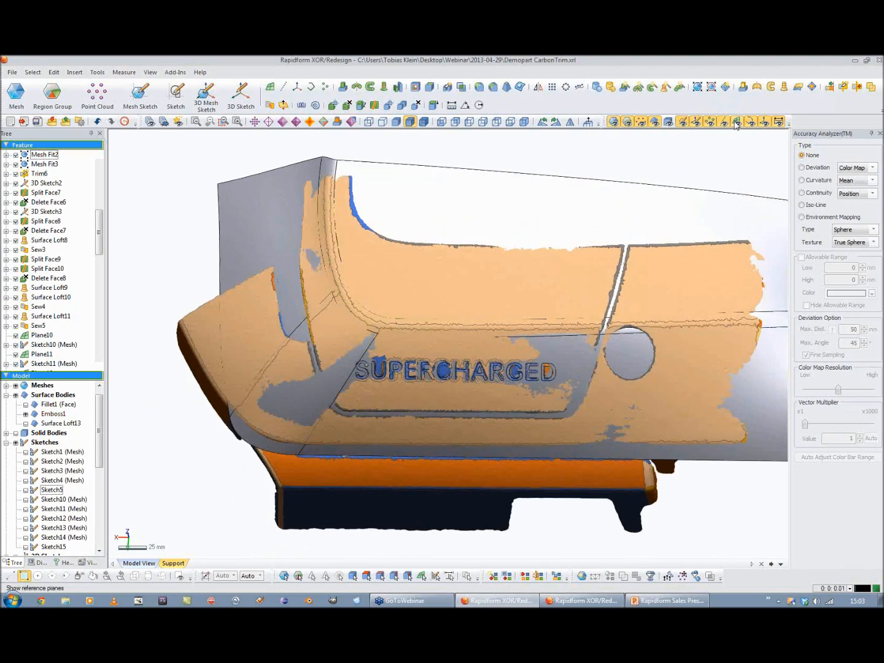
# Step: Start a sketch on the reference plane above the lettering, with the mesh region colours hidden and the surface body shown transparent
pyautogui.moveTo(476, 319); pyautogui.dragTo(467, 176, button='right')
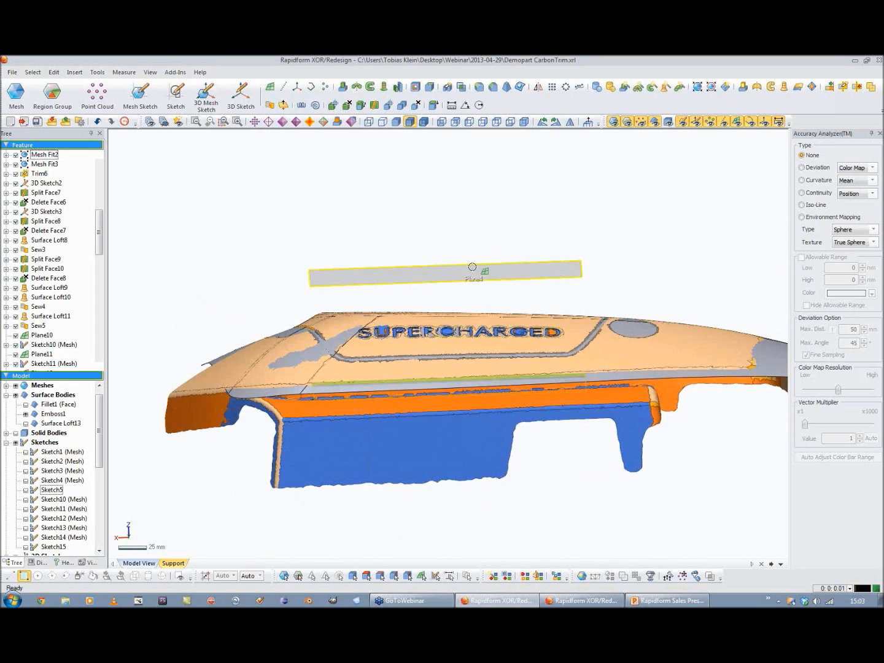
pyautogui.click(460, 274)
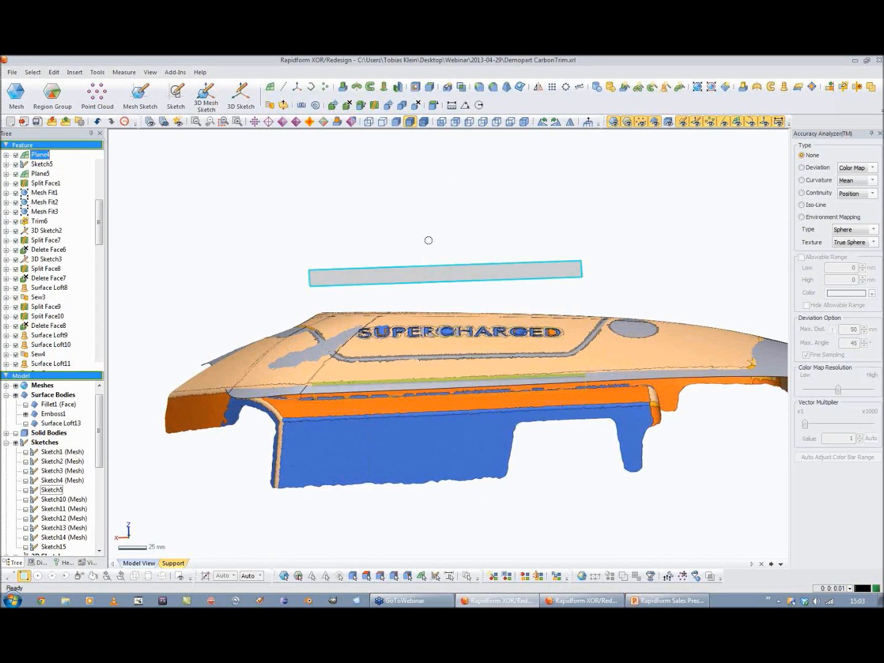
pyautogui.moveTo(428, 241); pyautogui.dragTo(460, 247, button='right')
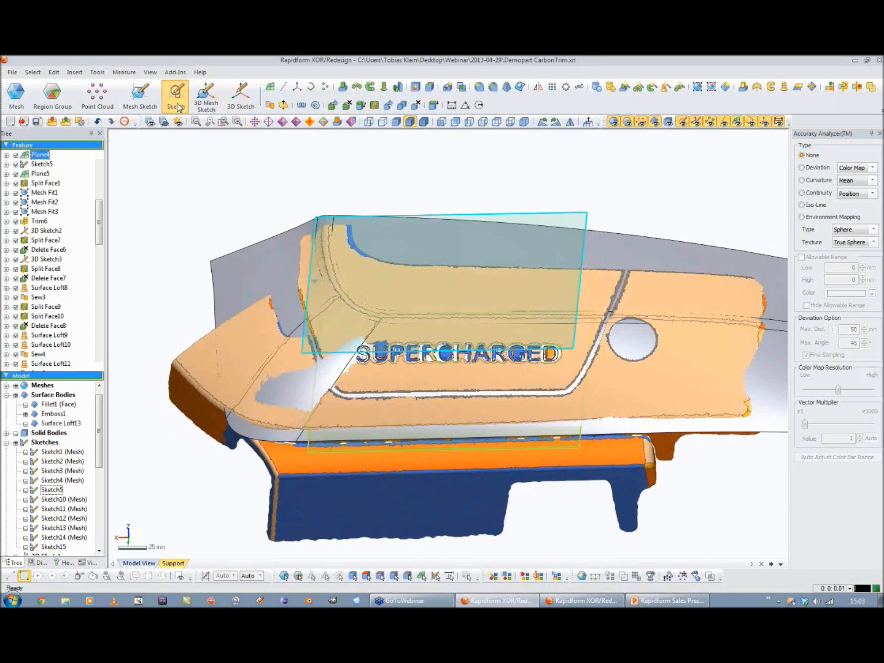
pyautogui.click(176, 93)
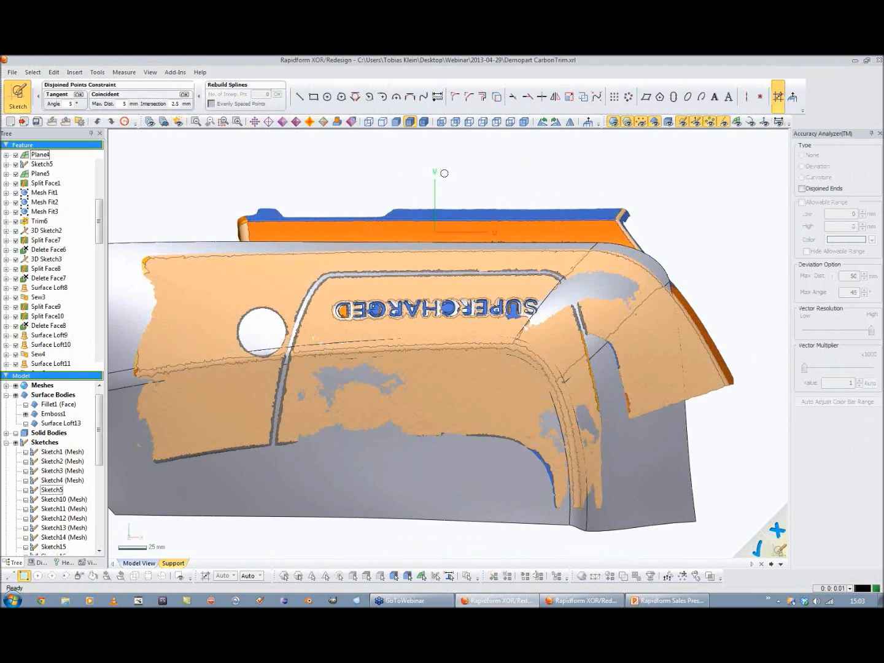
pyautogui.click(625, 121)
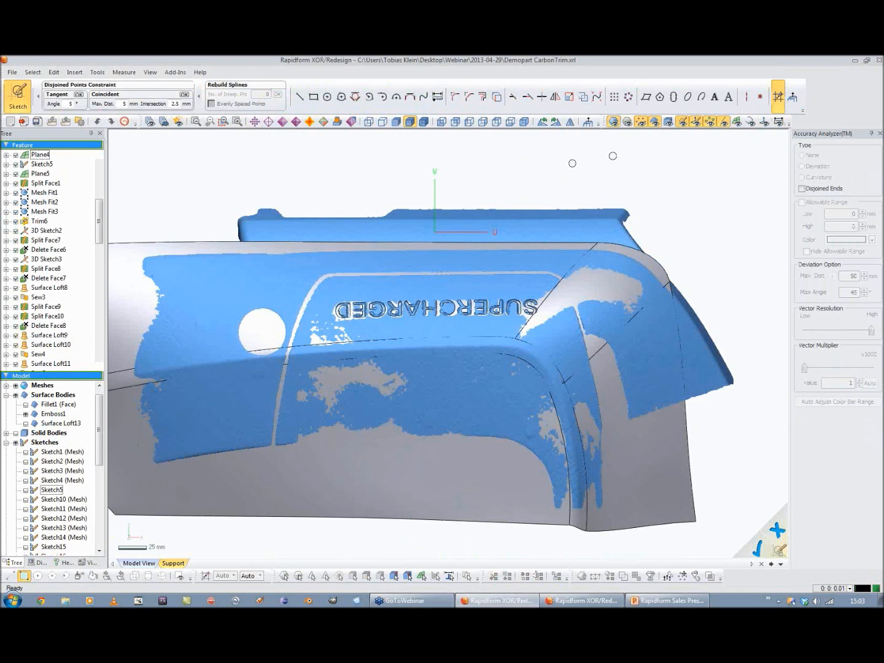
pyautogui.click(424, 121)
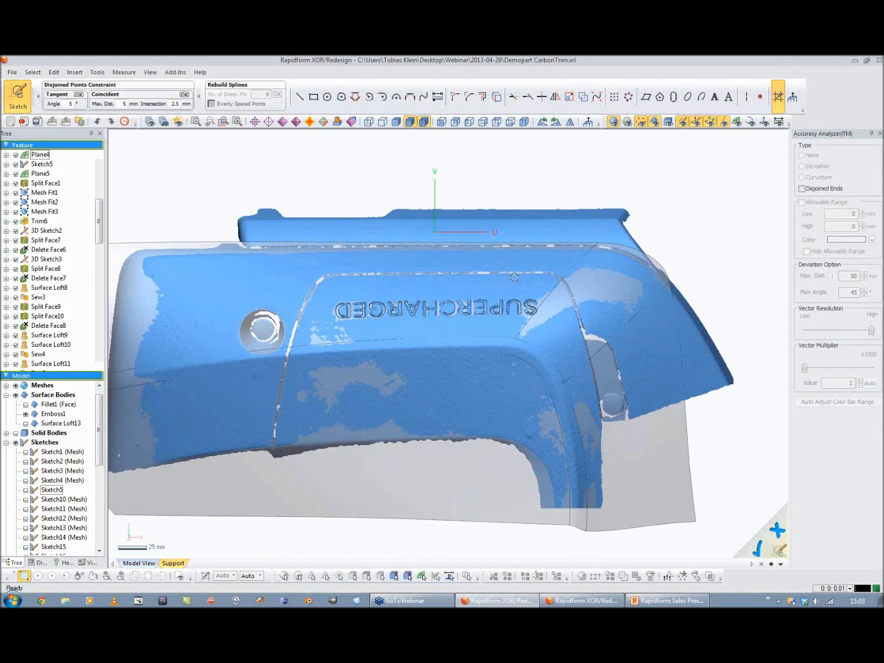
# Step: Sketch a line about 185 mm long along the straight groove running beside the SUPERCHARGED lettering
pyautogui.click(300, 97)
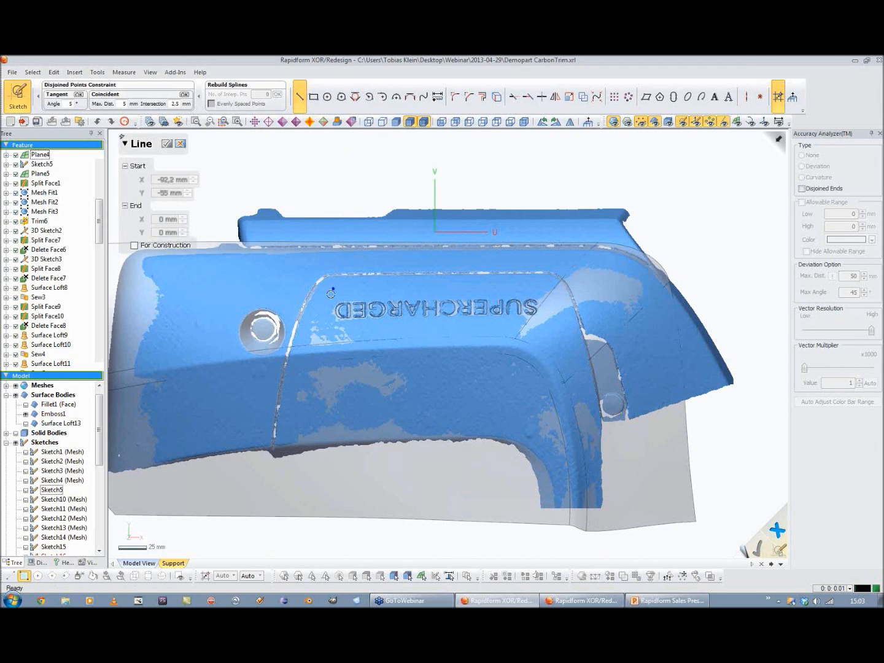
pyautogui.scroll(3, 357, 243)
pyautogui.keyDown('ctrl'); pyautogui.moveTo(358, 244); pyautogui.dragTo(390, 291, button='right'); pyautogui.keyUp('ctrl')
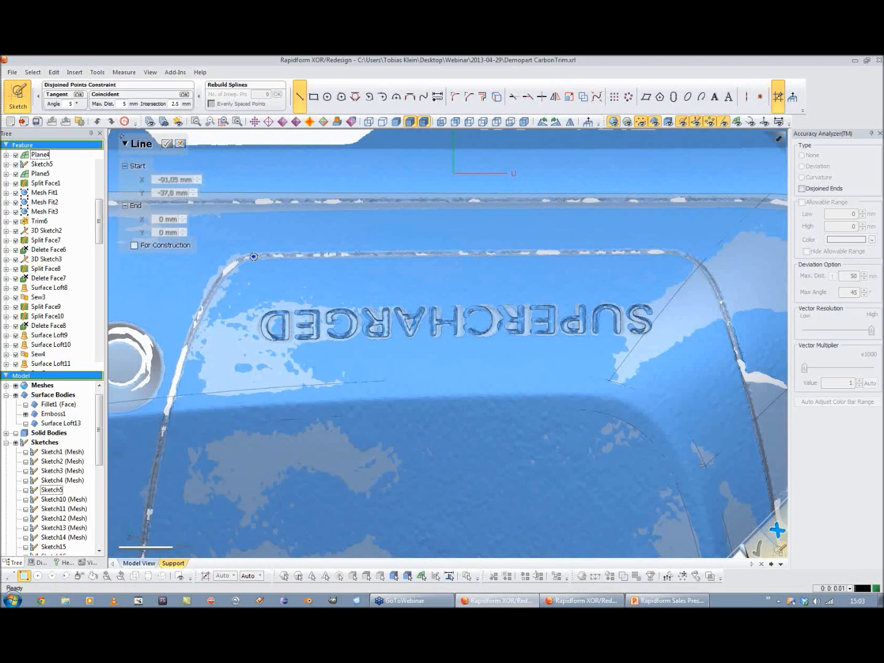
pyautogui.click(254, 257)
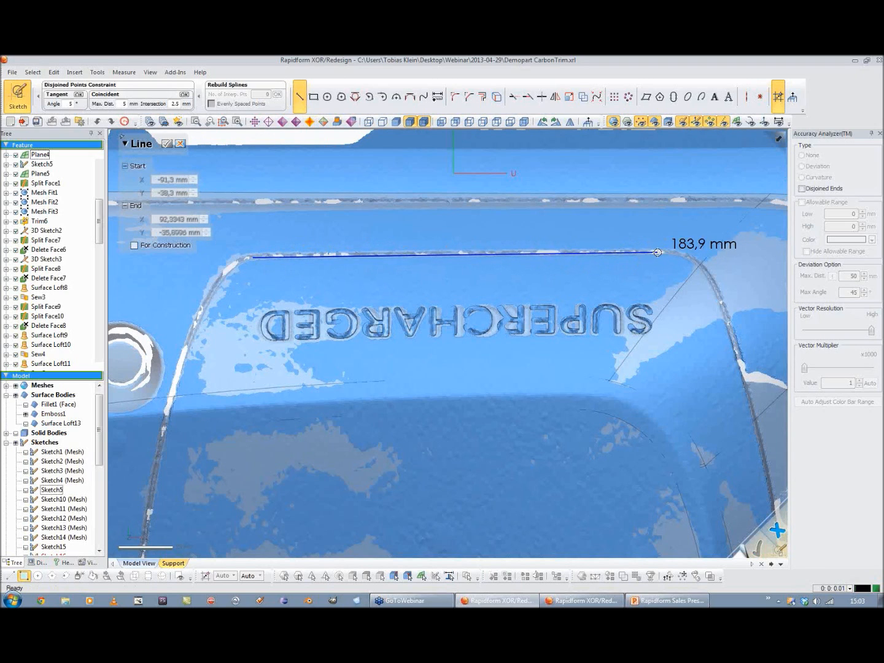
pyautogui.click(666, 251)
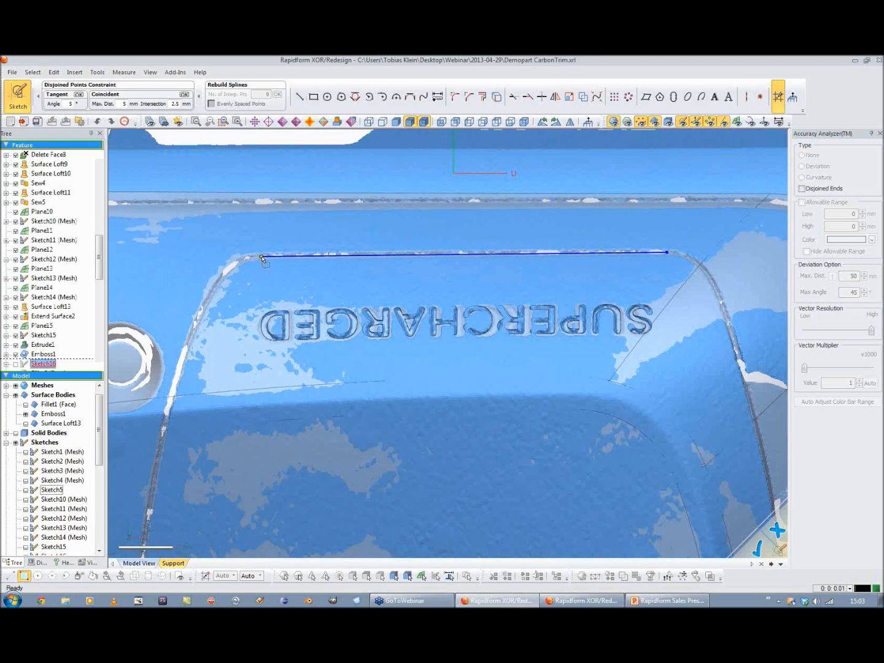
# Step: Adjust the line's endpoints so that it follows the straight groove in the scan without a horizontal constraint
pyautogui.rightClick(455, 254)
pyautogui.click(475, 273)
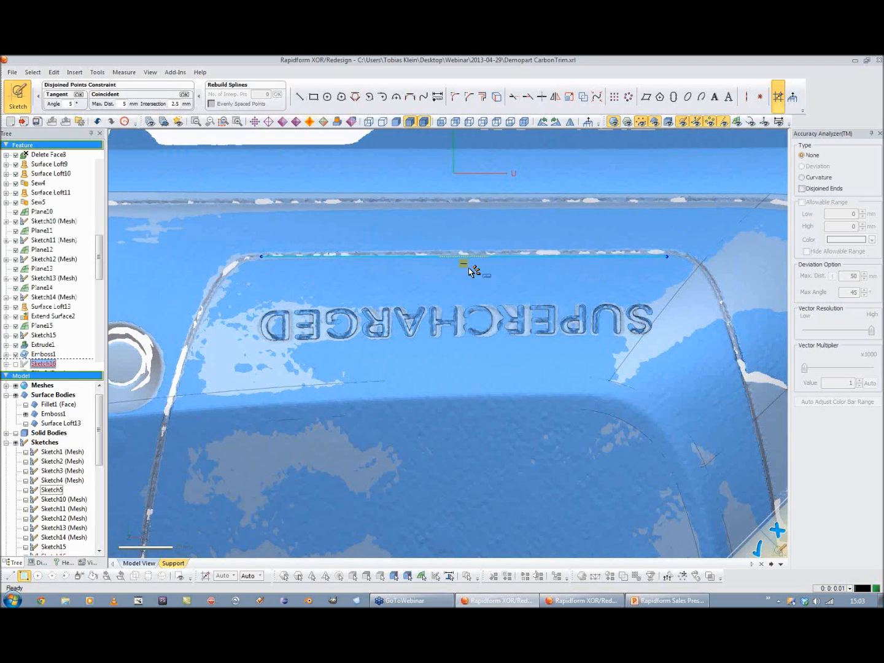
pyautogui.click(668, 257)
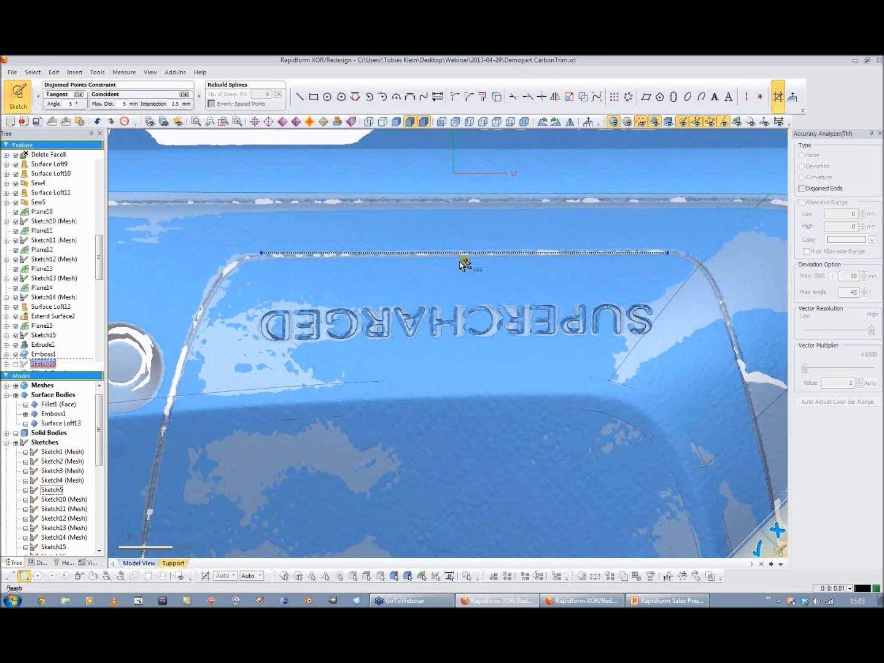
pyautogui.click(434, 286)
pyautogui.click(260, 256)
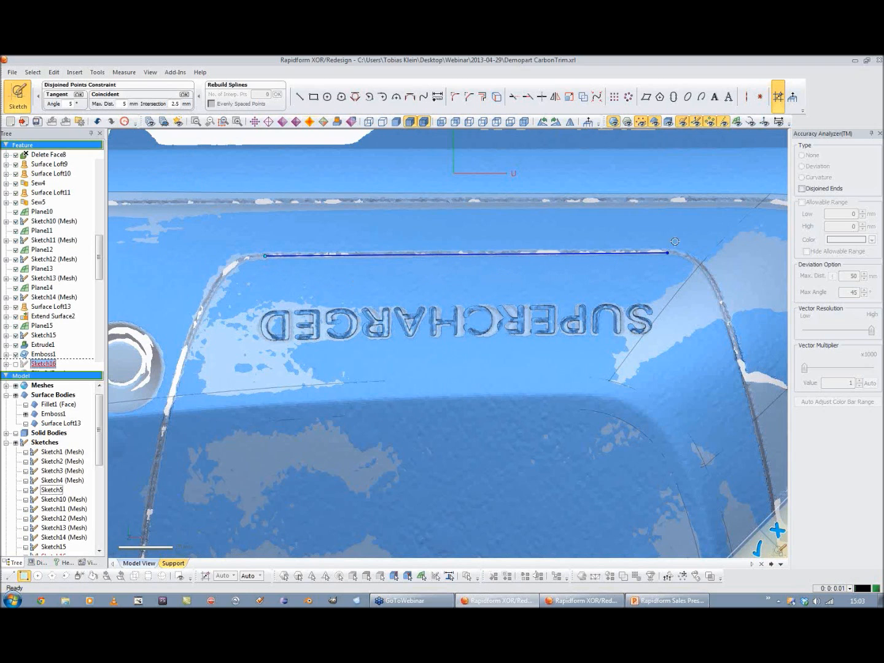
pyautogui.moveTo(660, 253); pyautogui.dragTo(661, 251)
# Step: Sketch a three-point arc along the groove beside the round hole and shorten its upper end to fit the scan
pyautogui.keyDown('ctrl'); pyautogui.moveTo(465, 293); pyautogui.dragTo(636, 240, button='right'); pyautogui.keyUp('ctrl')
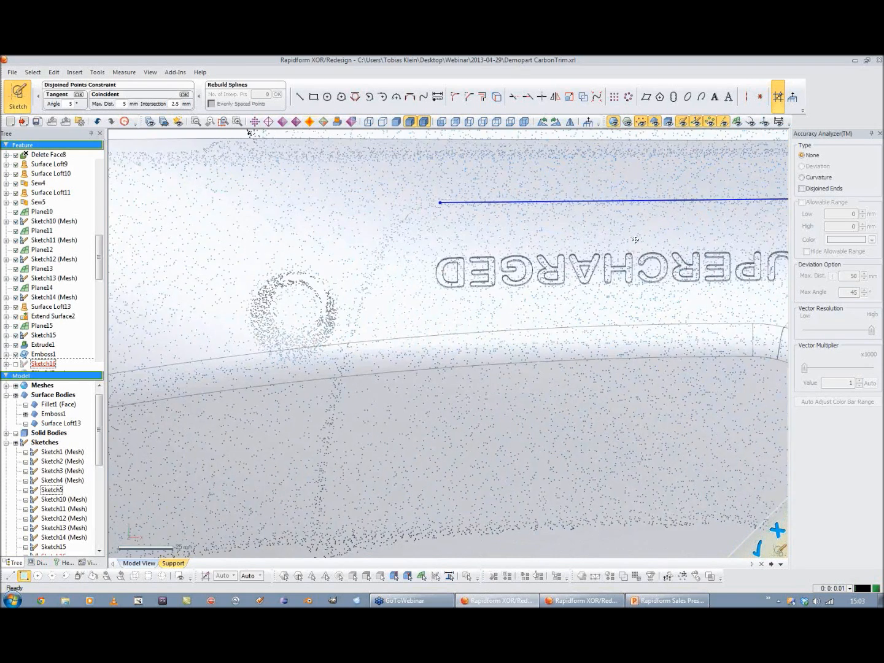
pyautogui.click(396, 96)
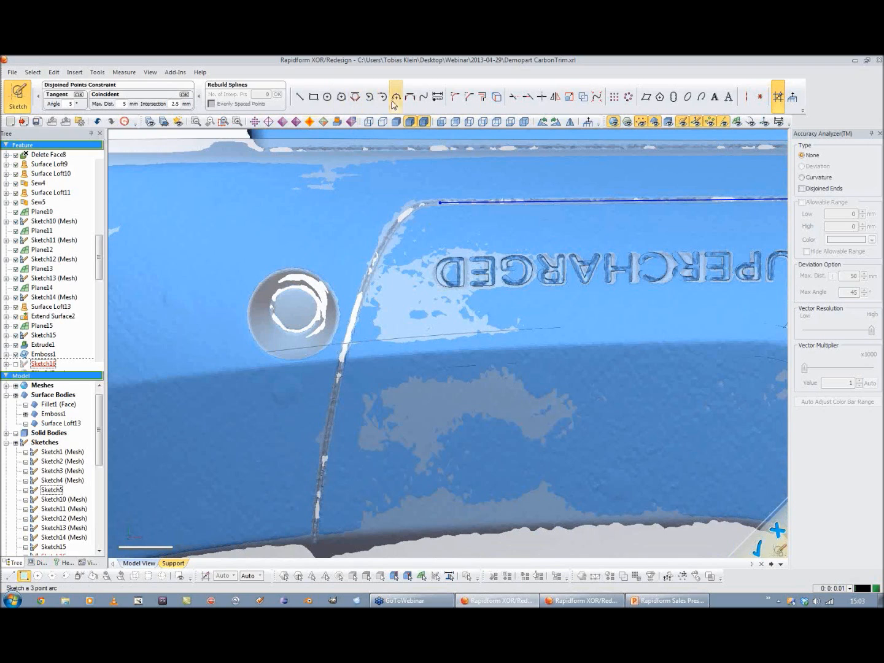
pyautogui.click(384, 245)
pyautogui.click(318, 510)
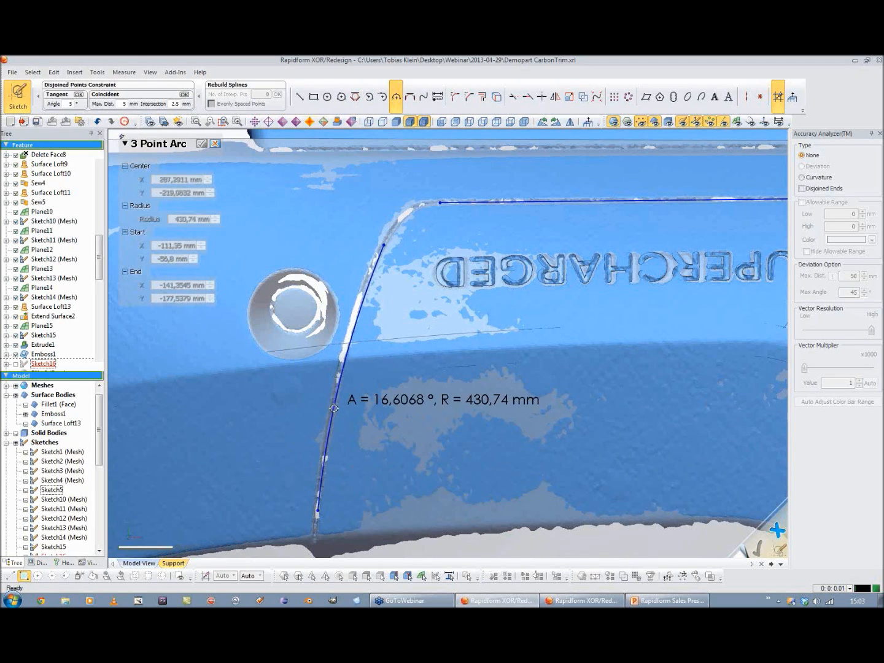
pyautogui.click(335, 400)
pyautogui.moveTo(383, 246); pyautogui.dragTo(368, 285)
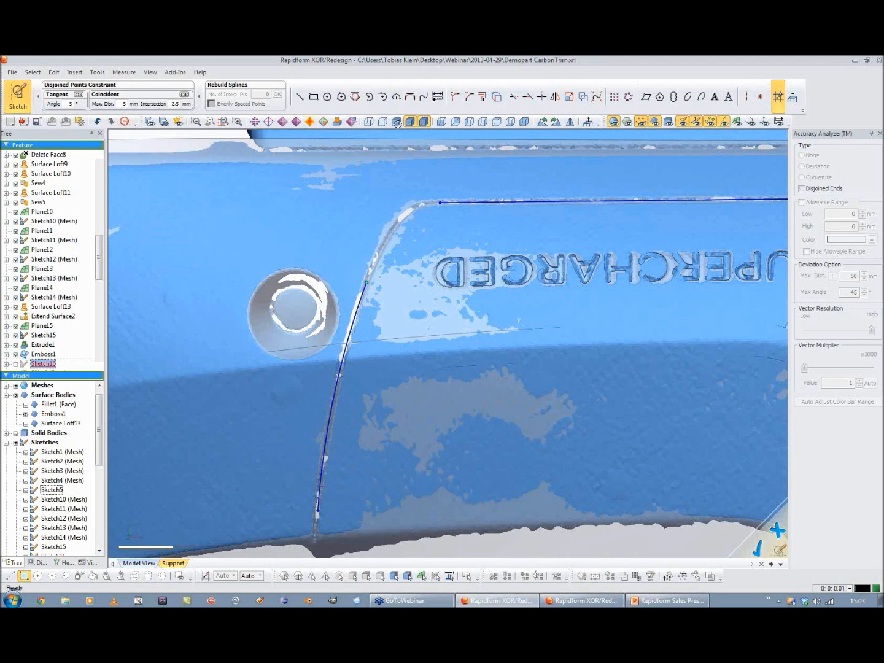
# Step: Continue the arc beside the round hole with a tangent arc reaching toward the groove's corner
pyautogui.click(383, 97)
pyautogui.click(367, 283)
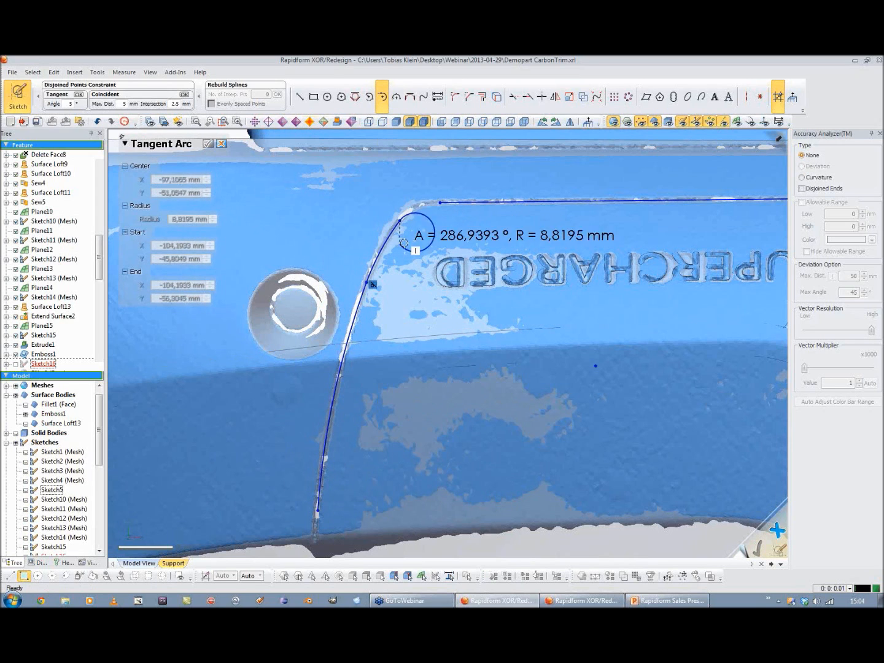
pyautogui.press('Escape')
# Step: Fillet the corner between the straight groove line and the tangent arc on the round-hole side
pyautogui.moveTo(459, 236); pyautogui.dragTo(406, 273, button='middle')
pyautogui.click(455, 97)
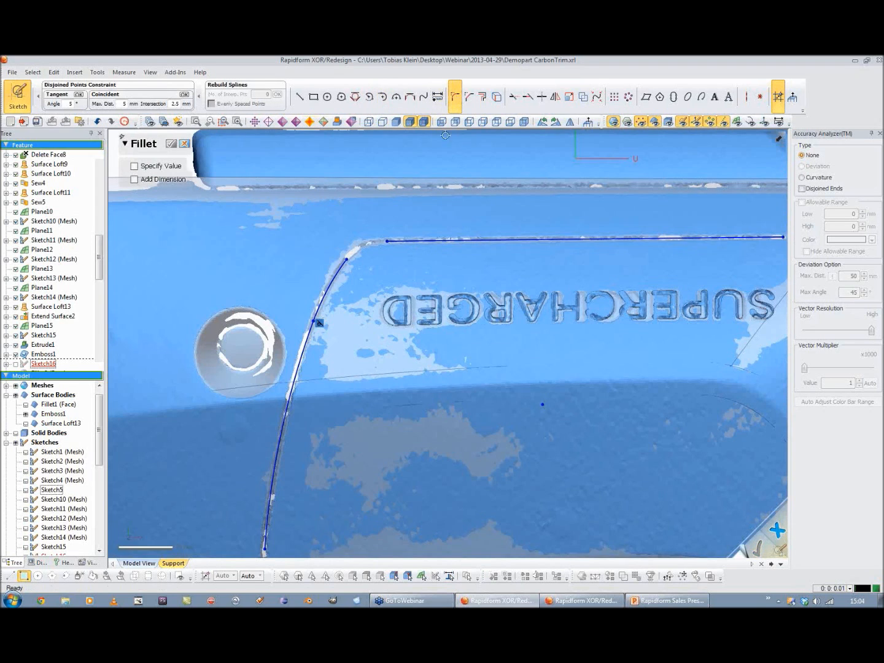
pyautogui.click(389, 240)
pyautogui.click(347, 265)
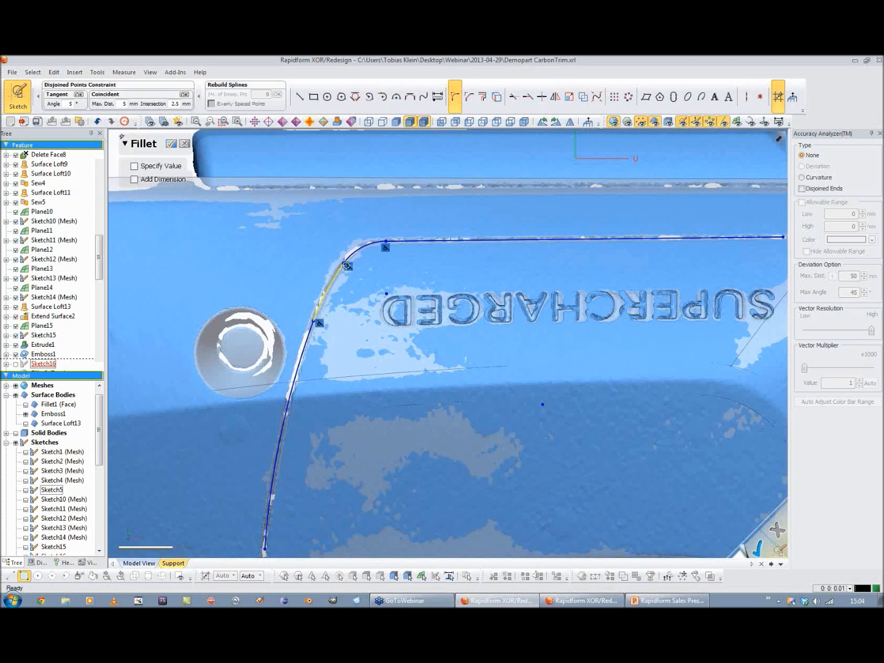
pyautogui.press('Escape')
# Step: Sketch a three-point arc of about 480 mm radius along the groove at the opposite end of the lettering
pyautogui.moveTo(444, 270)
pyautogui.mouseDown(button='right')
pyautogui.moveTo(517, 281)
pyautogui.moveTo(485, 253)
pyautogui.moveTo(402, 135)
pyautogui.mouseUp(button='right')
pyautogui.click(396, 97)
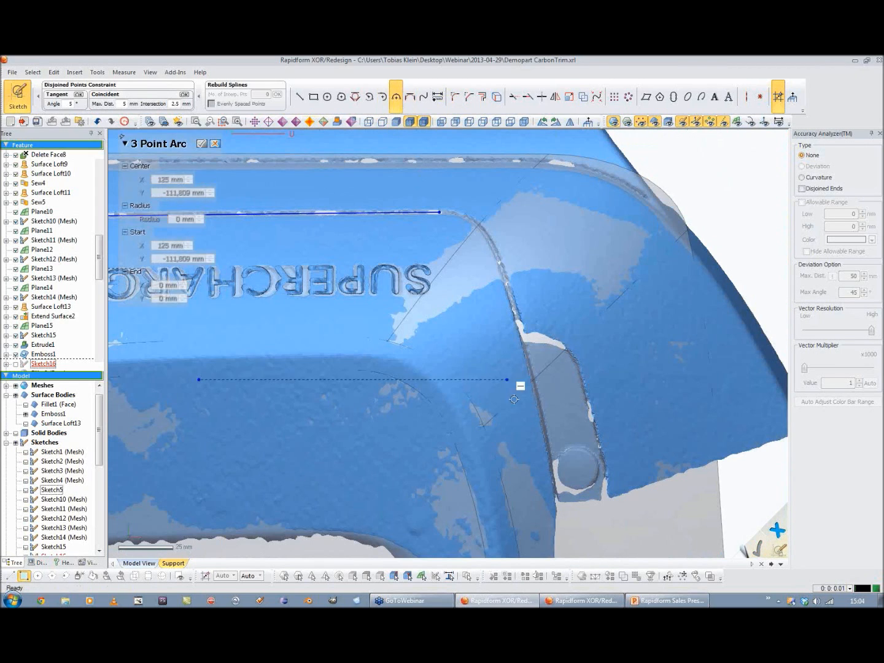
pyautogui.click(556, 483)
pyautogui.click(512, 303)
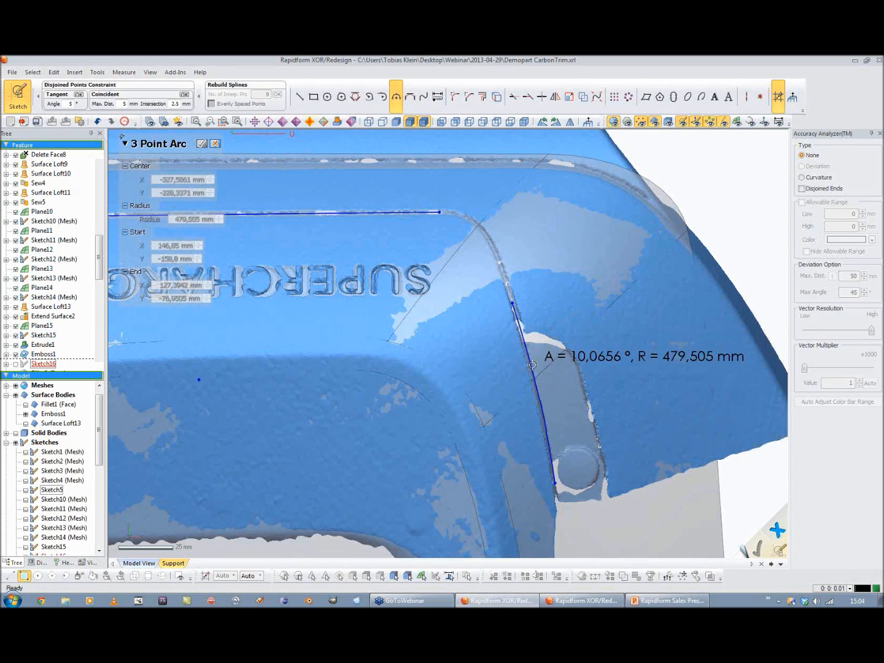
pyautogui.click(531, 364)
pyautogui.click(512, 303)
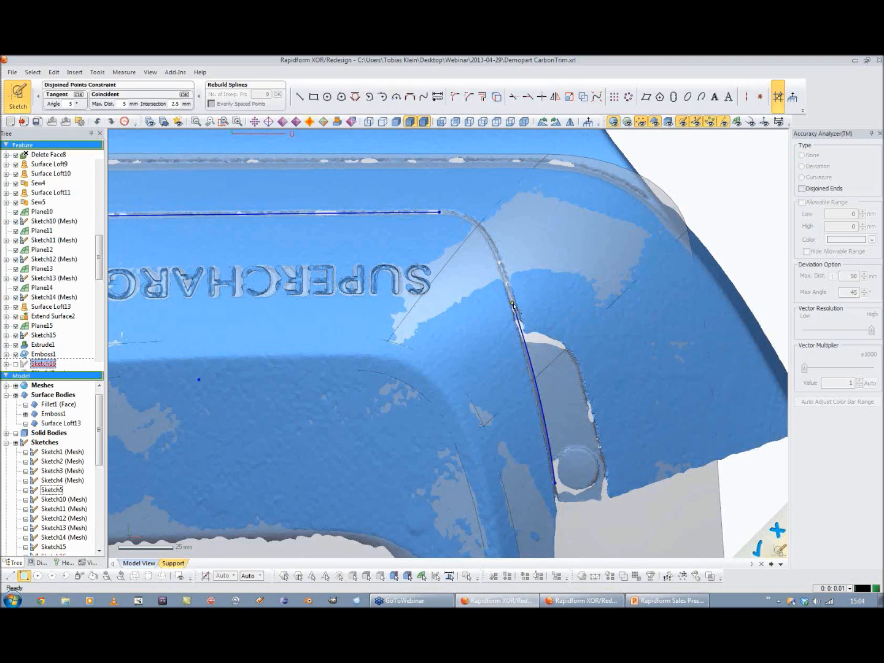
# Step: Add a tangent arc of about 157 mm radius from that arc's upper end toward the second groove corner
pyautogui.click(382, 96)
pyautogui.click(510, 302)
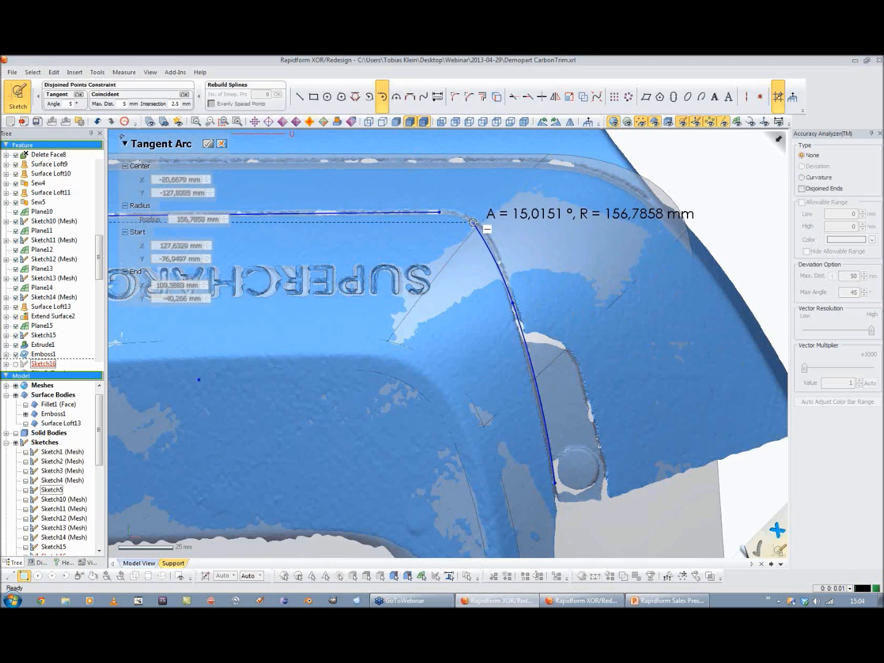
pyautogui.click(472, 223)
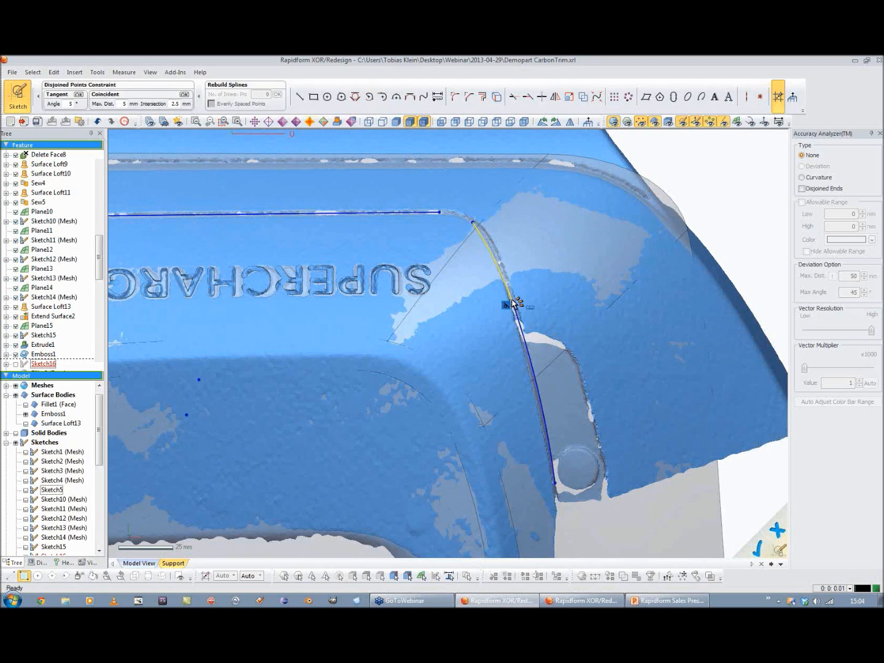
# Step: Reshape the tangent arc by moving its junction and free end until both arcs match the scanned groove
pyautogui.moveTo(515, 305); pyautogui.dragTo(502, 270)
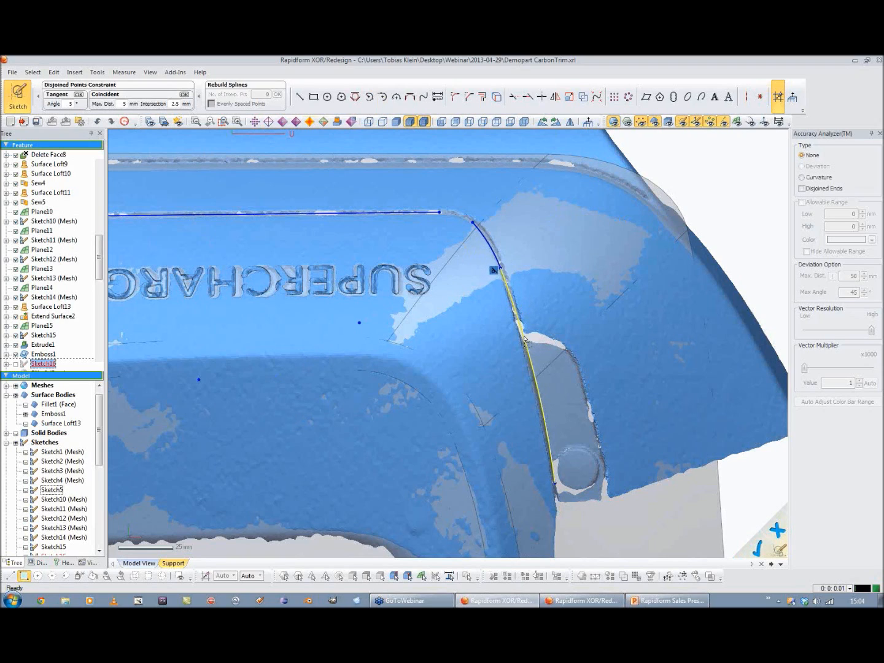
pyautogui.moveTo(473, 222); pyautogui.dragTo(502, 270)
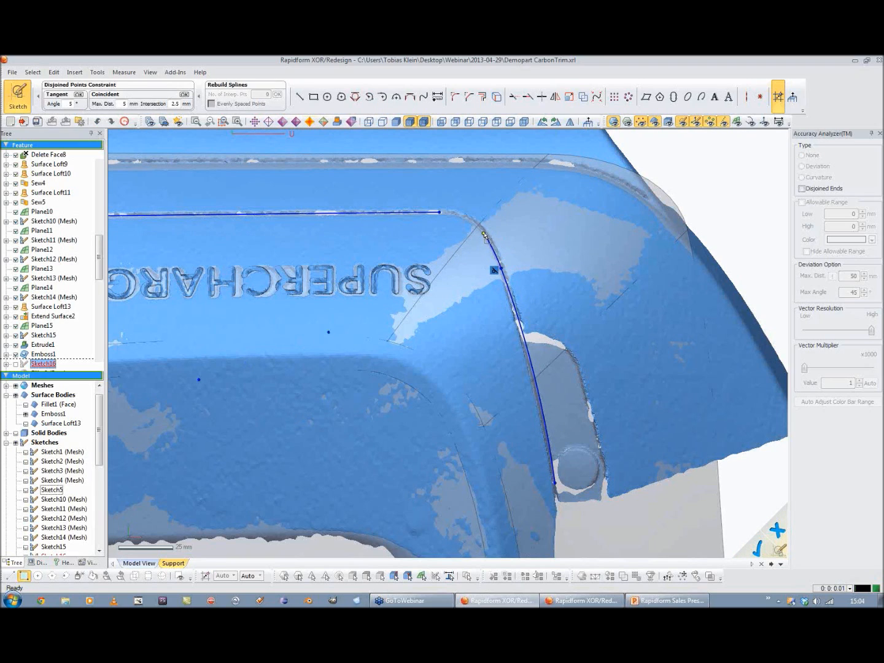
pyautogui.moveTo(501, 269)
pyautogui.mouseDown()
pyautogui.moveTo(509, 266)
pyautogui.moveTo(498, 263)
pyautogui.mouseUp()
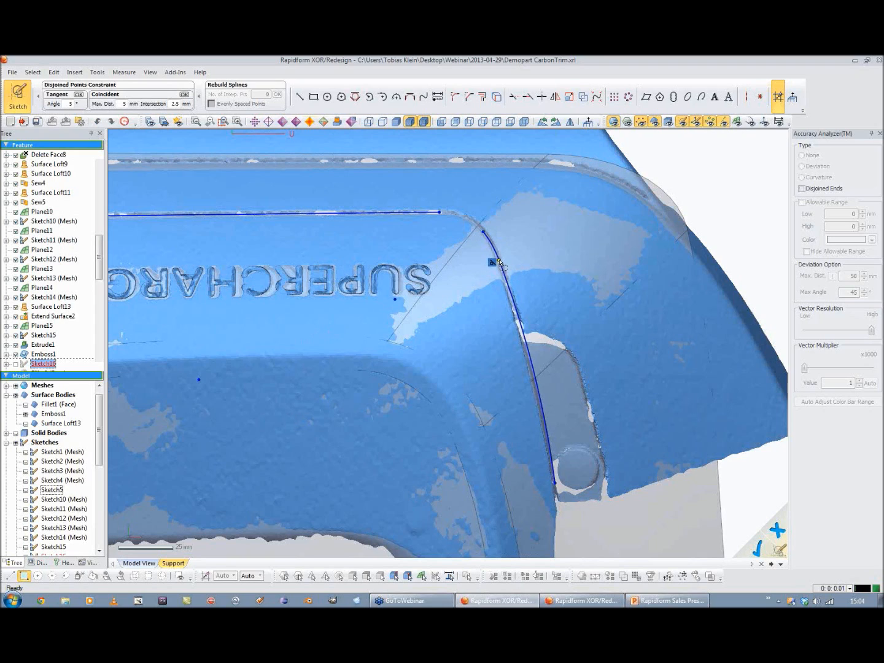
pyautogui.moveTo(520, 326); pyautogui.dragTo(522, 329)
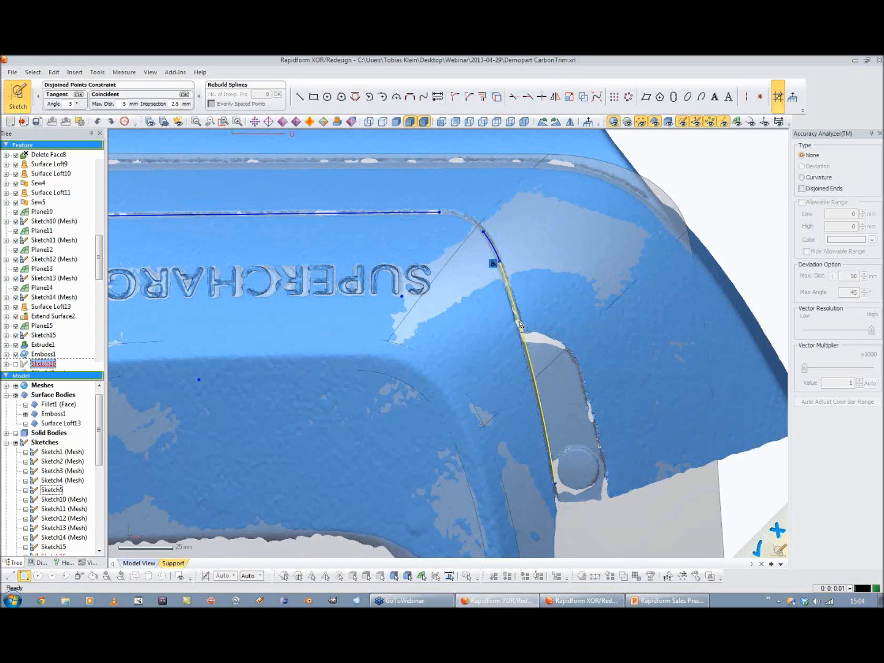
pyautogui.click(534, 294)
# Step: Fillet the straight groove line into the reshaped tangent arc at the second corner
pyautogui.click(456, 97)
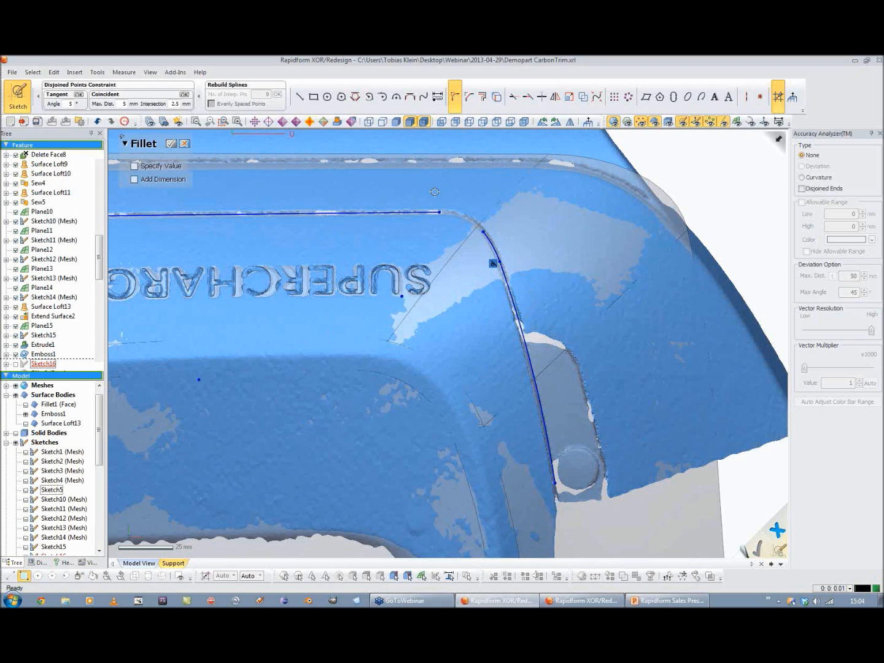
pyautogui.click(433, 213)
pyautogui.click(488, 234)
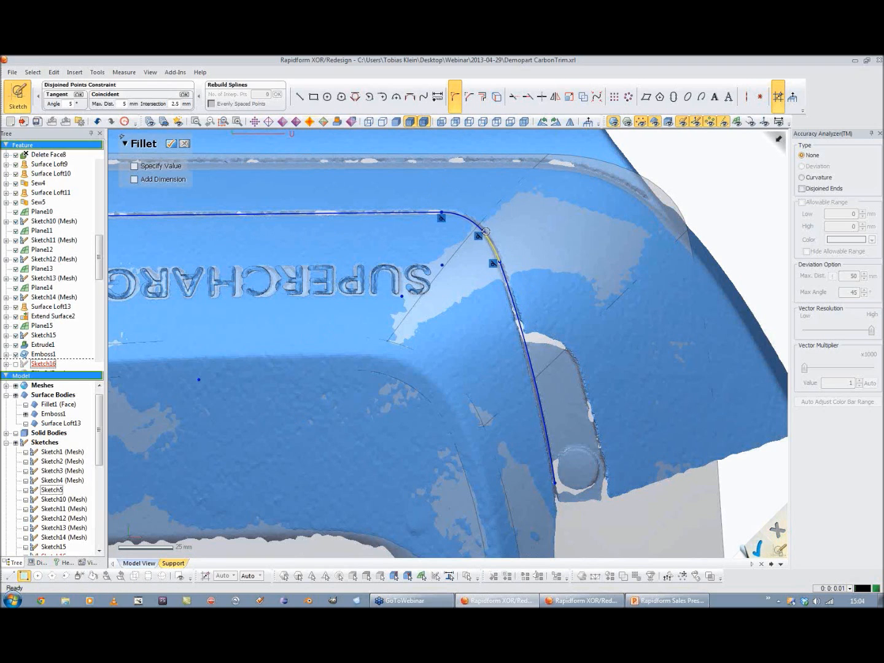
pyautogui.click(171, 144)
# Step: Resize both side arcs so their open ends extend past the trim's edge, and finish the sketch
pyautogui.scroll(-4, 379, 207)
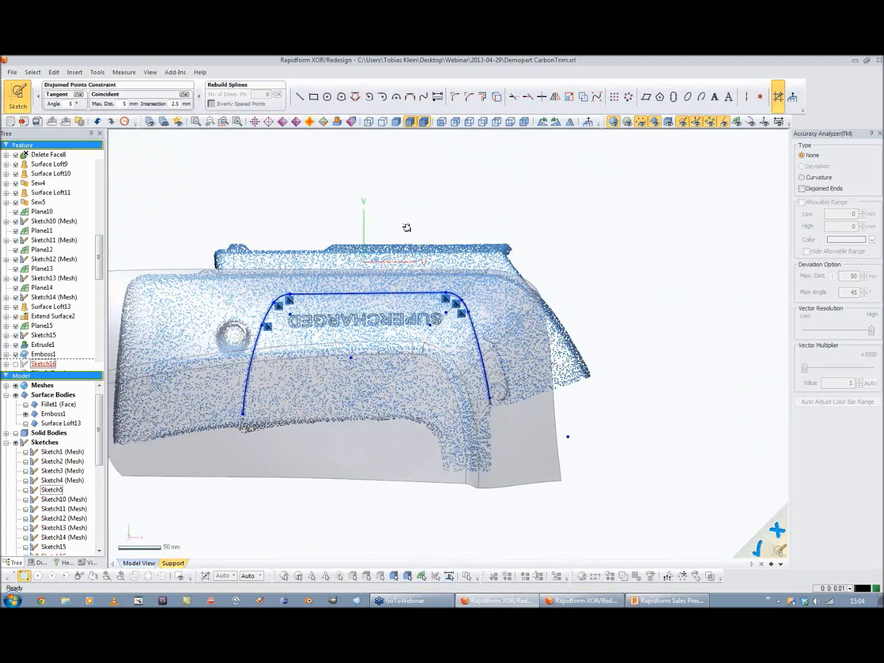
pyautogui.click(569, 97)
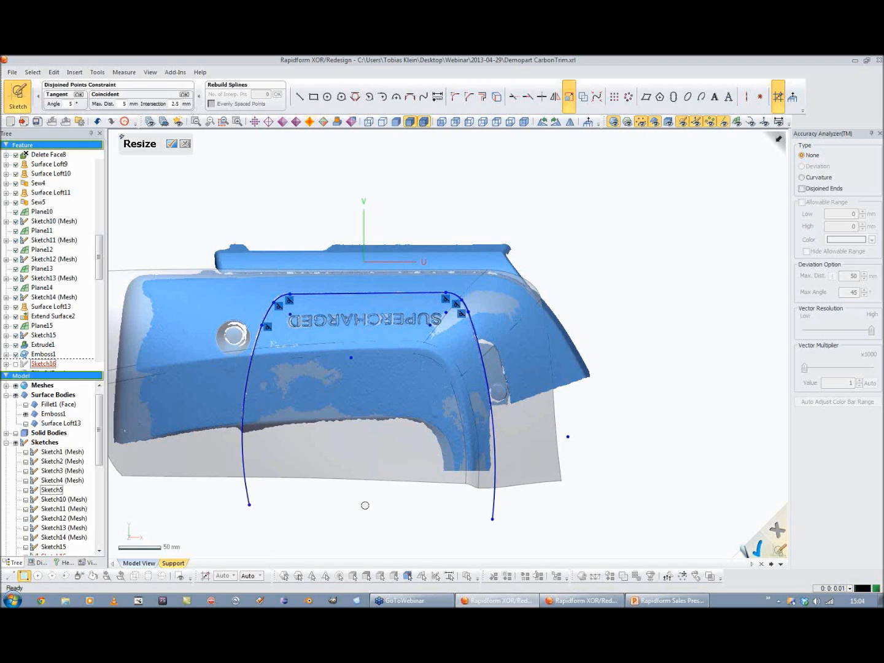
pyautogui.click(752, 550)
pyautogui.click(765, 541)
# Step: Surface-extrude the groove outline sketch 90 mm down through the trim surface, using the Blind method
pyautogui.moveTo(583, 451)
pyautogui.mouseDown(button='right')
pyautogui.moveTo(547, 434)
pyautogui.moveTo(442, 347)
pyautogui.moveTo(473, 368)
pyautogui.moveTo(480, 393)
pyautogui.moveTo(484, 354)
pyautogui.mouseUp(button='right')
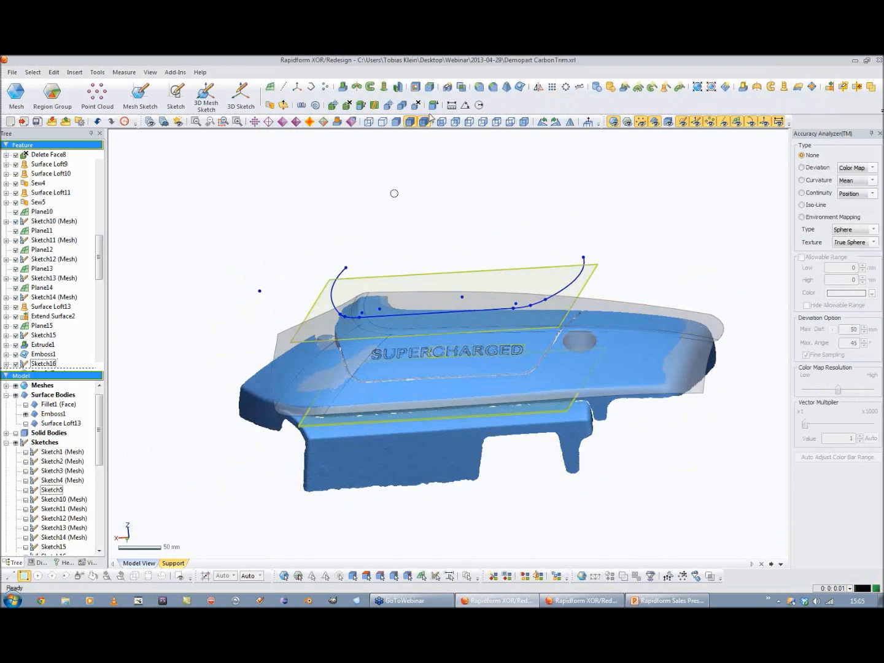
pyautogui.click(742, 86)
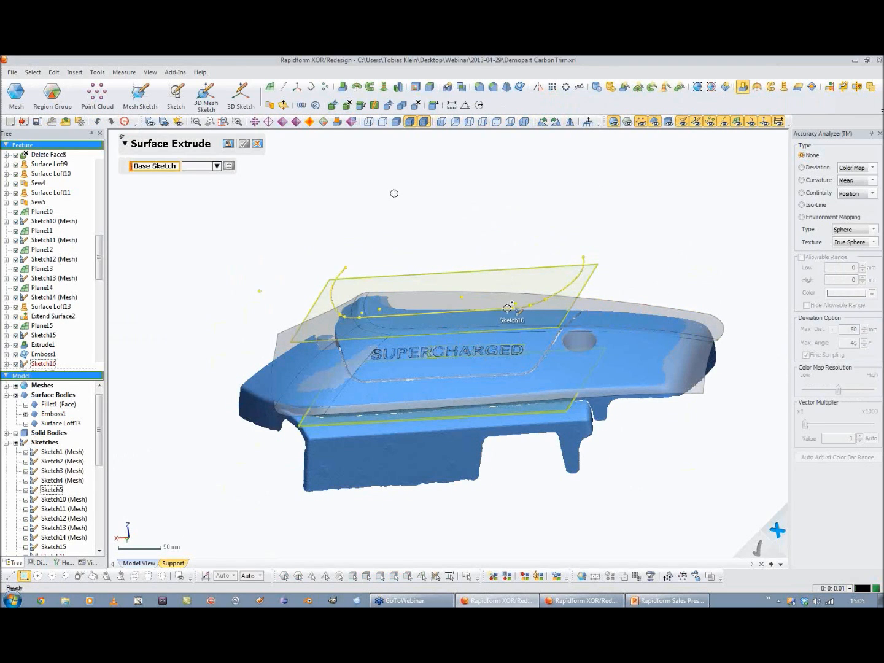
pyautogui.moveTo(434, 243); pyautogui.dragTo(395, 297)
pyautogui.moveTo(396, 297)
pyautogui.mouseDown(button='right')
pyautogui.moveTo(425, 316)
pyautogui.moveTo(432, 344)
pyautogui.moveTo(410, 362)
pyautogui.moveTo(380, 239)
pyautogui.moveTo(221, 176)
pyautogui.mouseUp(button='right')
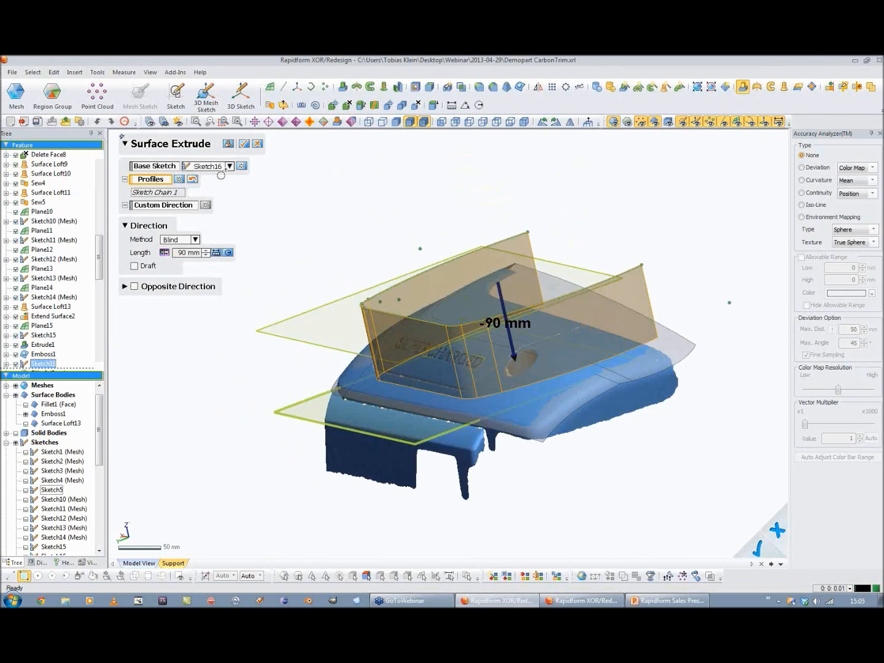
pyautogui.click(244, 143)
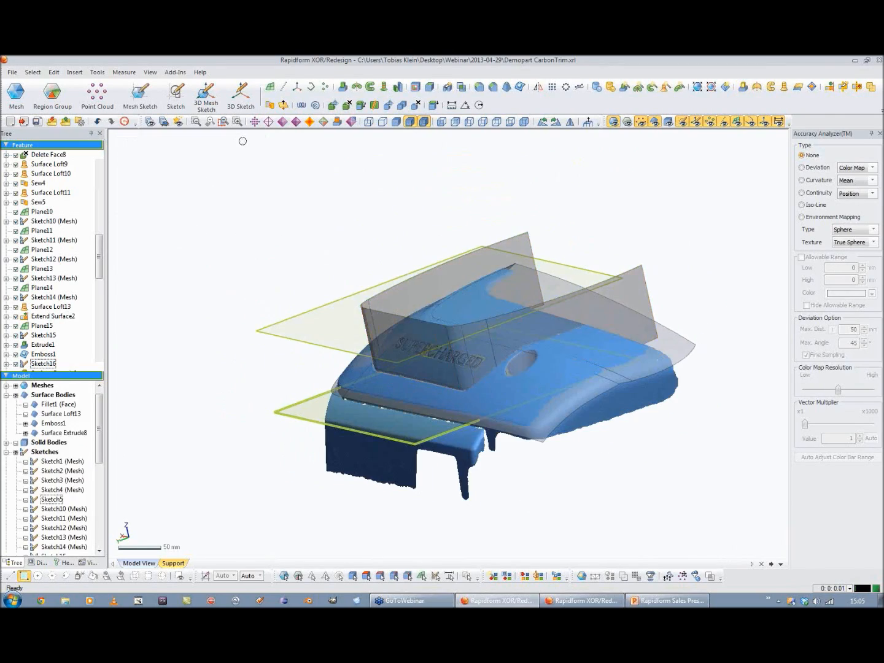
# Step: Thicken the extruded groove surface by 1 mm in both directions, without cutting or merging
pyautogui.click(415, 86)
pyautogui.moveTo(307, 273); pyautogui.dragTo(407, 304, button='right')
pyautogui.scroll(6, 407, 305)
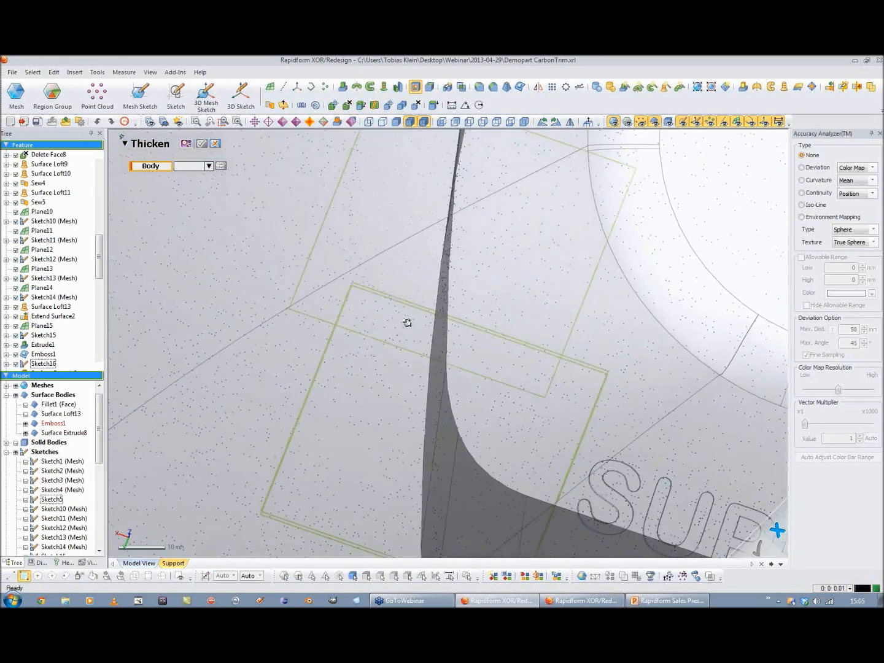
pyautogui.moveTo(407, 324); pyautogui.dragTo(401, 329, button='right')
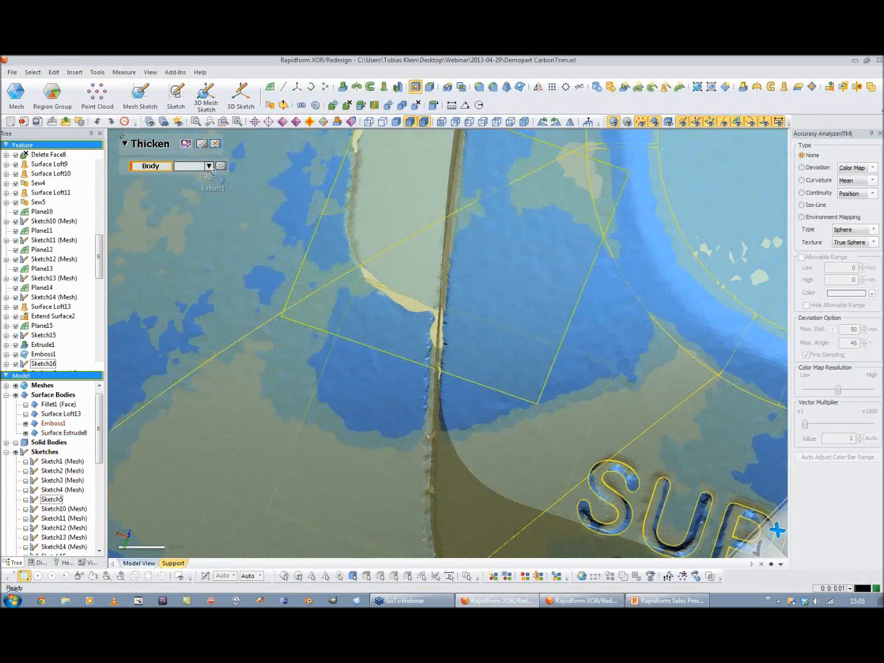
pyautogui.click(208, 166)
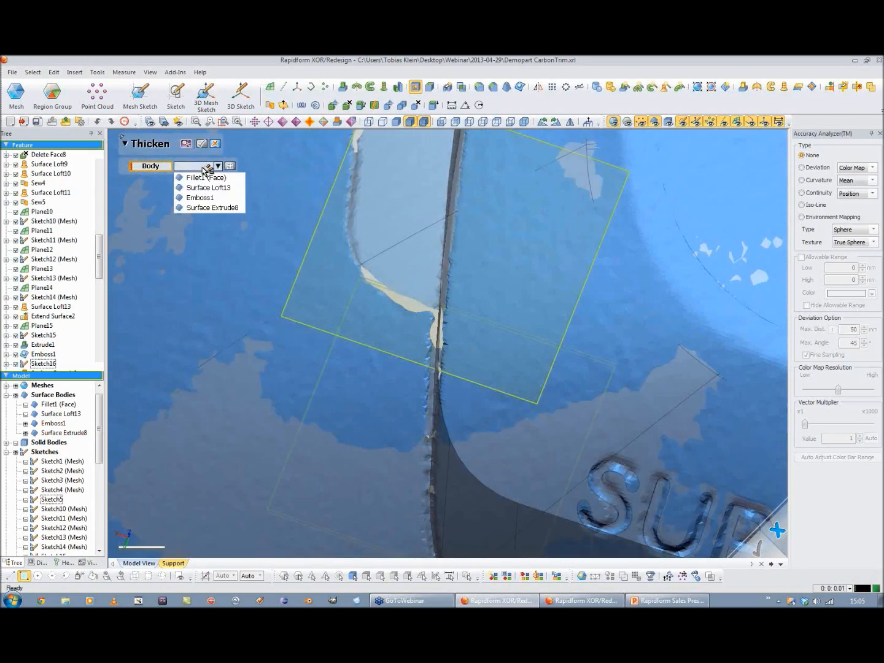
pyautogui.click(205, 206)
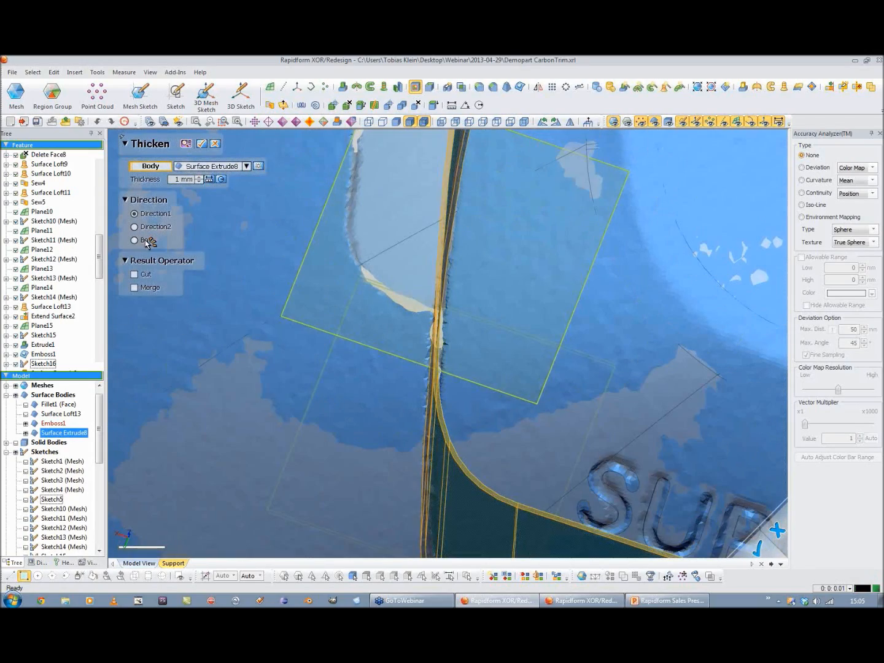
pyautogui.click(146, 240)
pyautogui.scroll(3, 494, 221)
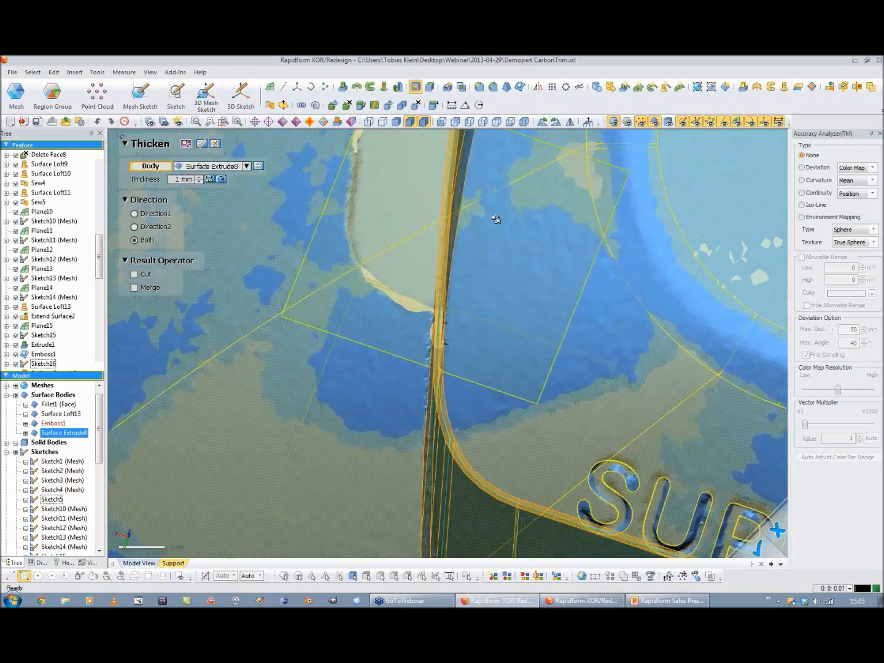
pyautogui.scroll(5, 474, 278)
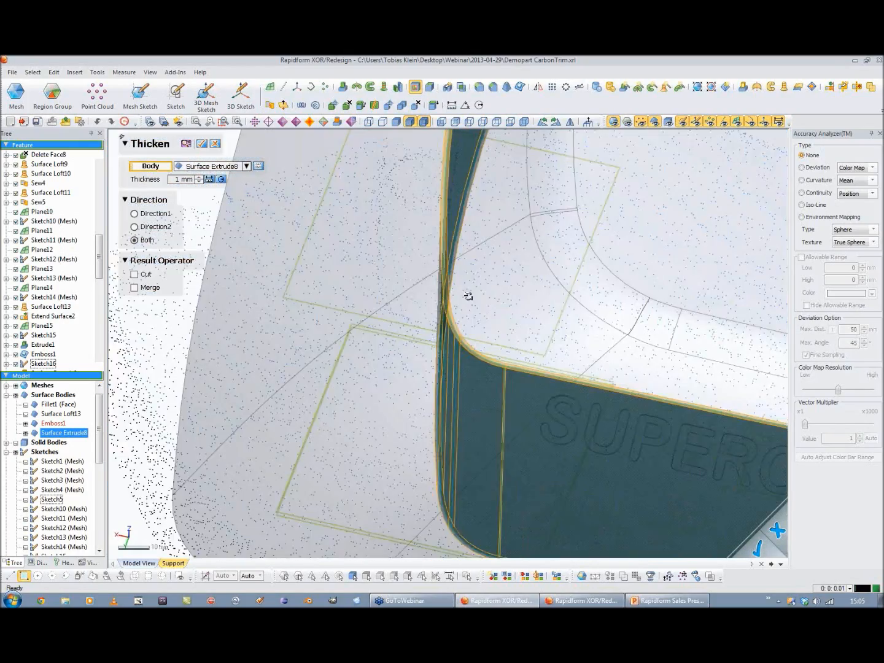
pyautogui.scroll(-5, 469, 296)
pyautogui.click(202, 143)
# Step: Show the thickened groove wall among the solid bodies, keeping the letter extrusions hidden
pyautogui.moveTo(279, 381); pyautogui.dragTo(197, 417, button='right')
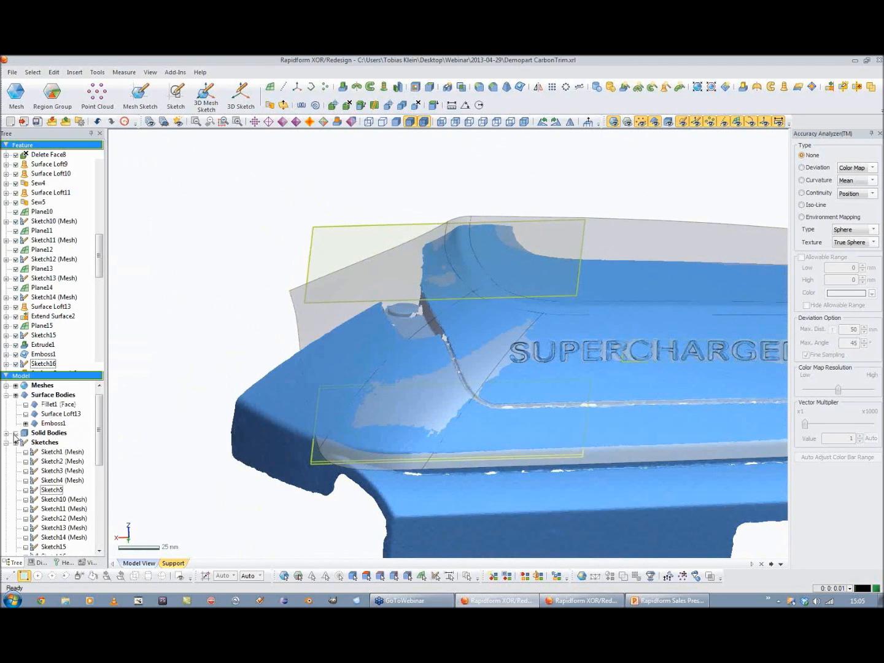
pyautogui.click(16, 432)
pyautogui.click(6, 432)
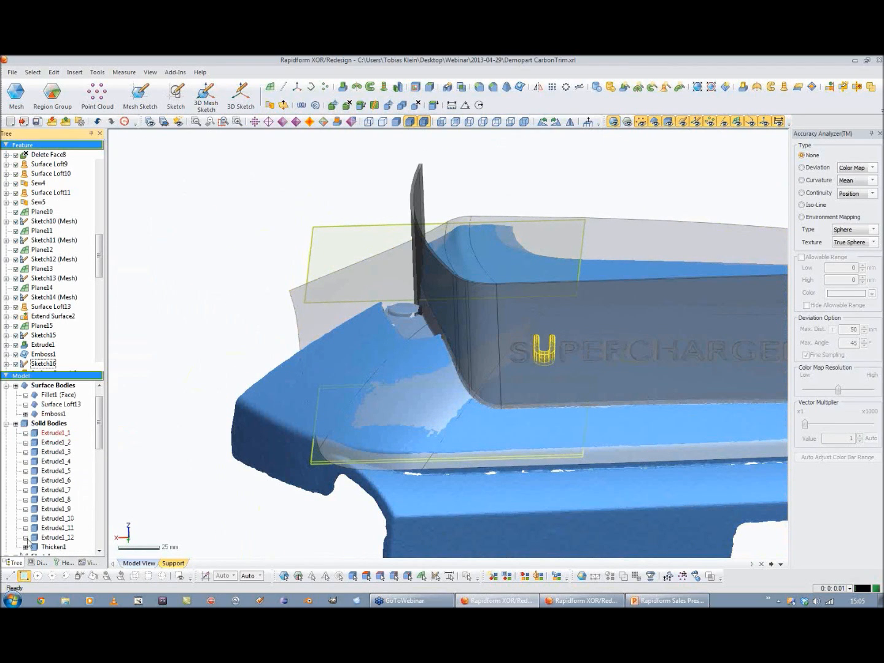
pyautogui.moveTo(399, 356)
pyautogui.mouseDown(button='right')
pyautogui.moveTo(500, 356)
pyautogui.moveTo(452, 295)
pyautogui.moveTo(466, 283)
pyautogui.moveTo(443, 382)
pyautogui.moveTo(494, 343)
pyautogui.moveTo(469, 426)
pyautogui.moveTo(573, 367)
pyautogui.moveTo(483, 432)
pyautogui.moveTo(369, 374)
pyautogui.mouseUp(button='right')
pyautogui.moveTo(467, 406); pyautogui.dragTo(398, 428, button='right')
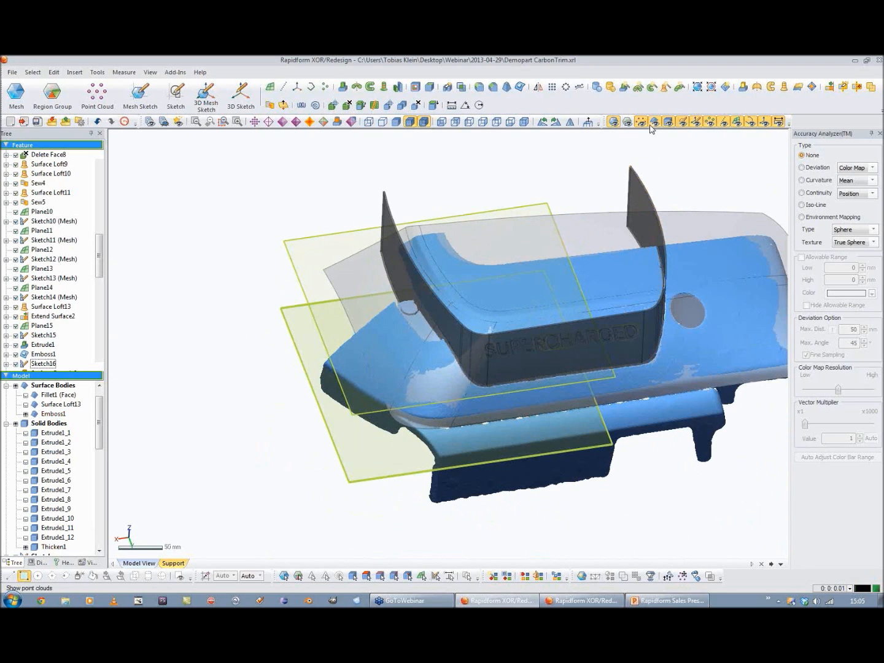
# Step: Offset three faces of the embossed trim surface, including those around the lettering, by 5 mm with the direction flipped
pyautogui.click(797, 88)
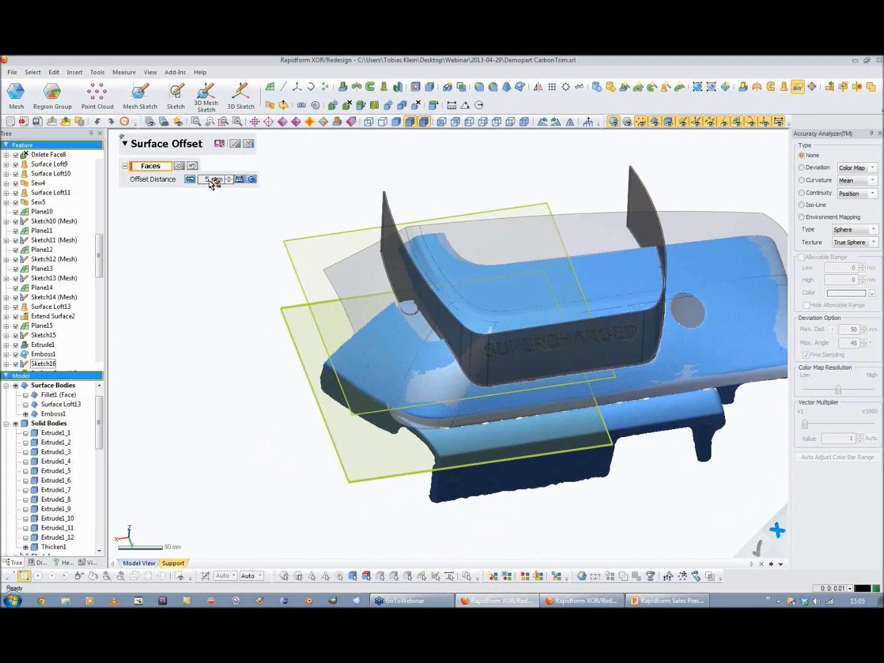
pyautogui.moveTo(493, 377); pyautogui.dragTo(509, 311, button='right')
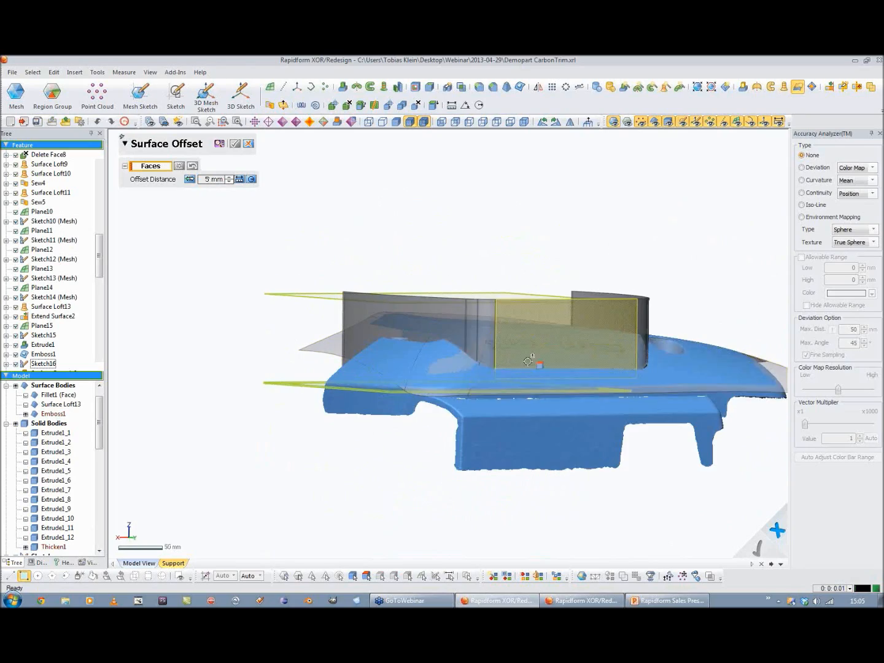
pyautogui.moveTo(527, 361)
pyautogui.mouseDown(button='right')
pyautogui.moveTo(555, 359)
pyautogui.moveTo(569, 387)
pyautogui.moveTo(555, 379)
pyautogui.mouseUp(button='right')
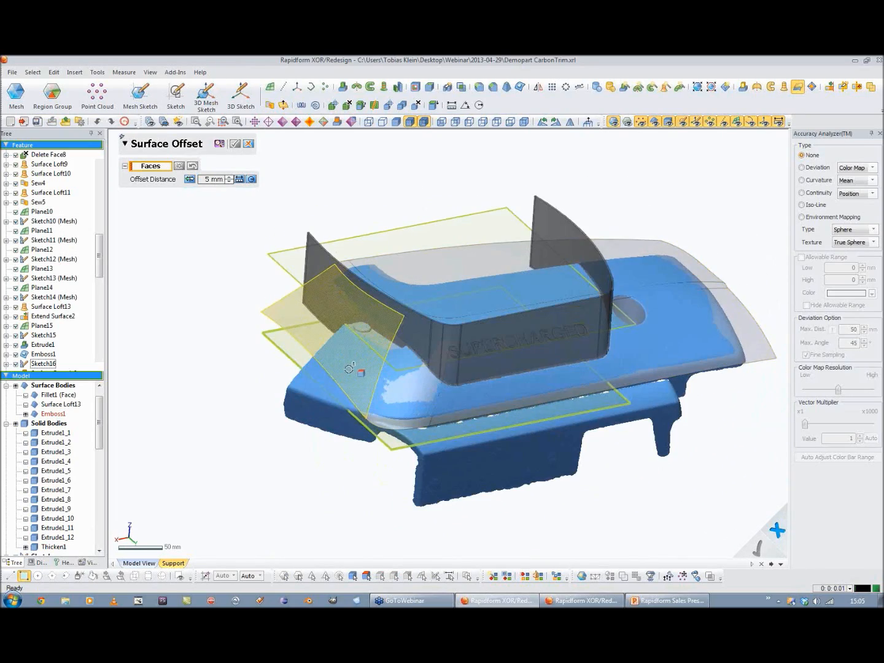
pyautogui.click(399, 386)
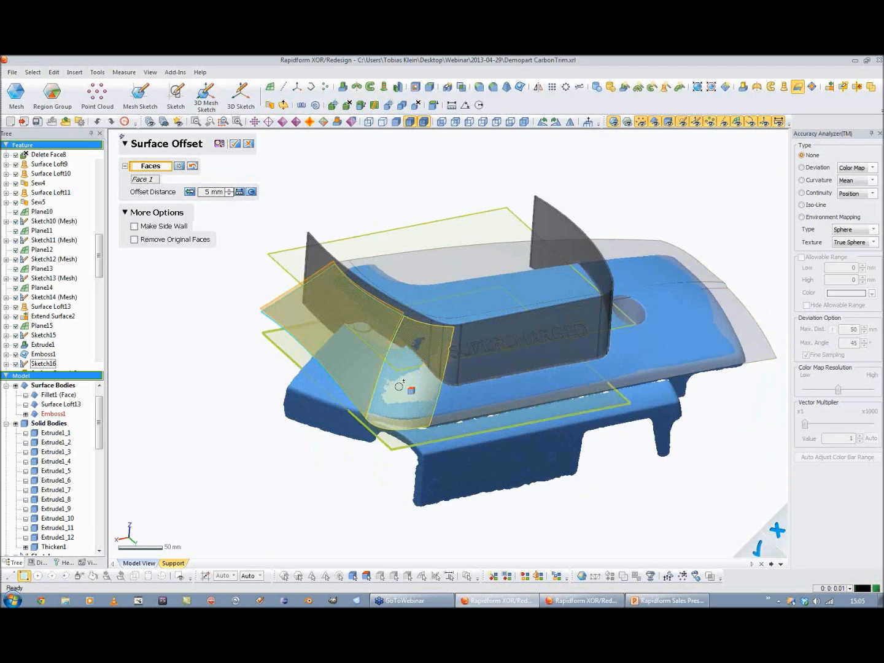
pyautogui.click(461, 398)
pyautogui.click(540, 389)
pyautogui.moveTo(540, 389); pyautogui.dragTo(480, 306, button='right')
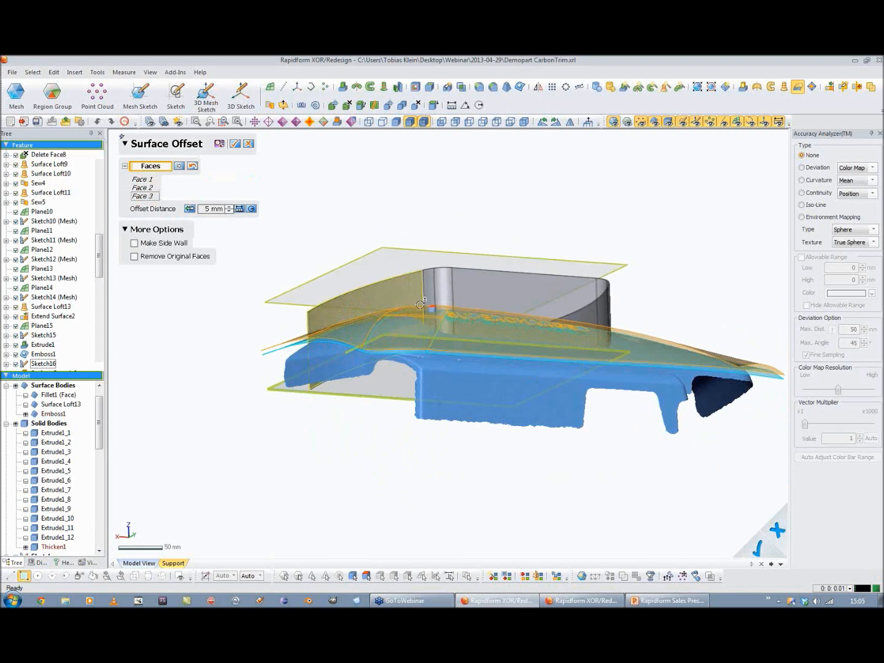
pyautogui.click(190, 210)
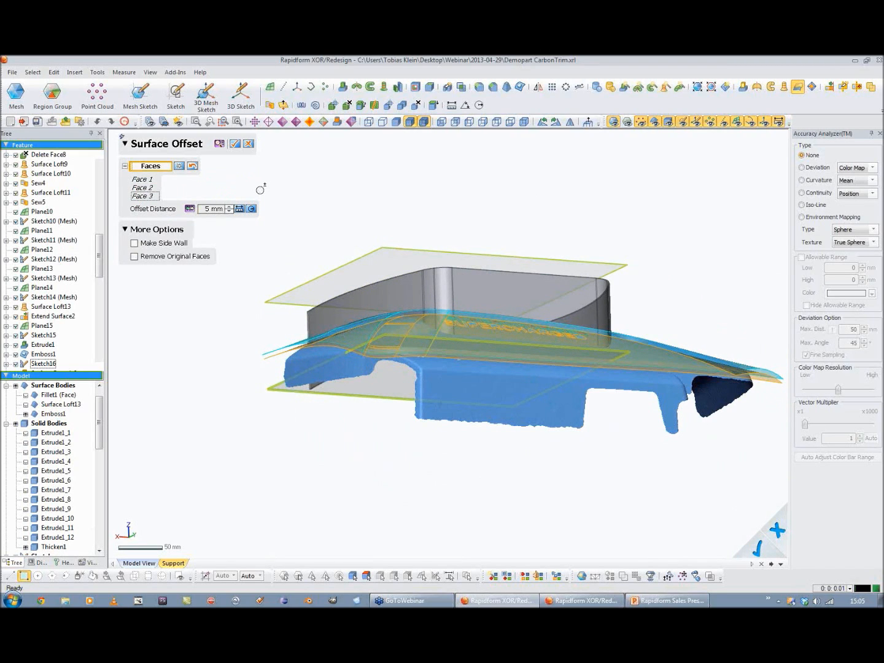
pyautogui.click(235, 144)
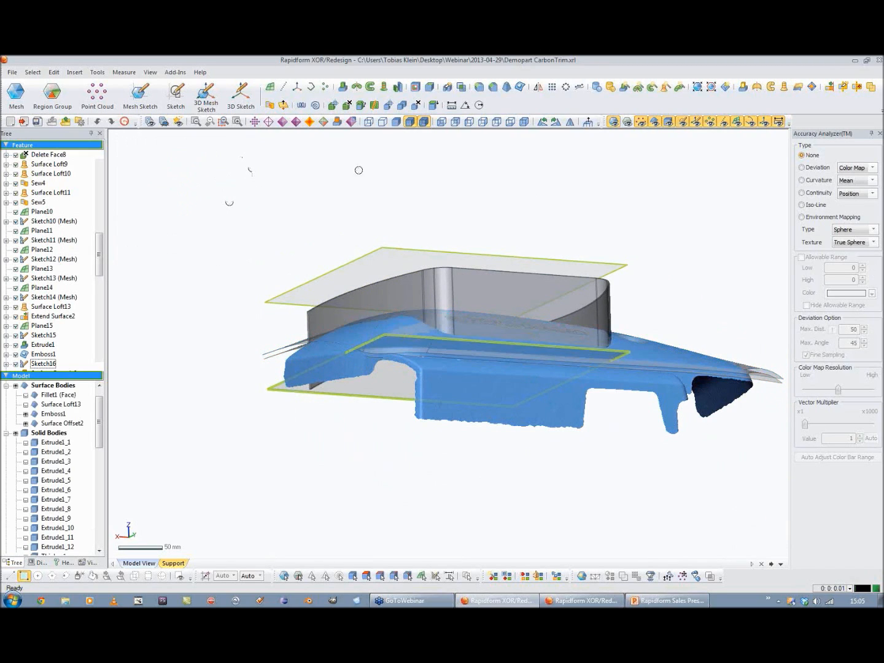
# Step: Hide the embossed surface body and the scan mesh
pyautogui.click(26, 414)
pyautogui.click(616, 123)
pyautogui.moveTo(605, 207); pyautogui.dragTo(562, 258, button='right')
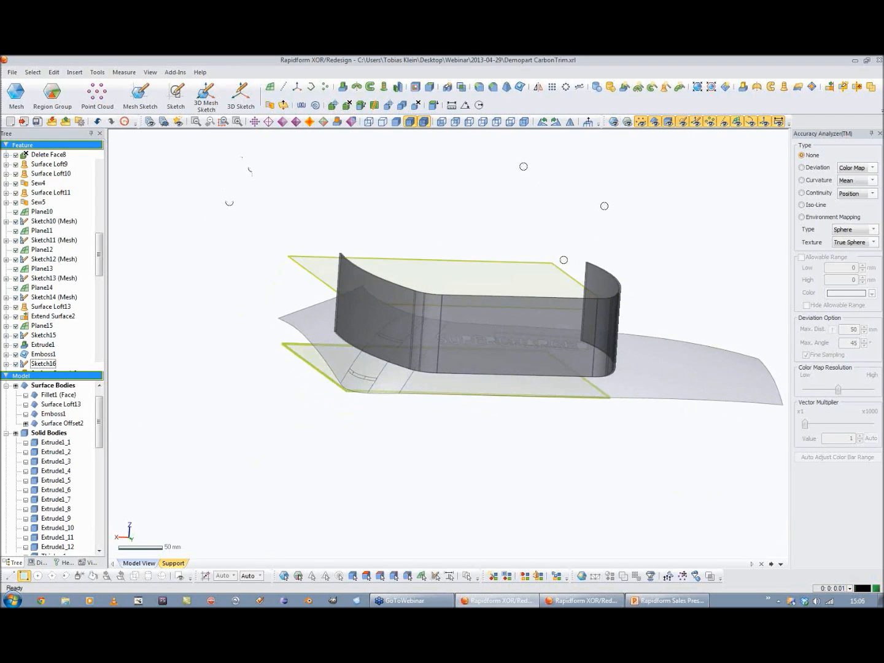
# Step: Try to cut the thickened groove wall using the offset surface as the tool
pyautogui.click(449, 88)
pyautogui.click(312, 325)
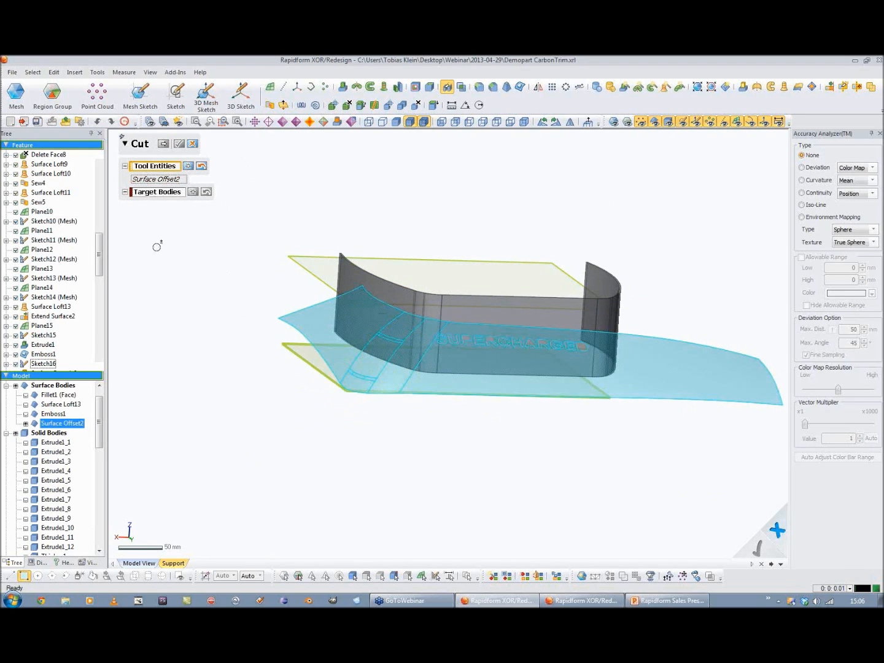
pyautogui.click(157, 192)
pyautogui.click(355, 286)
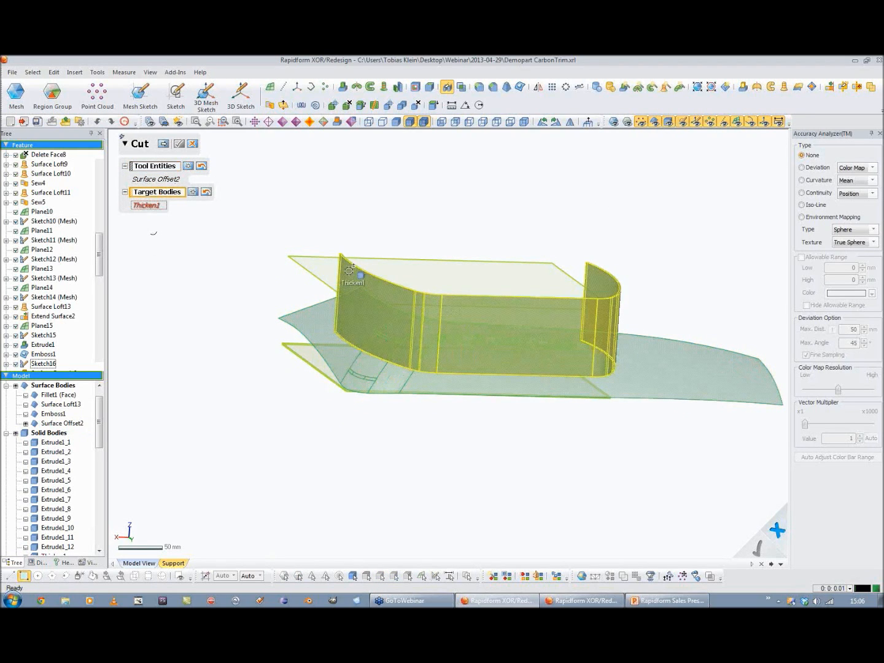
pyautogui.click(163, 144)
pyautogui.click(446, 345)
pyautogui.moveTo(204, 328); pyautogui.dragTo(303, 375, button='right')
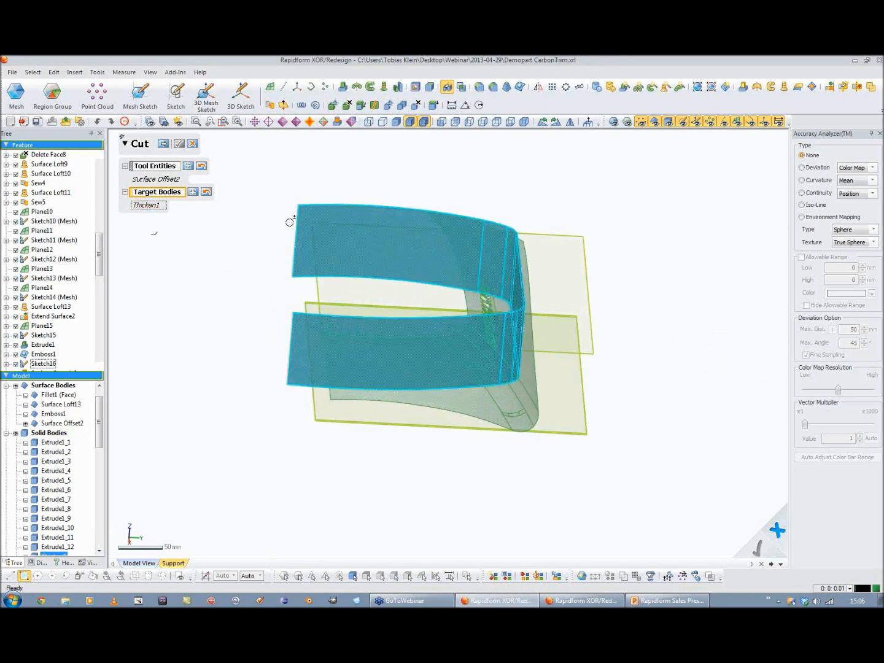
pyautogui.moveTo(290, 218); pyautogui.dragTo(237, 167, button='right')
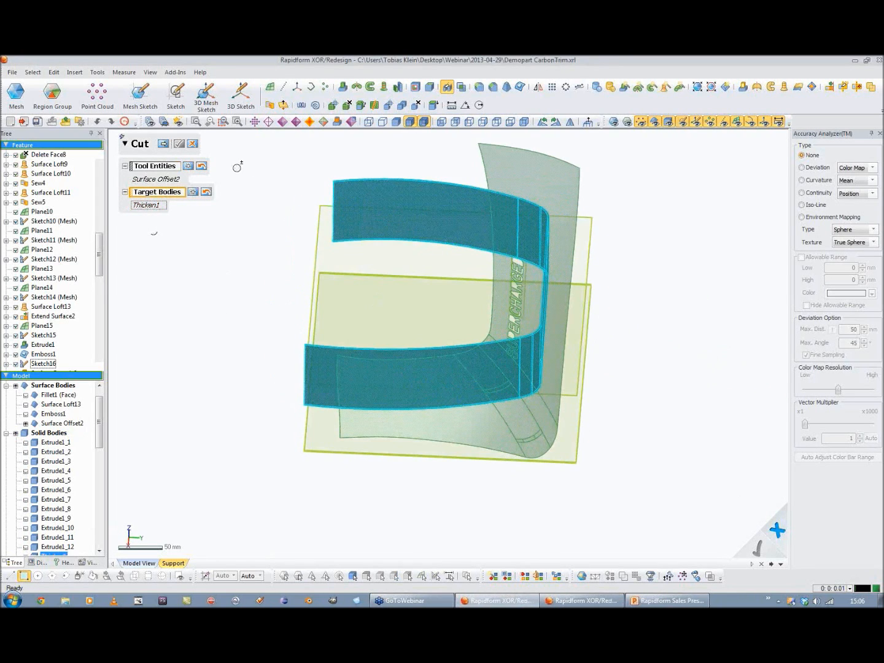
pyautogui.click(194, 145)
pyautogui.click(422, 342)
# Step: Redisplay the embossed surface and edit the 5 mm offset to also include the adjoining fillet strip and the large face beyond it
pyautogui.moveTo(430, 307); pyautogui.dragTo(533, 262, button='right')
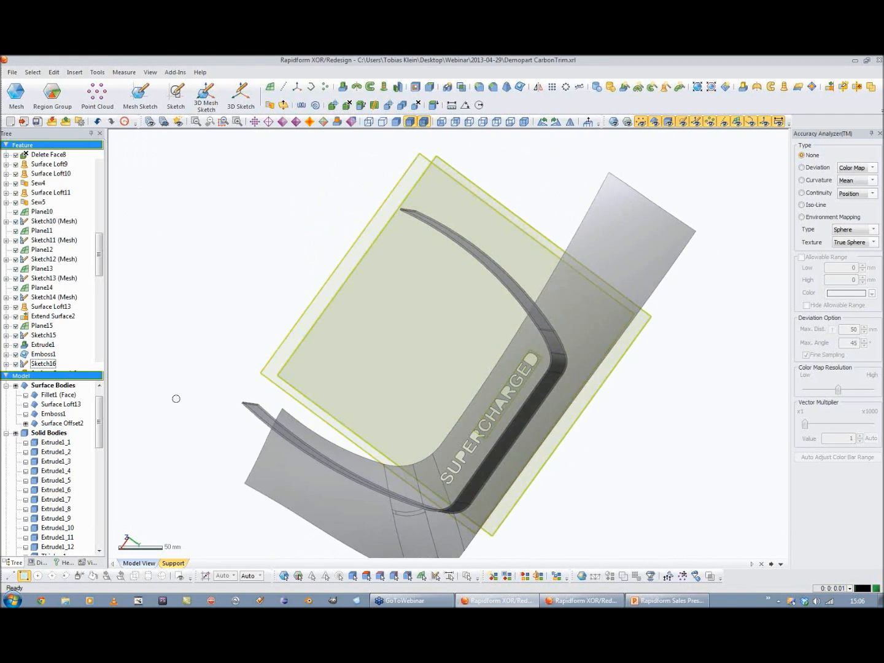
pyautogui.click(25, 415)
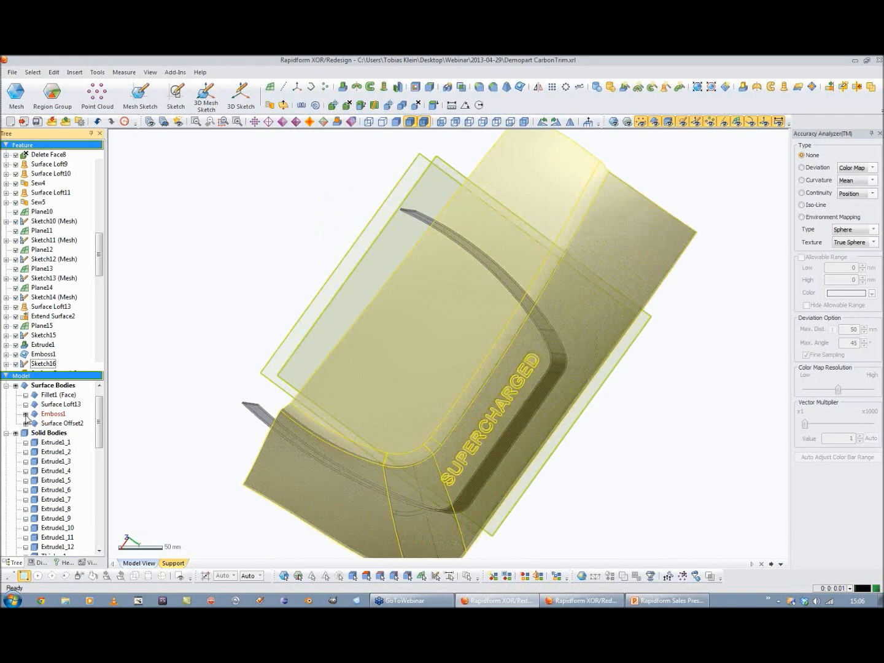
pyautogui.moveTo(99, 266)
pyautogui.mouseDown()
pyautogui.moveTo(102, 367)
pyautogui.moveTo(100, 275)
pyautogui.mouseUp()
pyautogui.click(45, 326)
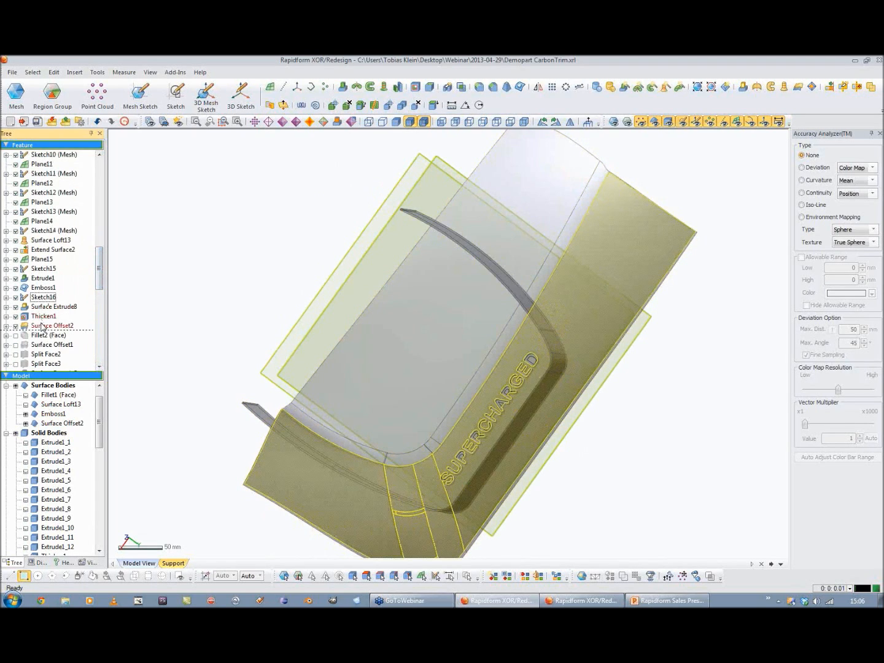
pyautogui.doubleClick(554, 236)
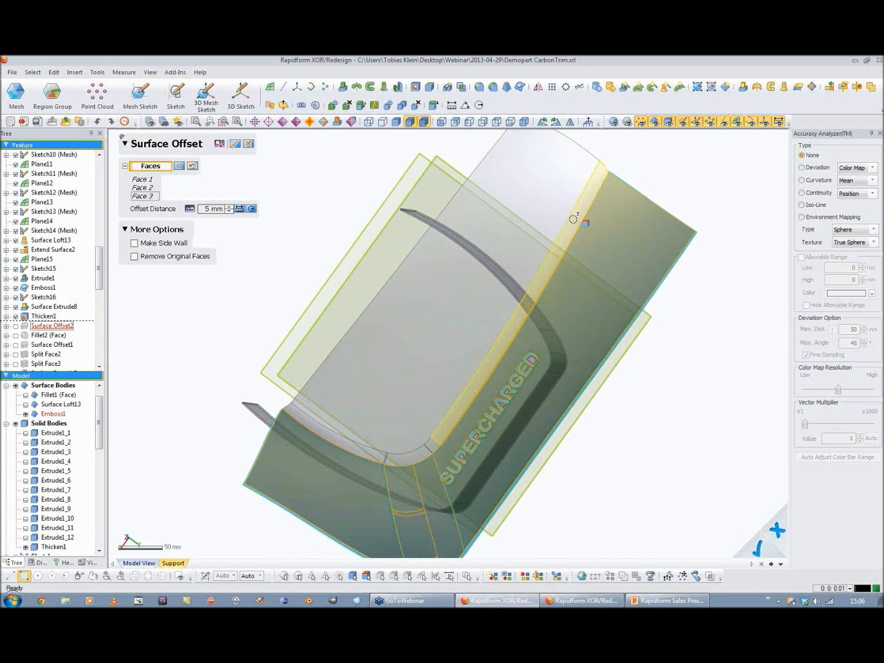
pyautogui.click(557, 212)
pyautogui.click(557, 213)
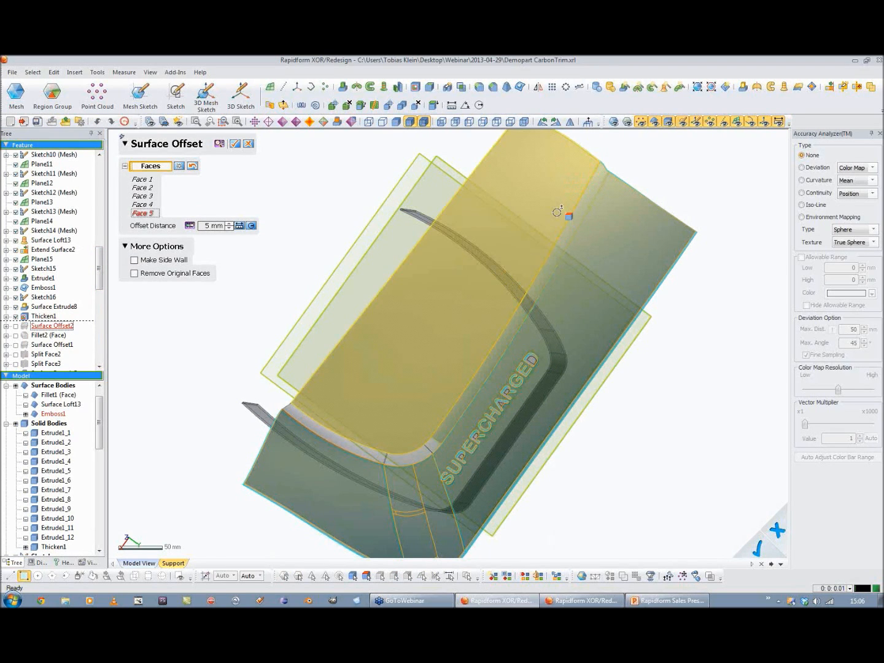
pyautogui.moveTo(396, 361); pyautogui.dragTo(459, 313, button='right')
pyautogui.click(234, 147)
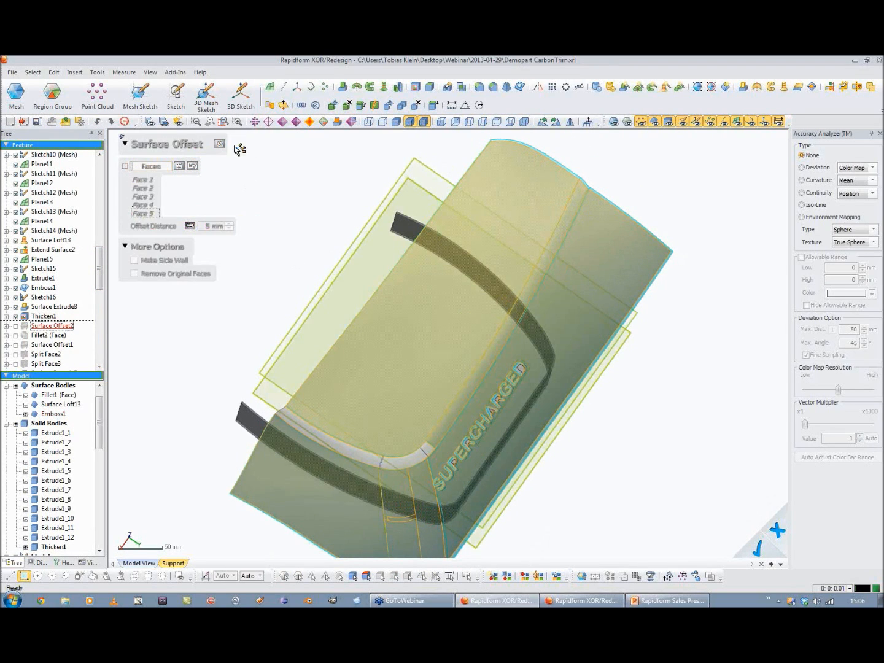
pyautogui.click(829, 86)
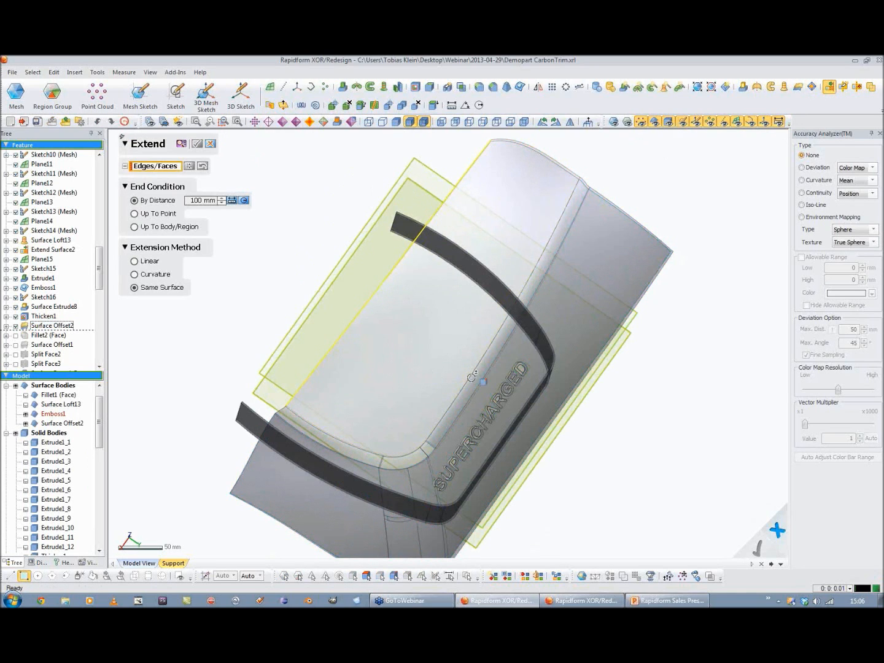
pyautogui.moveTo(566, 277); pyautogui.dragTo(556, 144, button='right')
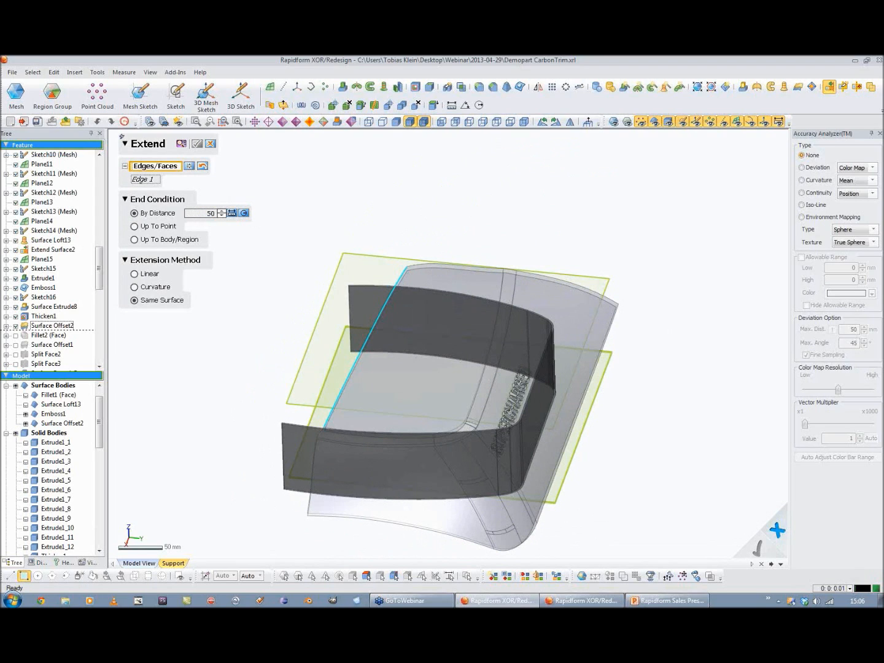
pyautogui.click(210, 145)
pyautogui.click(437, 345)
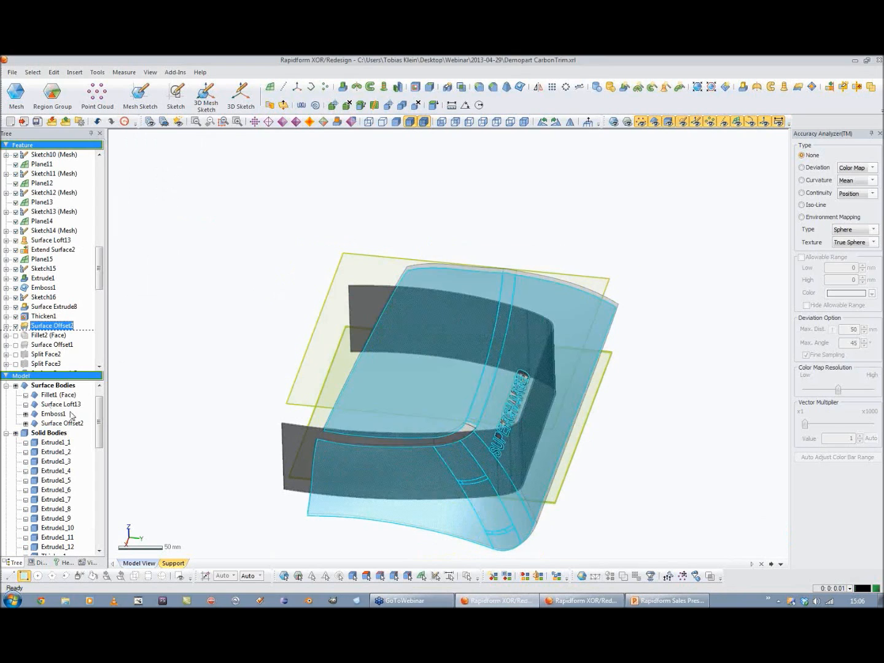
# Step: Extend the two end edges of the offset surface linearly by 50 mm
pyautogui.click(205, 355)
pyautogui.moveTo(273, 362); pyautogui.dragTo(498, 330, button='right')
pyautogui.click(830, 87)
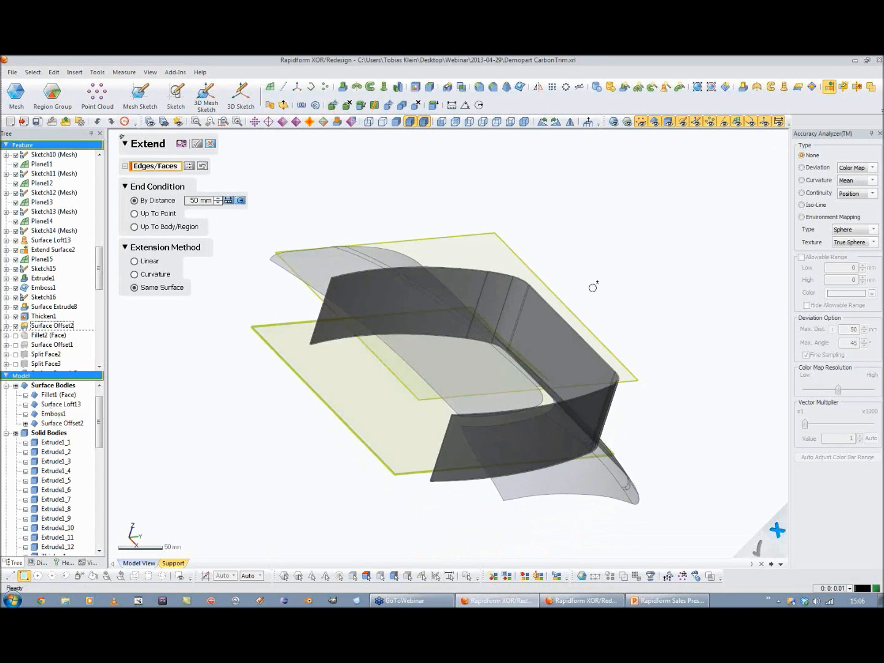
pyautogui.click(372, 331)
pyautogui.moveTo(380, 344); pyautogui.dragTo(355, 305, button='right')
pyautogui.click(152, 276)
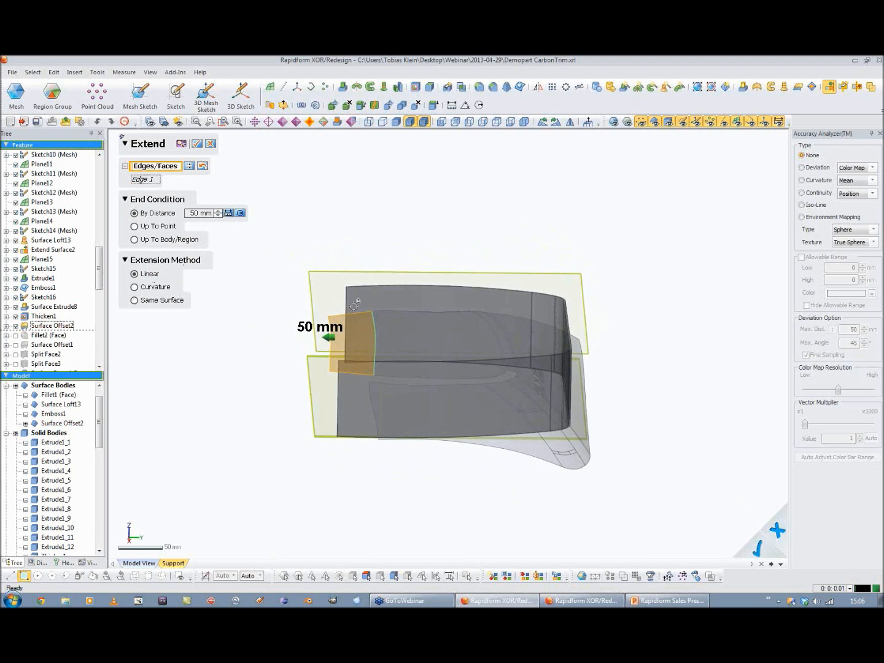
pyautogui.click(374, 405)
pyautogui.click(199, 147)
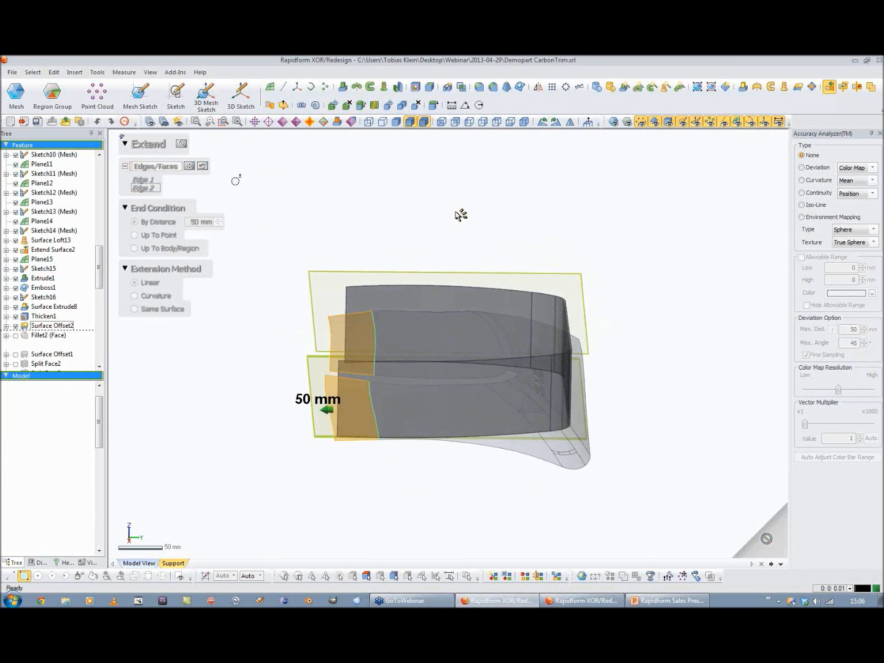
# Step: Cut the thickened wall with the extended offset surface, keeping the portion above it
pyautogui.moveTo(481, 230); pyautogui.dragTo(389, 148, button='right')
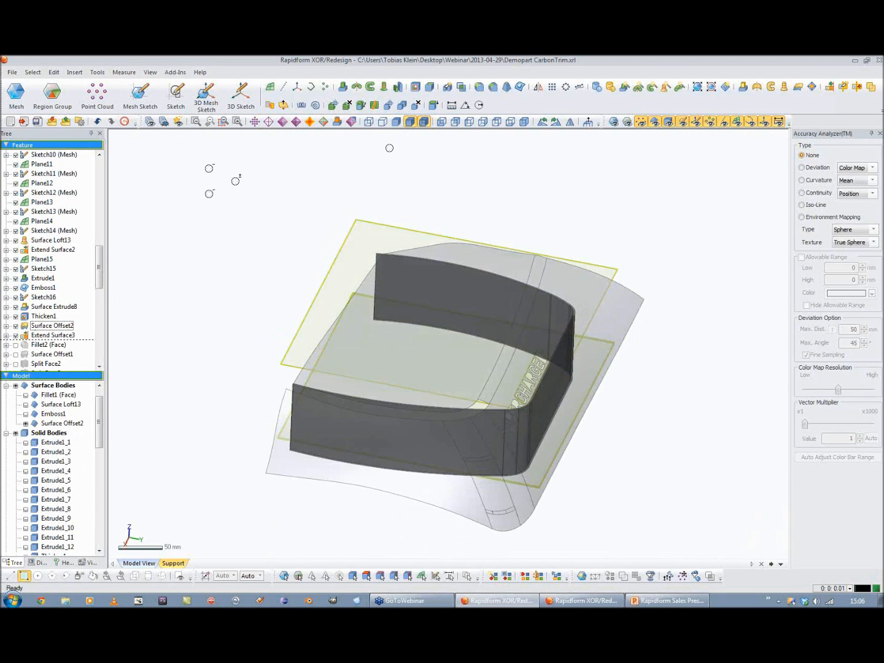
pyautogui.click(447, 86)
pyautogui.click(468, 248)
pyautogui.click(467, 247)
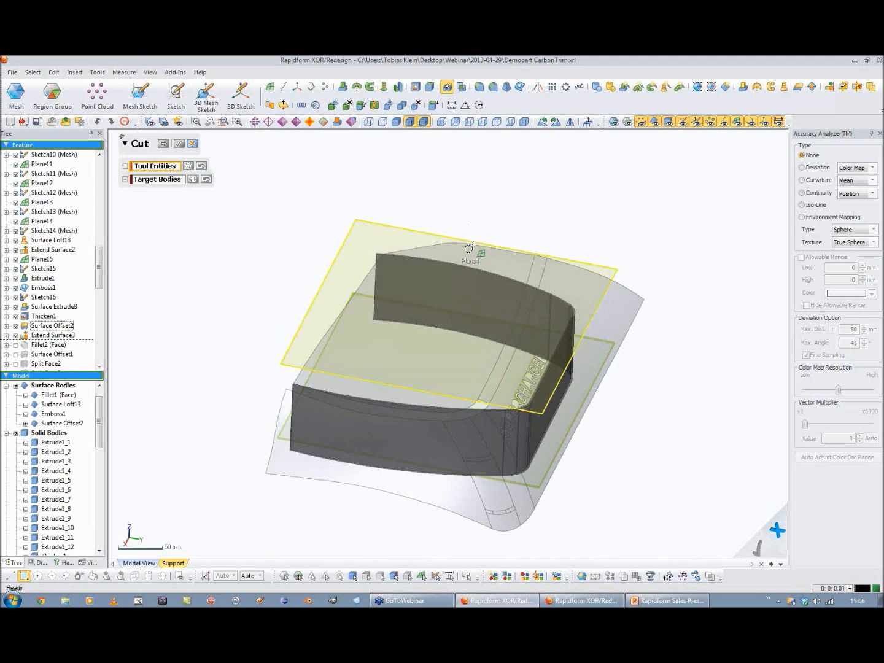
pyautogui.click(622, 310)
pyautogui.click(178, 193)
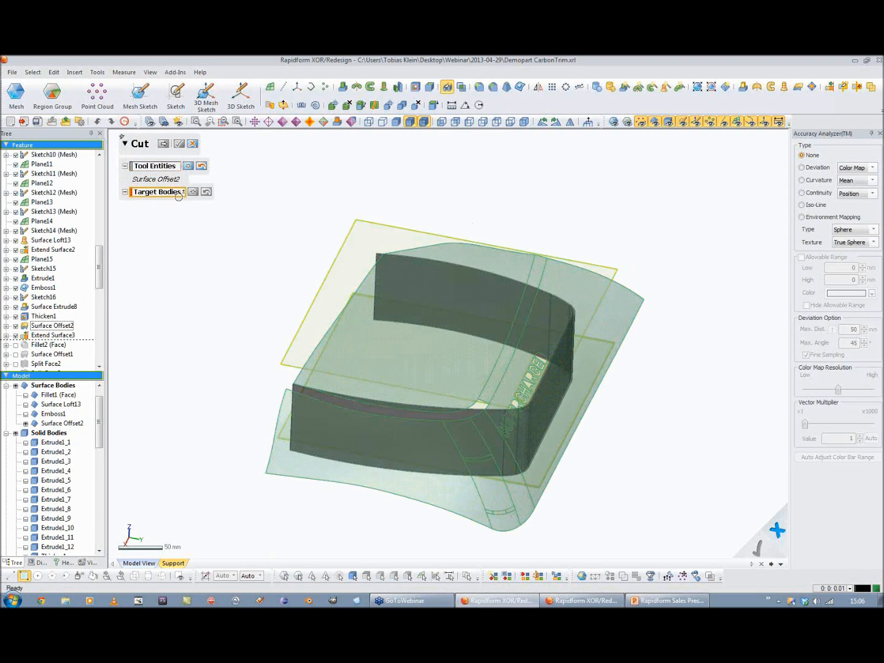
pyautogui.click(368, 257)
pyautogui.click(164, 145)
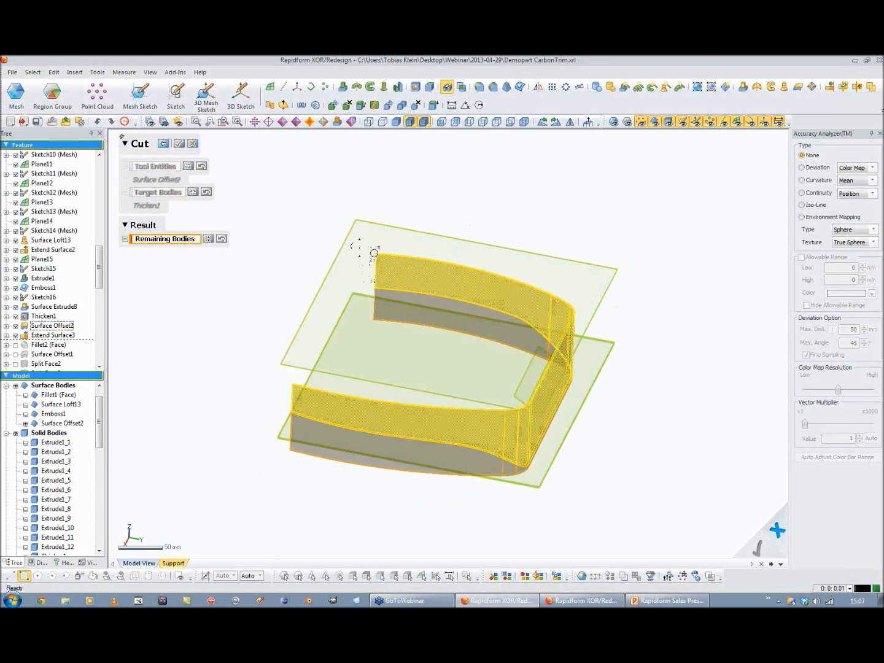
pyautogui.click(179, 144)
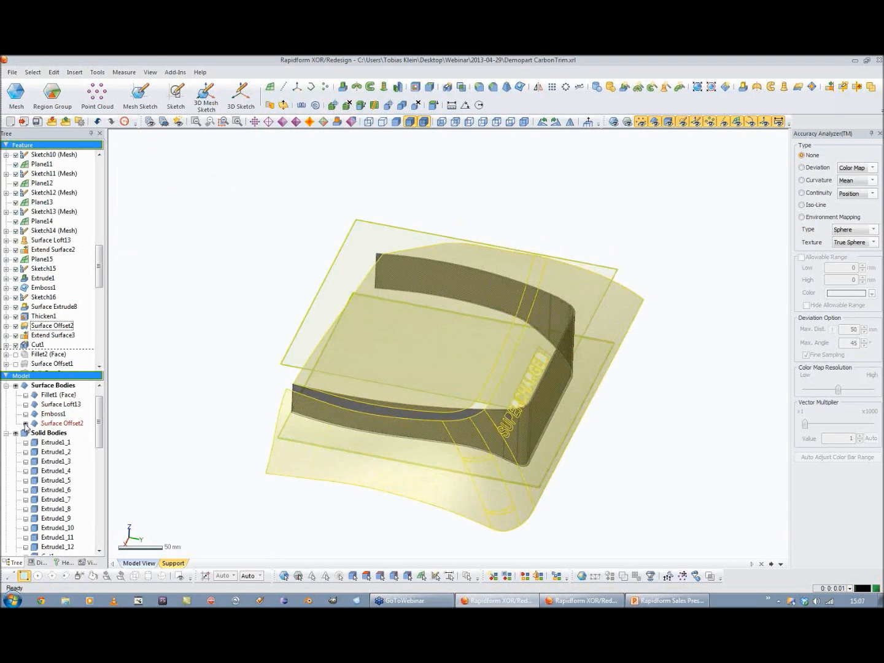
# Step: Delete the end faces and the upper rim face of the cut groove wall, without healing or filling
pyautogui.moveTo(504, 295); pyautogui.dragTo(436, 379, button='right')
pyautogui.scroll(5, 458, 330)
pyautogui.moveTo(458, 329); pyautogui.dragTo(574, 341, button='right')
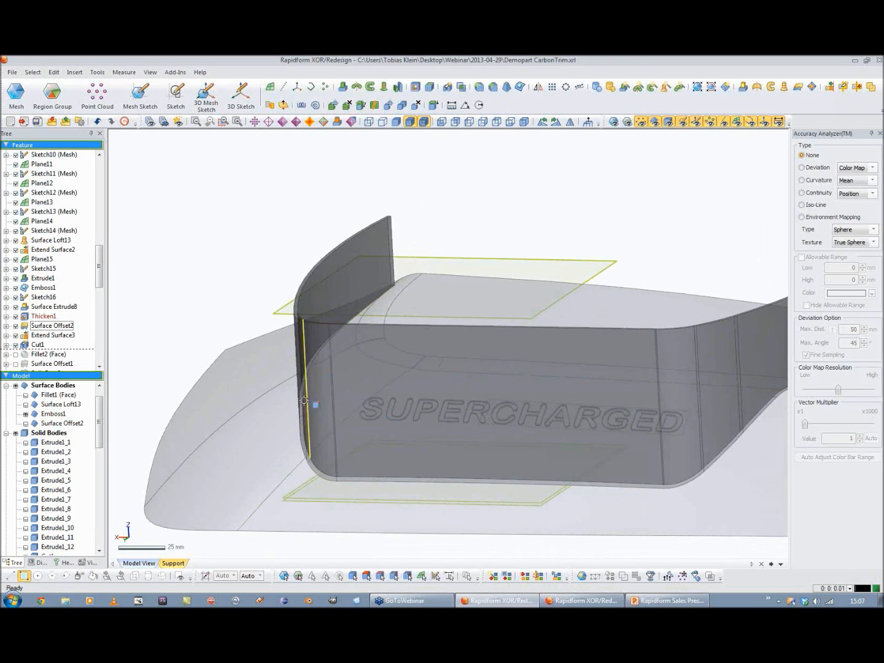
pyautogui.moveTo(309, 395); pyautogui.dragTo(439, 486, button='right')
pyautogui.scroll(5, 361, 302)
pyautogui.moveTo(429, 331); pyautogui.dragTo(559, 381, button='right')
pyautogui.moveTo(485, 294); pyautogui.dragTo(609, 288, button='right')
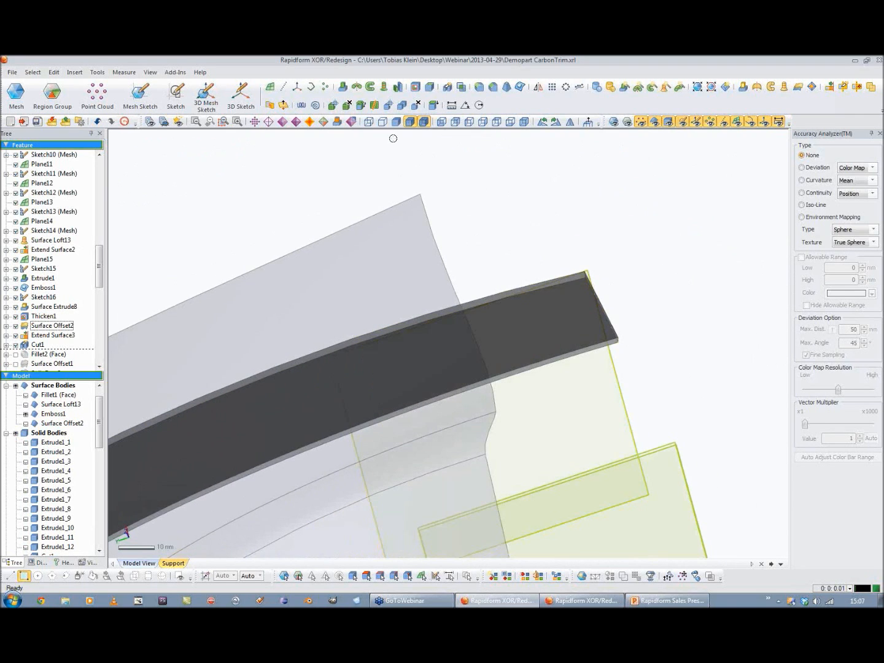
pyautogui.click(348, 108)
pyautogui.moveTo(612, 209); pyautogui.dragTo(642, 217, button='right')
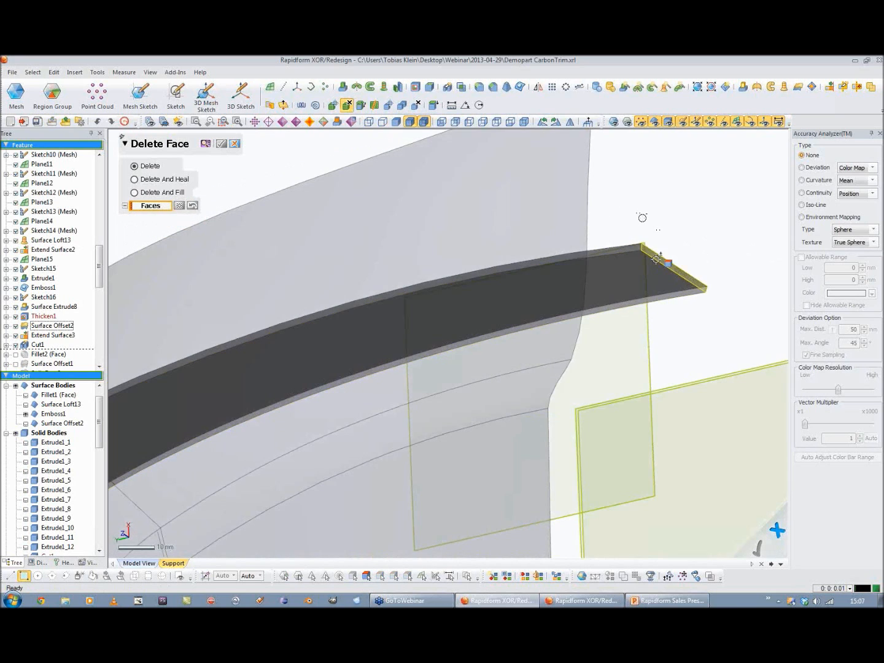
pyautogui.click(656, 259)
pyautogui.click(628, 251)
pyautogui.moveTo(529, 306); pyautogui.dragTo(394, 351, button='right')
pyautogui.click(394, 400)
pyautogui.click(221, 144)
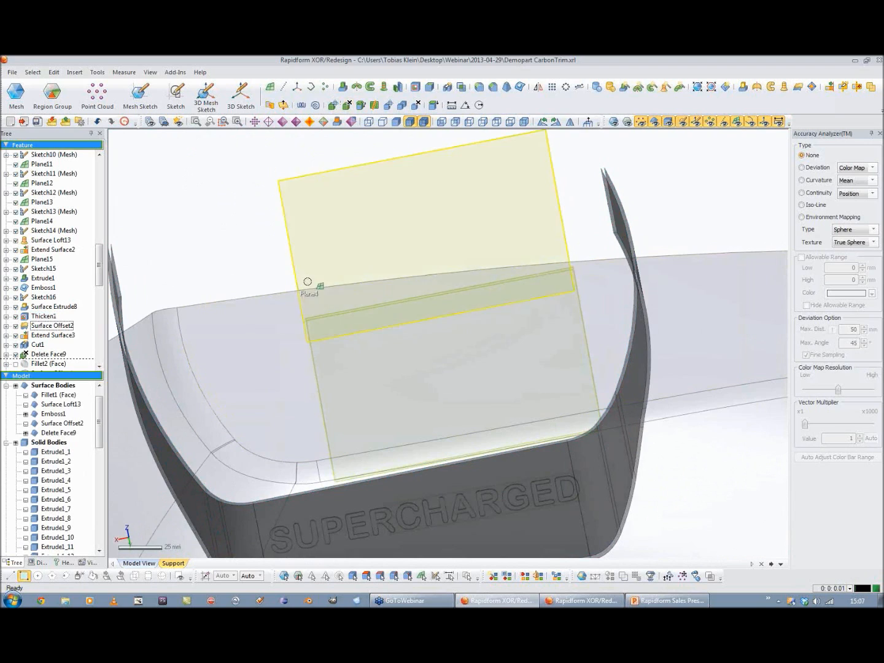
# Step: Trim the embossed surface and the opened groove wall against each other, keeping two bodies and discarding the wall above the surface
pyautogui.scroll(-4, 344, 346)
pyautogui.moveTo(330, 377); pyautogui.dragTo(359, 324, button='right')
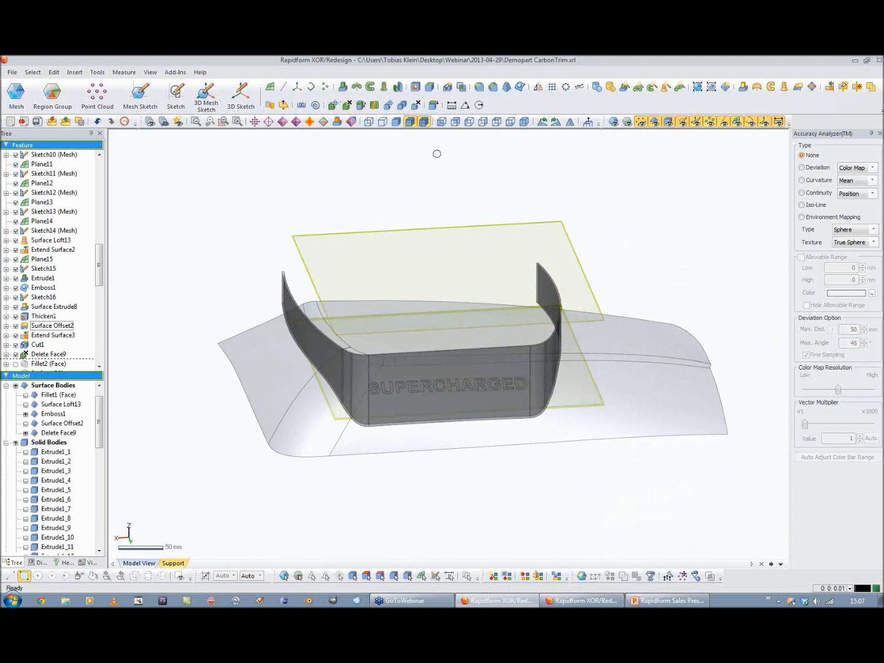
pyautogui.click(843, 86)
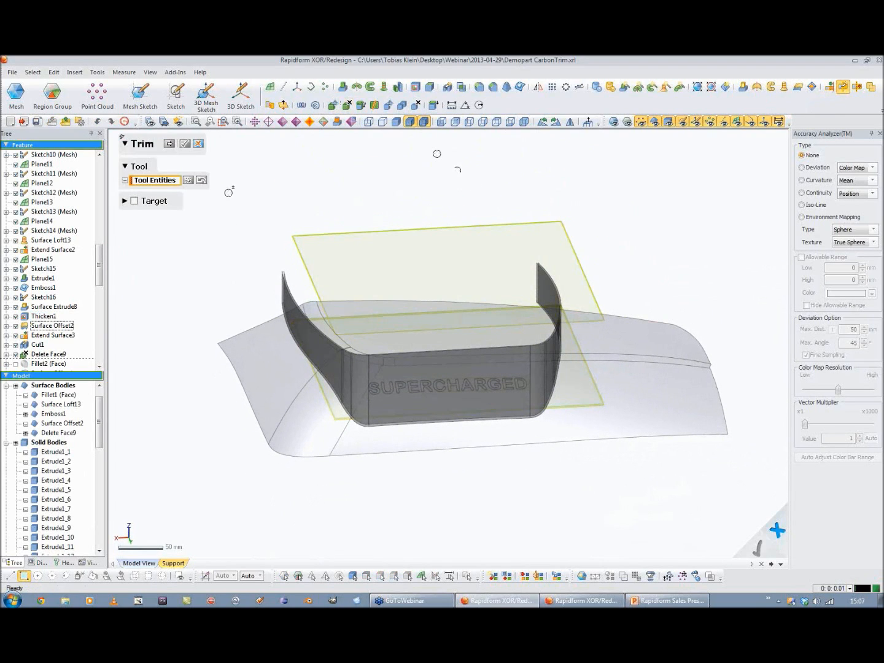
pyautogui.click(251, 338)
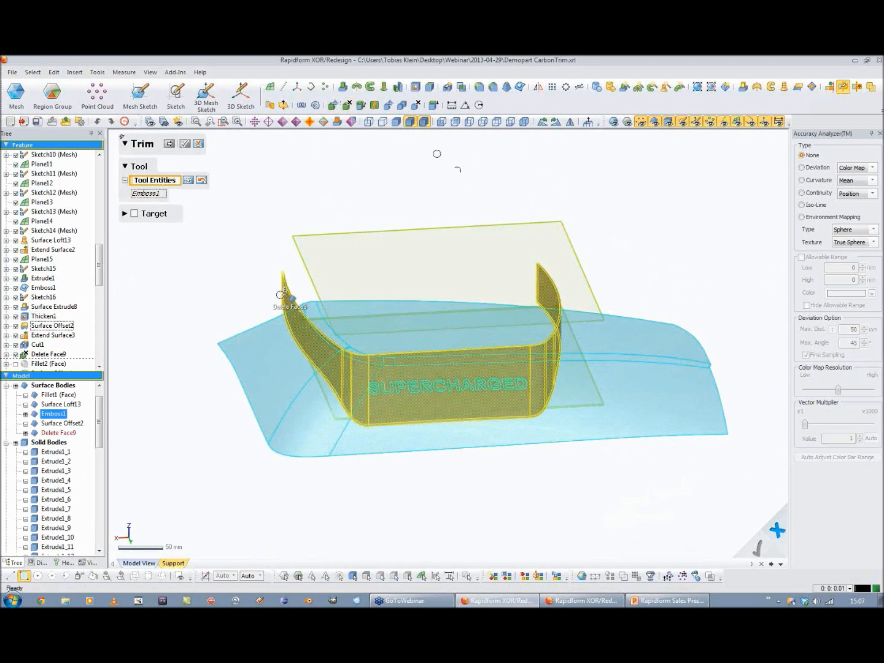
pyautogui.click(292, 325)
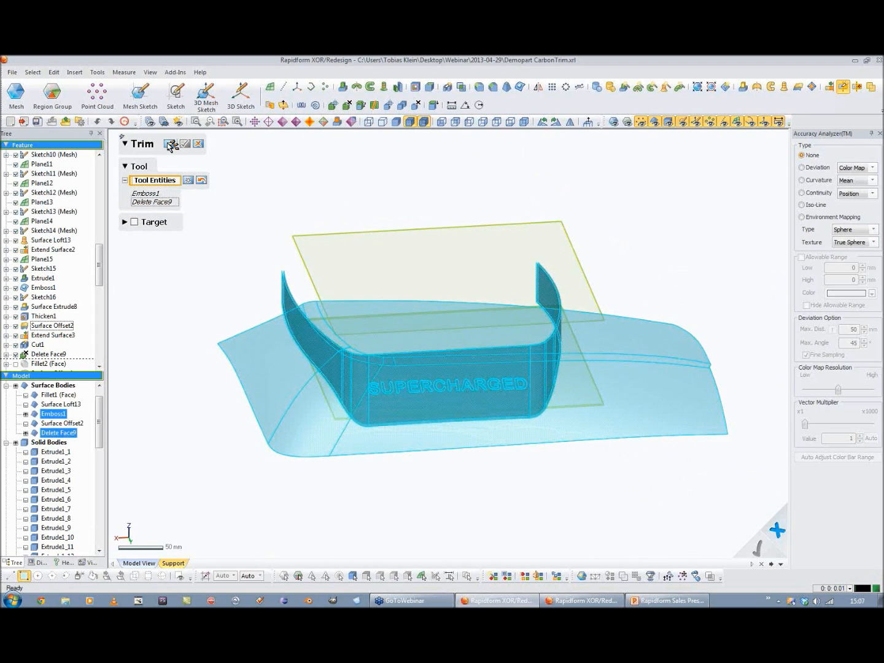
pyautogui.click(264, 355)
pyautogui.moveTo(313, 504); pyautogui.dragTo(406, 266, button='right')
pyautogui.click(386, 174)
pyautogui.moveTo(421, 228); pyautogui.dragTo(197, 191, button='right')
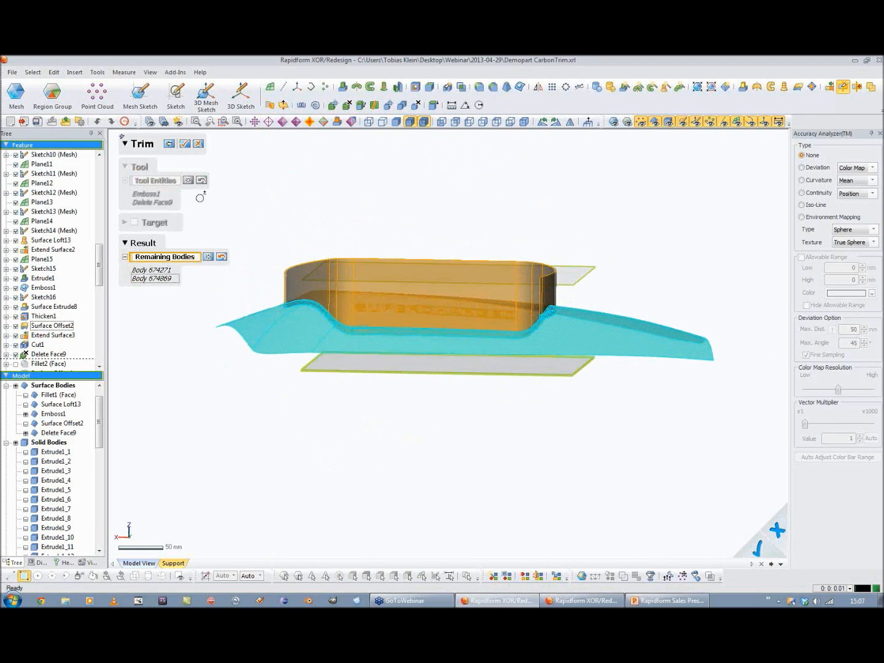
pyautogui.click(185, 143)
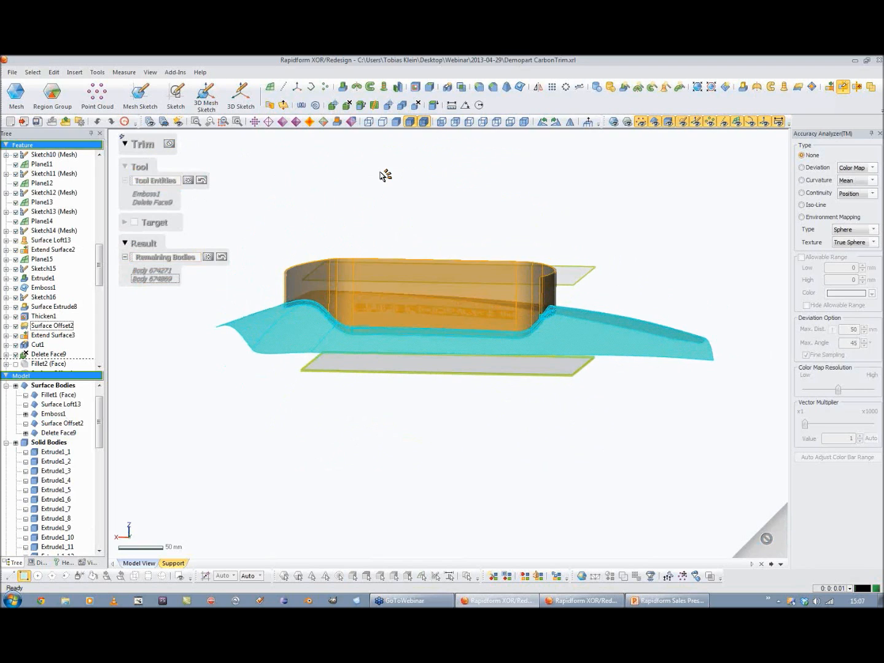
# Step: Edit the trim to keep one additional body, three in all, still leaving out the wall above the surface
pyautogui.moveTo(378, 172); pyautogui.dragTo(394, 318, button='right')
pyautogui.doubleClick(40, 363)
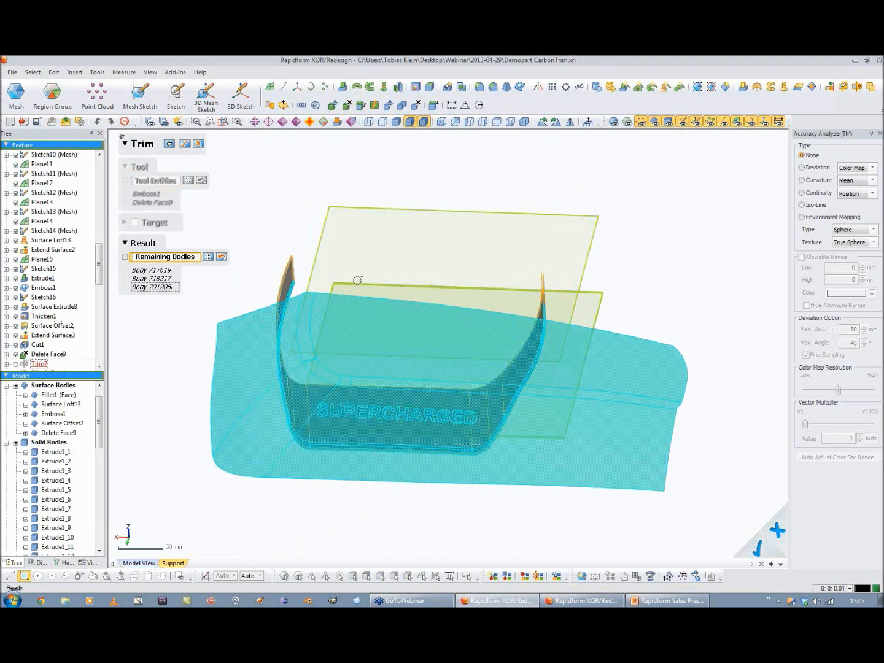
pyautogui.click(184, 144)
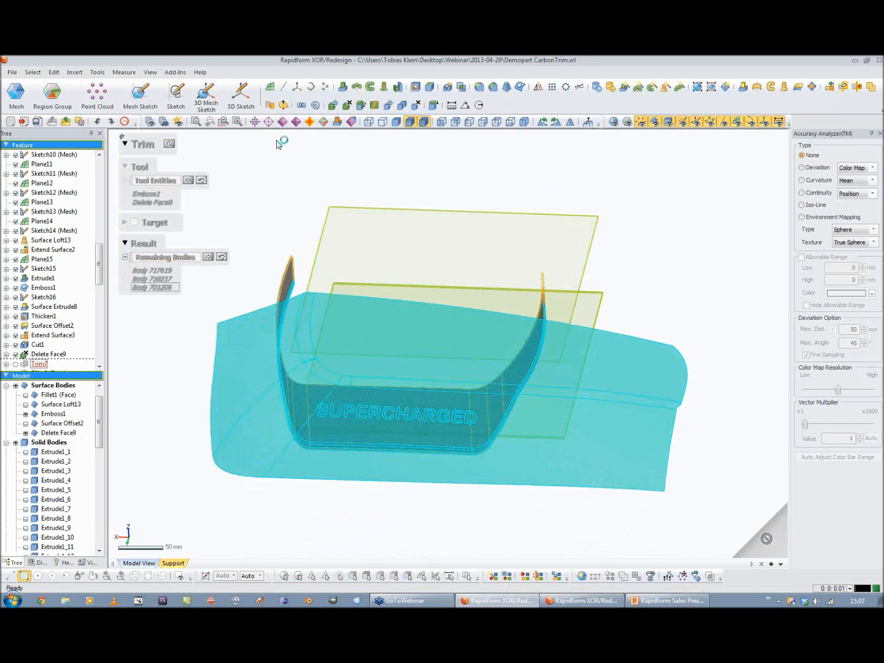
# Step: Switch off the transparent body display and inspect the groove around the SUPERCHARGED lettering
pyautogui.moveTo(316, 361)
pyautogui.mouseDown(button='right')
pyautogui.moveTo(408, 340)
pyautogui.moveTo(405, 384)
pyautogui.moveTo(588, 481)
pyautogui.moveTo(518, 322)
pyautogui.moveTo(422, 264)
pyautogui.moveTo(439, 314)
pyautogui.mouseUp(button='right')
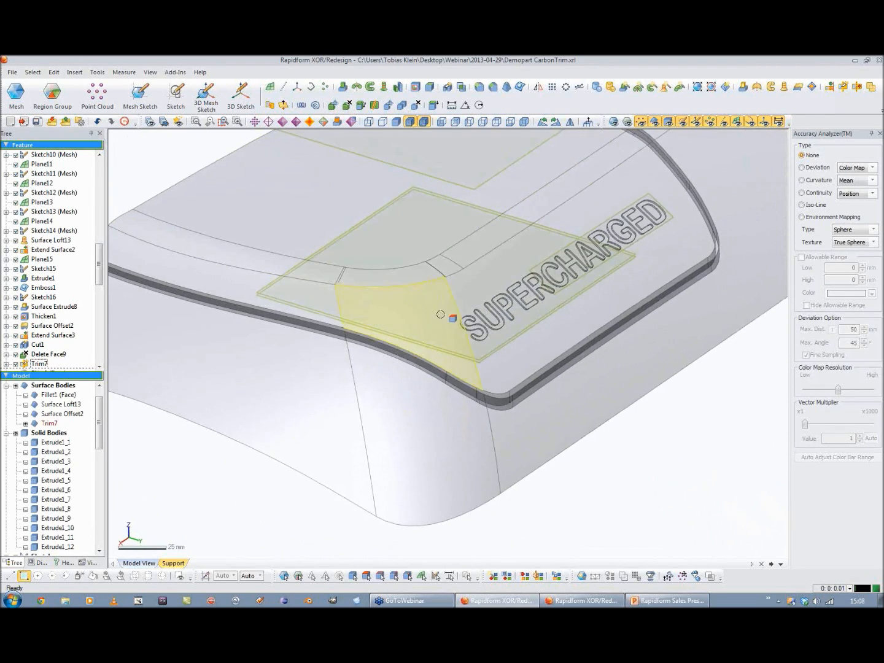
pyautogui.click(423, 121)
pyautogui.moveTo(513, 257)
pyautogui.mouseDown(button='right')
pyautogui.moveTo(409, 285)
pyautogui.moveTo(512, 363)
pyautogui.moveTo(234, 373)
pyautogui.moveTo(427, 384)
pyautogui.moveTo(448, 456)
pyautogui.moveTo(402, 319)
pyautogui.moveTo(389, 442)
pyautogui.moveTo(414, 405)
pyautogui.moveTo(491, 335)
pyautogui.moveTo(485, 312)
pyautogui.moveTo(533, 353)
pyautogui.mouseUp(button='right')
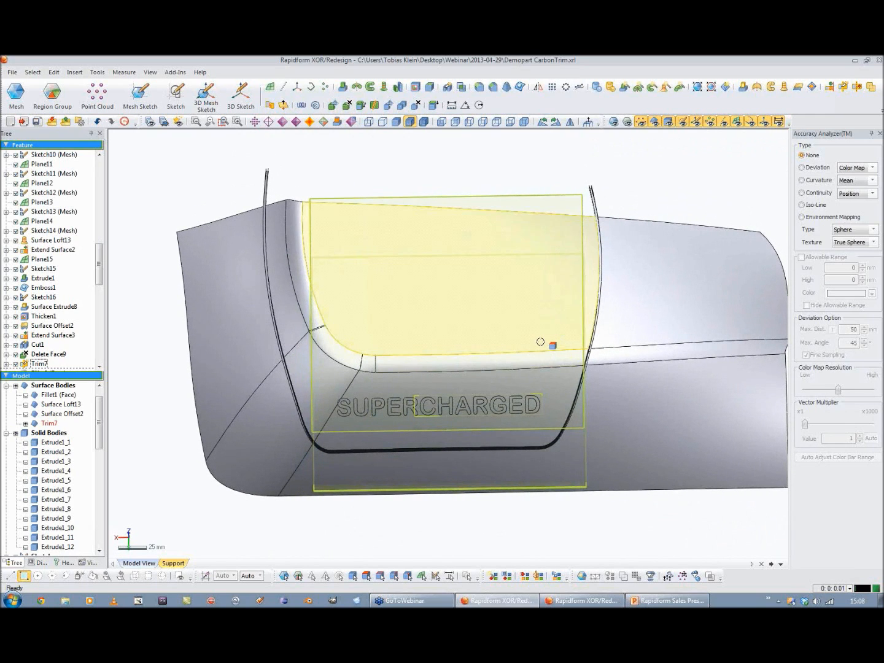
# Step: Check the positional continuity along the trimmed surface's edges, and turn the analysis off again
pyautogui.click(872, 179)
pyautogui.click(875, 196)
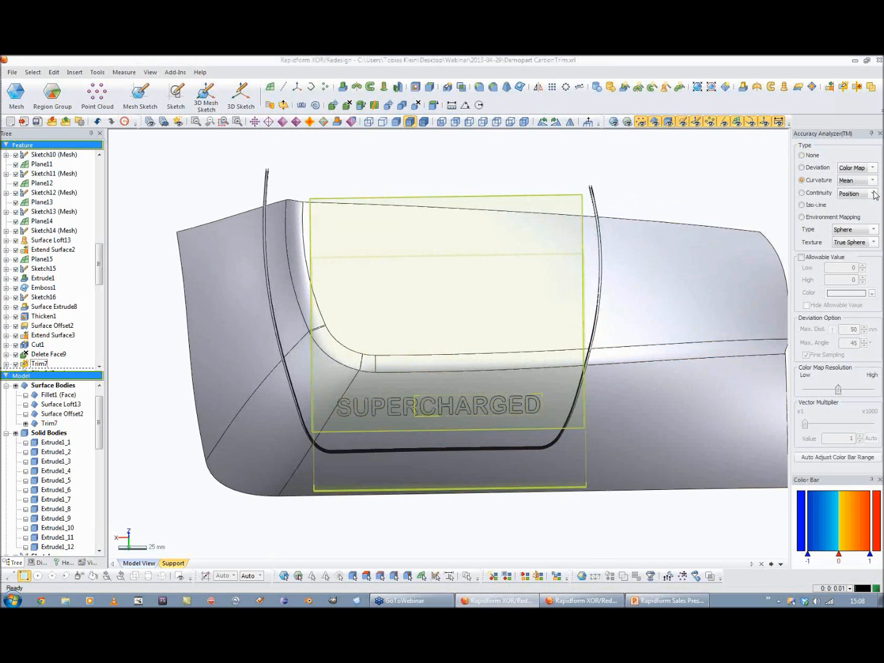
pyautogui.click(872, 194)
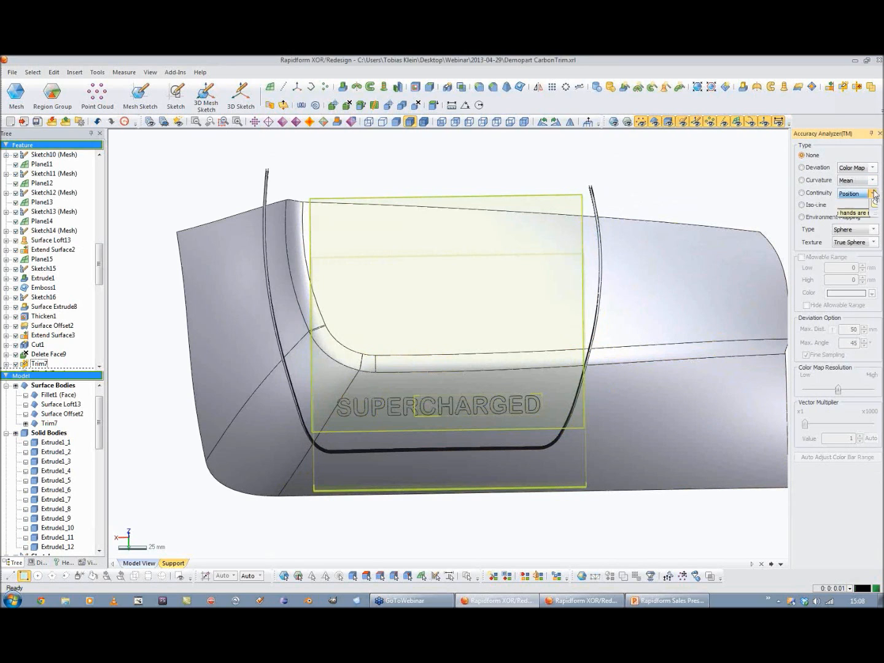
pyautogui.click(874, 204)
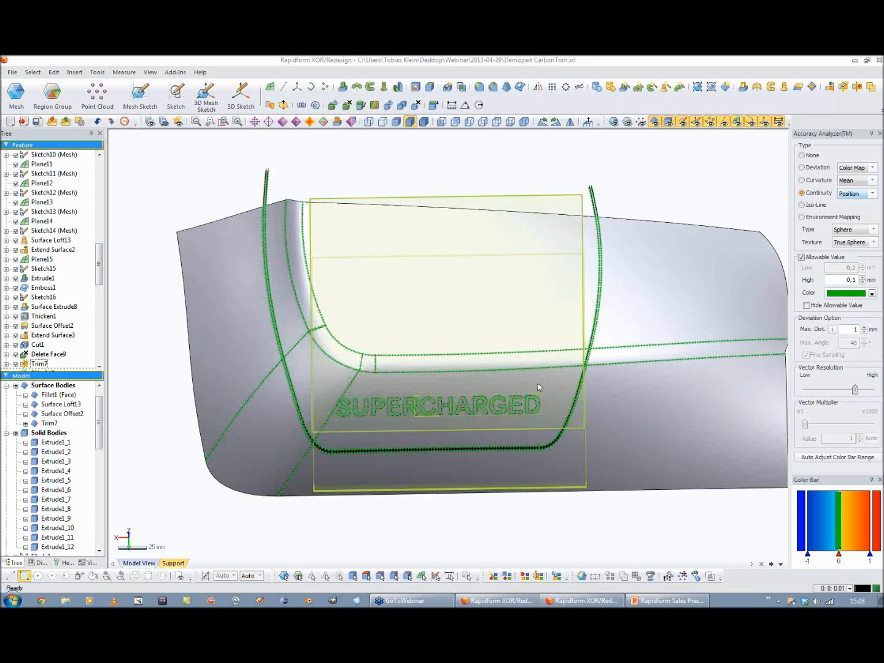
pyautogui.click(803, 155)
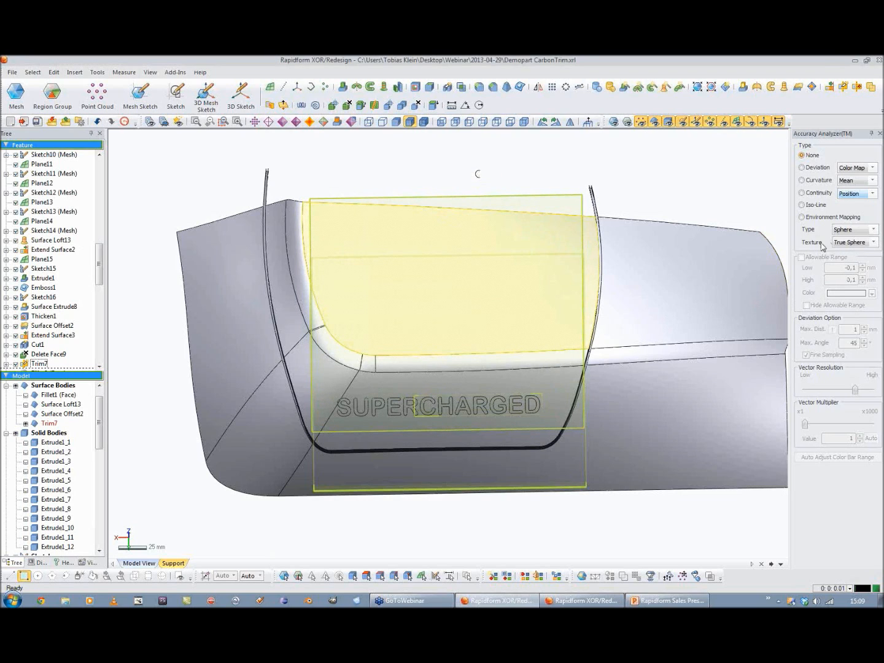
# Step: Roll the feature history back to just before Sketch15, the sketch of the lettering
pyautogui.moveTo(652, 247); pyautogui.dragTo(574, 278, button='right')
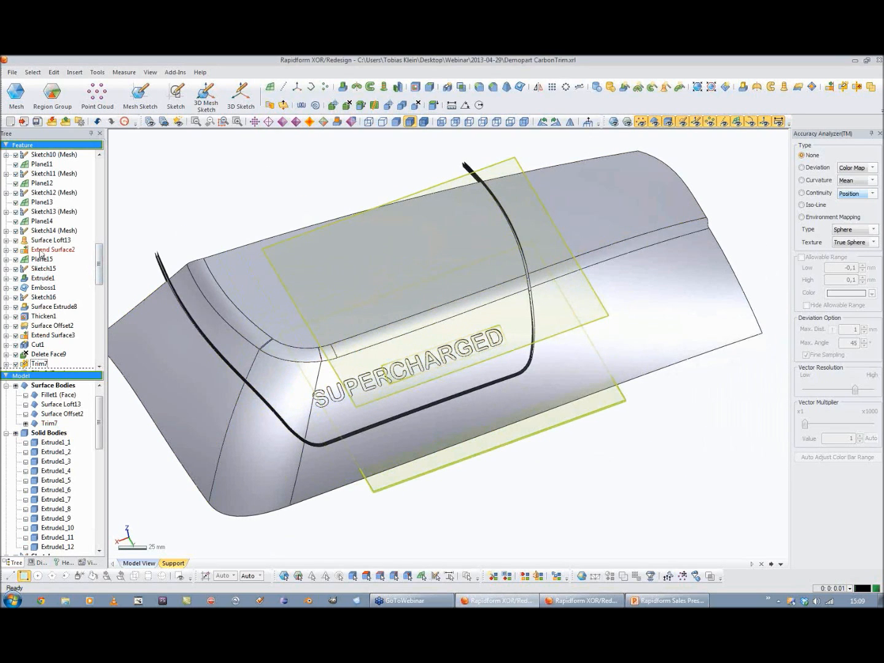
pyautogui.moveTo(99, 267); pyautogui.dragTo(99, 257)
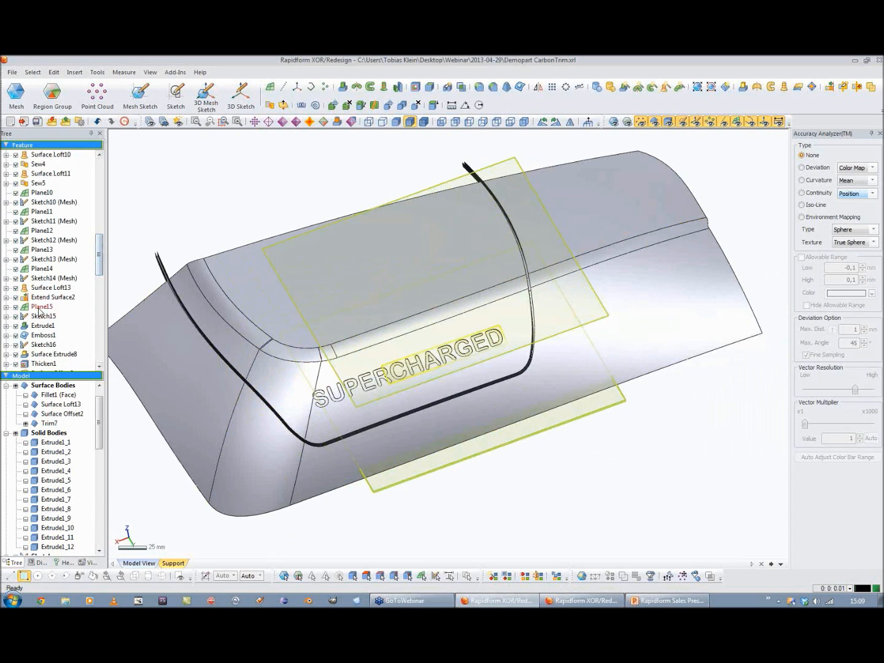
pyautogui.rightClick(39, 317)
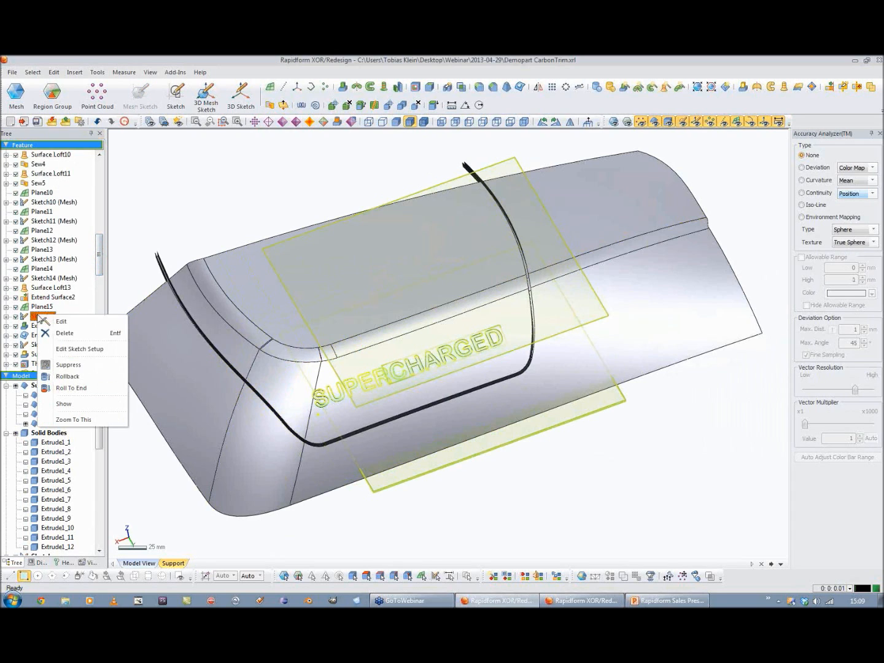
pyautogui.click(69, 377)
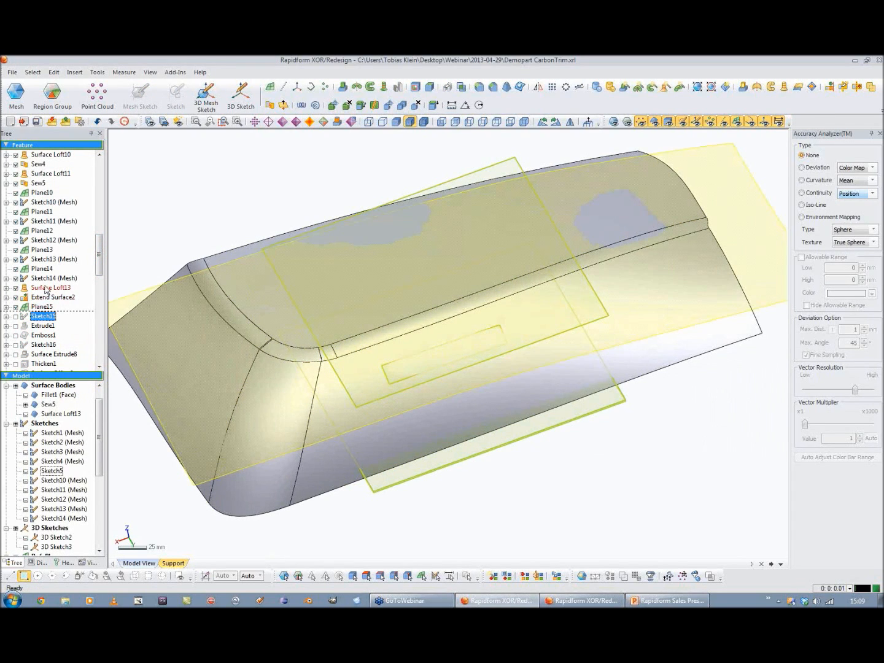
# Step: Roll the feature history back to just before Surface Loft9, exposing the gap between the main faces
pyautogui.moveTo(100, 270); pyautogui.dragTo(100, 256)
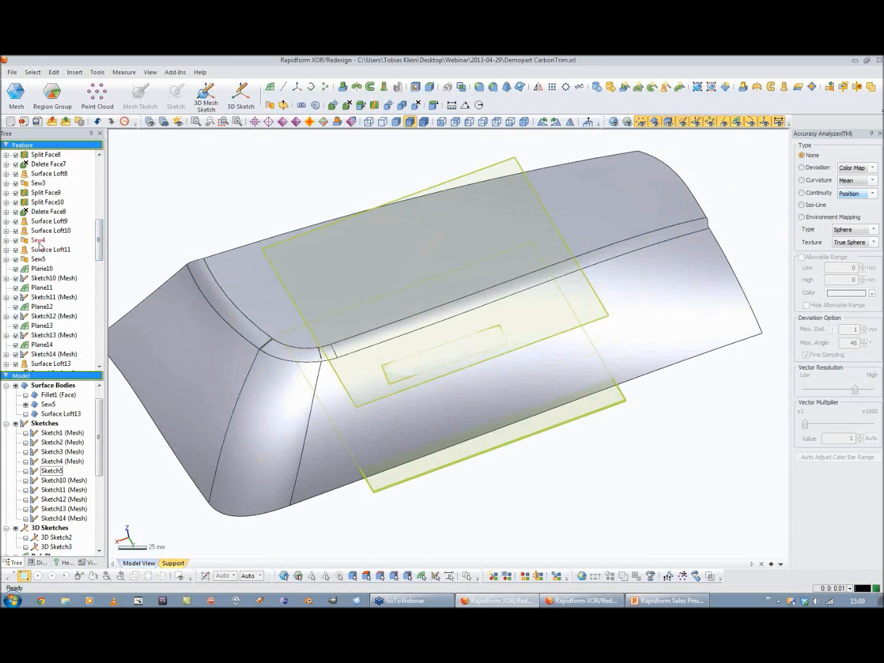
pyautogui.scroll(2, 91, 246)
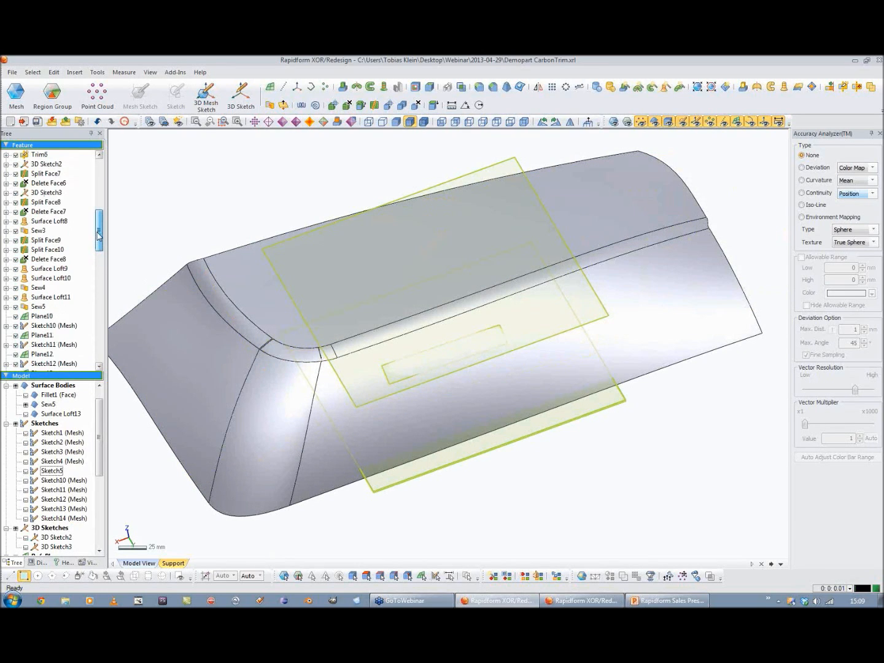
pyautogui.rightClick(44, 273)
pyautogui.click(72, 317)
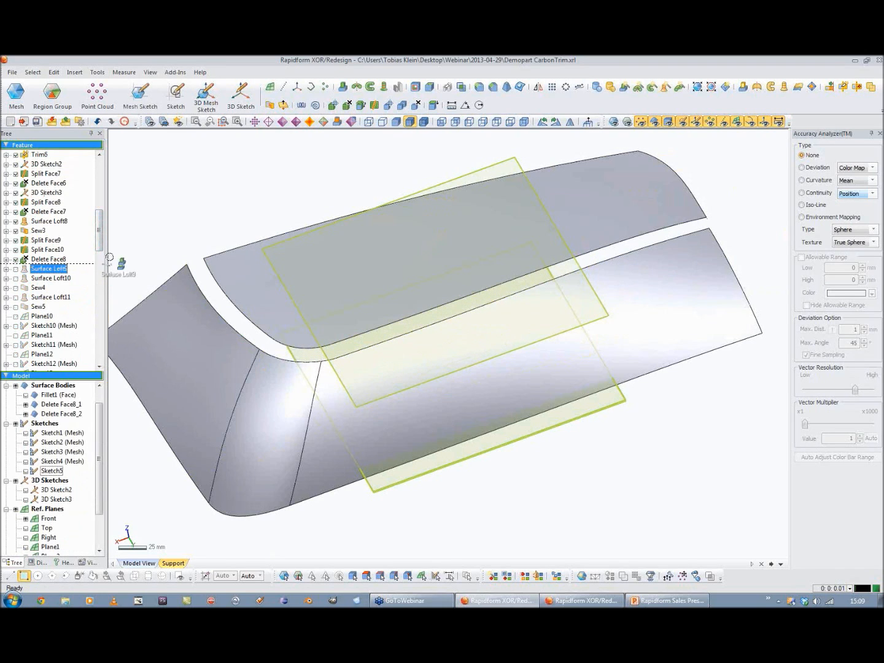
# Step: Roll the feature history back to just before Split Face9, where the main faces still meet at sharp edges
pyautogui.scroll(3, 98, 248)
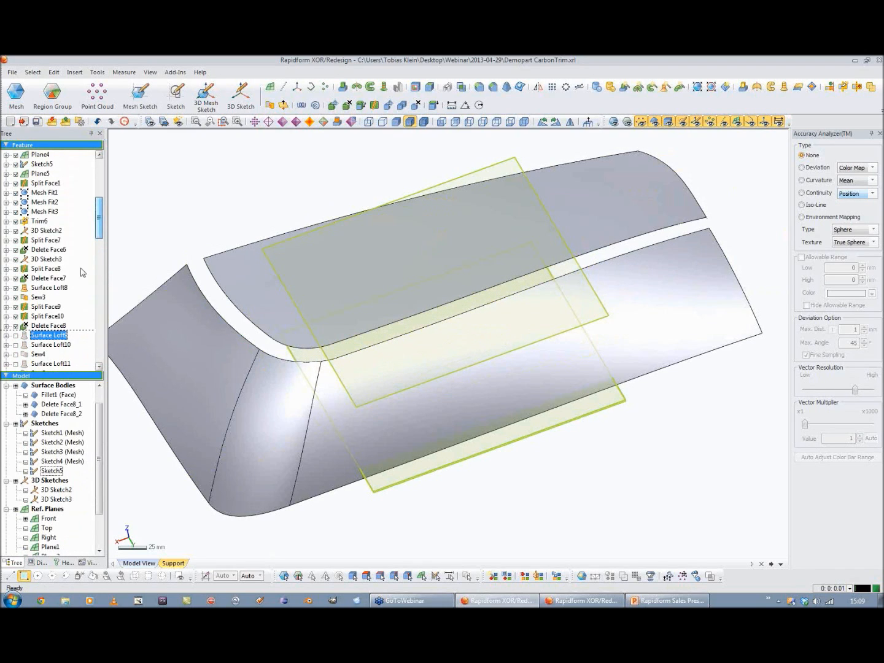
pyautogui.rightClick(44, 307)
pyautogui.click(64, 348)
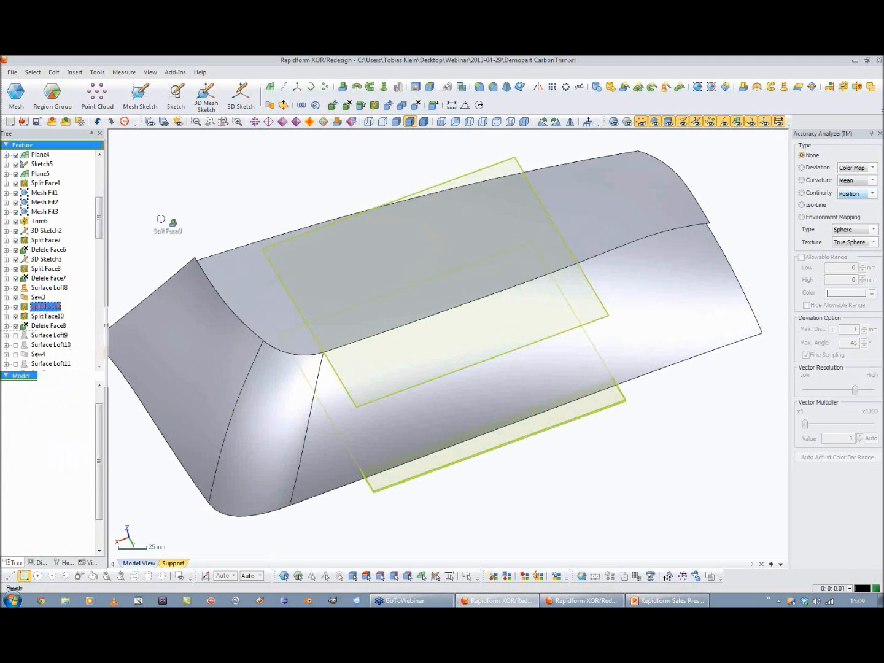
# Step: Show the scanned mesh again with its coloured regions displayed
pyautogui.moveTo(665, 242); pyautogui.dragTo(418, 401, button='right')
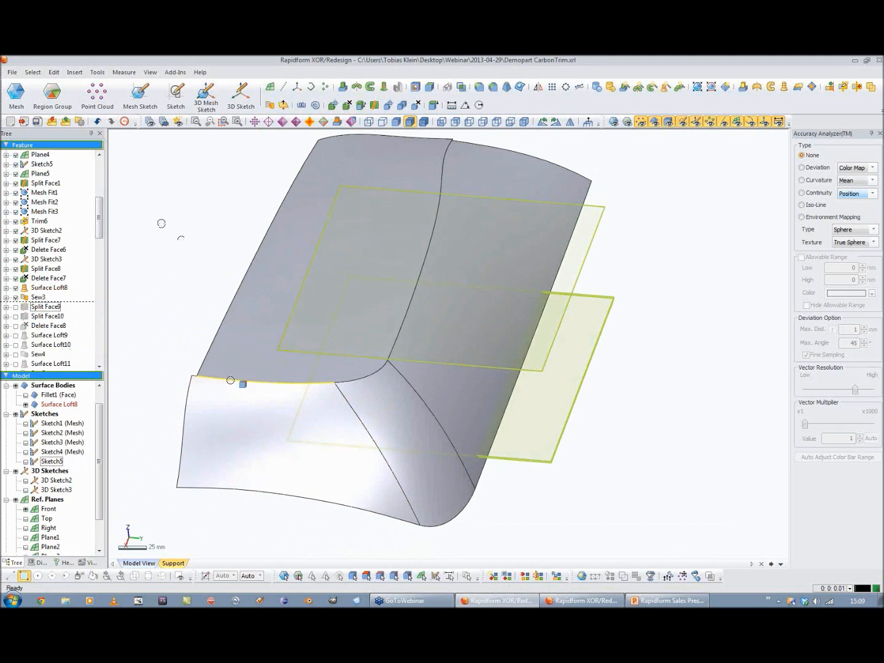
pyautogui.moveTo(207, 376); pyautogui.dragTo(290, 273, button='right')
pyautogui.click(613, 121)
pyautogui.moveTo(474, 229); pyautogui.dragTo(466, 136, button='right')
pyautogui.click(615, 126)
pyautogui.click(615, 126)
pyautogui.click(651, 125)
pyautogui.moveTo(612, 196); pyautogui.dragTo(489, 240, button='right')
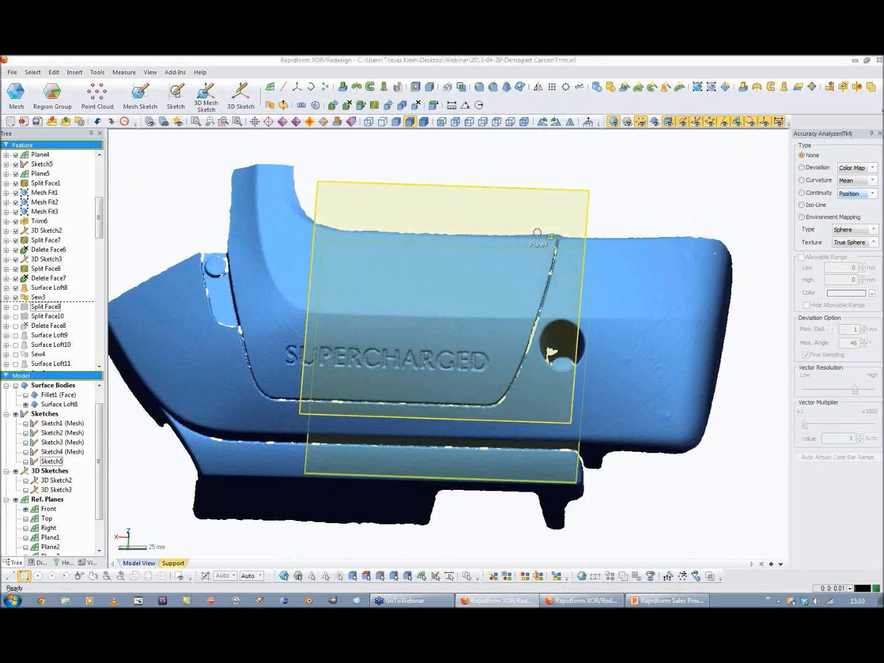
pyautogui.moveTo(547, 232); pyautogui.dragTo(470, 247, button='right')
pyautogui.click(631, 125)
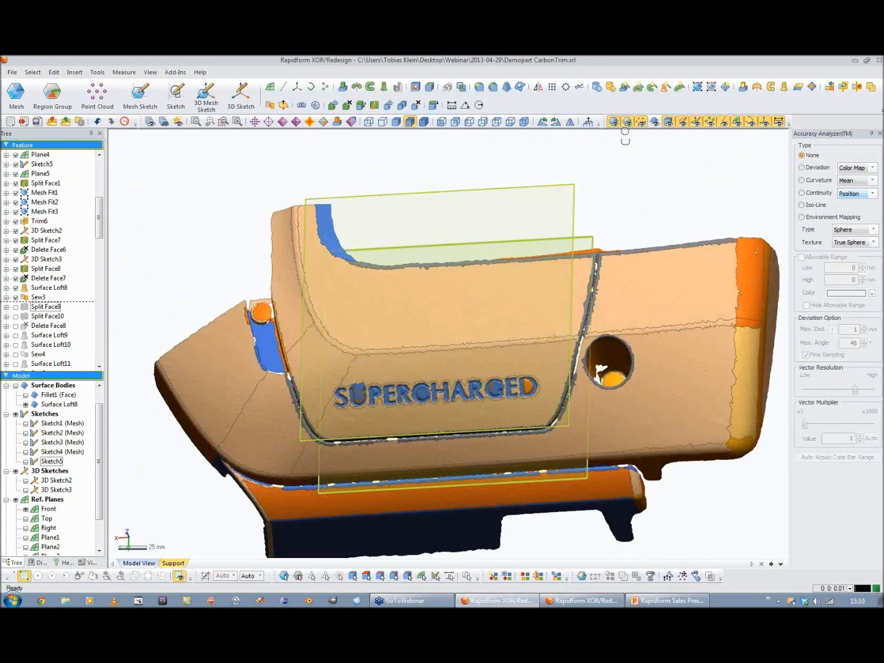
# Step: Examine the mesh regions of the main faces and the rounded transition areas between them
pyautogui.moveTo(447, 325); pyautogui.dragTo(398, 320, button='right')
pyautogui.click(399, 317)
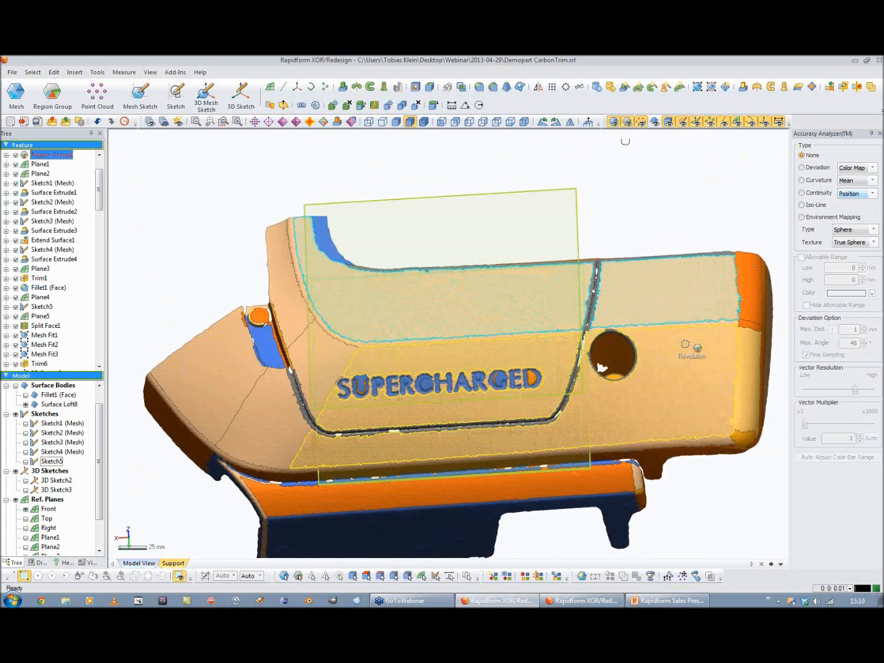
pyautogui.click(283, 306)
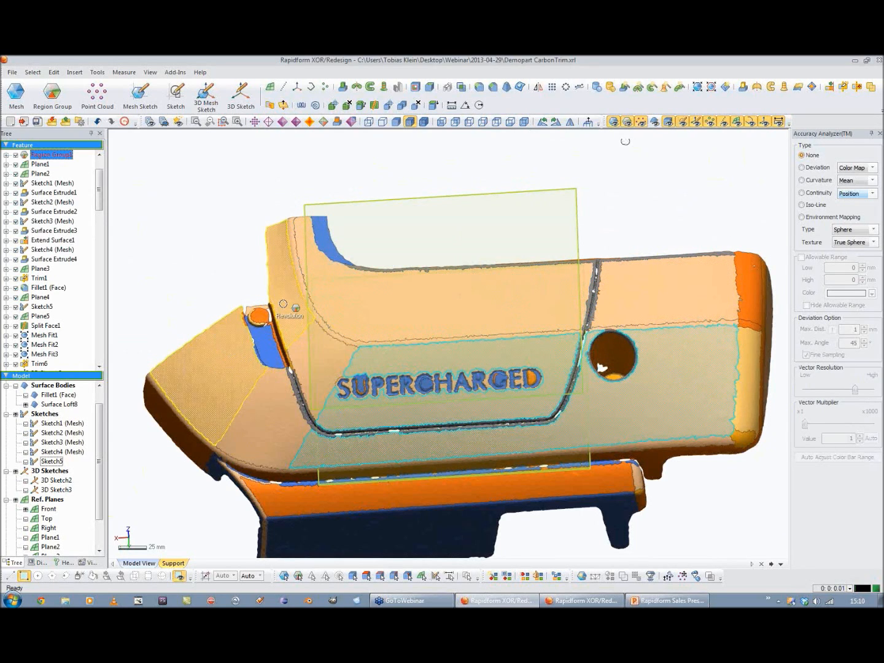
pyautogui.click(306, 342)
pyautogui.click(313, 300)
pyautogui.click(297, 308)
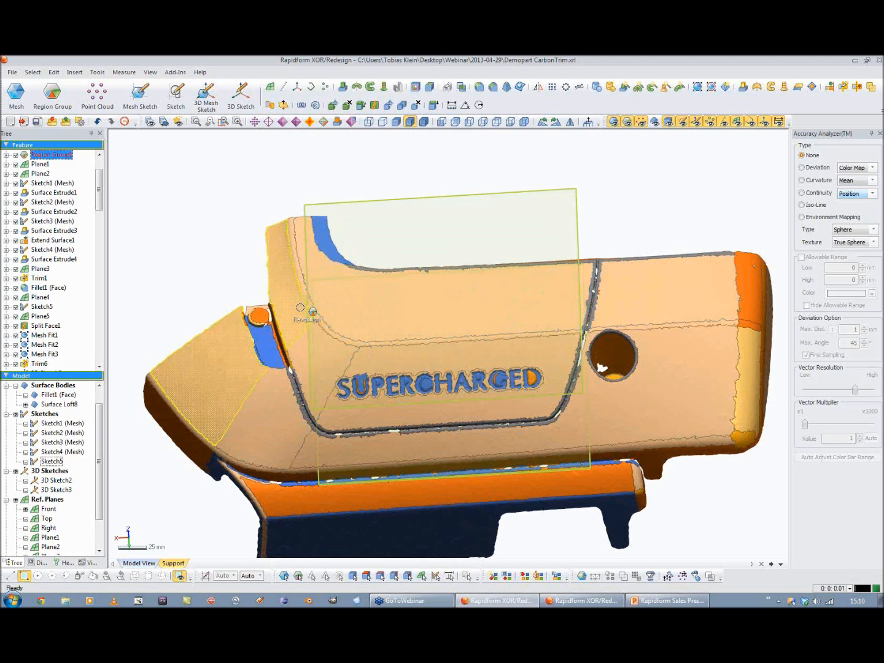
pyautogui.click(313, 348)
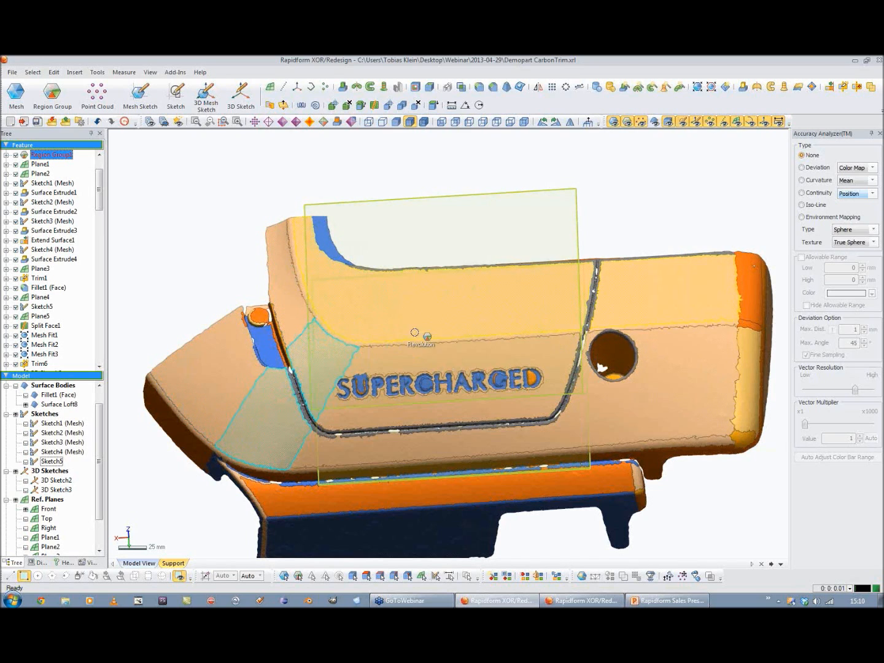
pyautogui.click(677, 219)
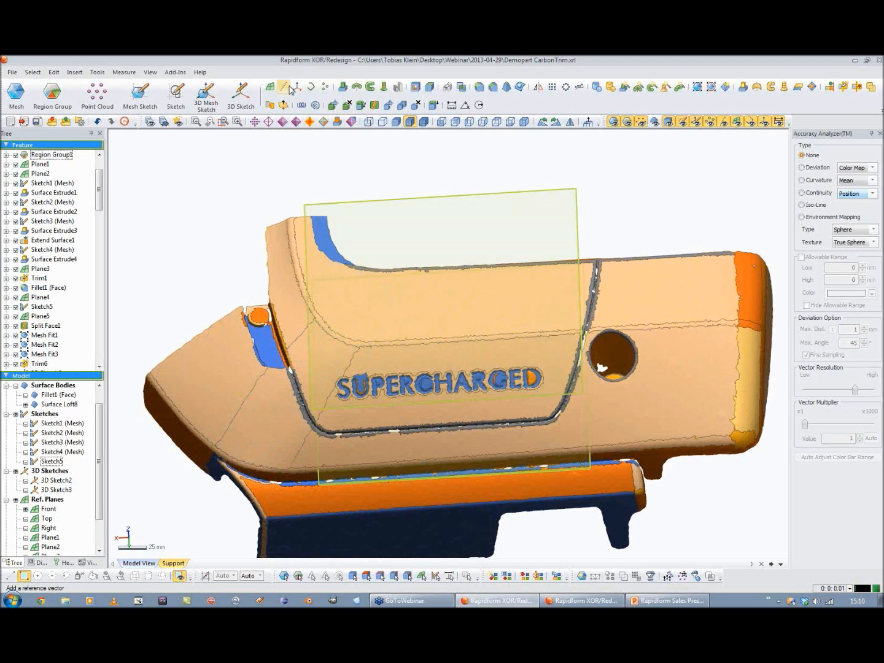
# Step: Start a 3D sketch and draw a spline on the mesh along the narrow transition between the upper and front main regions
pyautogui.click(240, 91)
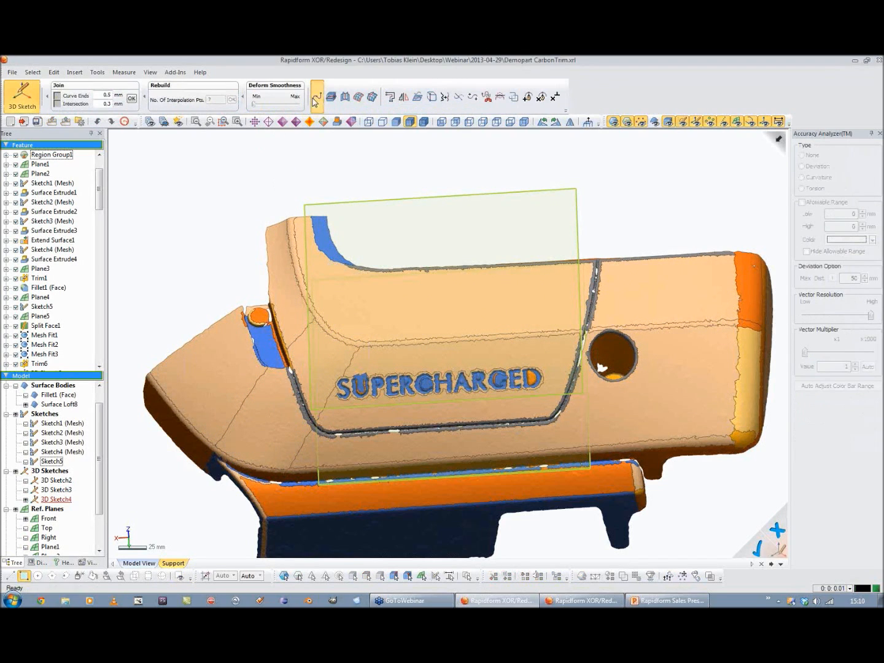
pyautogui.click(290, 220)
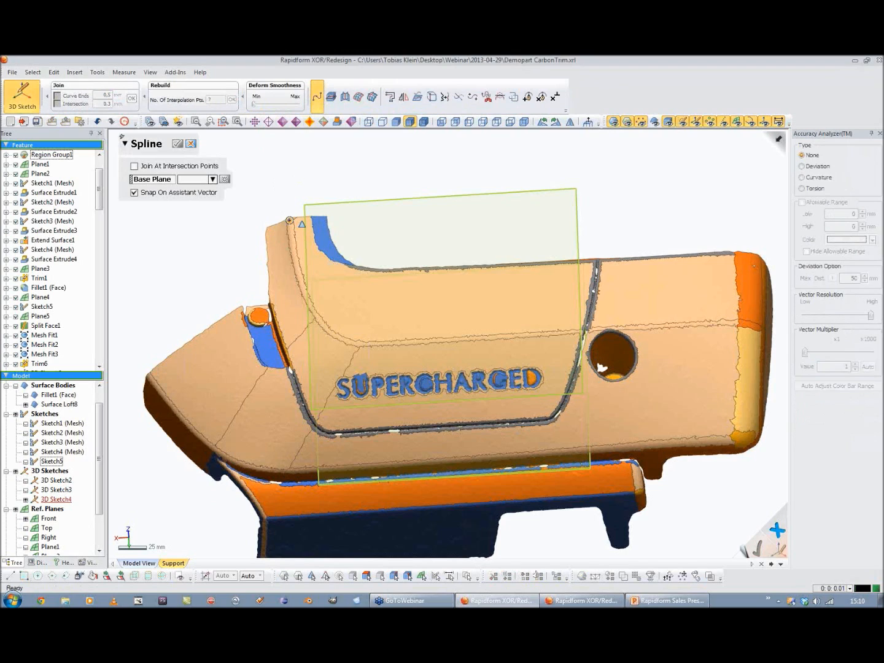
pyautogui.click(295, 254)
pyautogui.click(305, 290)
pyautogui.click(319, 322)
pyautogui.click(340, 340)
pyautogui.click(386, 344)
pyautogui.click(482, 338)
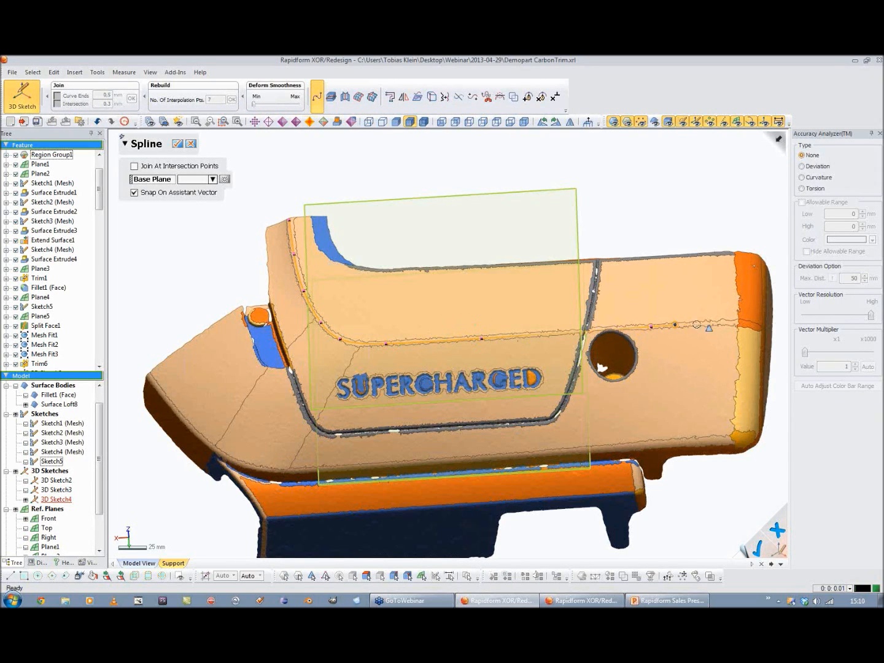
pyautogui.click(735, 323)
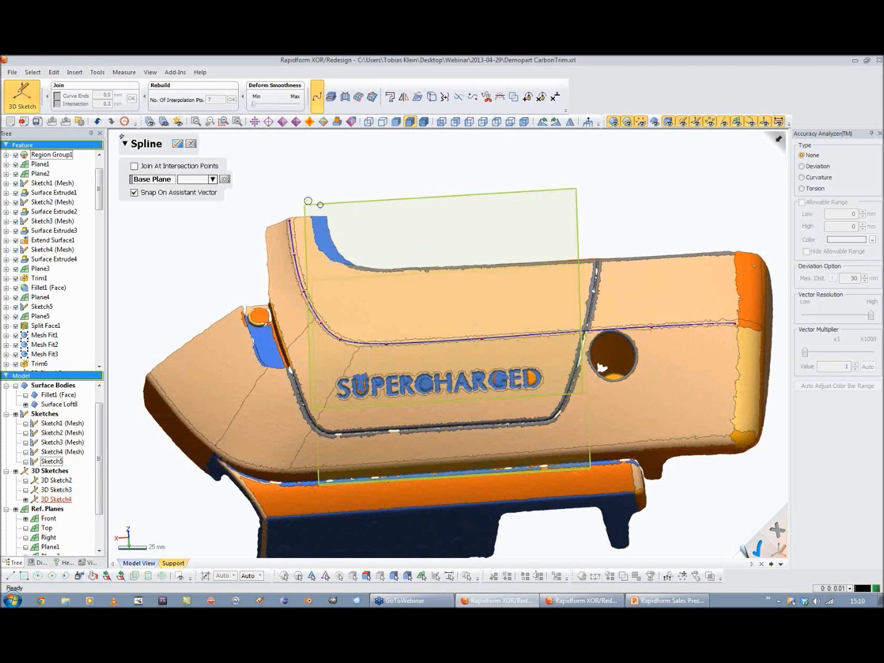
pyautogui.click(190, 143)
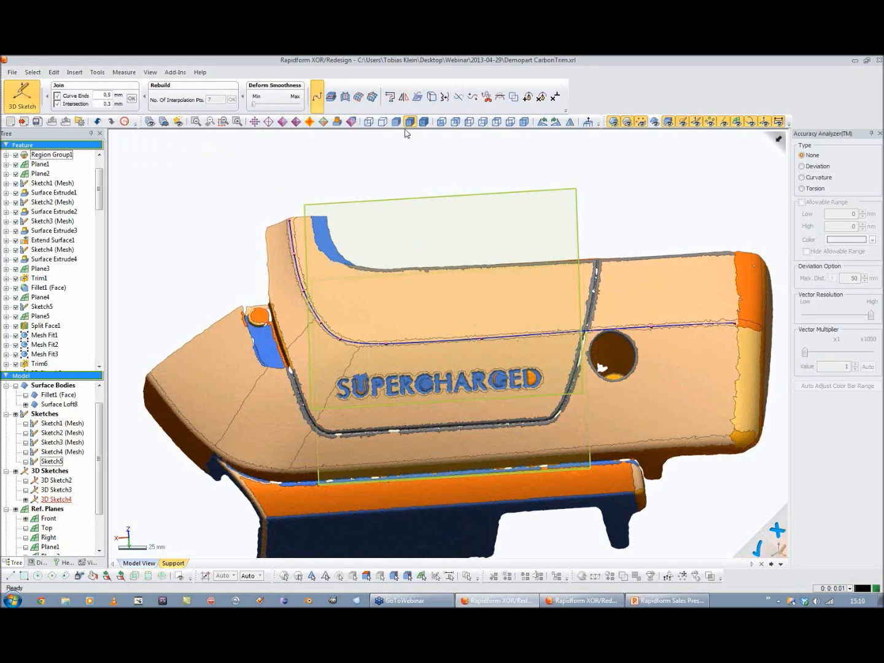
# Step: Extend the spline 50 mm tangentially past the end near the round hole
pyautogui.click(471, 98)
pyautogui.click(289, 217)
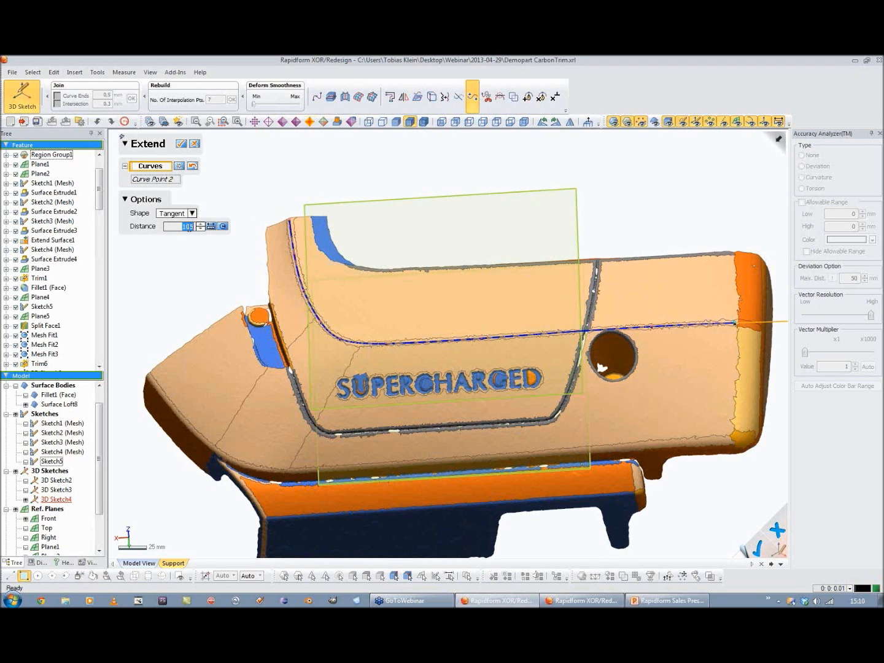
pyautogui.write('50')
pyautogui.press('Return')
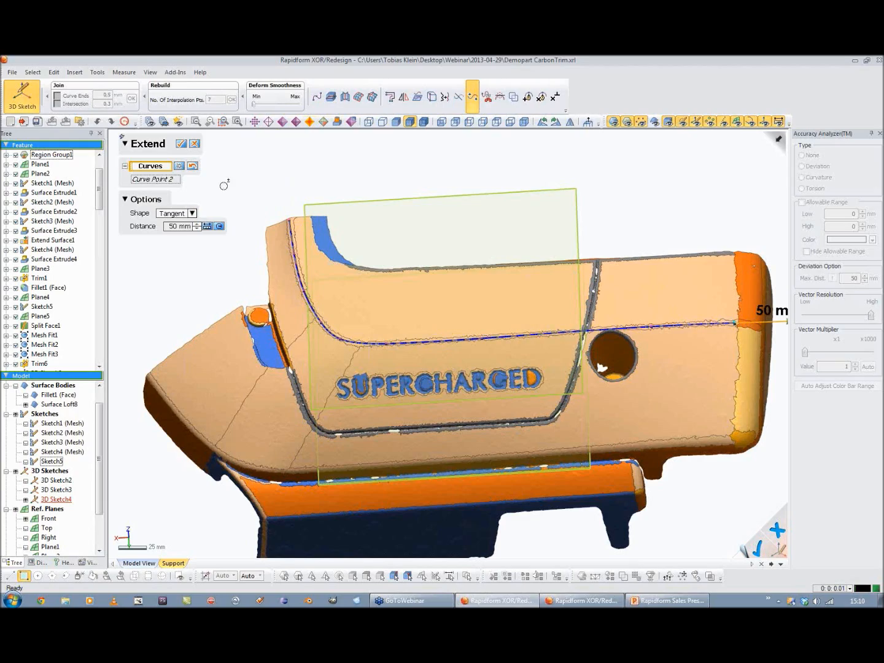
pyautogui.click(179, 146)
pyautogui.moveTo(269, 333); pyautogui.dragTo(544, 372, button='right')
pyautogui.moveTo(369, 391); pyautogui.dragTo(445, 180, button='right')
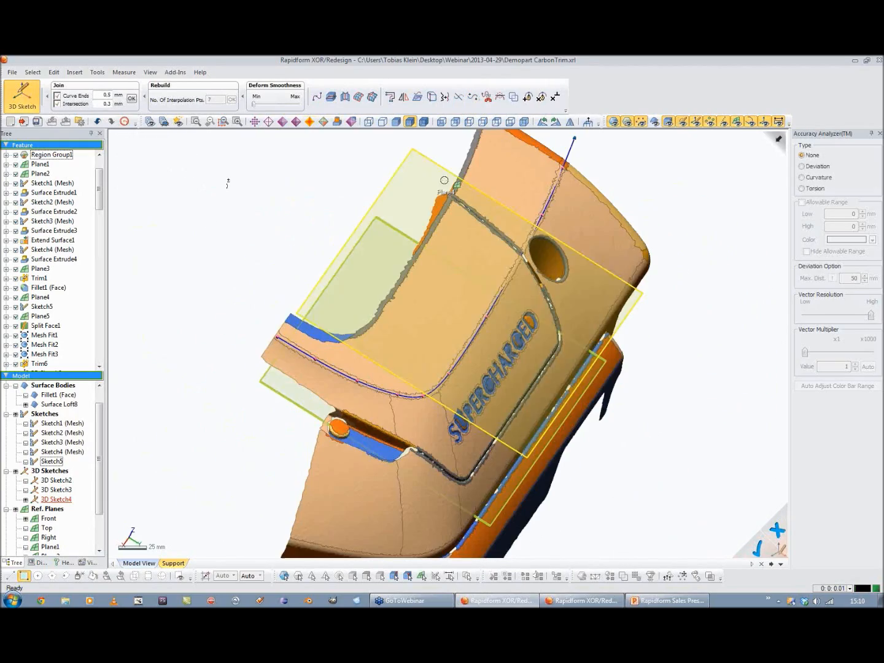
pyautogui.click(454, 103)
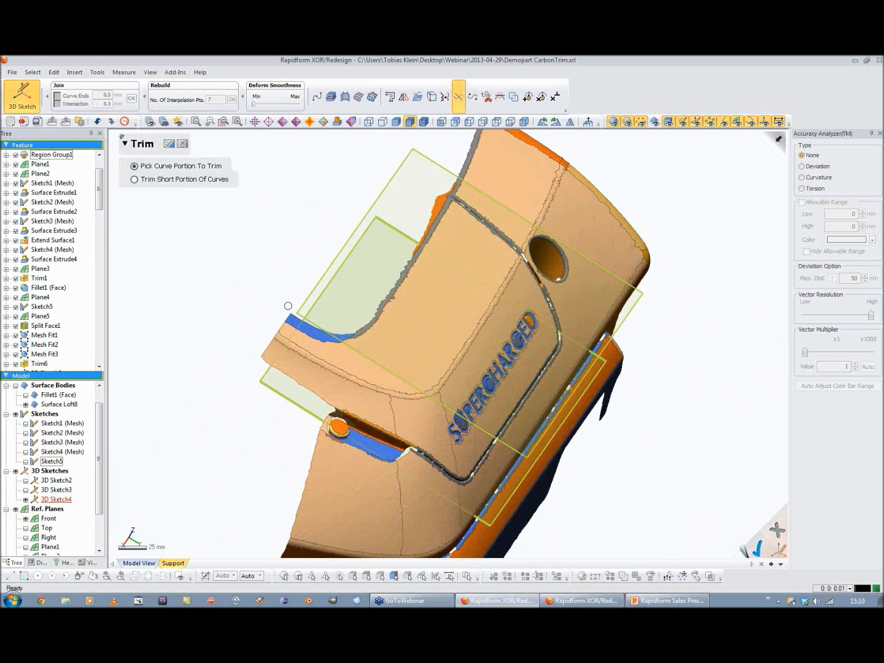
pyautogui.click(95, 123)
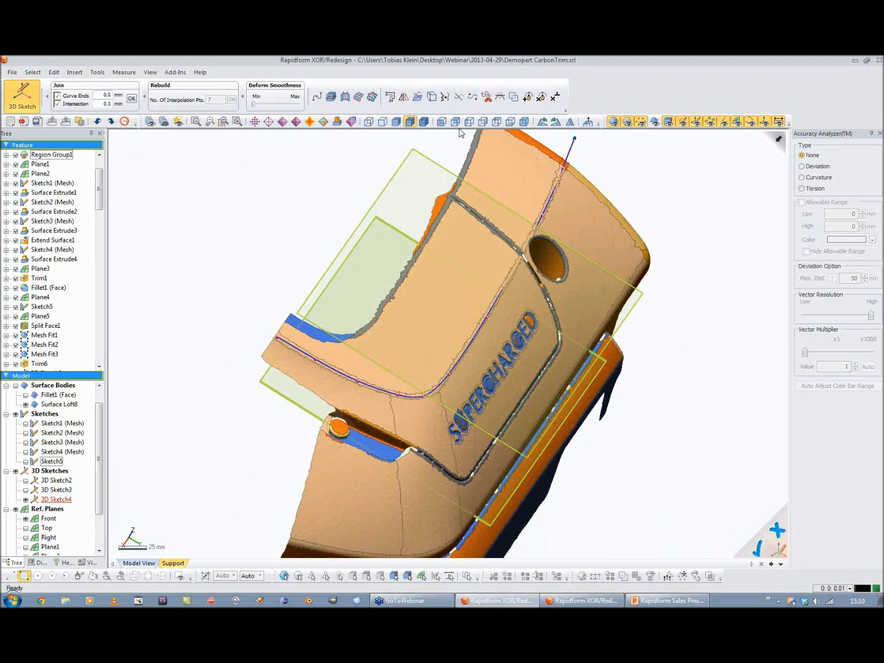
# Step: Extend the opposite end of the spline tangentially by 50 mm and finish the 3D sketch
pyautogui.click(472, 96)
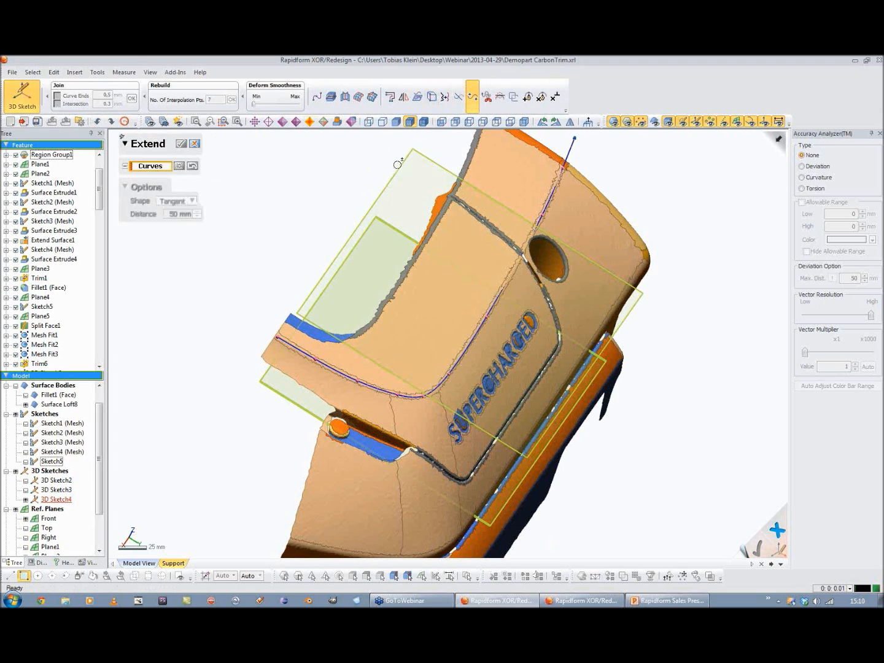
pyautogui.click(277, 338)
pyautogui.click(181, 143)
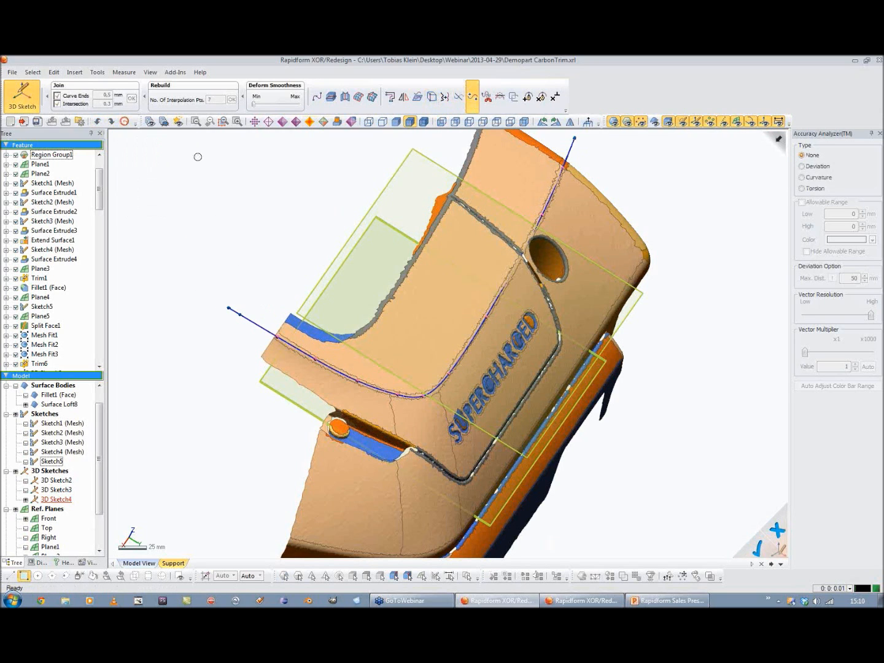
pyautogui.moveTo(197, 154); pyautogui.dragTo(393, 357, button='right')
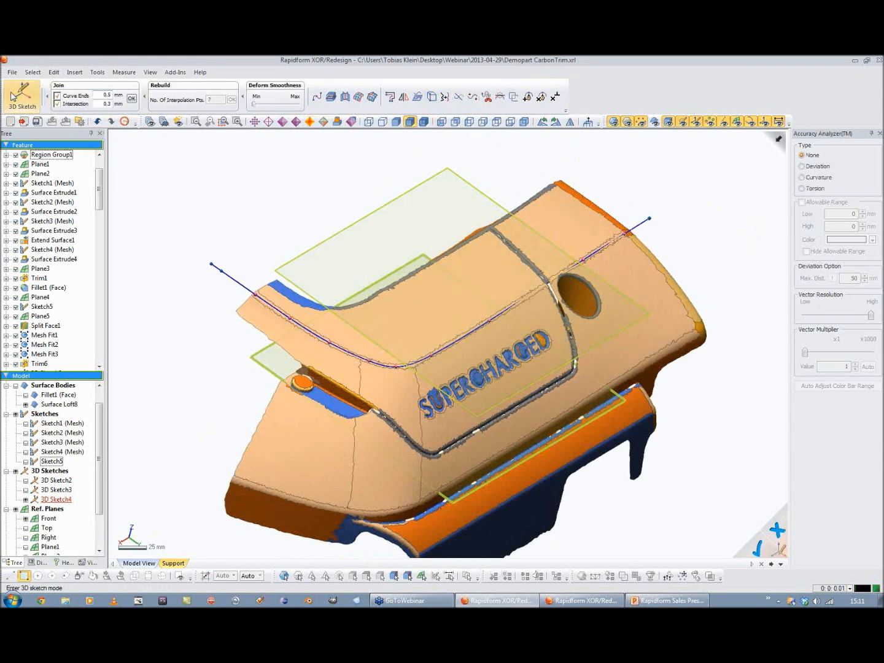
pyautogui.click(13, 95)
# Step: Add one reference plane across the extended spline using the N Division method with Offset division at 2 mm
pyautogui.click(269, 87)
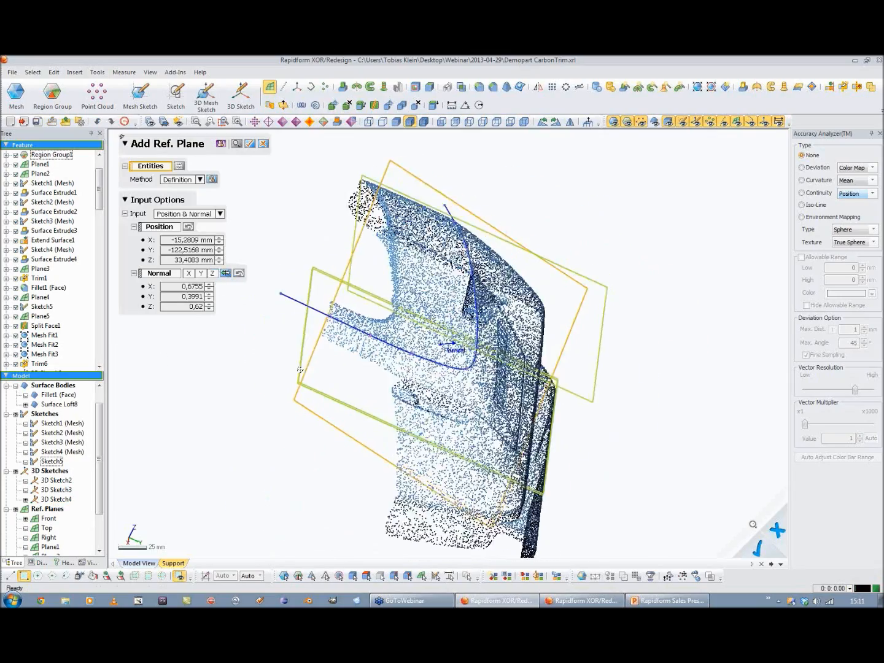
pyautogui.click(190, 180)
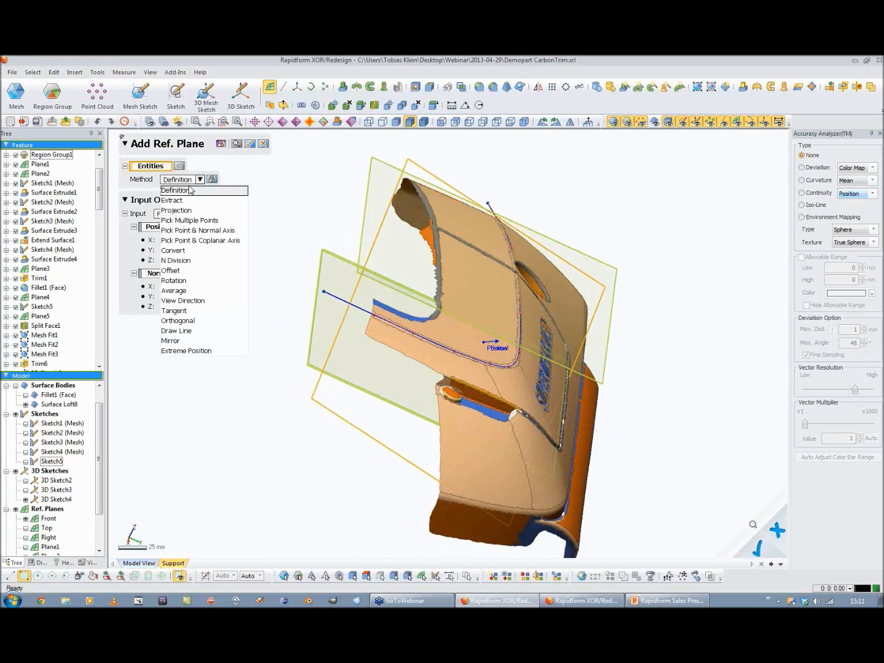
pyautogui.click(176, 260)
pyautogui.moveTo(278, 235)
pyautogui.mouseDown(button='right')
pyautogui.moveTo(311, 270)
pyautogui.moveTo(362, 398)
pyautogui.moveTo(295, 389)
pyautogui.moveTo(196, 245)
pyautogui.mouseUp(button='right')
pyautogui.scroll(4, 360, 401)
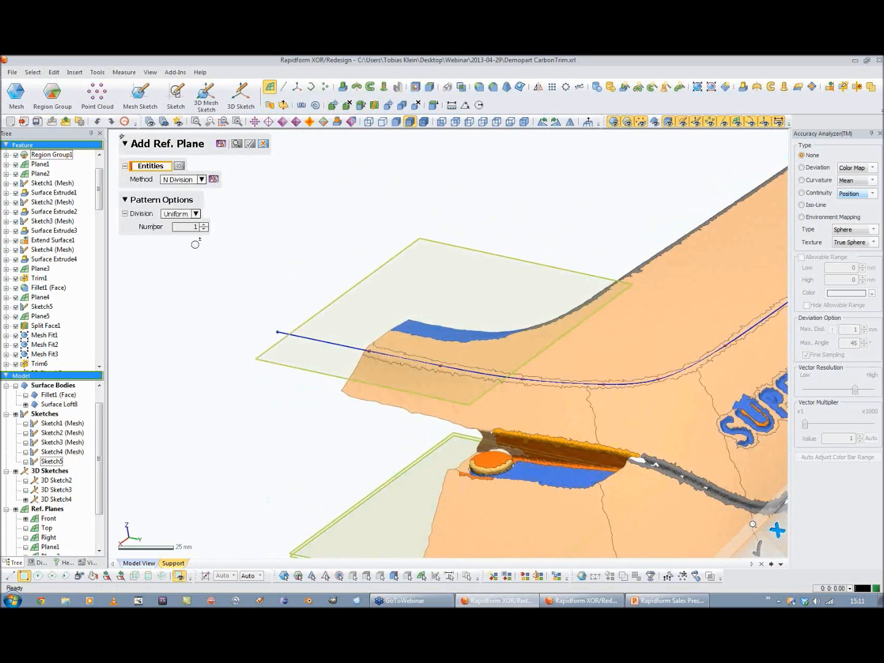
pyautogui.click(183, 179)
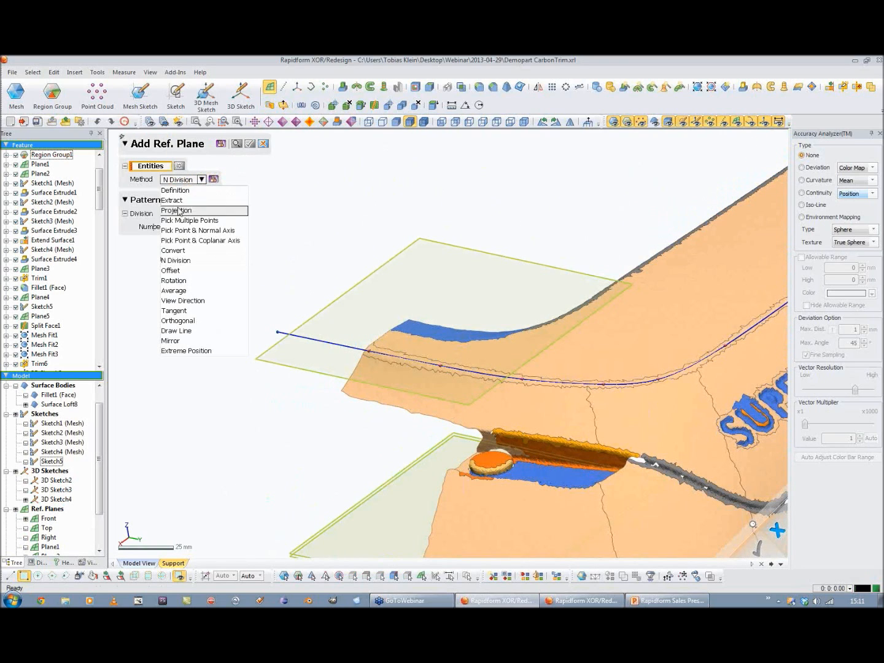
pyautogui.click(178, 258)
pyautogui.click(182, 235)
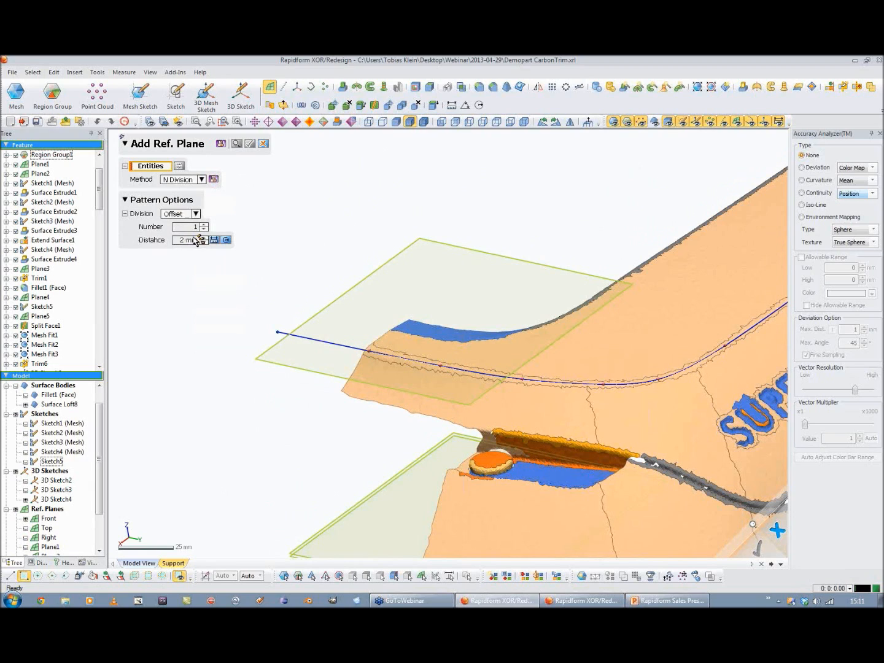
pyautogui.click(301, 331)
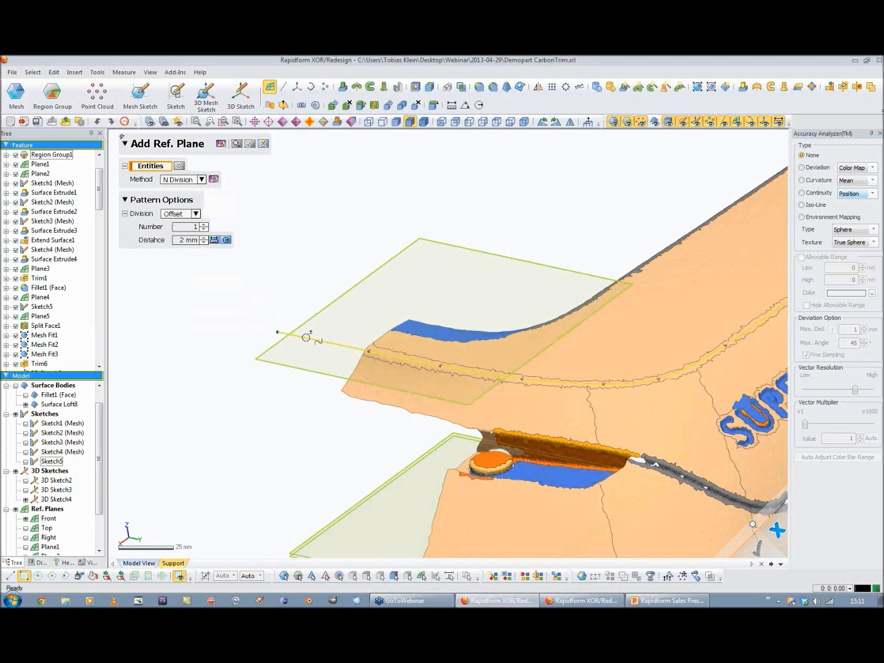
pyautogui.click(251, 145)
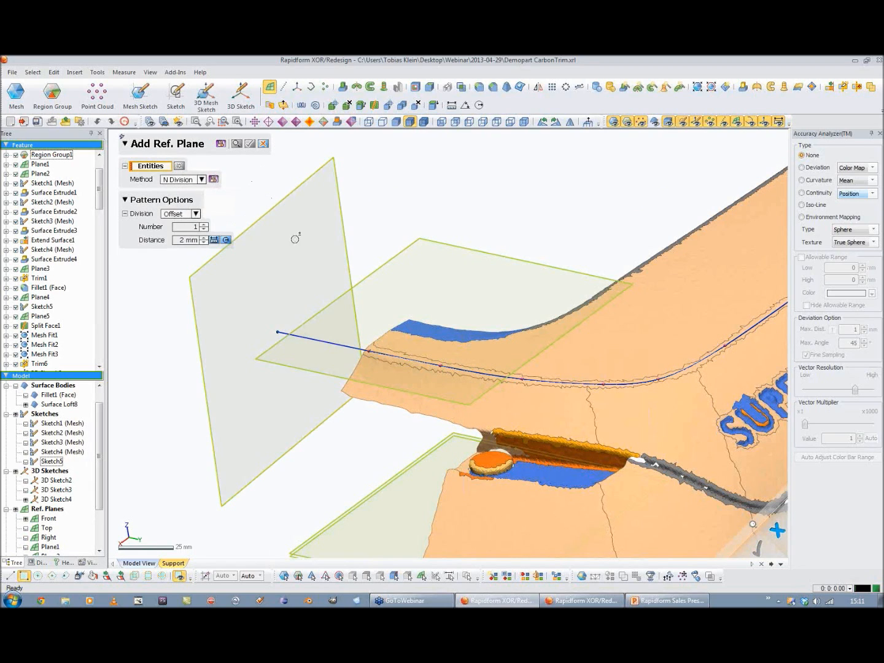
pyautogui.click(265, 145)
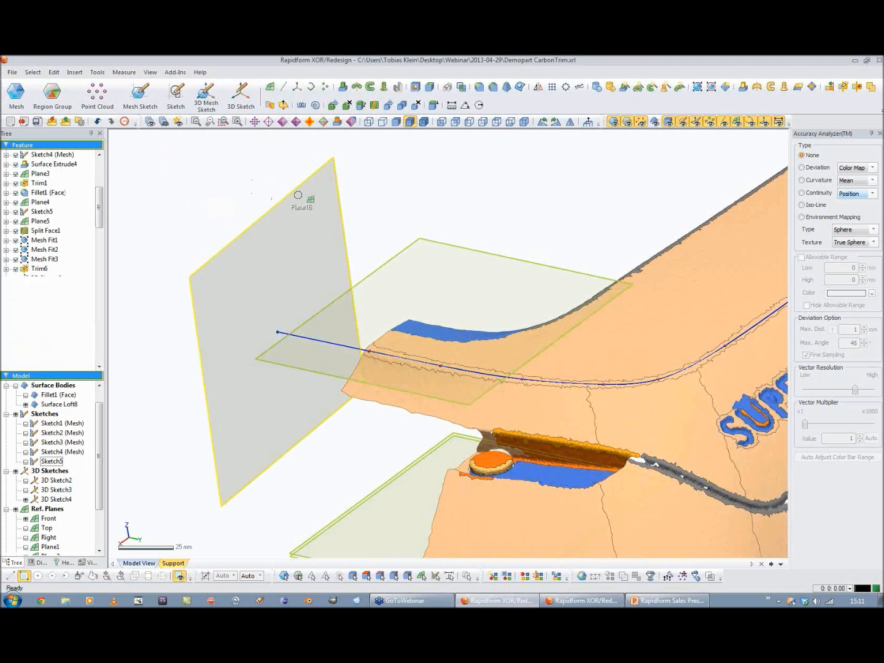
# Step: Set the new plane's offset distance along the spline to 100 mm
pyautogui.doubleClick(295, 192)
pyautogui.moveTo(244, 369); pyautogui.dragTo(284, 364, button='right')
pyautogui.write('100')
pyautogui.press('Return')
pyautogui.moveTo(329, 275); pyautogui.dragTo(497, 216, button='right')
pyautogui.click(260, 144)
# Step: Create a planar mesh sketch on the new reference plane with a 0 mm section offset, and hide the mesh
pyautogui.click(497, 217)
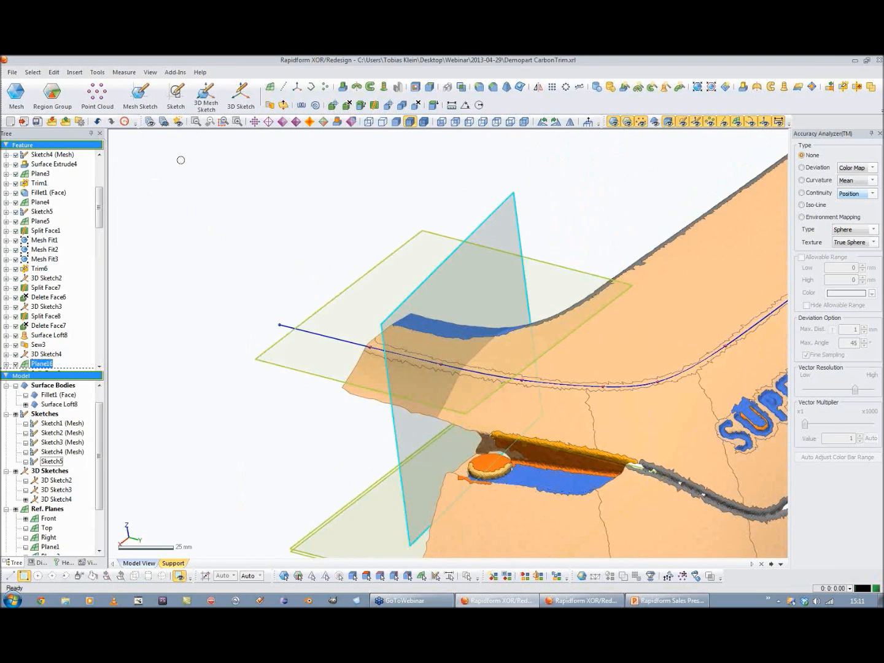
pyautogui.click(141, 92)
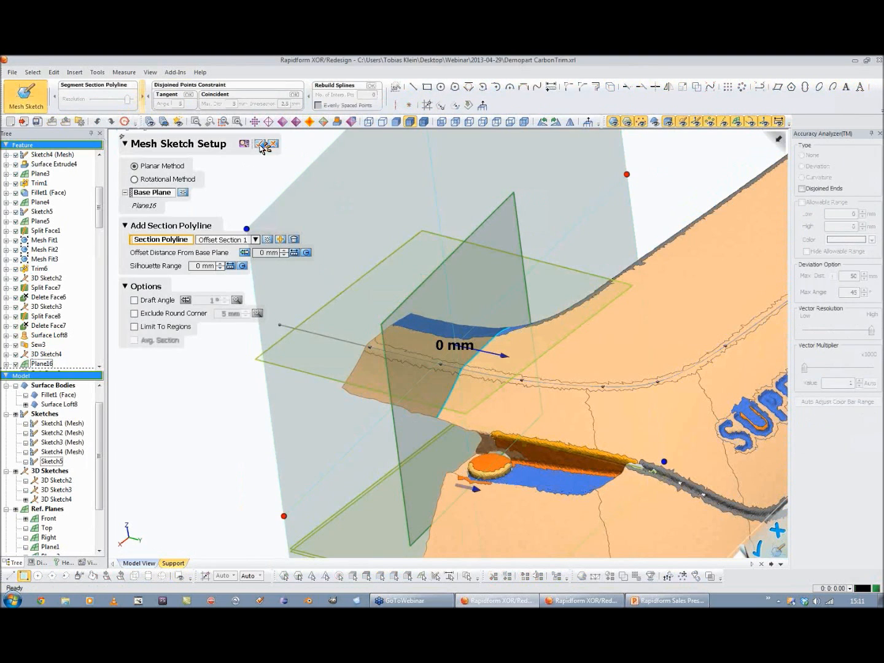
pyautogui.click(262, 145)
pyautogui.moveTo(505, 399)
pyautogui.keyDown('shift'); pyautogui.mouseDown(button='right')
pyautogui.moveTo(498, 413)
pyautogui.moveTo(511, 434)
pyautogui.moveTo(338, 326)
pyautogui.mouseUp(button='right'); pyautogui.keyUp('shift')
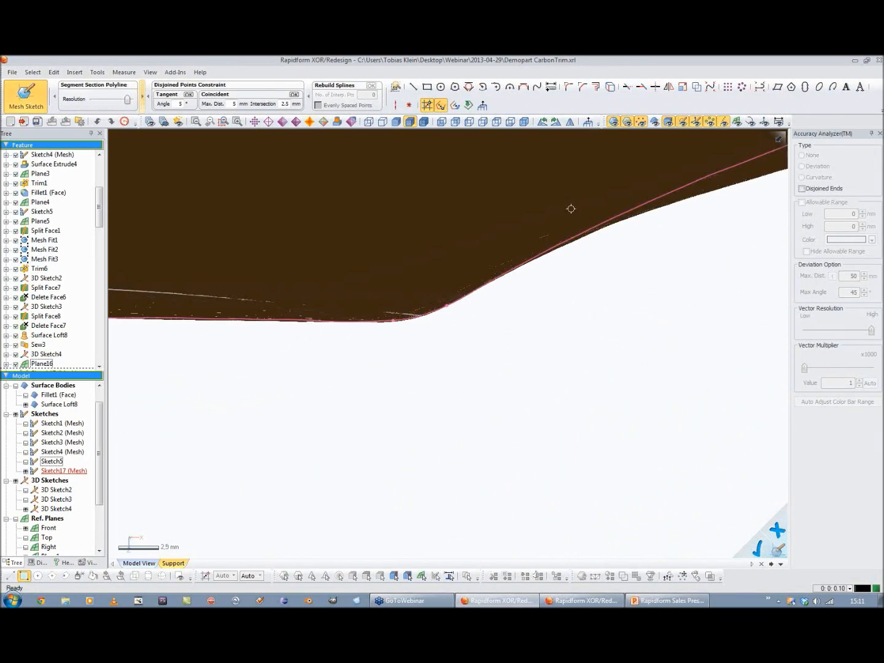
pyautogui.click(613, 122)
# Step: Fit a circle of about 8.75 mm radius to the curved corner segment of the section polyline
pyautogui.click(441, 87)
pyautogui.click(433, 313)
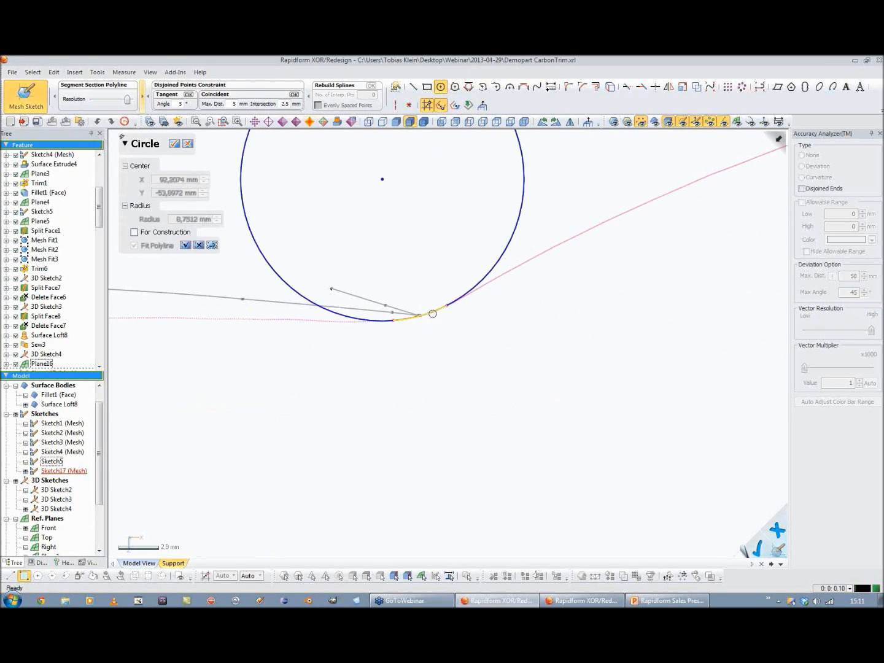
pyautogui.click(175, 145)
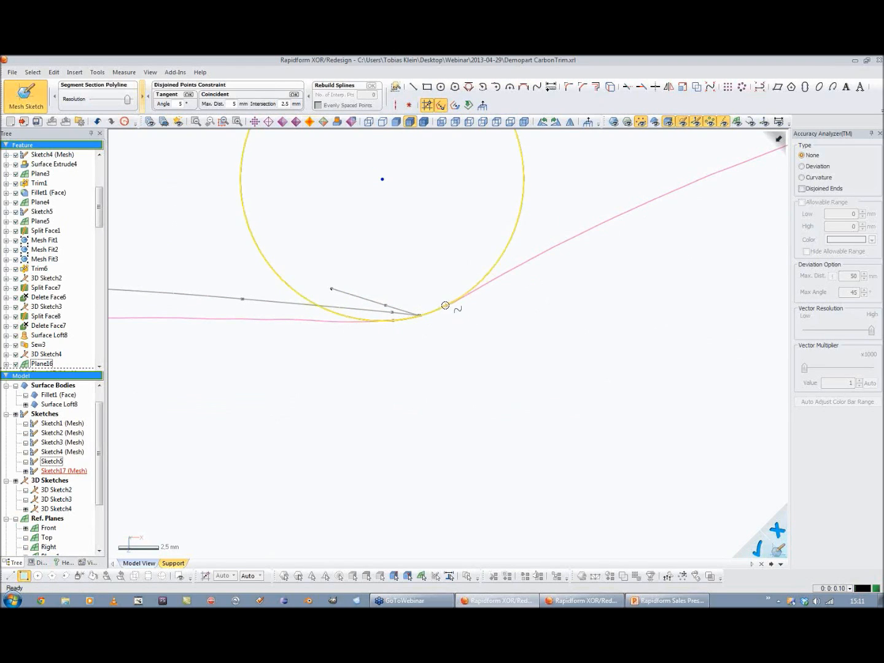
# Step: Draw a perimeter circle of about 1.75 mm radius through the two ends of the curved corner segment
pyautogui.click(440, 87)
pyautogui.click(456, 87)
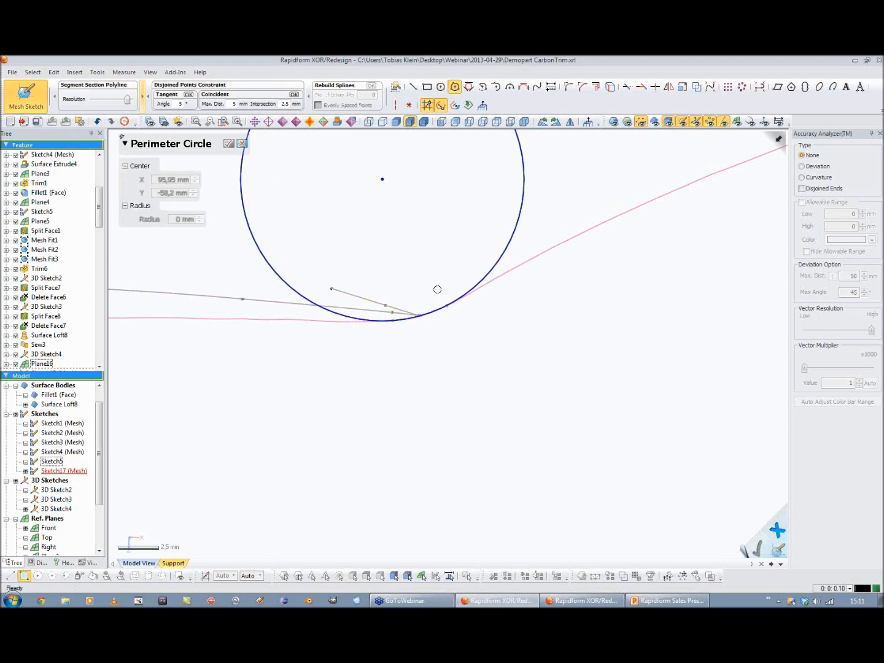
pyautogui.click(447, 305)
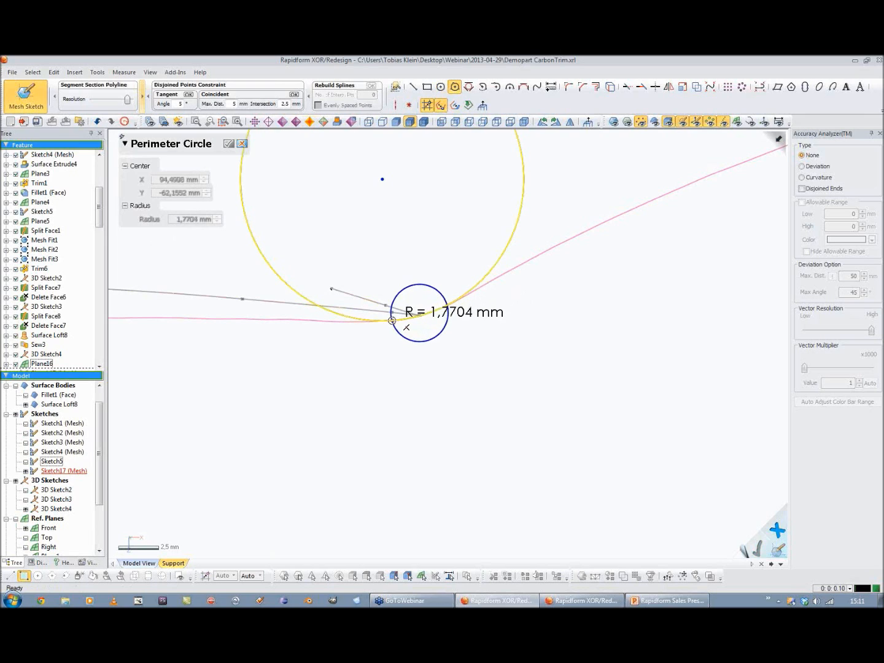
pyautogui.click(393, 320)
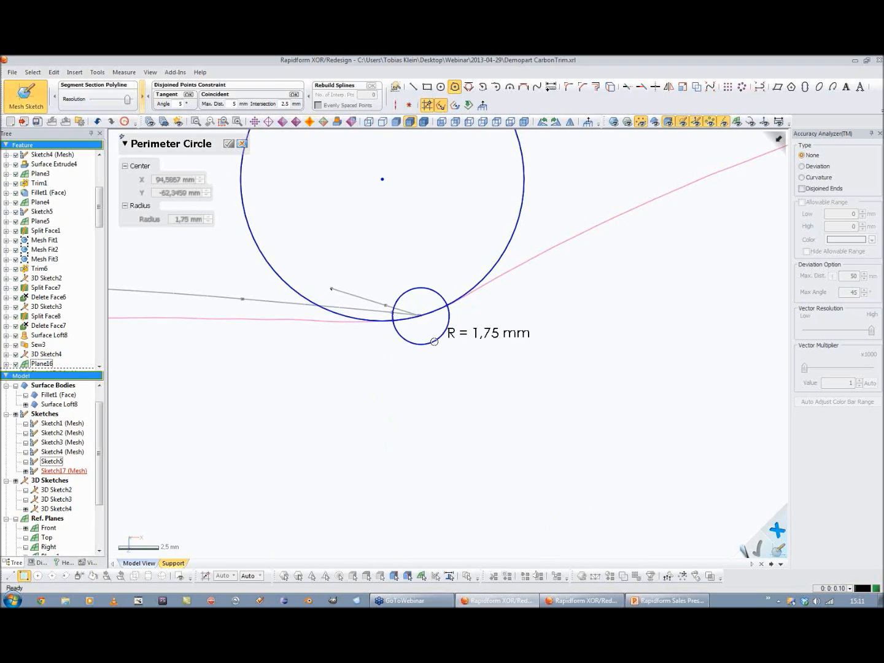
pyautogui.click(434, 341)
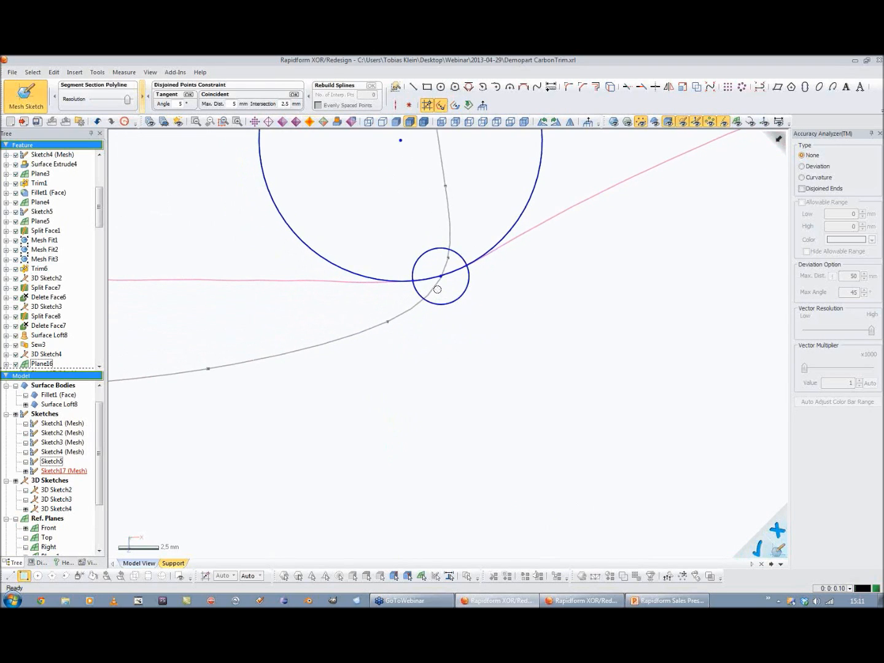
# Step: Constrain the small circle's centre to the 3D spline with a Pierce constraint
pyautogui.click(441, 277)
pyautogui.keyDown('shift'); pyautogui.doubleClick(436, 284); pyautogui.keyUp('shift')
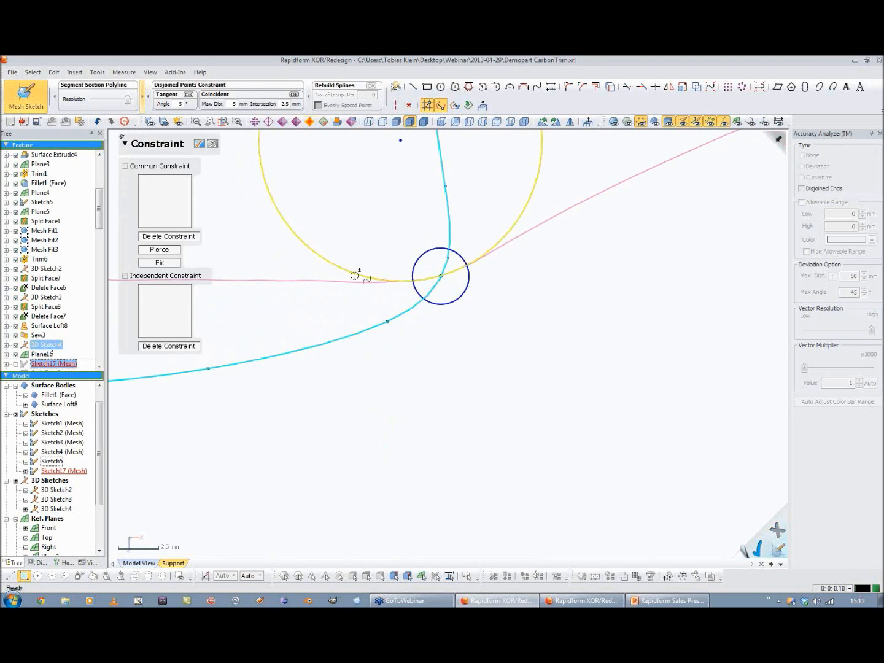
pyautogui.click(177, 251)
pyautogui.click(199, 144)
# Step: Dimension the small circle's radius with Smart Dimension and set it to 2 mm
pyautogui.moveTo(391, 365); pyautogui.dragTo(474, 323, button='right')
pyautogui.click(554, 88)
pyautogui.click(475, 348)
pyautogui.click(507, 333)
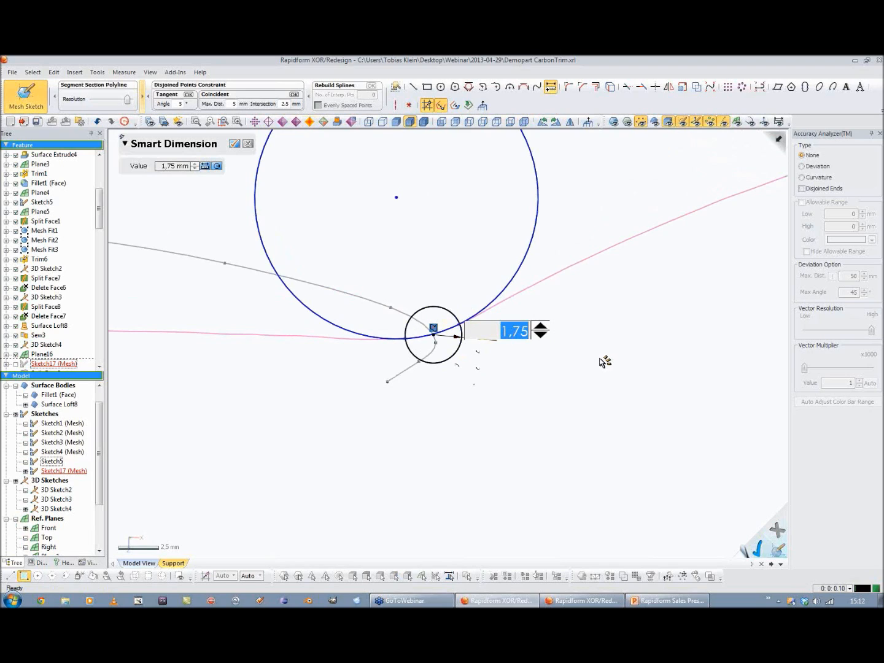
pyautogui.write('2')
pyautogui.press('Return')
# Step: Convert the large fitted circle to construction geometry and finish the mesh sketch
pyautogui.click(523, 264)
pyautogui.rightClick(521, 265)
pyautogui.click(543, 287)
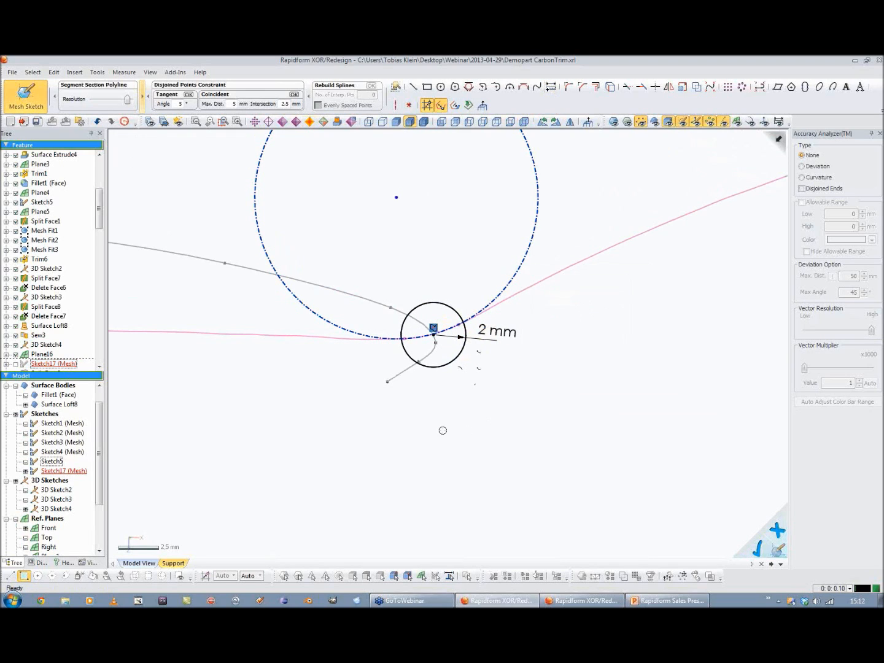
pyautogui.moveTo(443, 431); pyautogui.dragTo(437, 426, button='right')
pyautogui.moveTo(522, 419); pyautogui.dragTo(656, 433, button='right')
pyautogui.click(754, 537)
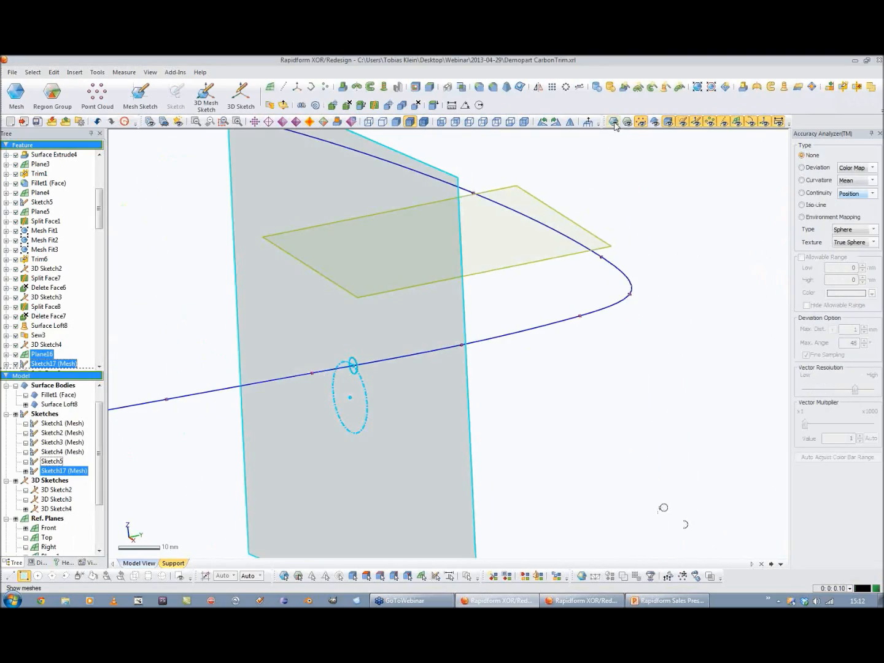
# Step: Show the Surface Loft8 body against the mesh, and hide the mesh again
pyautogui.click(613, 121)
pyautogui.moveTo(392, 344); pyautogui.dragTo(553, 380, button='right')
pyautogui.click(26, 405)
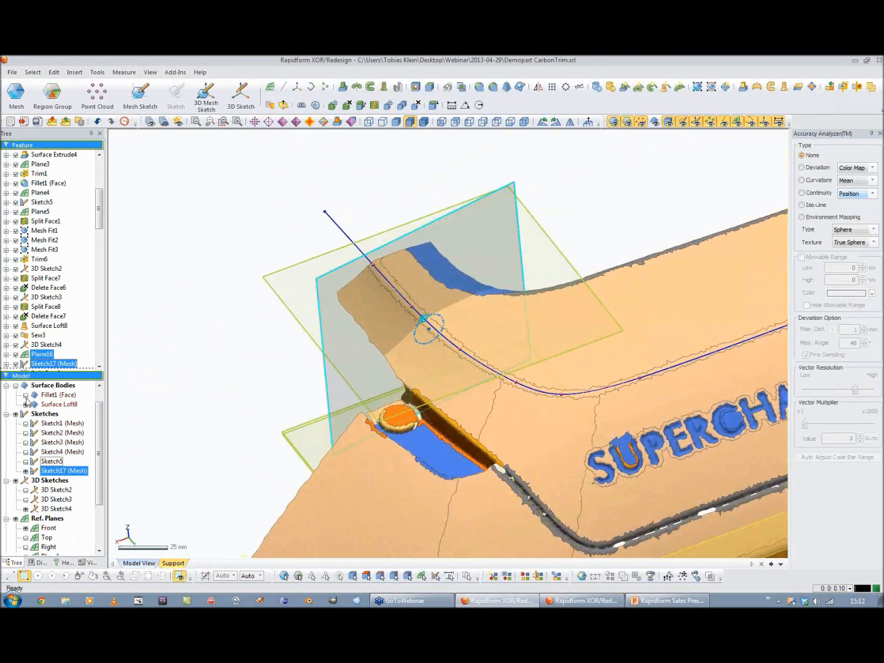
pyautogui.click(26, 404)
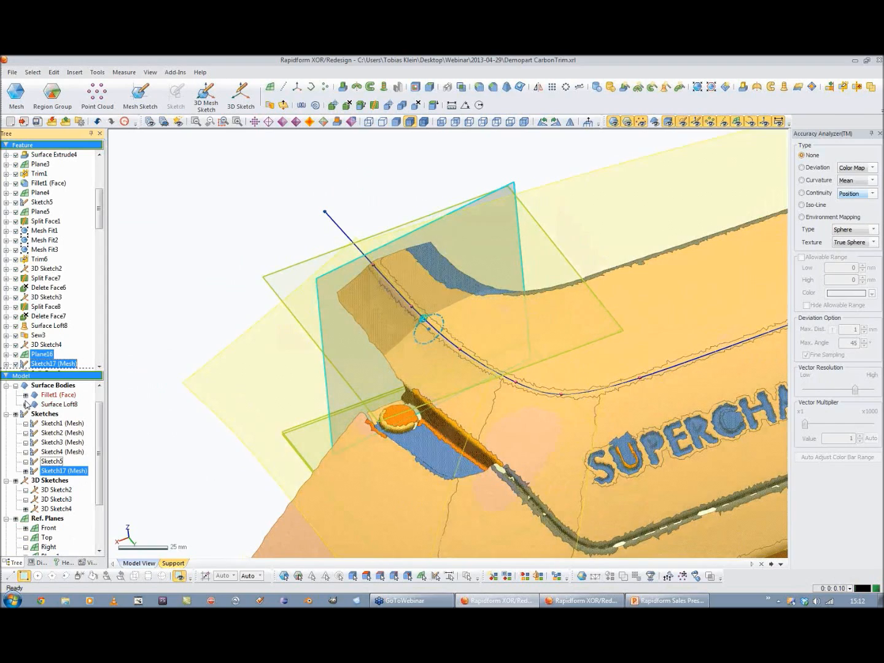
pyautogui.click(26, 404)
pyautogui.moveTo(185, 295)
pyautogui.mouseDown(button='right')
pyautogui.moveTo(323, 292)
pyautogui.moveTo(328, 198)
pyautogui.moveTo(544, 162)
pyautogui.mouseUp(button='right')
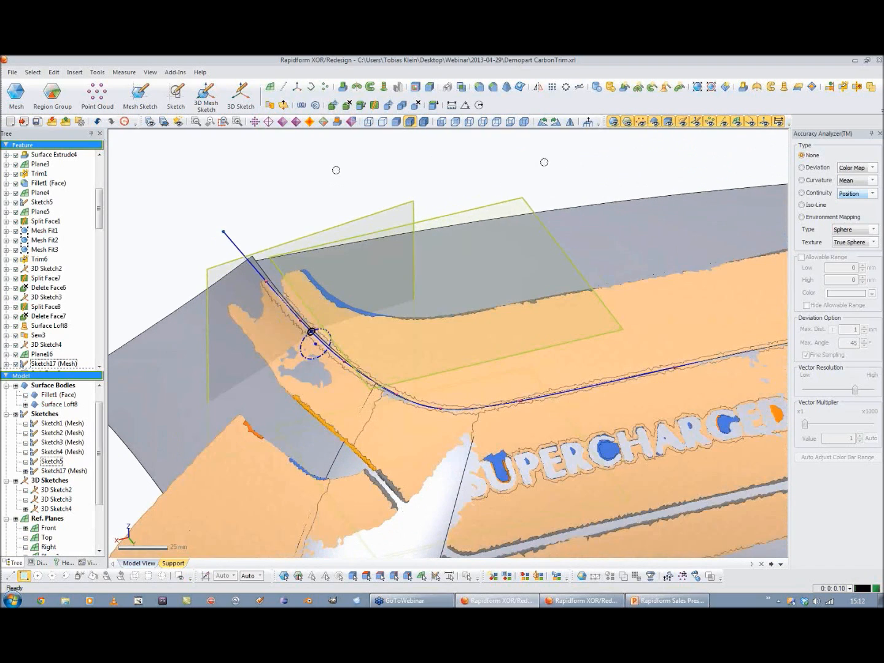
pyautogui.click(612, 124)
pyautogui.moveTo(446, 246); pyautogui.dragTo(454, 200, button='right')
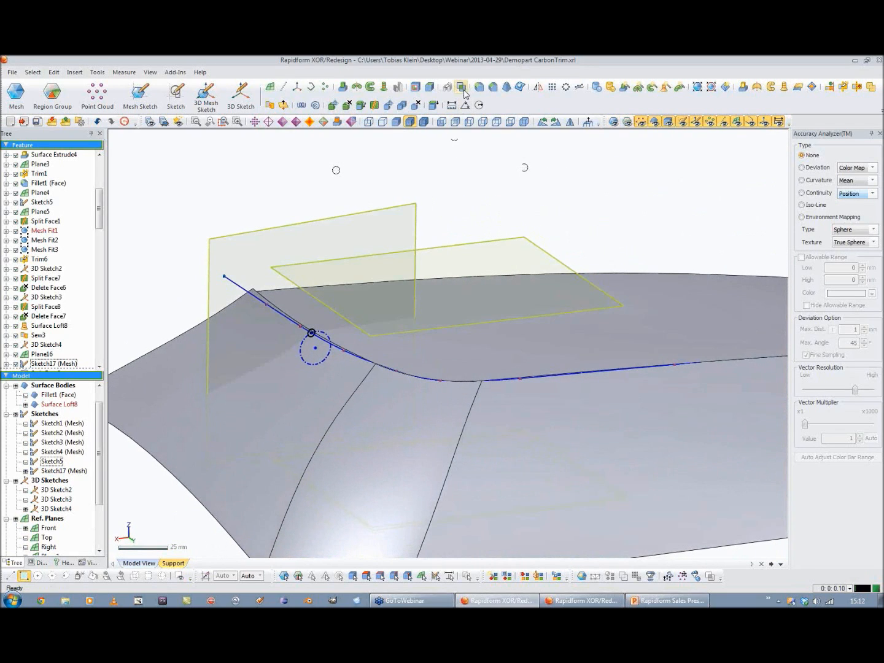
# Step: Create a Surface Sweep of the small circle along the extended 3D spline using the Follow Path method
pyautogui.click(771, 87)
pyautogui.click(312, 327)
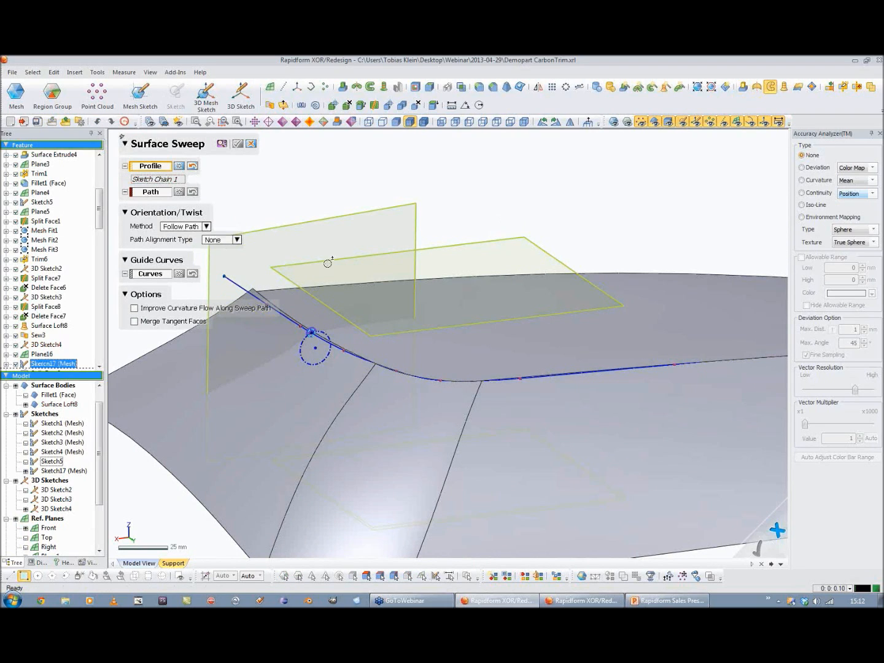
pyautogui.click(163, 194)
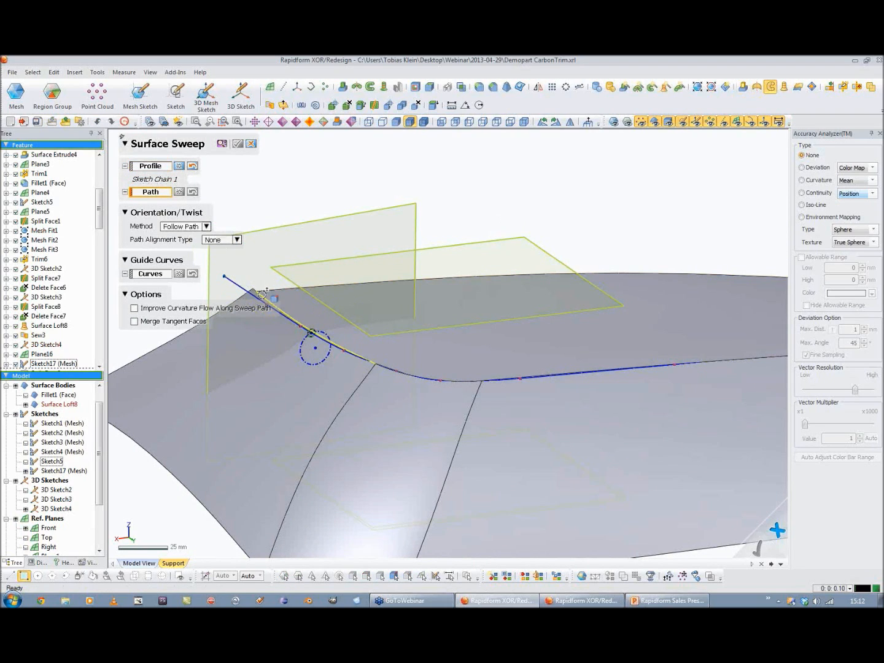
pyautogui.click(261, 293)
pyautogui.moveTo(261, 293)
pyautogui.mouseDown(button='right')
pyautogui.moveTo(395, 421)
pyautogui.moveTo(408, 310)
pyautogui.moveTo(357, 218)
pyautogui.mouseUp(button='right')
pyautogui.click(237, 143)
pyautogui.moveTo(251, 197); pyautogui.dragTo(409, 391, button='right')
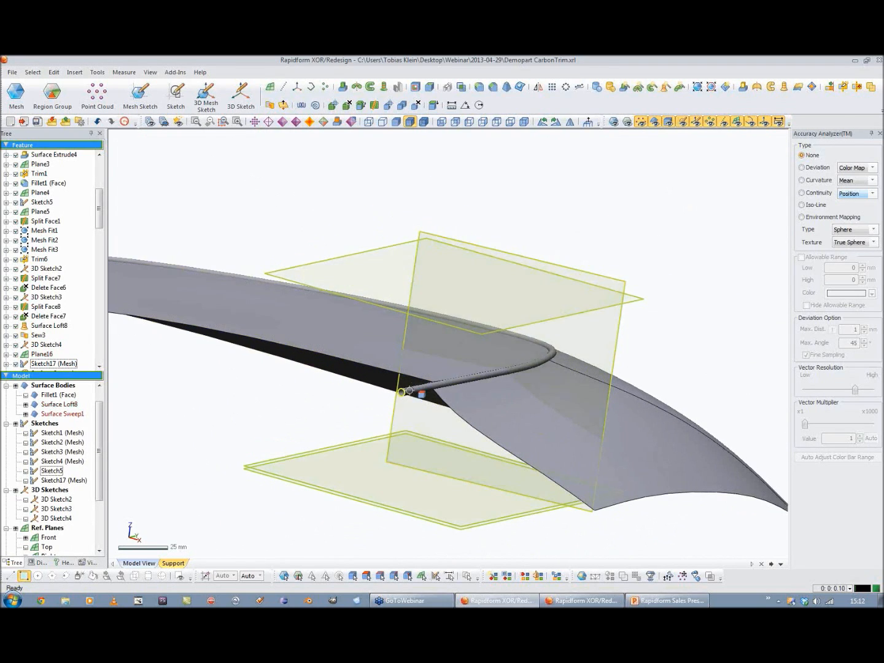
pyautogui.moveTo(468, 380); pyautogui.dragTo(528, 319, button='right')
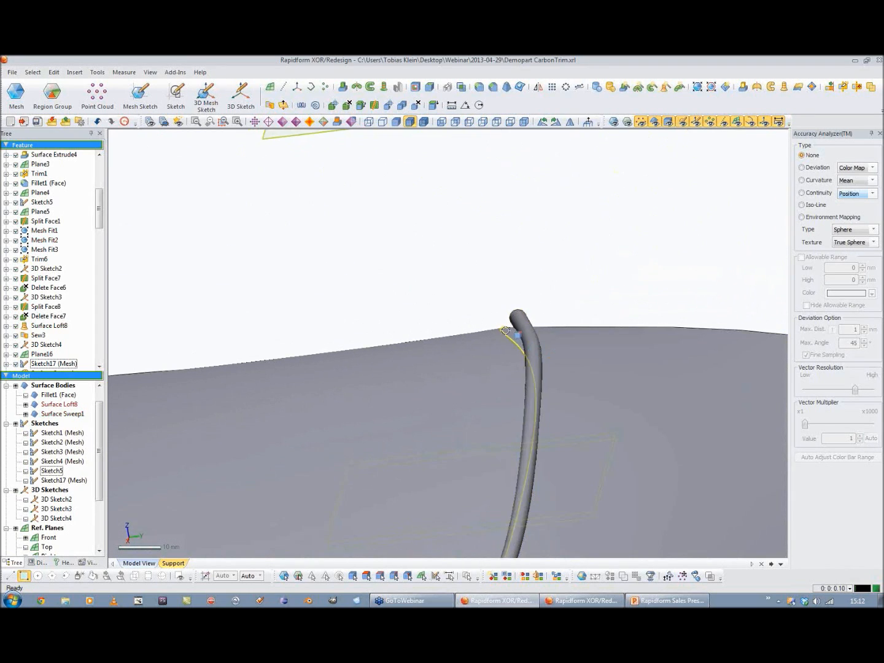
# Step: Edit the Sketch17 (Mesh) profile to set the small circle's radius to 7.5 mm and rebuild the swept pipe
pyautogui.scroll(-1, 99, 232)
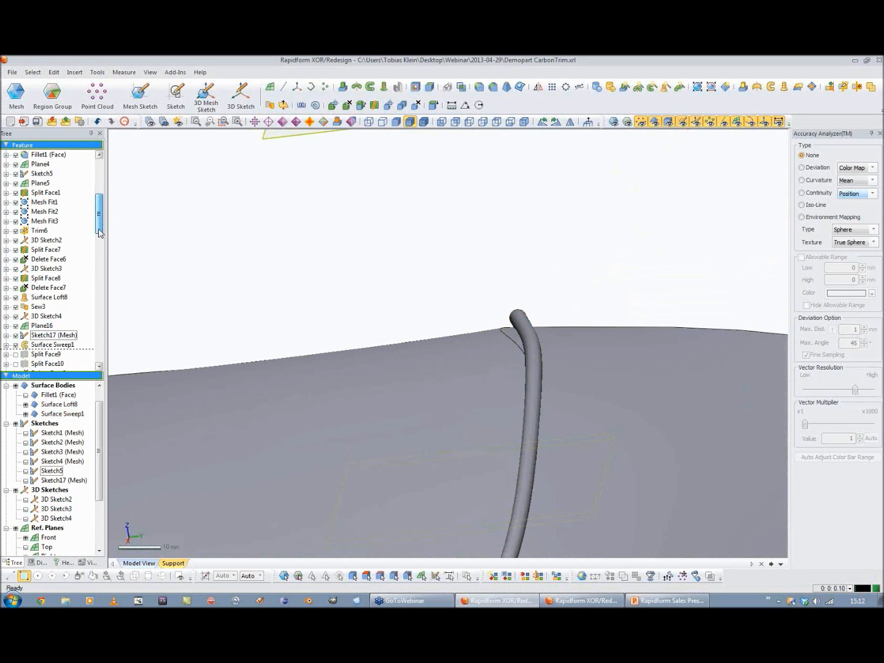
pyautogui.doubleClick(53, 335)
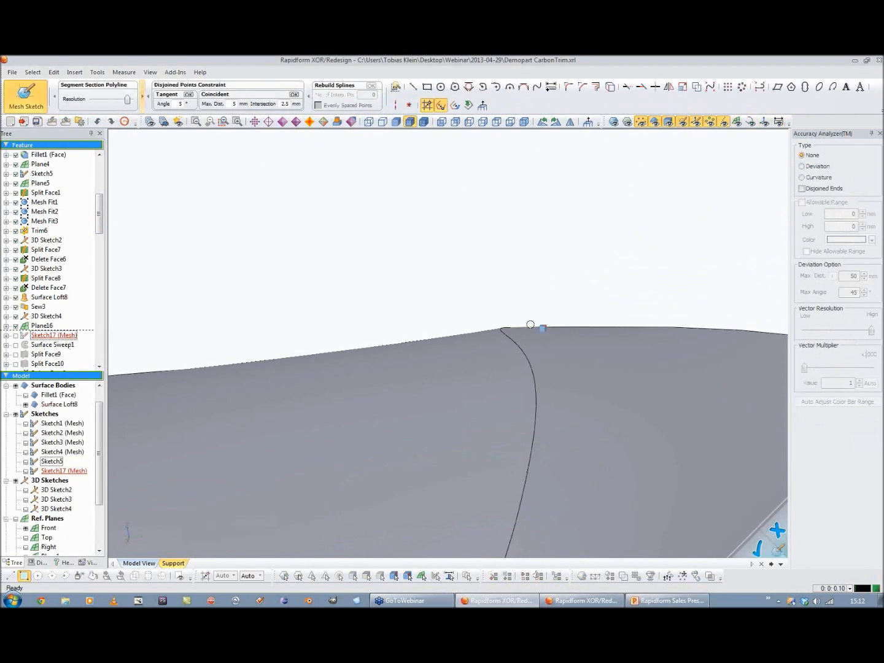
pyautogui.moveTo(462, 285)
pyautogui.mouseDown(button='right')
pyautogui.moveTo(387, 339)
pyautogui.moveTo(638, 372)
pyautogui.moveTo(589, 315)
pyautogui.mouseUp(button='right')
pyautogui.scroll(5, 588, 316)
pyautogui.moveTo(479, 351); pyautogui.dragTo(447, 394, button='right')
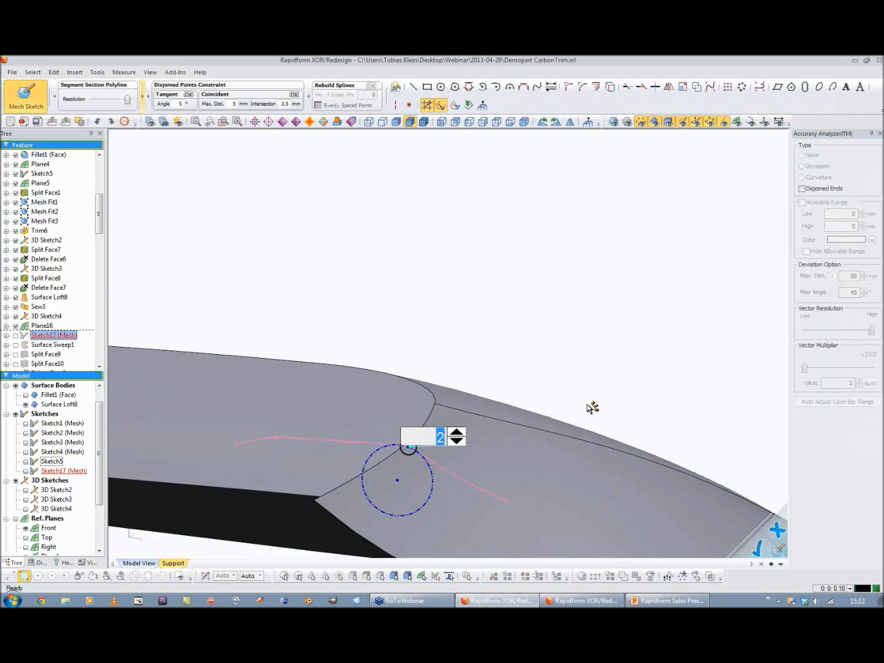
pyautogui.write('5')
pyautogui.press('Return')
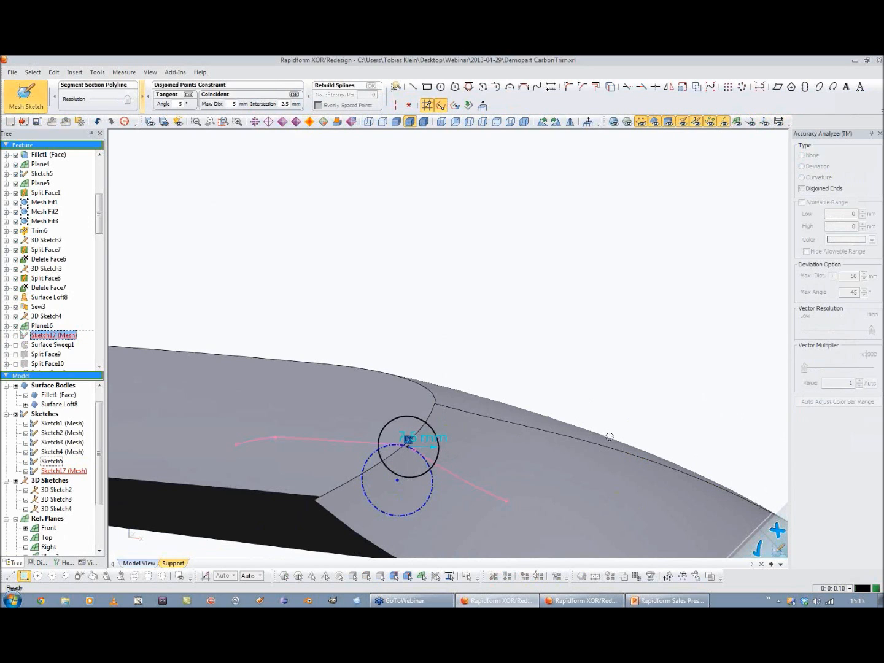
pyautogui.click(758, 548)
pyautogui.click(647, 384)
pyautogui.moveTo(647, 383)
pyautogui.mouseDown(button='right')
pyautogui.moveTo(660, 463)
pyautogui.moveTo(611, 479)
pyautogui.moveTo(689, 328)
pyautogui.moveTo(554, 280)
pyautogui.moveTo(559, 302)
pyautogui.moveTo(571, 236)
pyautogui.moveTo(572, 310)
pyautogui.moveTo(586, 300)
pyautogui.moveTo(639, 336)
pyautogui.moveTo(604, 475)
pyautogui.moveTo(696, 415)
pyautogui.moveTo(610, 370)
pyautogui.moveTo(535, 467)
pyautogui.moveTo(655, 320)
pyautogui.moveTo(564, 359)
pyautogui.moveTo(717, 365)
pyautogui.moveTo(481, 431)
pyautogui.moveTo(655, 387)
pyautogui.moveTo(503, 401)
pyautogui.moveTo(508, 429)
pyautogui.moveTo(679, 278)
pyautogui.mouseUp(button='right')
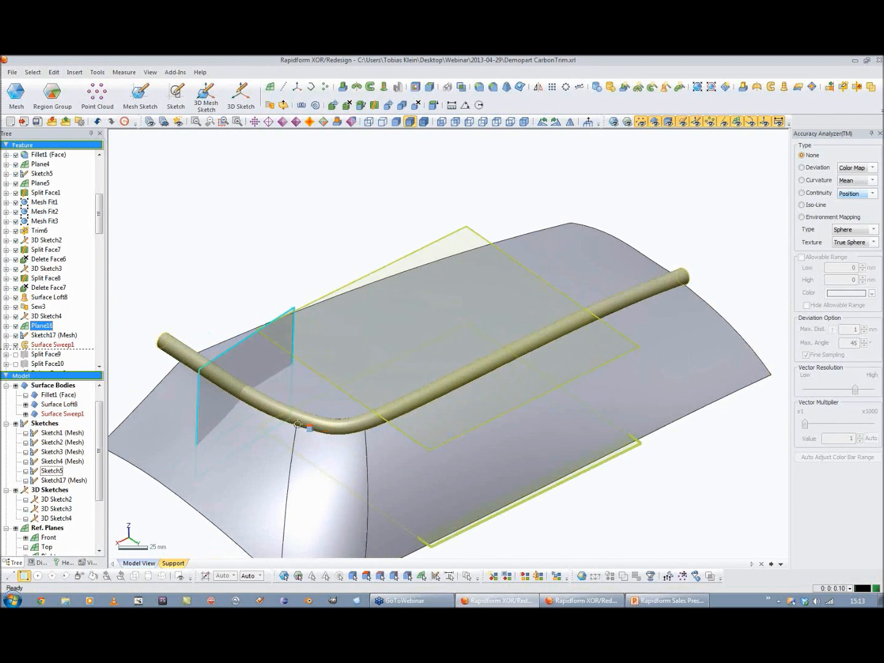
pyautogui.moveTo(528, 333); pyautogui.dragTo(408, 323, button='right')
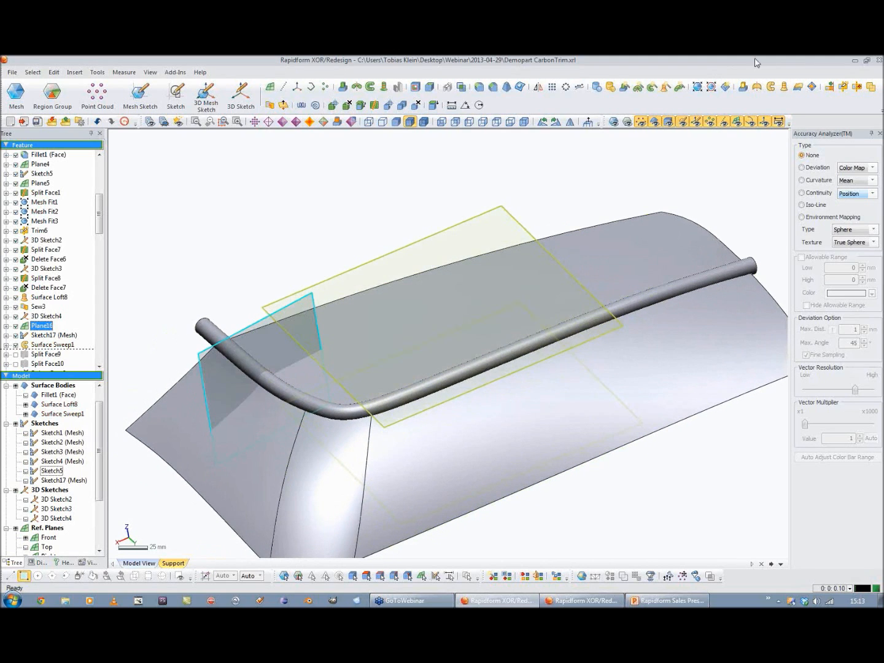
# Step: Trim Surface Loft8 with Surface Sweep1 as the tool, keeping the surface portions on both sides of the pipe strip
pyautogui.click(844, 86)
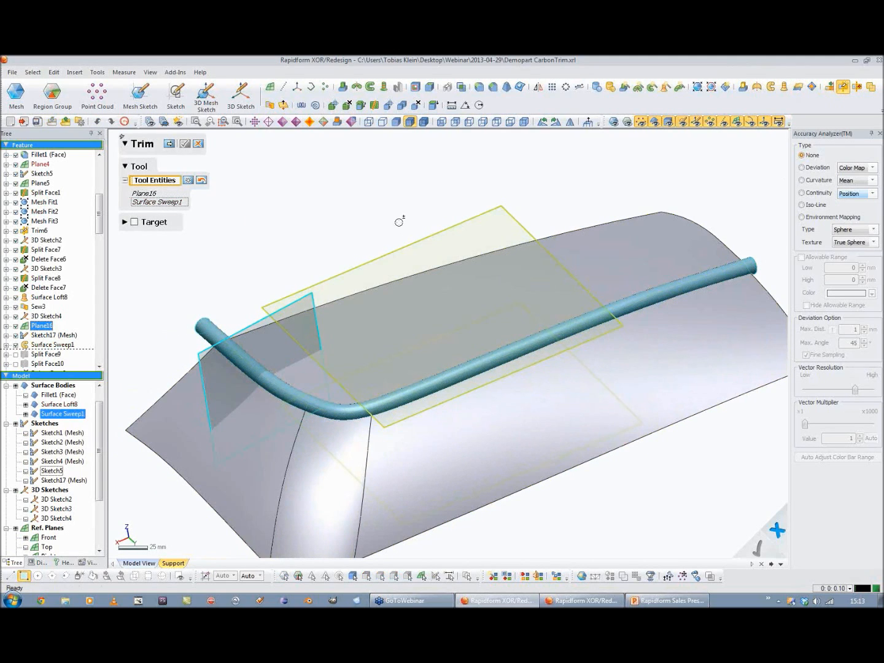
pyautogui.click(135, 223)
pyautogui.click(200, 181)
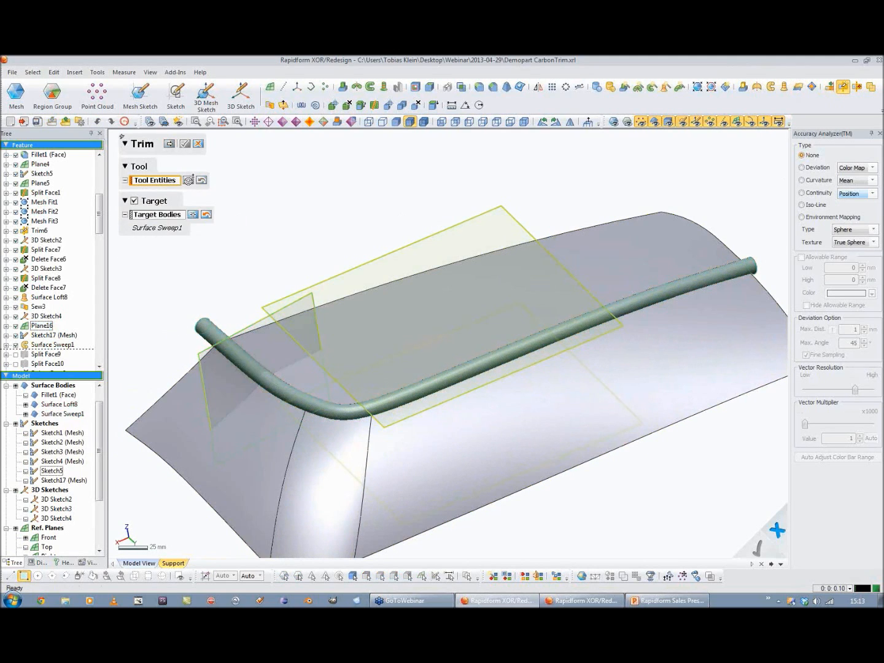
pyautogui.click(201, 322)
pyautogui.click(172, 231)
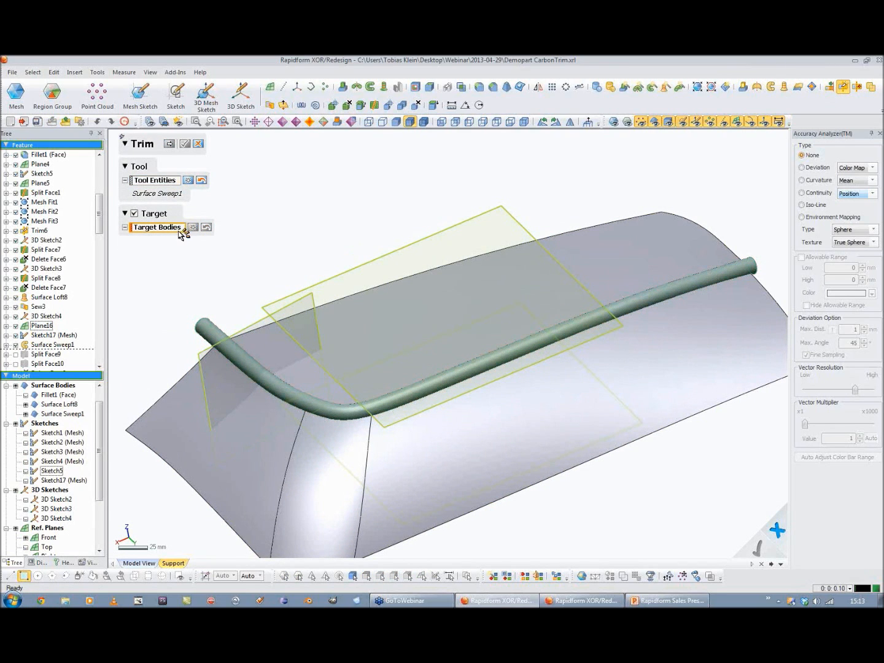
pyautogui.click(195, 385)
pyautogui.click(169, 143)
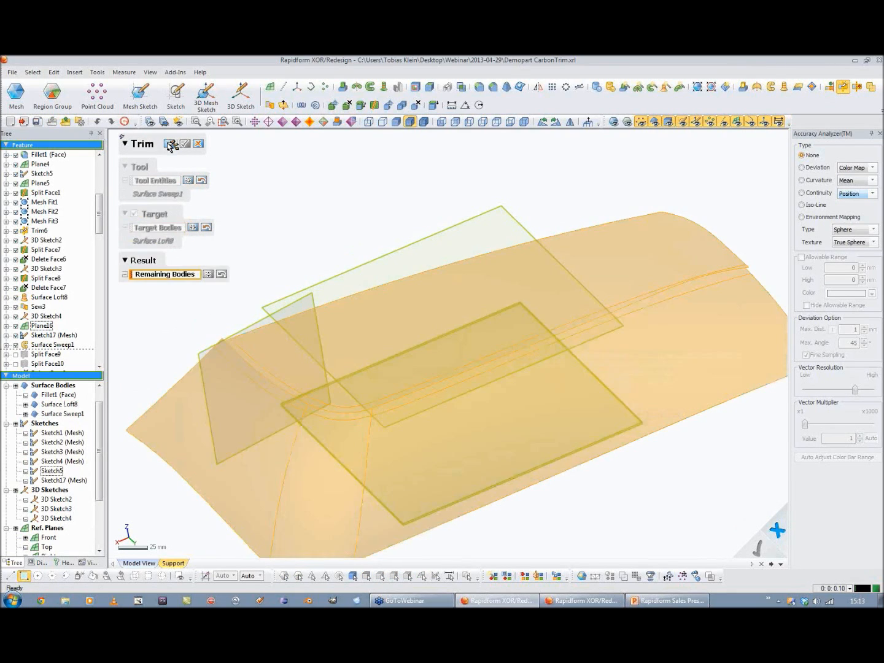
pyautogui.click(234, 393)
pyautogui.click(349, 315)
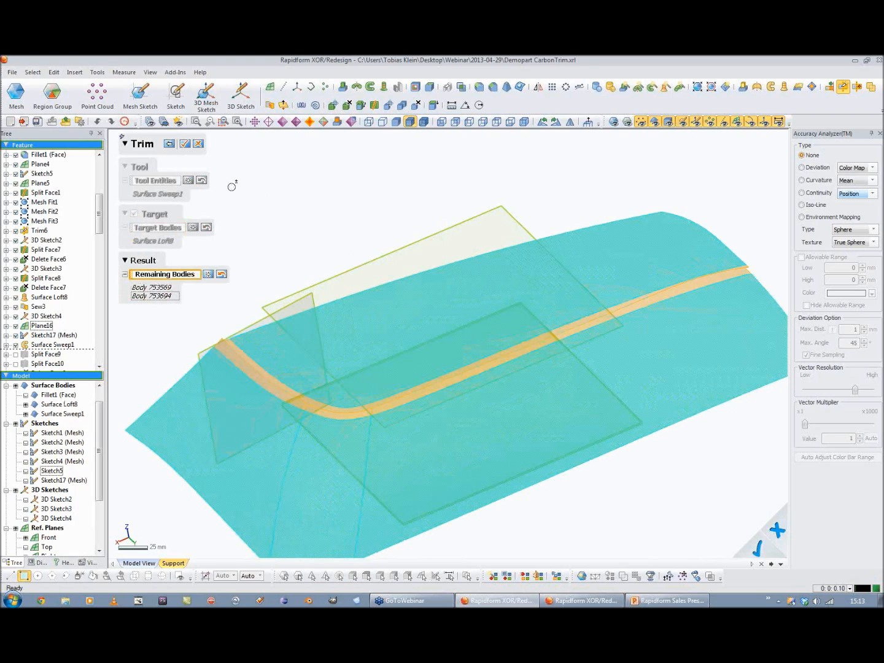
pyautogui.click(186, 145)
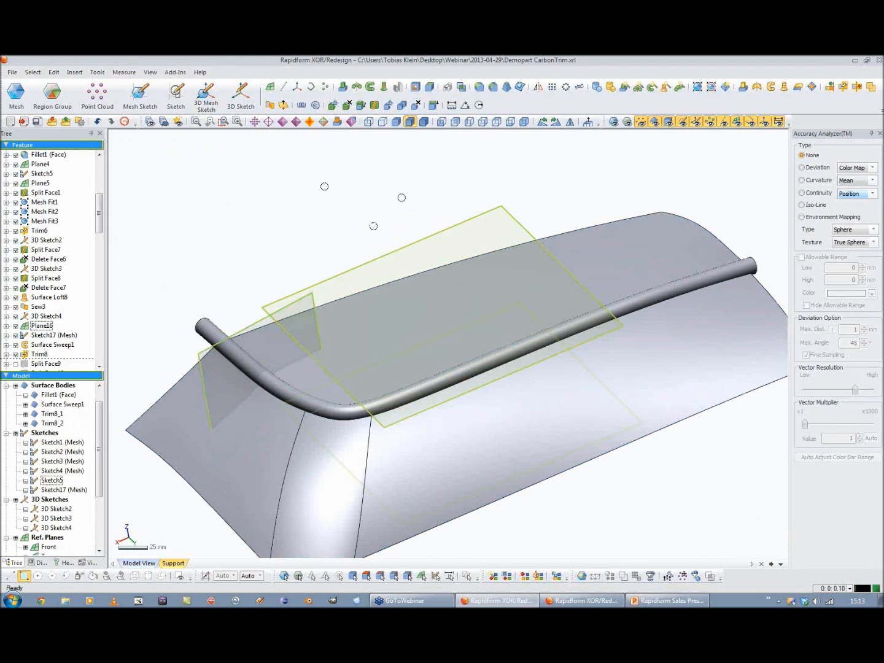
# Step: Hide the Surface Sweep1 body to expose the gap between the trimmed surfaces
pyautogui.click(25, 404)
pyautogui.moveTo(412, 455); pyautogui.dragTo(478, 350, button='right')
pyautogui.moveTo(434, 385); pyautogui.dragTo(427, 340, button='right')
# Step: Try a Surface Loft across the gap from the upper surface's edge to the lower surface's chained edges
pyautogui.click(784, 86)
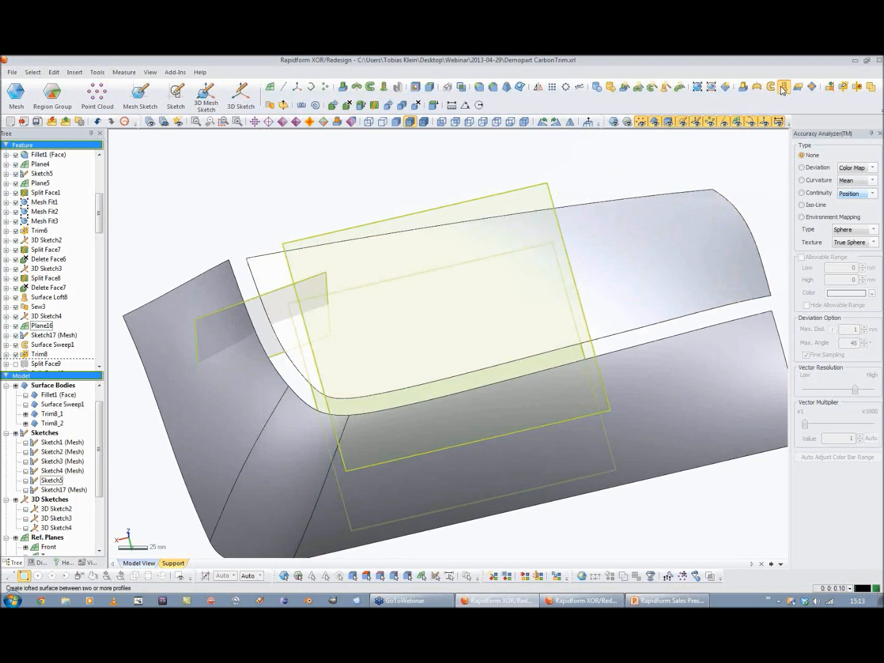
pyautogui.click(275, 333)
pyautogui.click(274, 362)
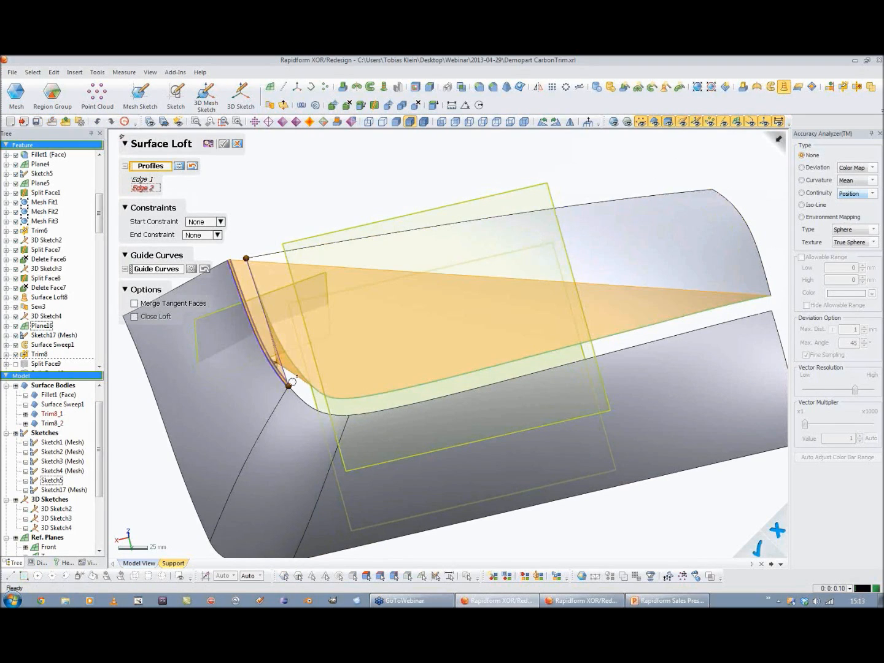
pyautogui.click(301, 397)
pyautogui.click(368, 412)
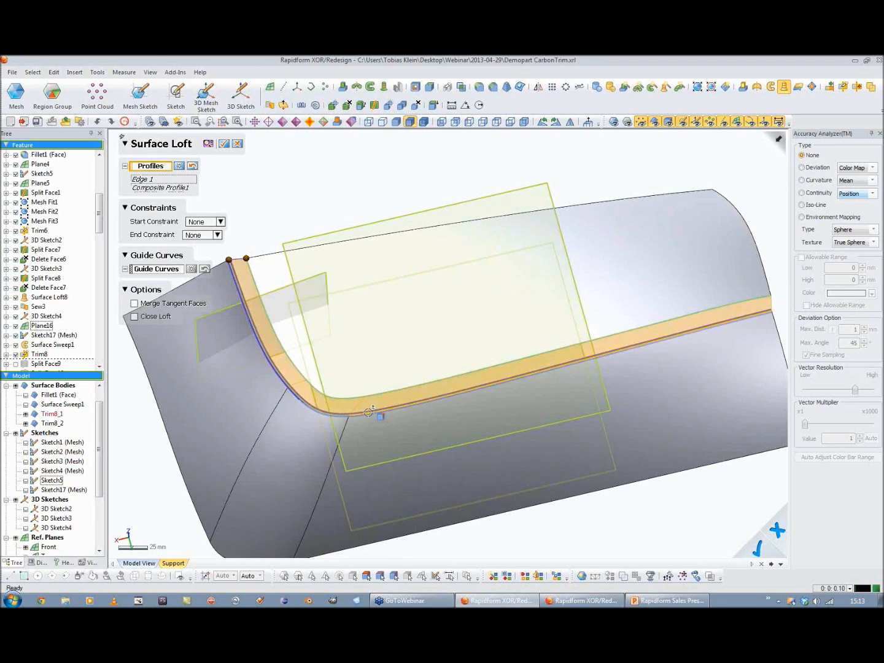
pyautogui.moveTo(337, 423); pyautogui.dragTo(276, 321, button='right')
# Step: Set both the start and end constraints of the loft to Tangency To Face
pyautogui.click(210, 221)
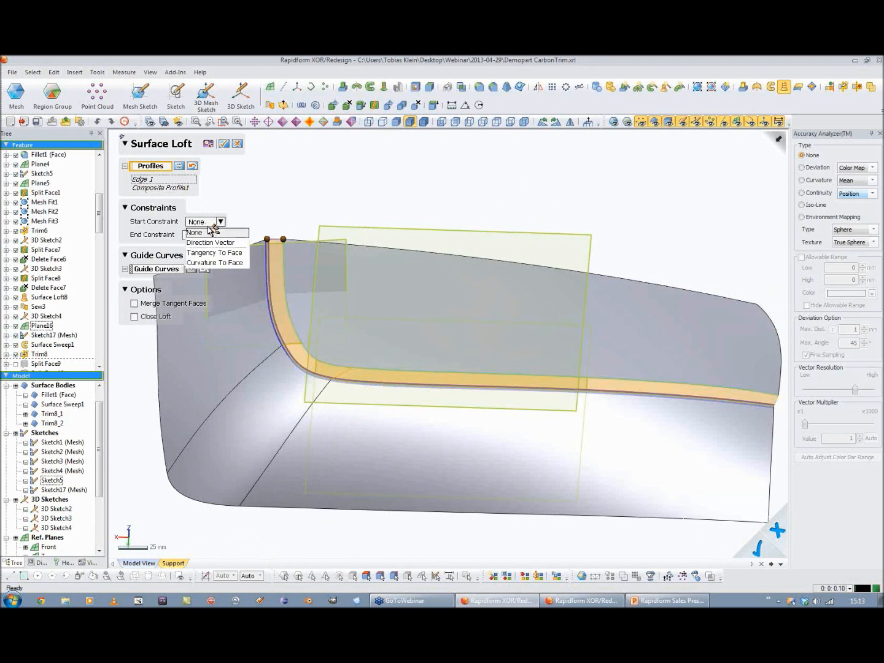
pyautogui.click(209, 253)
pyautogui.click(215, 275)
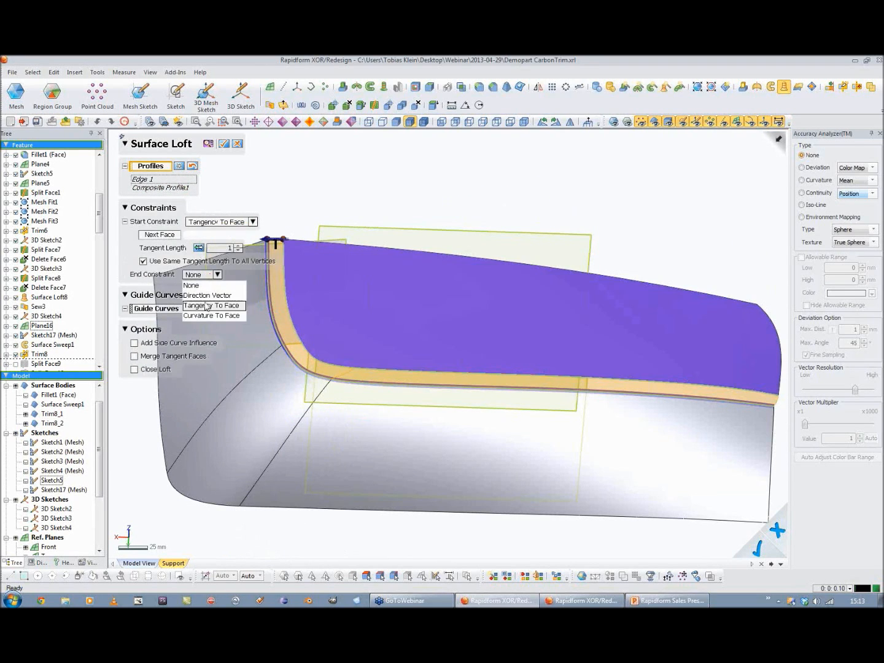
pyautogui.click(213, 305)
pyautogui.moveTo(261, 313); pyautogui.dragTo(367, 182, button='right')
pyautogui.moveTo(379, 369); pyautogui.dragTo(248, 332, button='right')
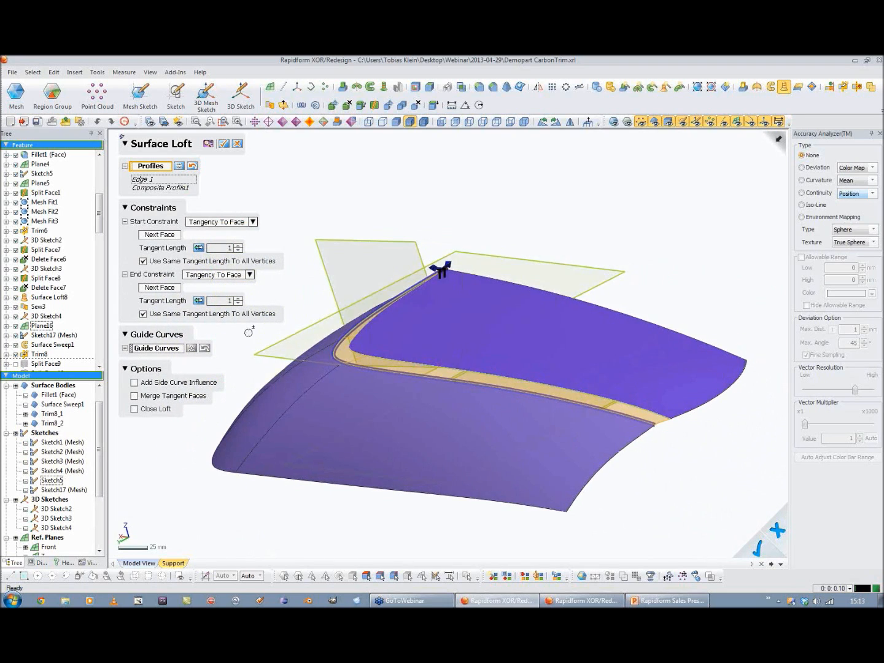
# Step: Try Curvature To Face at both loft ends, return the end constraint to Tangency To Face, and discard the loft
pyautogui.click(207, 223)
pyautogui.click(211, 279)
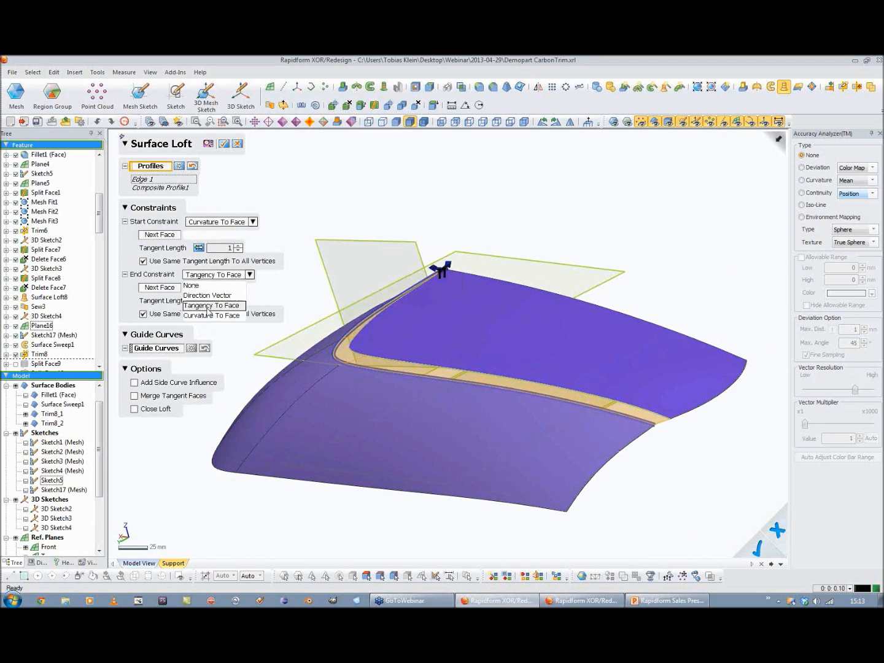
pyautogui.click(209, 316)
pyautogui.click(215, 275)
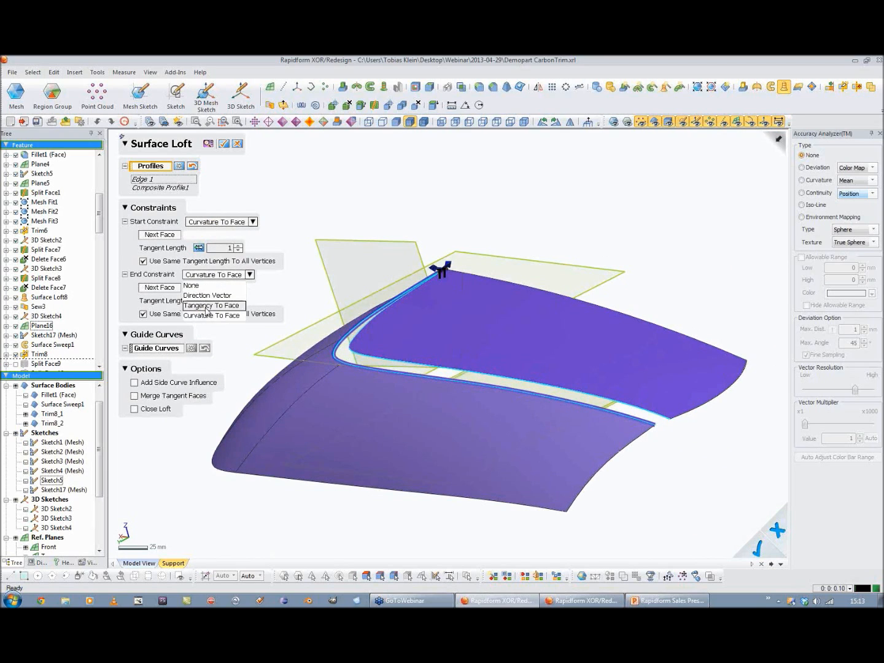
pyautogui.click(209, 307)
pyautogui.moveTo(377, 369); pyautogui.dragTo(410, 315, button='right')
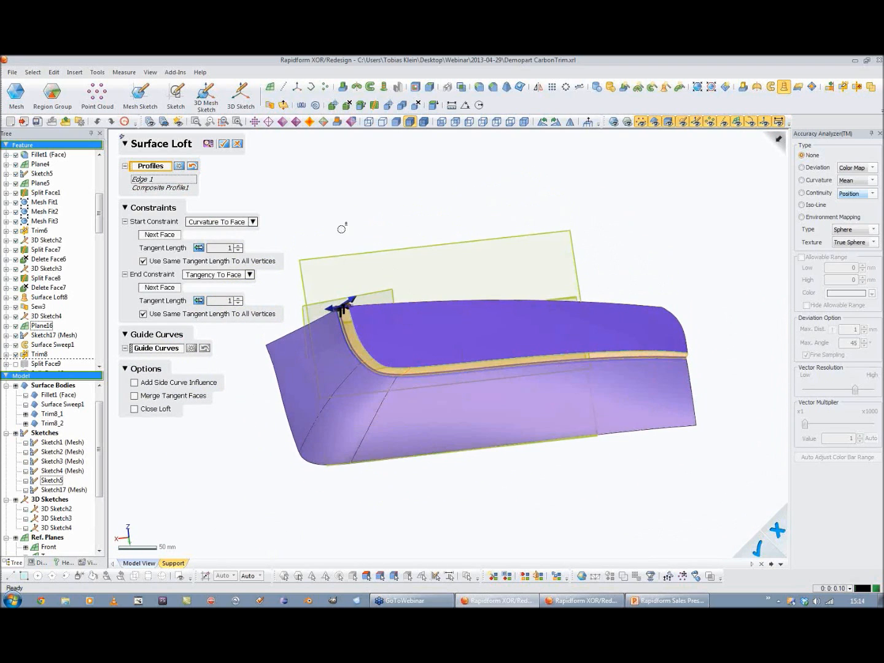
pyautogui.click(238, 144)
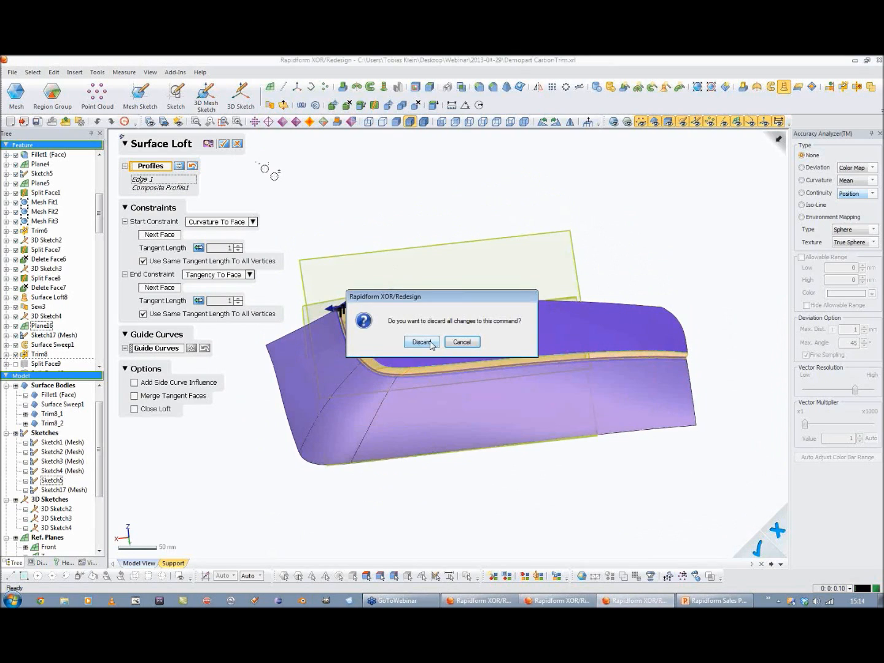
pyautogui.click(422, 342)
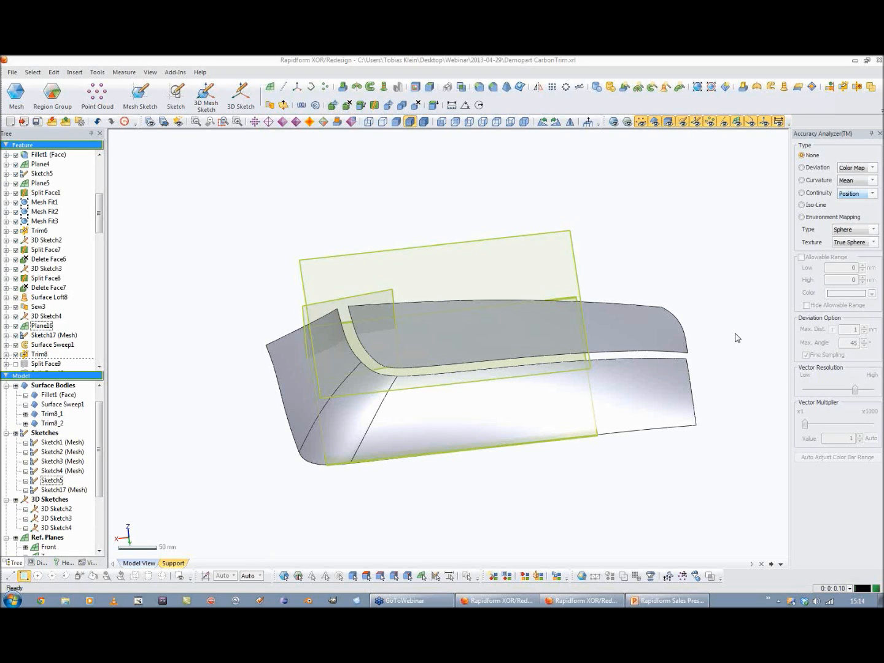
# Step: Switch to the Rapidform sales presentation in PowerPoint
pyautogui.click(666, 600)
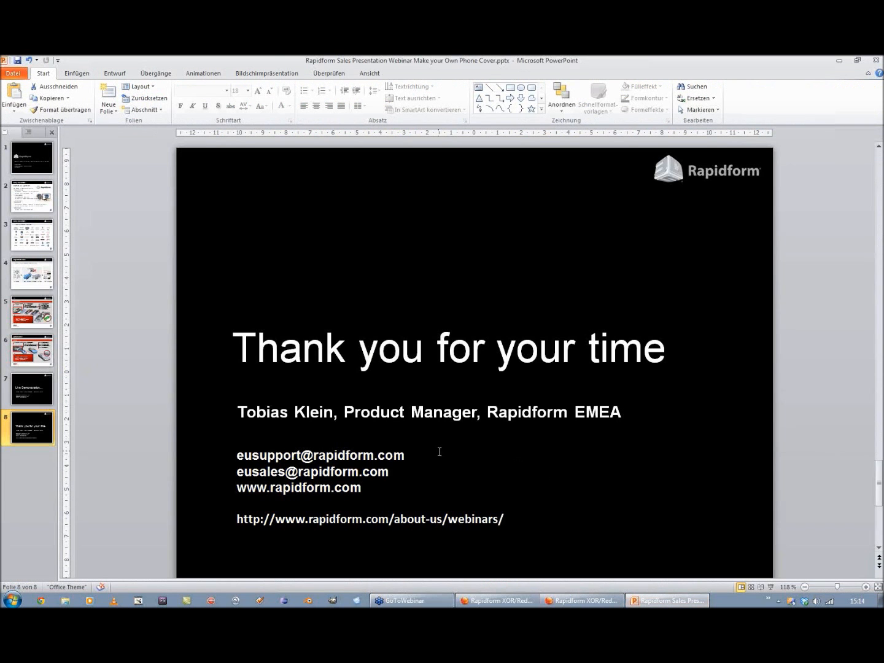